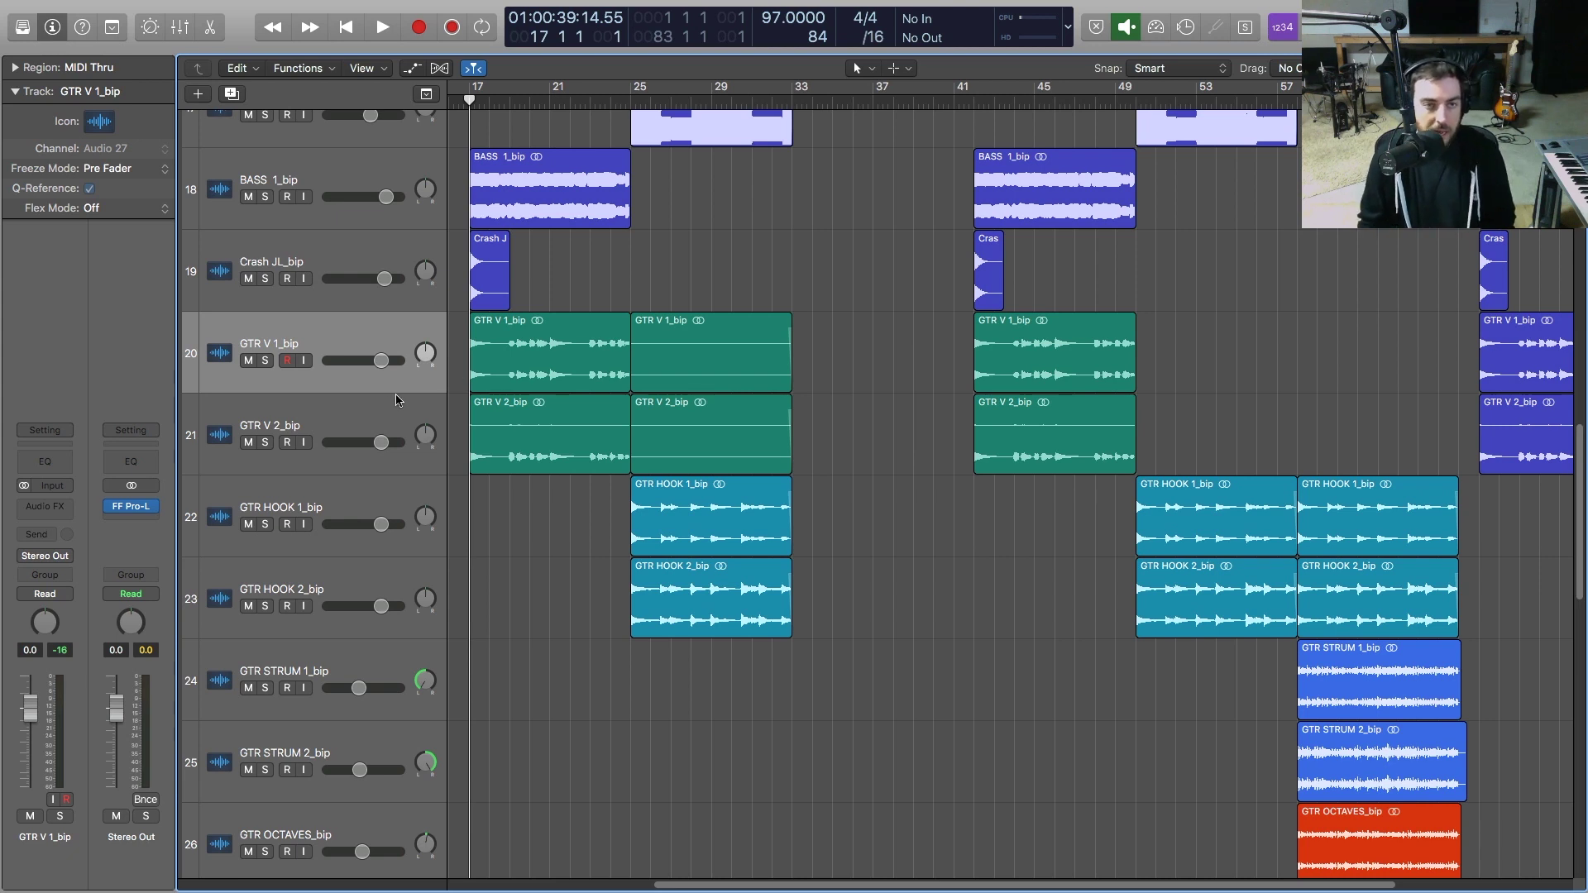
Play from bar 17 with both verse guitars soloed, then unsolo GTR V 1_bip and GTR V 2_bip
{"action": "left_click", "coordinate": [353, 417]}
{"action": "left_click", "coordinate": [335, 333]}
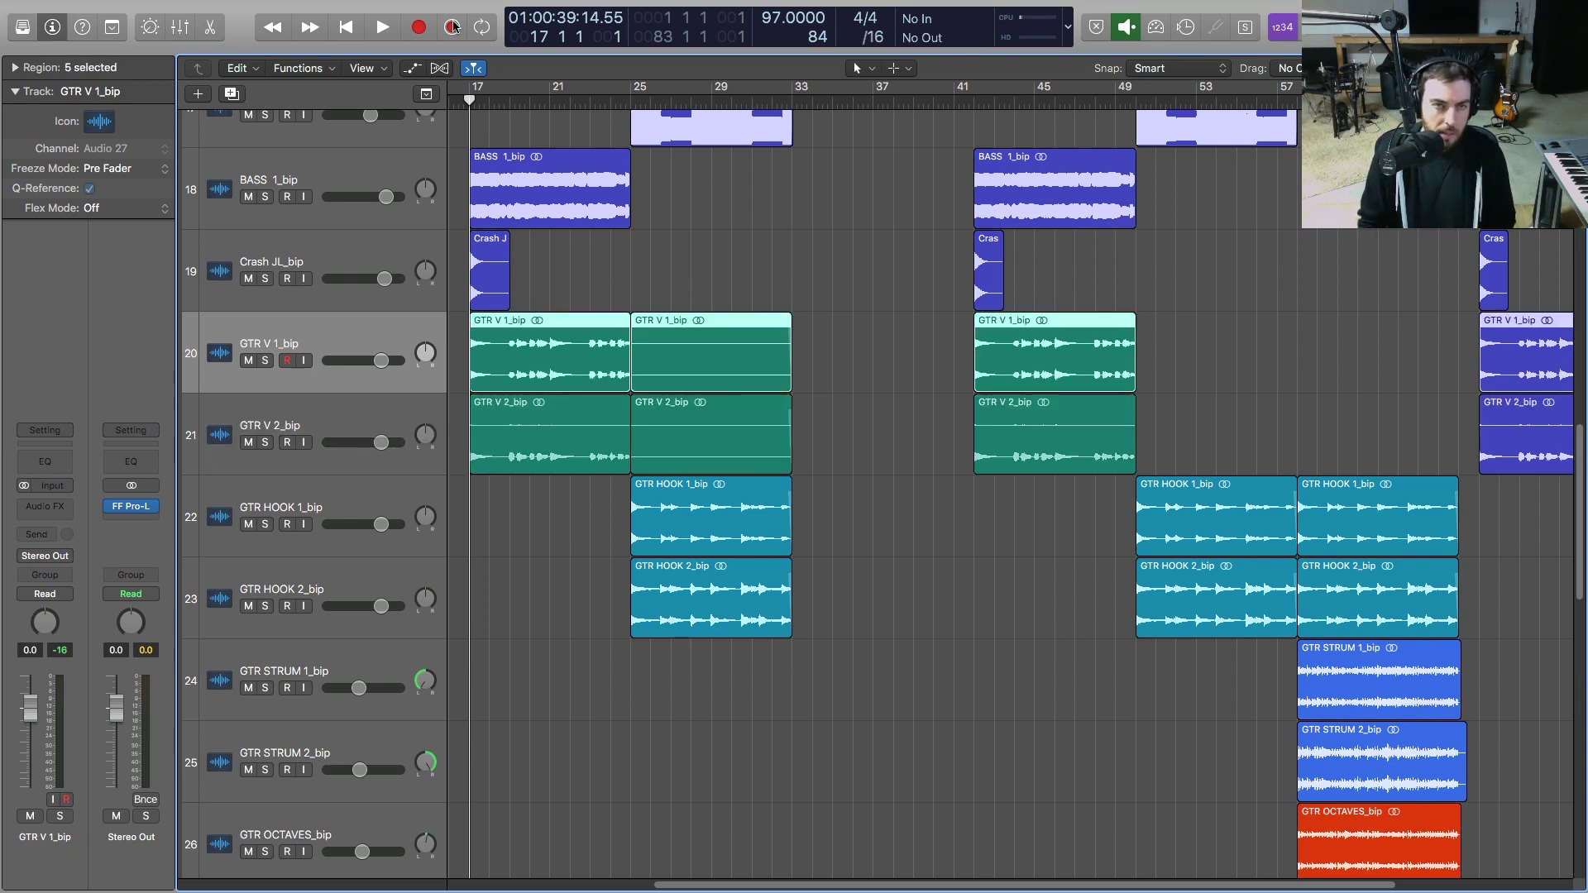
{"action": "mouse_move", "coordinate": [469, 104]}
{"action": "left_mouse_down"}
{"action": "mouse_move", "coordinate": [504, 104]}
{"action": "mouse_move", "coordinate": [469, 105]}
{"action": "left_mouse_up"}
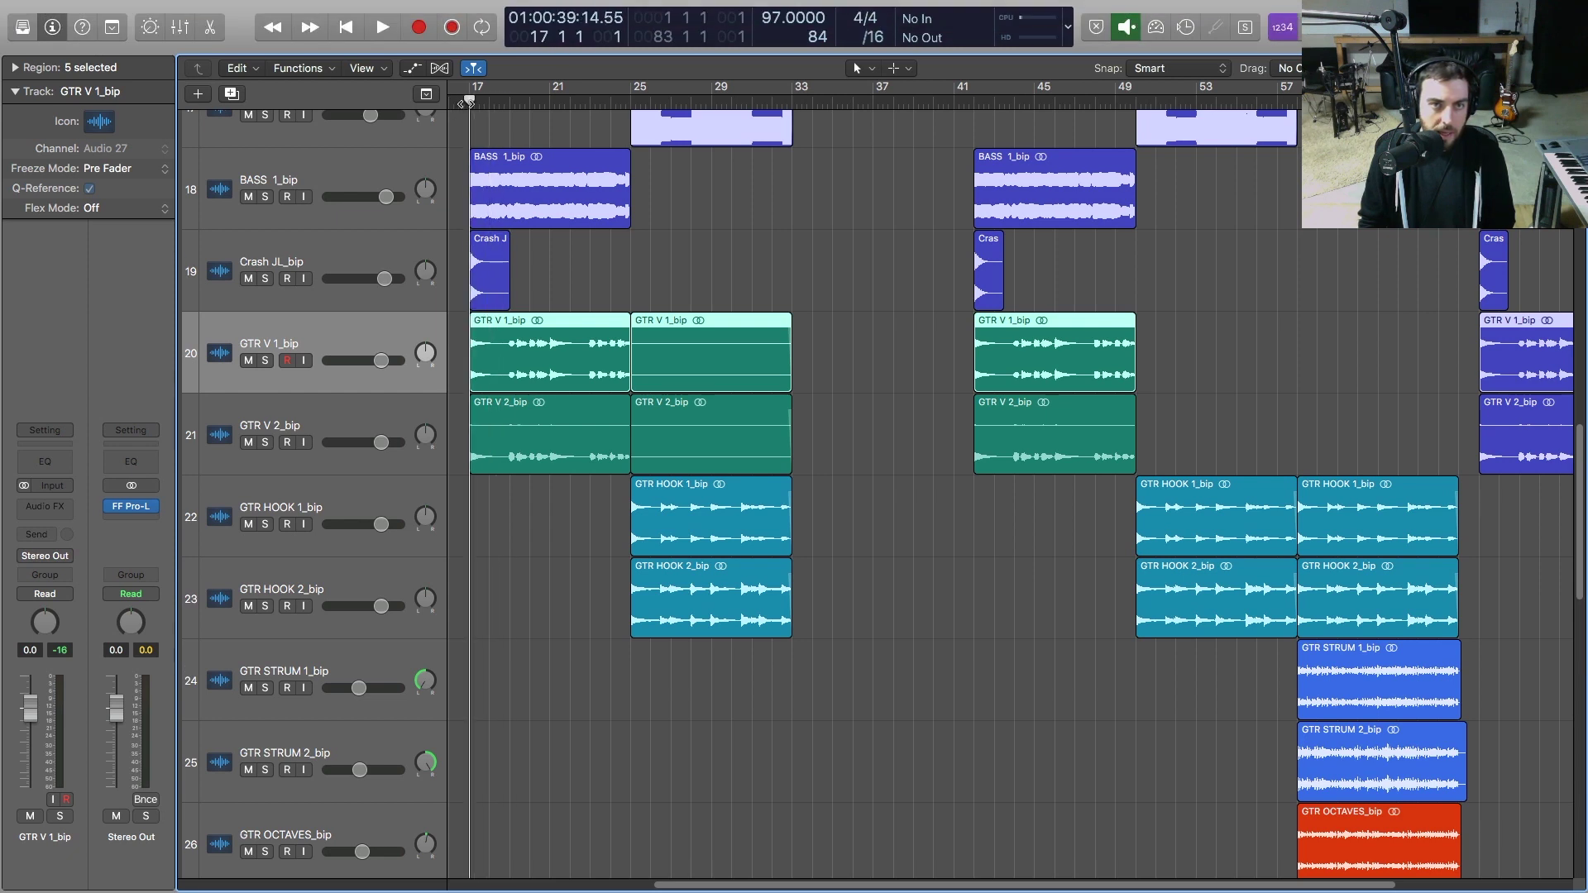
{"action": "key", "text": "space"}
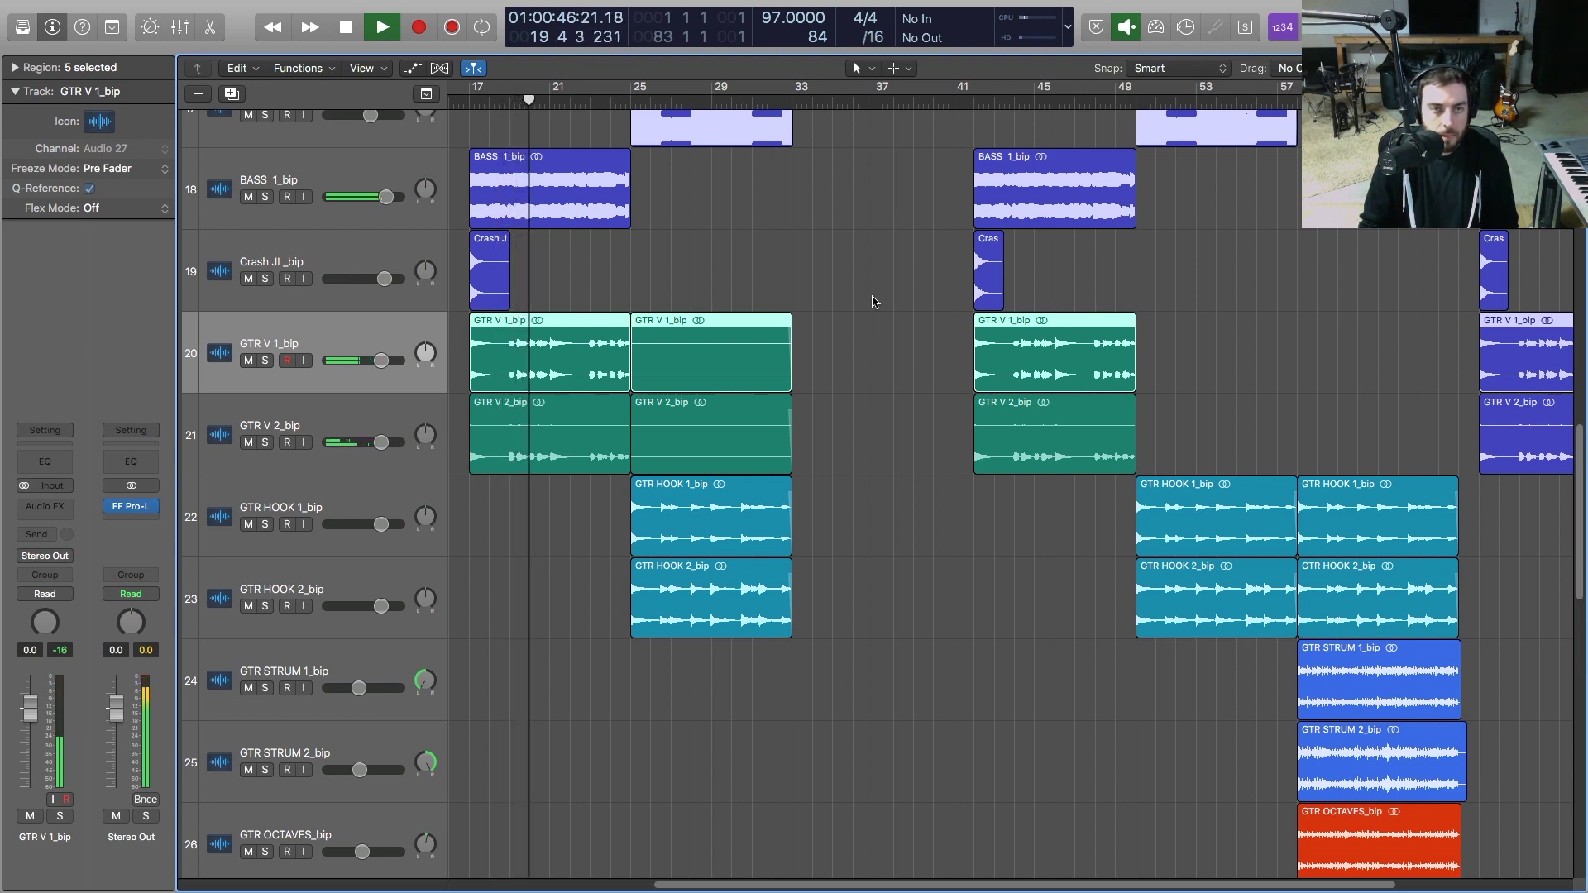
{"action": "left_click", "coordinate": [265, 360]}
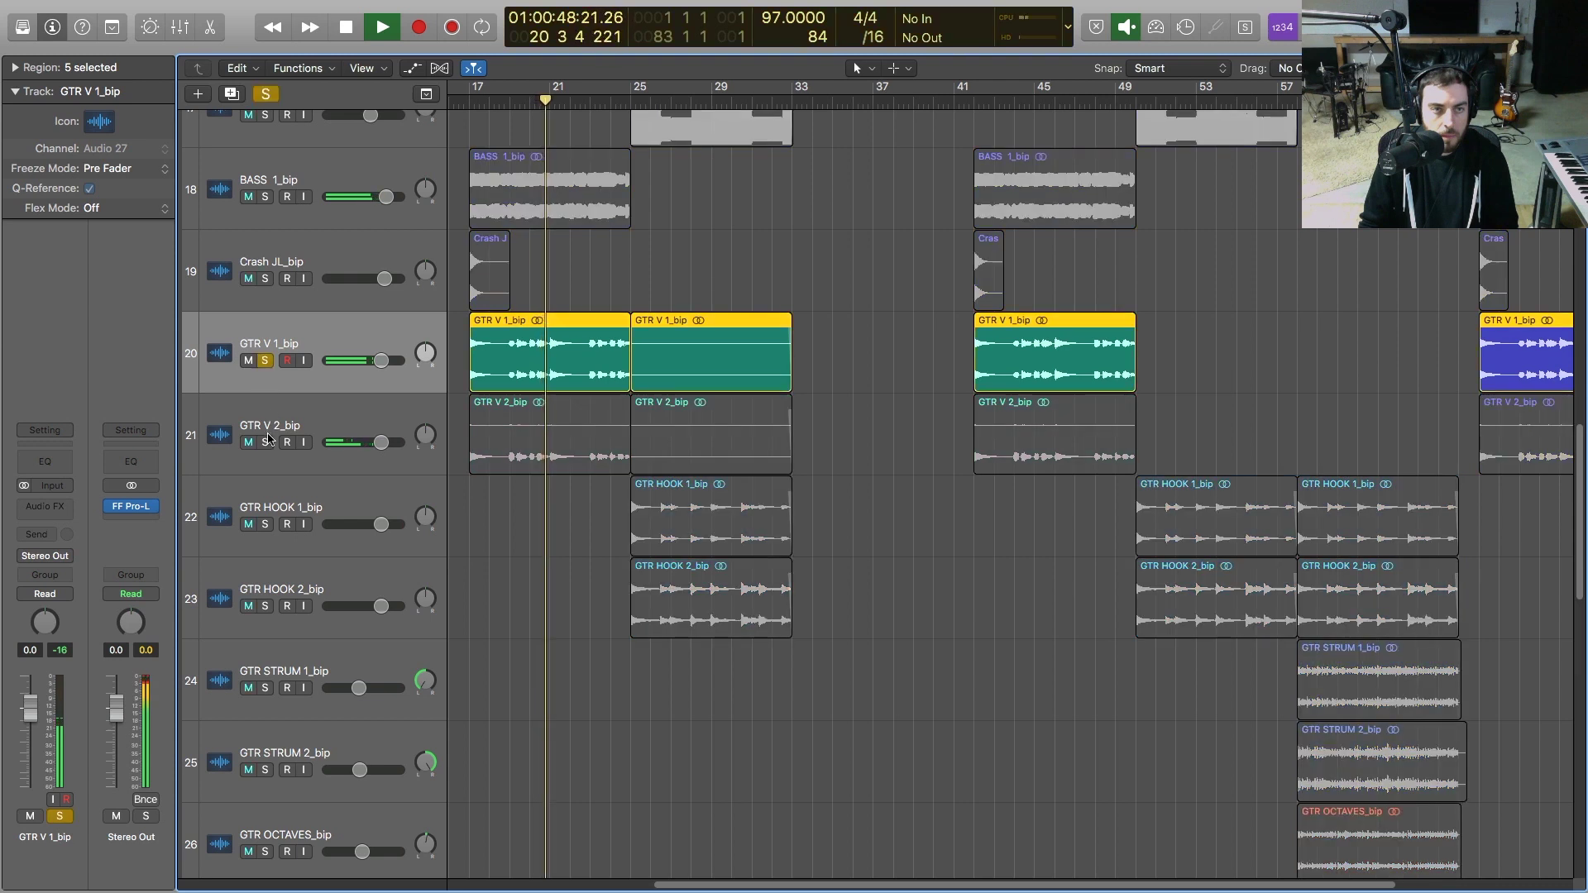
{"action": "left_click", "coordinate": [265, 442]}
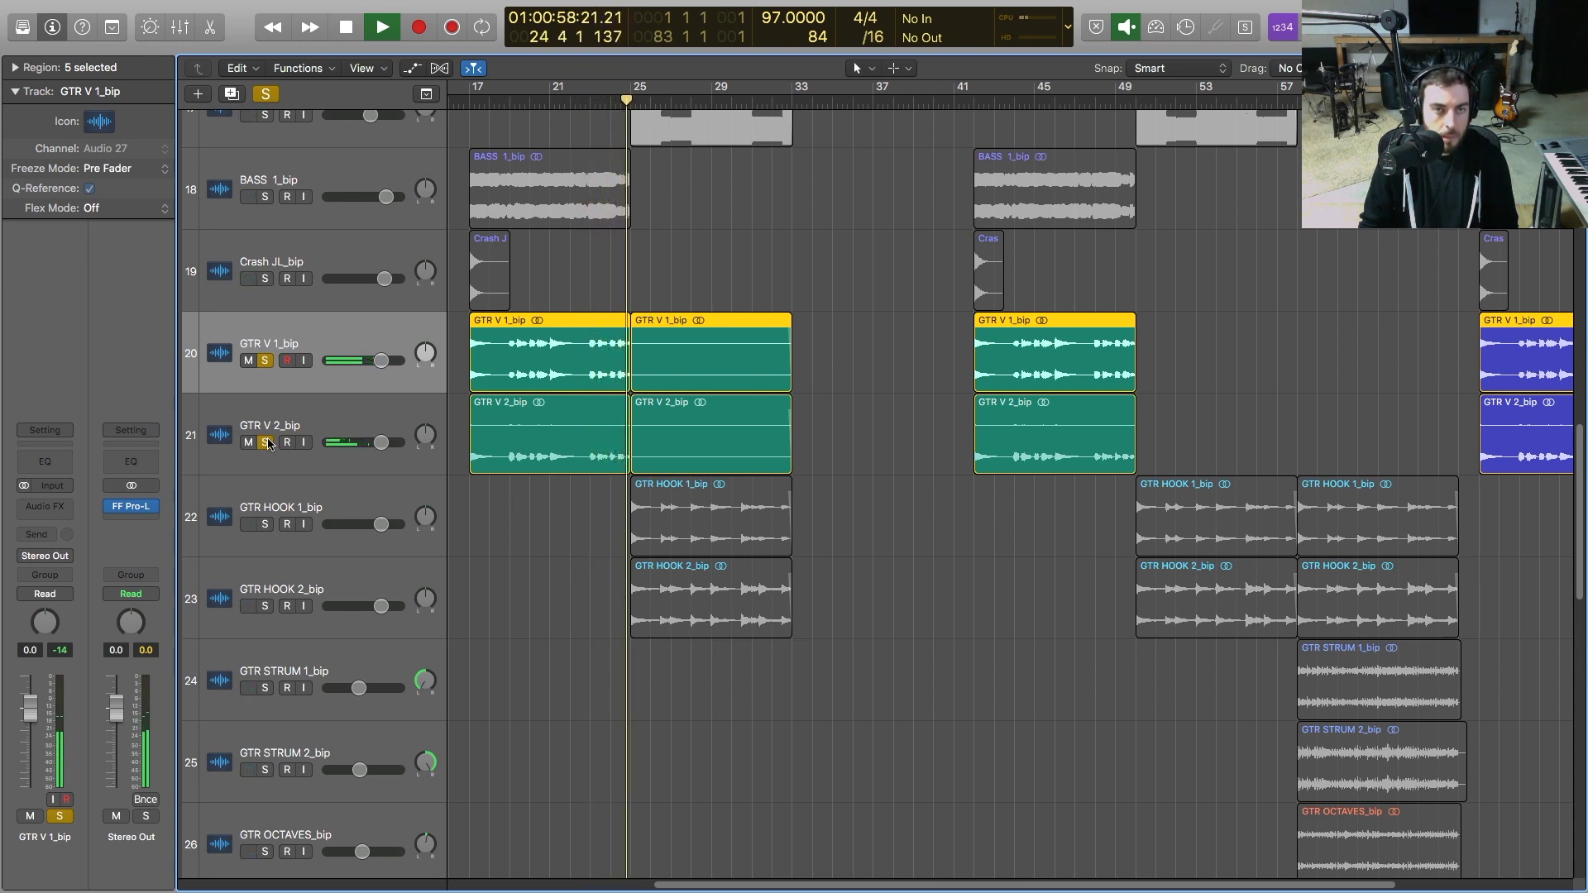
{"action": "key", "text": "space"}
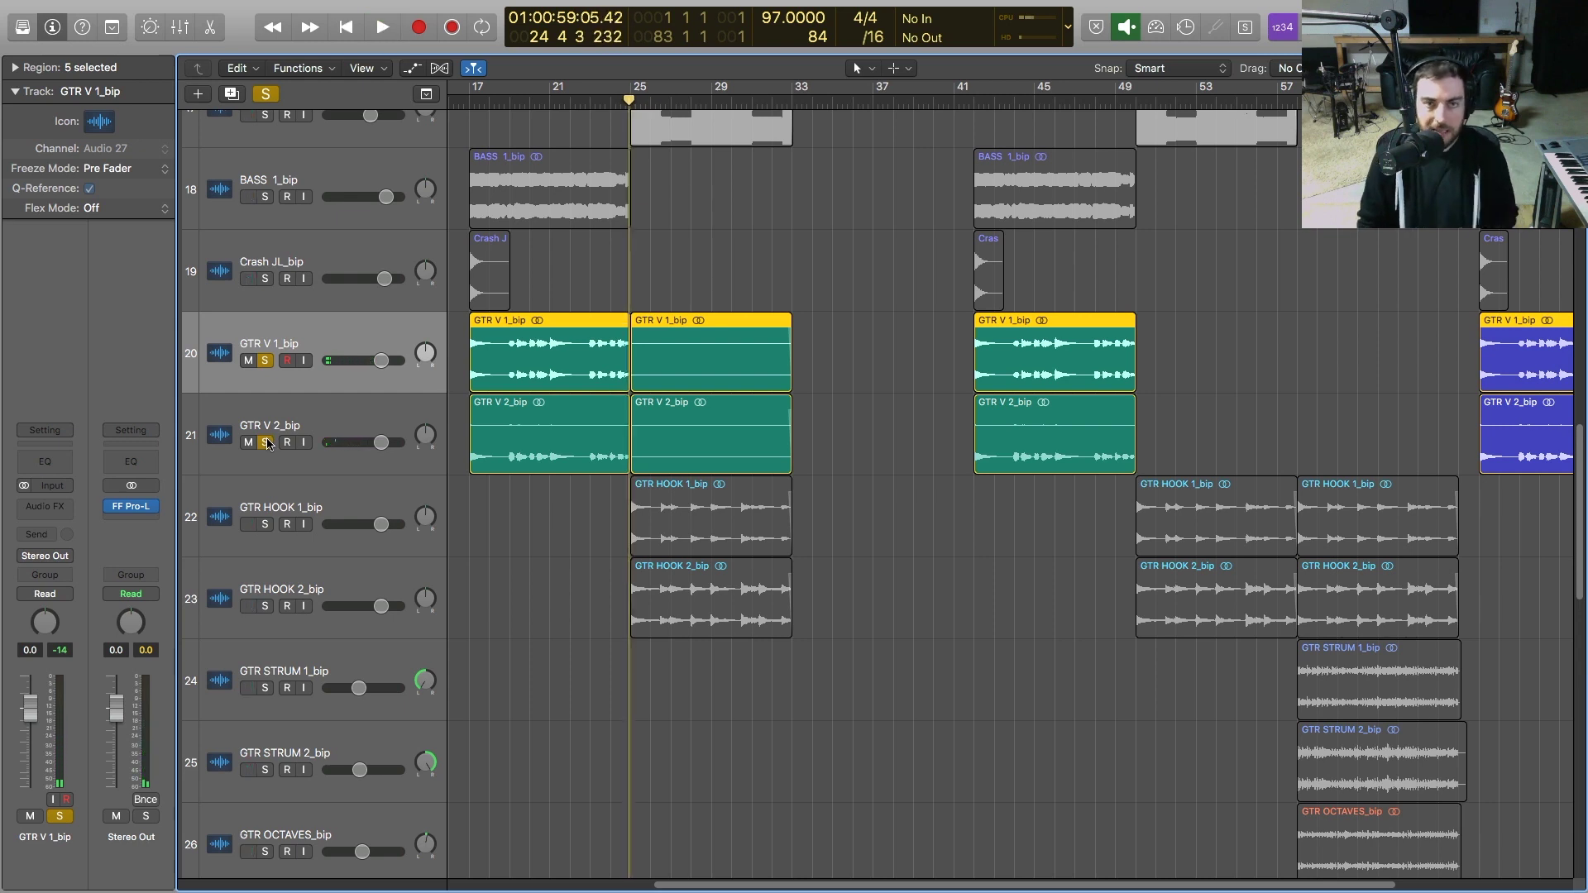
{"action": "left_click", "coordinate": [264, 361]}
{"action": "left_click", "coordinate": [264, 443]}
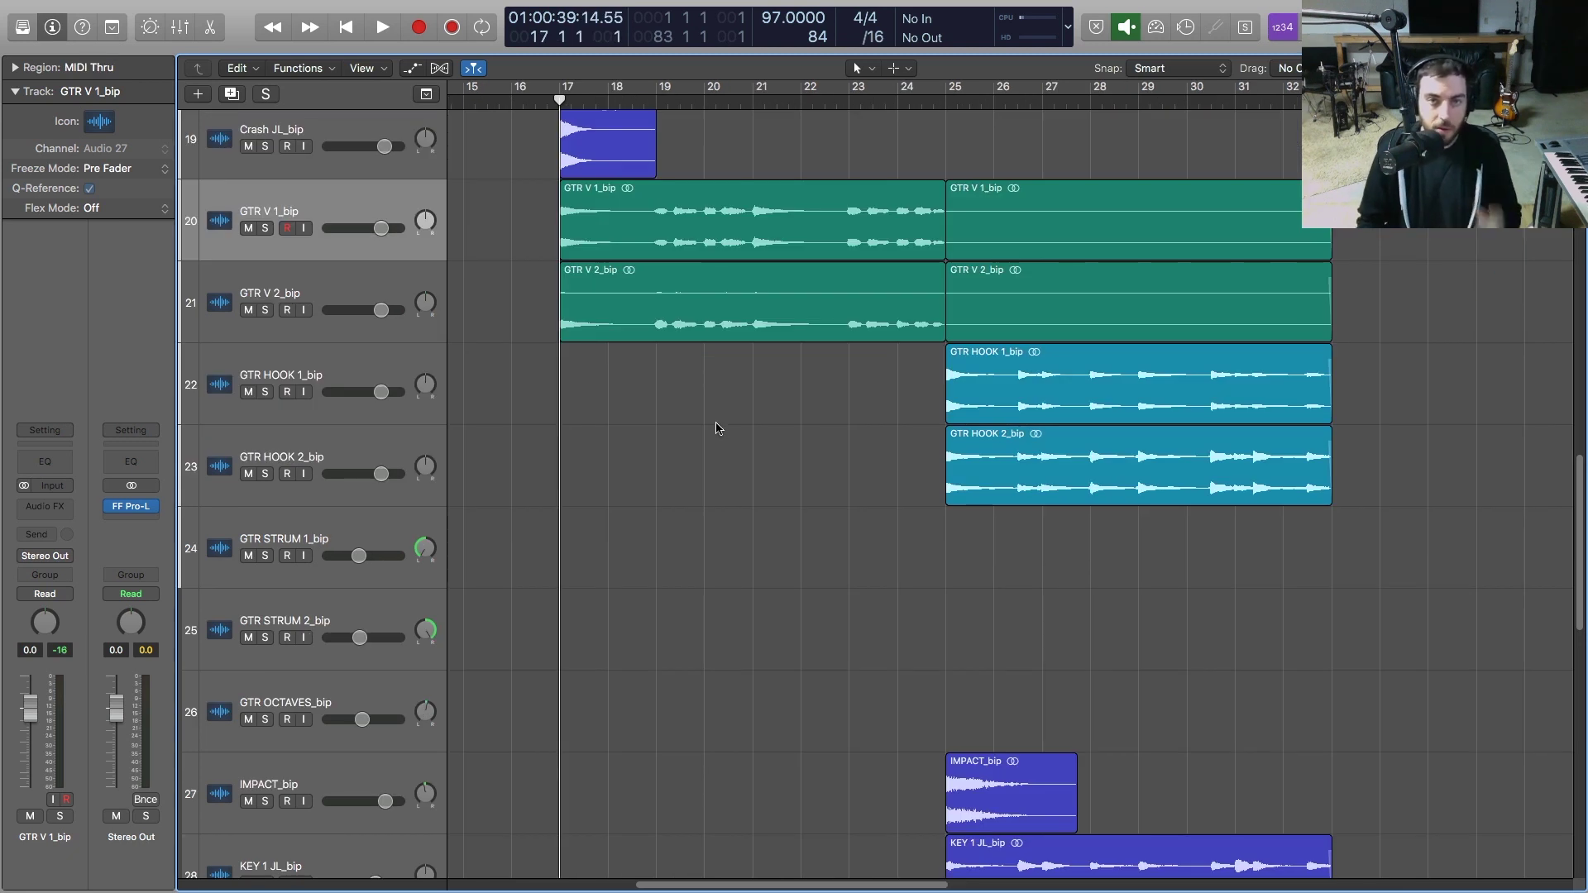
Try panning GTR V 1_bip left to -40, then reset its pan to 0
{"action": "left_click_drag", "start_coordinate": [543, 419], "coordinate": [709, 225]}
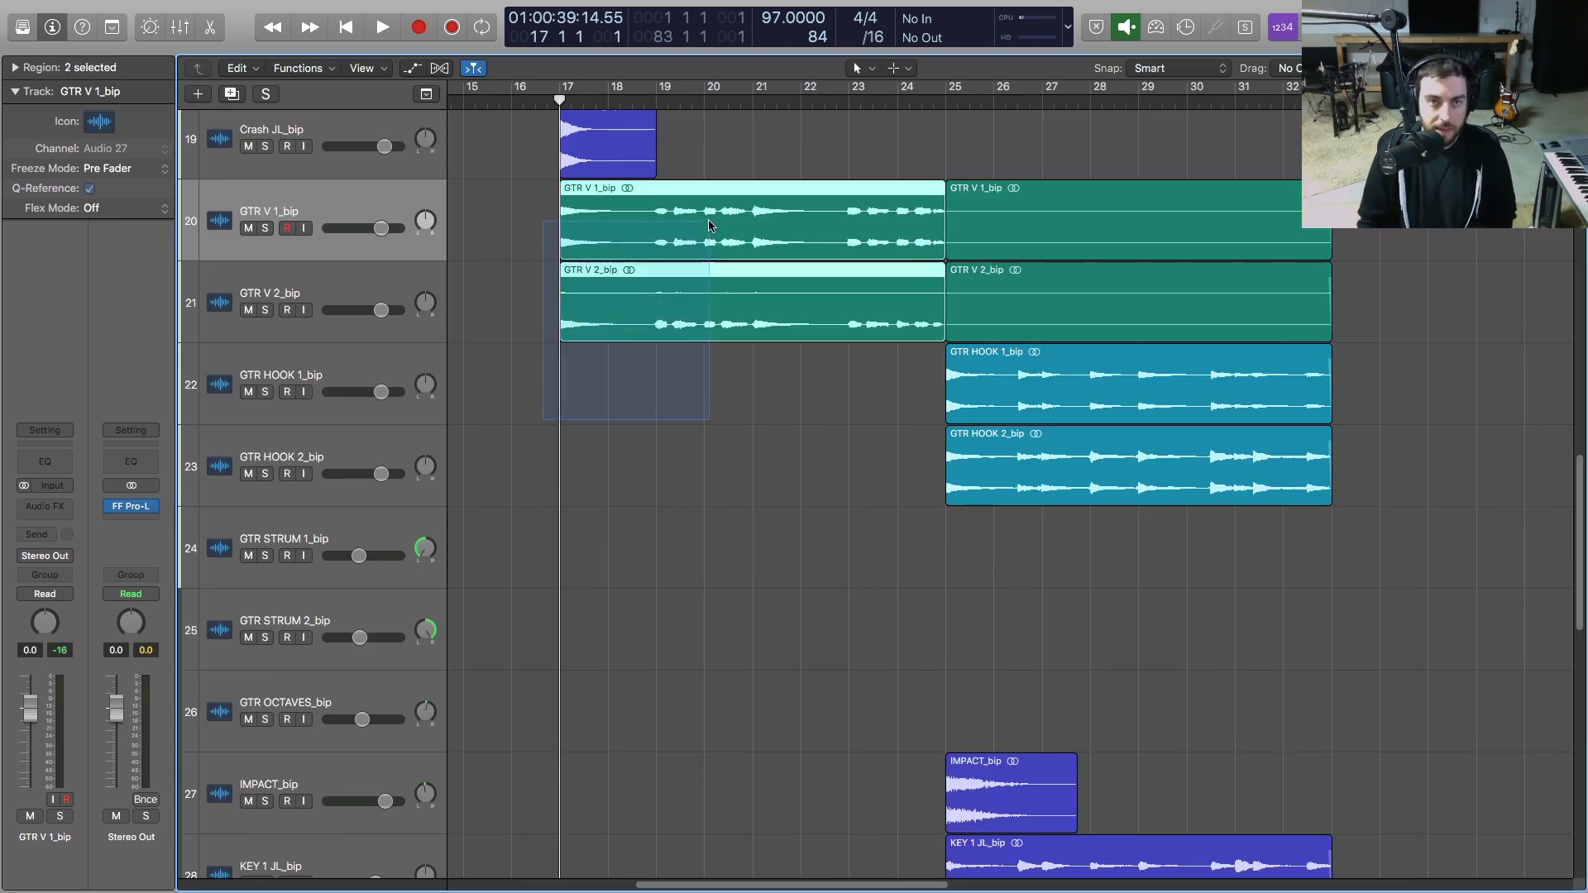
{"action": "left_click", "coordinate": [699, 465]}
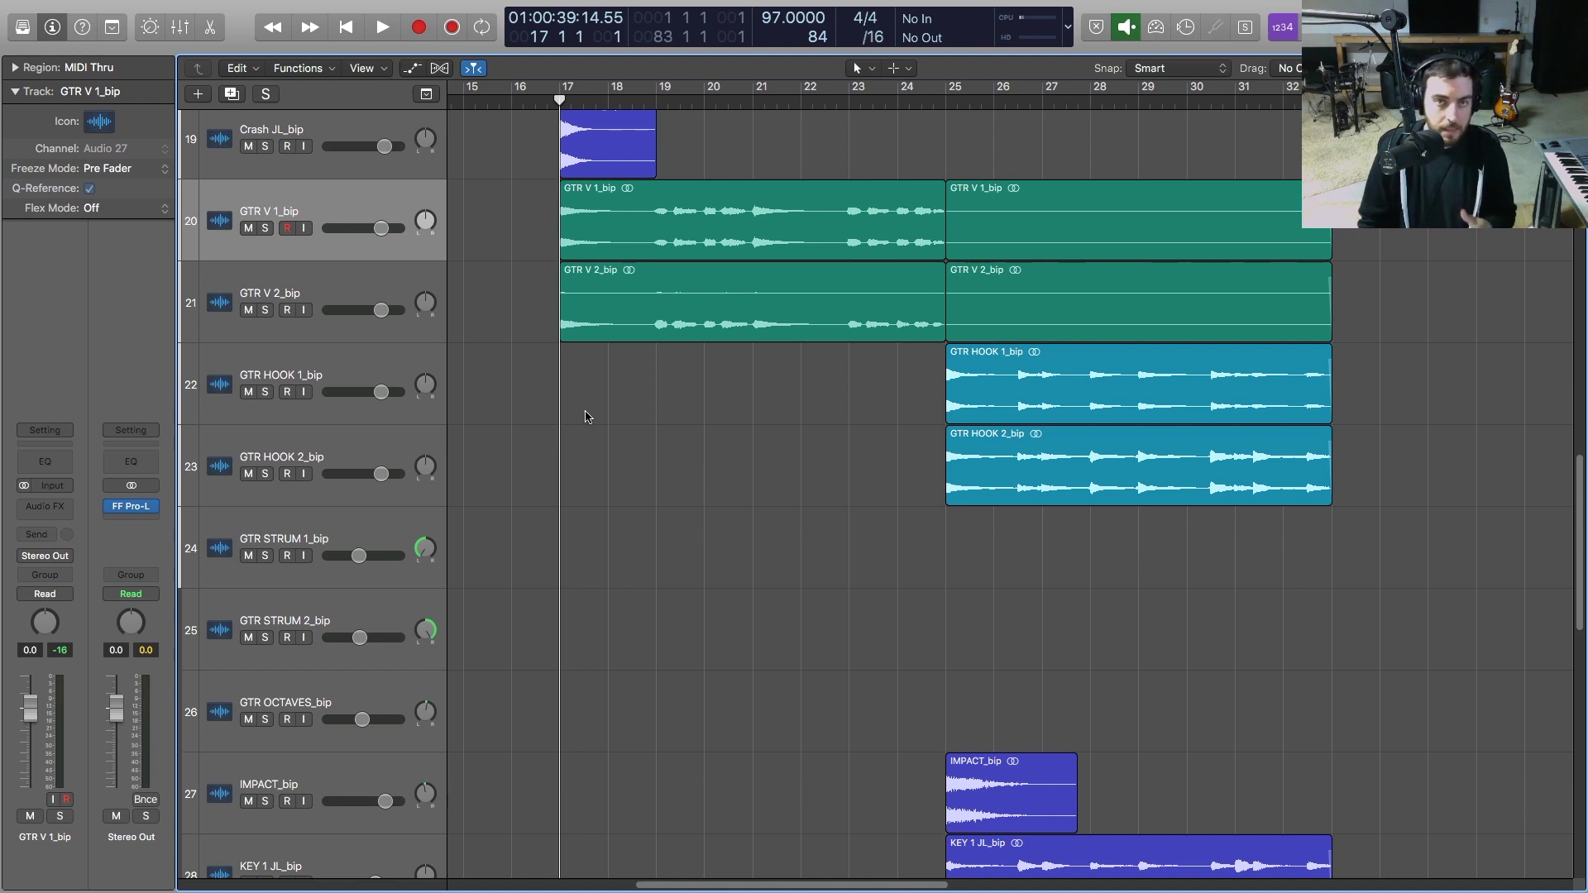
{"action": "left_click_drag", "start_coordinate": [499, 383], "coordinate": [686, 224]}
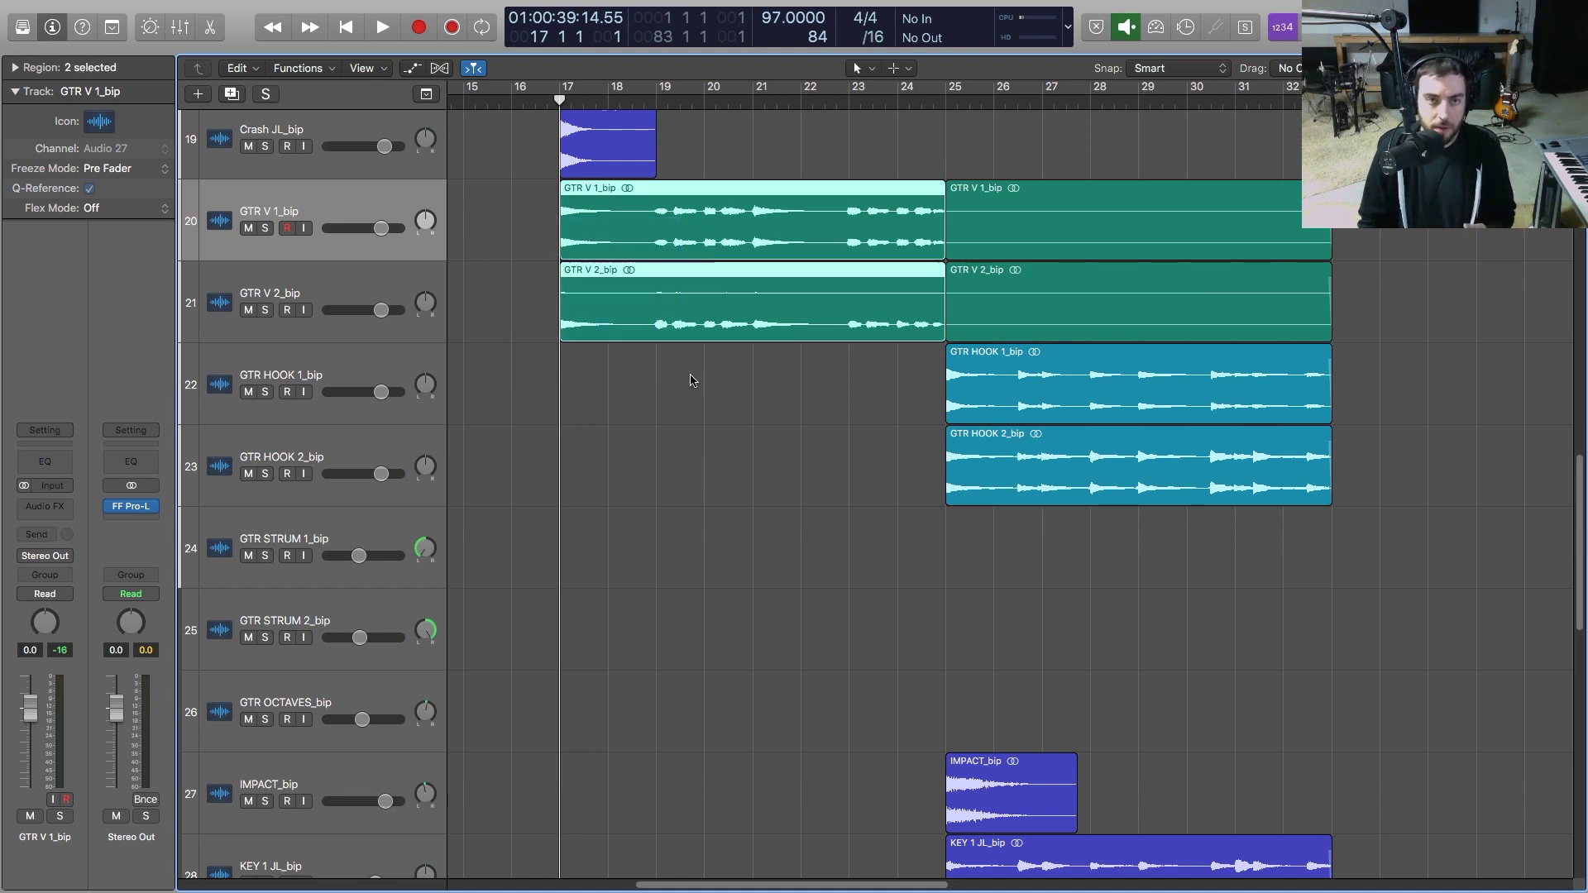
{"action": "left_click", "coordinate": [693, 460]}
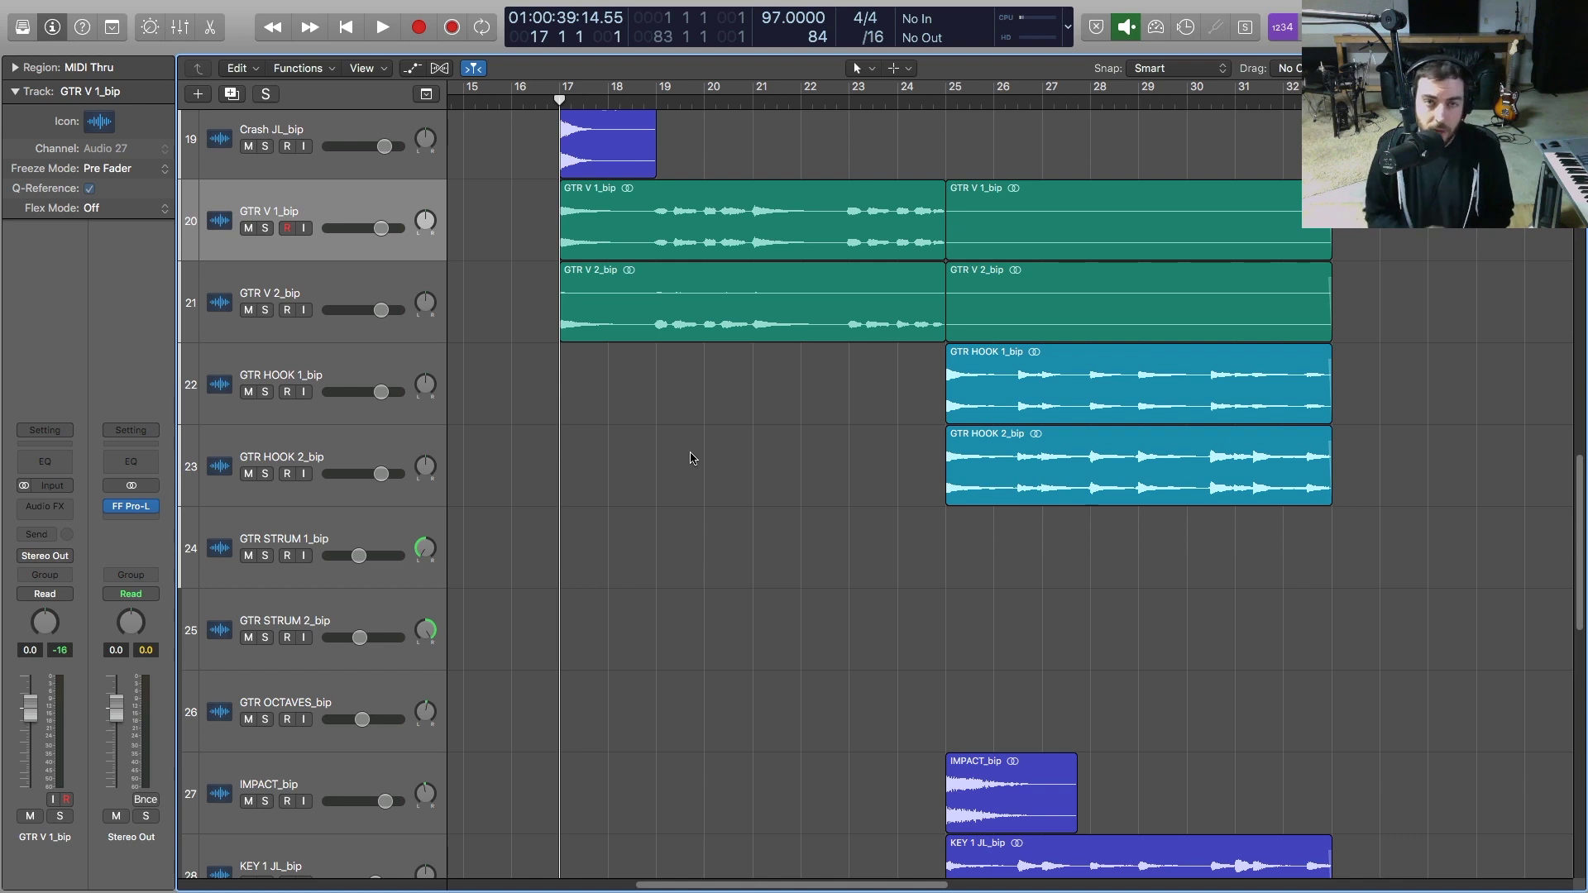
{"action": "left_click", "coordinate": [441, 240]}
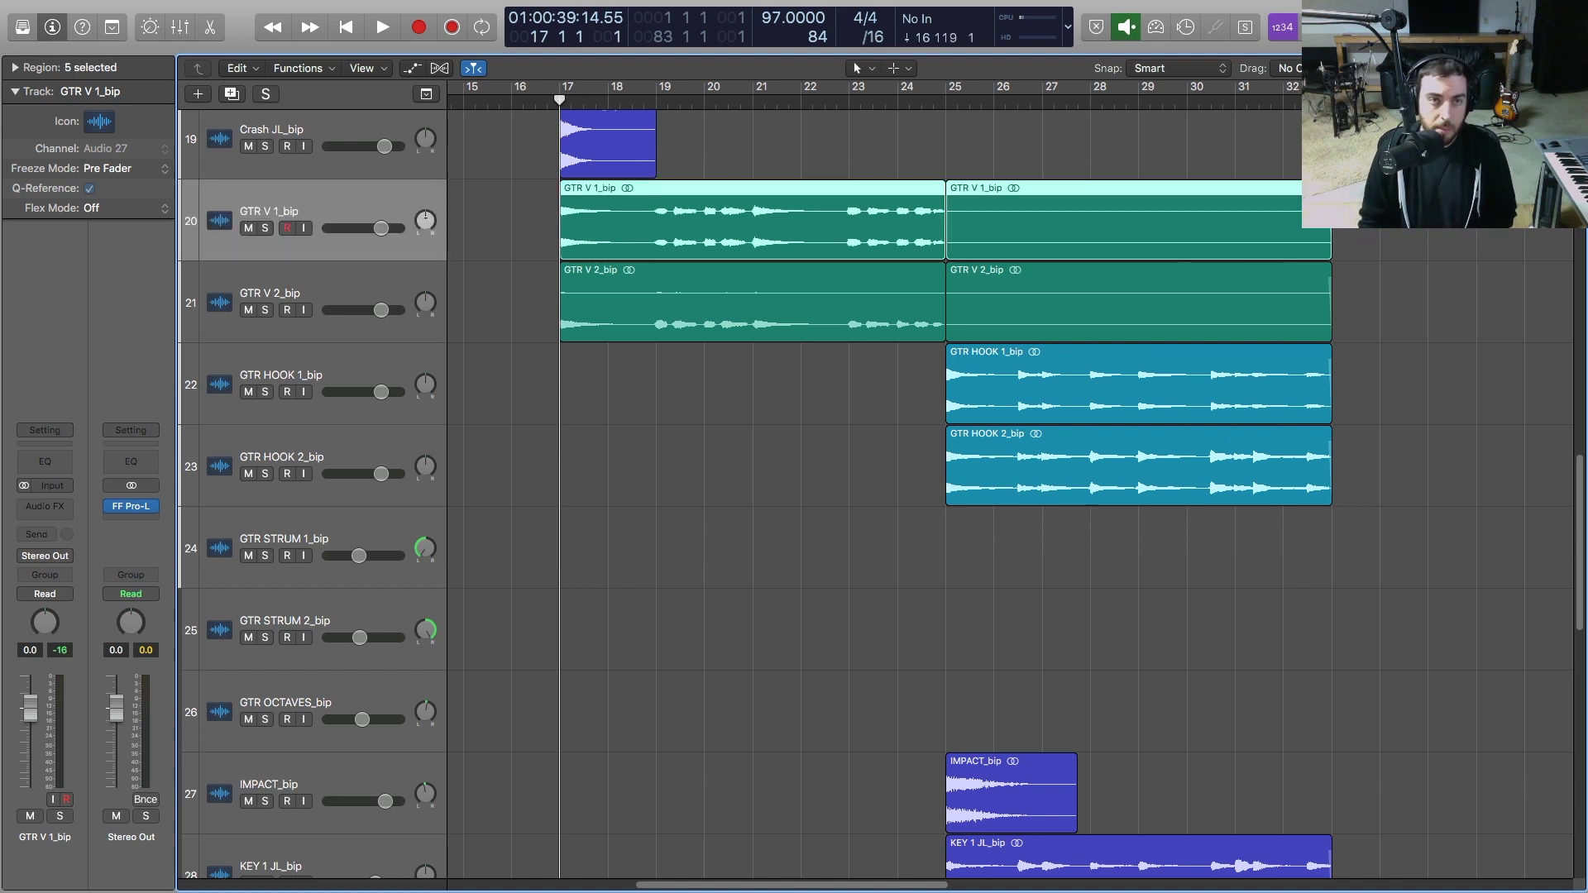
{"action": "left_click_drag", "start_coordinate": [429, 225], "coordinate": [426, 303]}
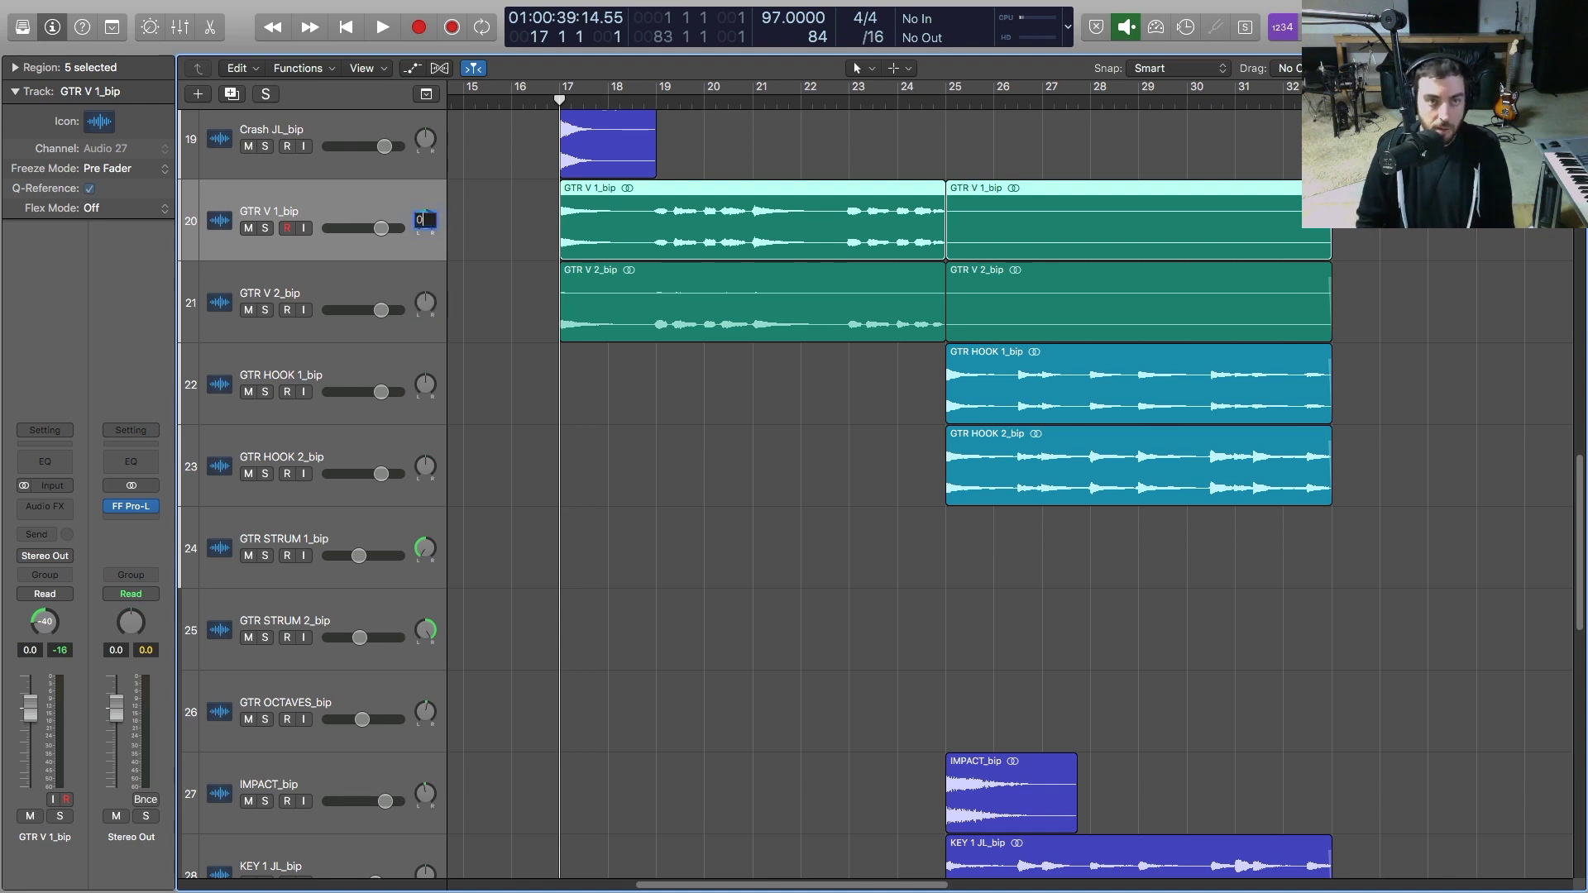
{"action": "left_click", "coordinate": [426, 220], "text": "alt"}
{"action": "left_click", "coordinate": [786, 517]}
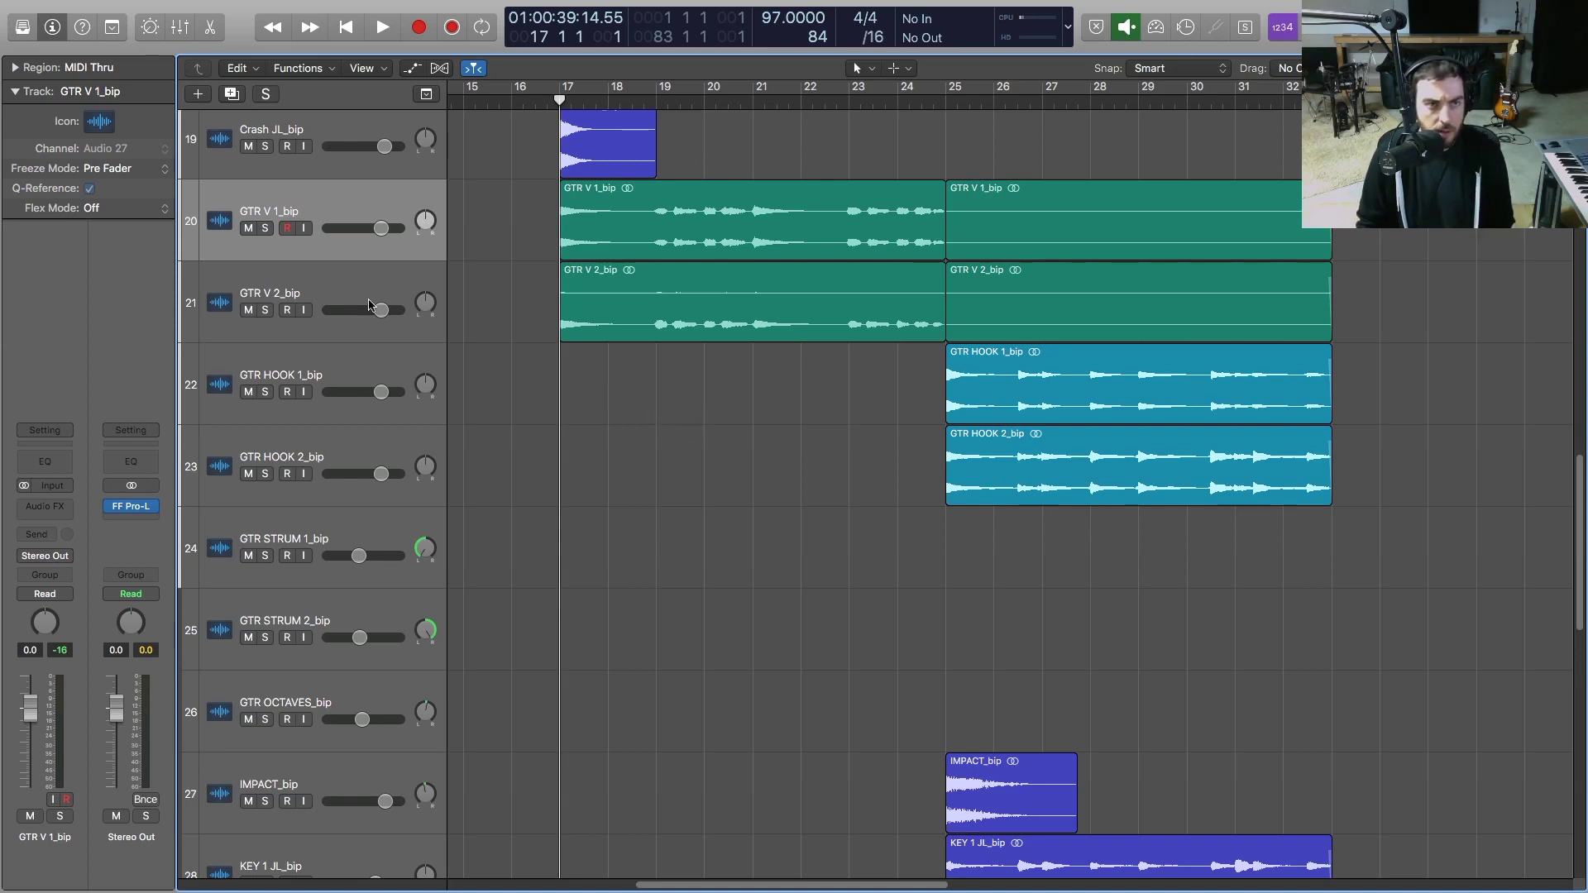
Mute GTR V 2_bip and leave GTR V 1_bip as the current track
{"action": "left_click", "coordinate": [248, 310]}
{"action": "left_click", "coordinate": [364, 206]}
{"action": "left_click", "coordinate": [340, 273]}
{"action": "left_click", "coordinate": [340, 207], "text": "shift"}
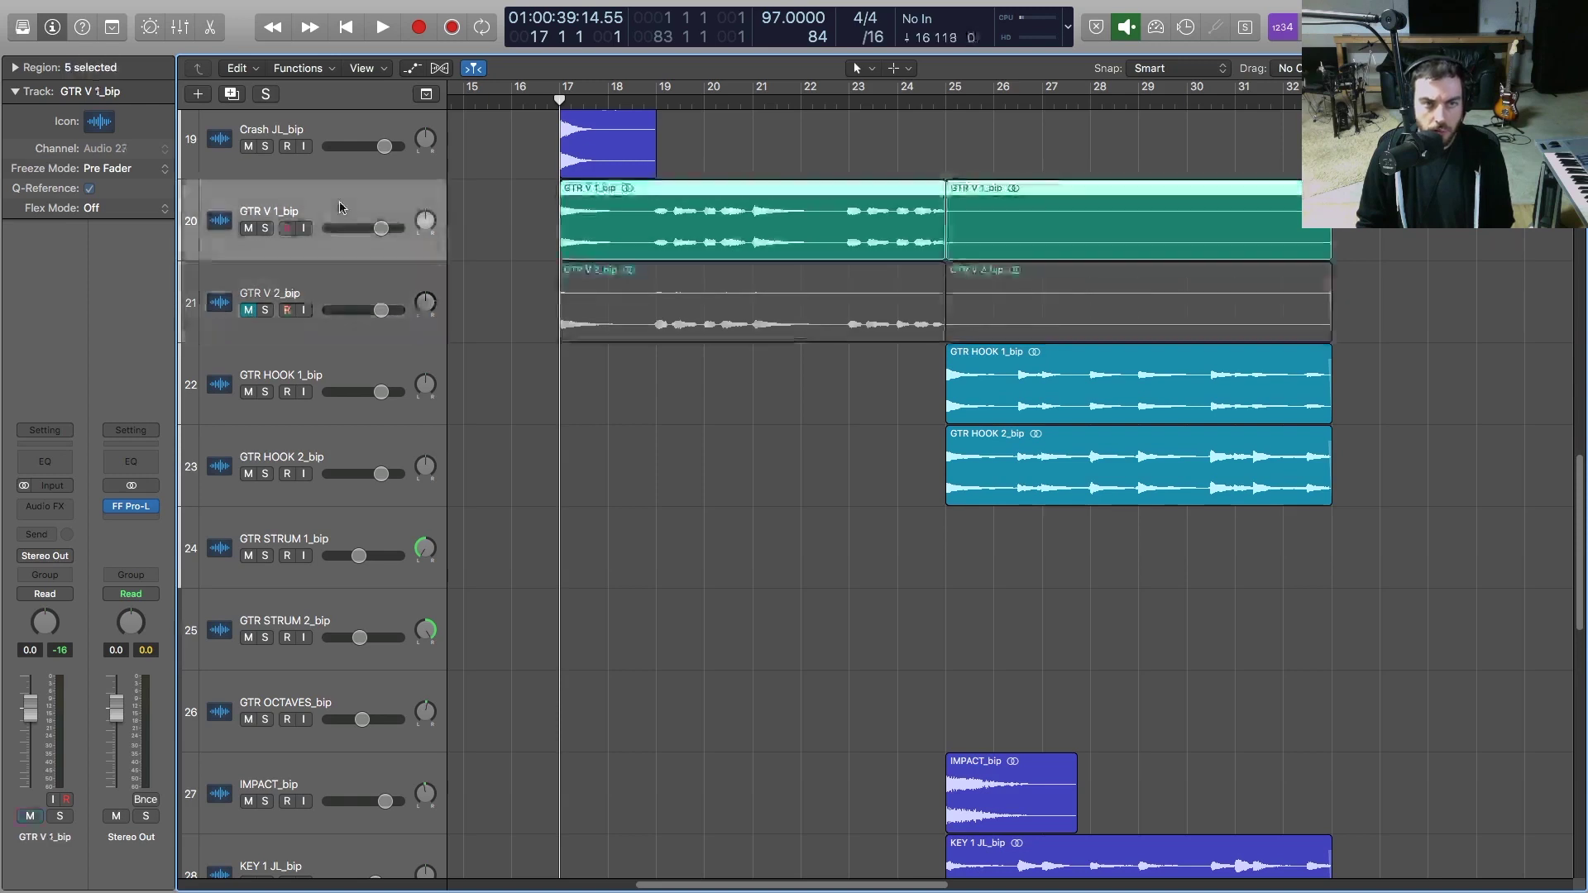
{"action": "left_click", "coordinate": [323, 283]}
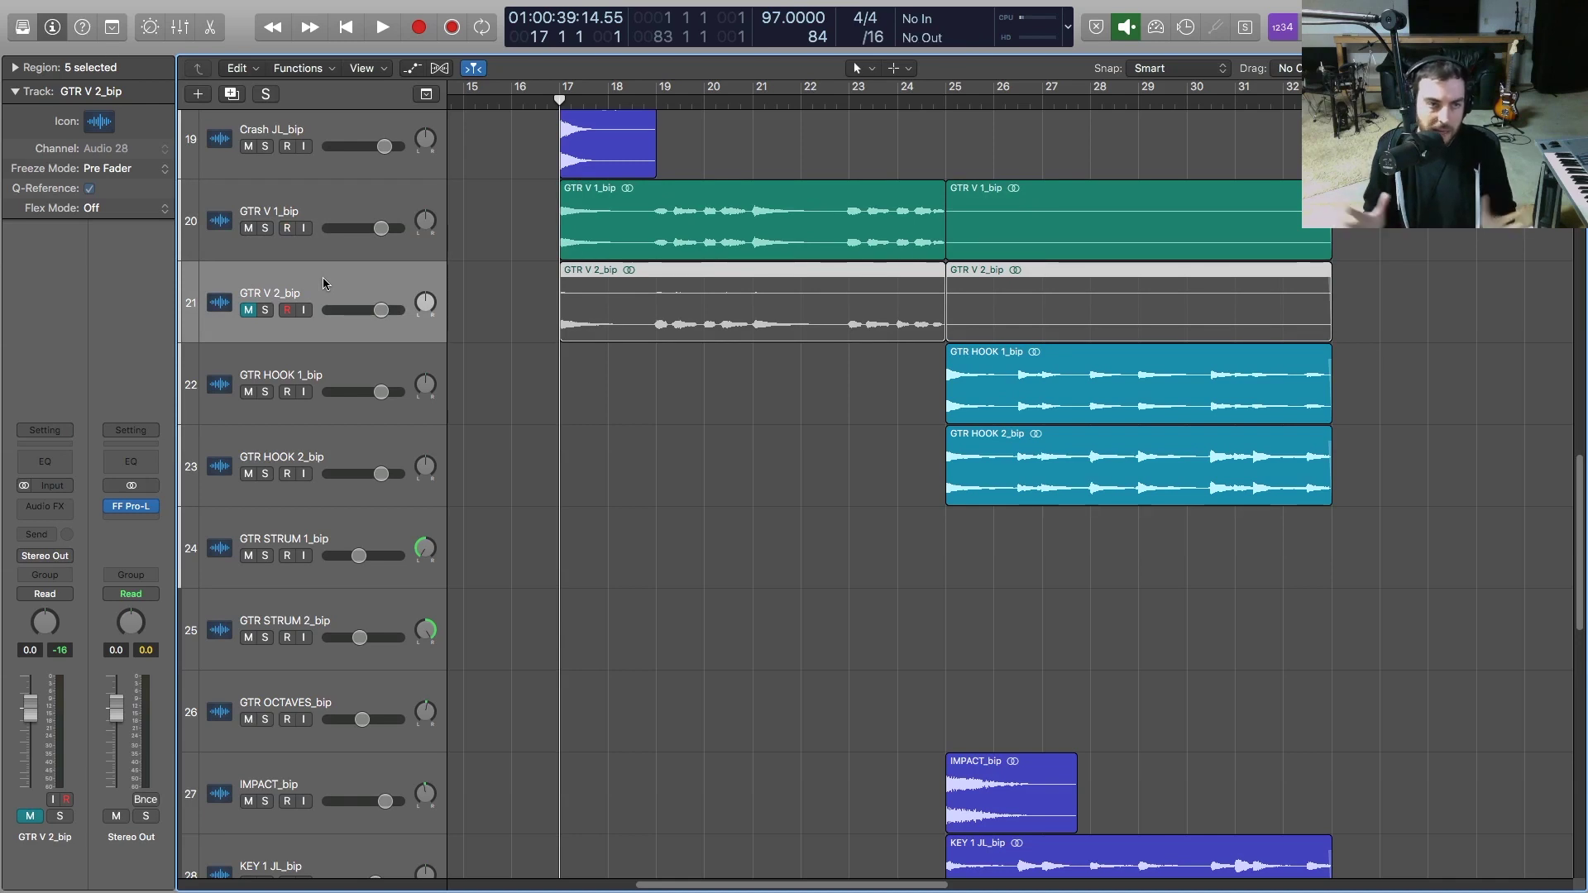
{"action": "left_click", "coordinate": [319, 200]}
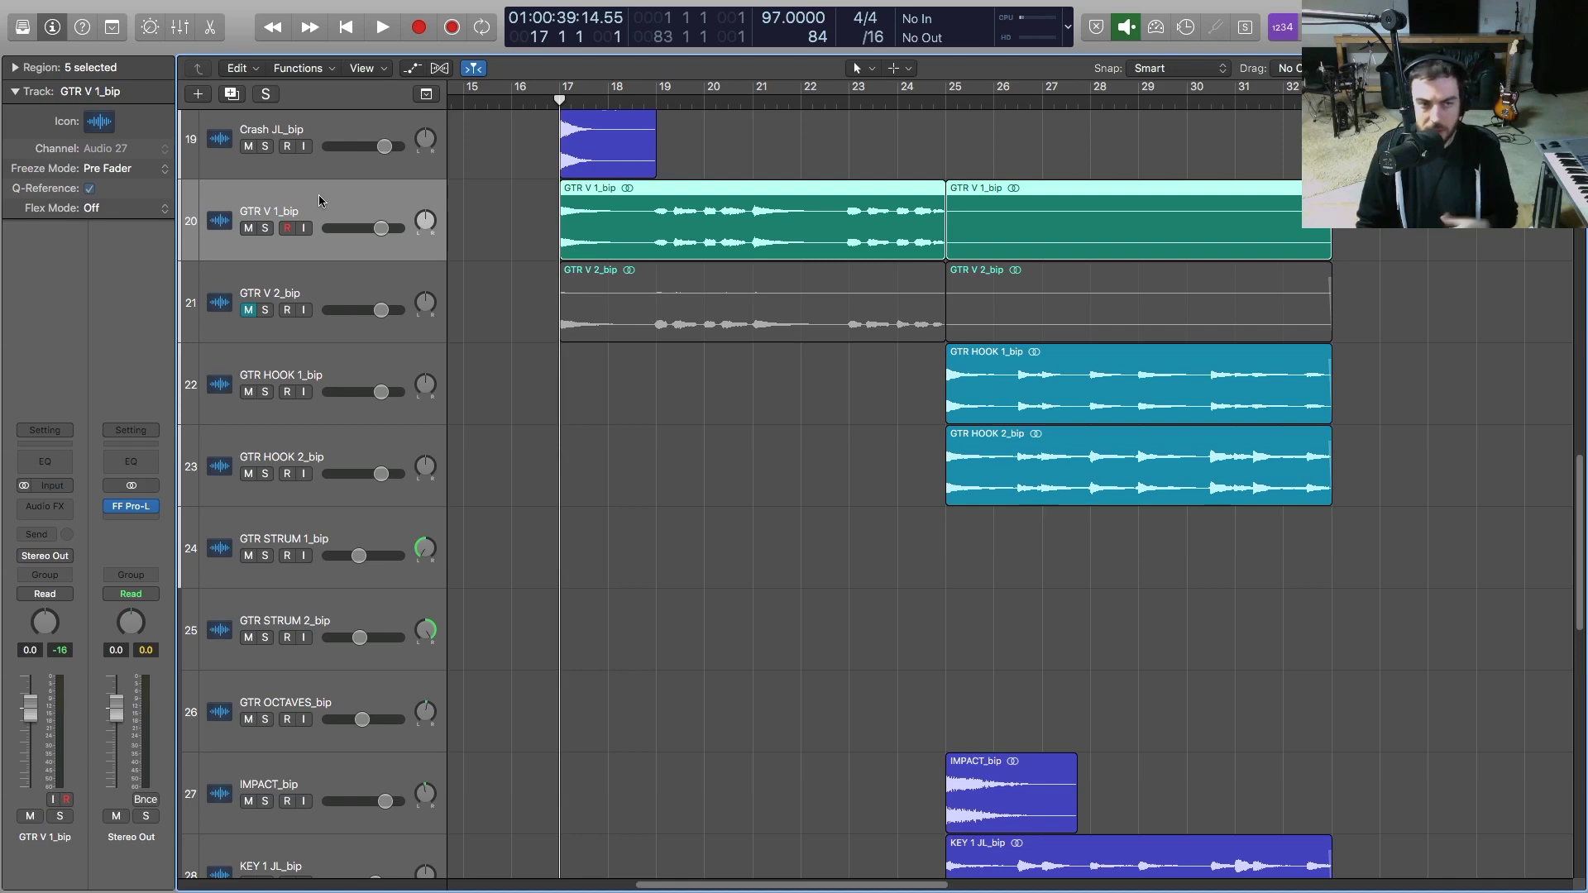
{"action": "left_click", "coordinate": [316, 276]}
{"action": "left_click", "coordinate": [317, 209]}
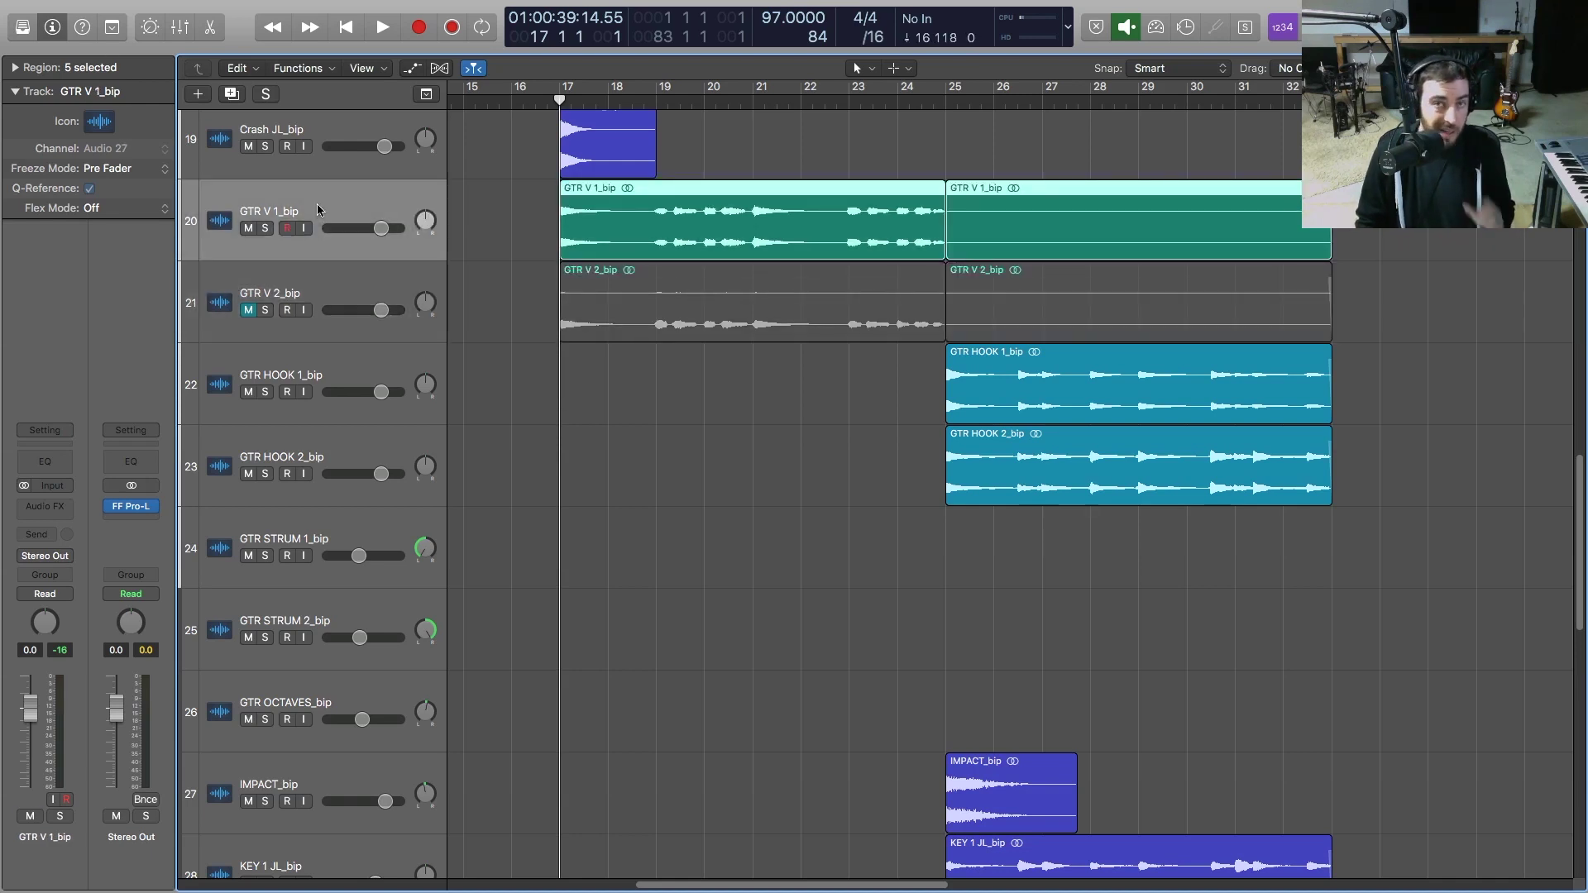
{"action": "left_click", "coordinate": [69, 507]}
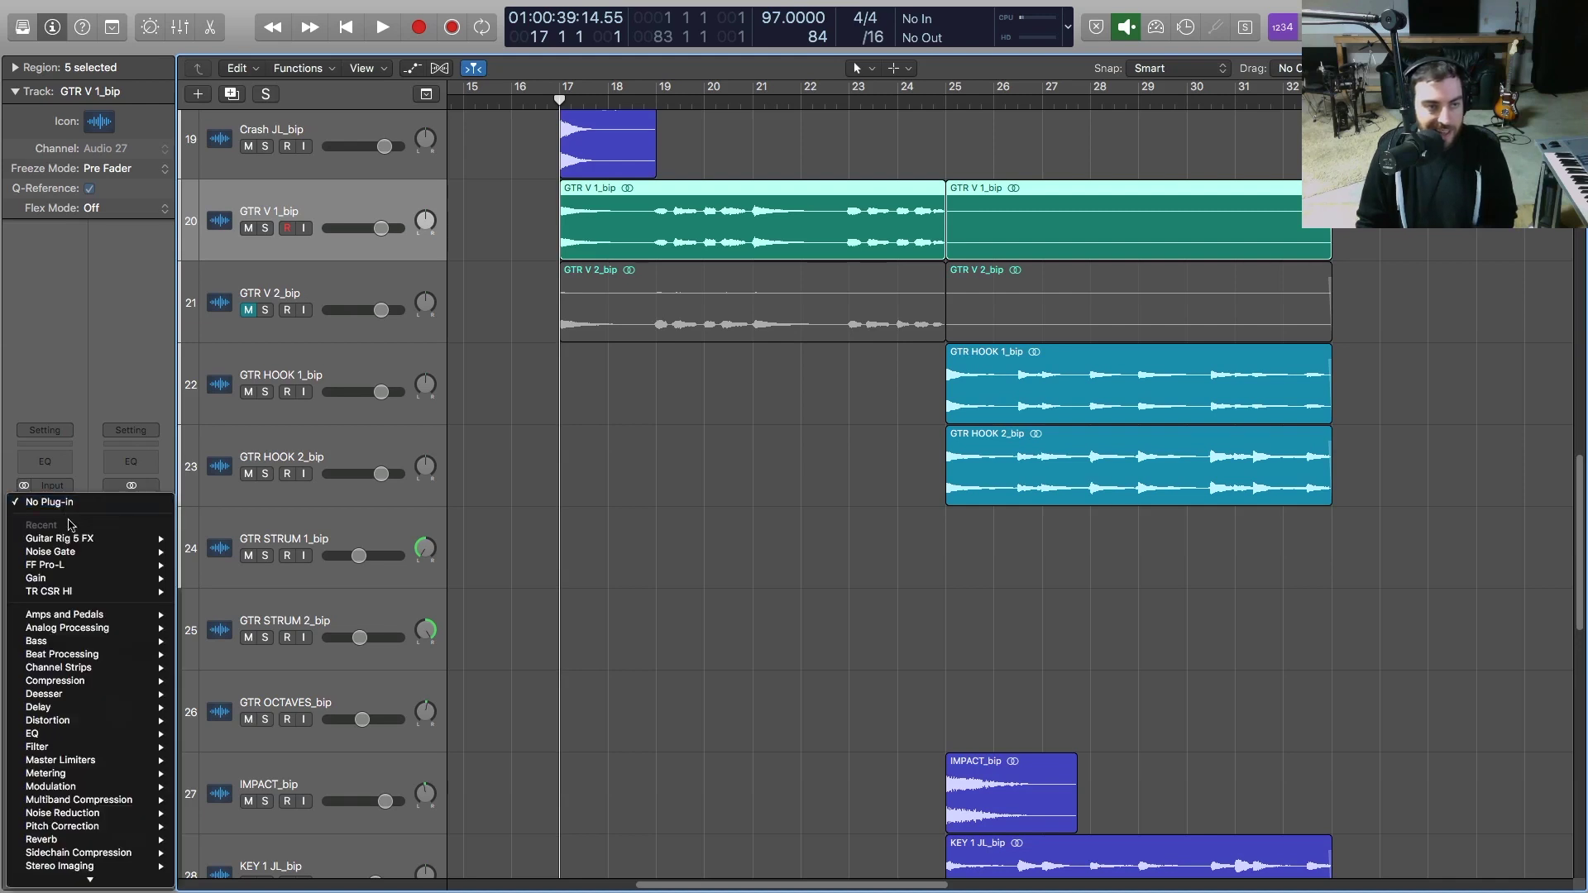
Insert Guitar Rig 5 FX (Stereo) on GTR V 1_bip, centre its window, and show the Components list
{"action": "mouse_move", "coordinate": [70, 538]}
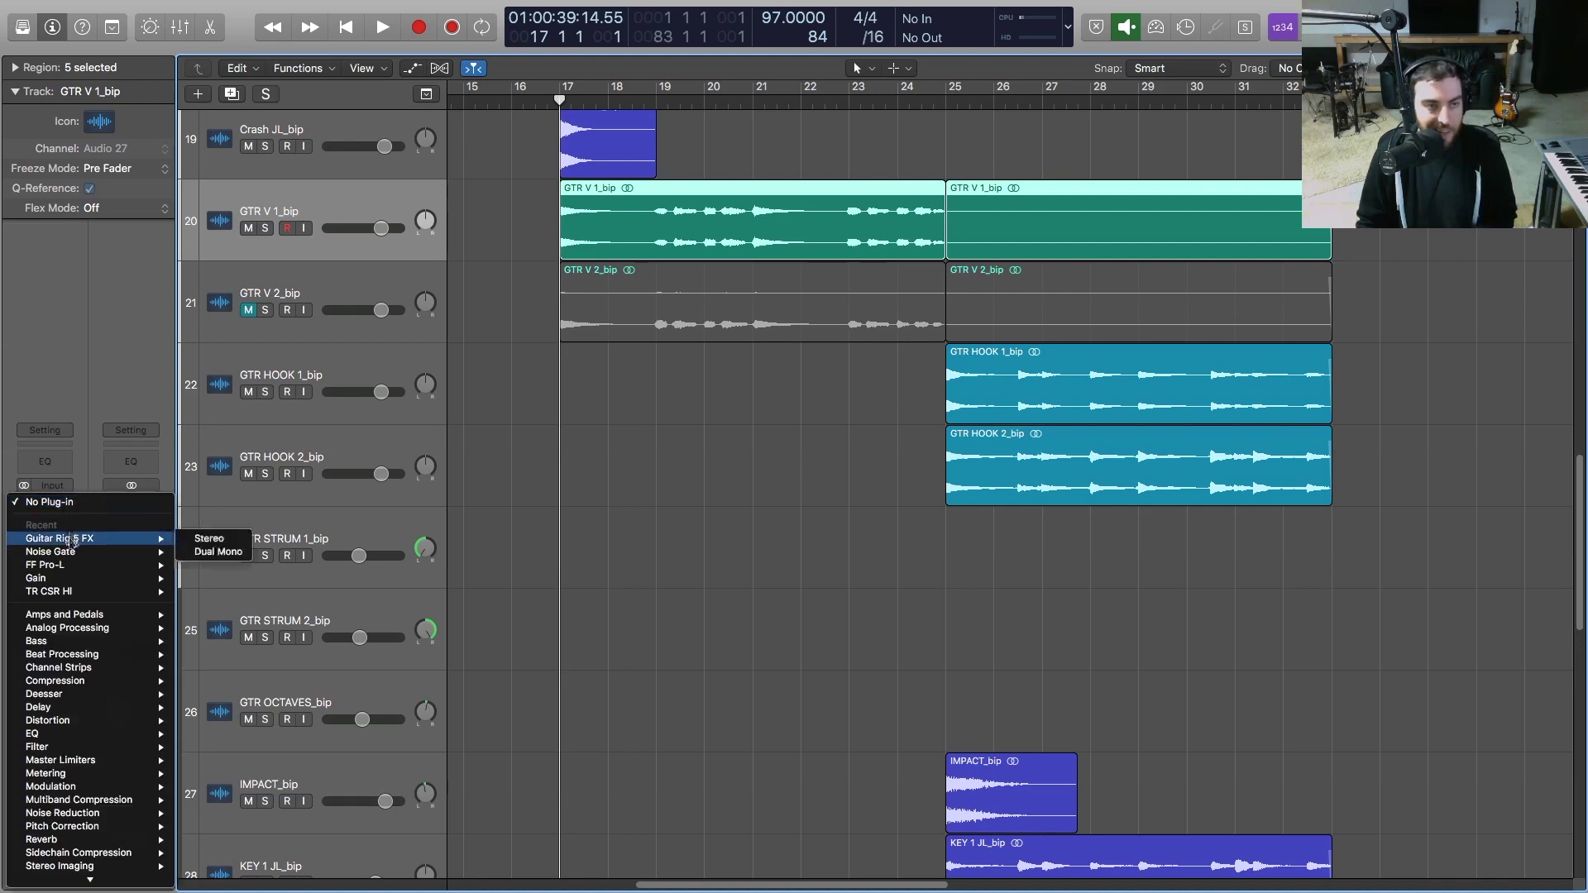
{"action": "left_click", "coordinate": [228, 546]}
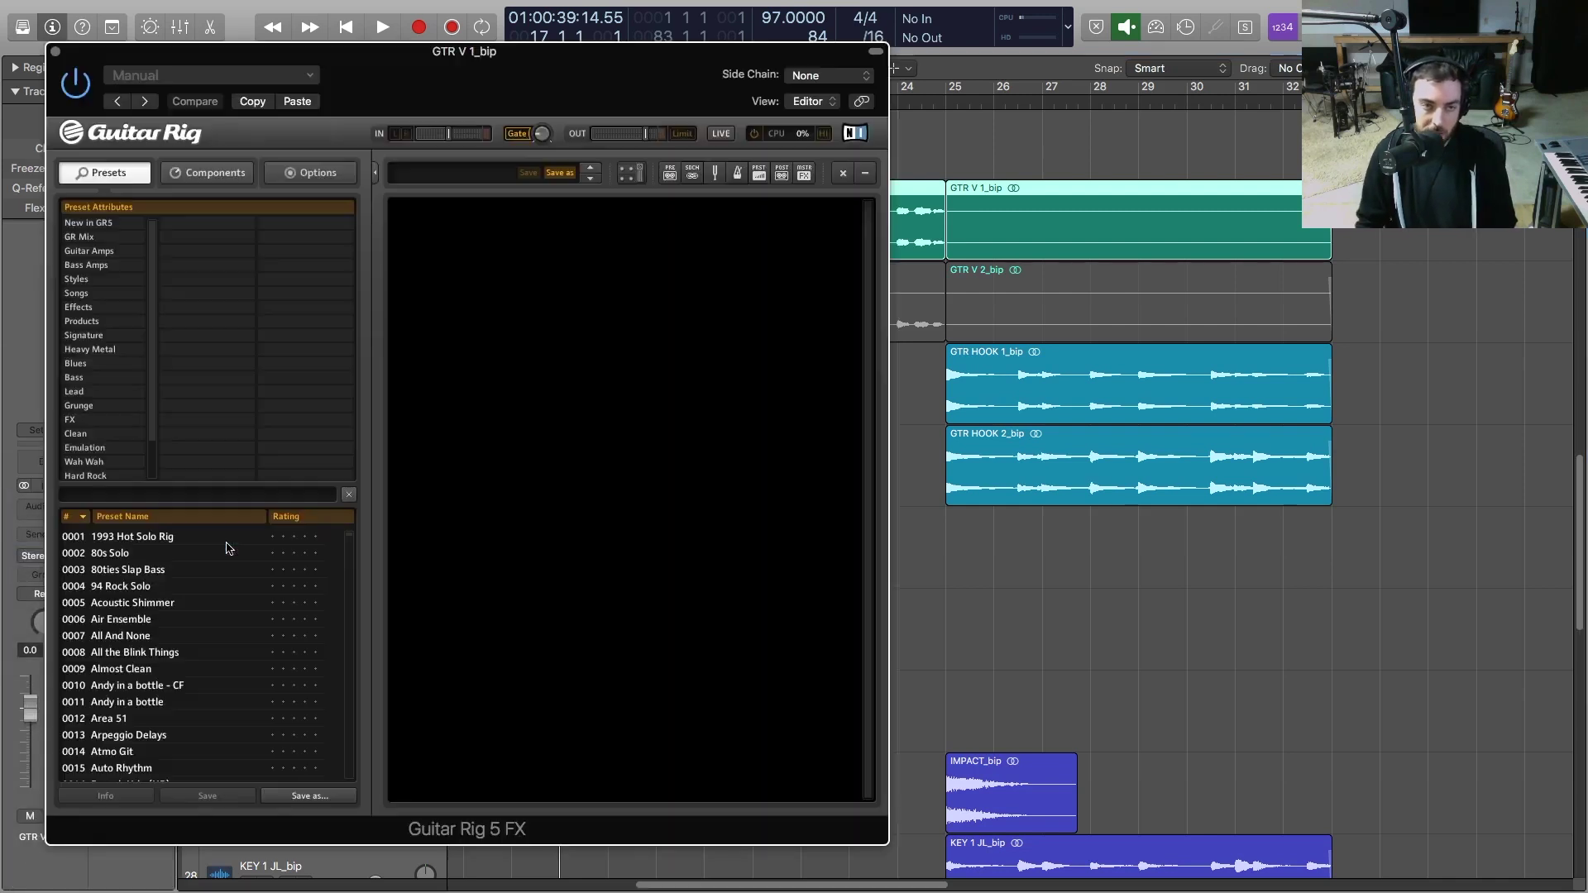
{"action": "left_click_drag", "start_coordinate": [529, 86], "coordinate": [883, 86]}
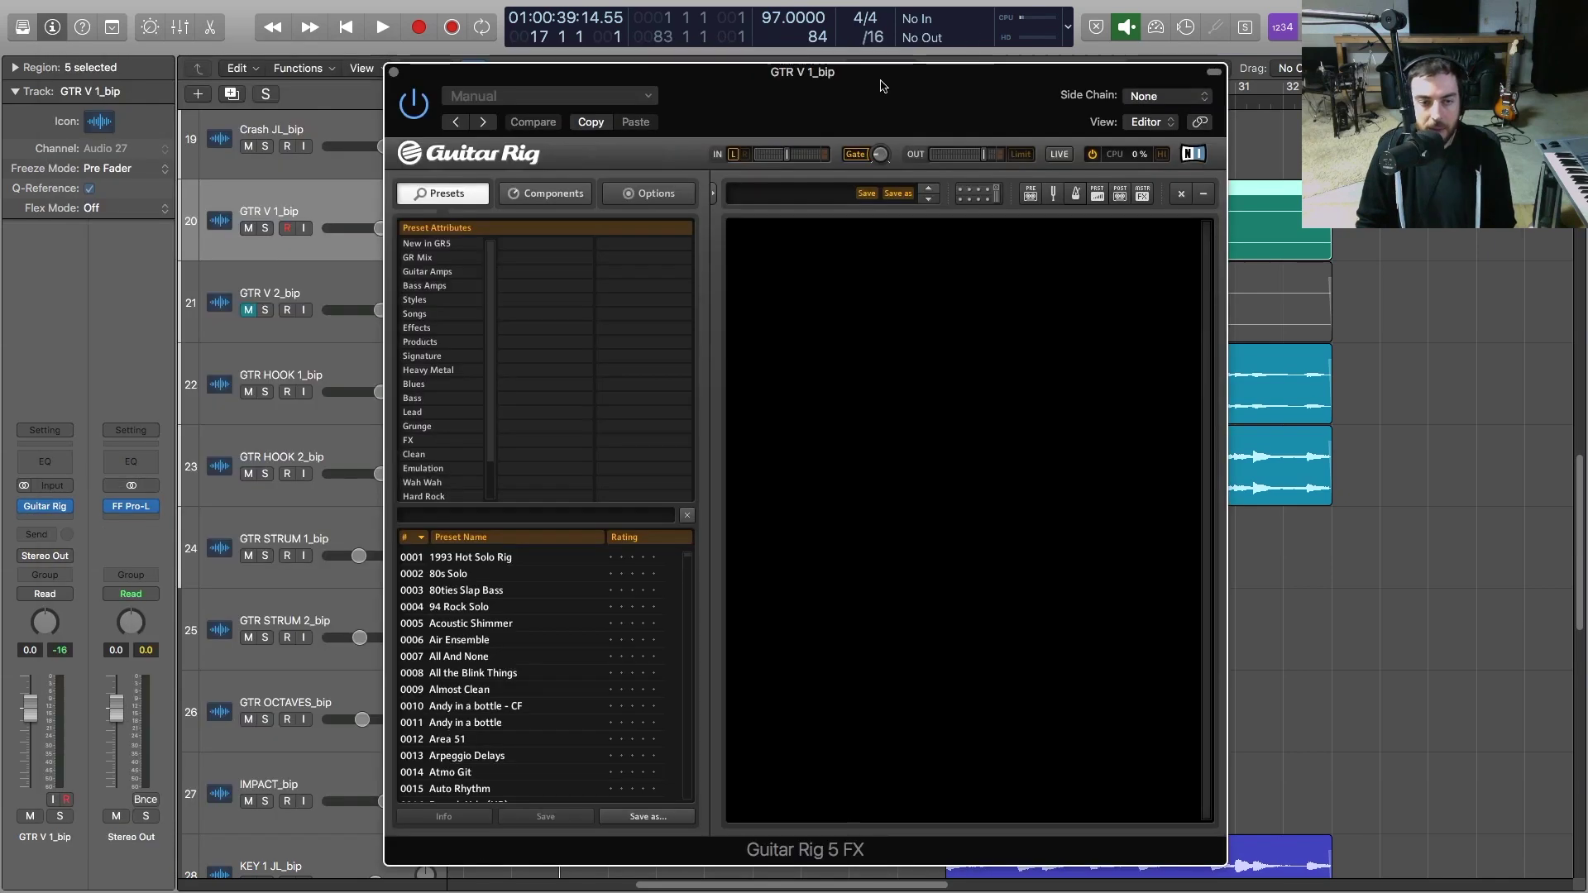
{"action": "left_click", "coordinate": [536, 193]}
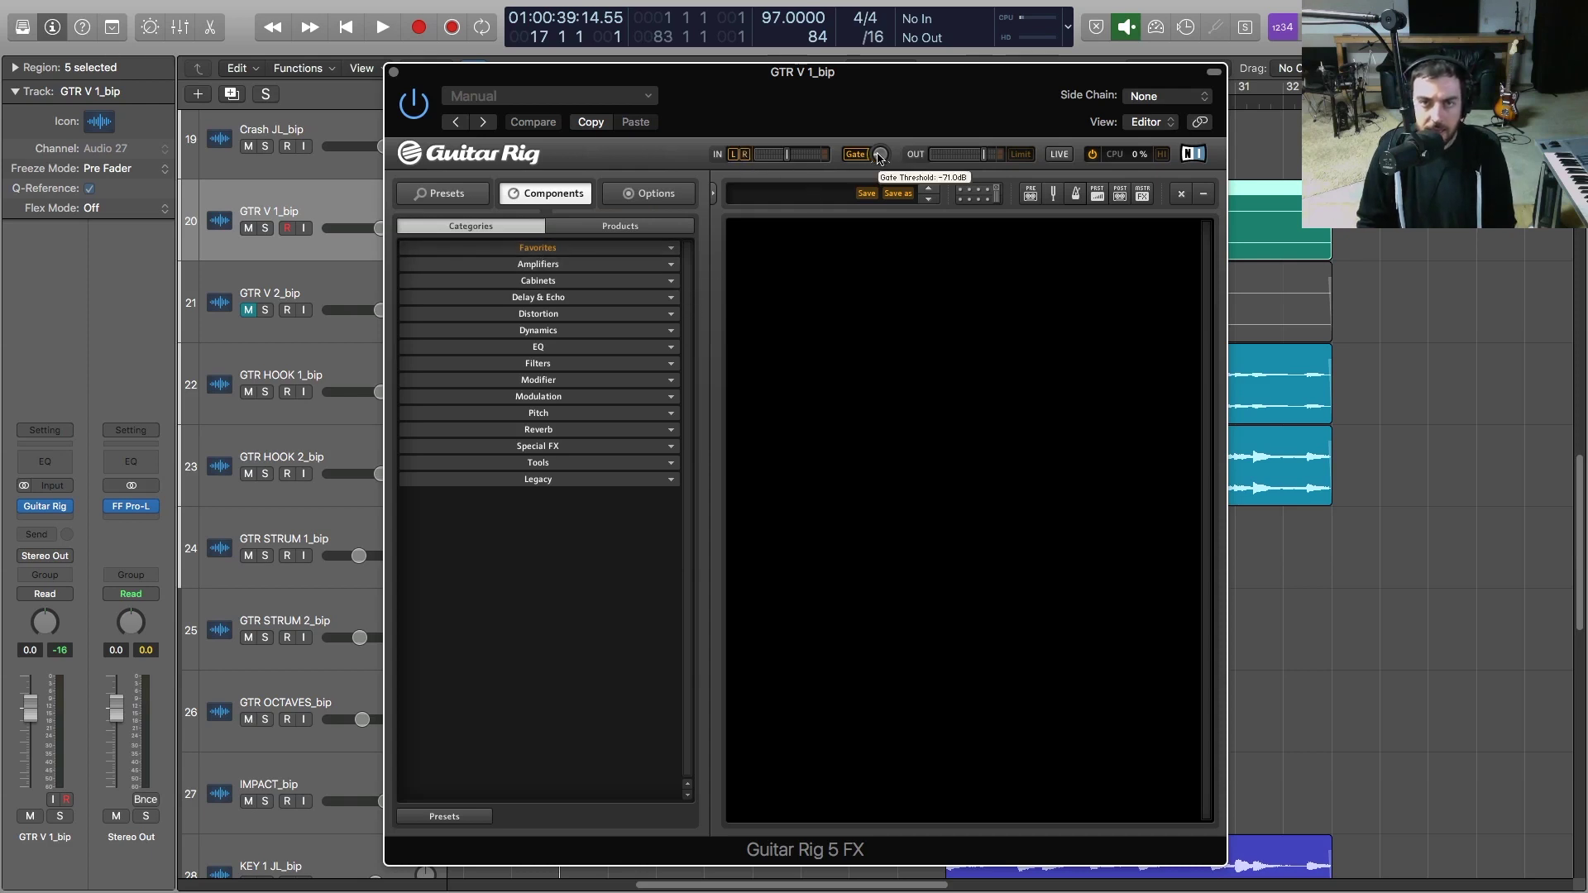
Play the soloed GTR V 1_bip and set Guitar Rig's gate threshold to about -42.8 dB
{"action": "scroll", "coordinate": [880, 158], "scroll_direction": "up", "scroll_amount": 5}
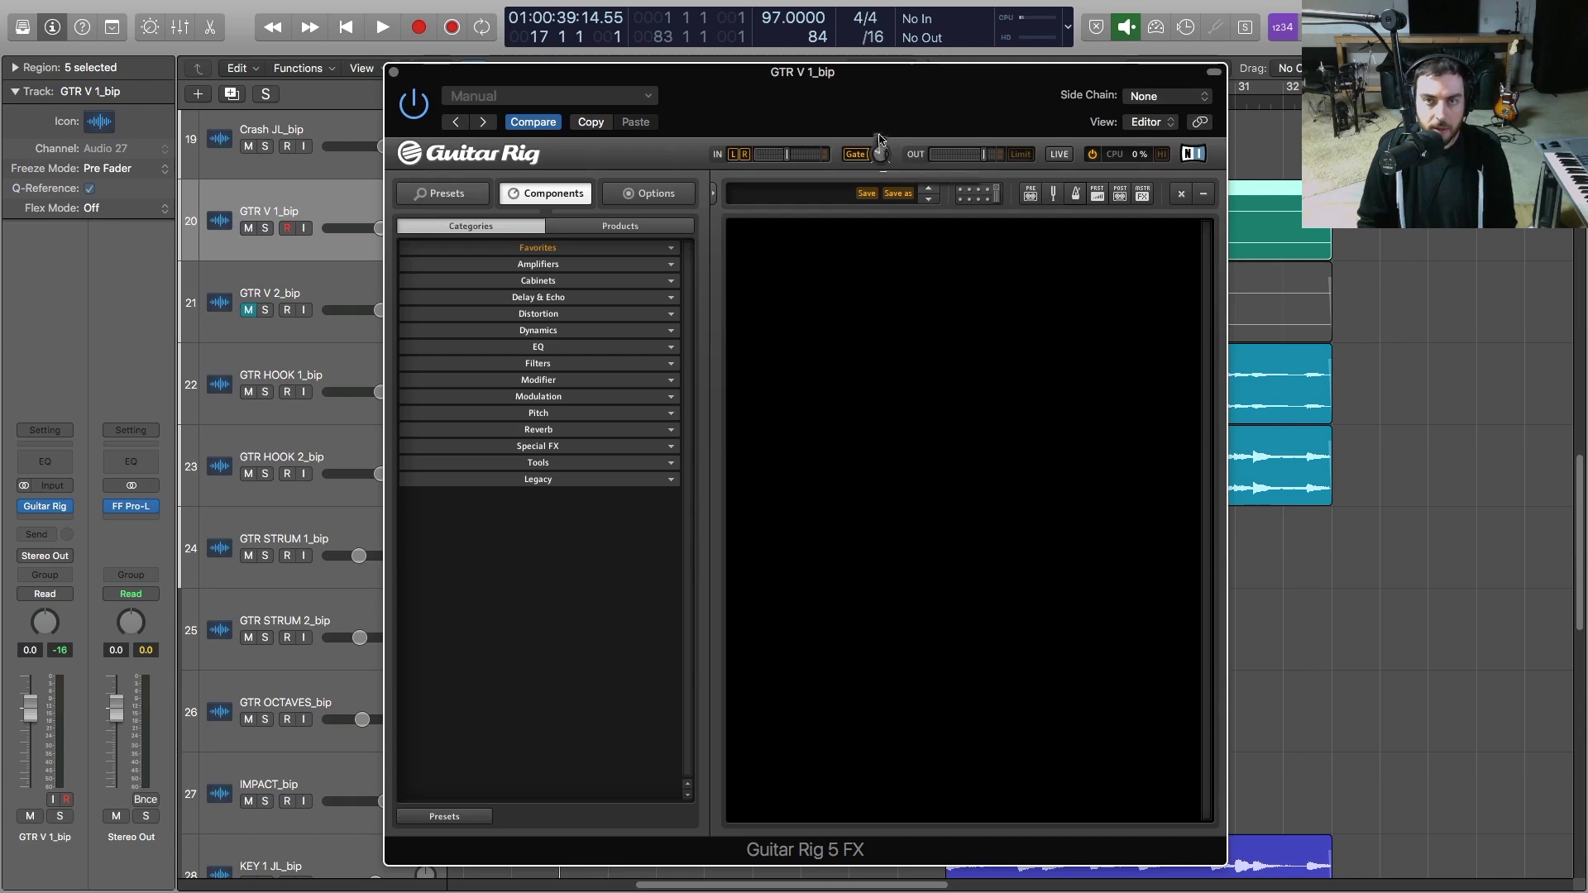
{"action": "scroll", "coordinate": [880, 156], "scroll_direction": "up", "scroll_amount": 4}
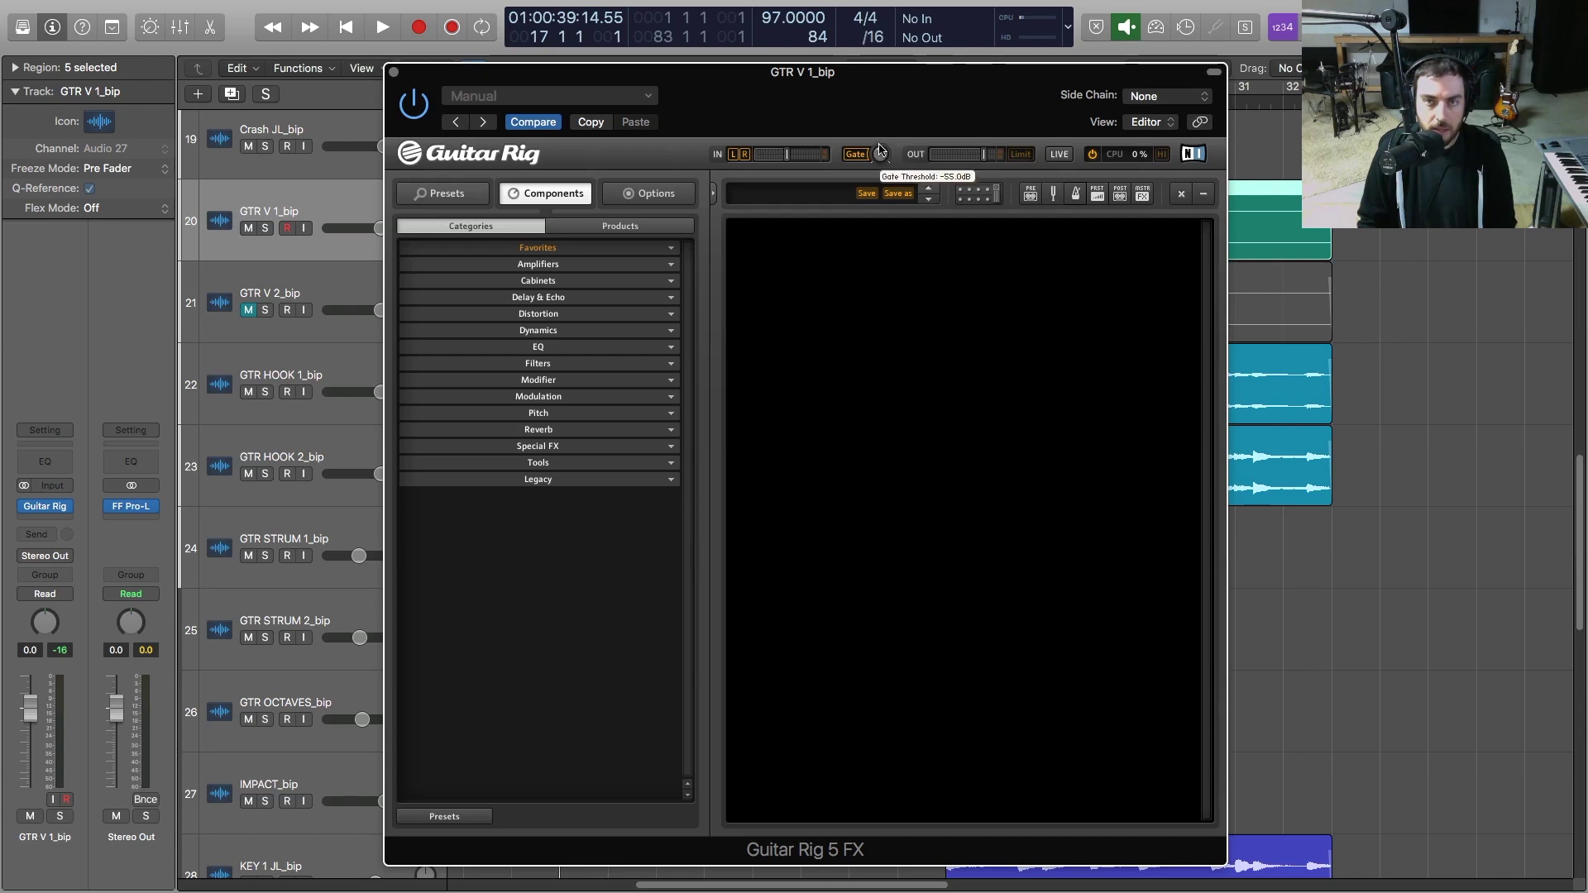
{"action": "scroll", "coordinate": [880, 159], "scroll_direction": "up", "scroll_amount": 3}
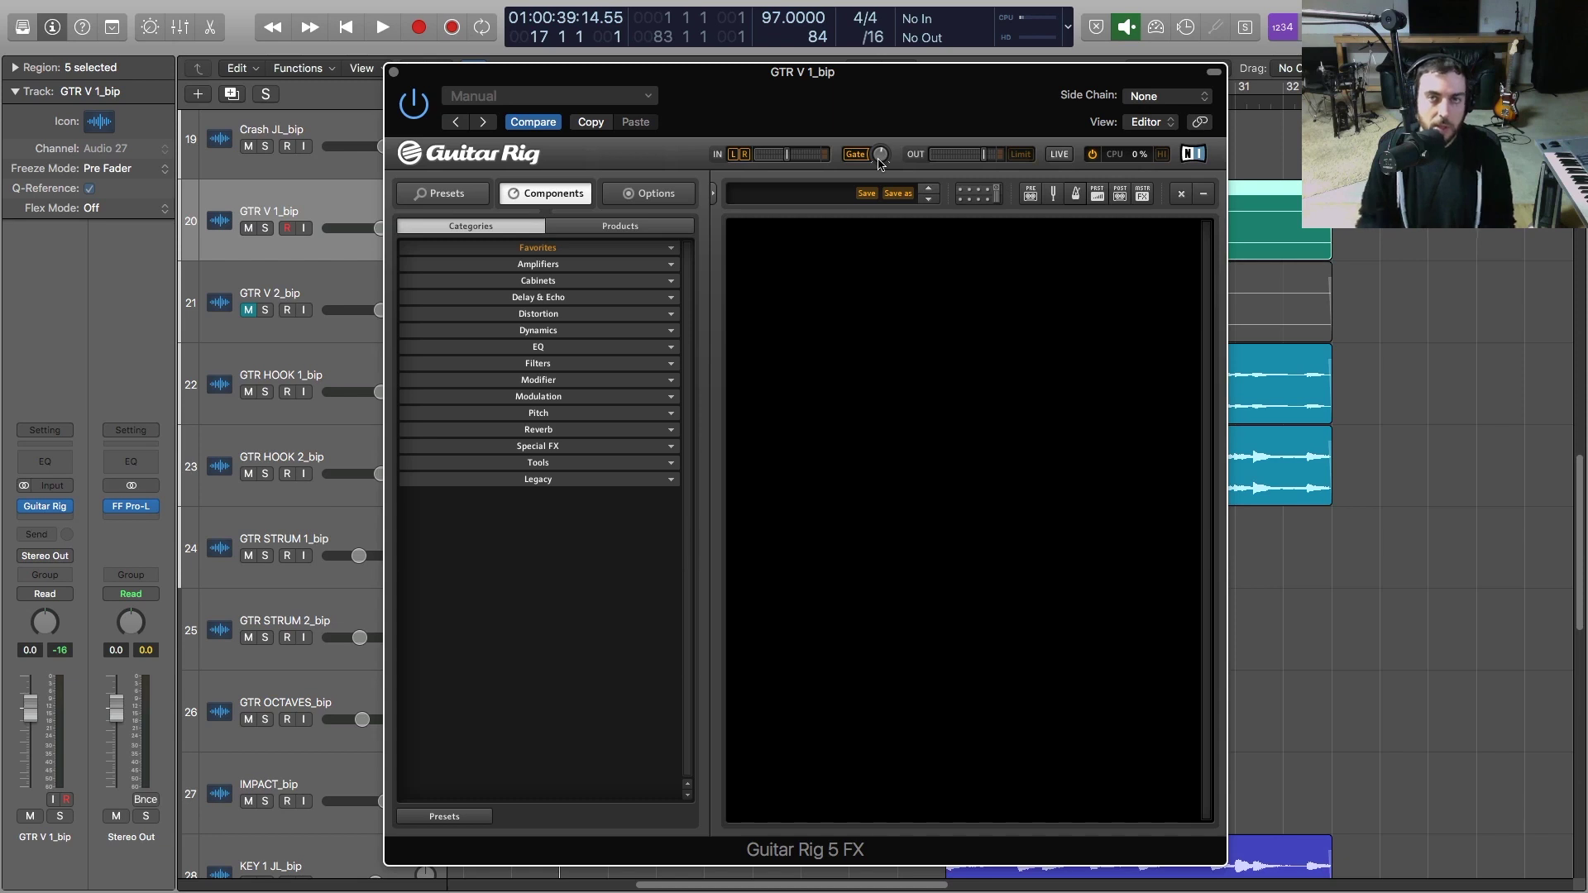
{"action": "mouse_move", "coordinate": [881, 162]}
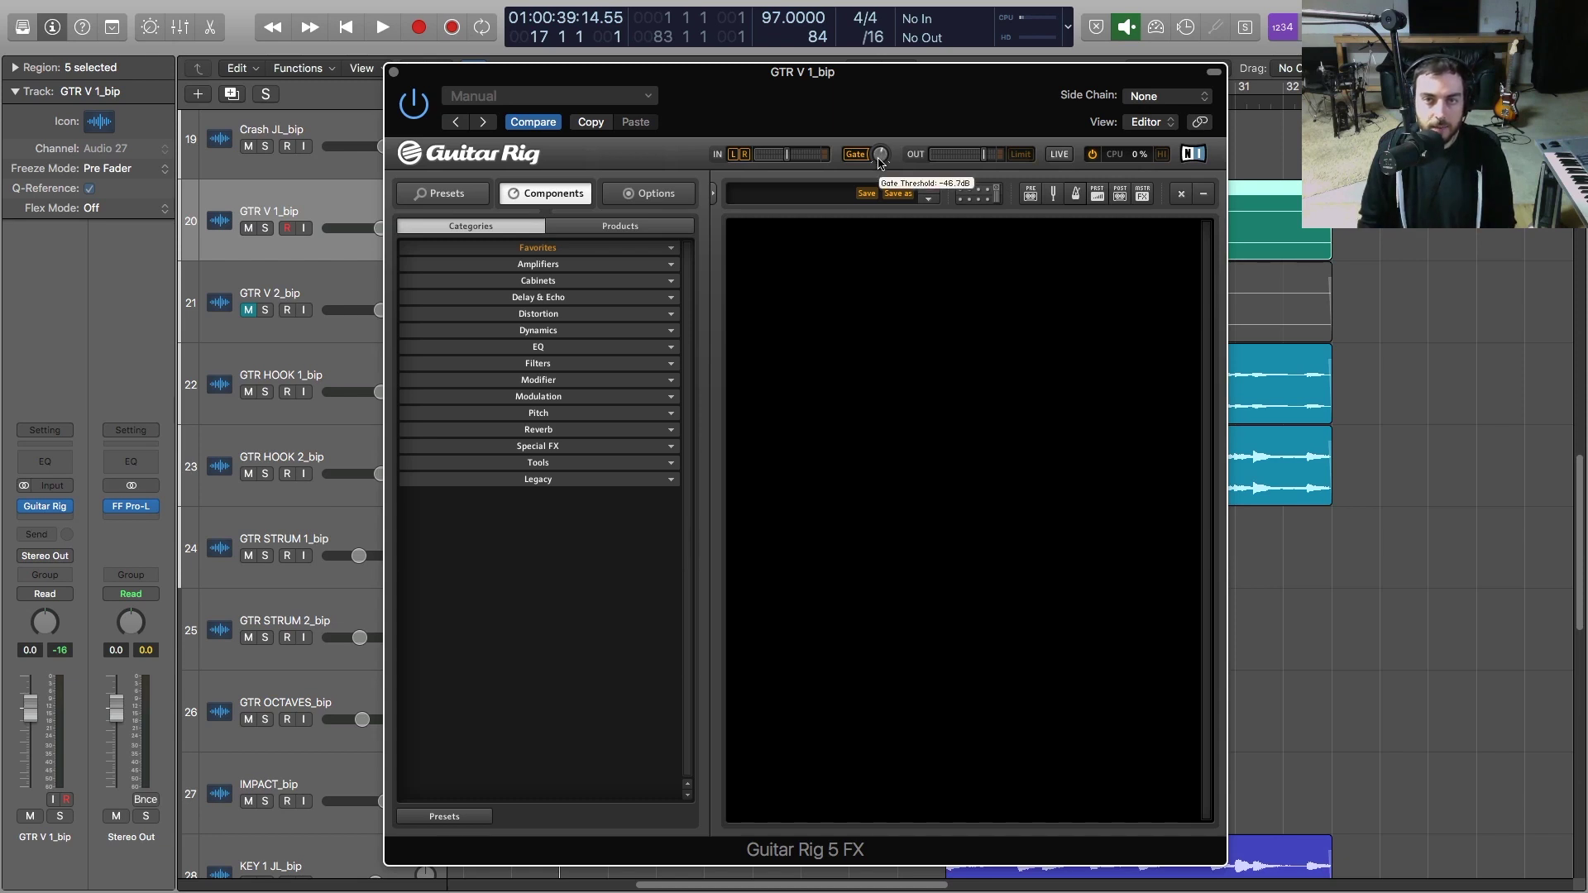
{"action": "key", "text": "space"}
{"action": "key", "text": "s"}
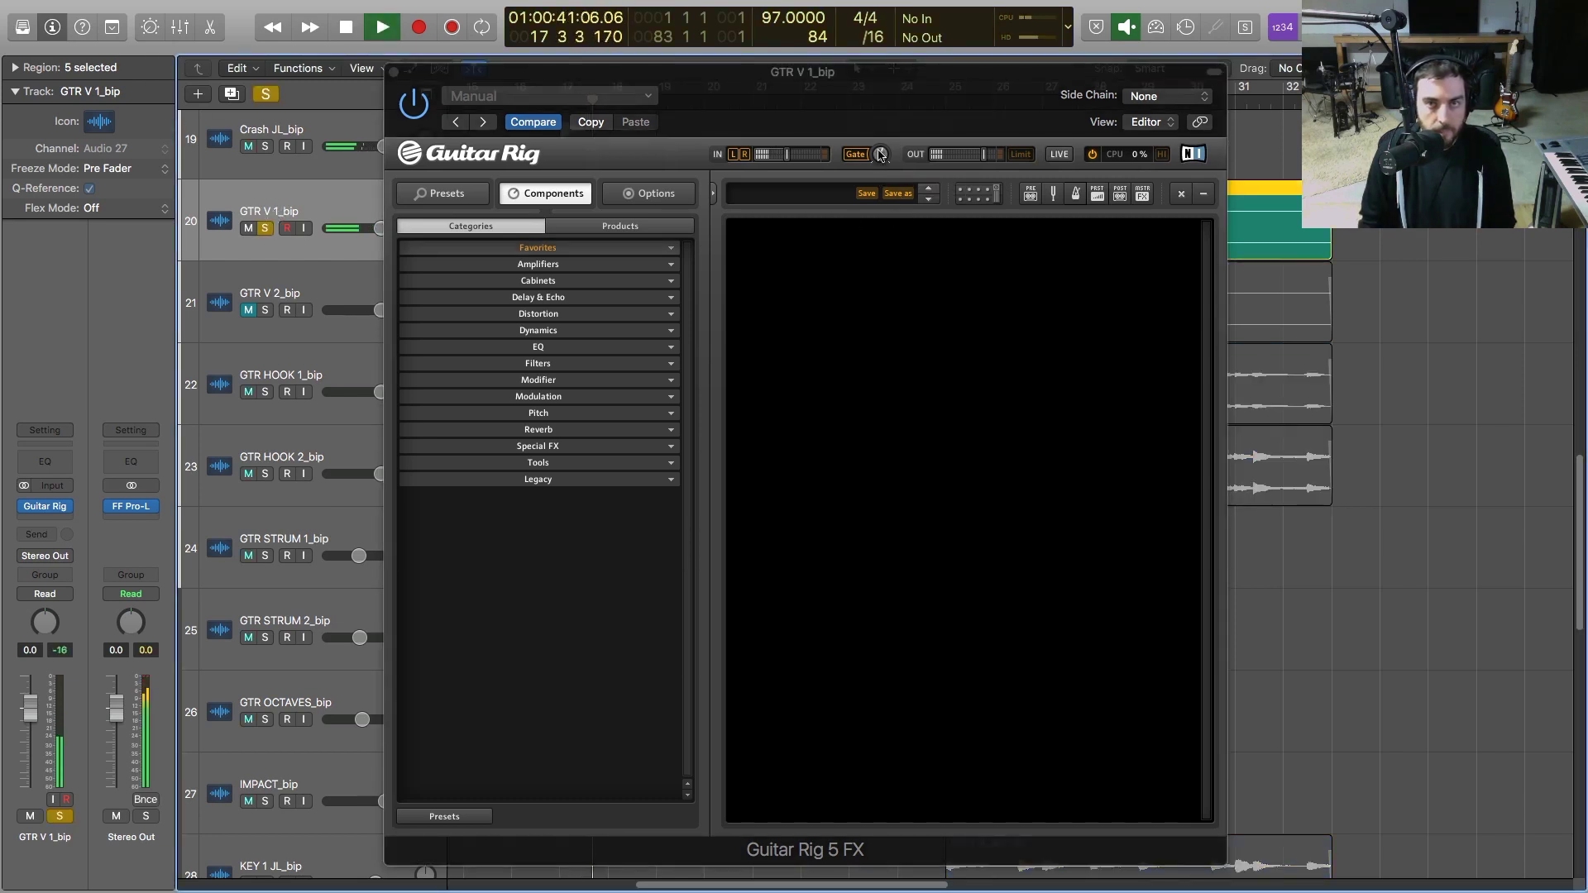
{"action": "left_click_drag", "start_coordinate": [881, 154], "coordinate": [881, 144]}
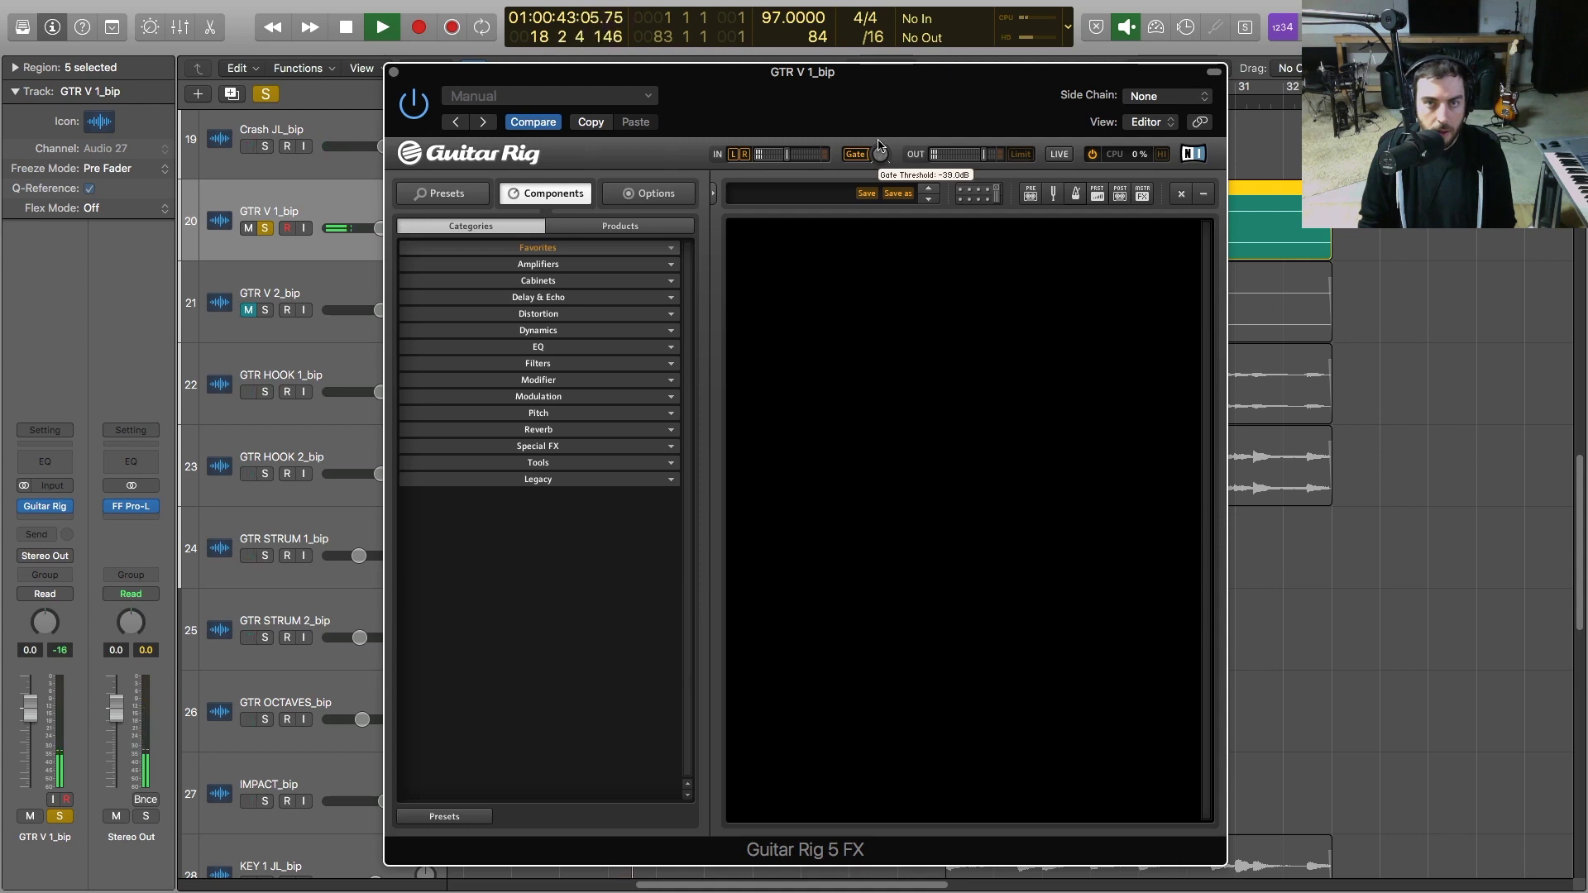
{"action": "left_click_drag", "start_coordinate": [879, 142], "coordinate": [881, 165]}
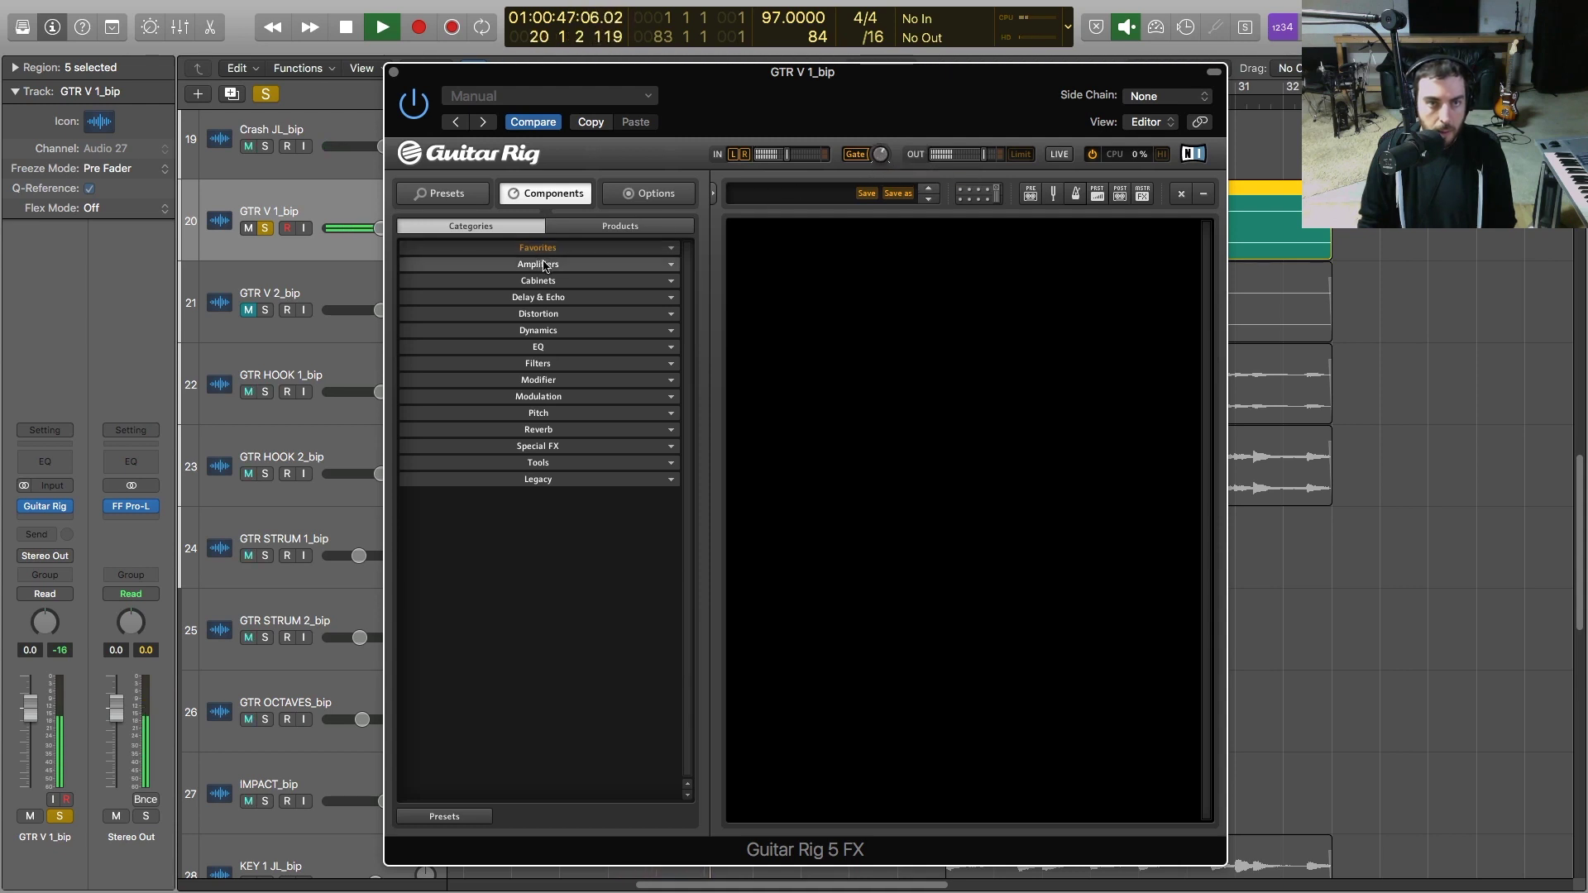
{"action": "key", "text": "space"}
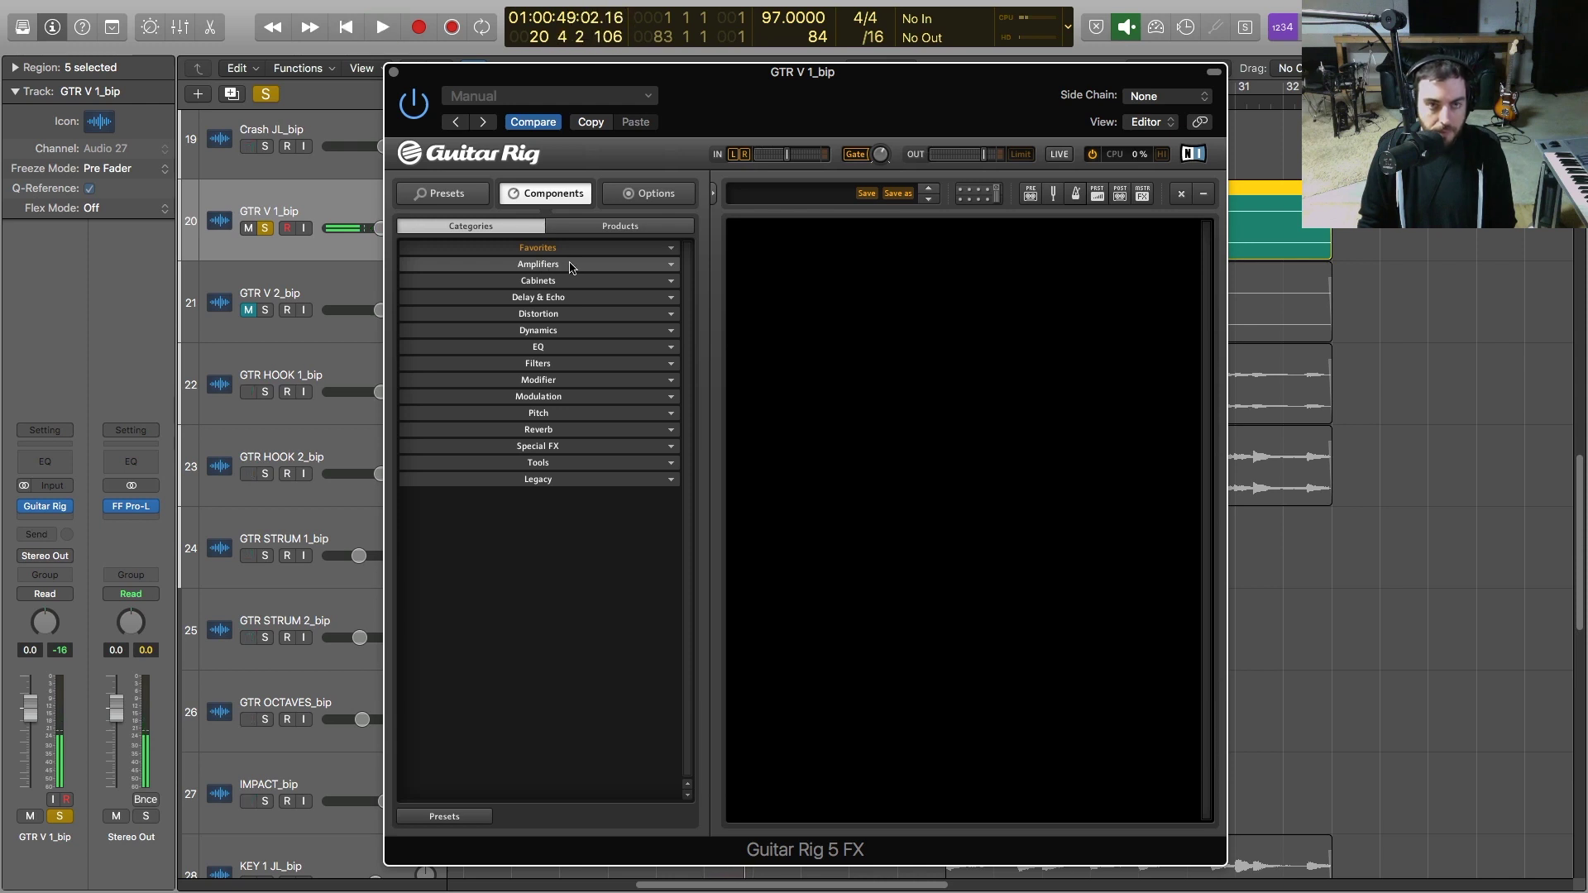
Add a Stomp Compressor from Dynamics to the empty rack and start playback
{"action": "left_click", "coordinate": [542, 331]}
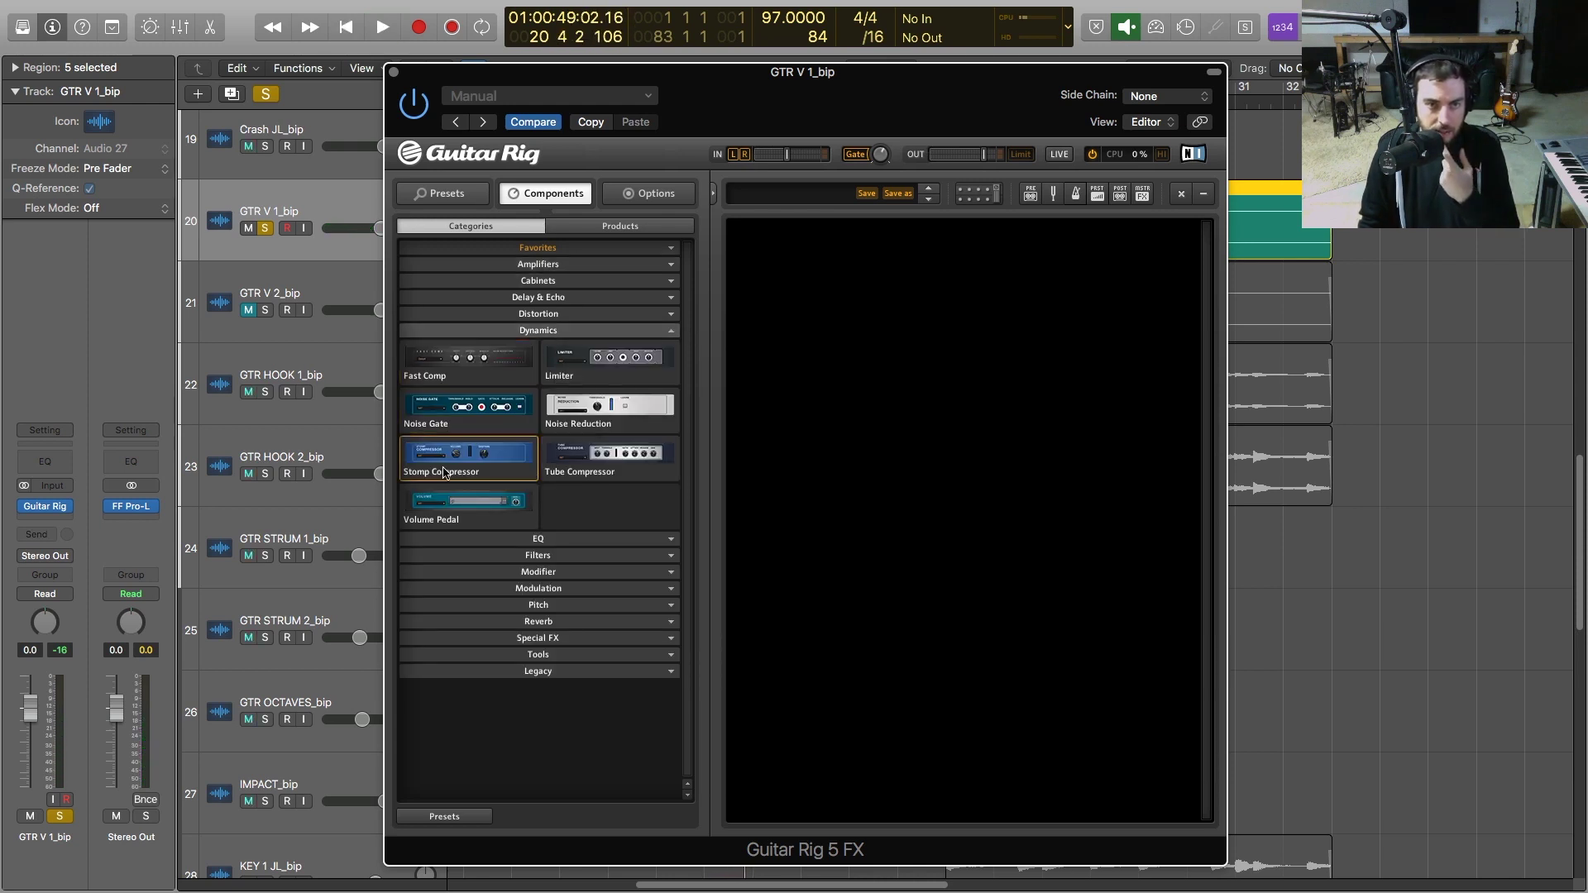
{"action": "left_click_drag", "start_coordinate": [444, 473], "coordinate": [890, 408]}
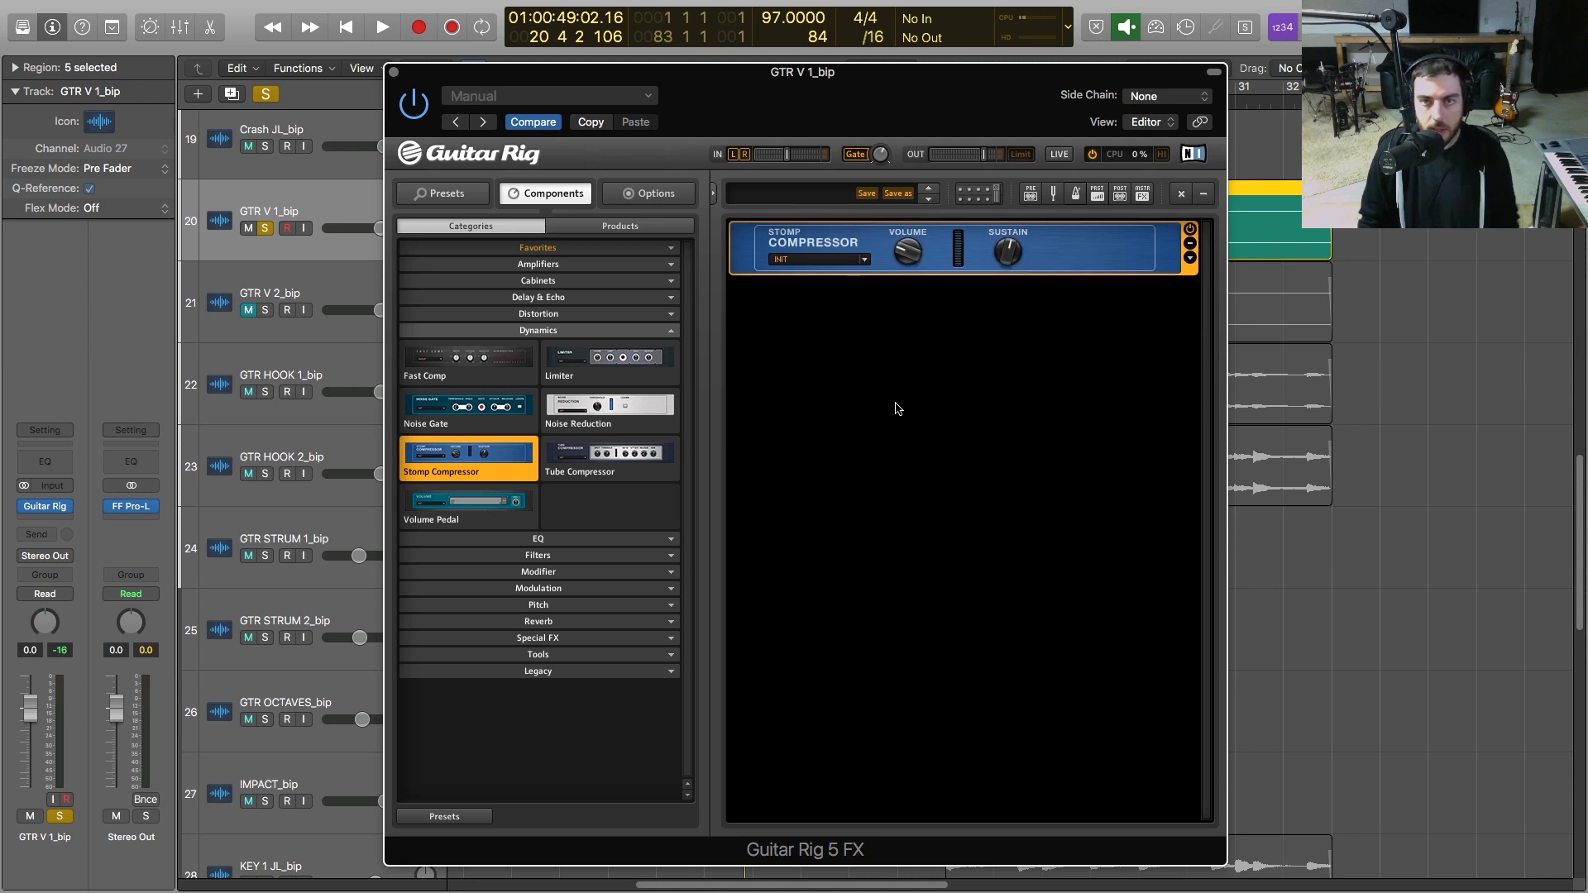
{"action": "mouse_move", "coordinate": [910, 260]}
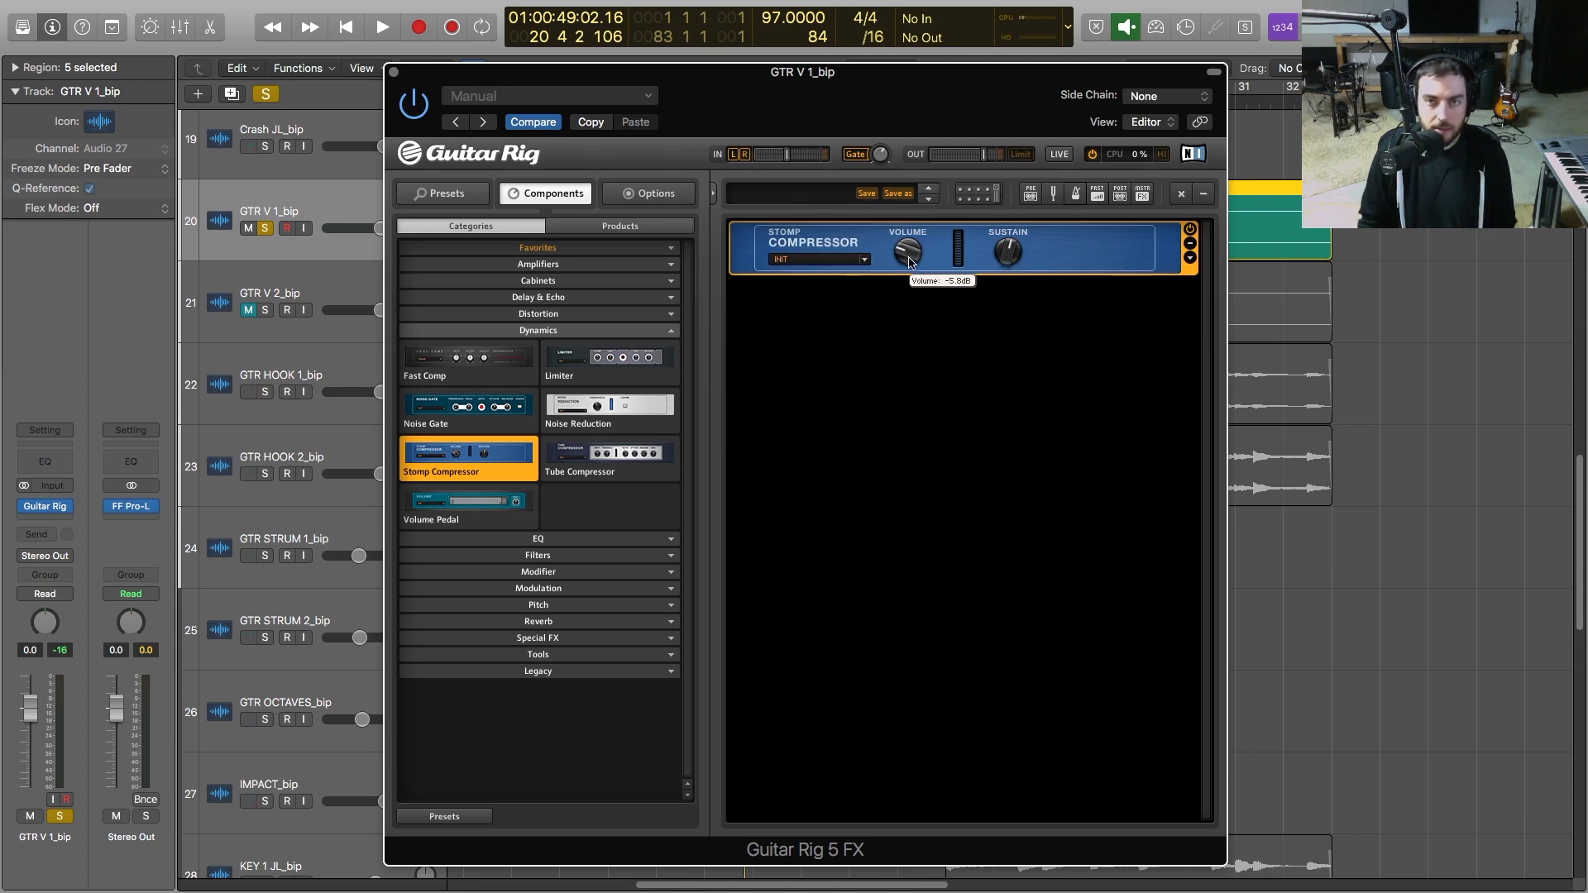
{"action": "mouse_move", "coordinate": [1003, 255]}
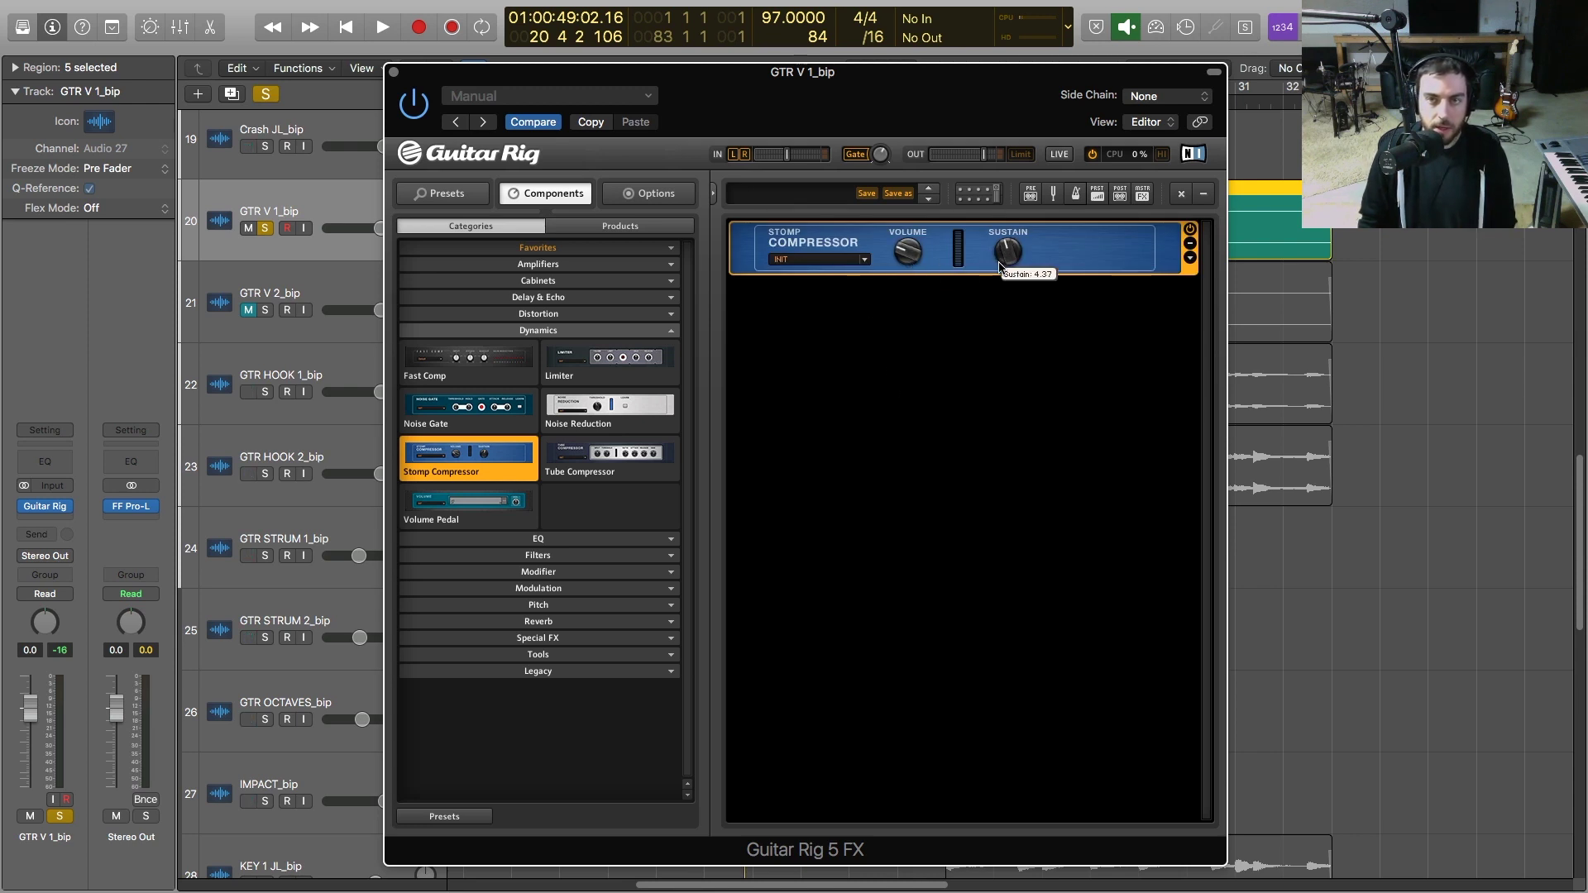
{"action": "key", "text": "space"}
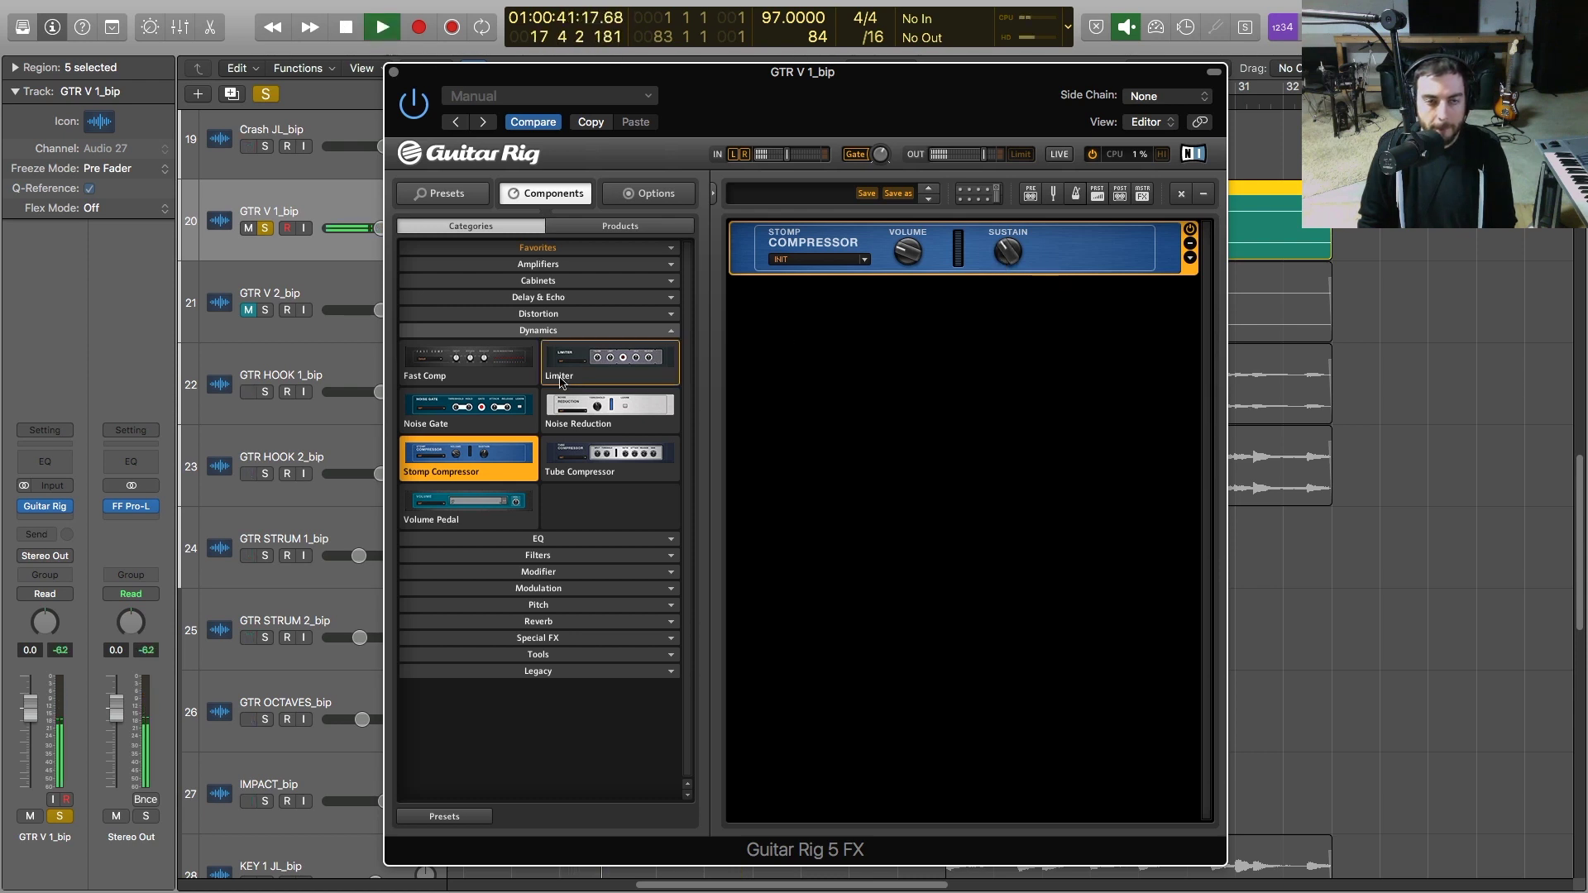
Collapse Dynamics and expand the Amplifiers category to list amp models
{"action": "left_click", "coordinate": [539, 331]}
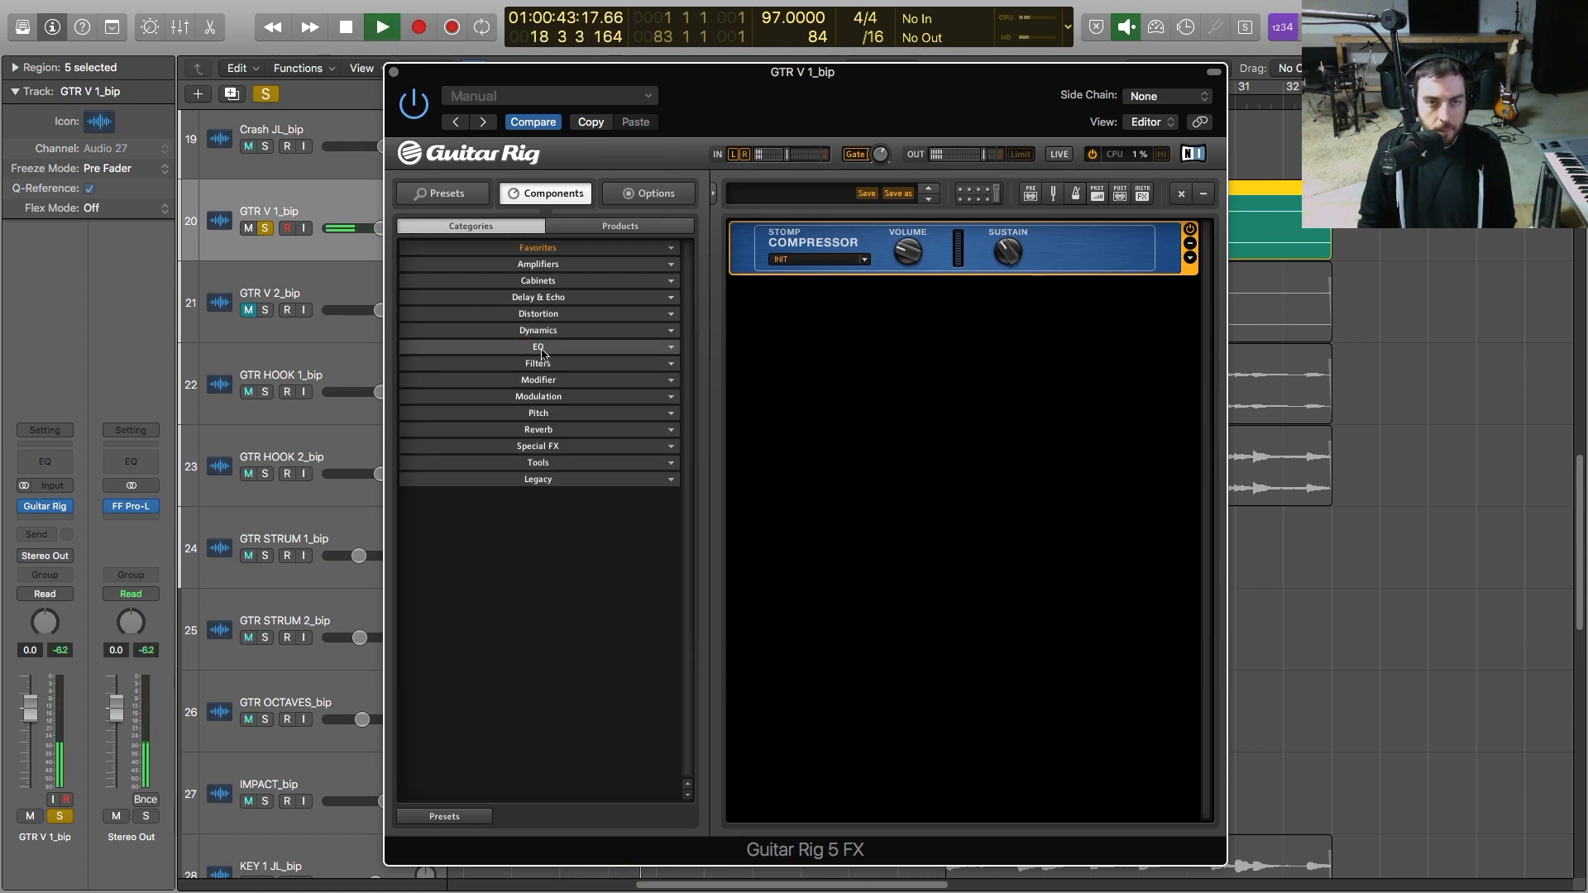
{"action": "left_click", "coordinate": [552, 282]}
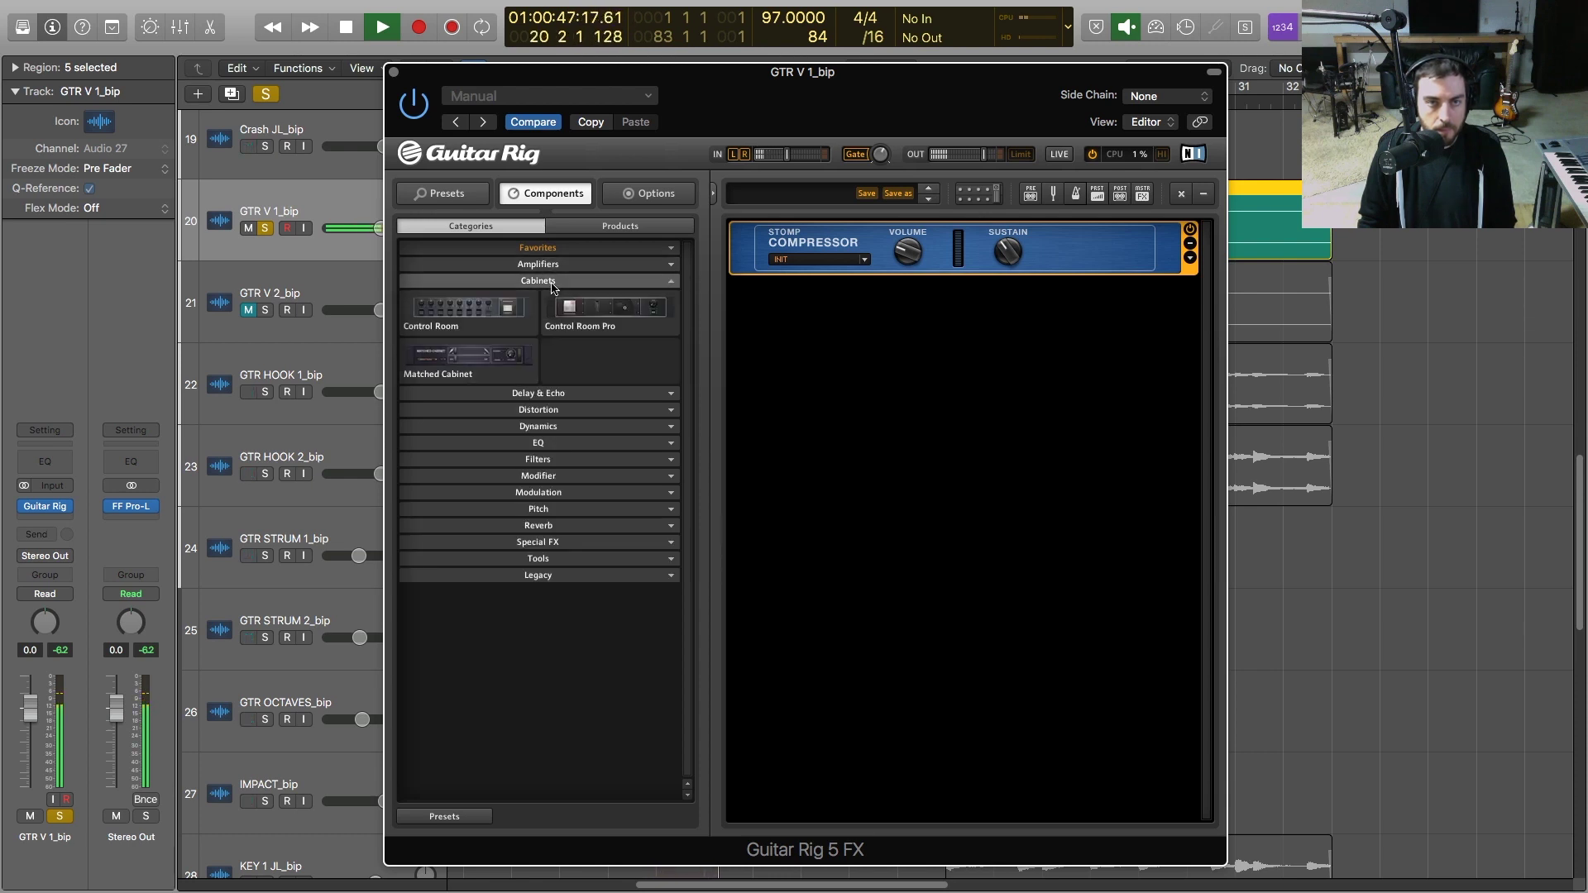
{"action": "left_click", "coordinate": [553, 283]}
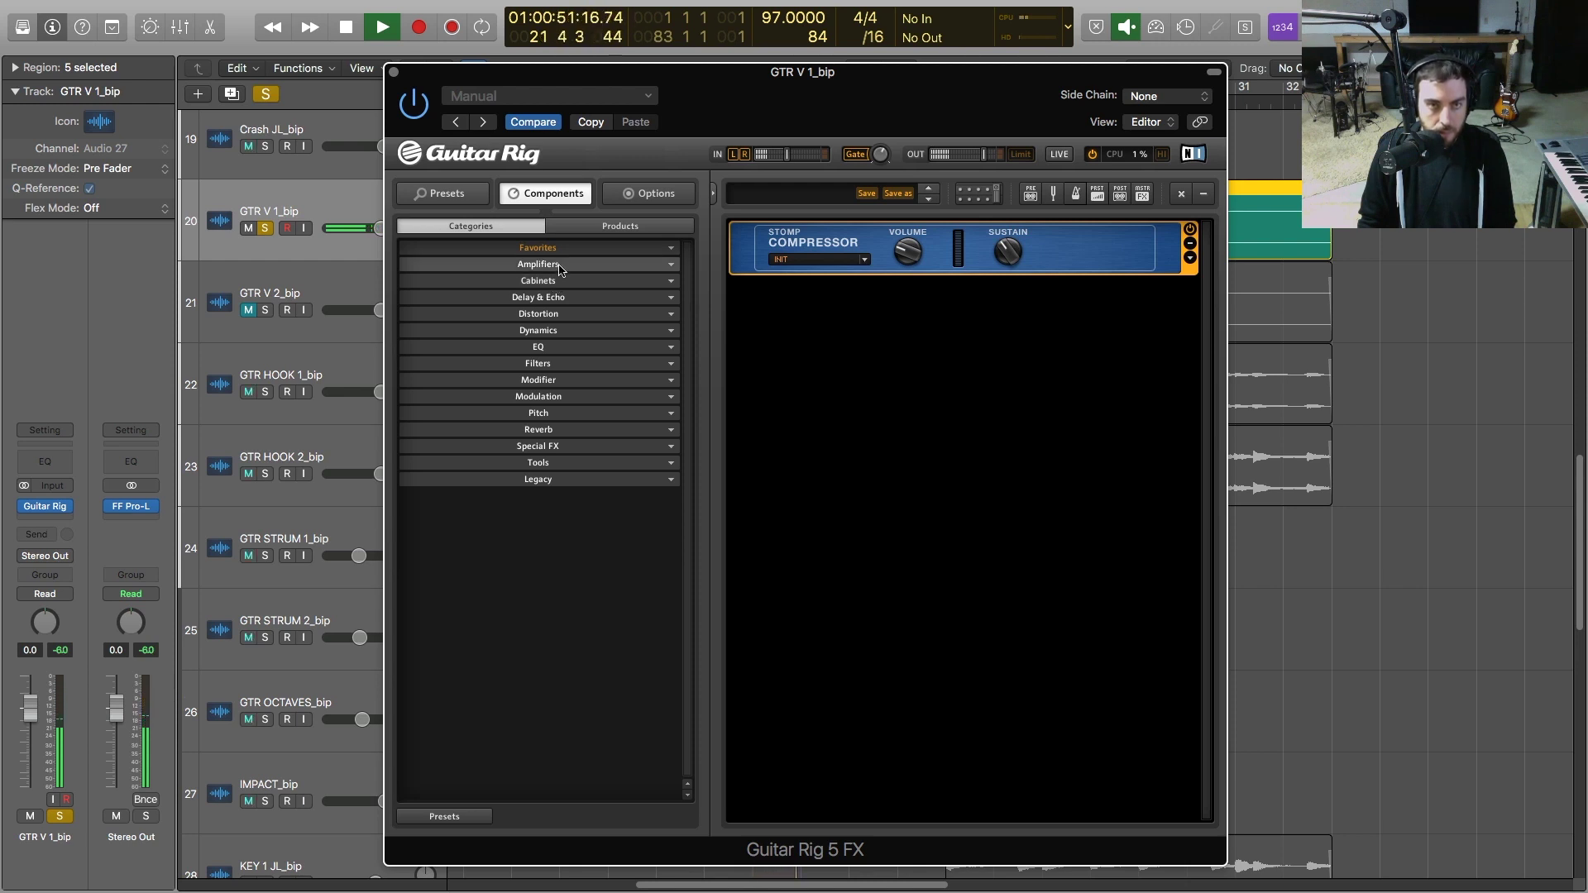
{"action": "left_click", "coordinate": [559, 266]}
{"action": "key", "text": "space"}
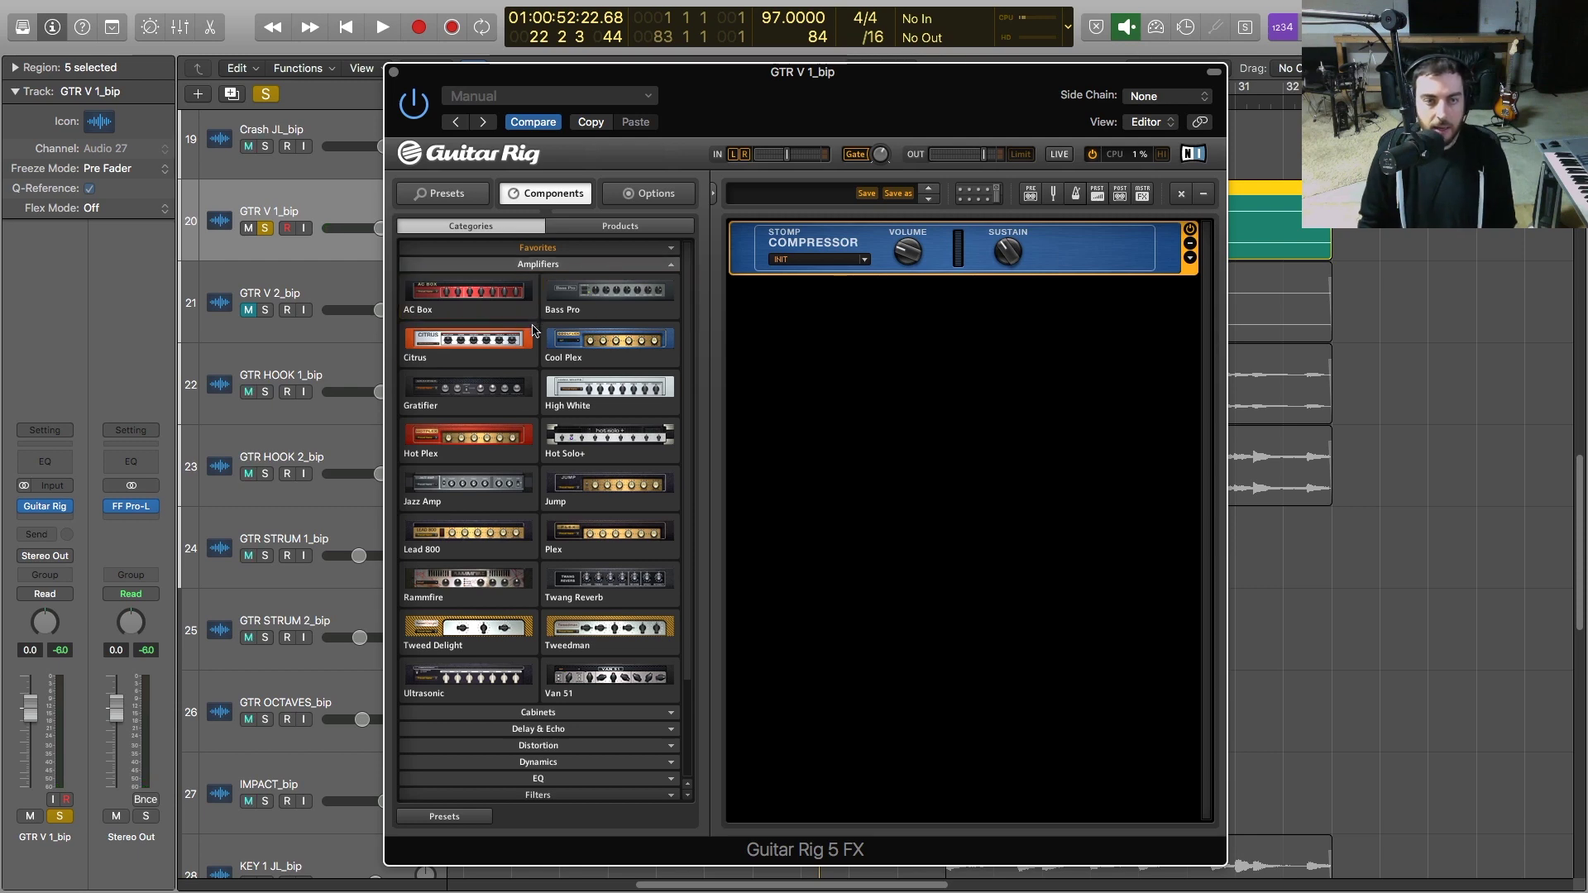
Add the Lead 800 amp with Matched Cabinet below the compressor and lower its Mid to 6.37
{"action": "left_click_drag", "start_coordinate": [495, 540], "coordinate": [946, 443]}
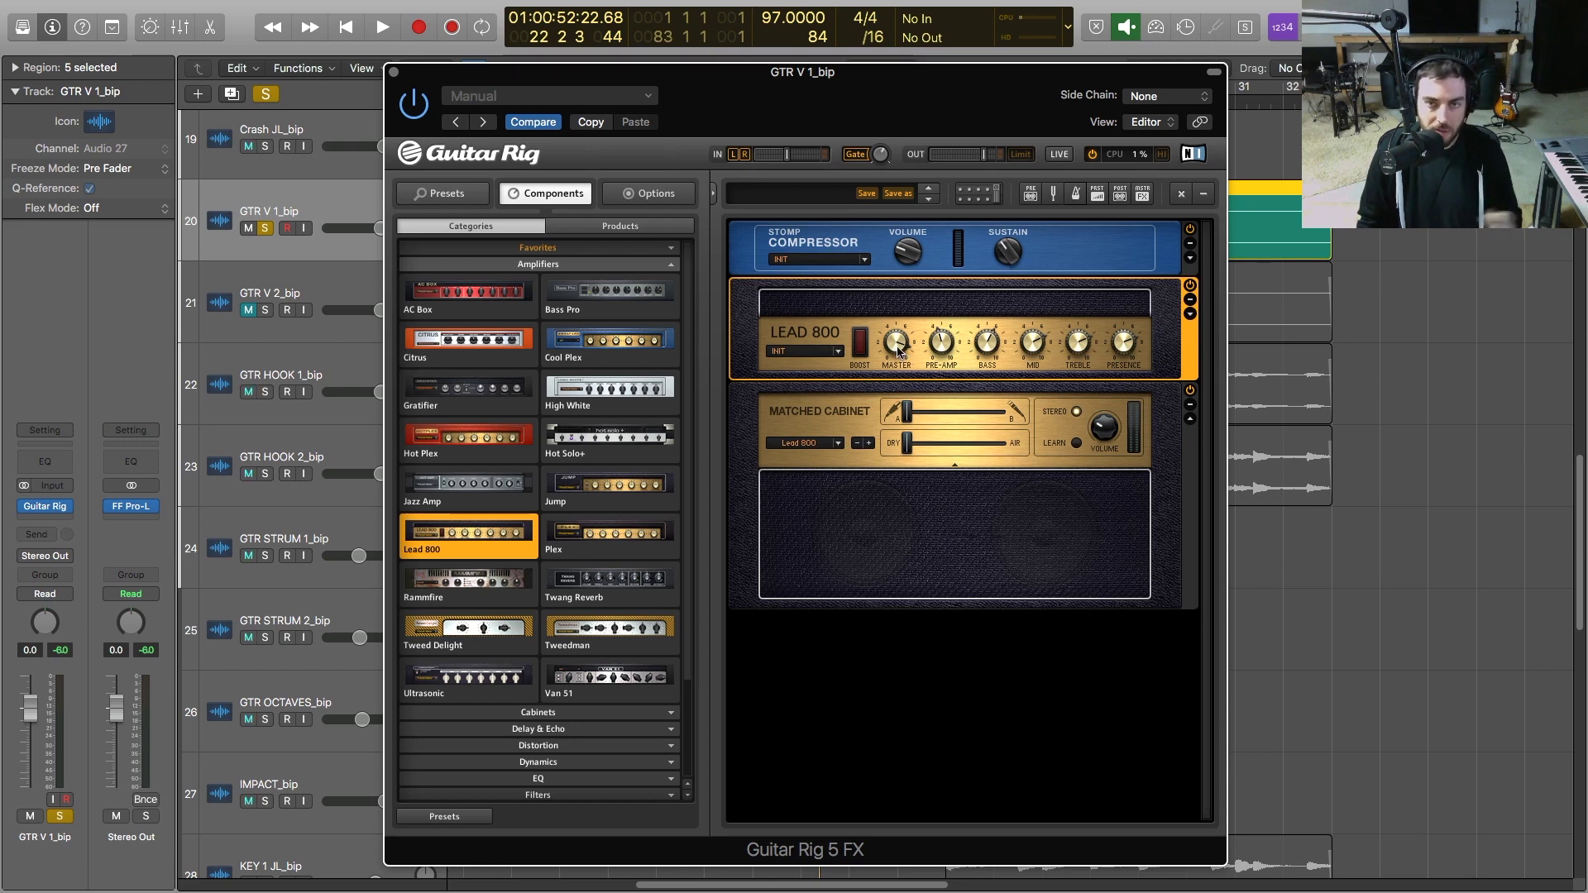
{"action": "mouse_move", "coordinate": [898, 348]}
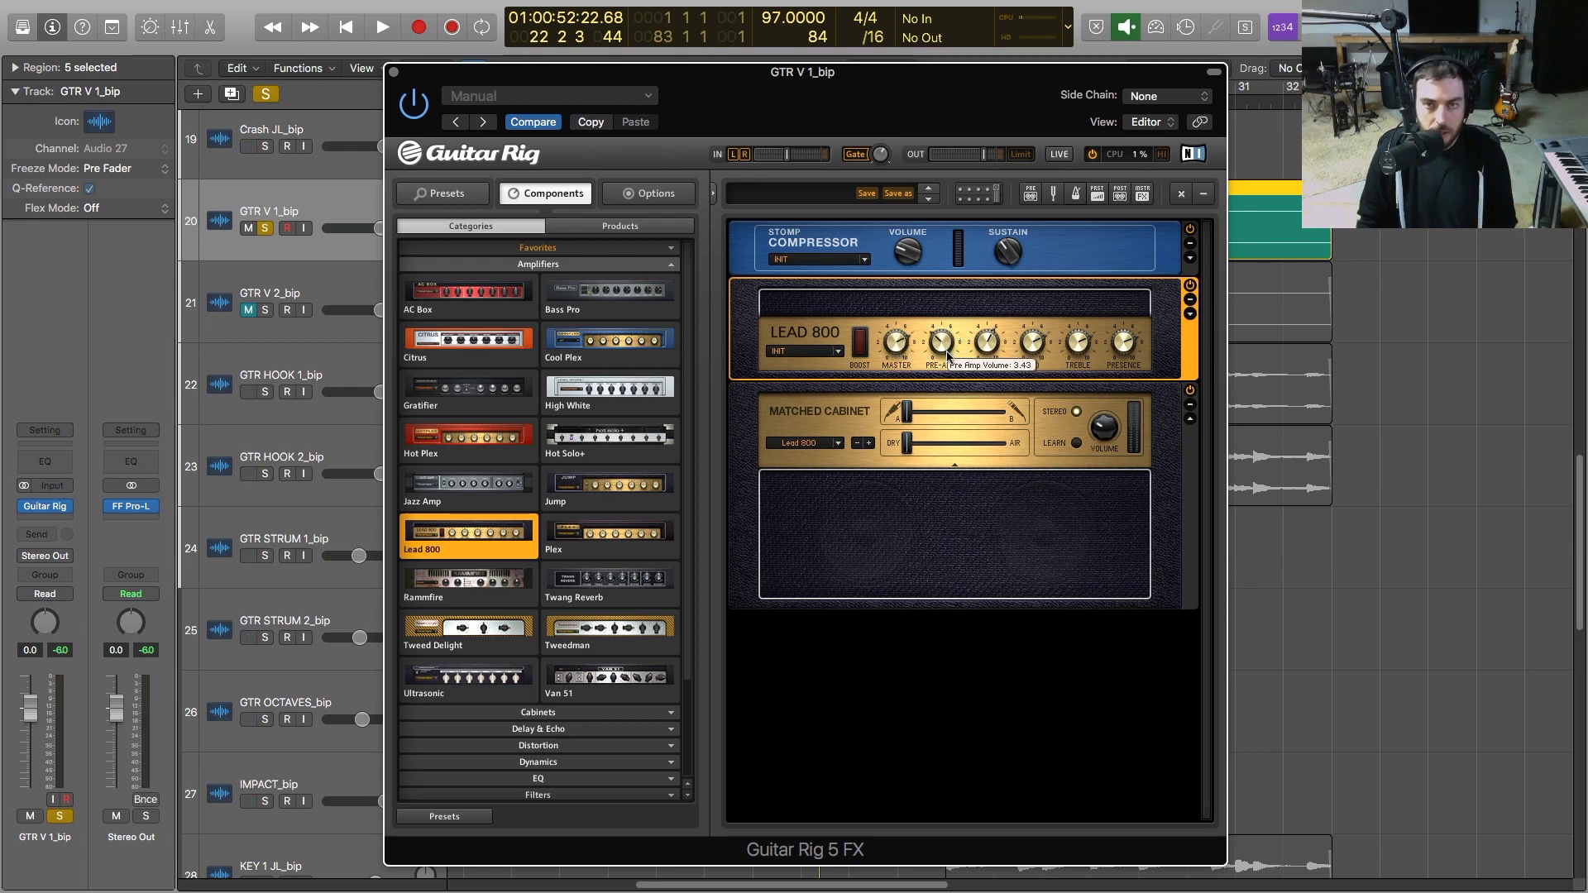
{"action": "key", "text": "space"}
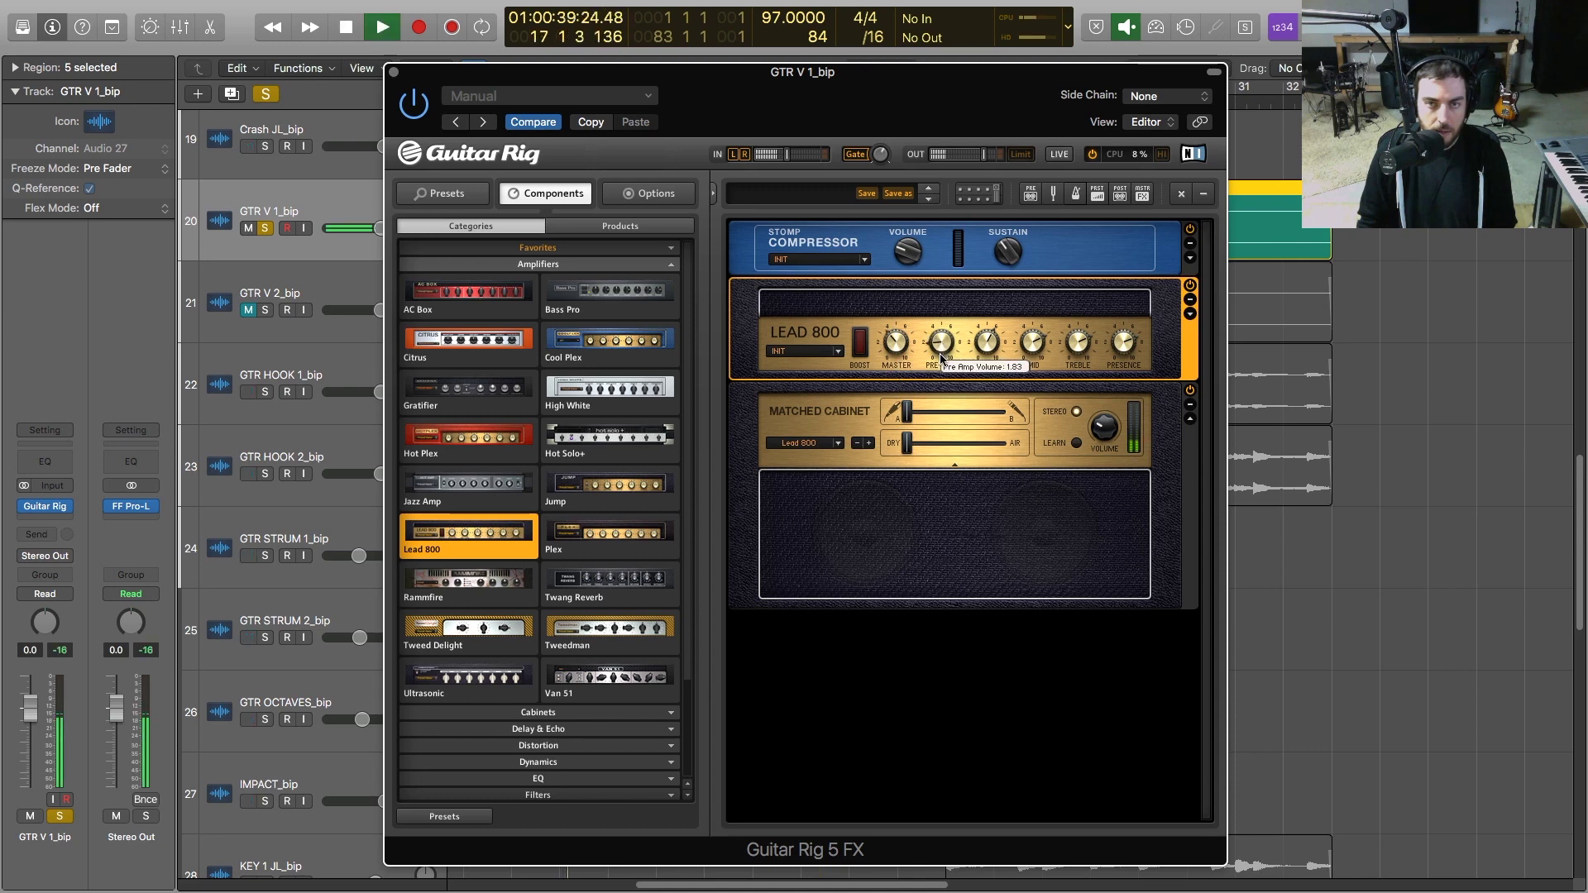
{"action": "mouse_move", "coordinate": [946, 346]}
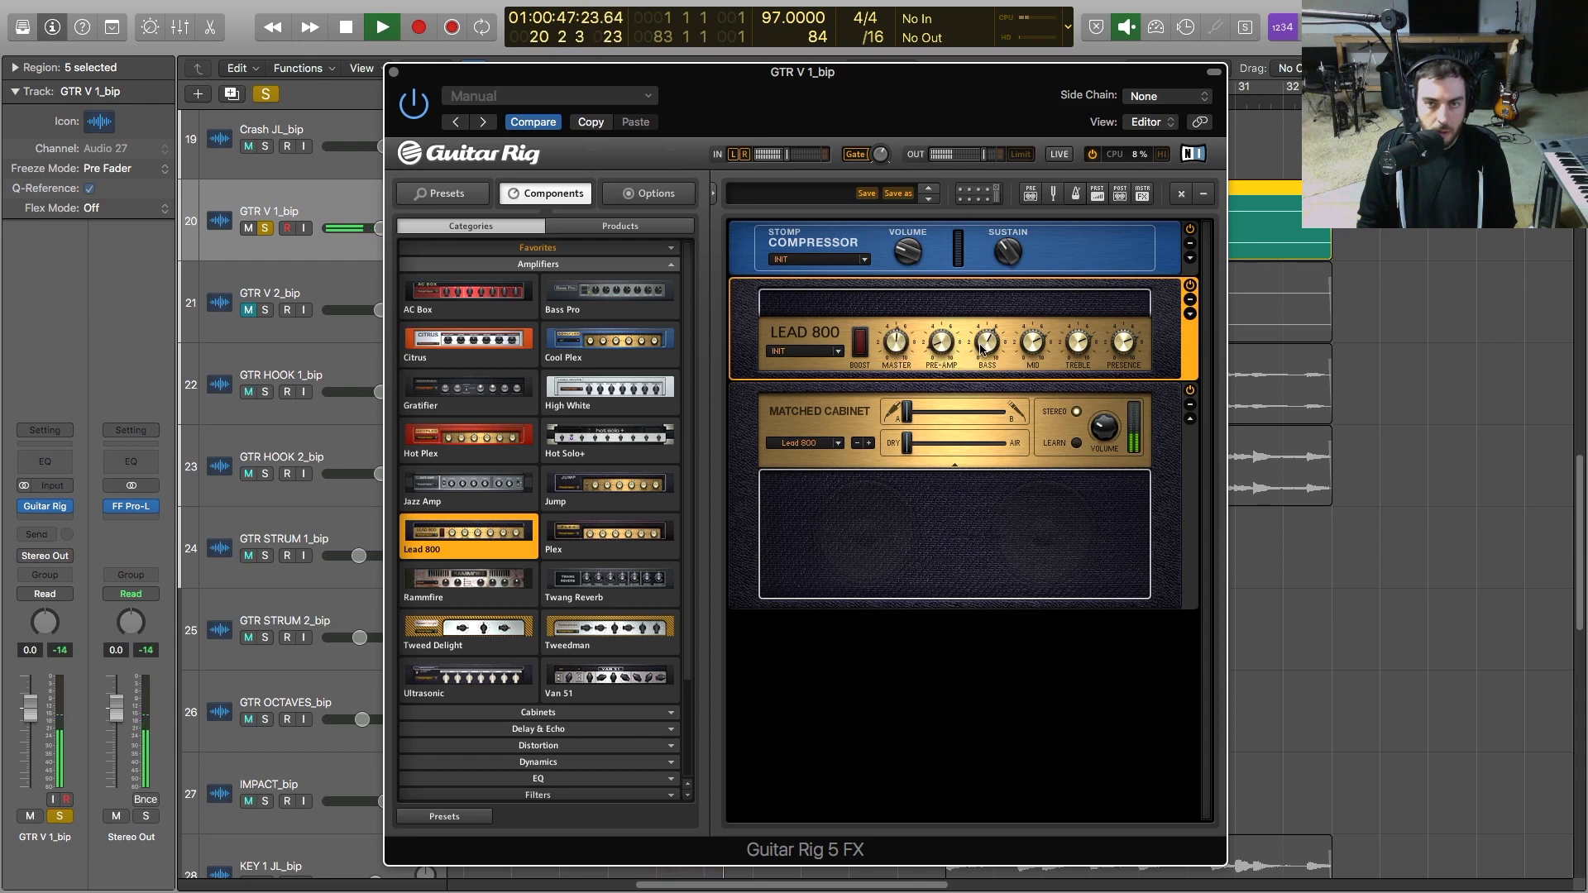
{"action": "mouse_move", "coordinate": [1034, 339]}
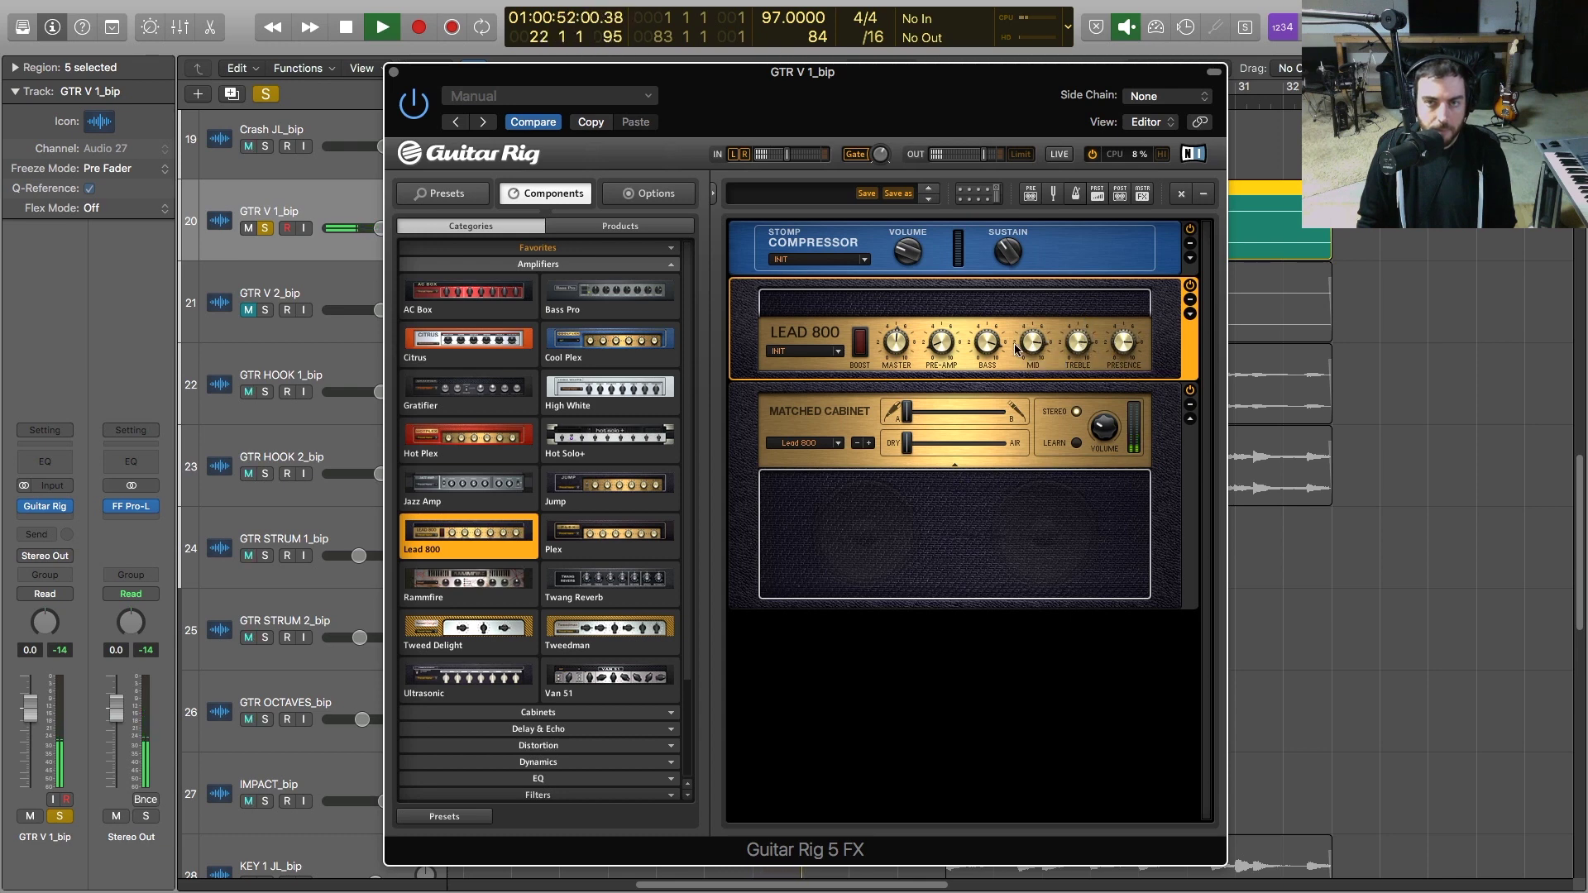
{"action": "left_click_drag", "start_coordinate": [1034, 341], "coordinate": [1039, 372]}
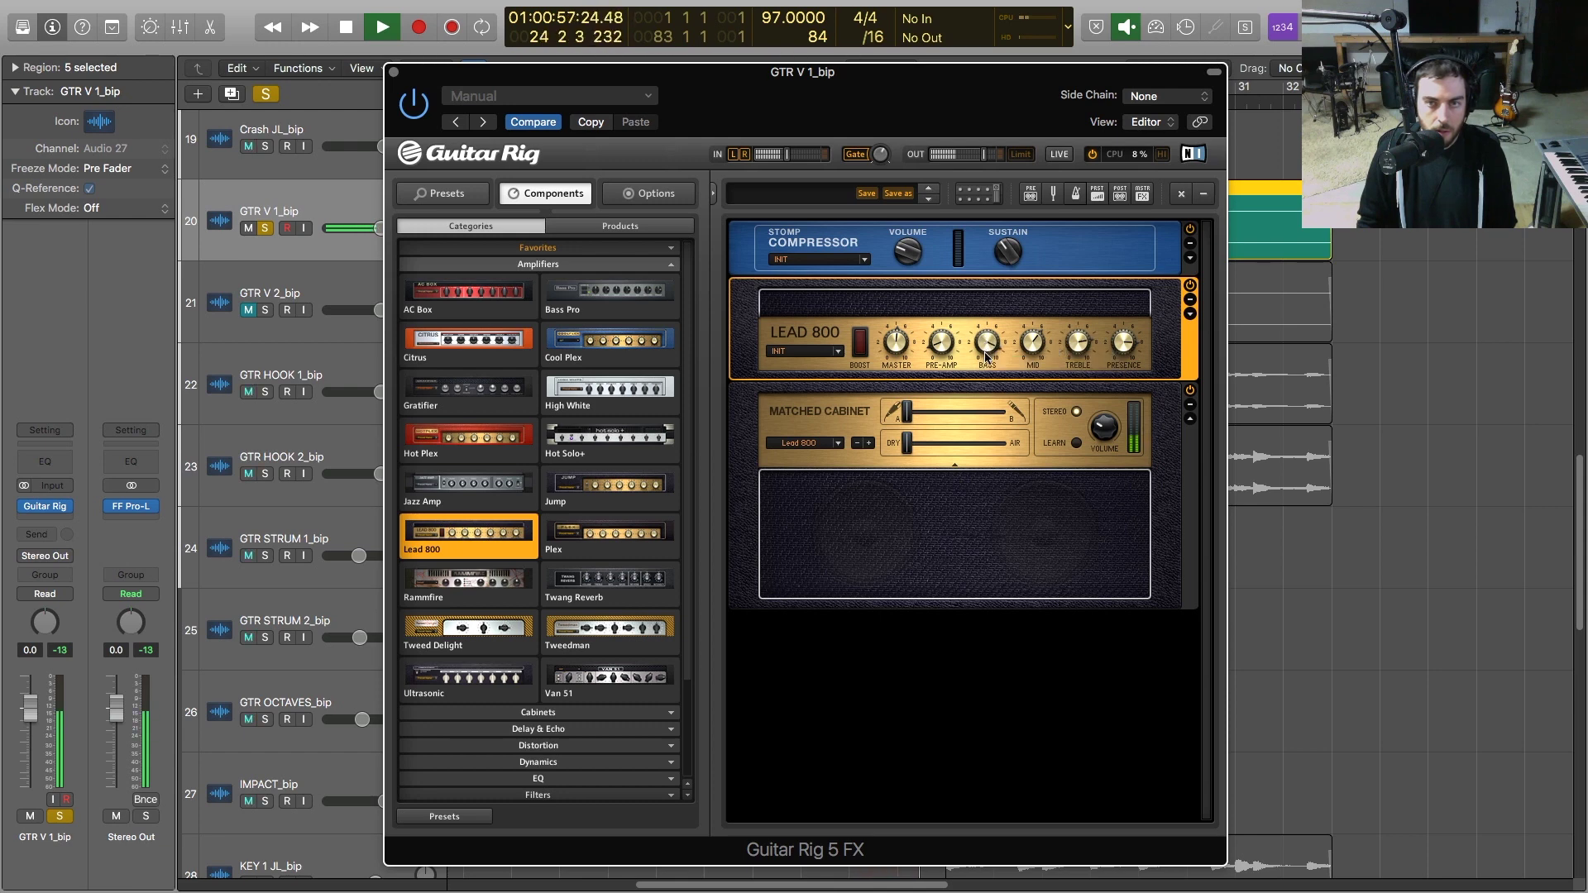
{"action": "key", "text": "space"}
{"action": "left_click", "coordinate": [840, 443]}
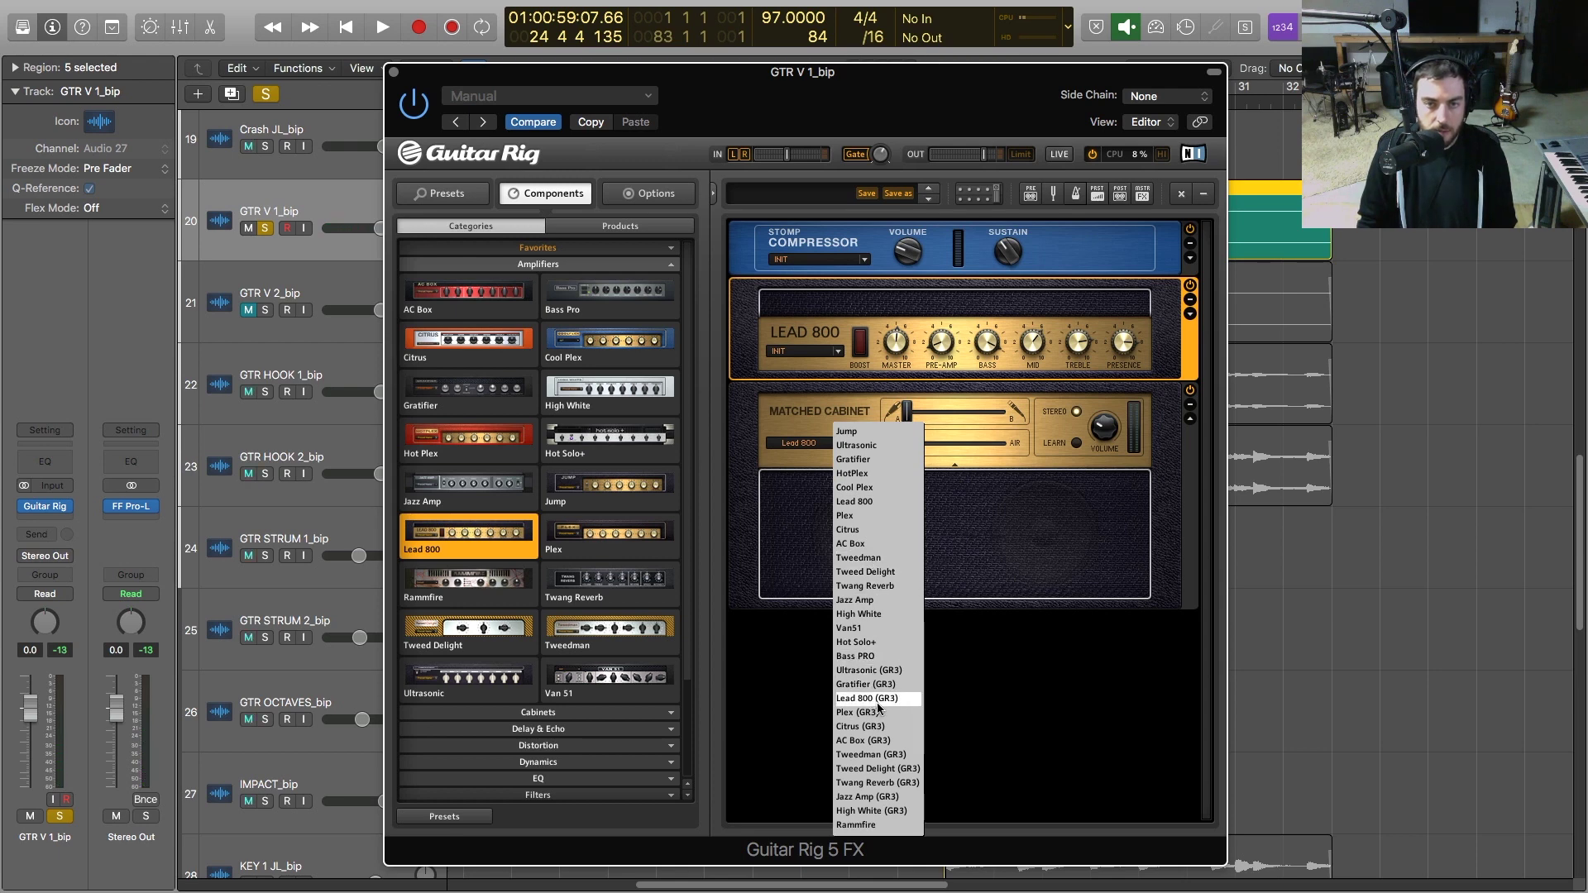
Switch the cabinet to HotPlex, blend the mics slightly toward mic B, and collapse Amplifiers
{"action": "left_click", "coordinate": [852, 474]}
{"action": "key", "text": "space"}
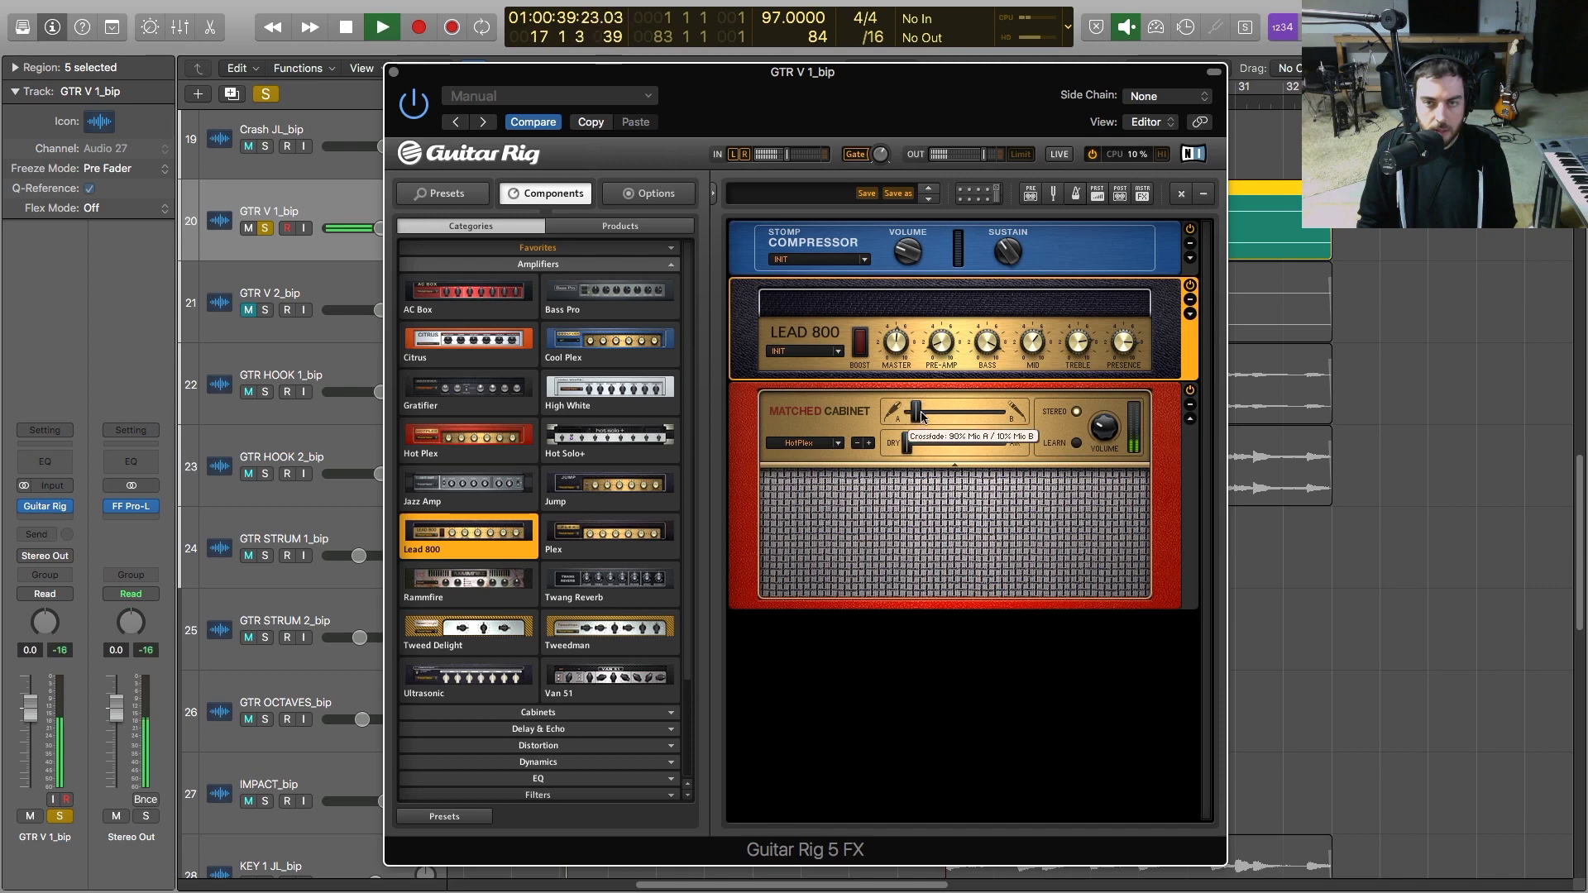
{"action": "left_click_drag", "start_coordinate": [923, 416], "coordinate": [949, 451]}
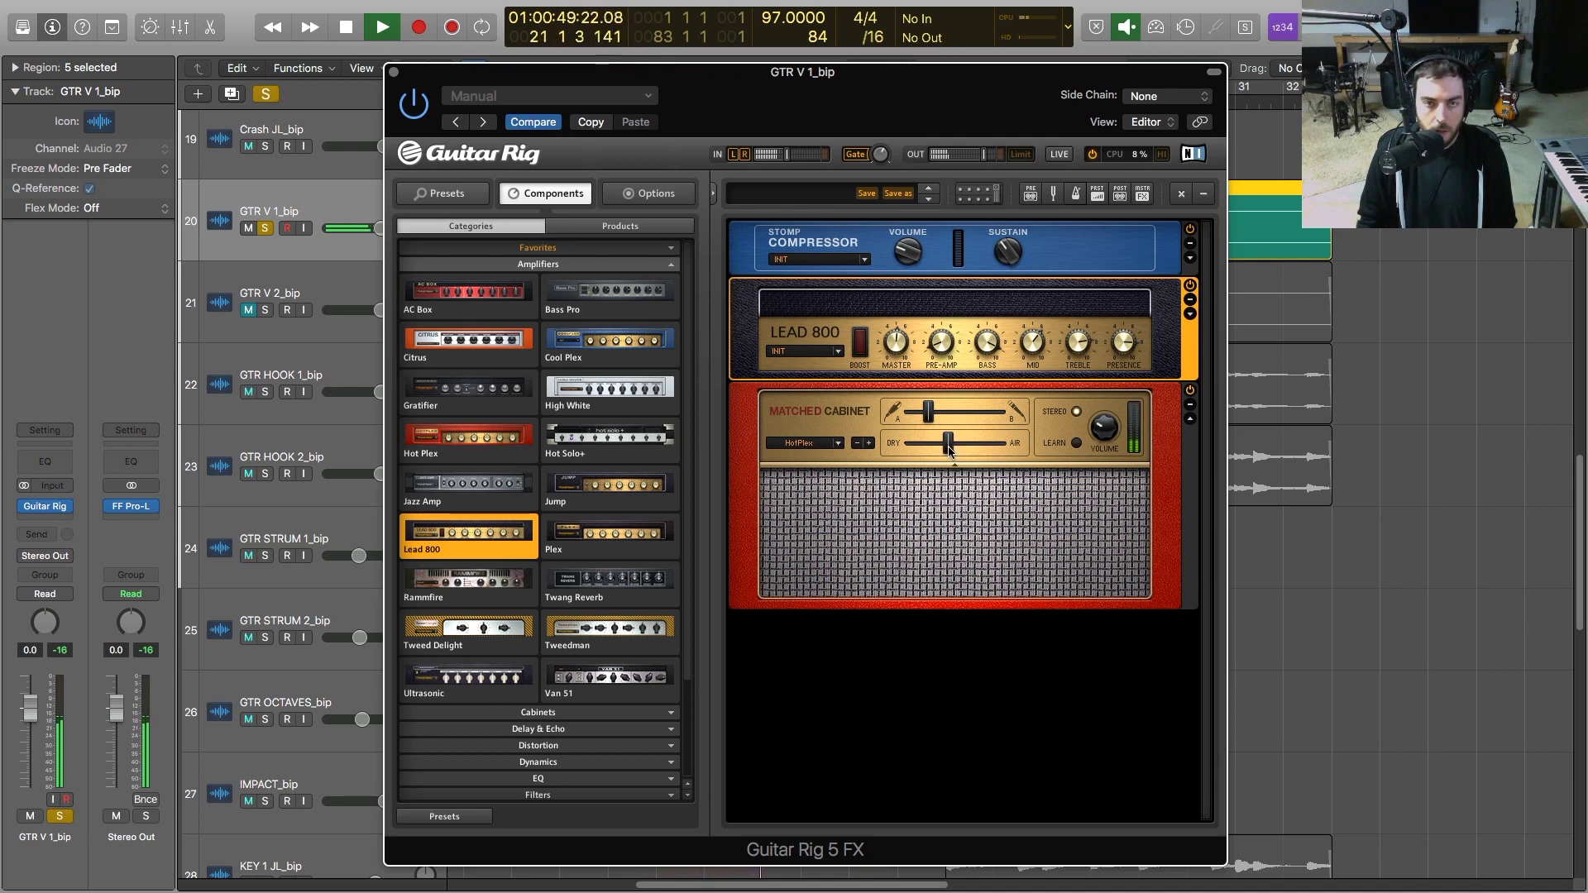
{"action": "key", "text": "space"}
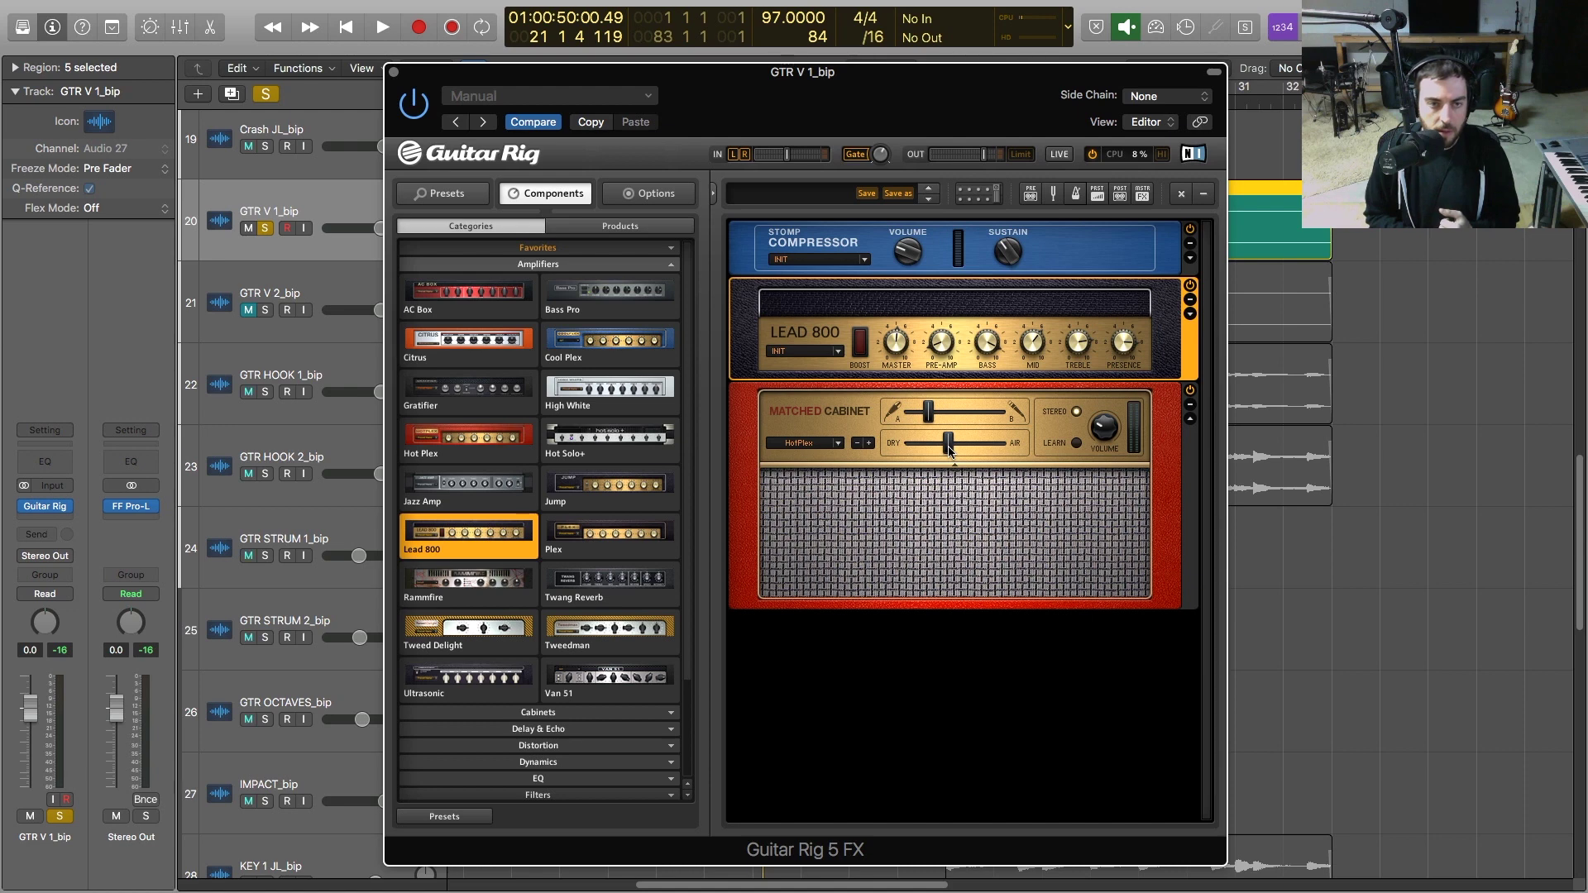
{"action": "left_click", "coordinate": [594, 266]}
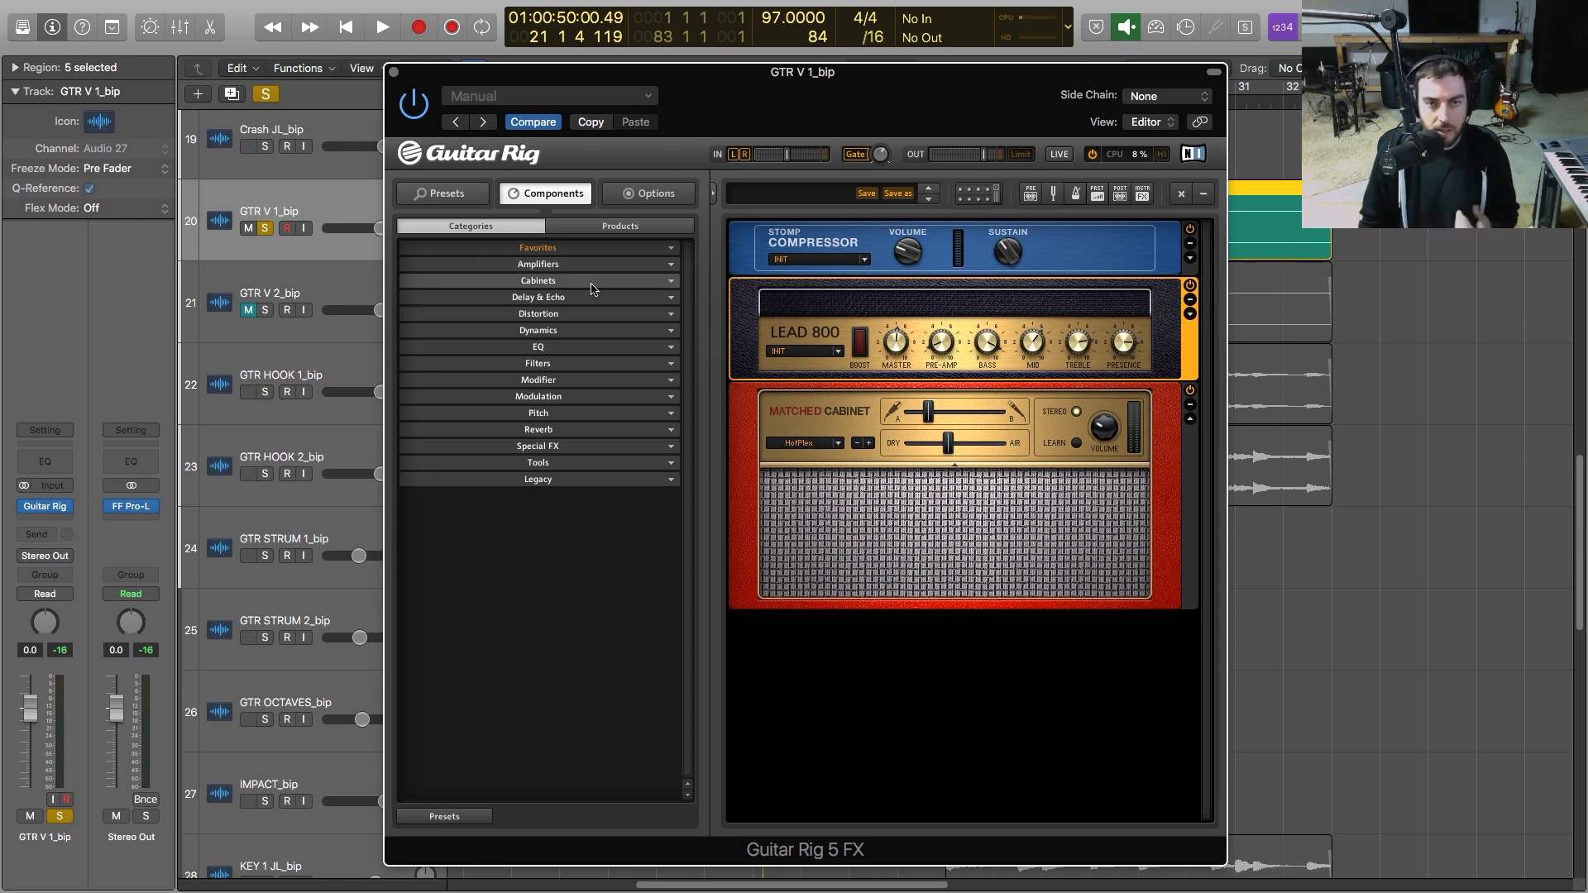
Add a Flanger from Modulation below the cabinet, audition it, and close Guitar Rig
{"action": "left_click", "coordinate": [553, 398]}
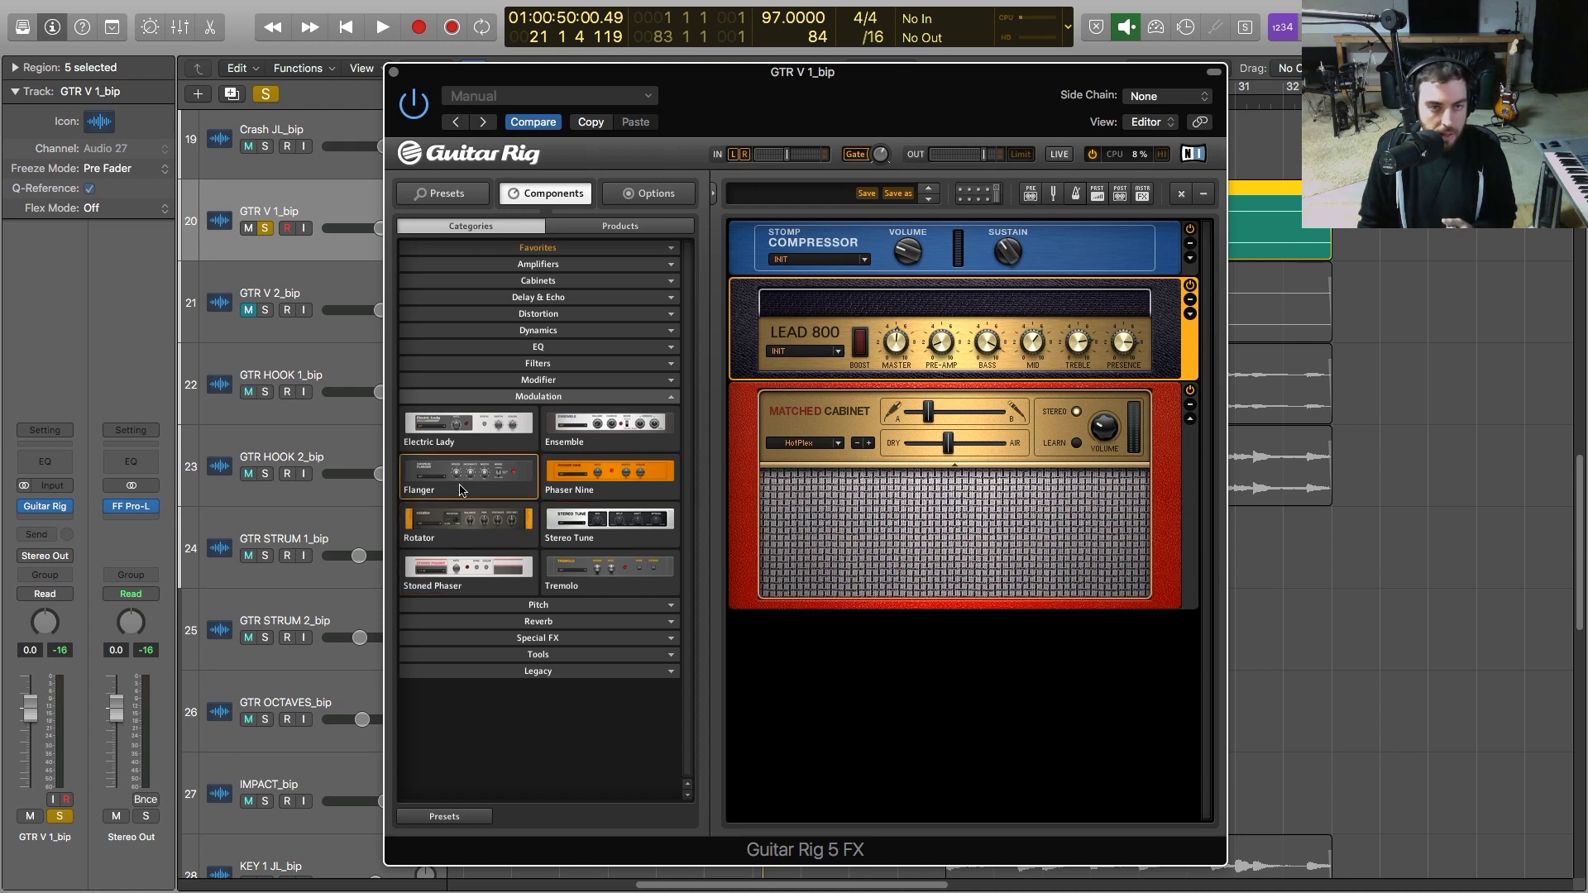
{"action": "left_click_drag", "start_coordinate": [454, 483], "coordinate": [890, 663]}
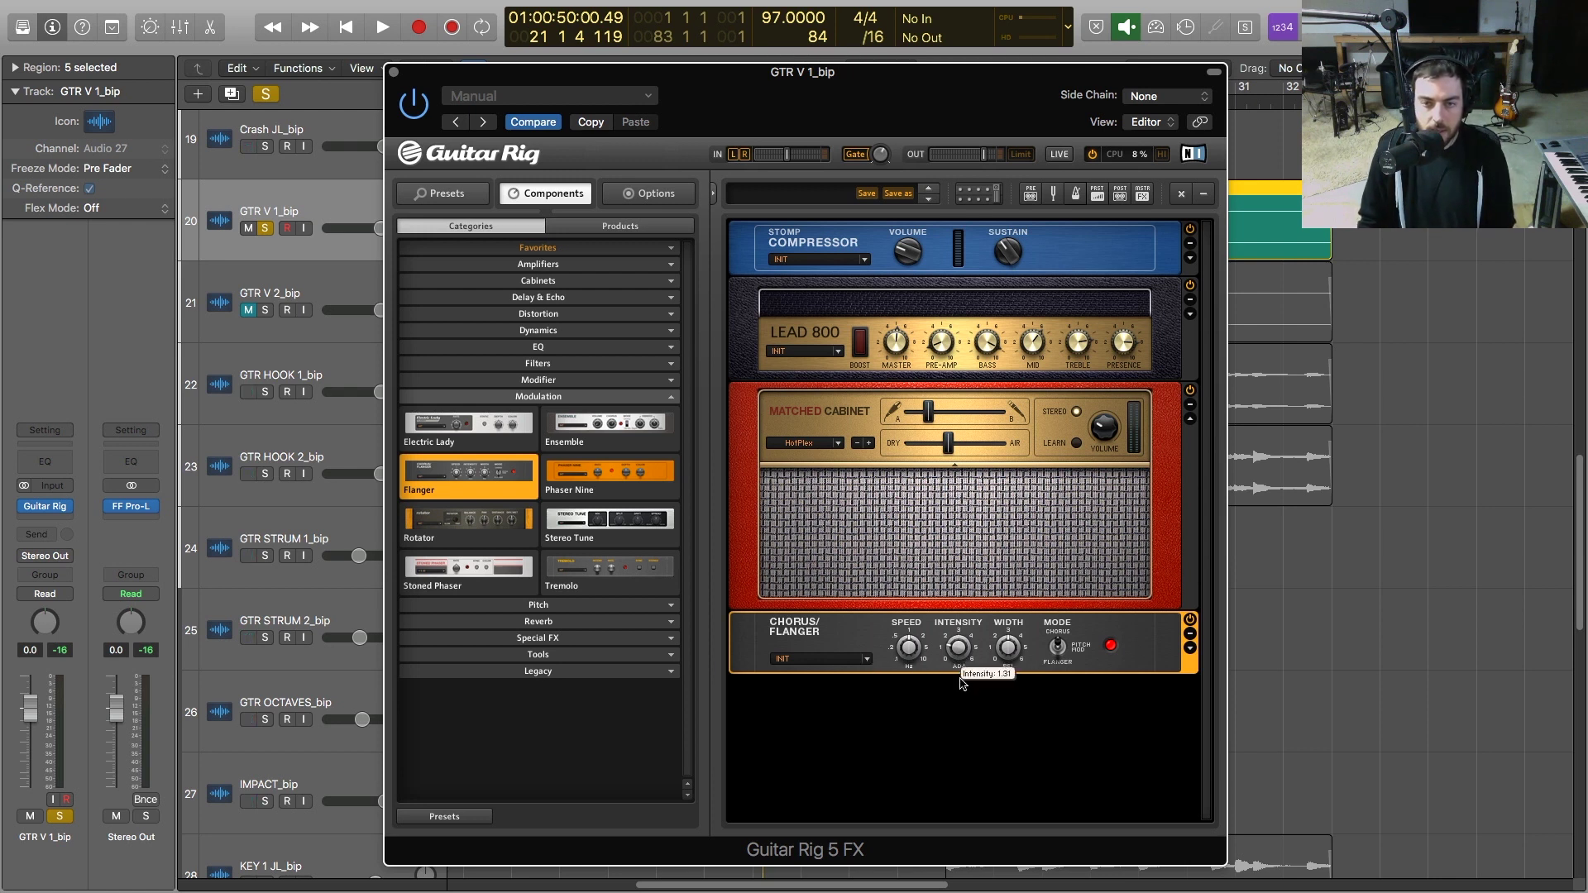
{"action": "key", "text": "space"}
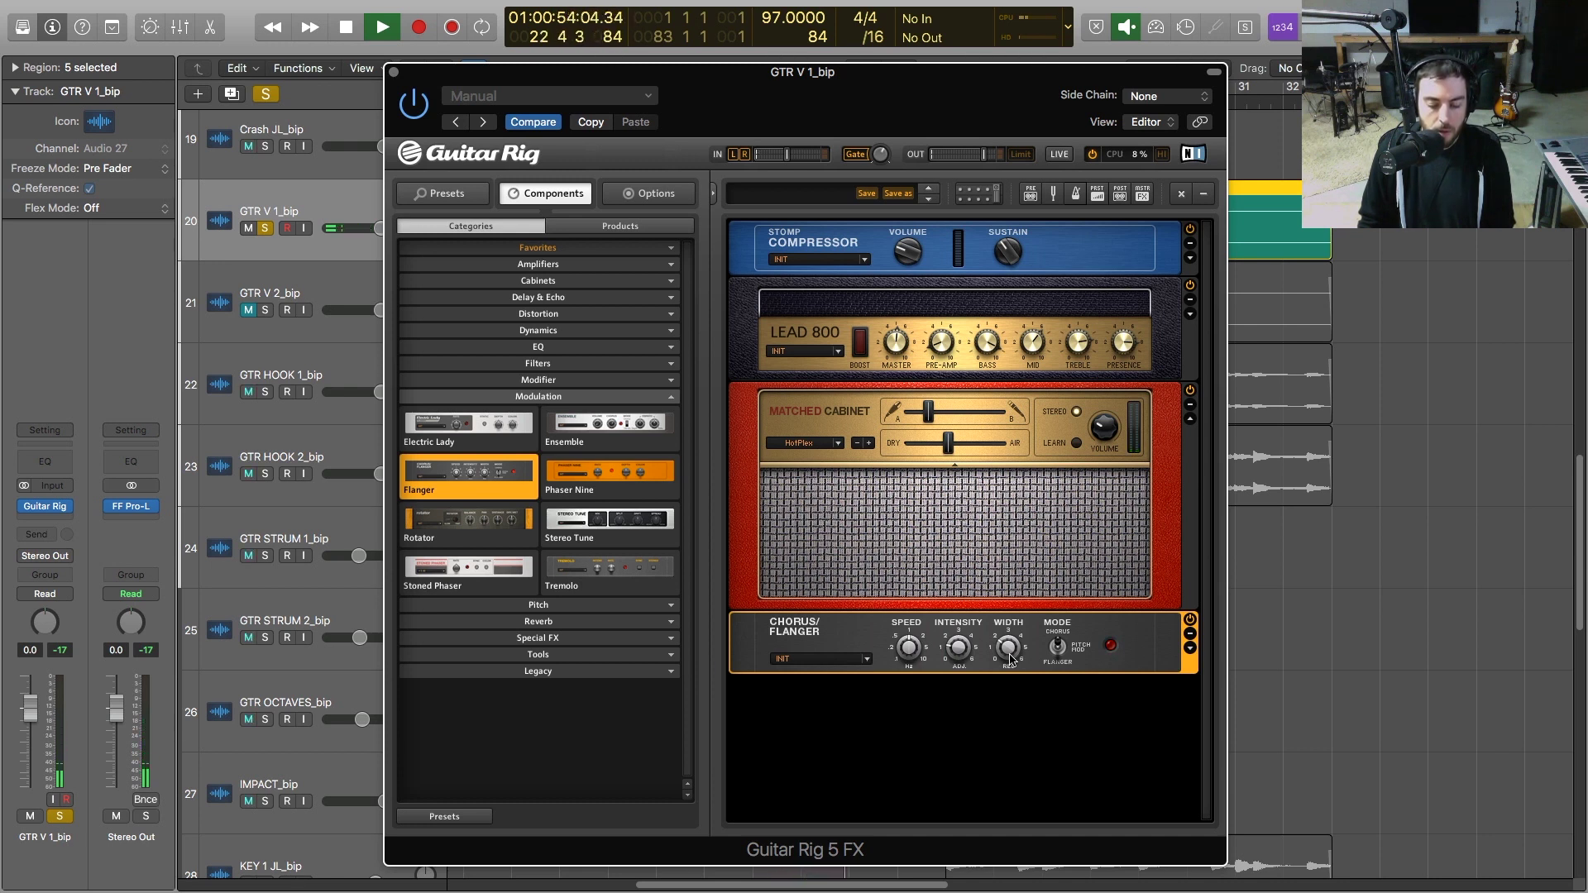
{"action": "key", "text": "space"}
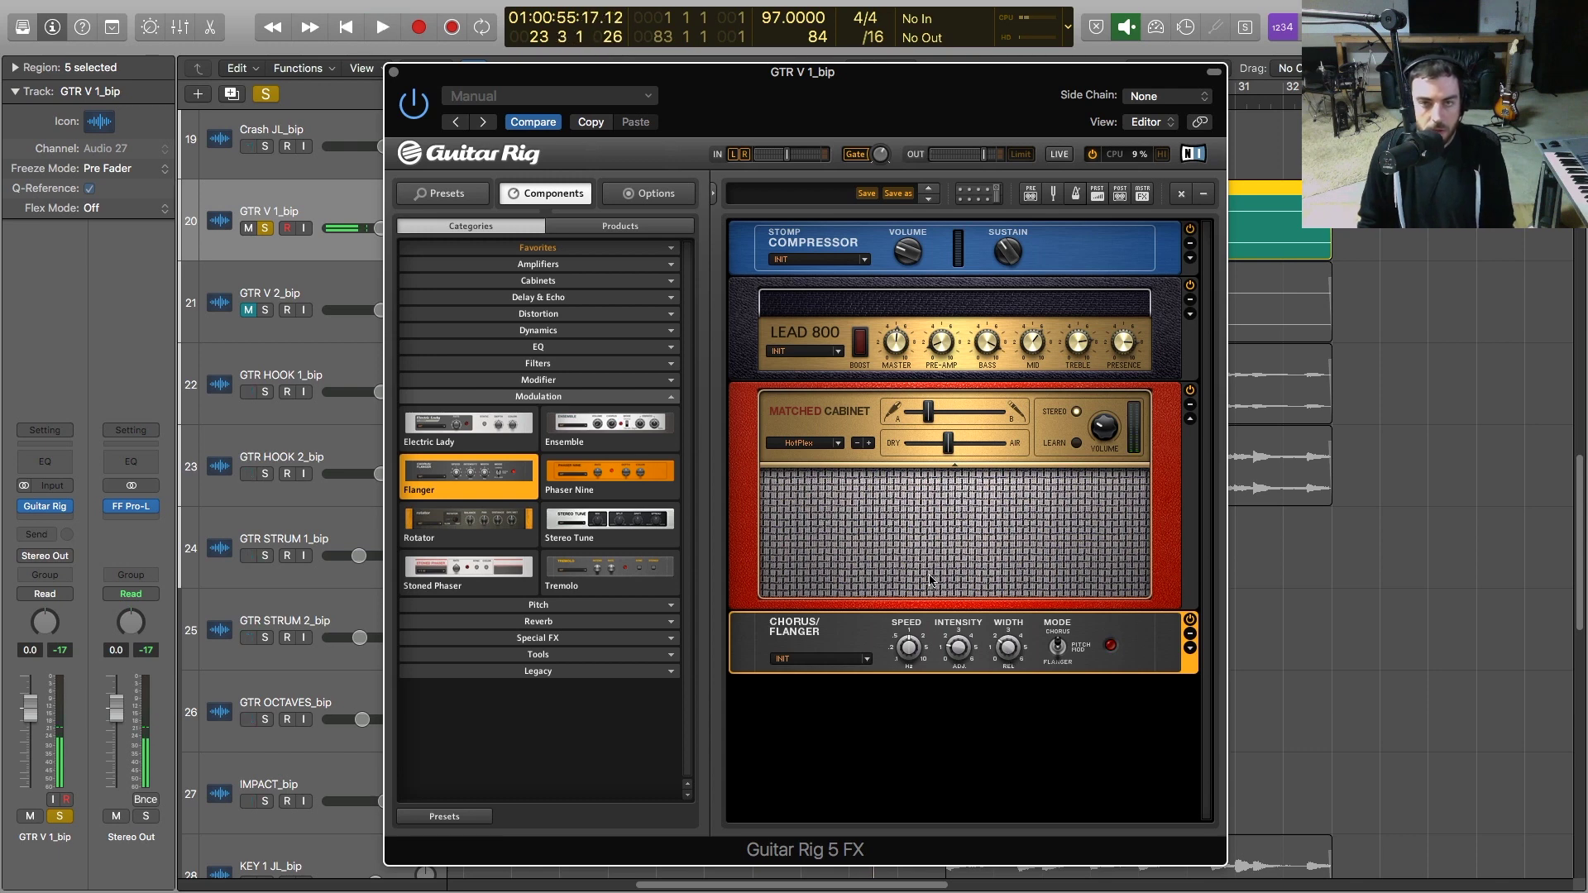
{"action": "left_click", "coordinate": [395, 73]}
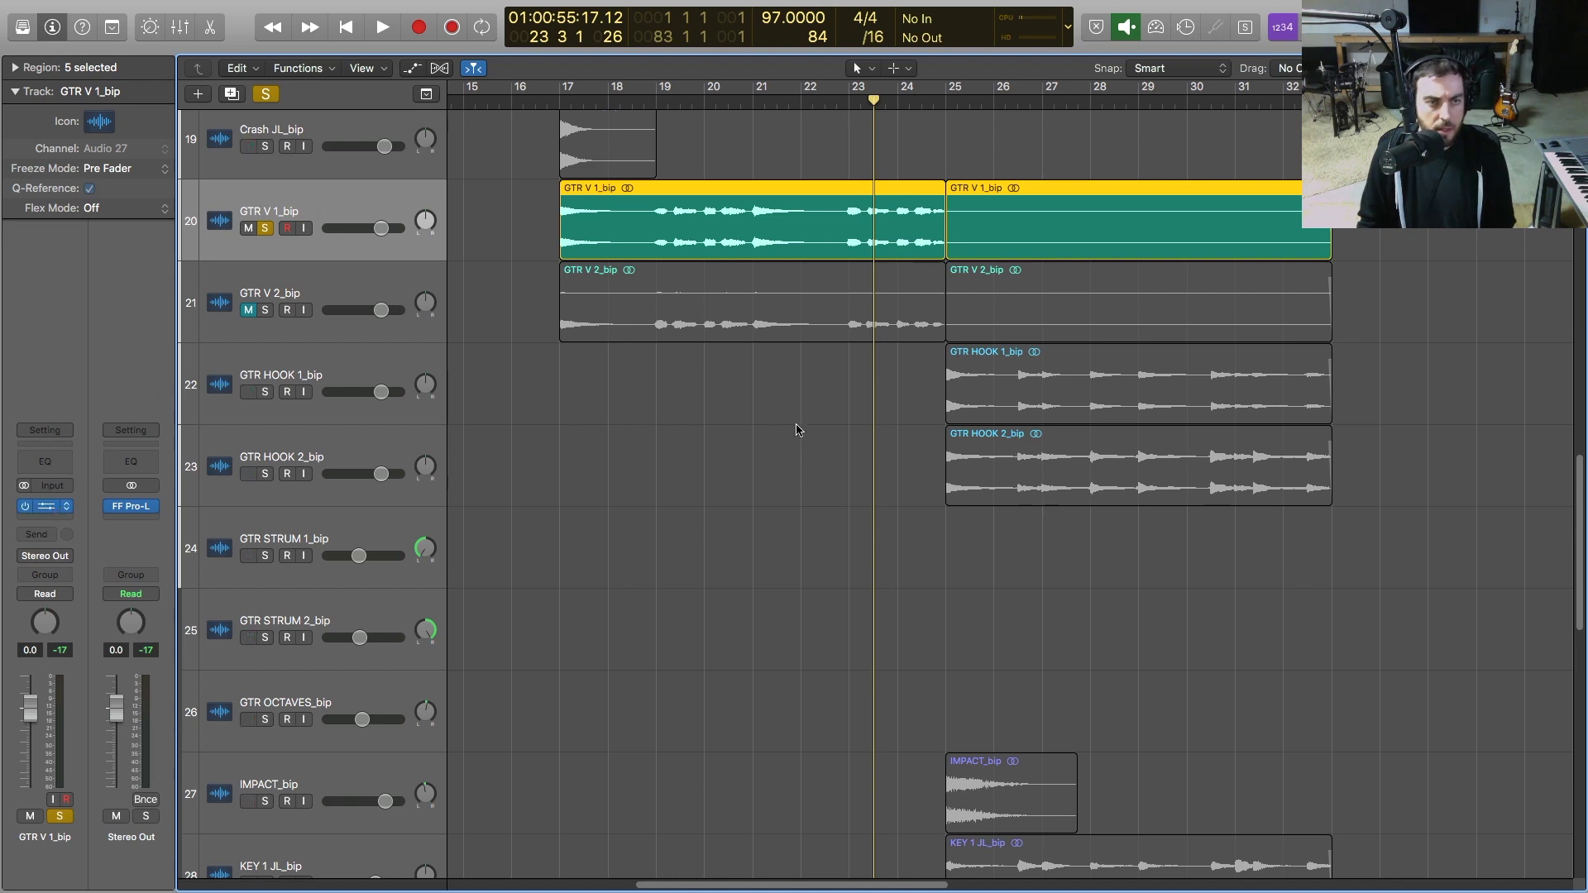
Play GTR V 1_bip through its Guitar Rig chain, then close the plug-in and unsolo the track
{"action": "key", "text": "v"}
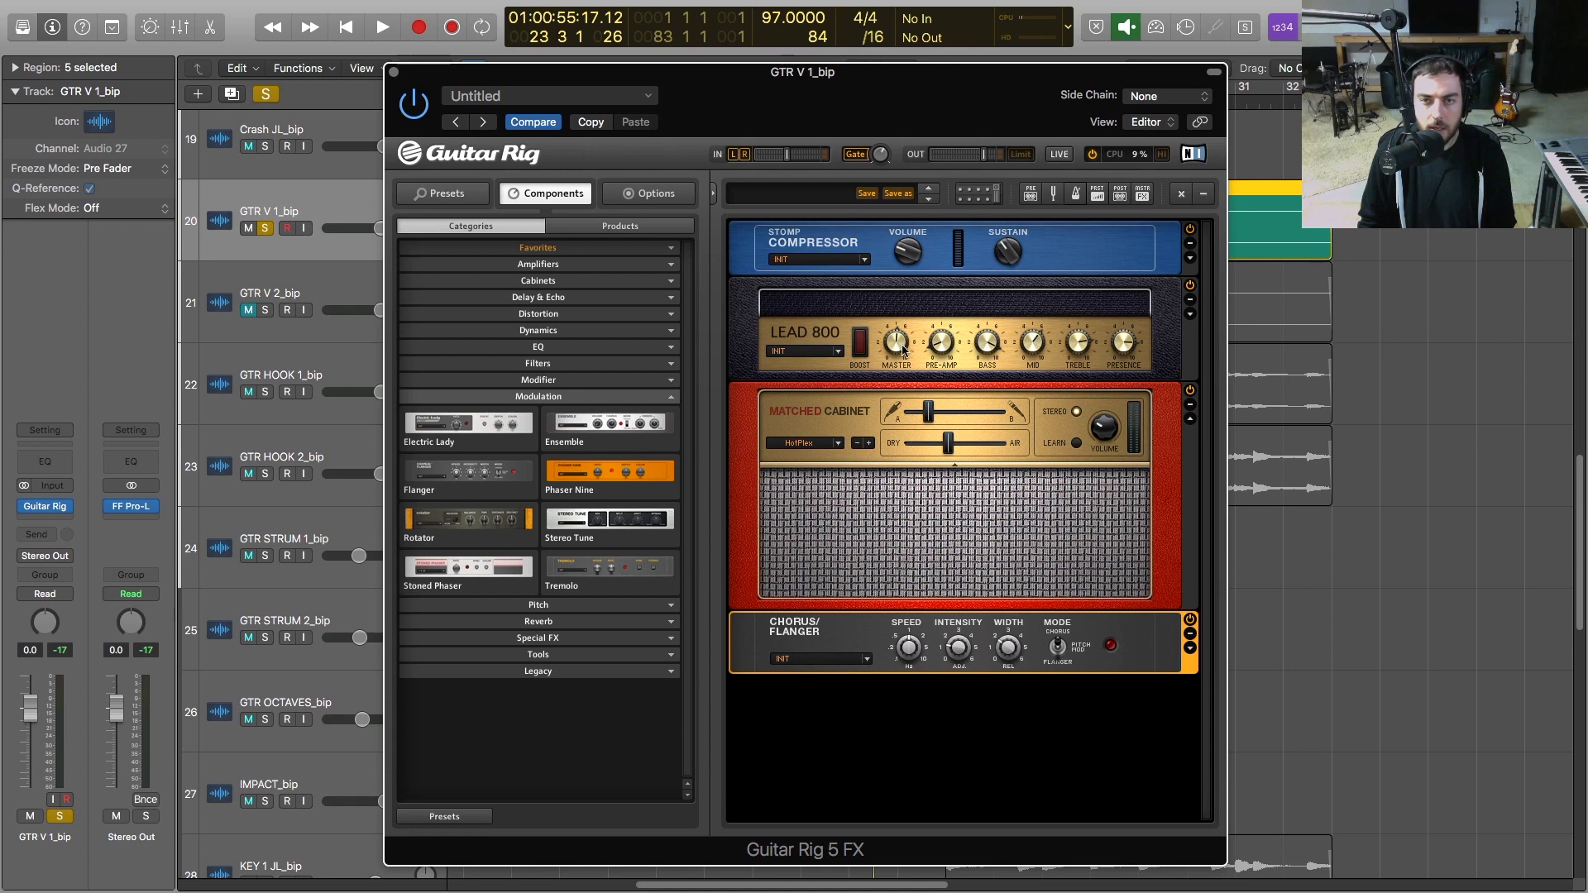
{"action": "key", "text": "space"}
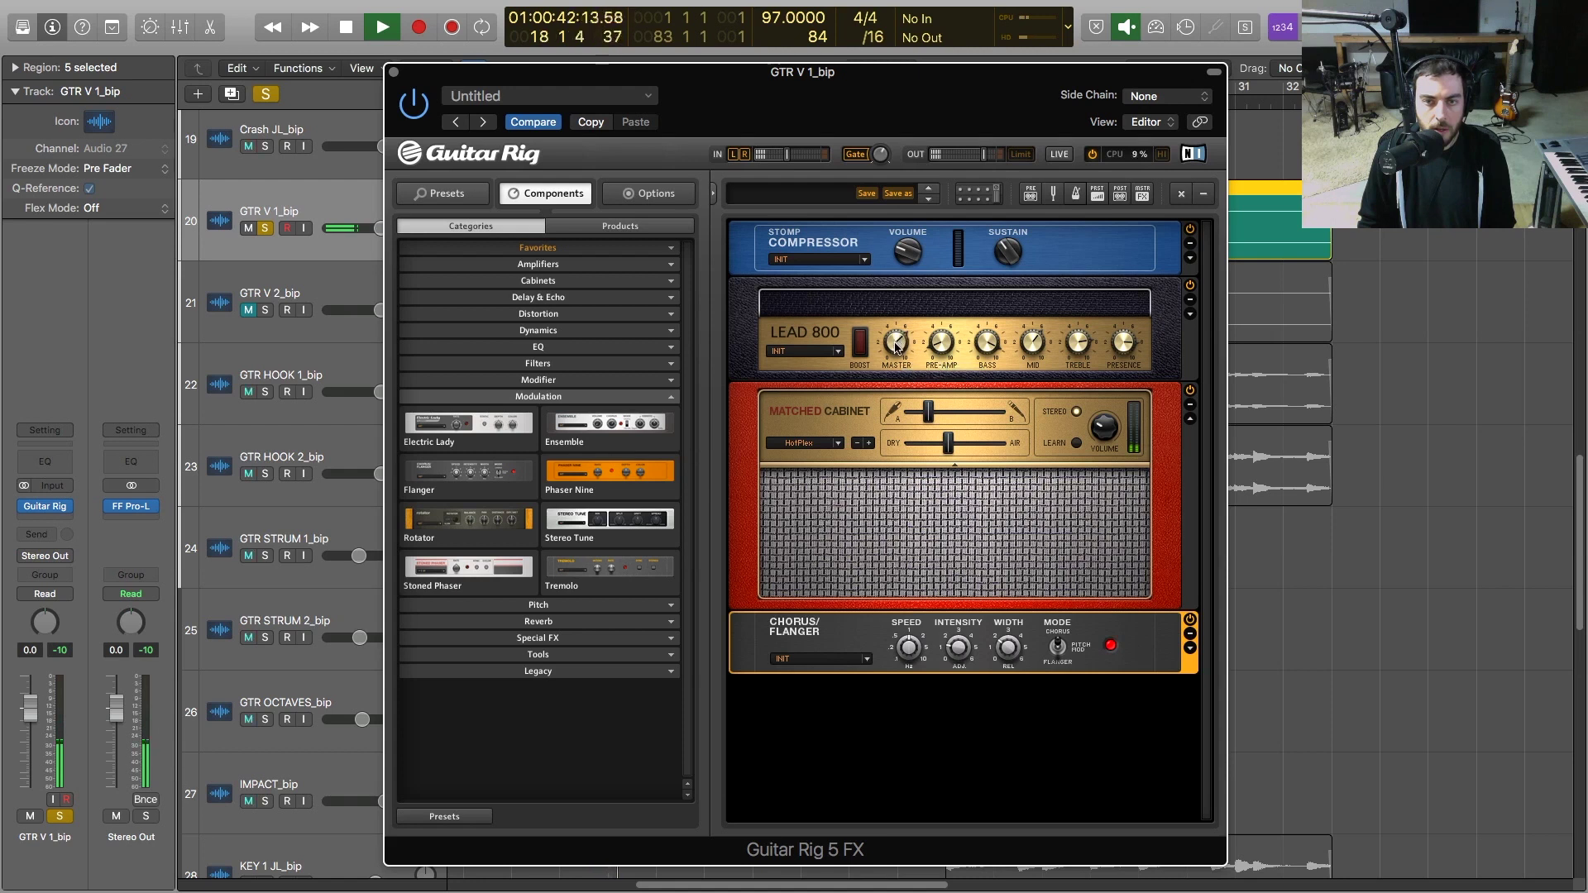
{"action": "left_click", "coordinate": [1143, 196]}
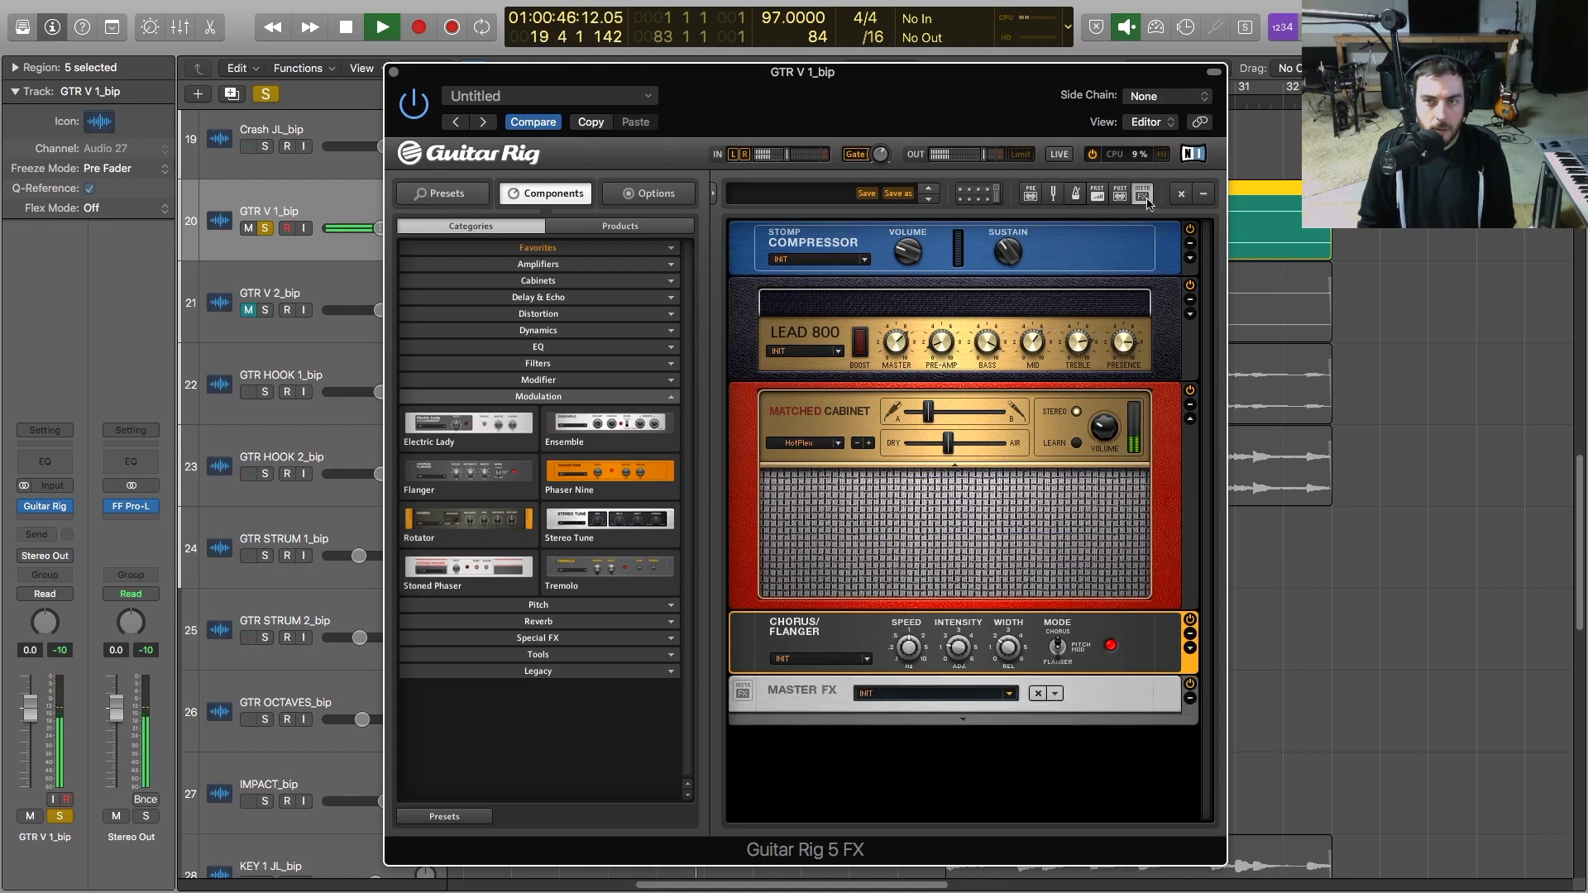
{"action": "left_click", "coordinate": [1145, 198]}
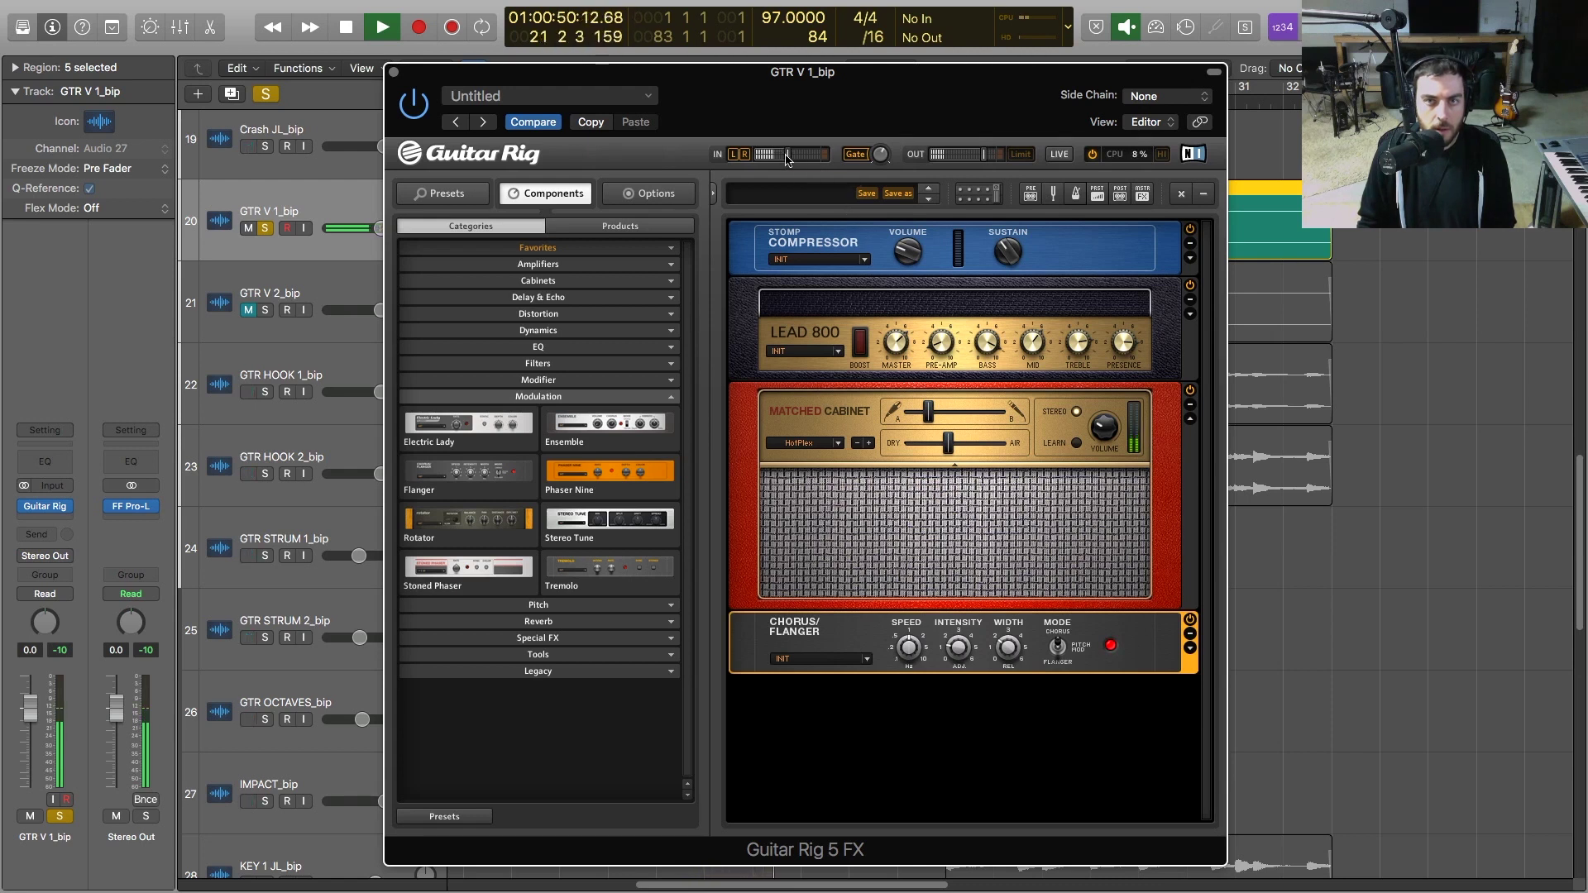
{"action": "key", "text": "space"}
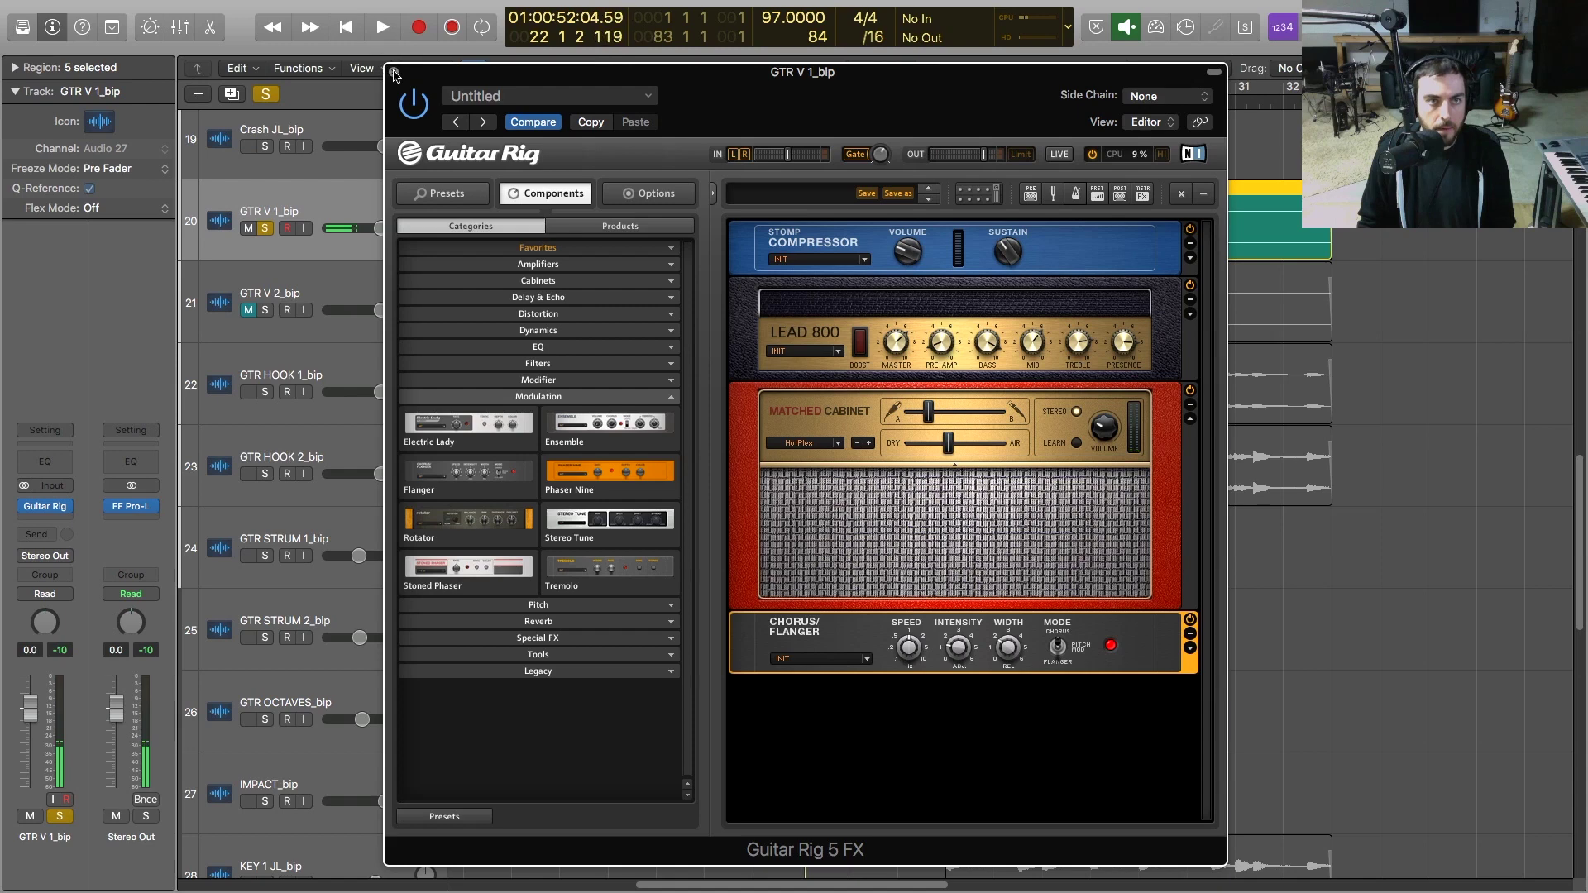
{"action": "left_click", "coordinate": [394, 72]}
{"action": "left_click", "coordinate": [265, 228]}
{"action": "key", "text": "space"}
{"action": "left_click", "coordinate": [550, 513]}
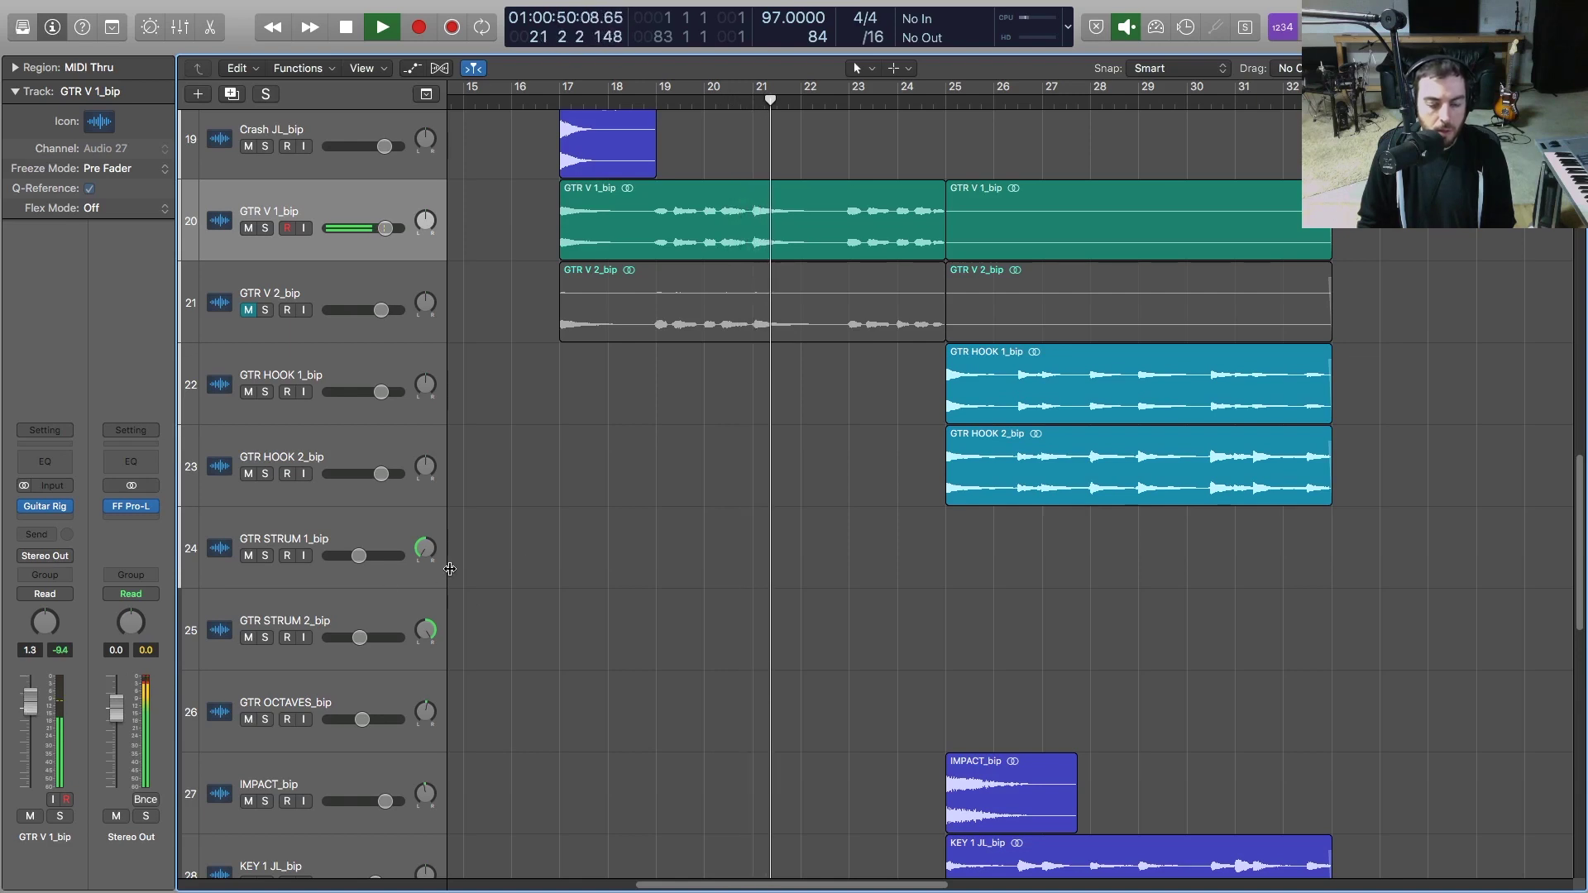
Insert a Channel EQ on GTR V 1_bip and enable a 48 dB/Oct low cut at about 184 Hz
{"action": "key", "text": "space"}
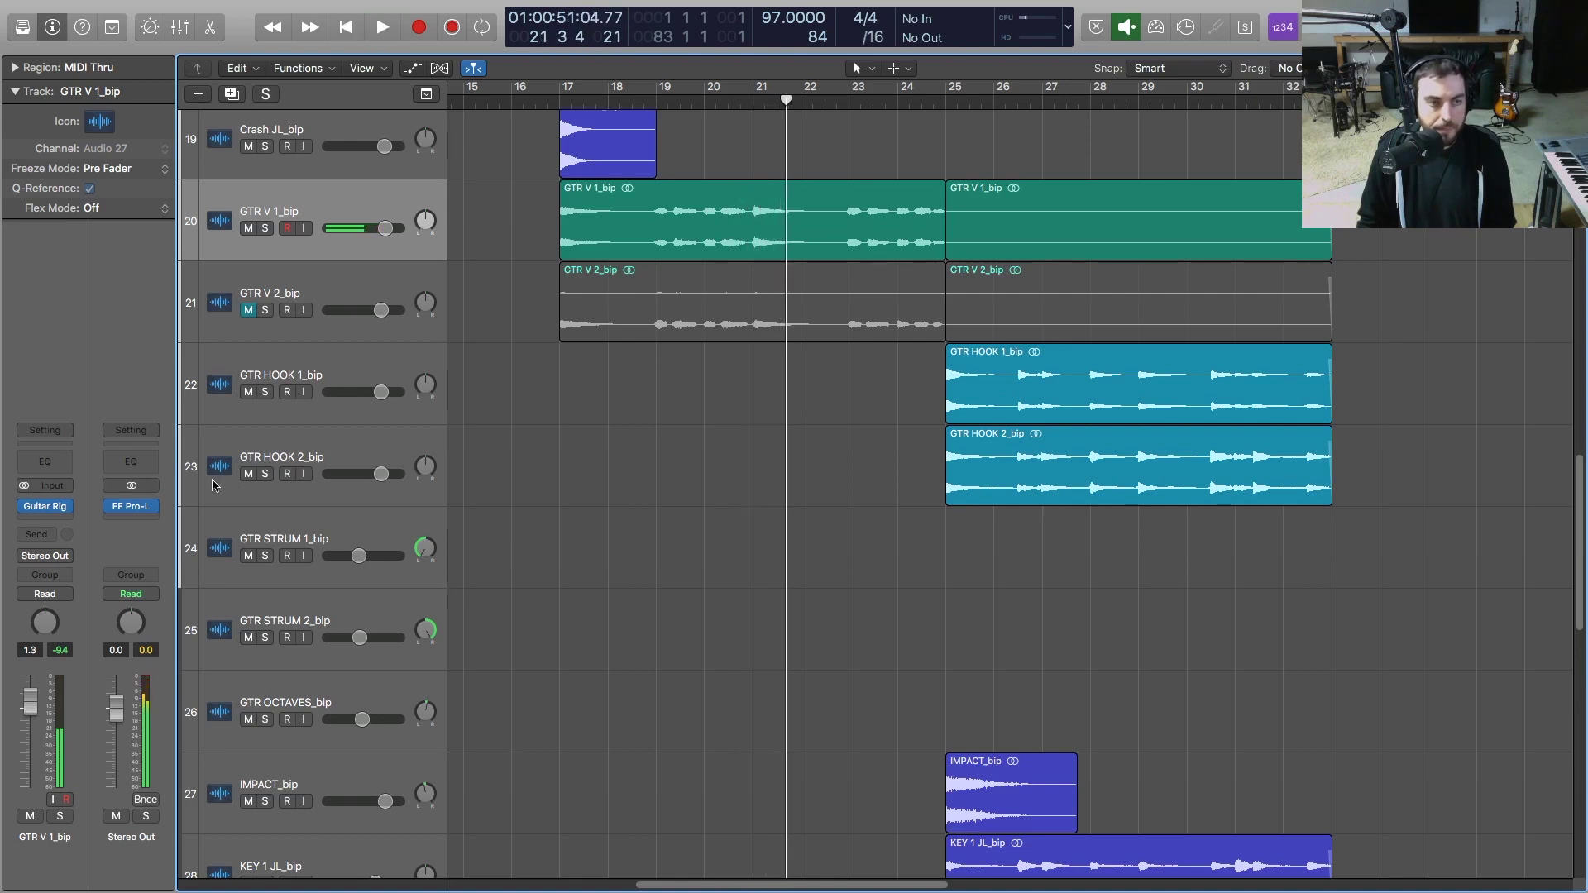
{"action": "left_click", "coordinate": [46, 462]}
{"action": "left_click_drag", "start_coordinate": [284, 57], "coordinate": [610, 106]}
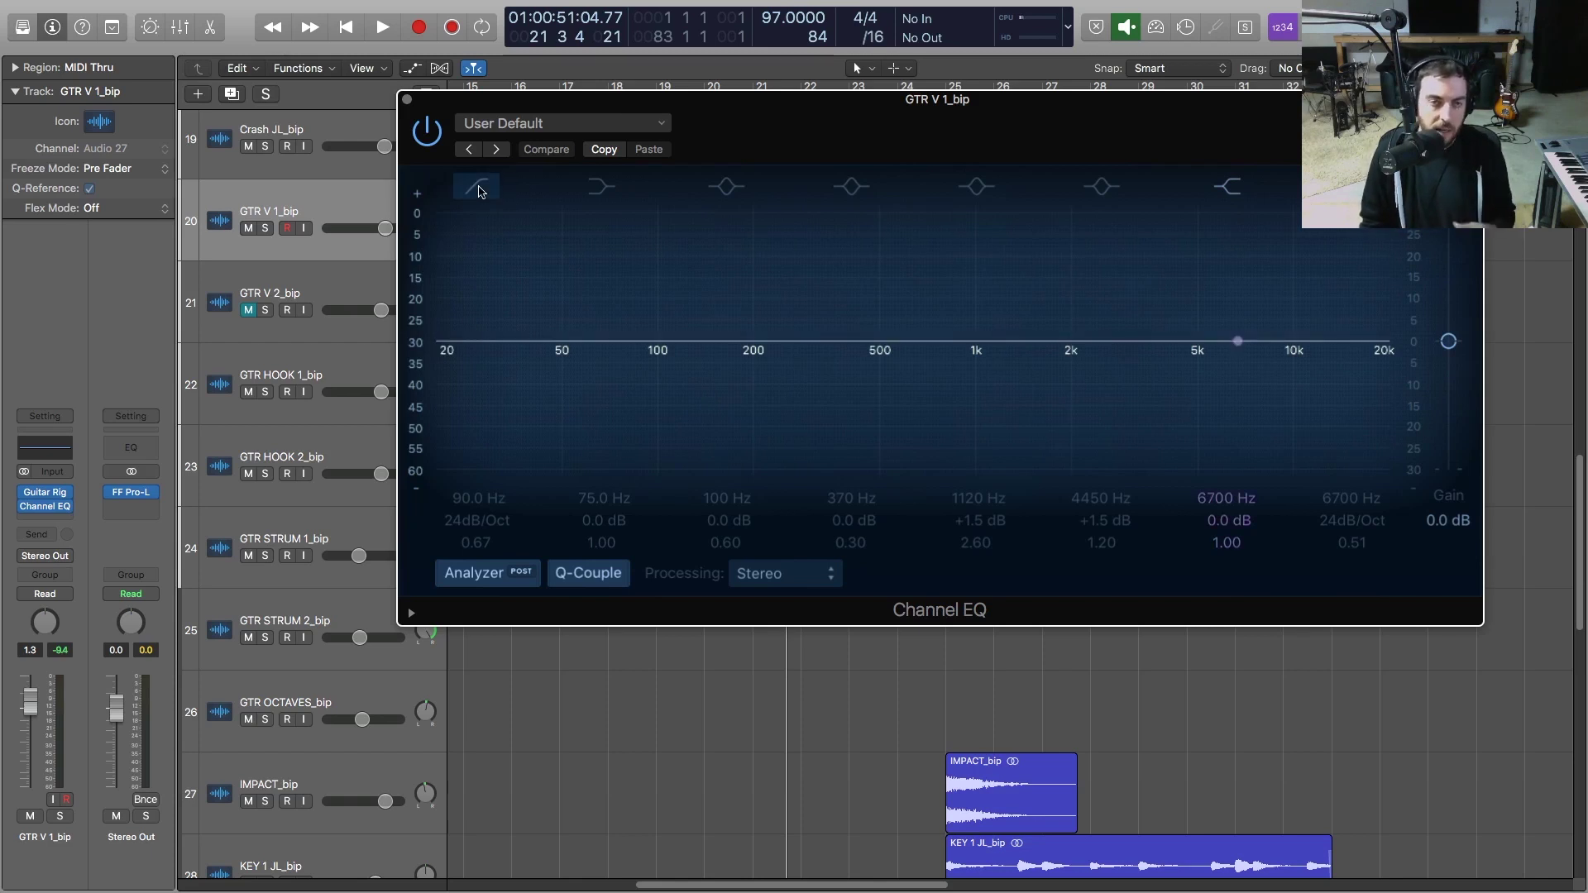
{"action": "left_click", "coordinate": [478, 189]}
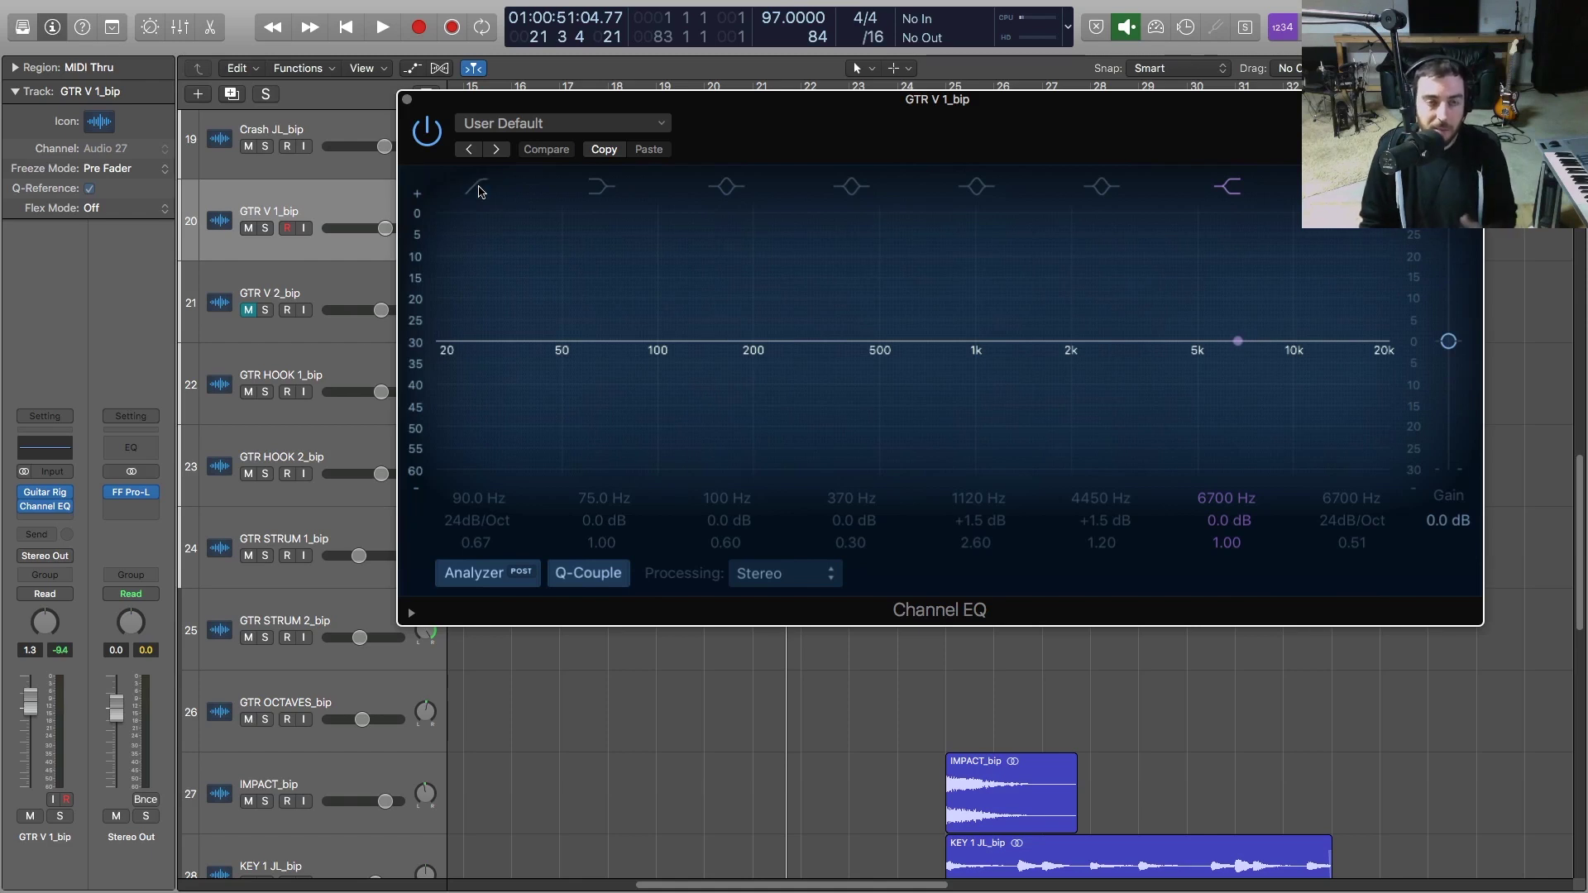
{"action": "scroll", "coordinate": [466, 510], "scroll_direction": "up", "scroll_amount": 2}
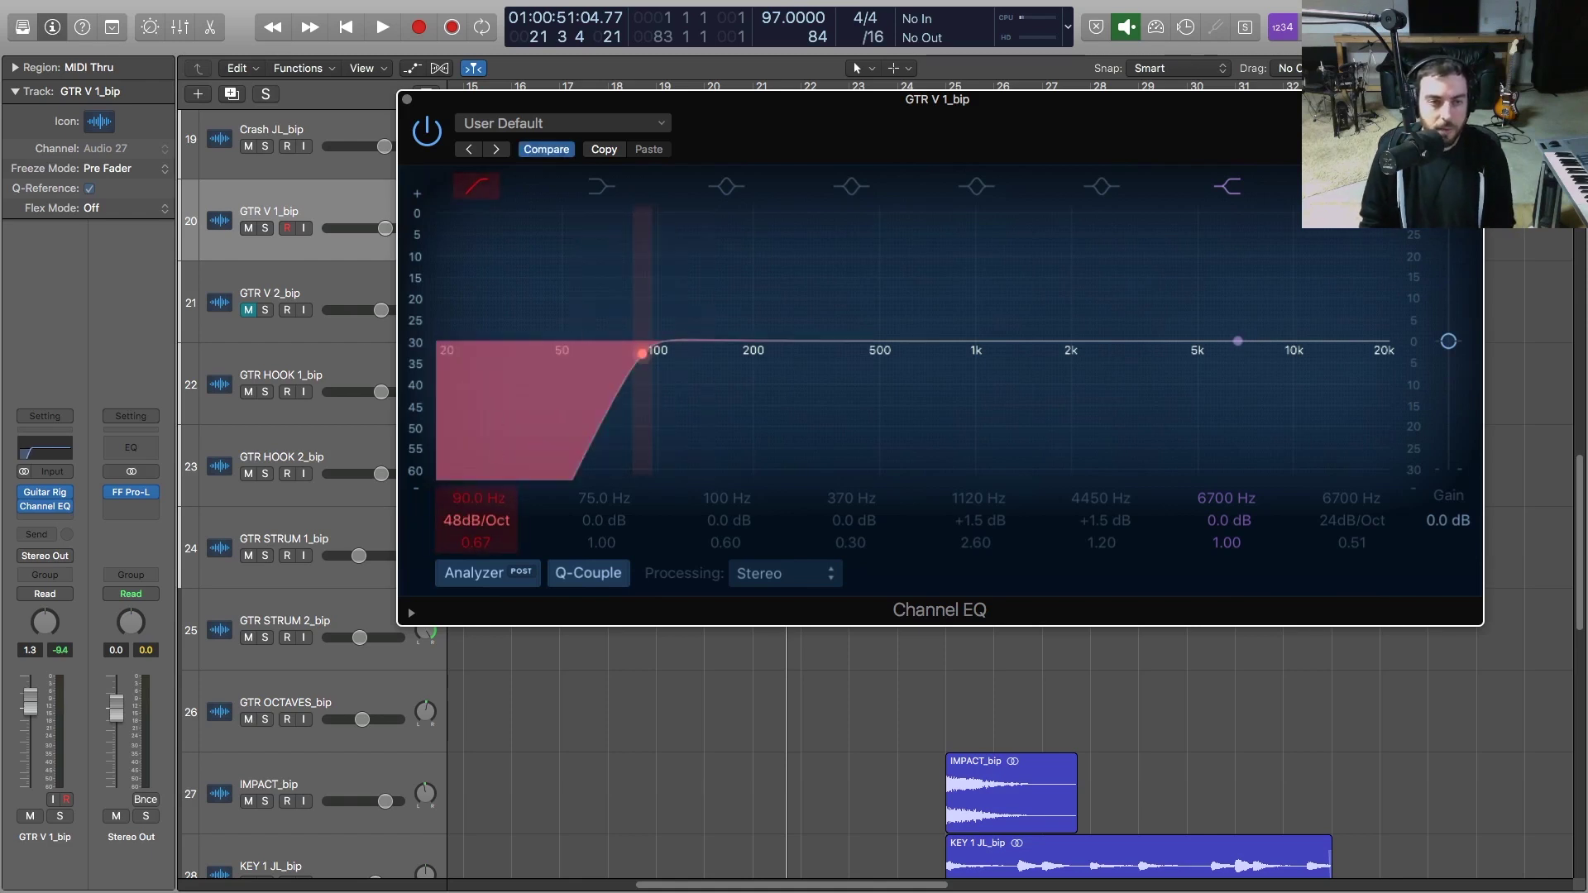
{"action": "left_click_drag", "start_coordinate": [635, 375], "coordinate": [742, 429]}
{"action": "key", "text": "space"}
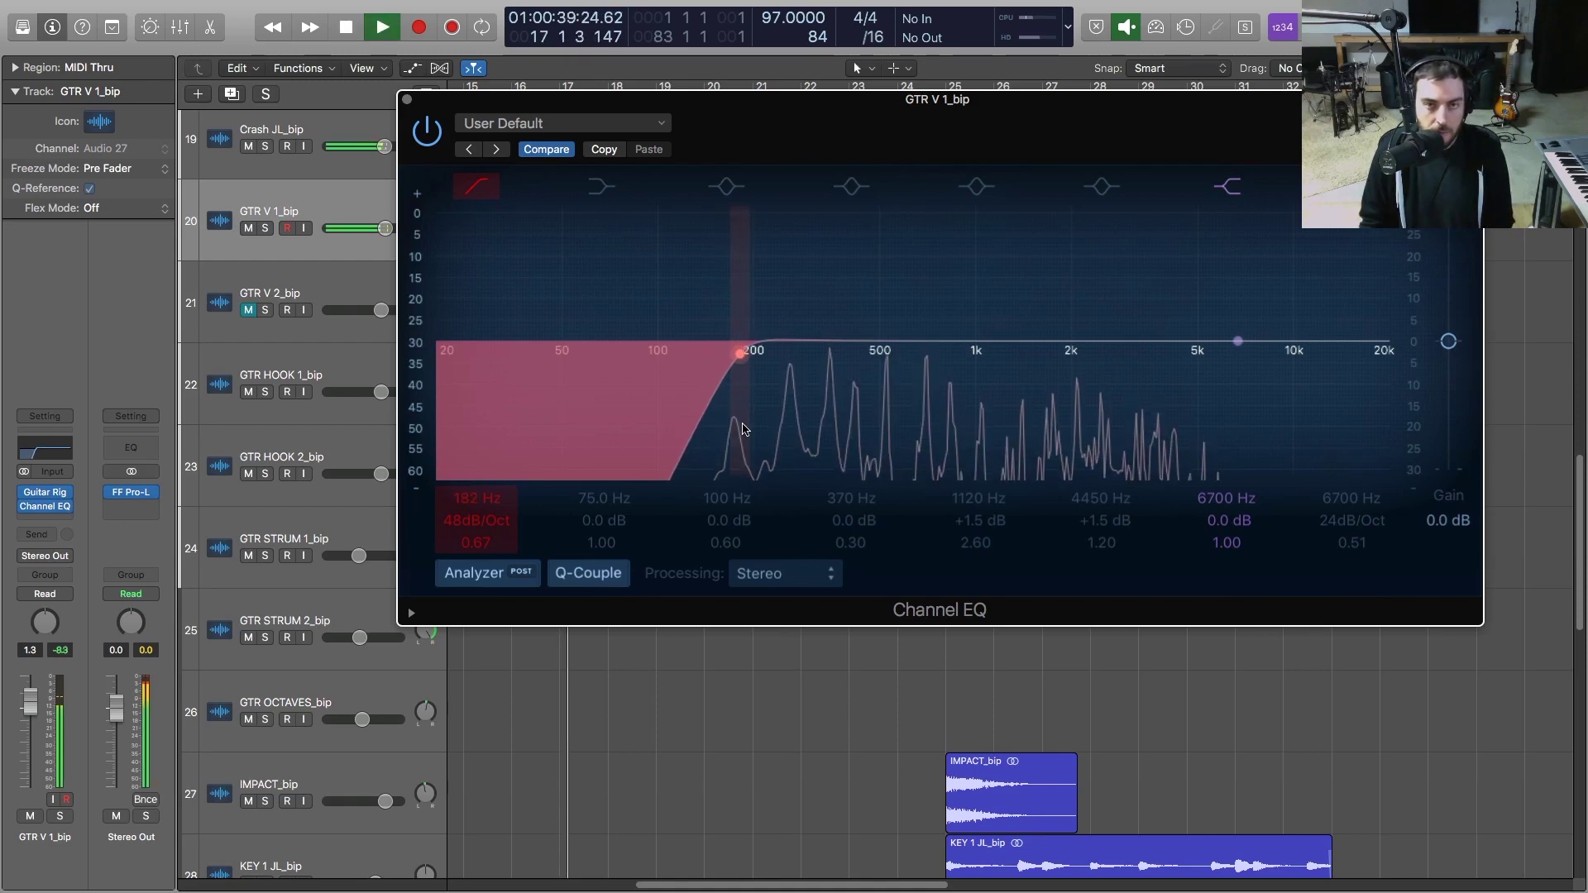
{"action": "left_click_drag", "start_coordinate": [742, 429], "coordinate": [745, 430]}
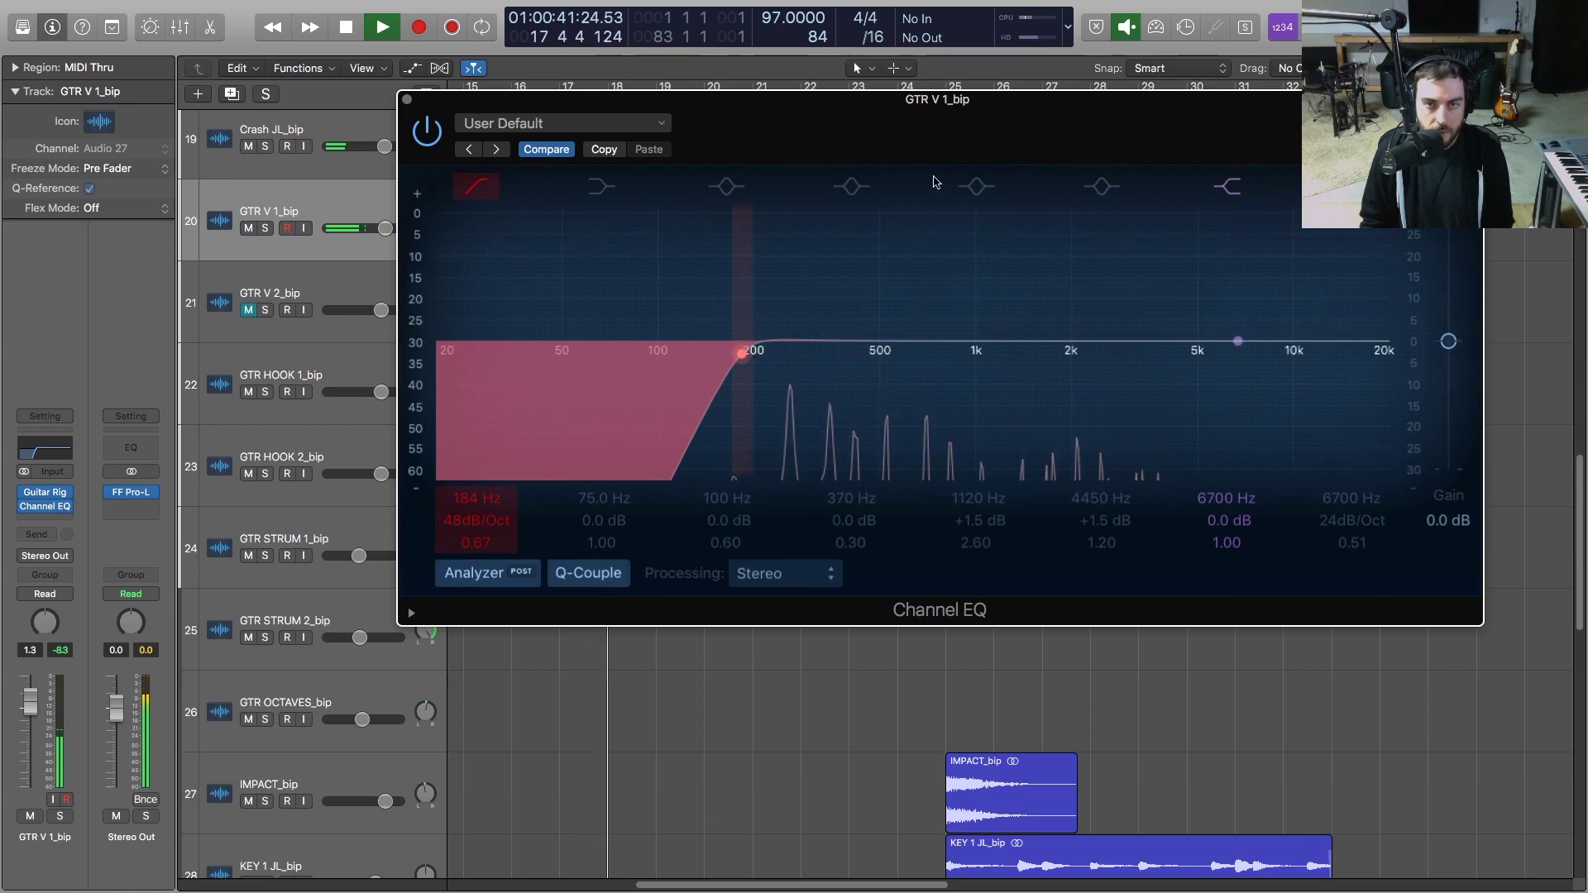
Cut the low-mid band about 9.5 dB near 1340 Hz with a narrow Q of 0.88
{"action": "left_click_drag", "start_coordinate": [851, 249], "coordinate": [1087, 341]}
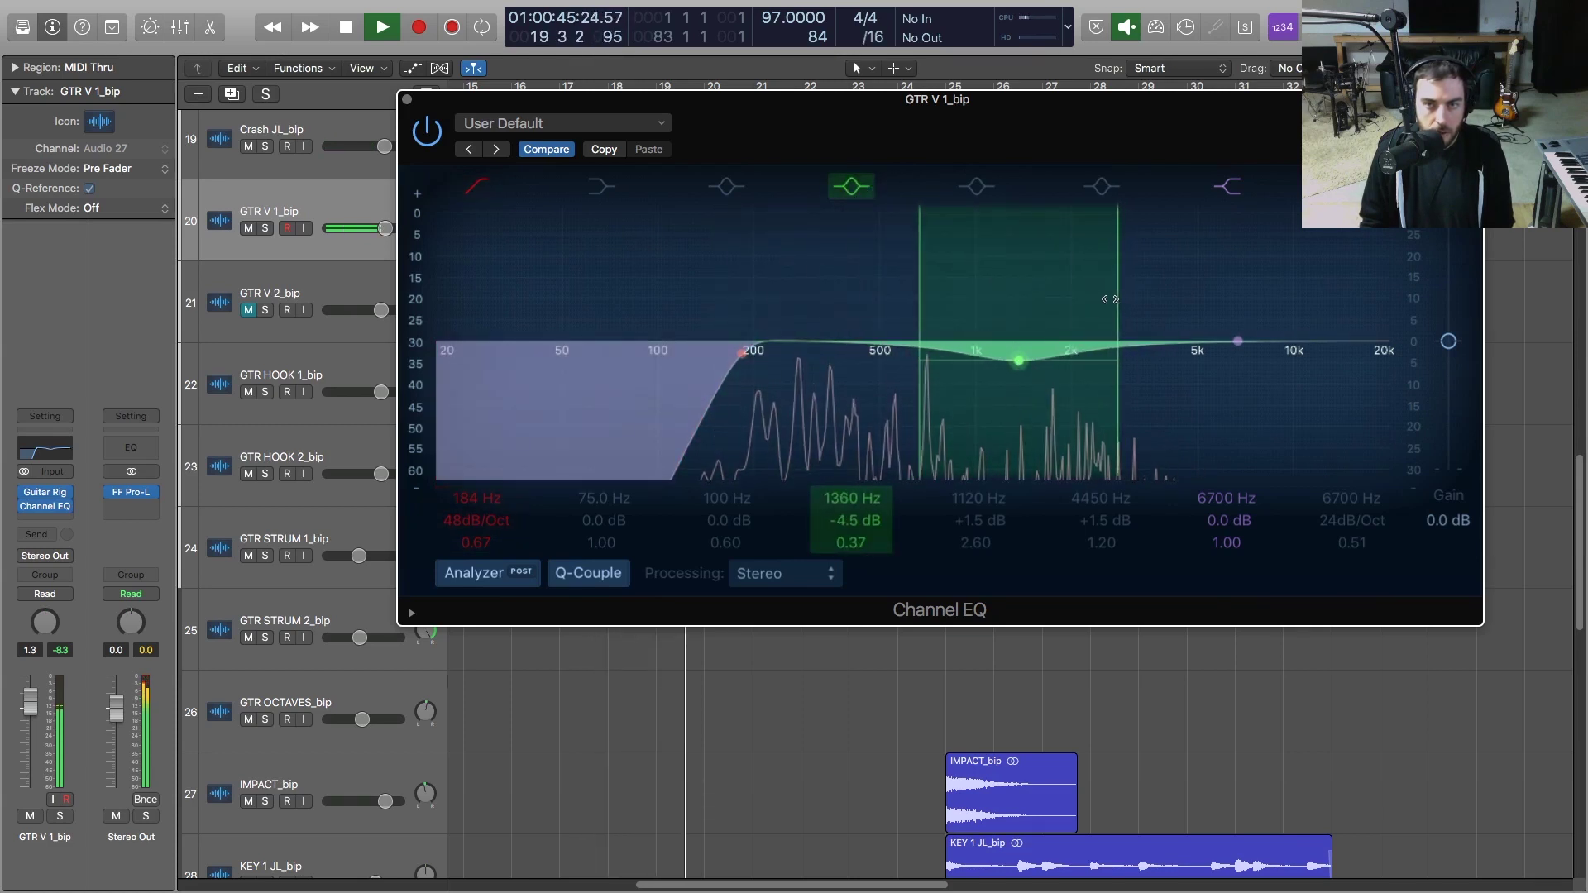
{"action": "left_click_drag", "start_coordinate": [1110, 299], "coordinate": [1092, 300]}
{"action": "left_click_drag", "start_coordinate": [1019, 362], "coordinate": [1021, 387]}
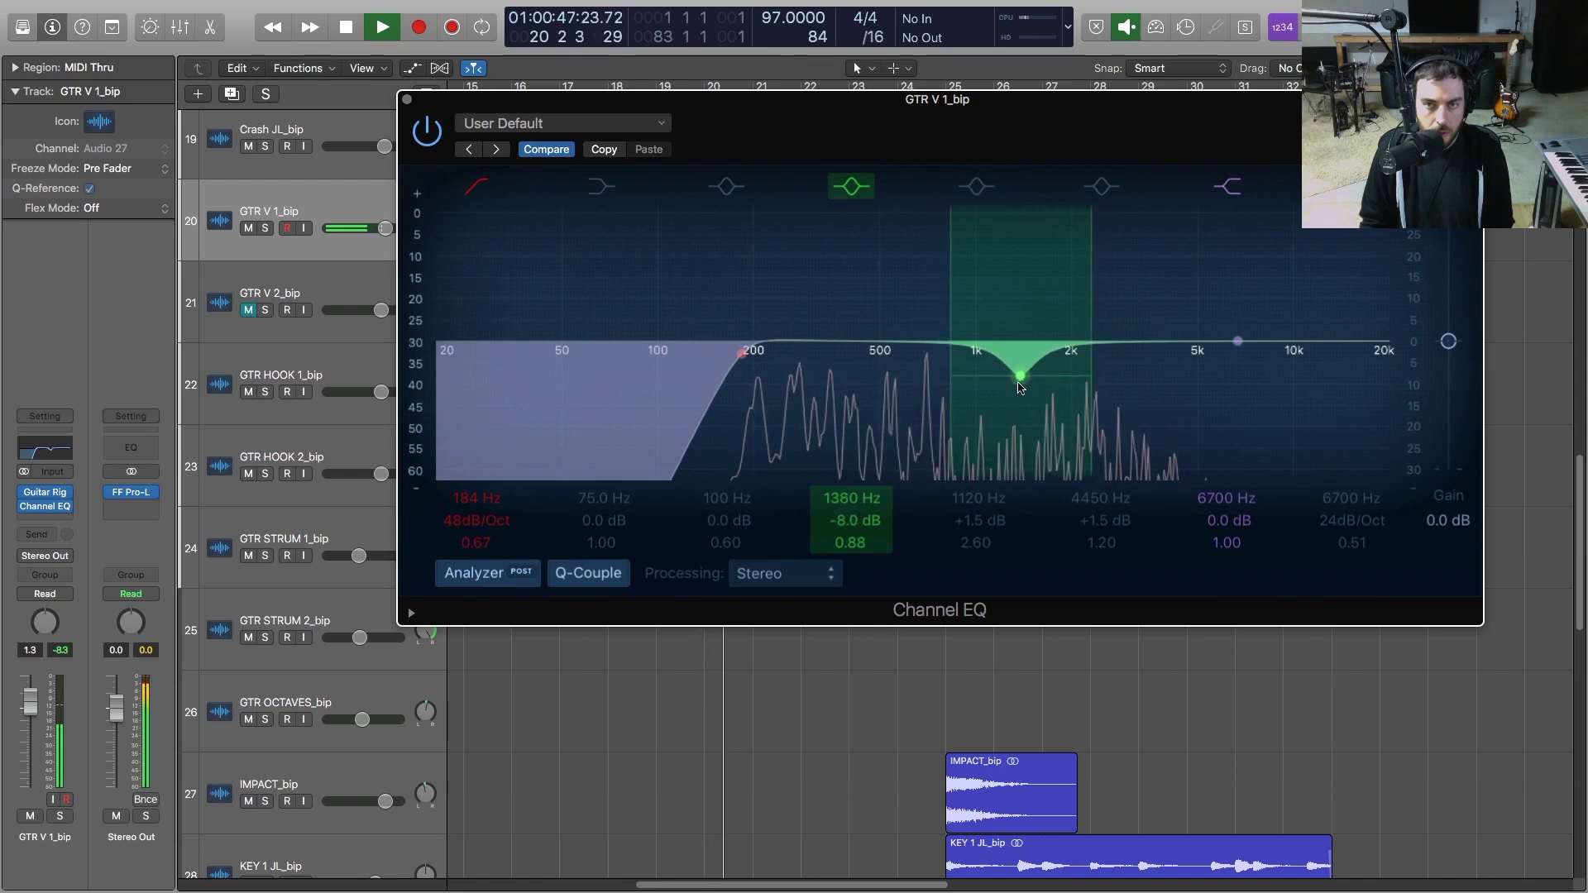
Boost the high-mid band about 10.5 dB around 7000 Hz, then close Channel EQ
{"action": "left_click_drag", "start_coordinate": [1113, 240], "coordinate": [1235, 298]}
{"action": "left_click_drag", "start_coordinate": [1023, 379], "coordinate": [1025, 398]}
{"action": "key", "text": "space"}
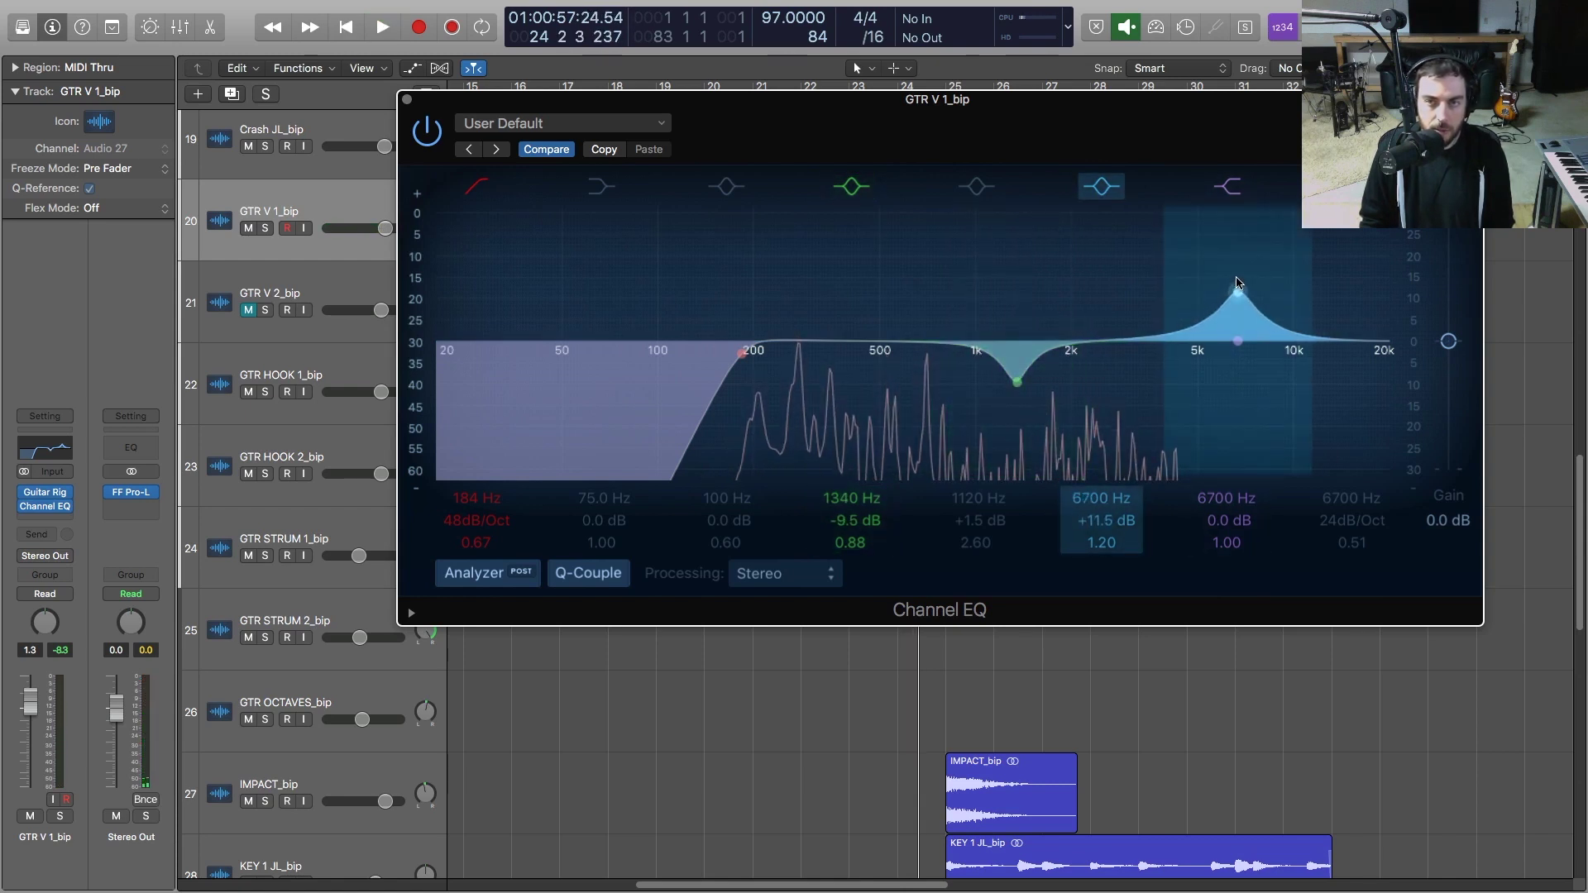
{"action": "left_click_drag", "start_coordinate": [1240, 283], "coordinate": [1243, 283]}
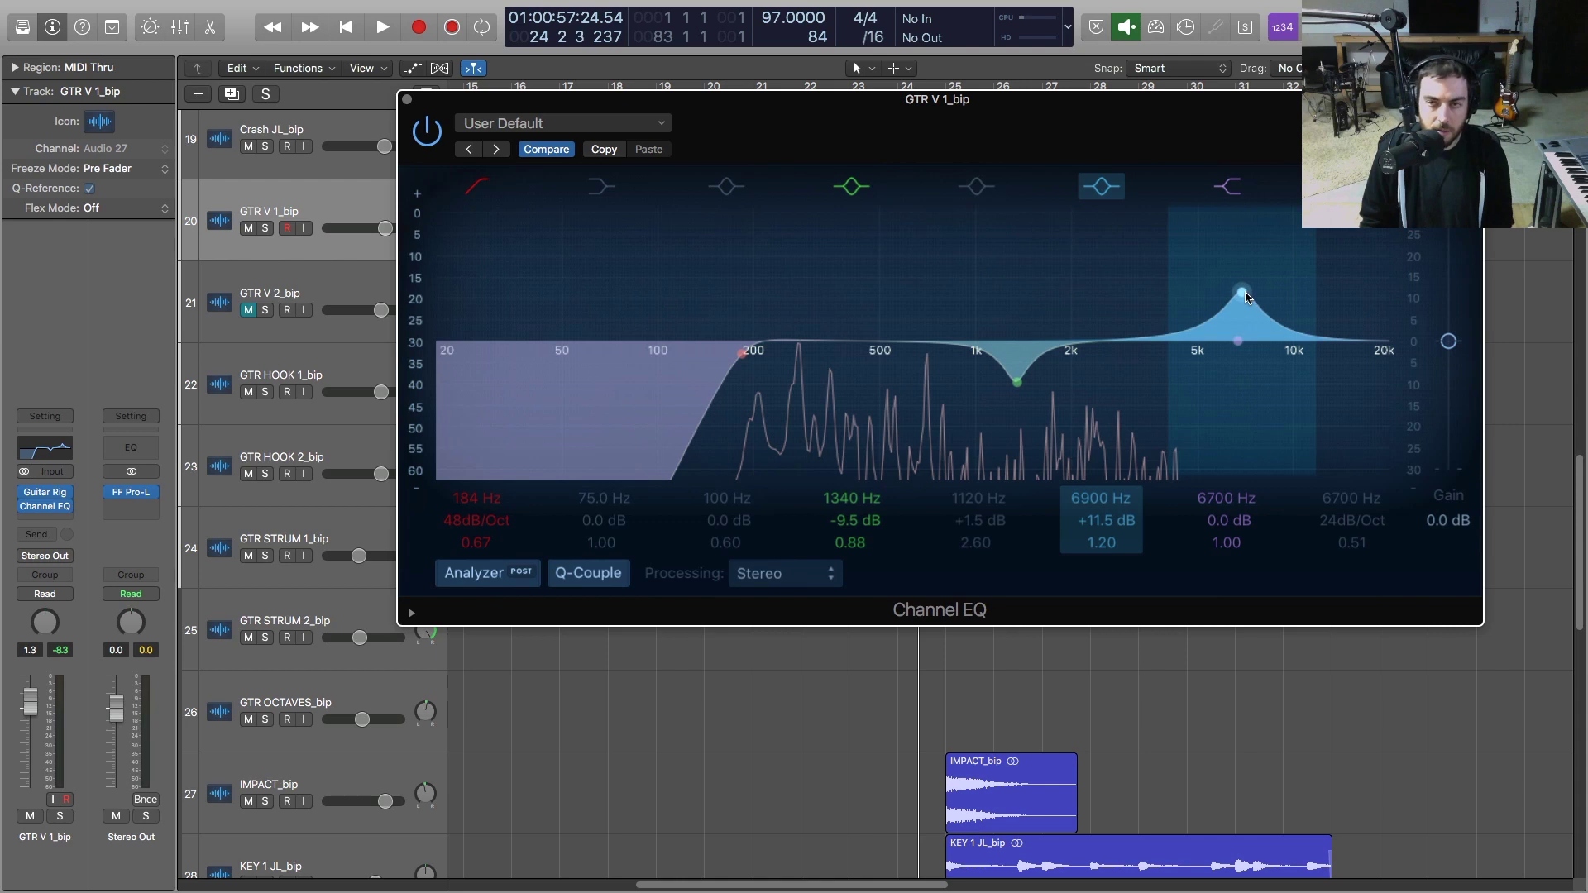
{"action": "left_click_drag", "start_coordinate": [1244, 291], "coordinate": [1244, 299]}
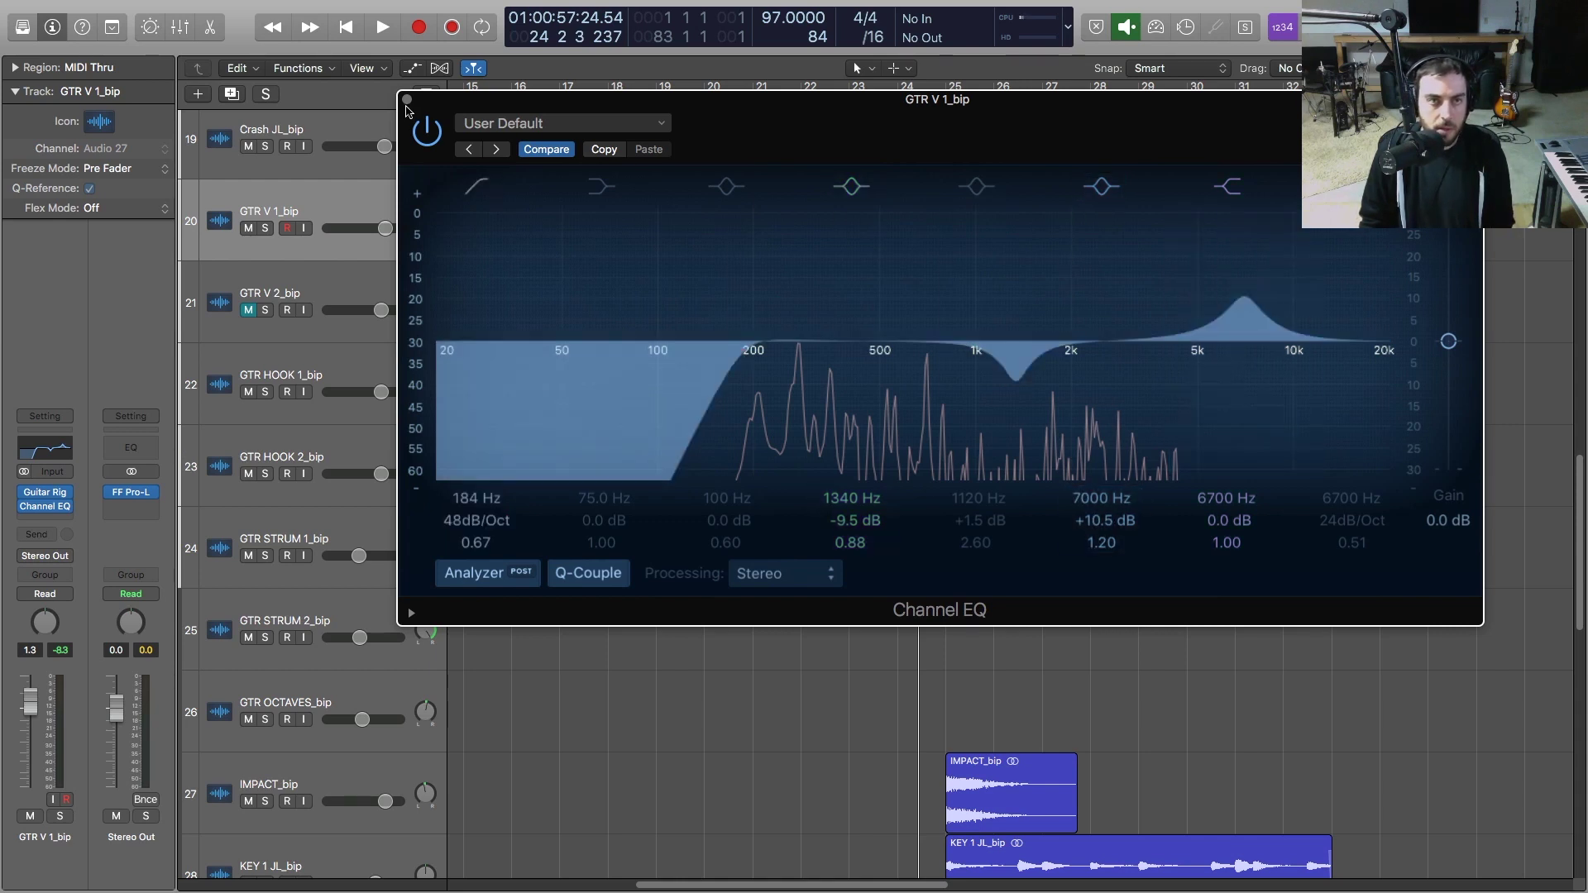
{"action": "left_click", "coordinate": [407, 100]}
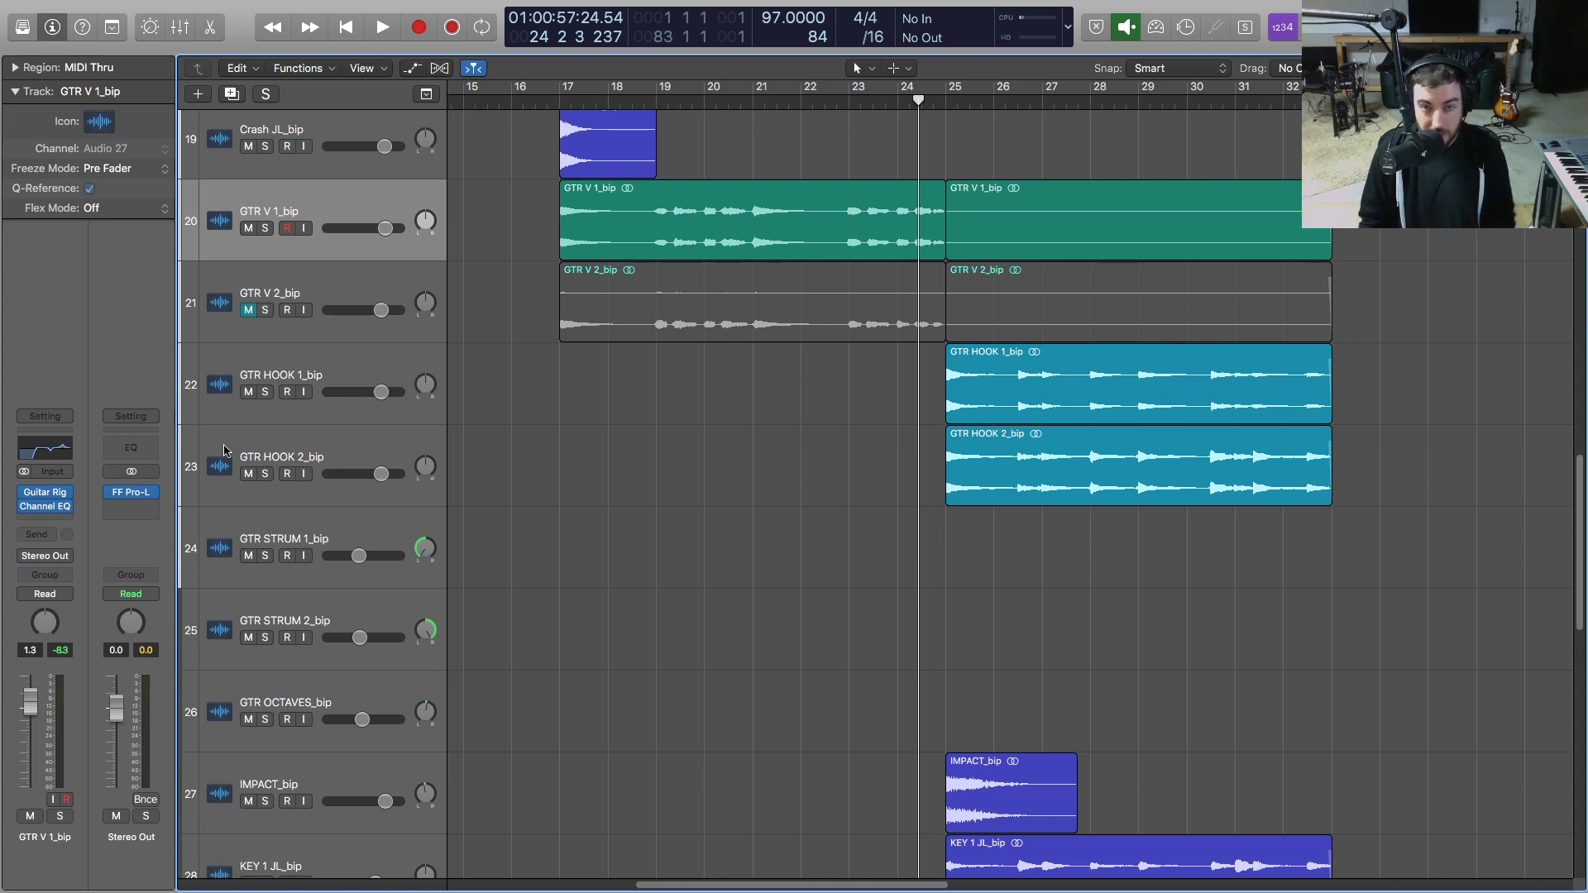
Raise GTR V 1_bip to 2.2 dB and insert a stereo SilverVerb after the Channel EQ
{"action": "key", "text": "space"}
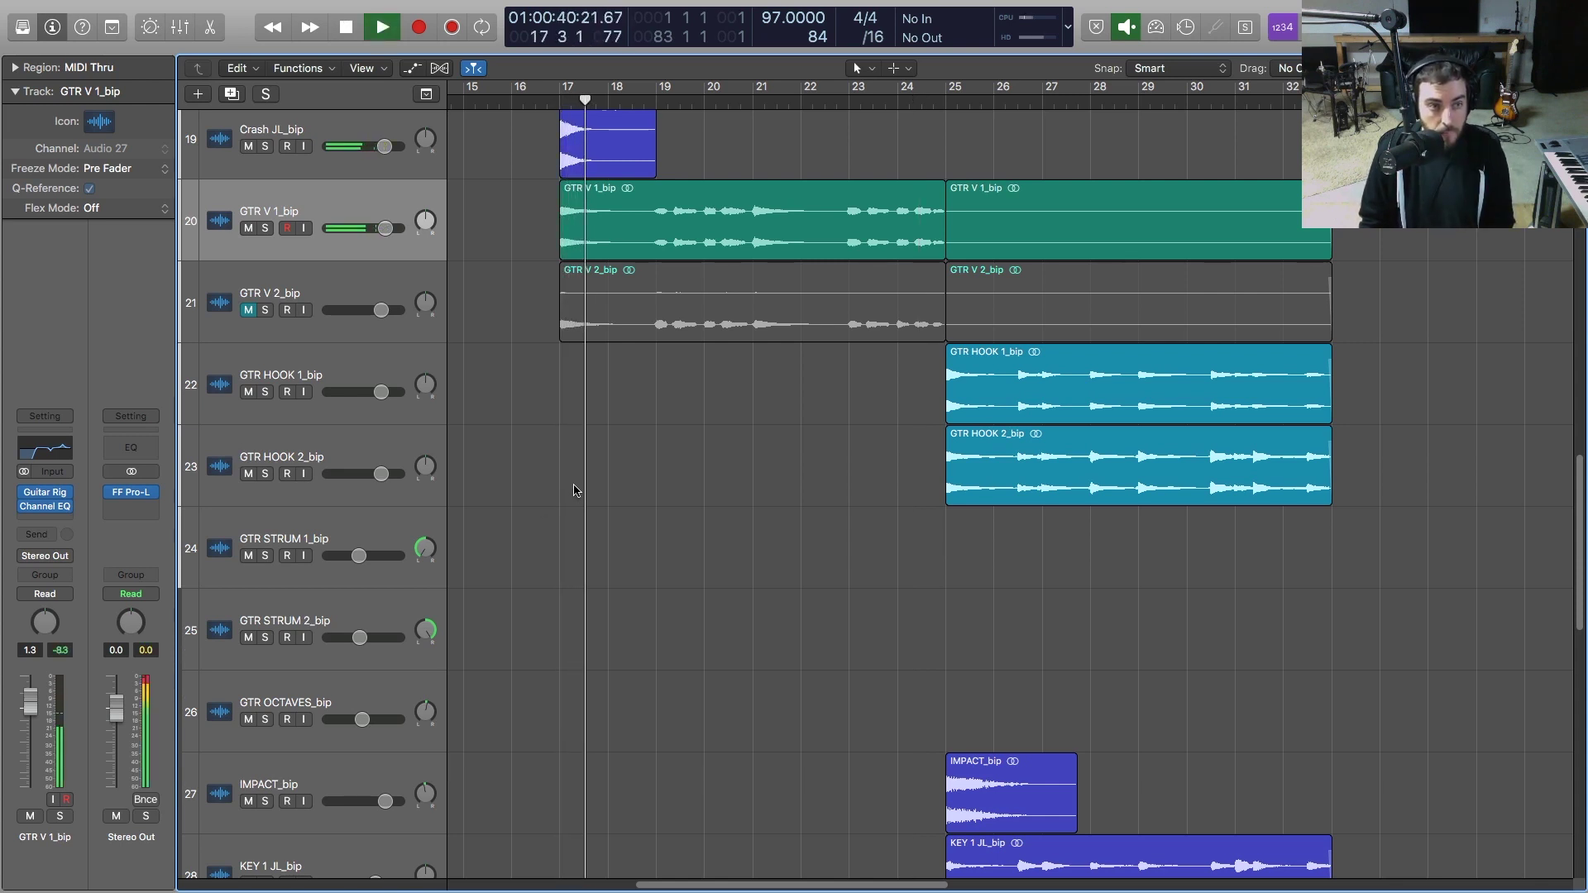
{"action": "left_click_drag", "start_coordinate": [33, 683], "coordinate": [33, 681]}
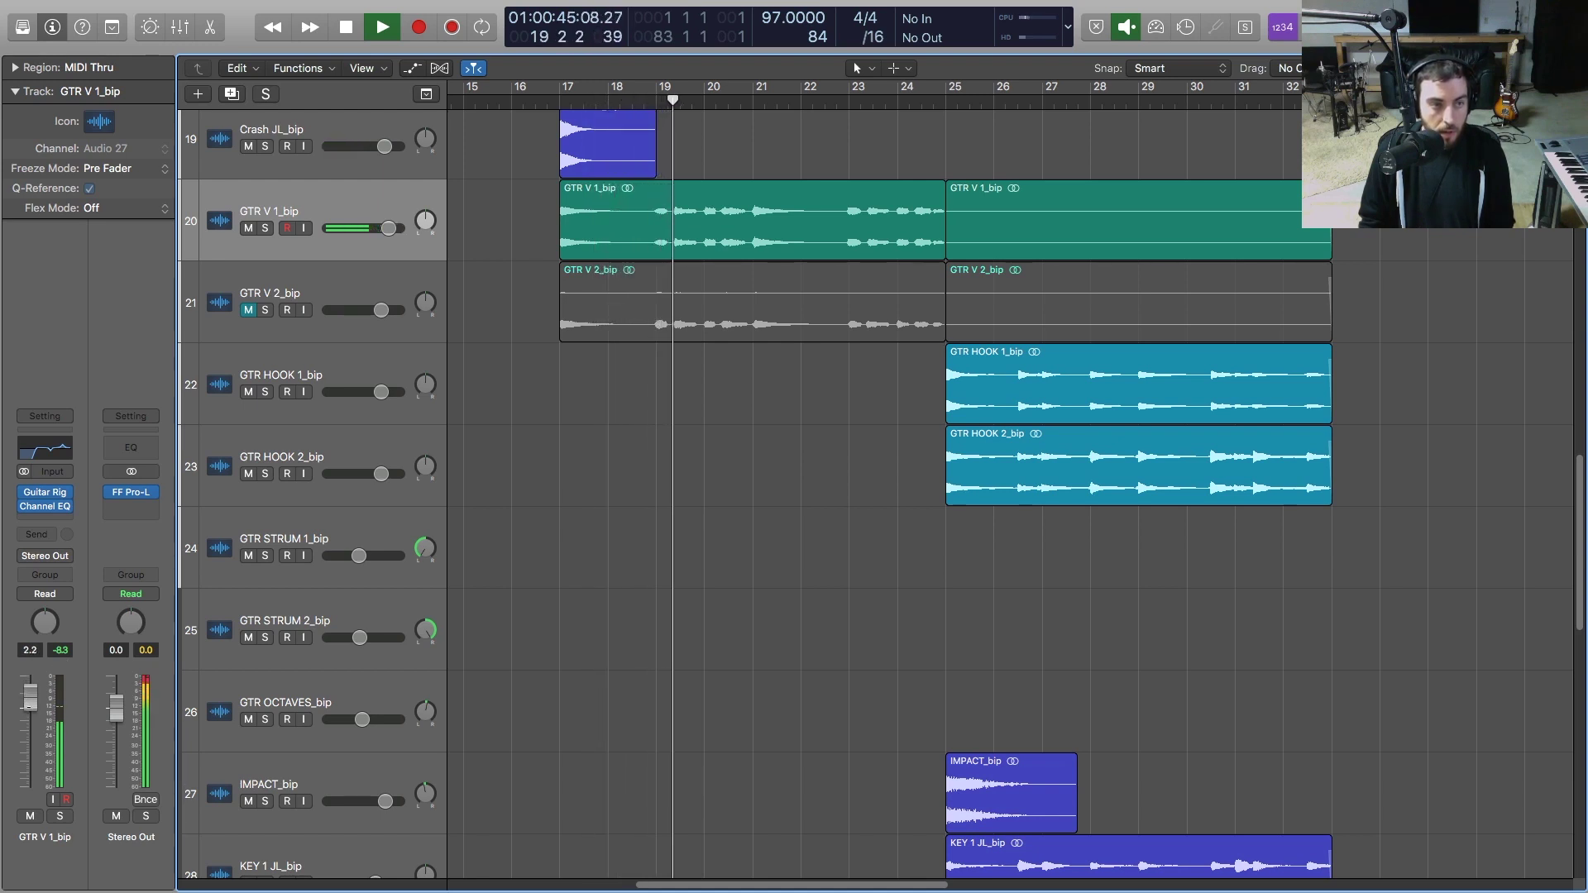
{"action": "left_click", "coordinate": [67, 520]}
{"action": "scroll", "coordinate": [79, 828], "scroll_direction": "down", "scroll_amount": 3}
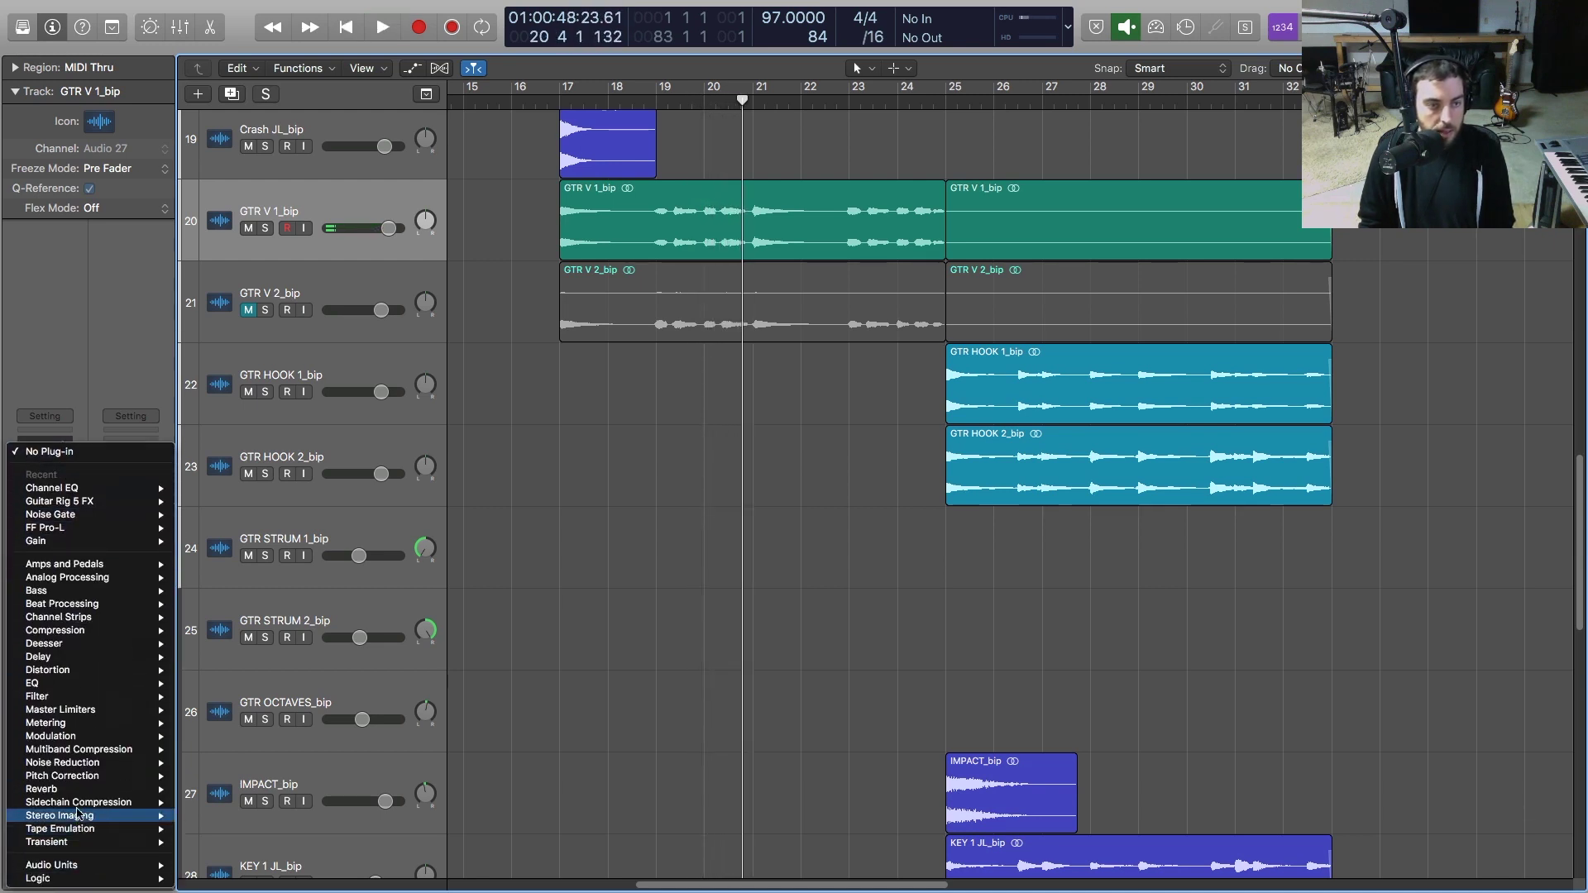
{"action": "mouse_move", "coordinate": [77, 792]}
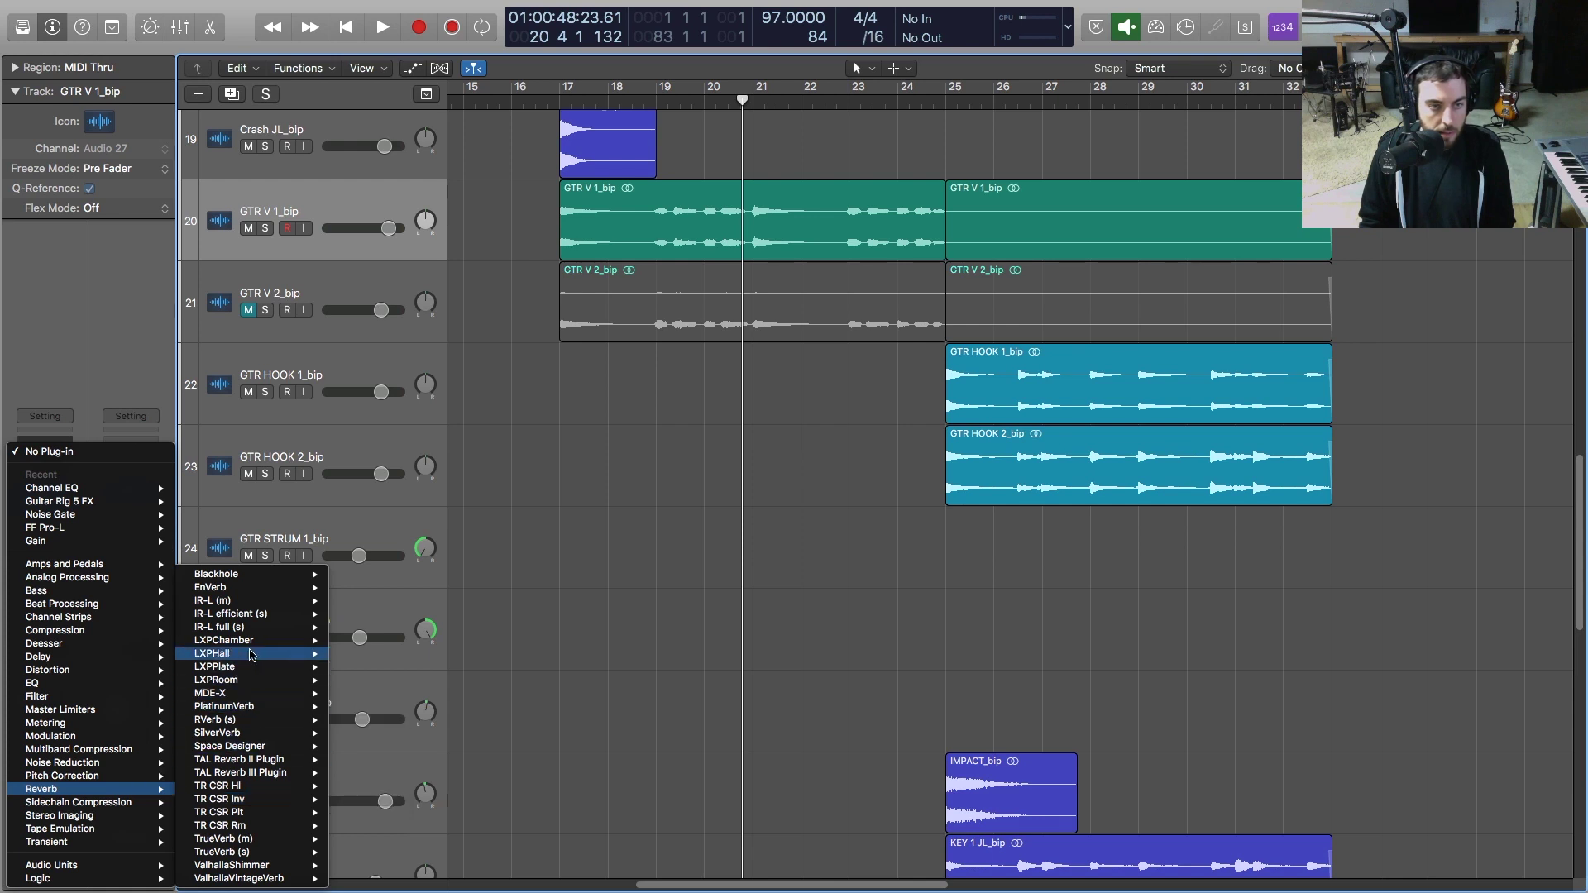
{"action": "mouse_move", "coordinate": [253, 644]}
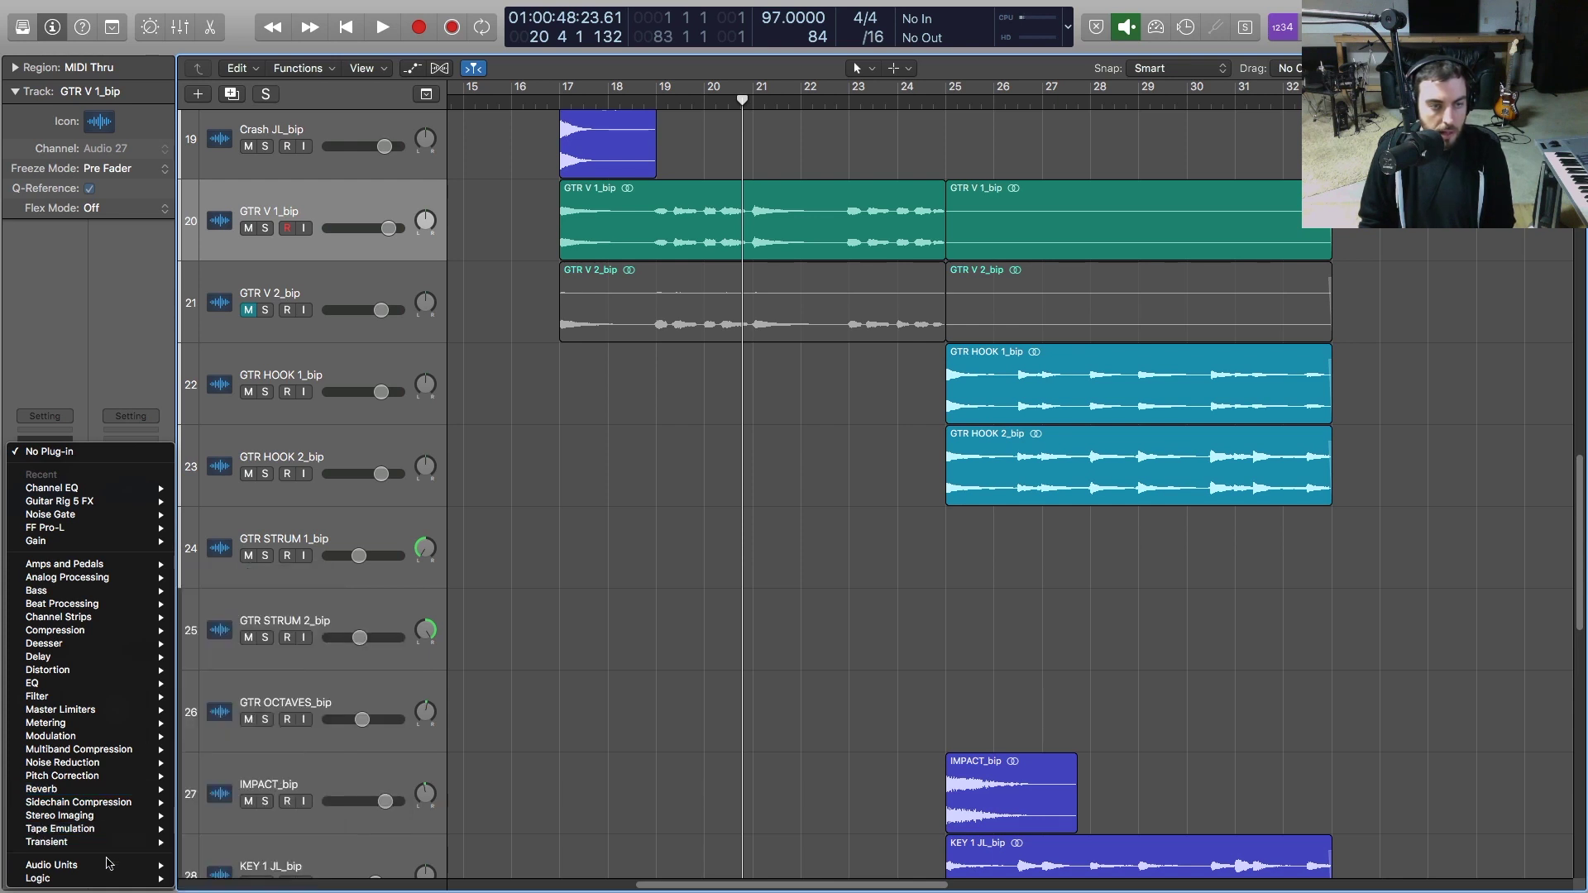
{"action": "mouse_move", "coordinate": [97, 881]}
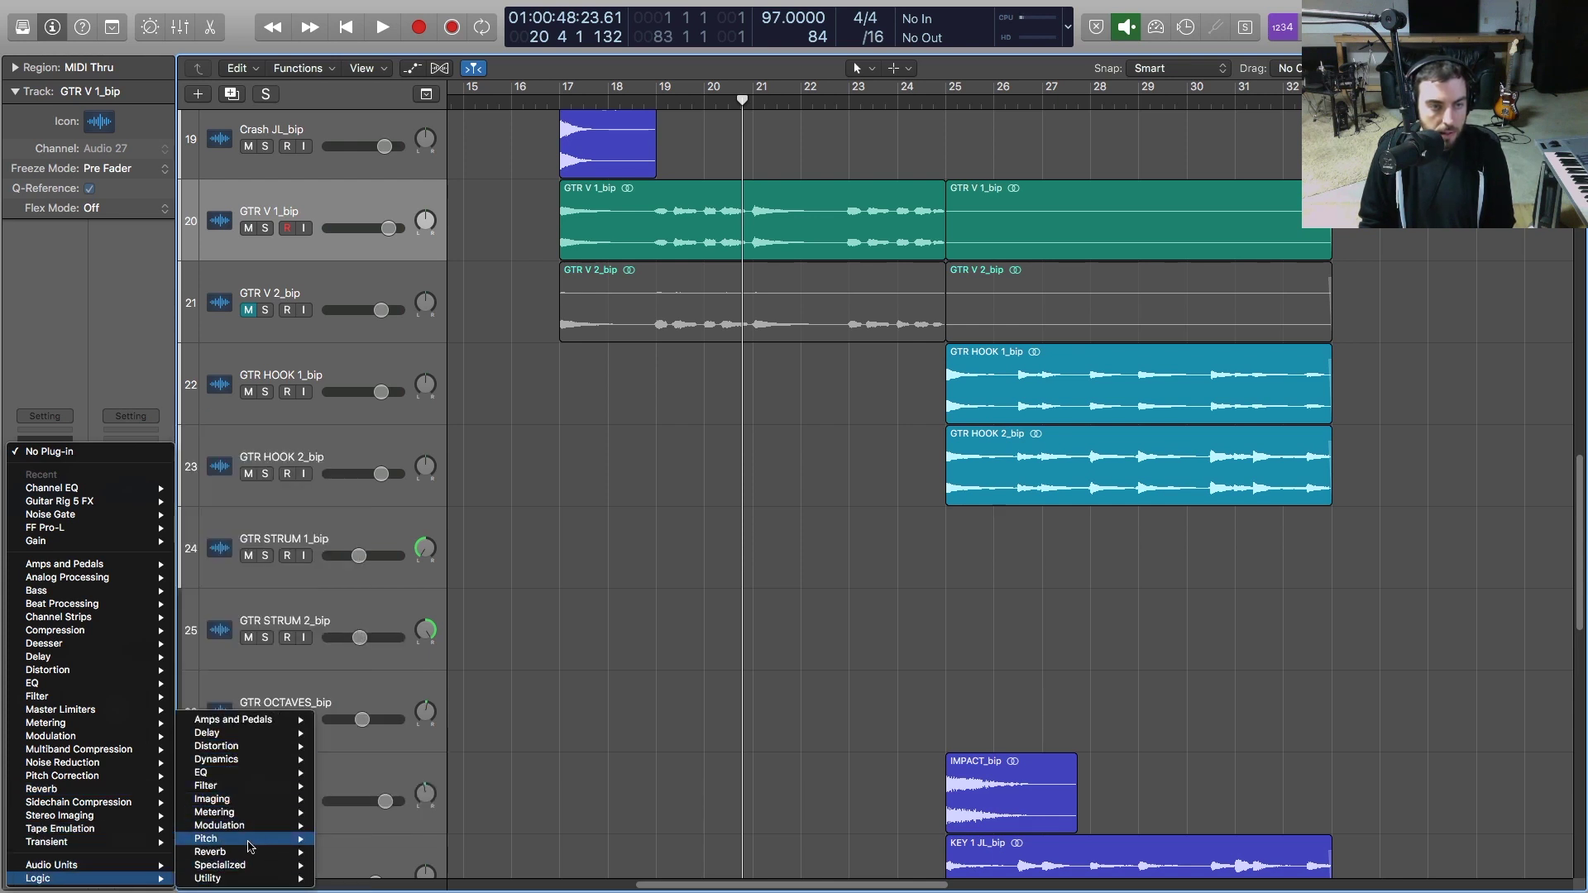
{"action": "mouse_move", "coordinate": [248, 852]}
{"action": "mouse_move", "coordinate": [379, 878]}
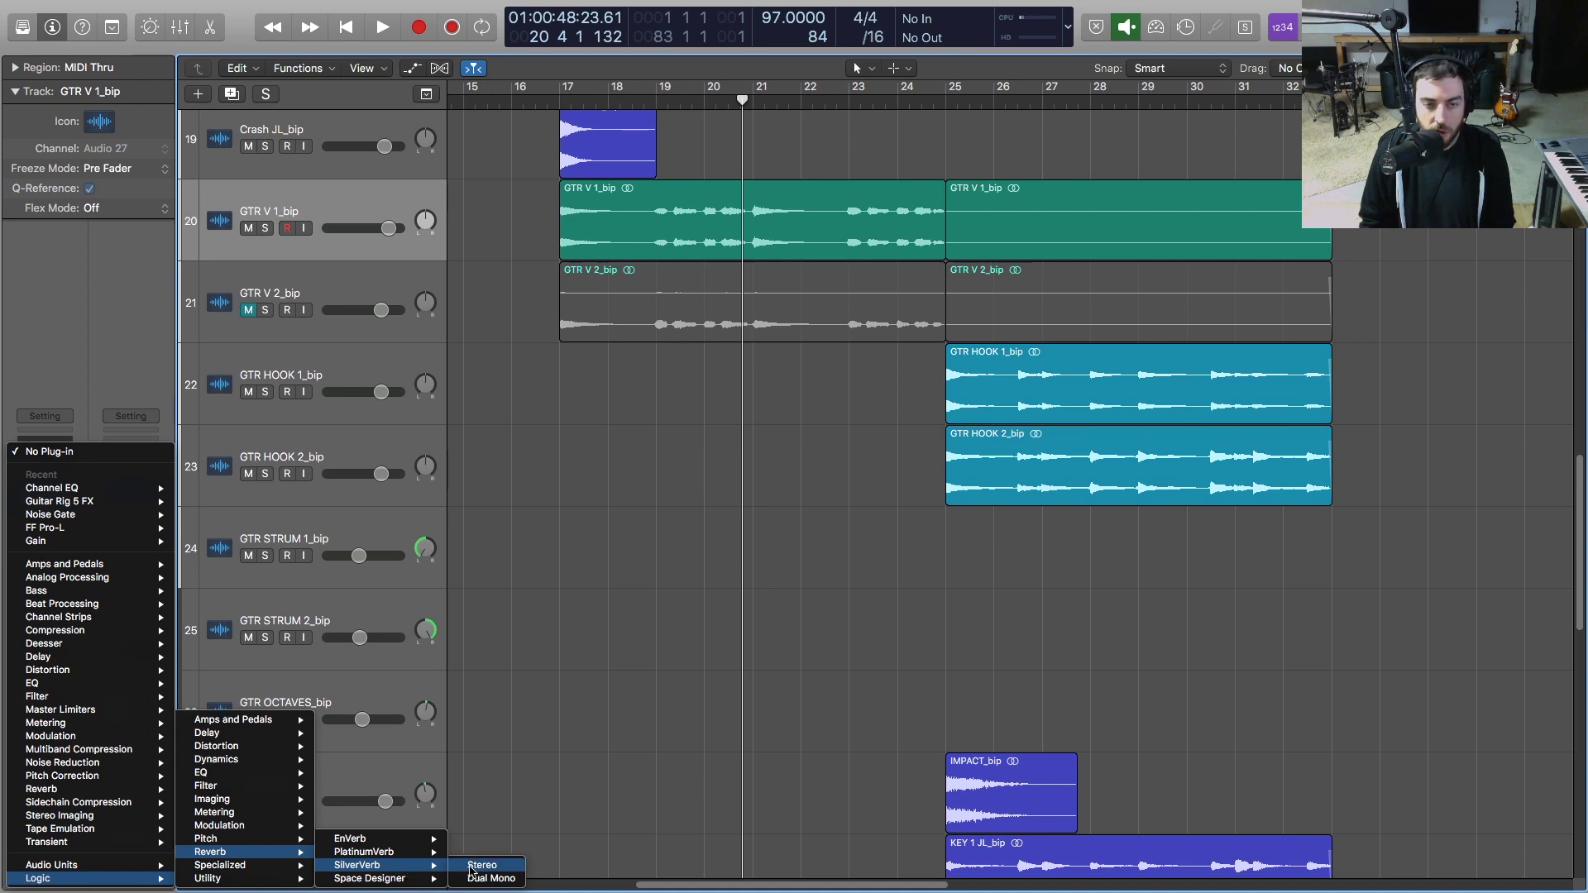
{"action": "left_click", "coordinate": [470, 868]}
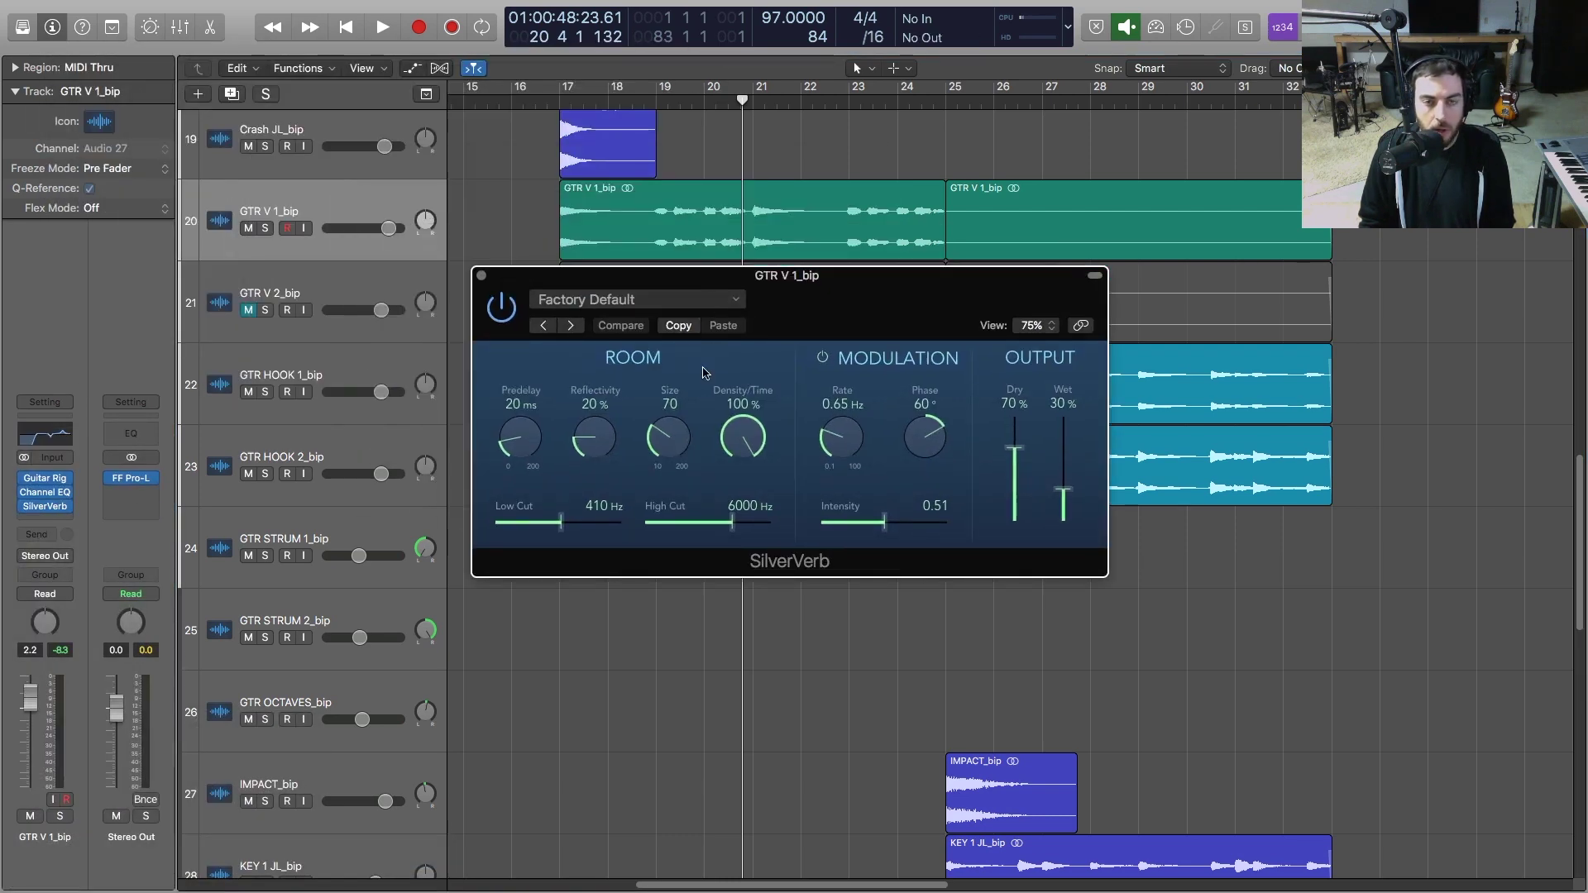
Set SilverVerb to Size 110, Low Cut 550 Hz, High Cut 7300 Hz and Wet 37%
{"action": "key", "text": "space"}
{"action": "left_click_drag", "start_coordinate": [667, 437], "coordinate": [669, 407]}
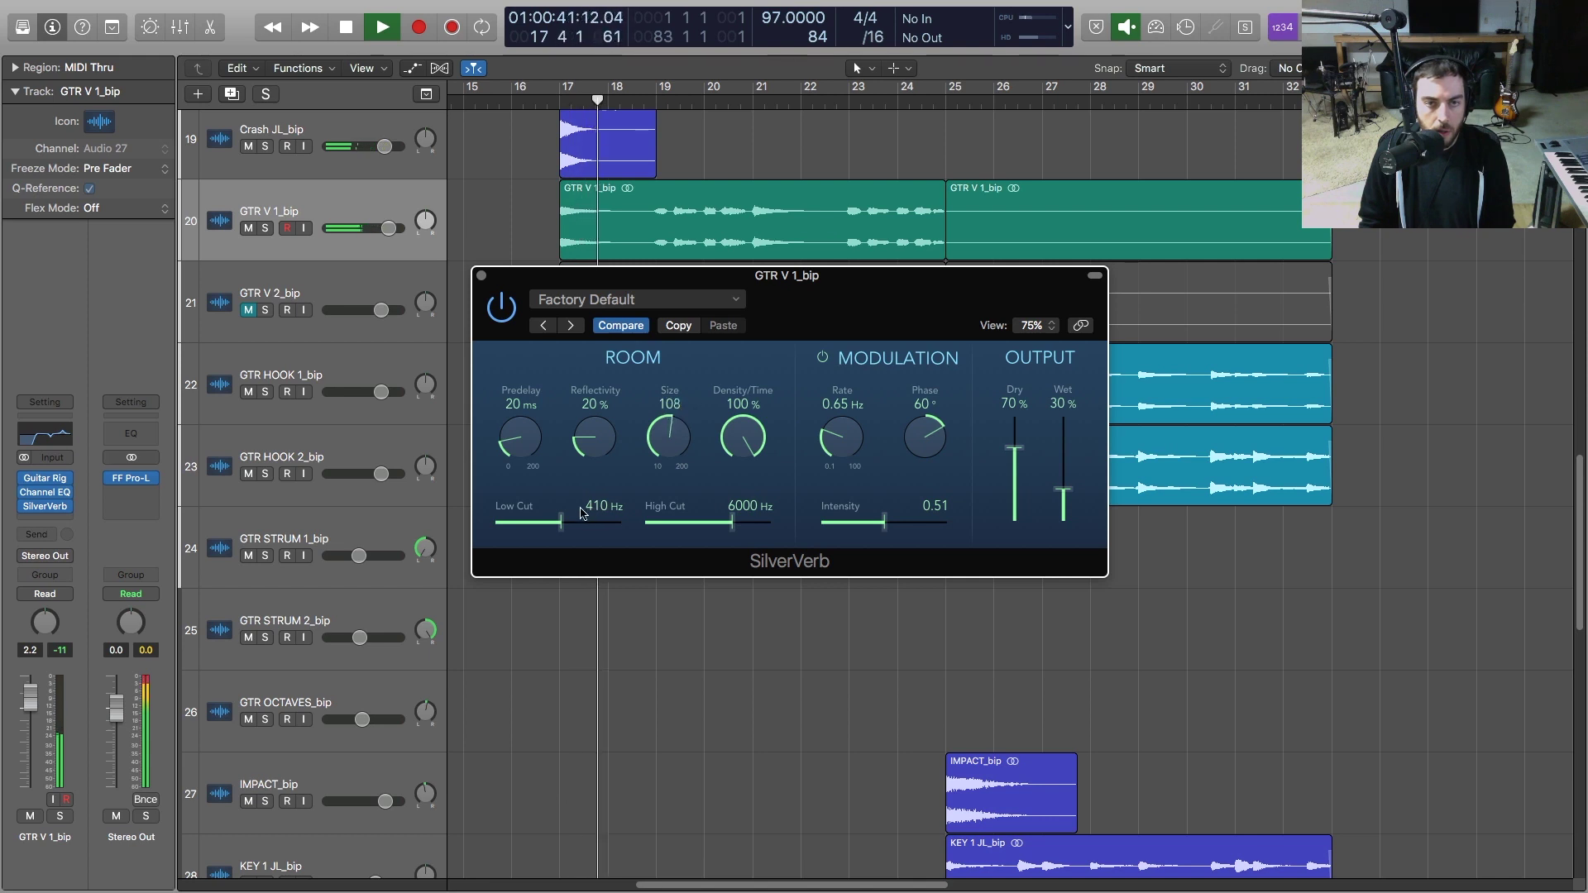
{"action": "left_click_drag", "start_coordinate": [581, 513], "coordinate": [585, 495]}
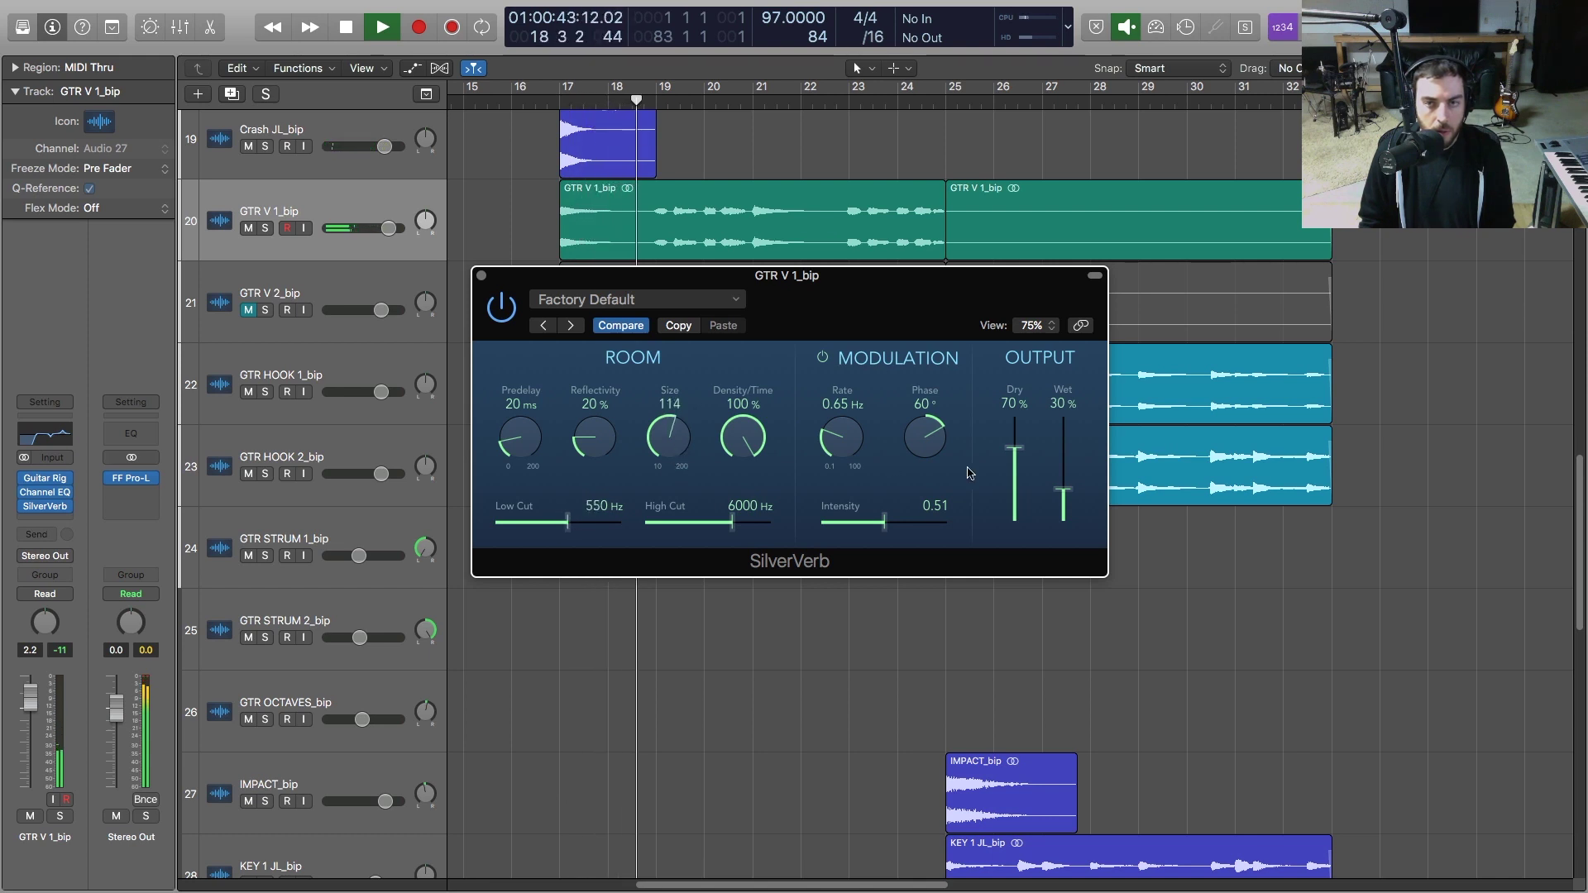
{"action": "left_click_drag", "start_coordinate": [1064, 492], "coordinate": [1070, 484]}
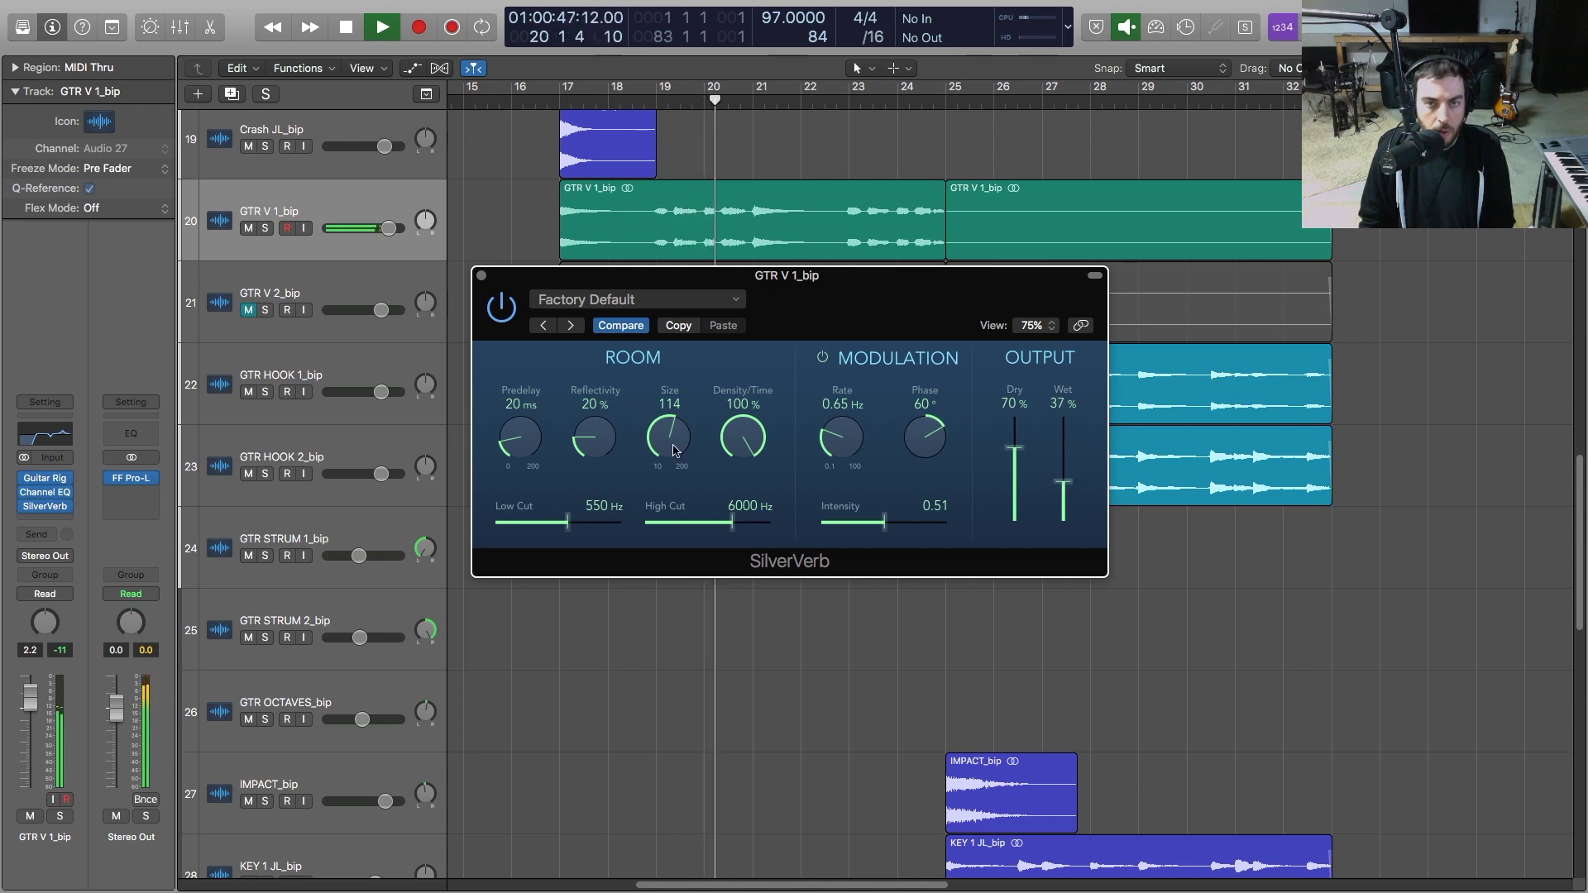
{"action": "left_click_drag", "start_coordinate": [675, 450], "coordinate": [675, 458]}
{"action": "left_click_drag", "start_coordinate": [732, 522], "coordinate": [741, 527]}
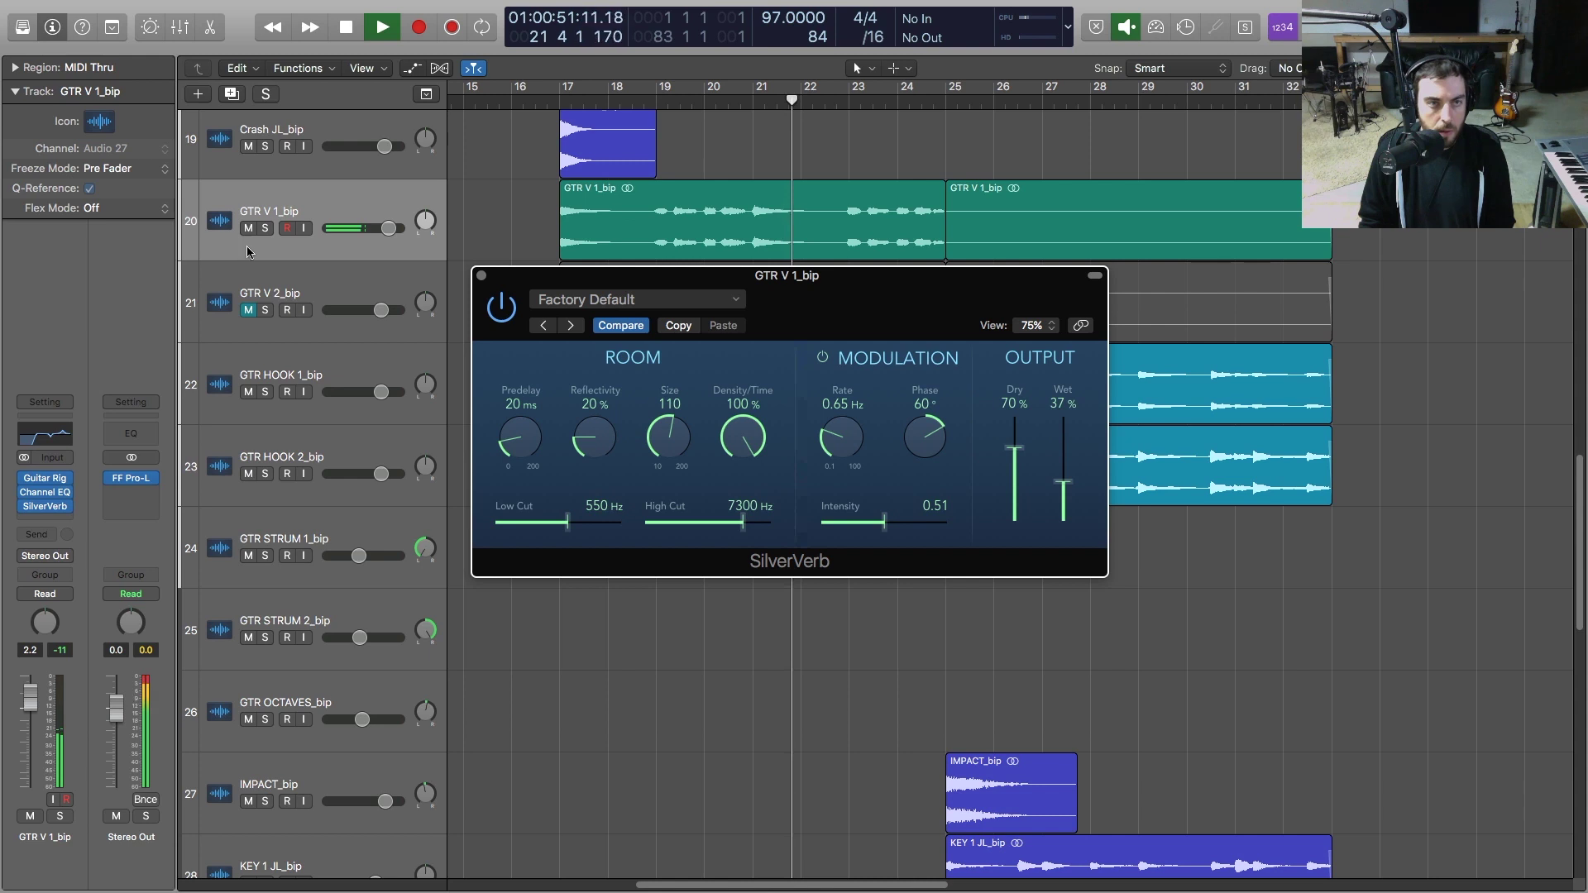
{"action": "left_click", "coordinate": [265, 227]}
{"action": "left_click_drag", "start_coordinate": [543, 290], "coordinate": [561, 370]}
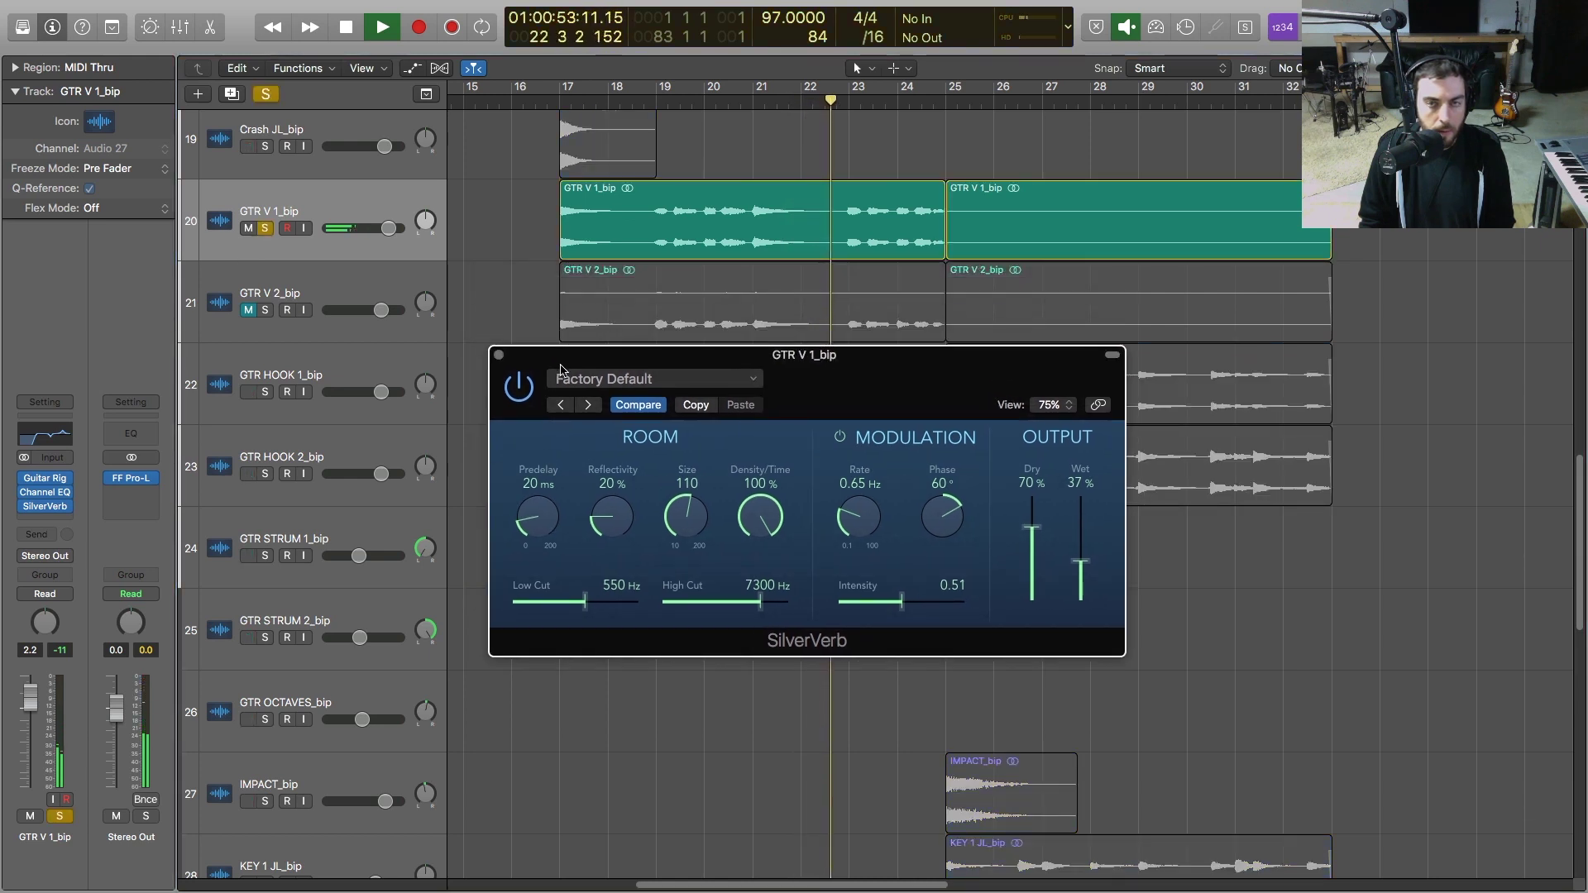
{"action": "left_click", "coordinate": [498, 355]}
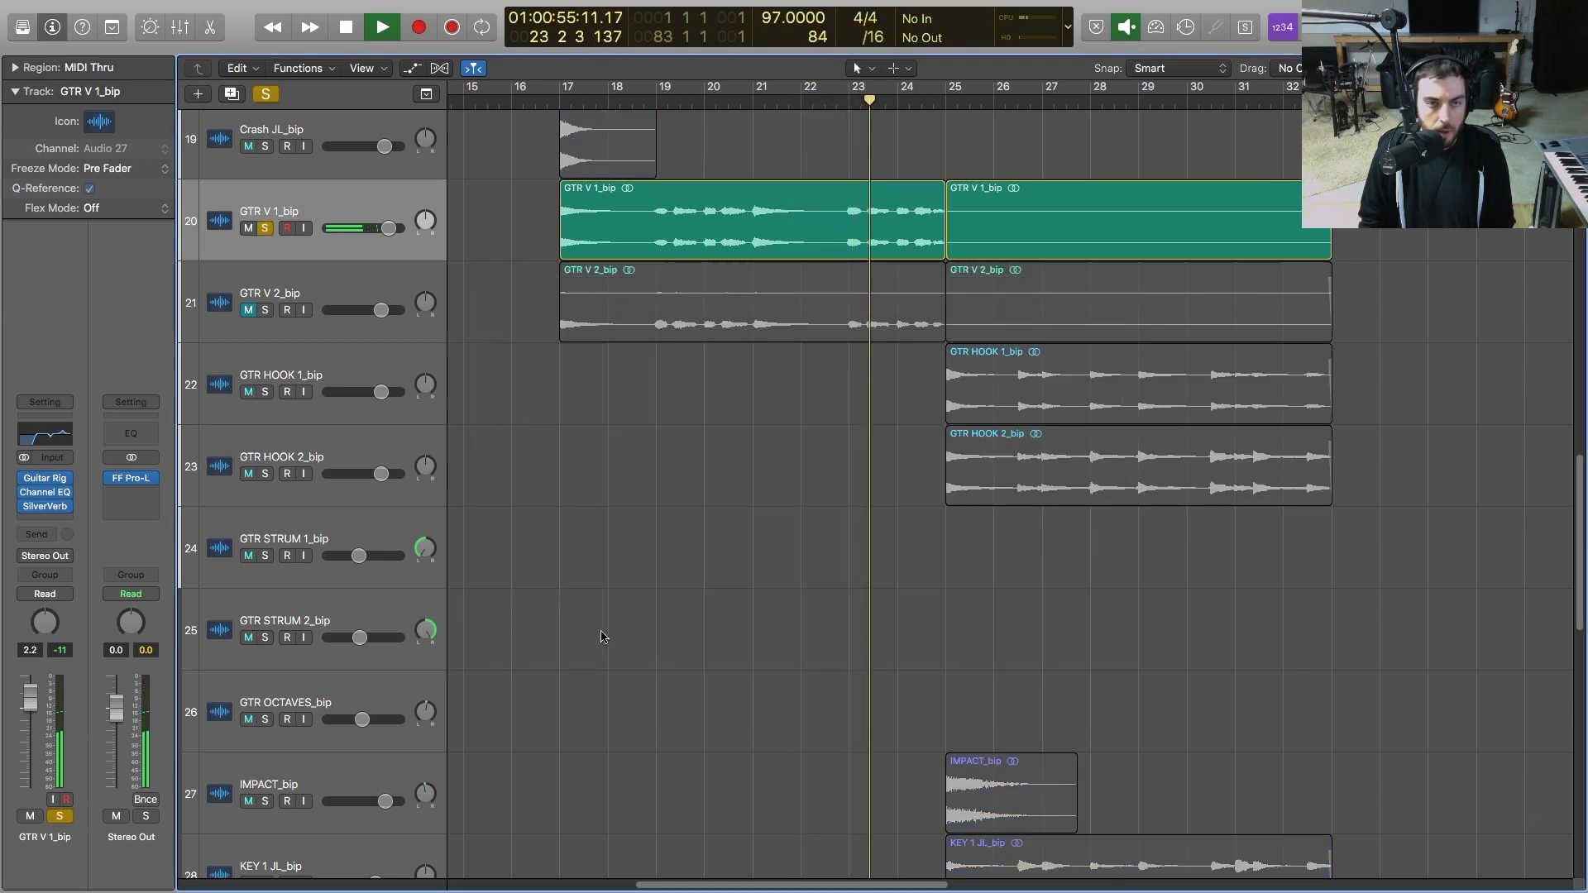
{"action": "key", "text": "space"}
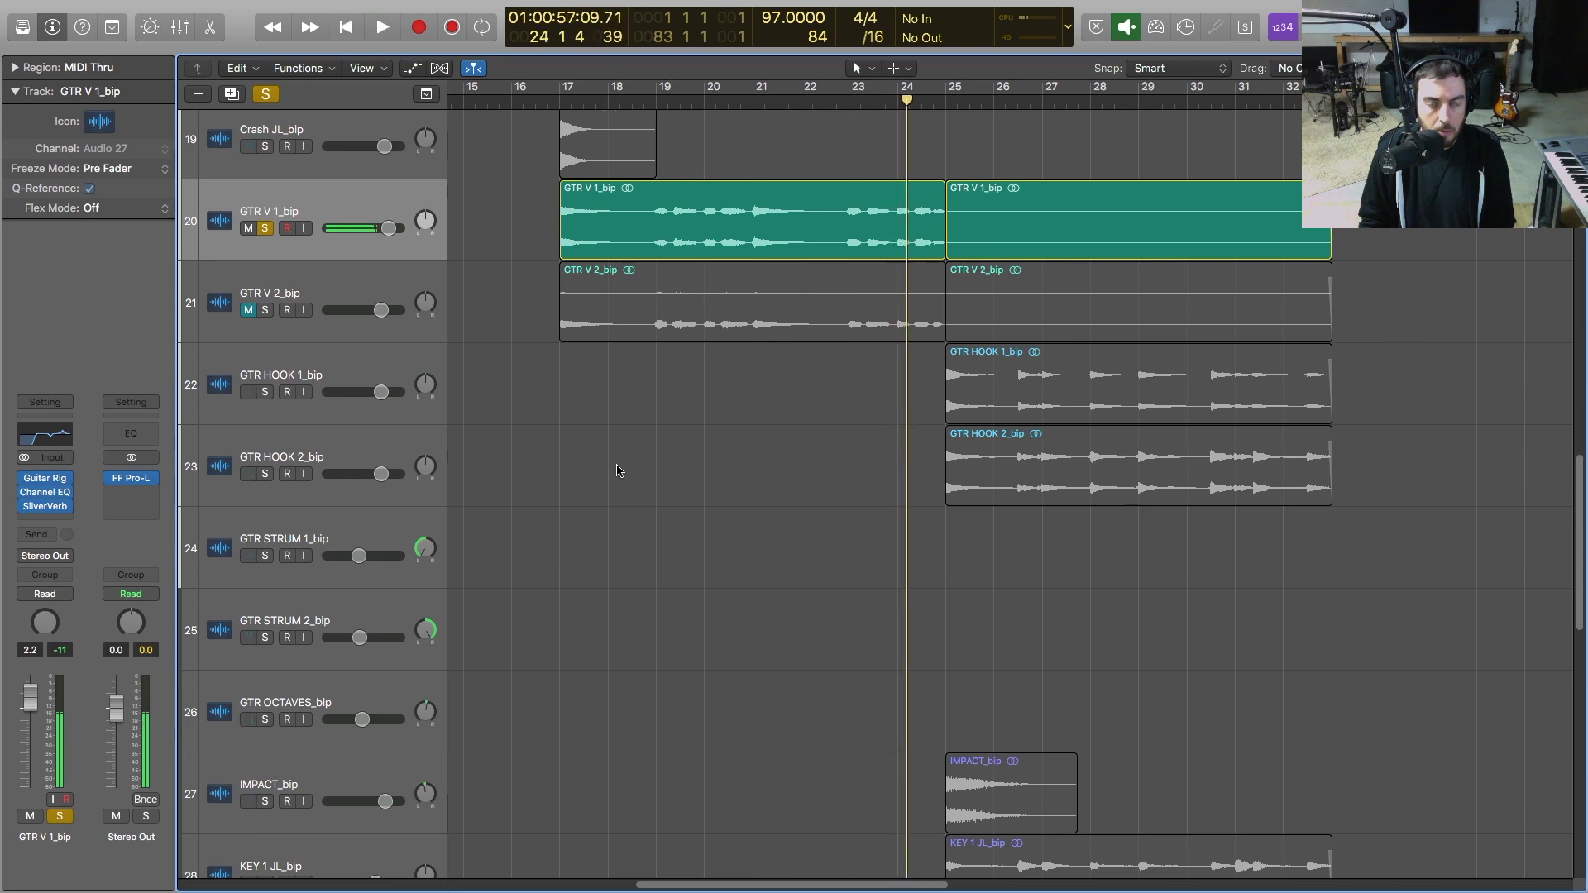
In the Mixer, copy the Guitar Rig, Channel EQ and SilverVerb inserts onto GTR V 2_bip
{"action": "key", "text": "x"}
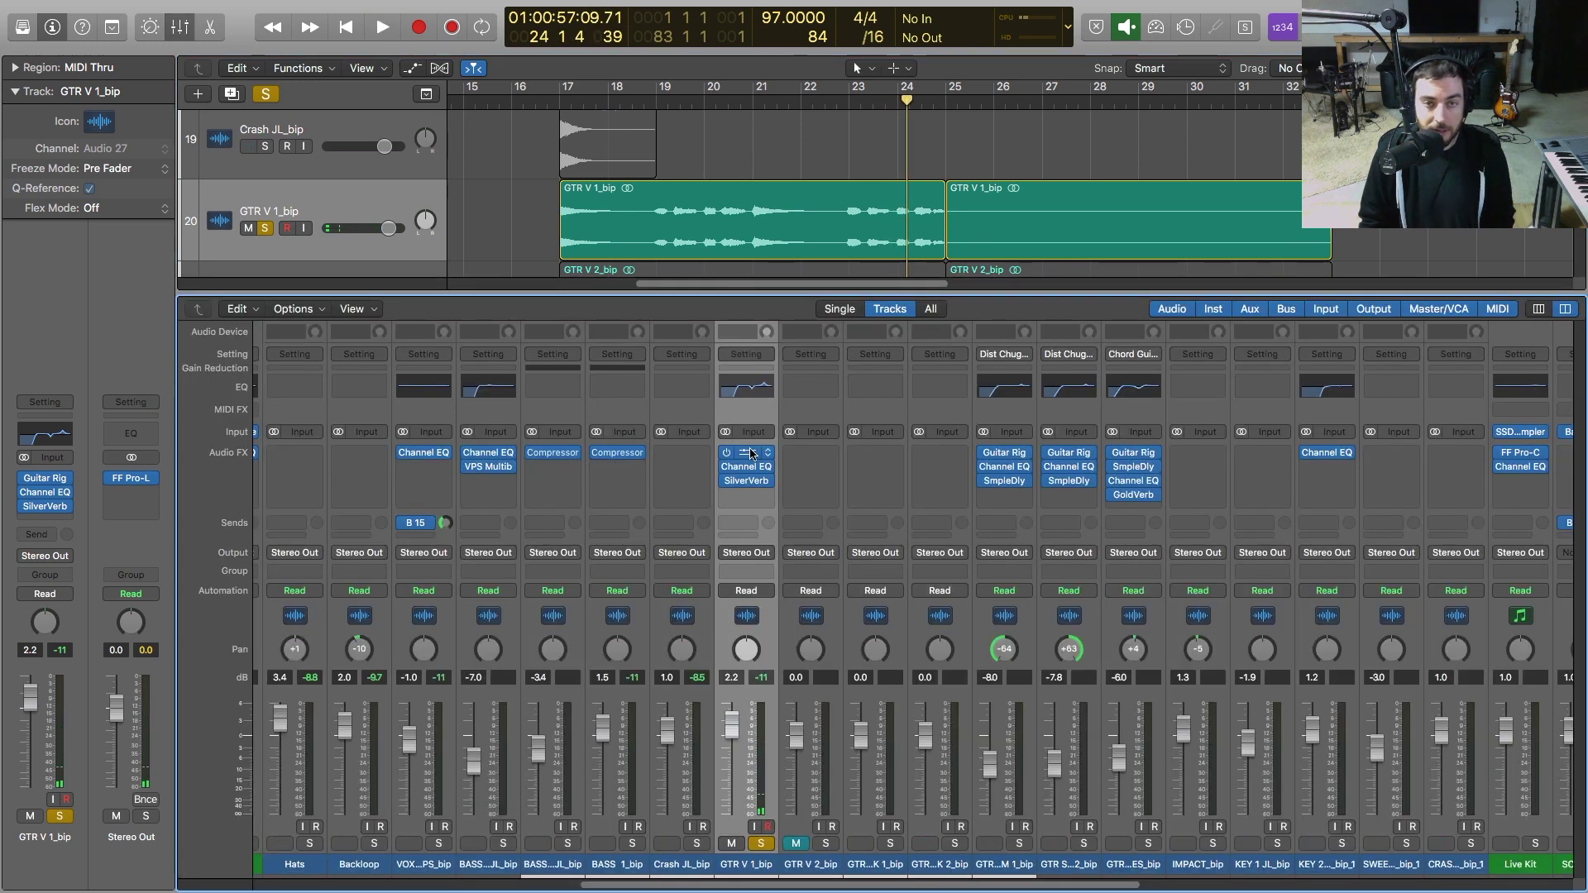
{"action": "left_click_drag", "start_coordinate": [751, 453], "coordinate": [815, 455]}
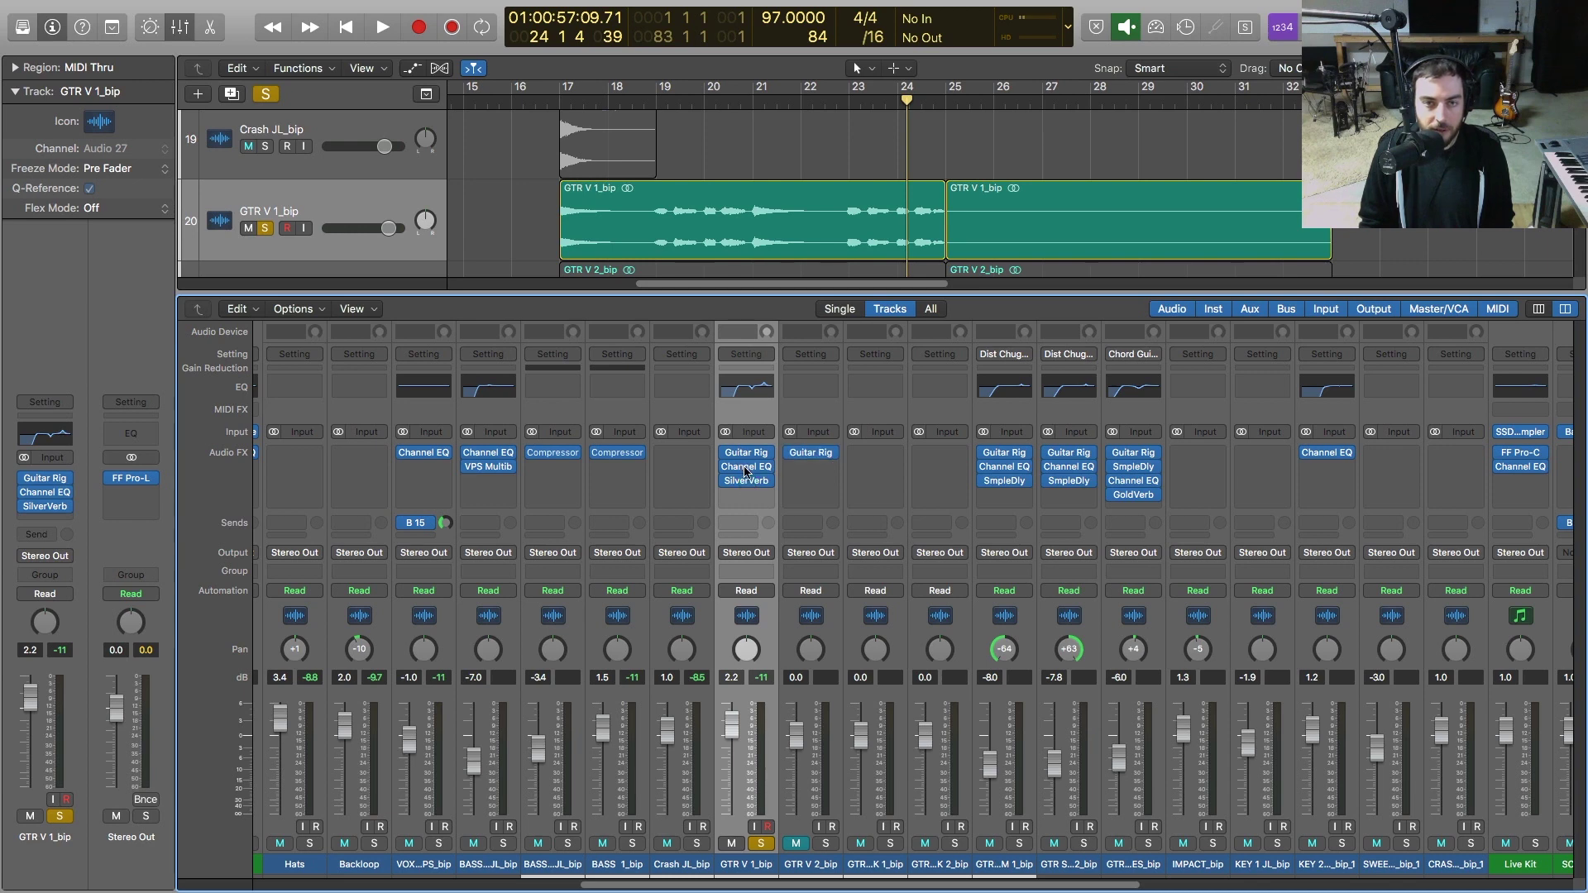
{"action": "left_click_drag", "start_coordinate": [744, 467], "coordinate": [807, 488]}
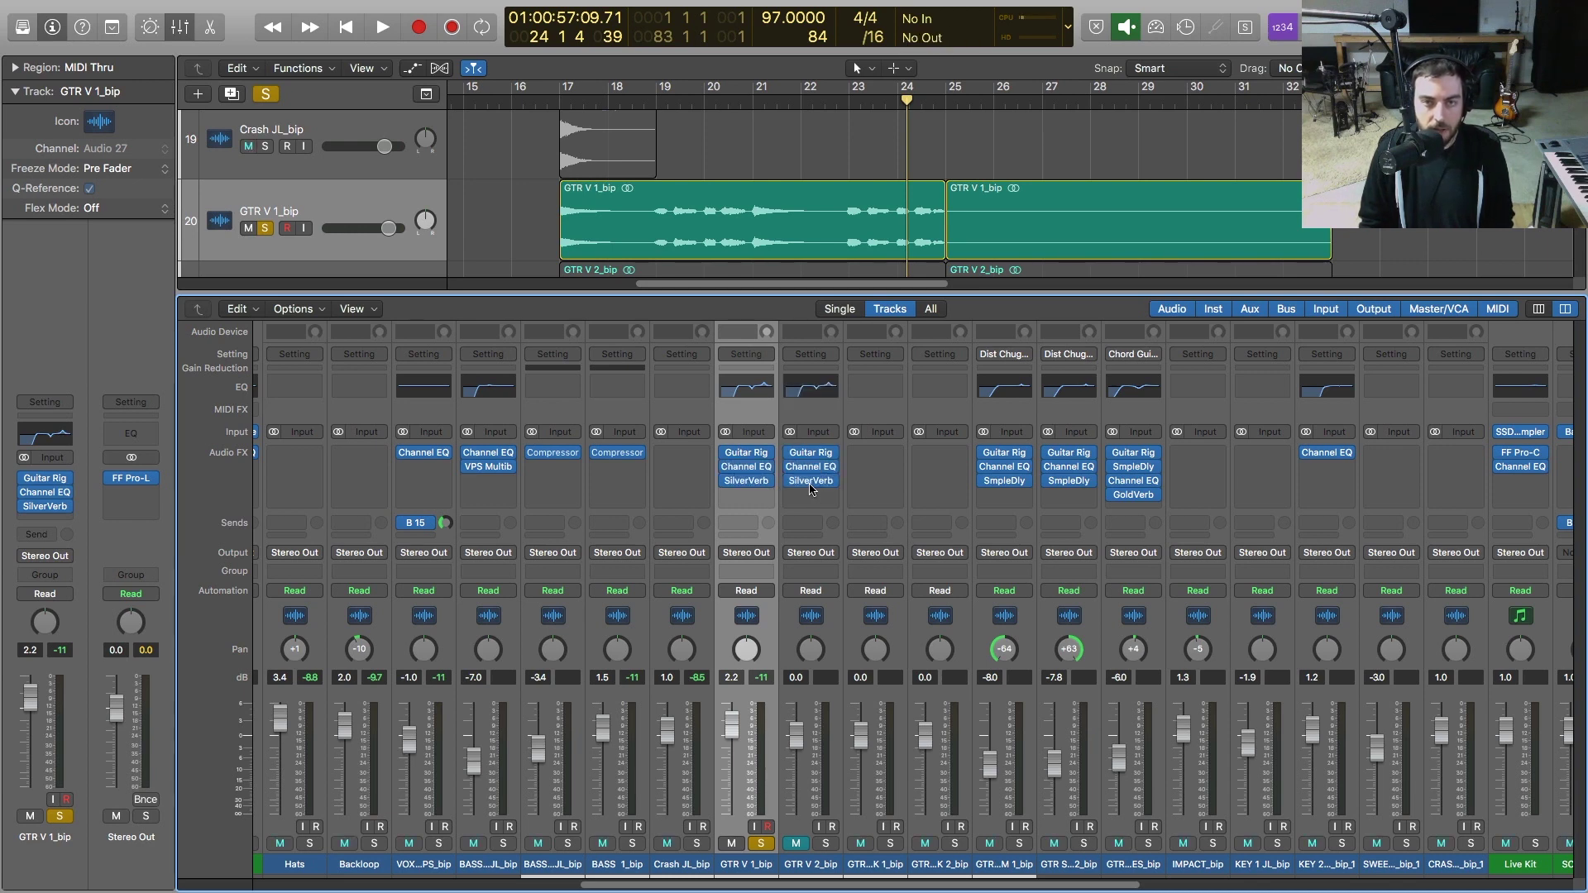
Pan GTR V 1_bip toward the left and GTR V 2_bip to +30 right
{"action": "left_click", "coordinate": [776, 850], "text": "shift"}
{"action": "key", "text": "shift+space"}
{"action": "key", "text": "x"}
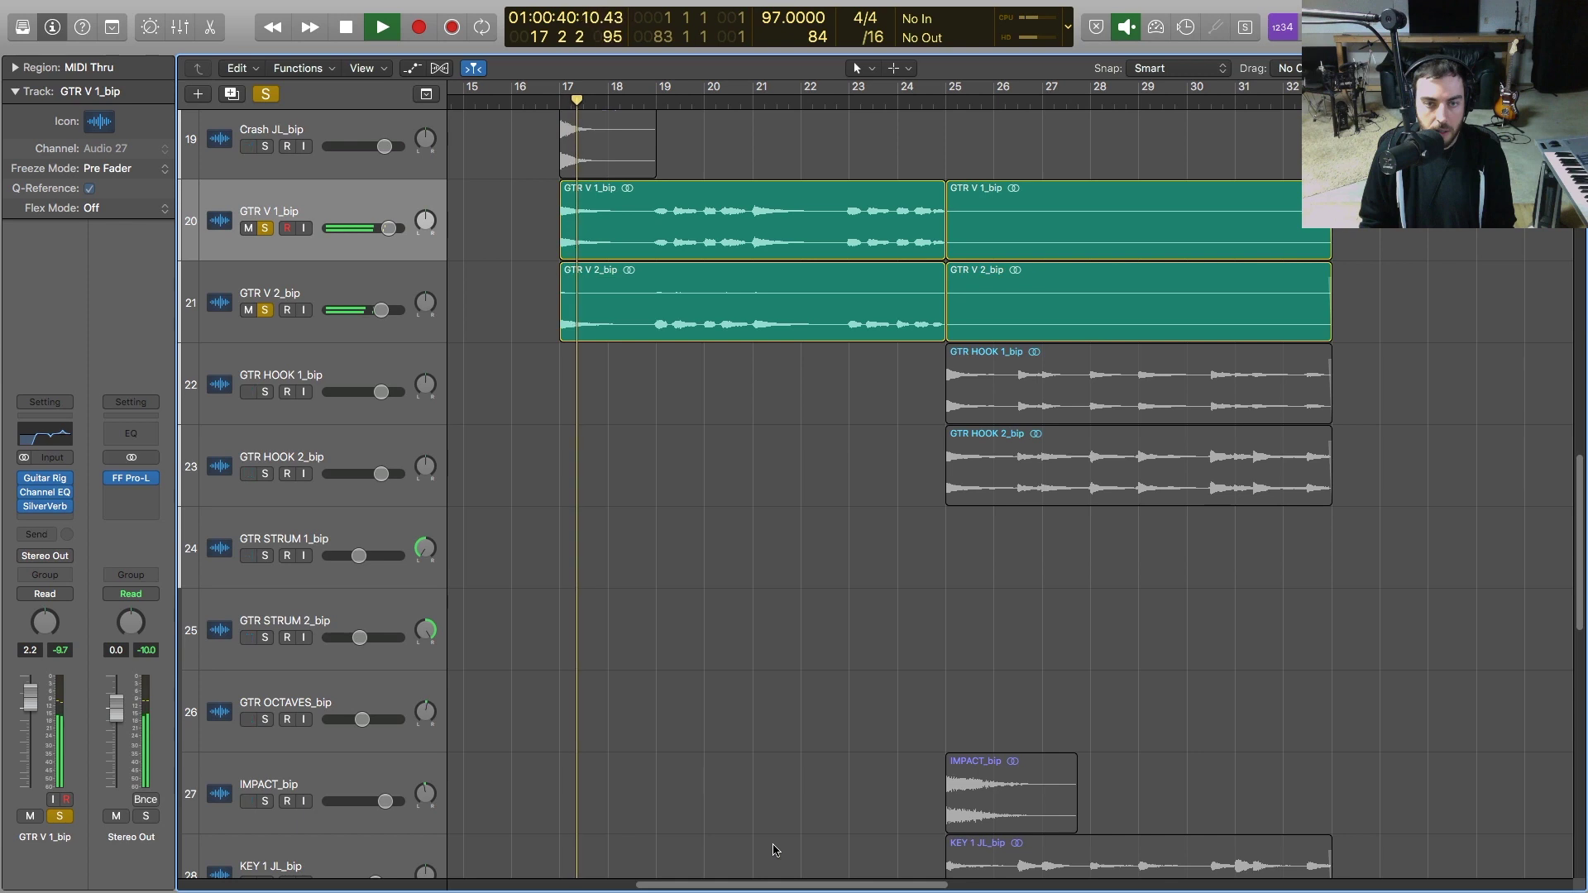
{"action": "key", "text": "space"}
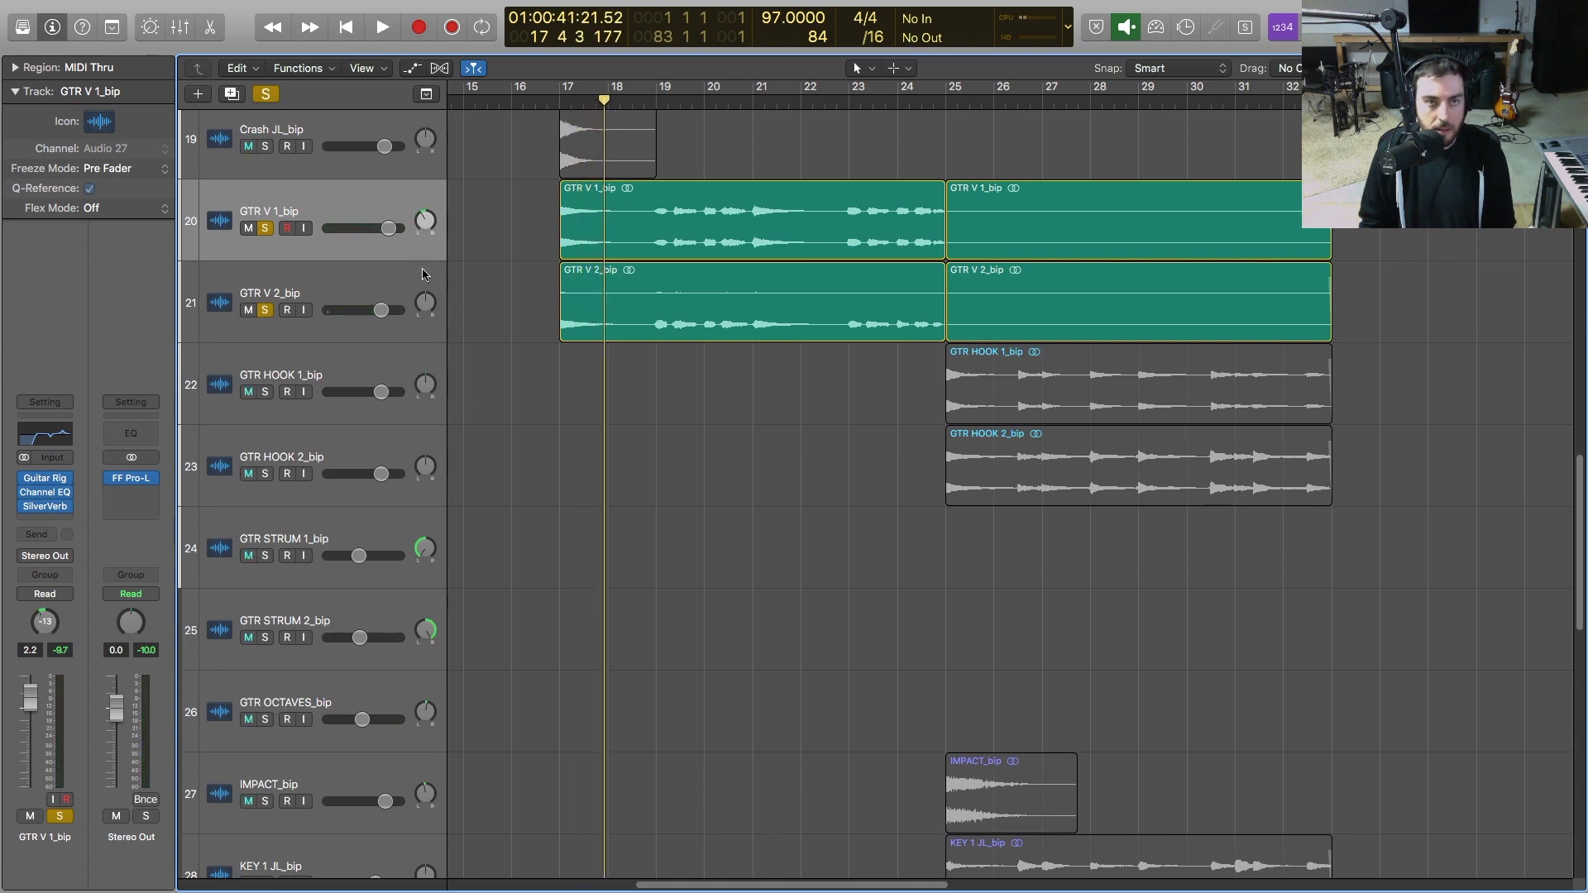
{"action": "left_click", "coordinate": [420, 232]}
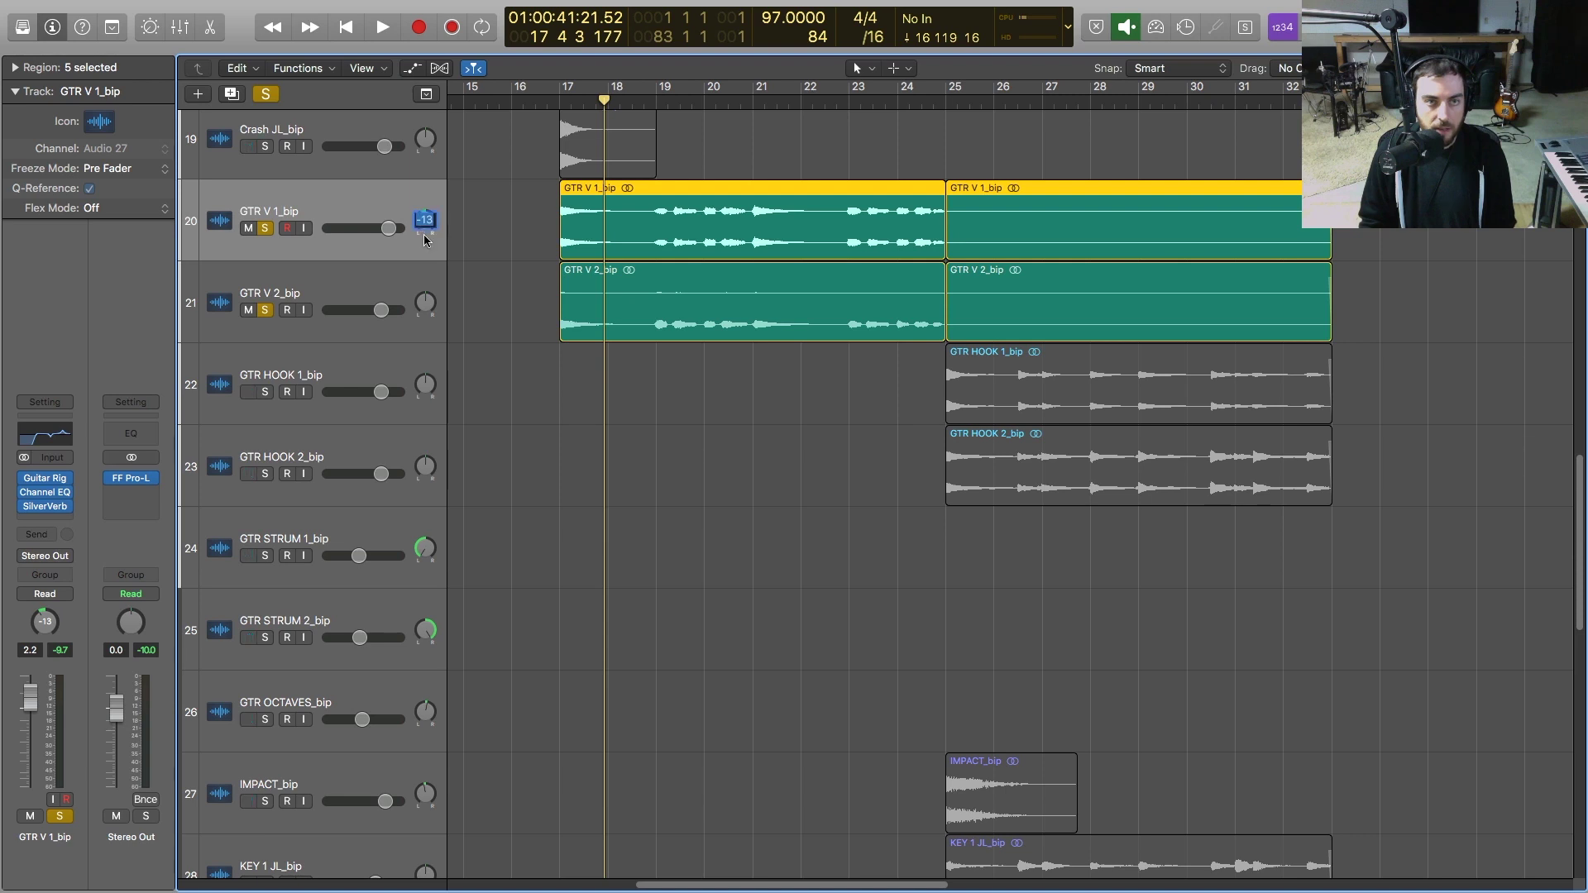
{"action": "double_click", "coordinate": [425, 303]}
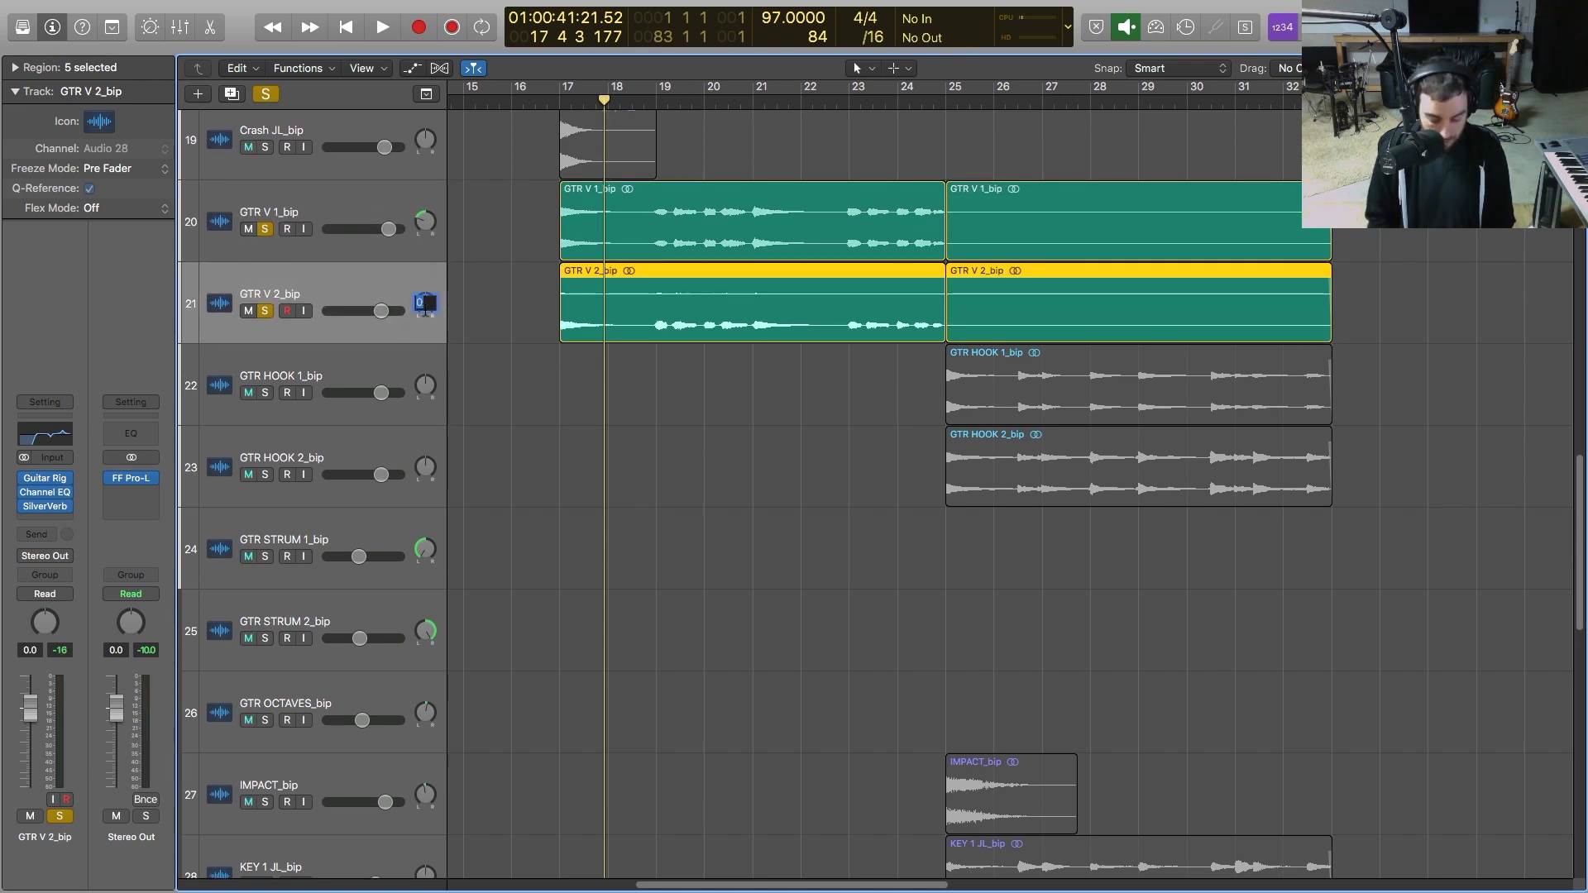
{"action": "left_click", "coordinate": [630, 422]}
Audition the panned guitars, then unsolo GTR V 1_bip and GTR V 2_bip and show the mixer
{"action": "key", "text": "space"}
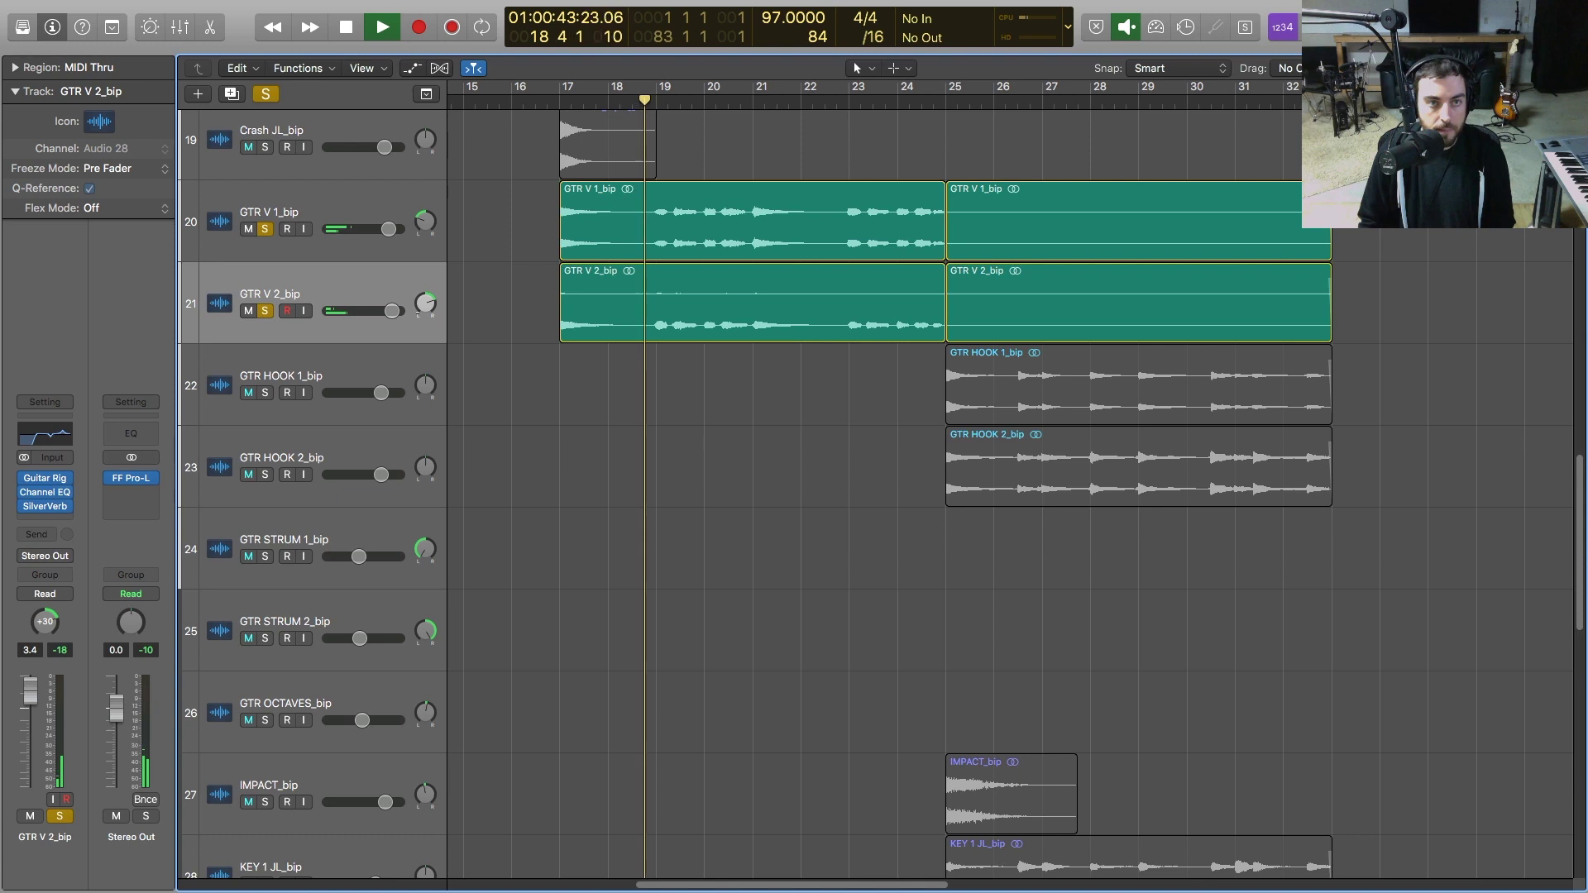
{"action": "key", "text": "space"}
{"action": "left_click", "coordinate": [265, 229]}
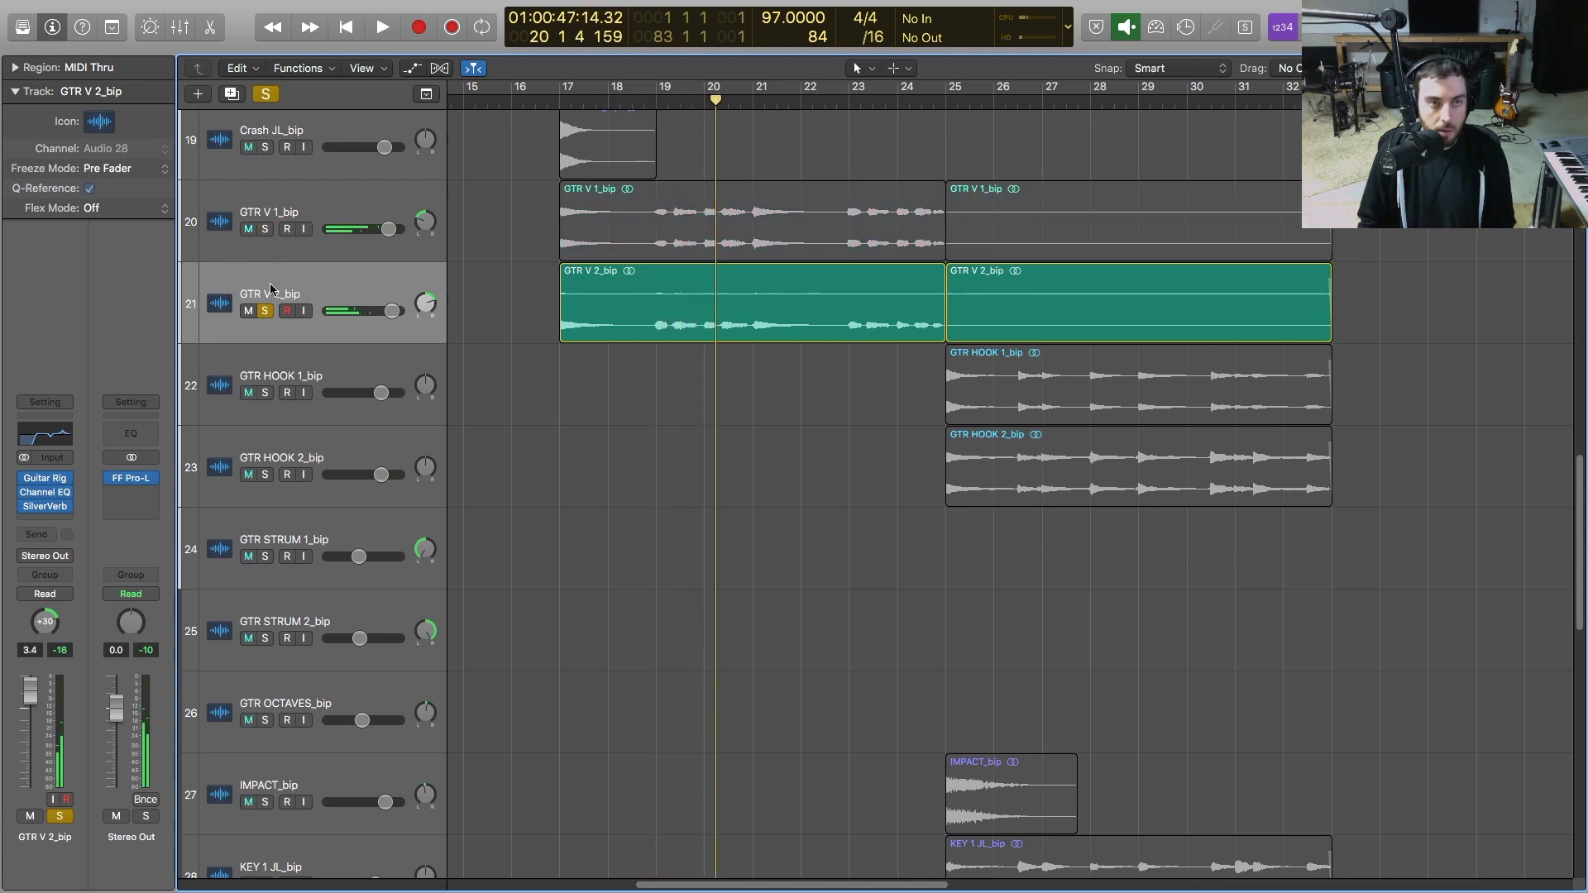
{"action": "left_click", "coordinate": [266, 313]}
{"action": "key", "text": "space"}
{"action": "key", "text": "x"}
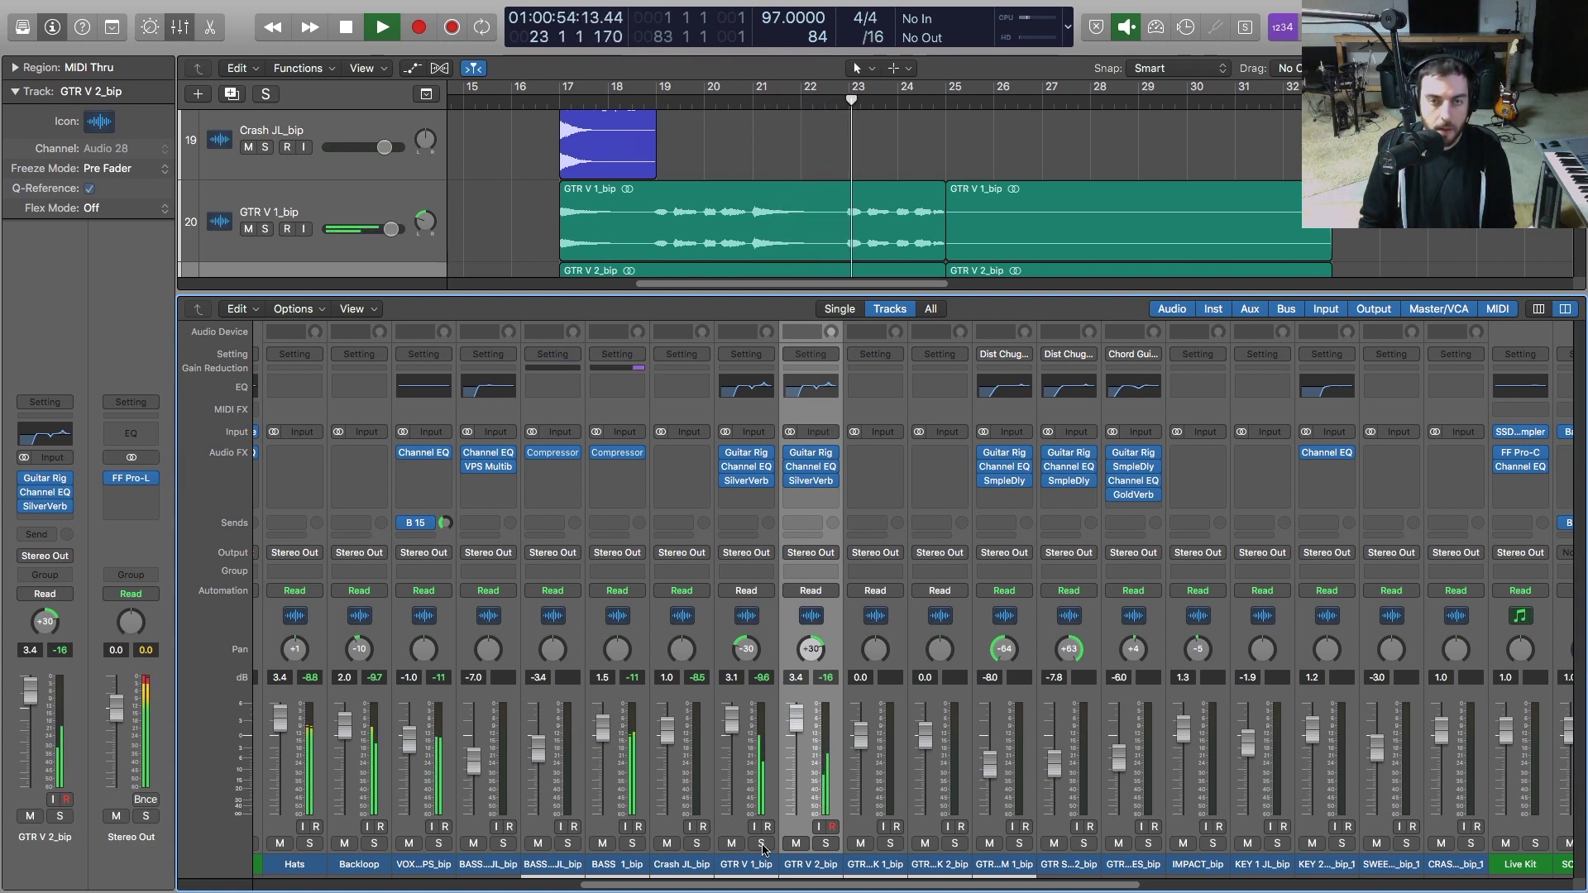
Insert a stereo FF Timeless 2 delay on GTR V 1_bip and turn its wet level down
{"action": "key", "text": "space"}
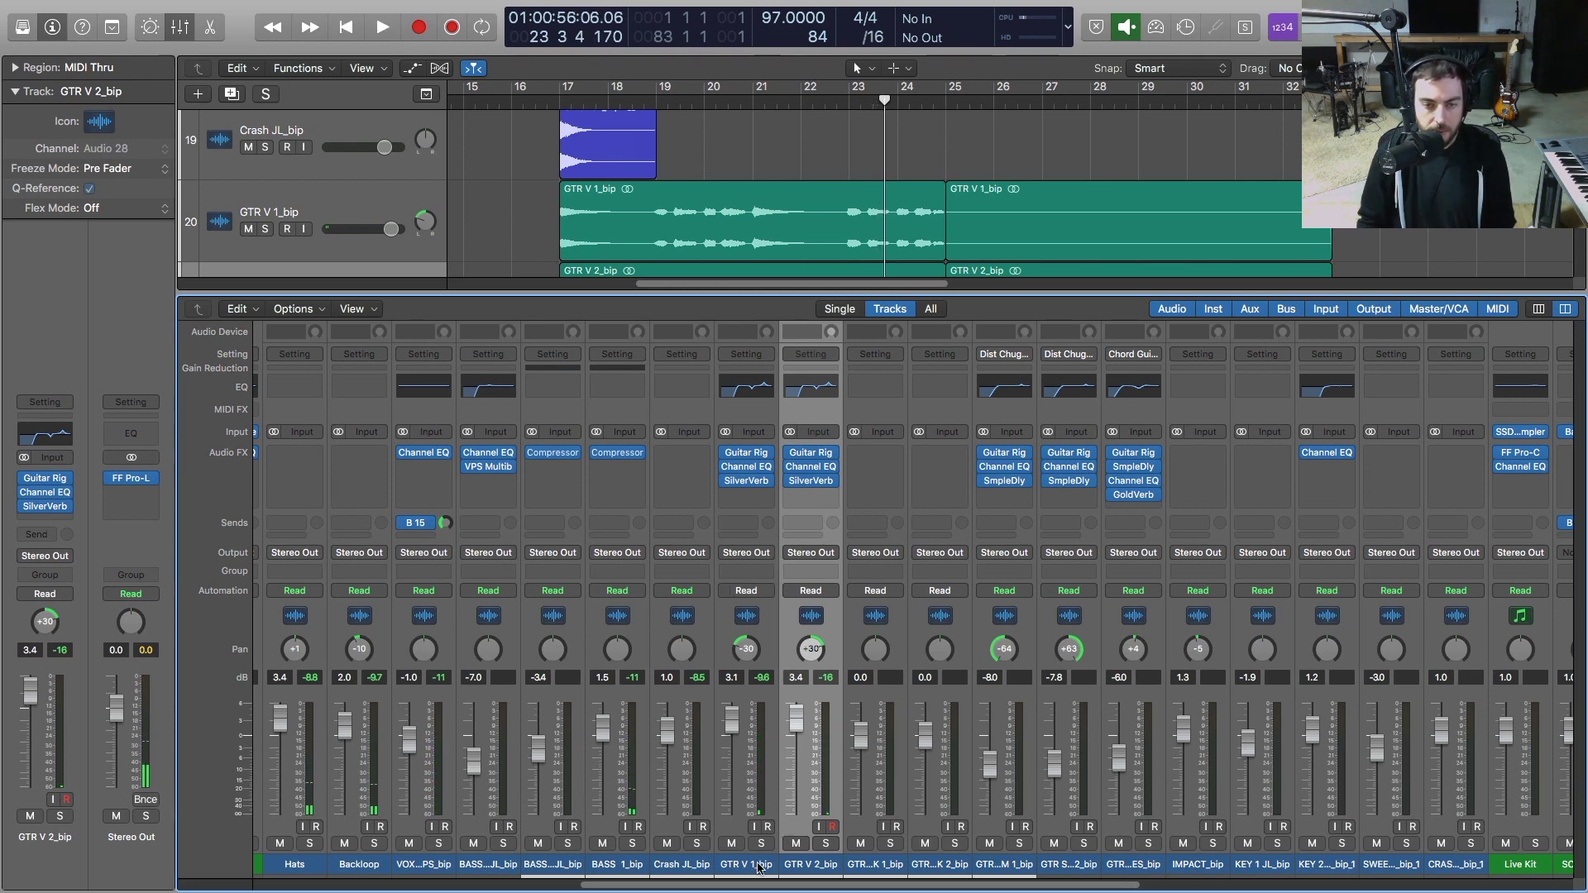
{"action": "left_click", "coordinate": [775, 495]}
{"action": "mouse_move", "coordinate": [770, 803]}
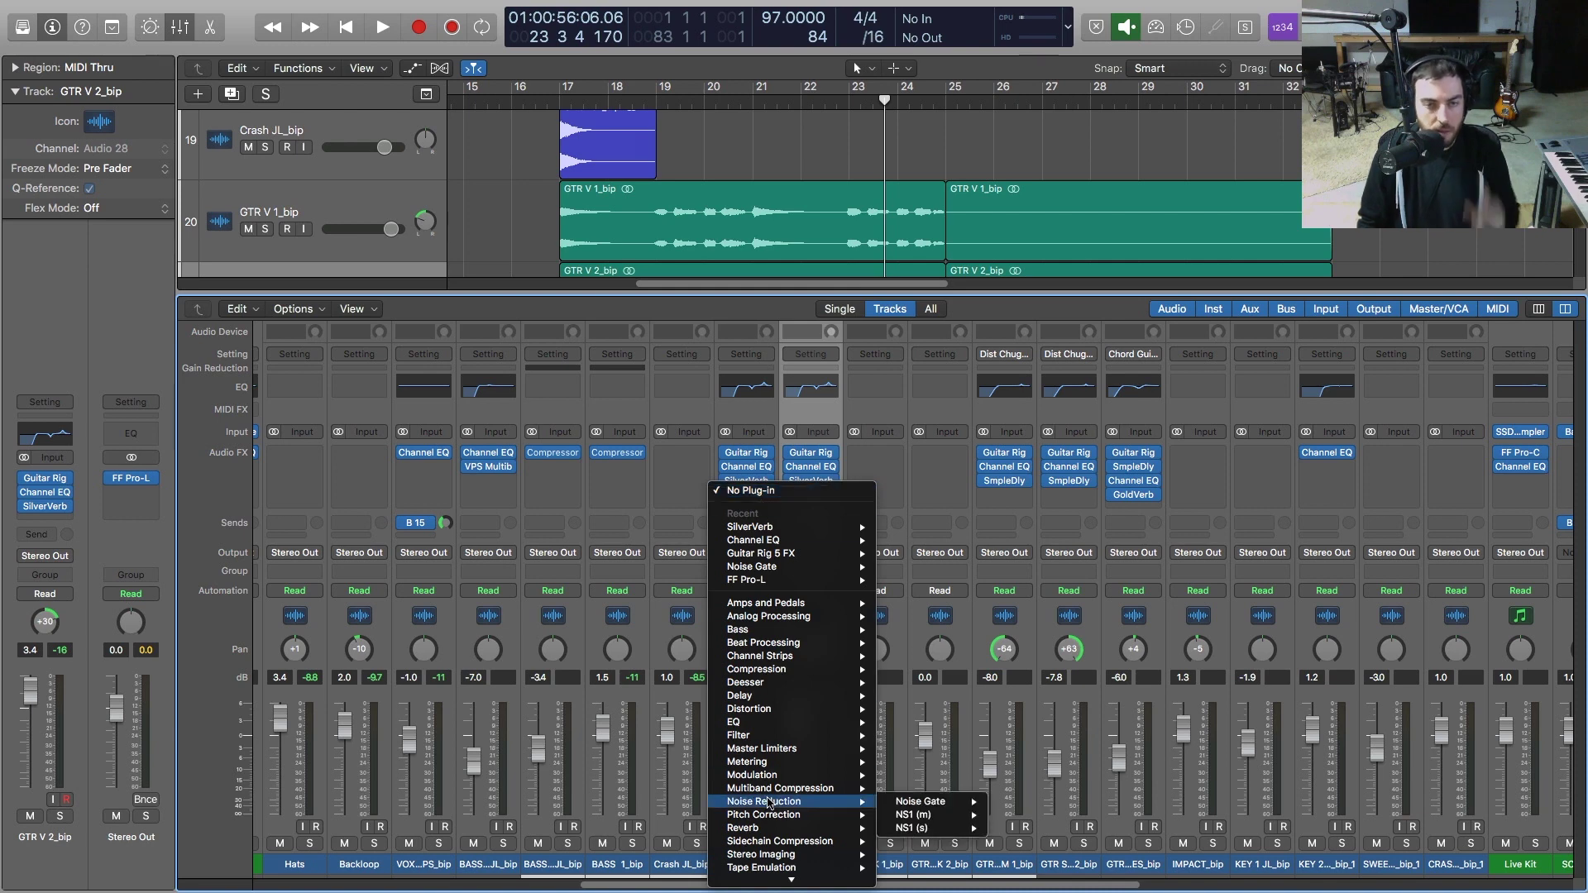
{"action": "mouse_move", "coordinate": [769, 696]}
{"action": "mouse_move", "coordinate": [1051, 749]}
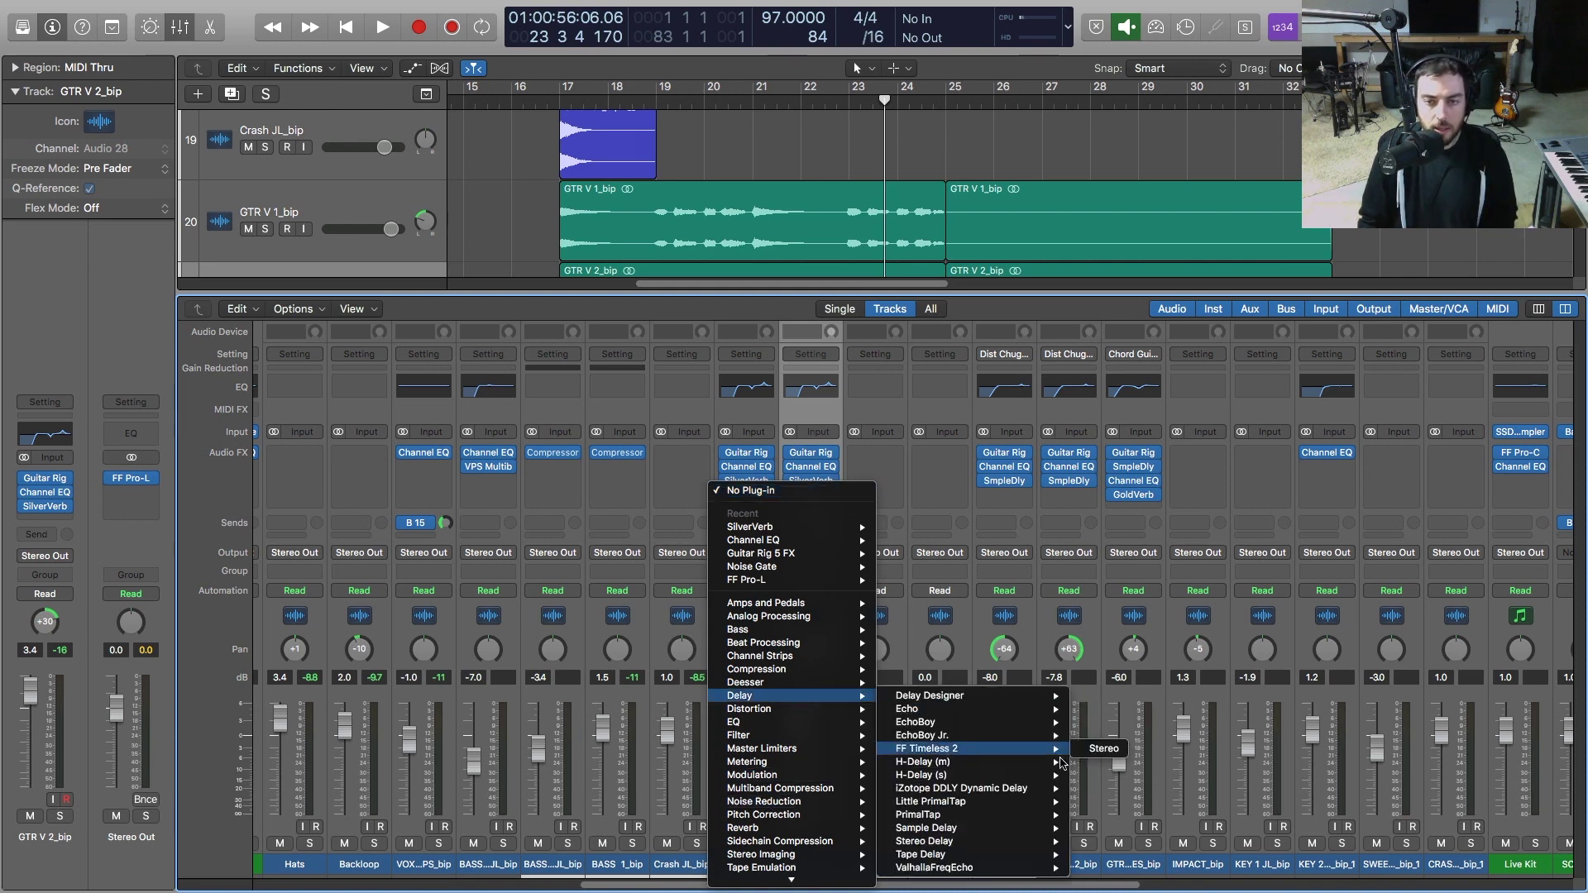
{"action": "left_click", "coordinate": [1106, 749]}
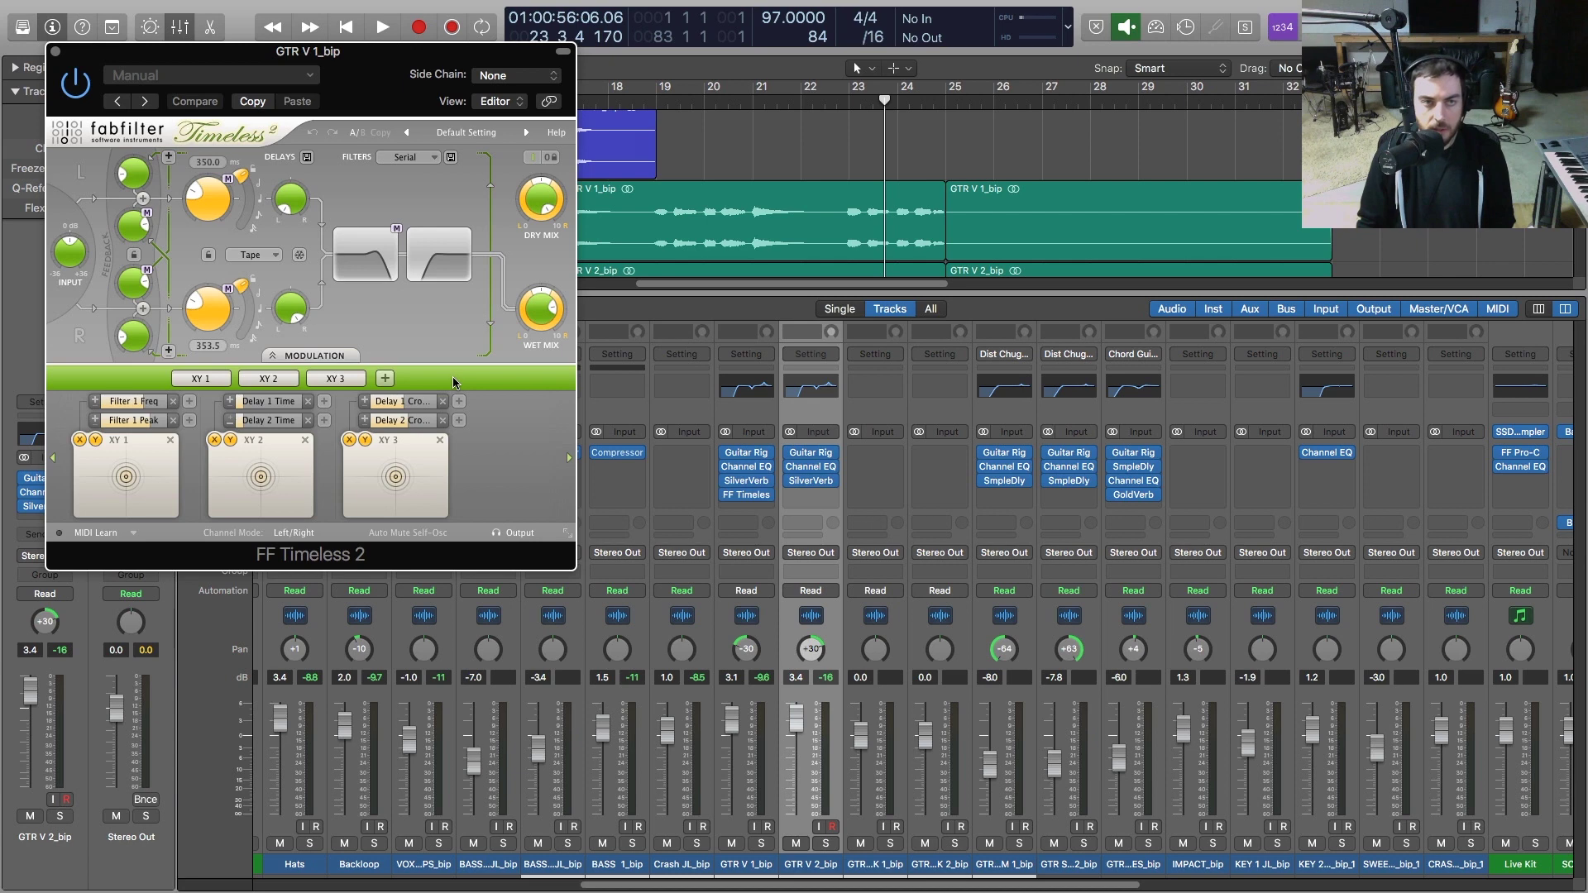
{"action": "left_click_drag", "start_coordinate": [334, 55], "coordinate": [903, 241]}
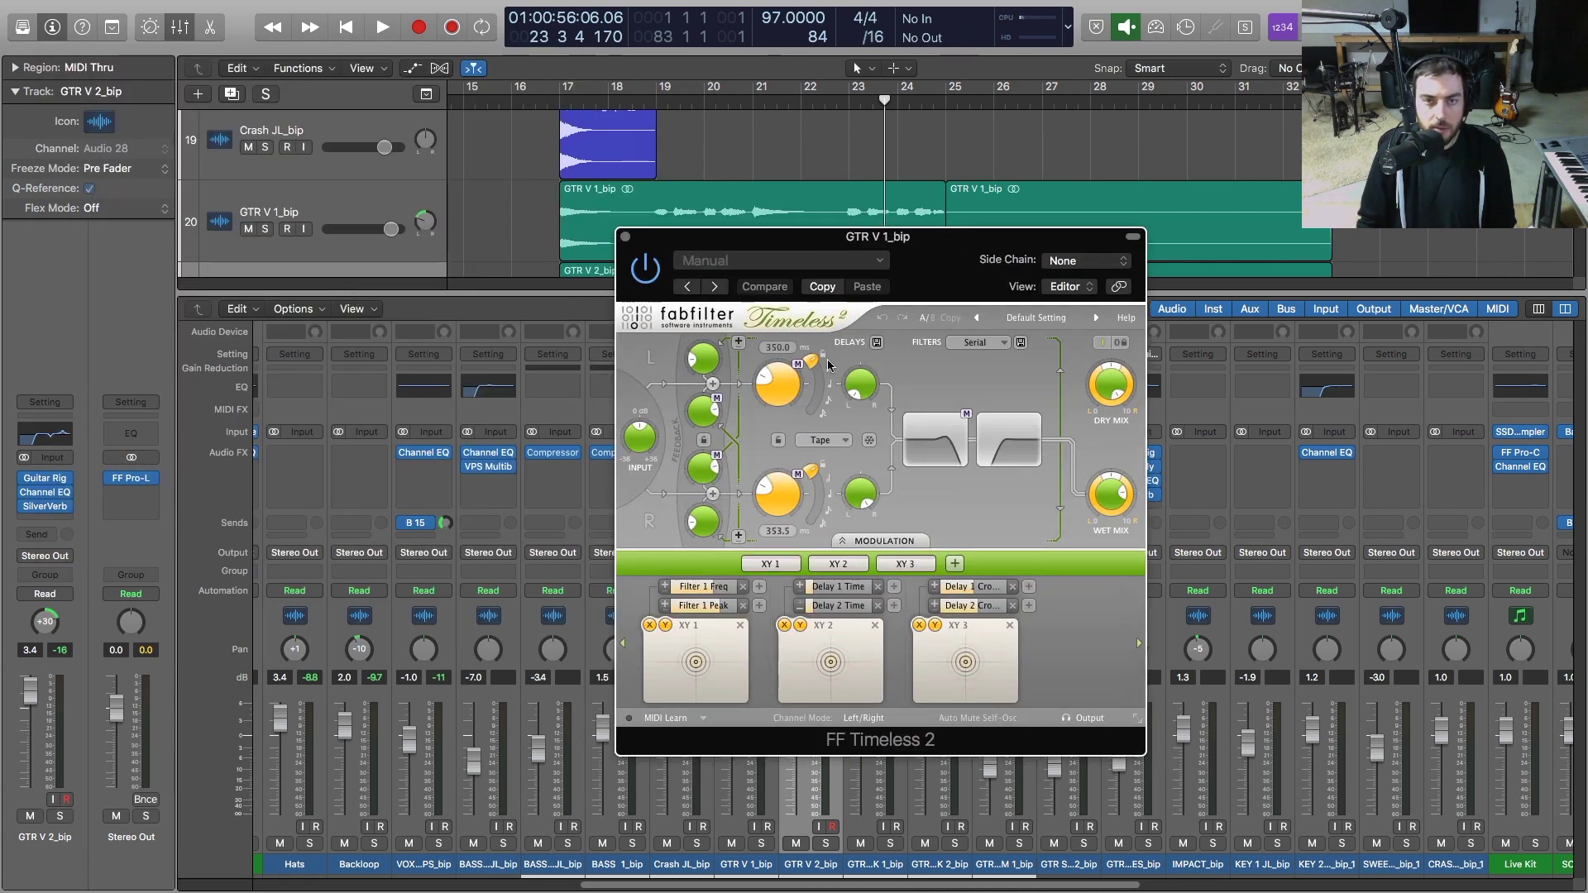
{"action": "left_click_drag", "start_coordinate": [1125, 506], "coordinate": [1123, 495]}
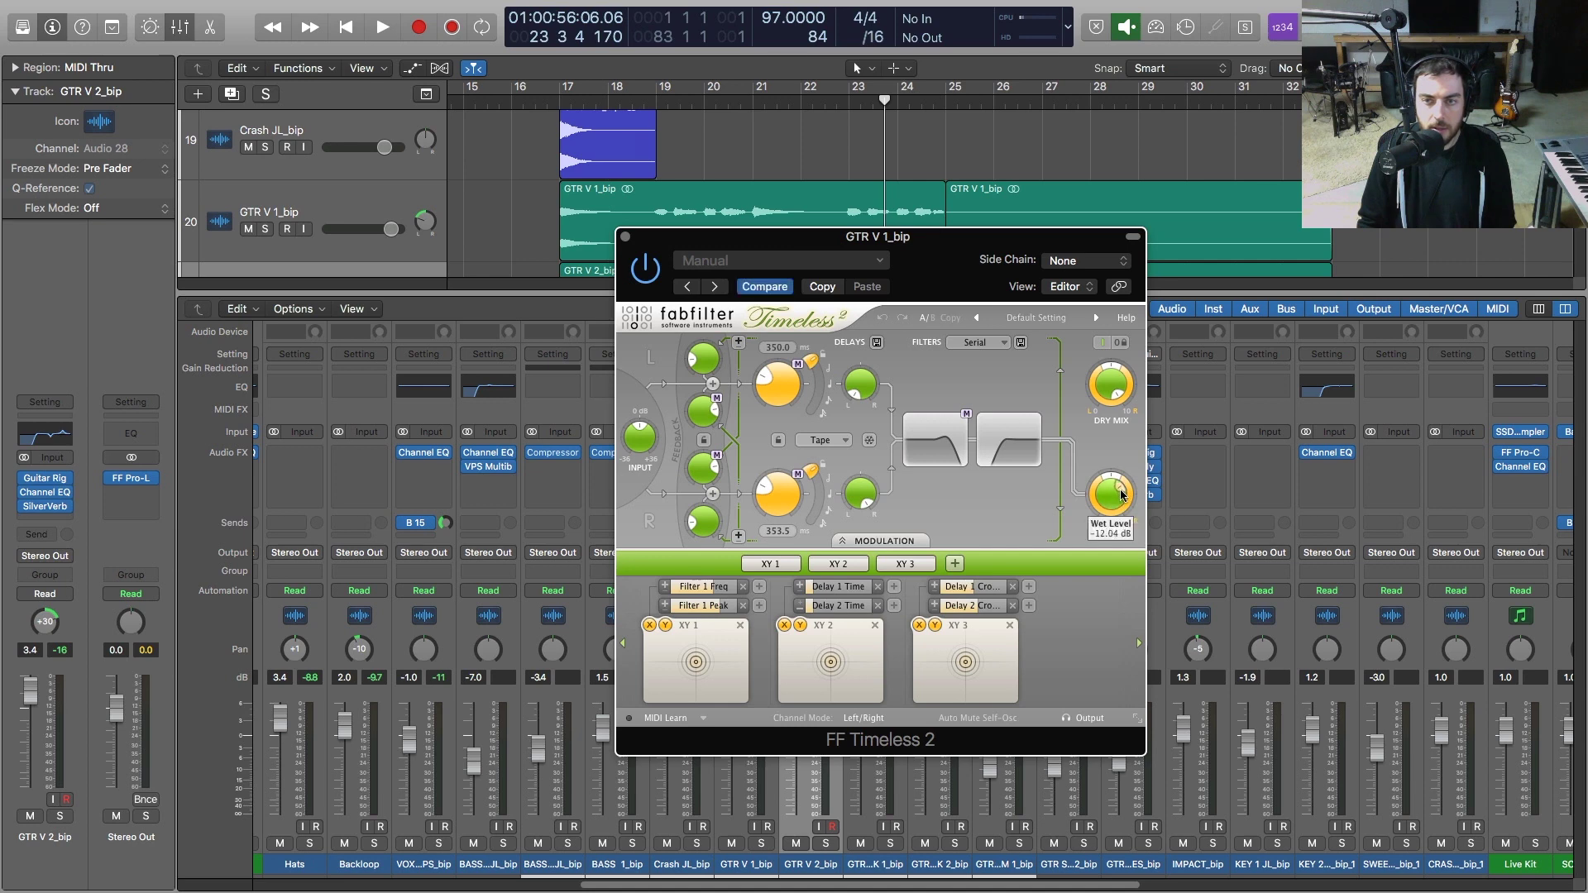
Fine-tune the delay's wet level with GTR V 1_bip soloed, then unsolo and close the delay window
{"action": "left_click_drag", "start_coordinate": [699, 239], "coordinate": [916, 173]}
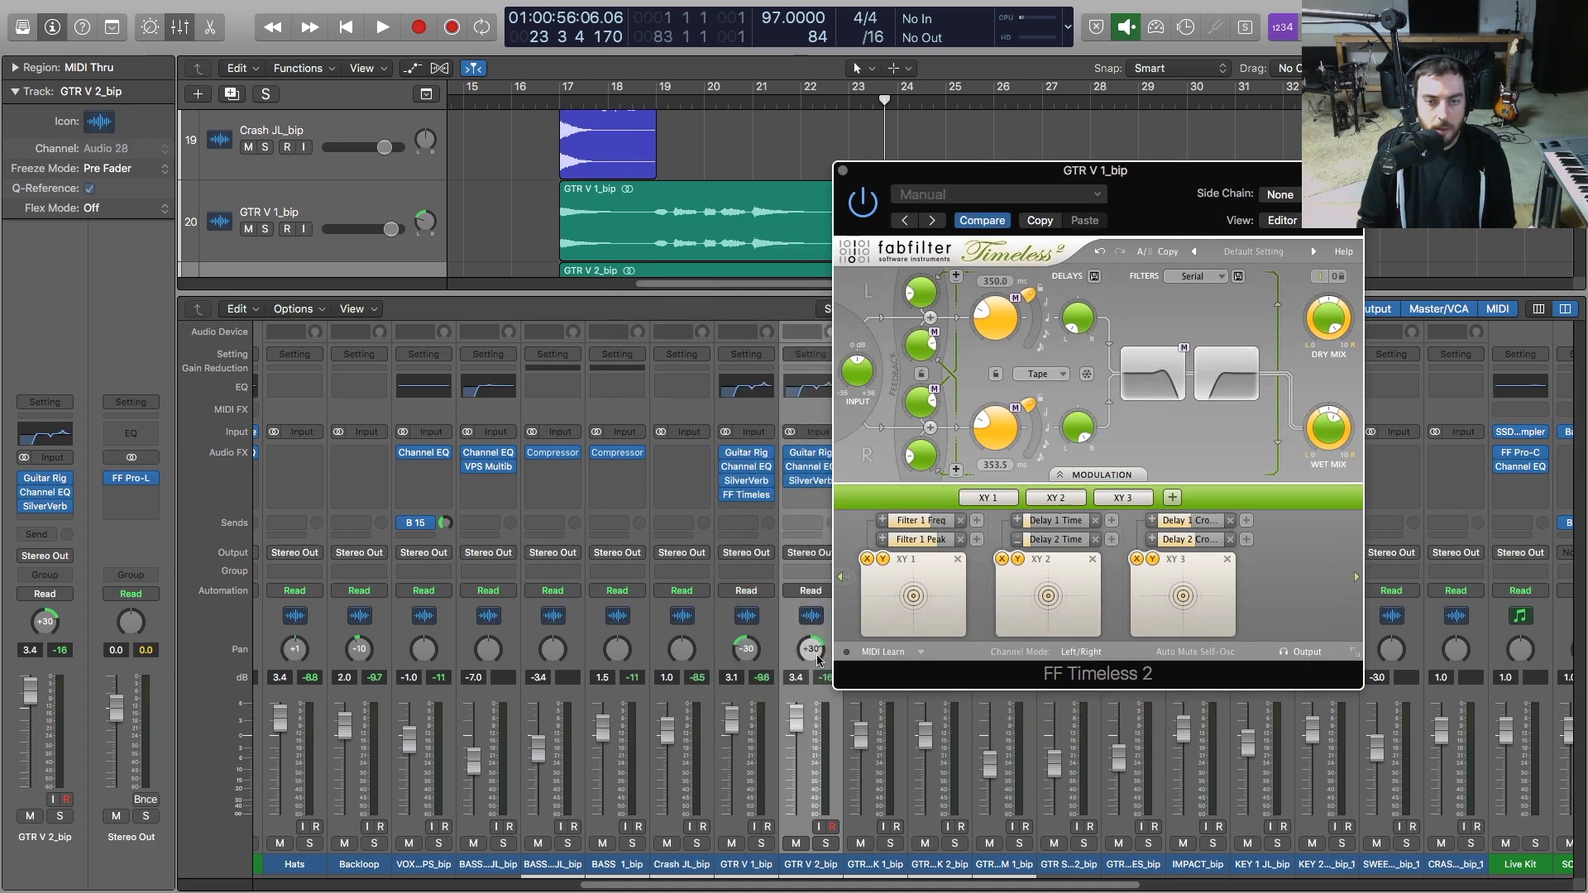
{"action": "left_click", "coordinate": [762, 843]}
{"action": "key", "text": "space"}
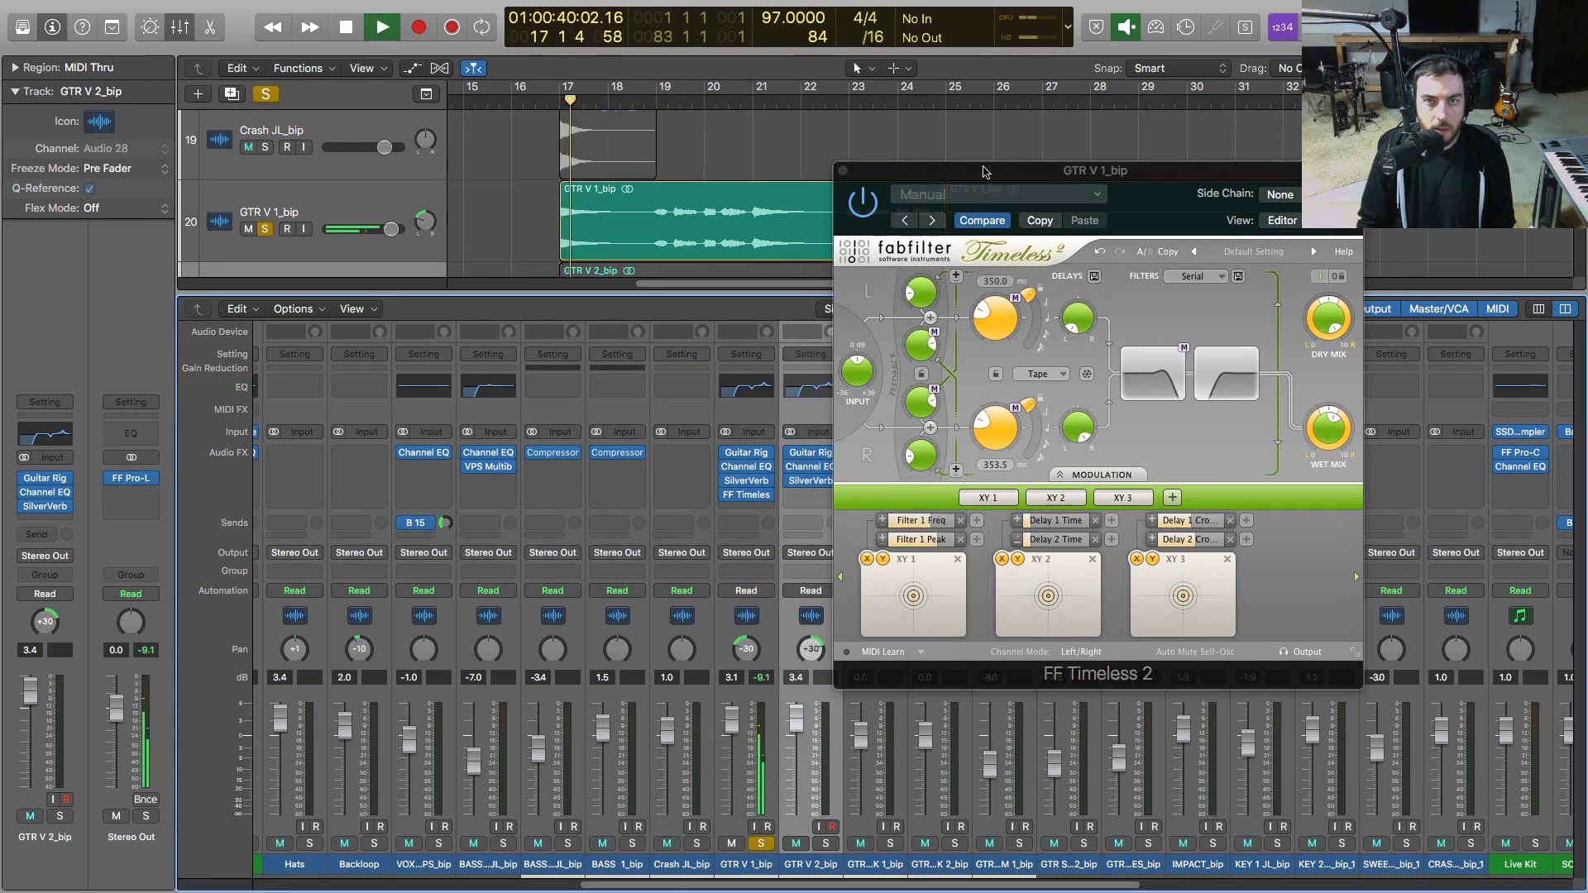
{"action": "left_click_drag", "start_coordinate": [992, 184], "coordinate": [716, 160]}
{"action": "left_click_drag", "start_coordinate": [1066, 416], "coordinate": [1067, 408]}
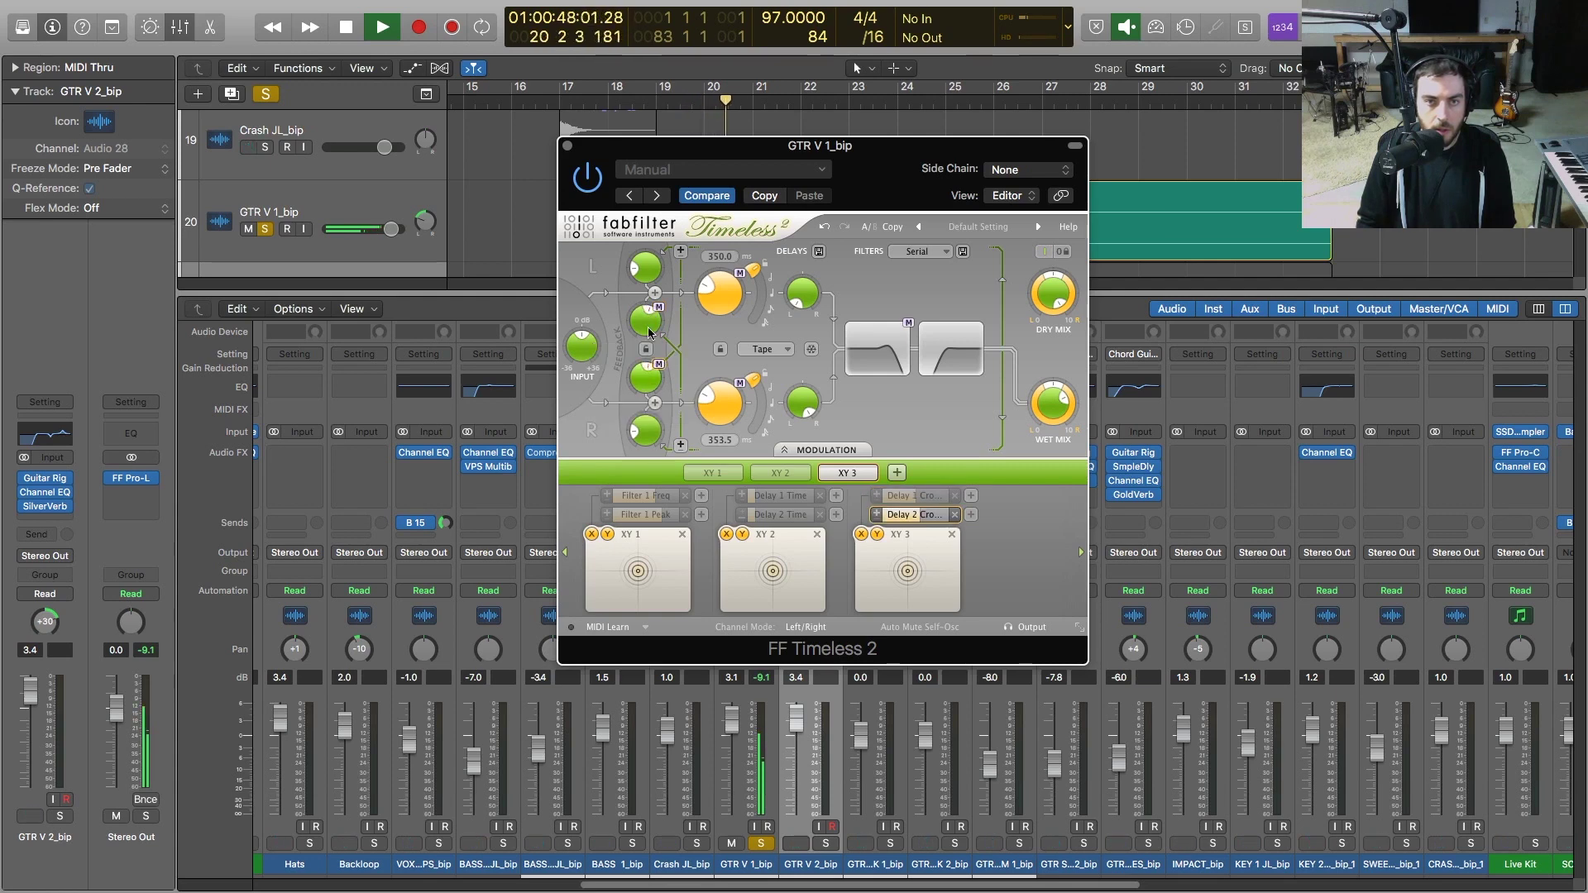
{"action": "mouse_move", "coordinate": [1047, 387]}
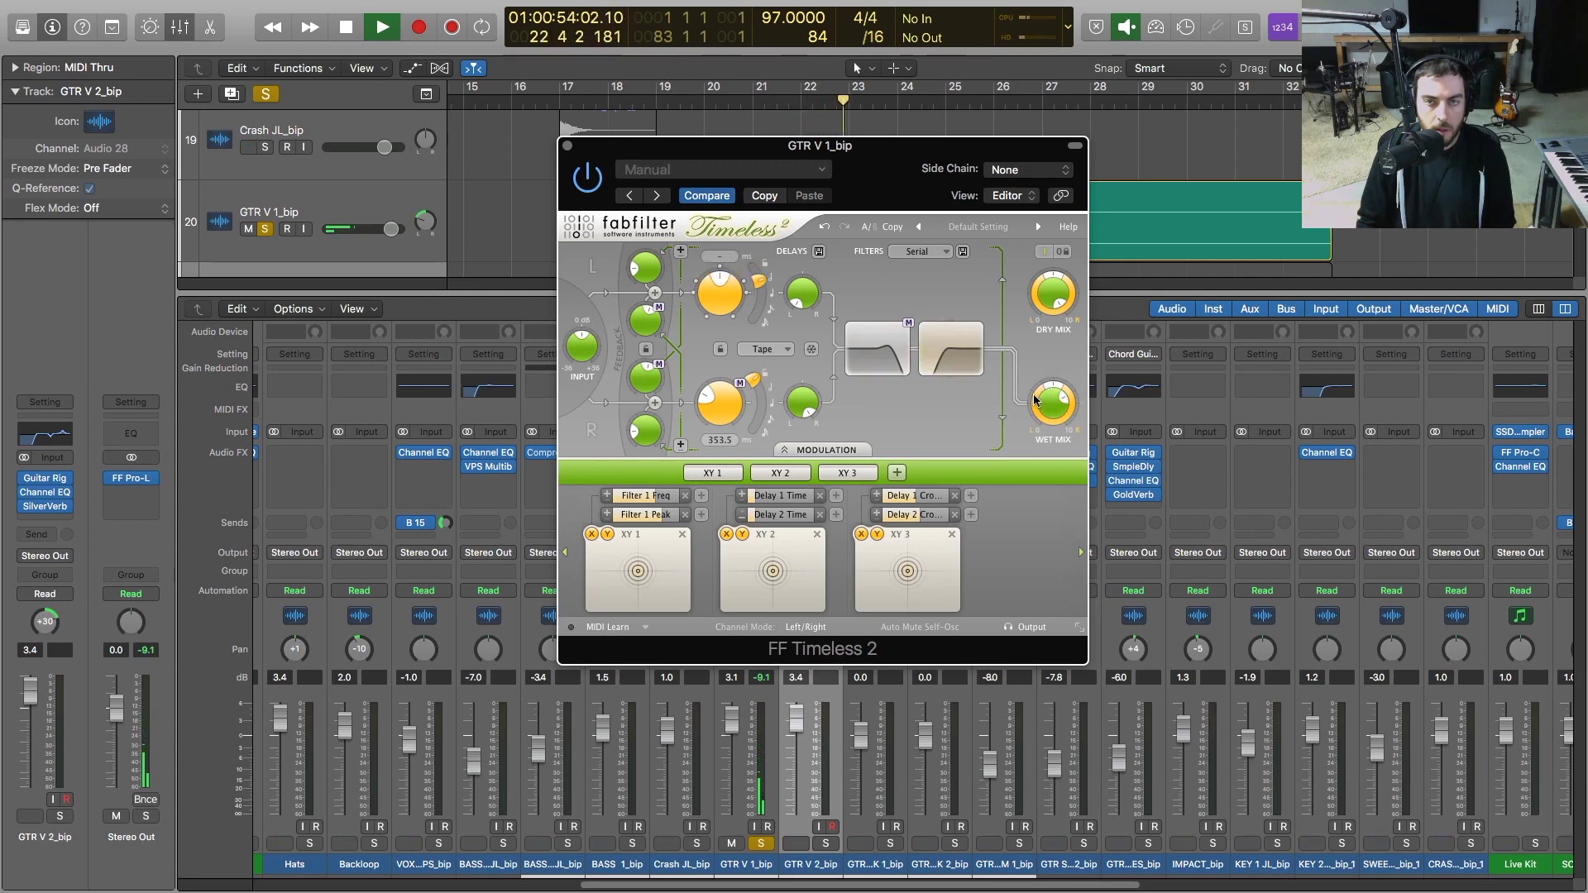
{"action": "scroll", "coordinate": [1061, 403], "scroll_direction": "down", "scroll_amount": 3}
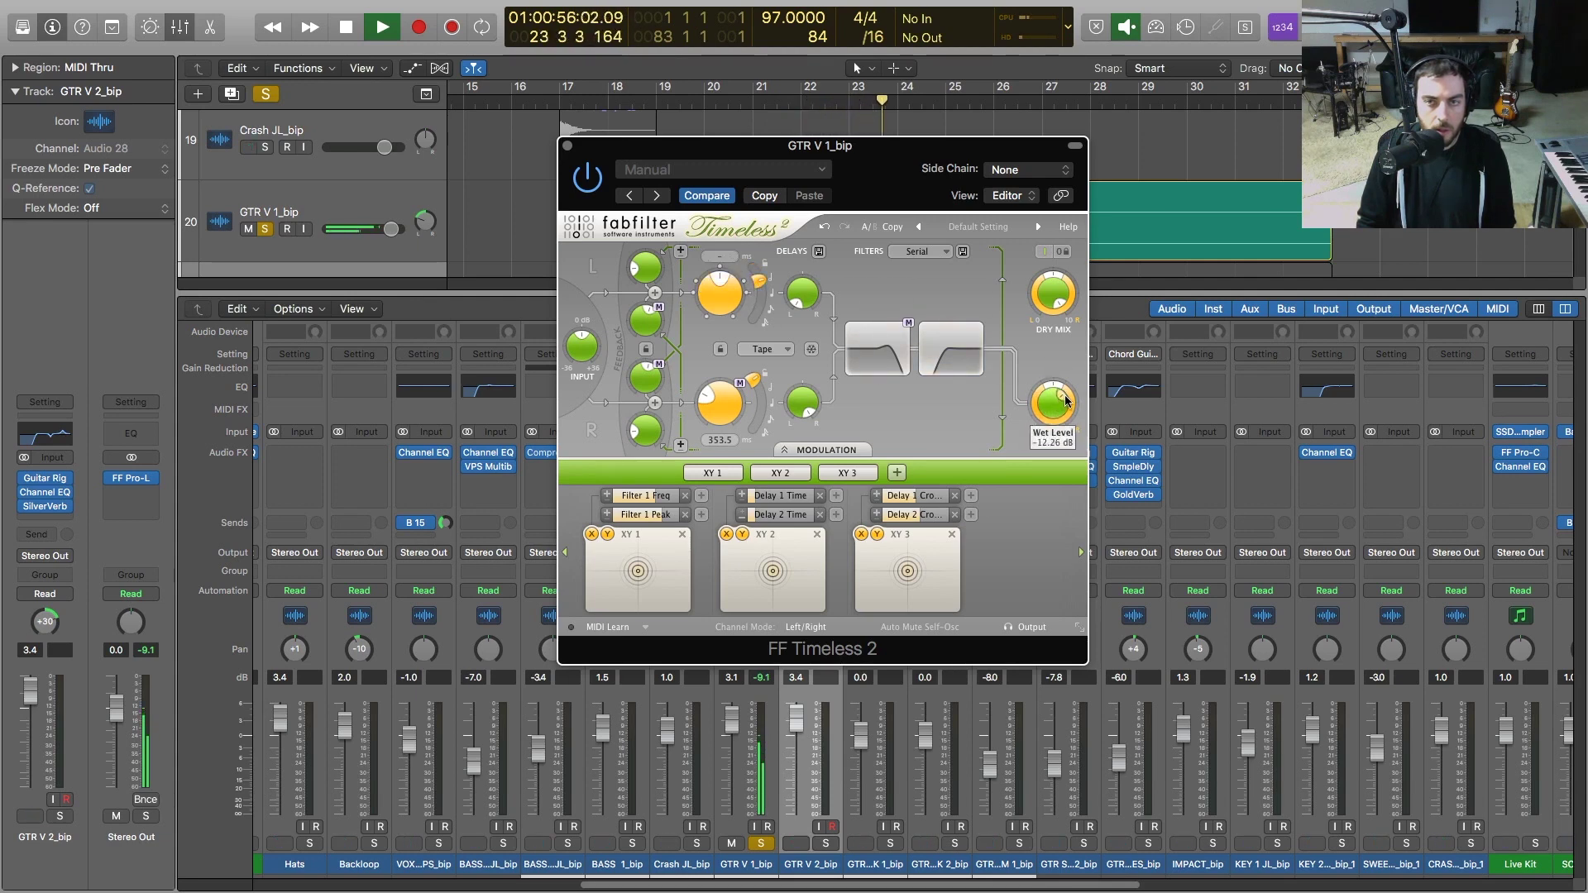
{"action": "scroll", "coordinate": [1066, 401], "scroll_direction": "down", "scroll_amount": 3}
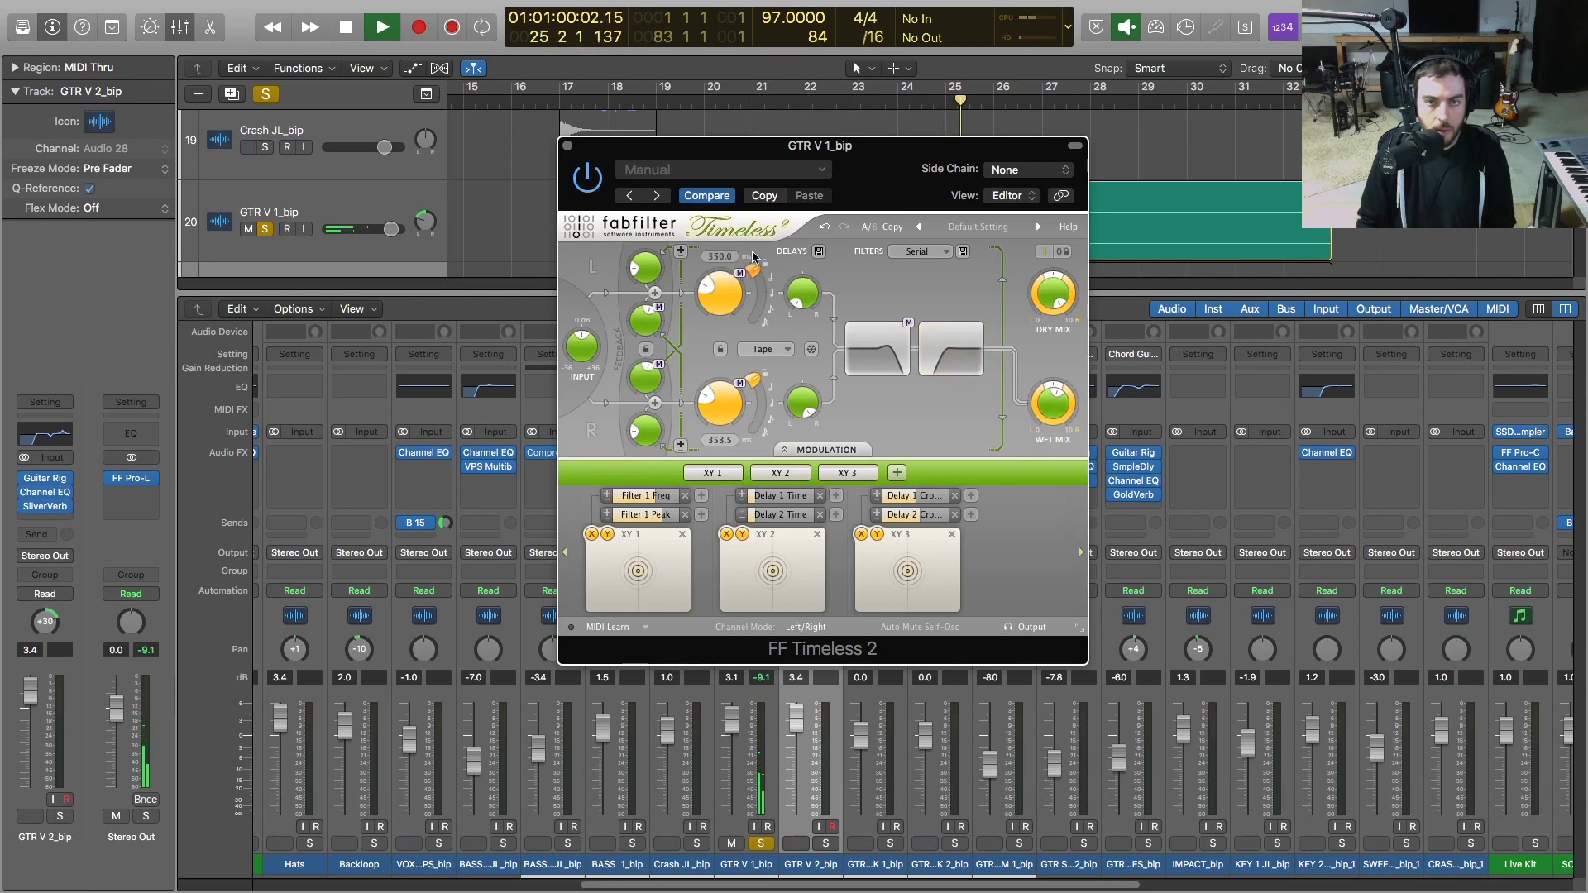
{"action": "key", "text": "space"}
{"action": "key", "text": "space"}
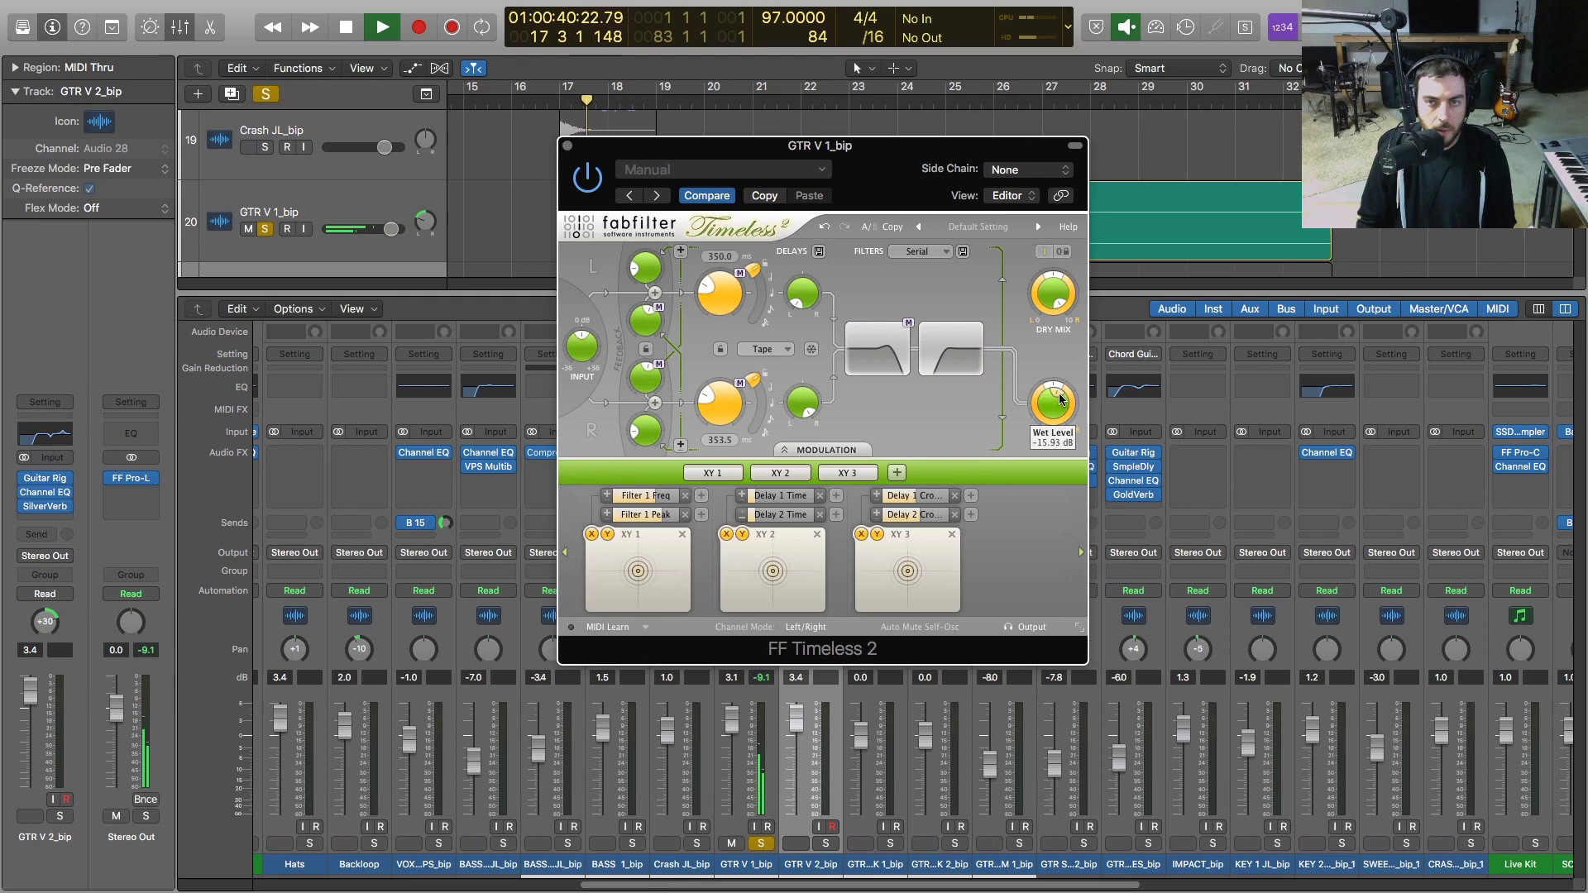
{"action": "left_click", "coordinate": [592, 135]}
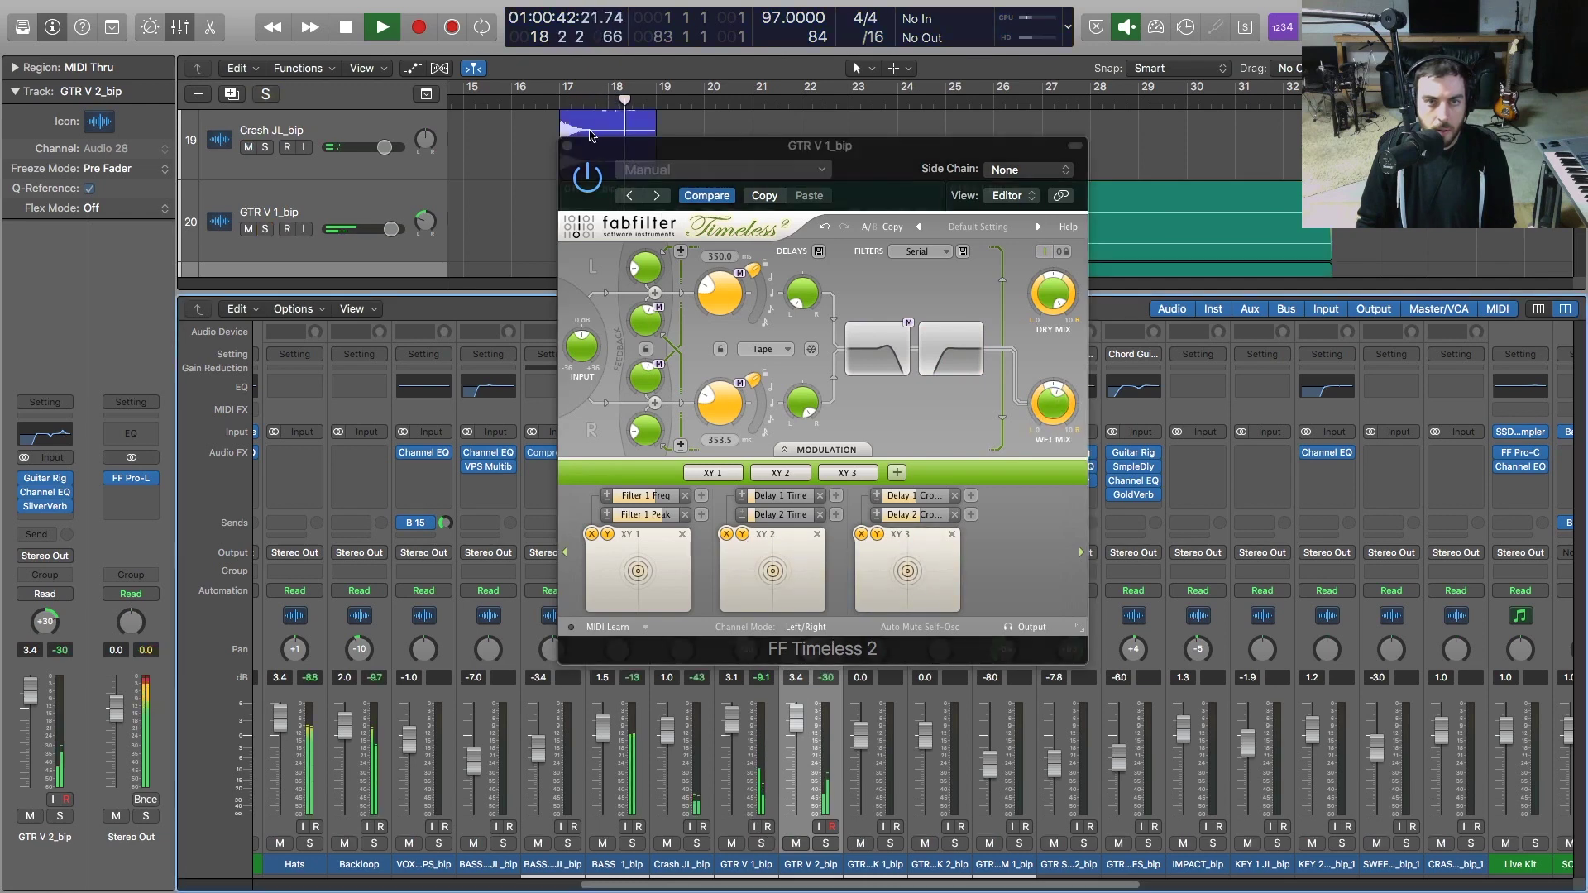
{"action": "left_click", "coordinate": [568, 146]}
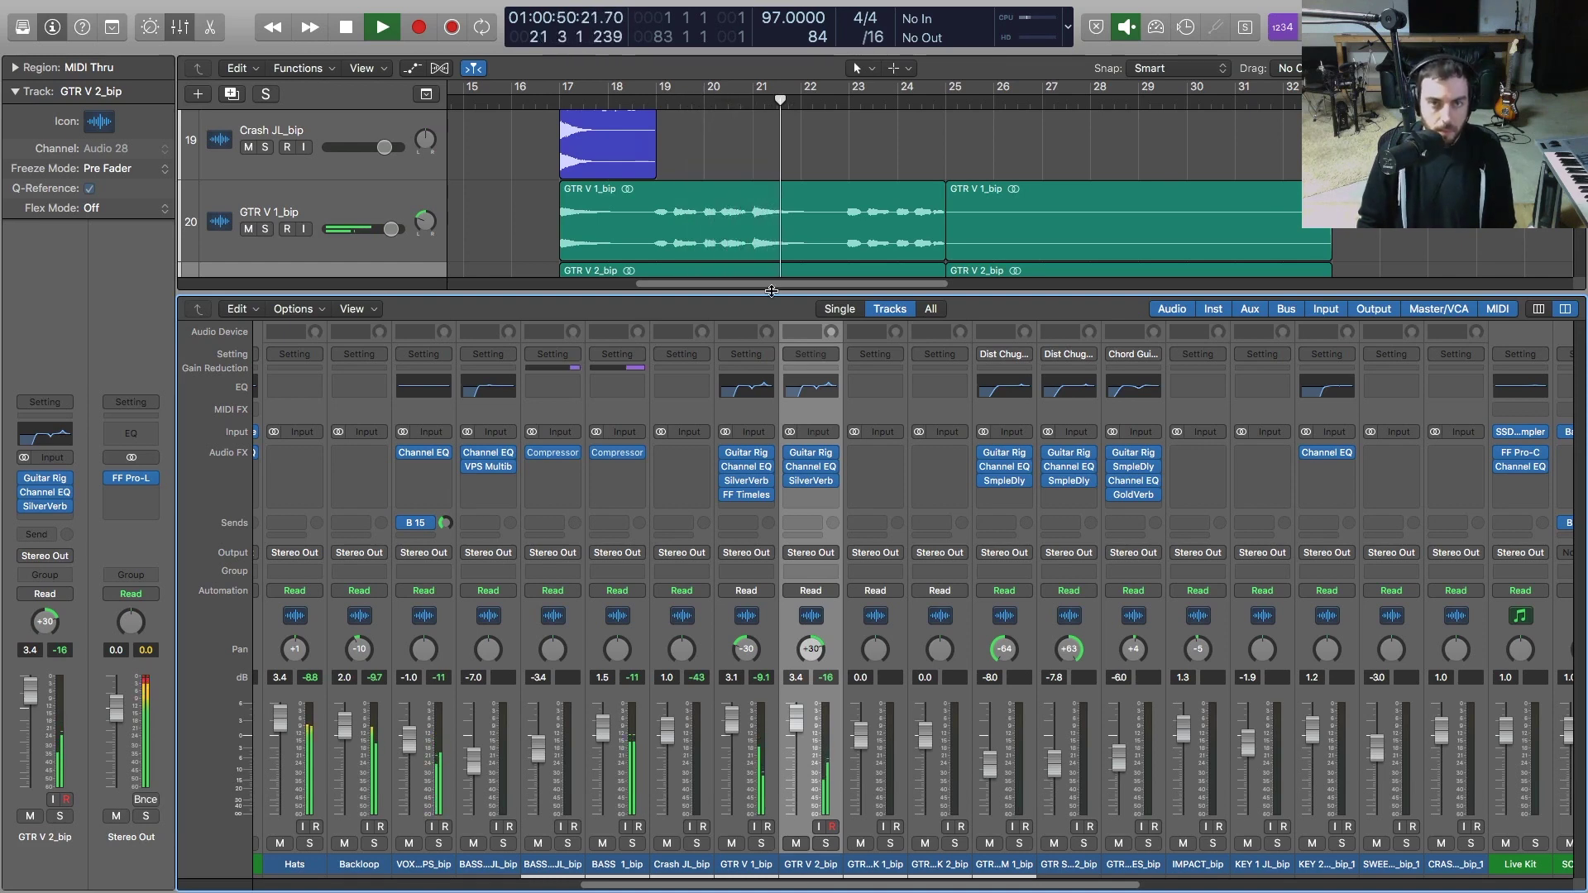
Close the mixer and shrink track heights to fit tracks 17–35 on screen
{"action": "key", "text": "x"}
{"action": "key", "text": "space"}
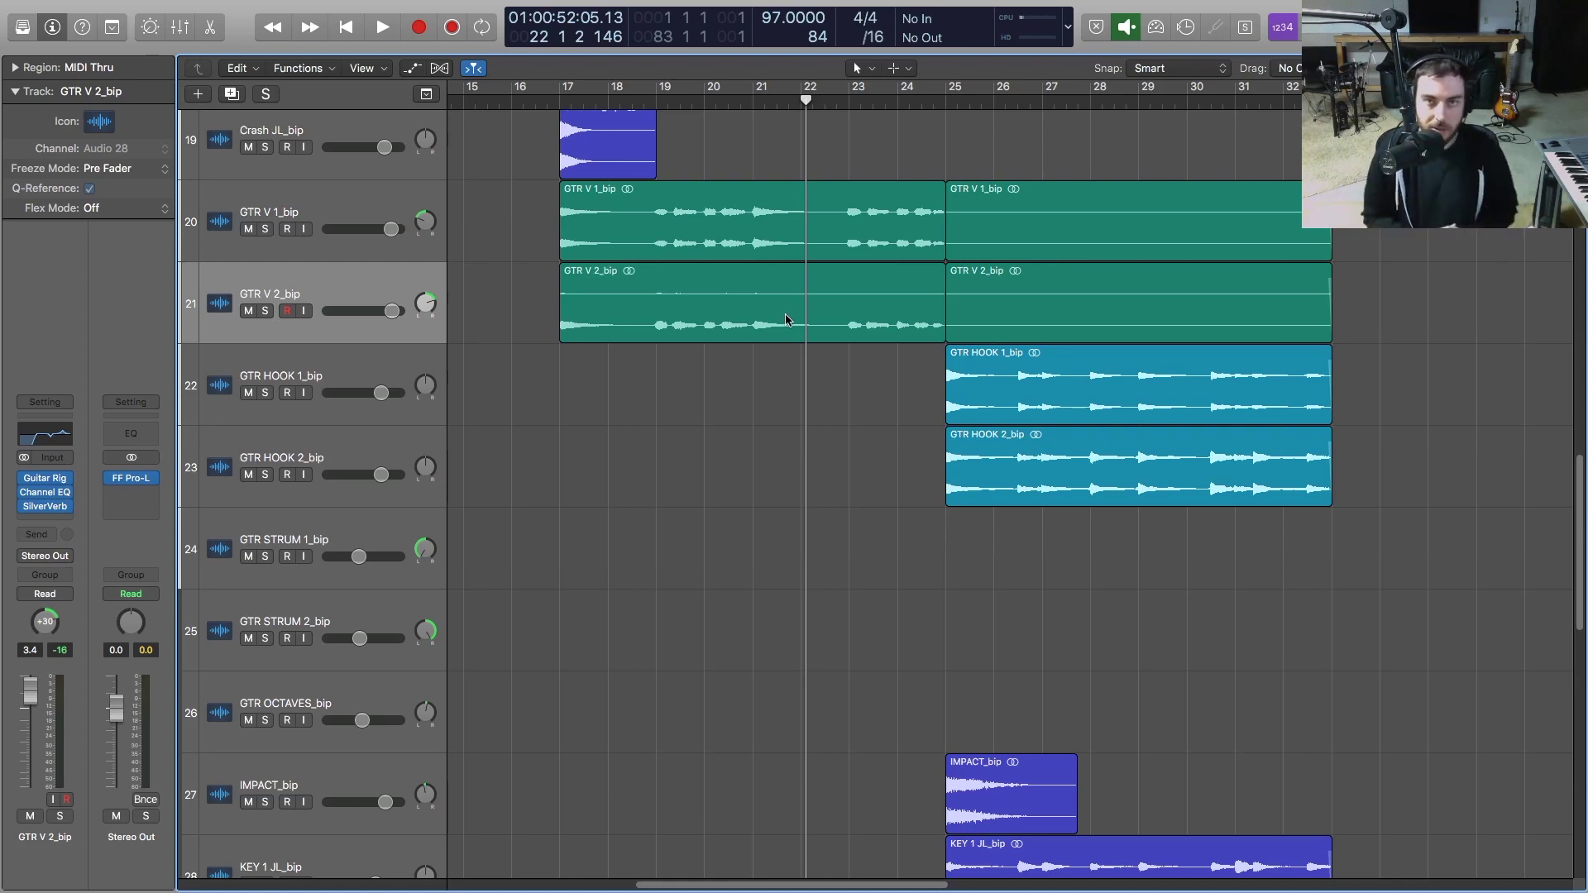
{"action": "key", "text": "super+Up"}
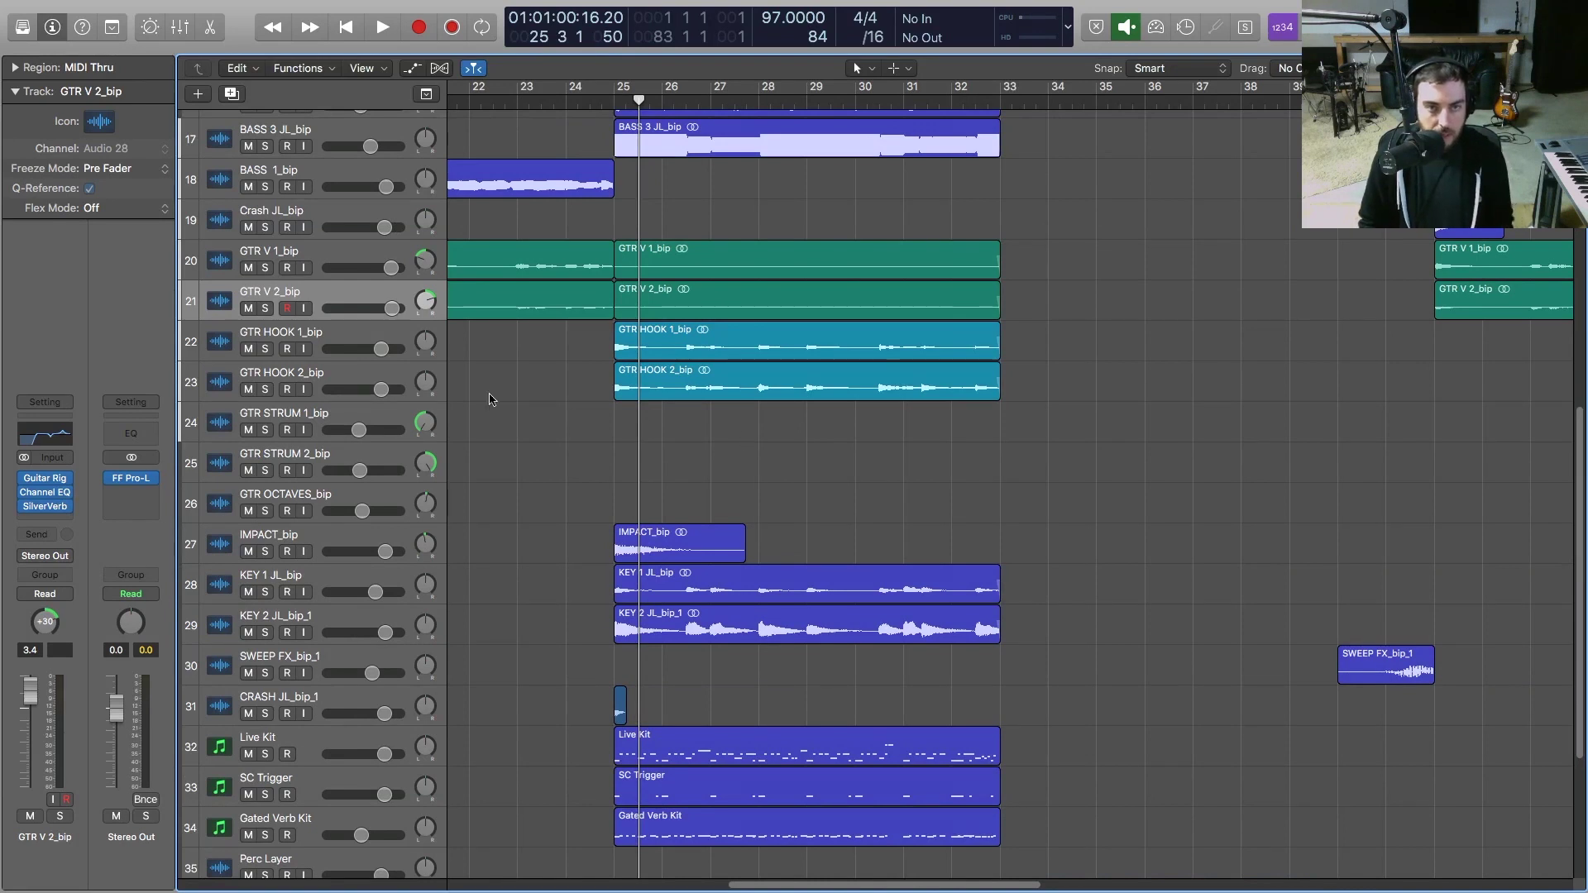
{"action": "key", "text": "Down"}
{"action": "key", "text": "Down"}
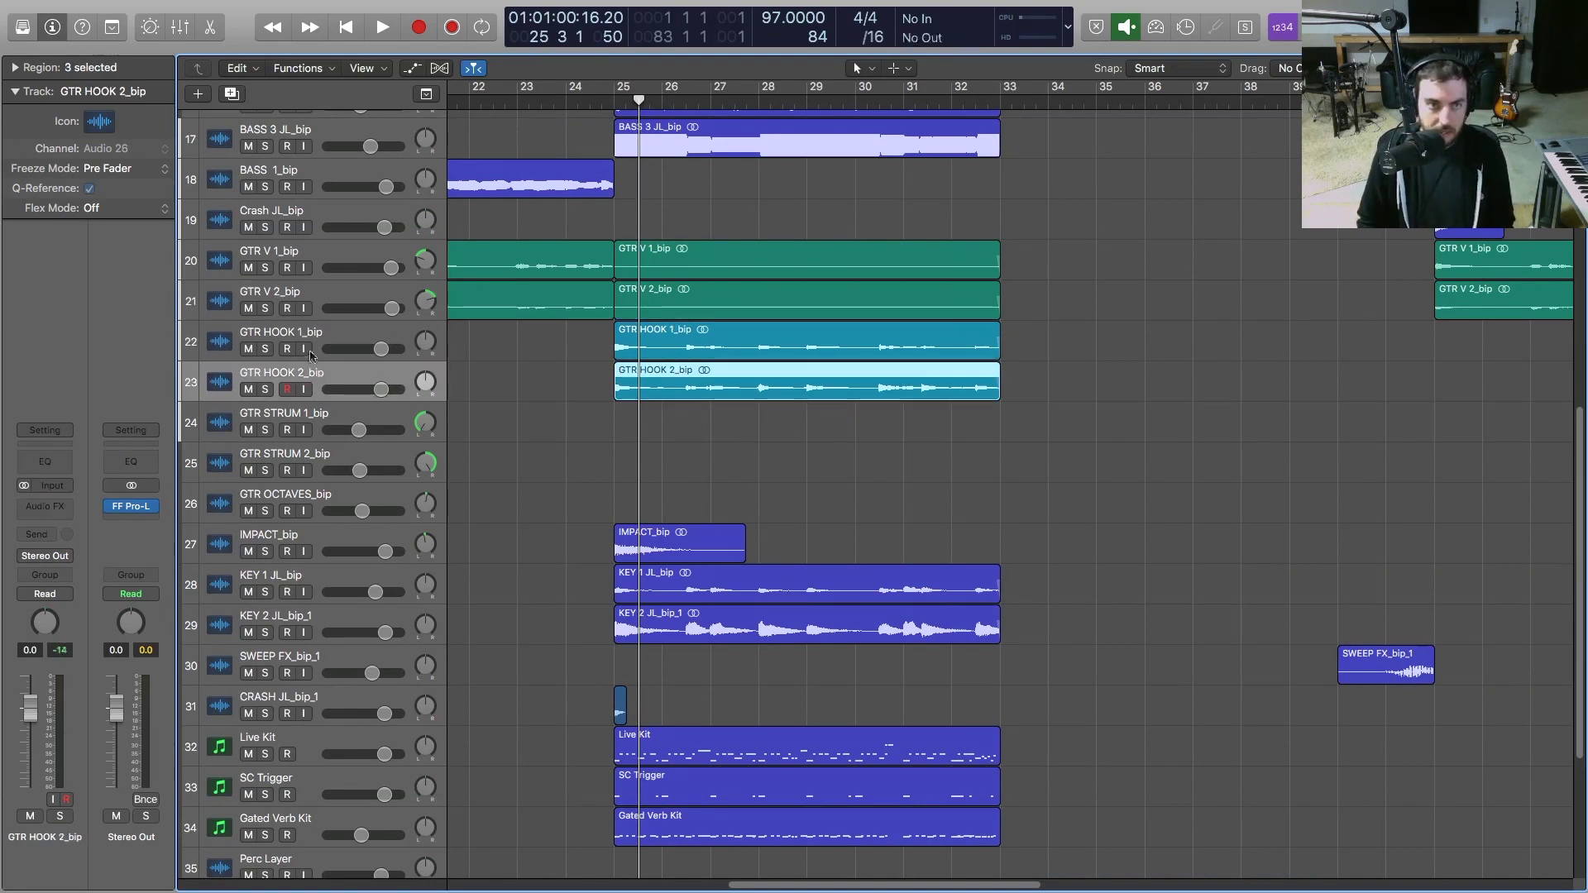
Audition GTR HOOK 1_bip and GTR HOOK 2_bip soloed together, then unsolo both
{"action": "left_click", "coordinate": [286, 334]}
{"action": "key", "text": "space"}
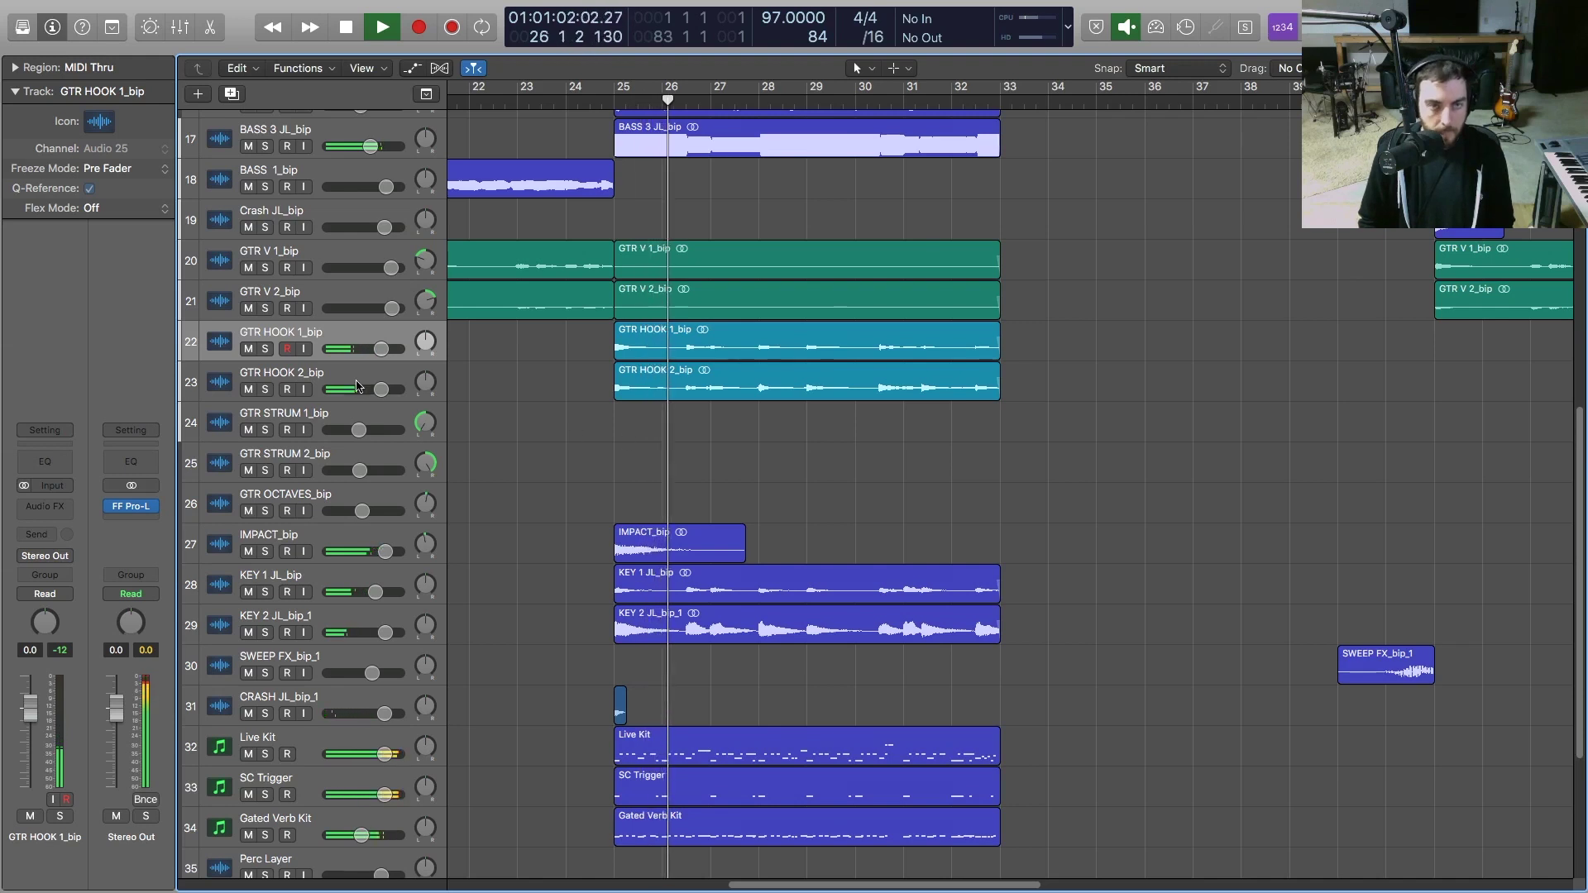
{"action": "left_click", "coordinate": [266, 349]}
{"action": "left_click", "coordinate": [265, 390]}
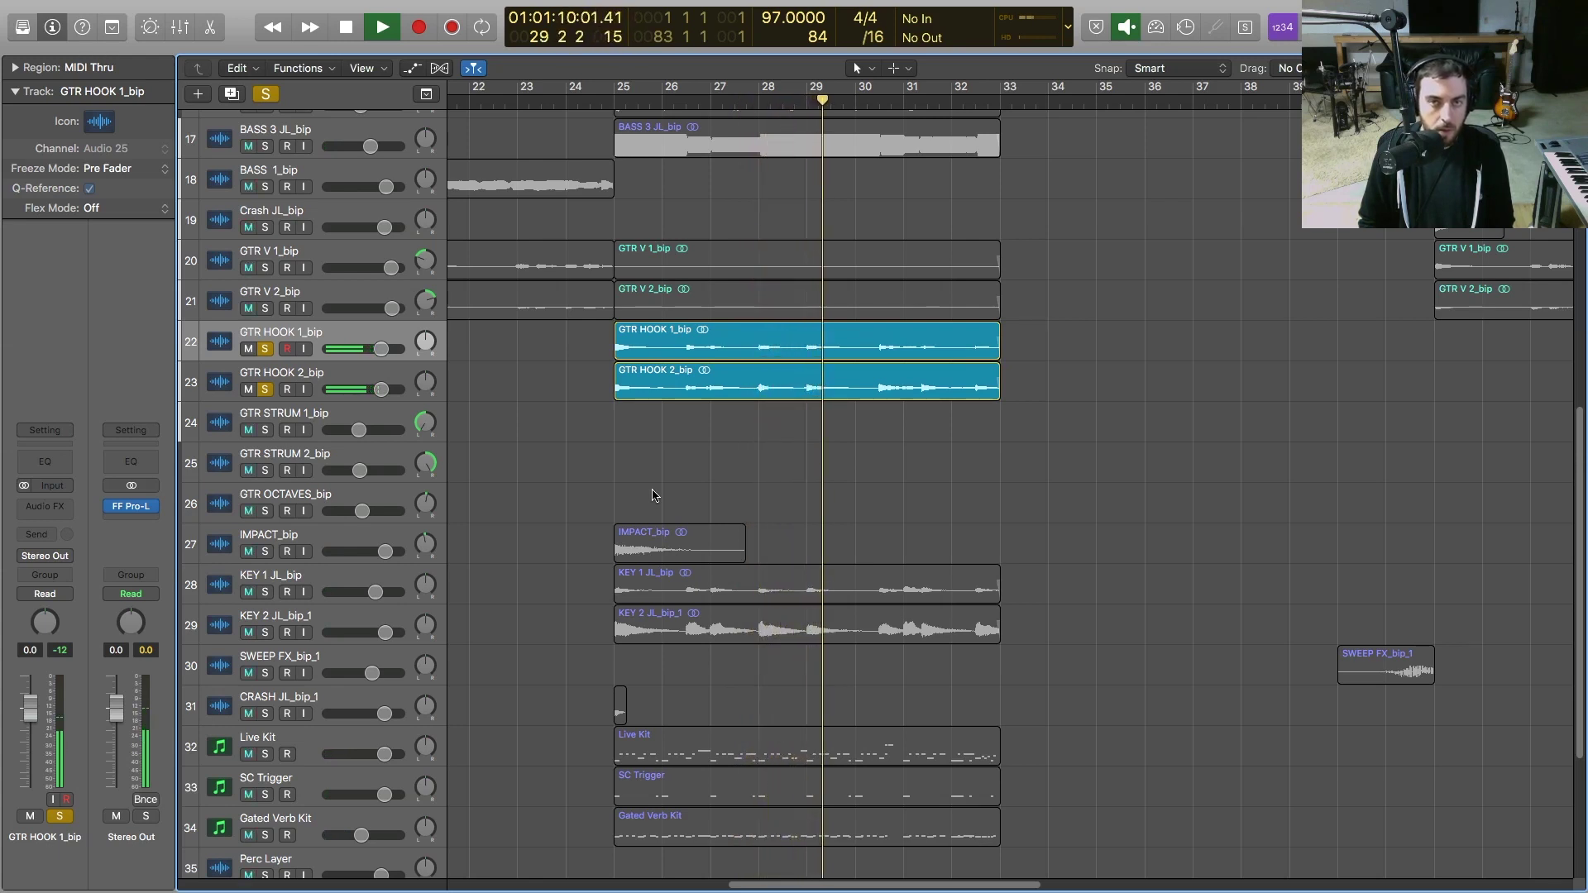
{"action": "left_click", "coordinate": [264, 350]}
{"action": "left_click", "coordinate": [266, 390]}
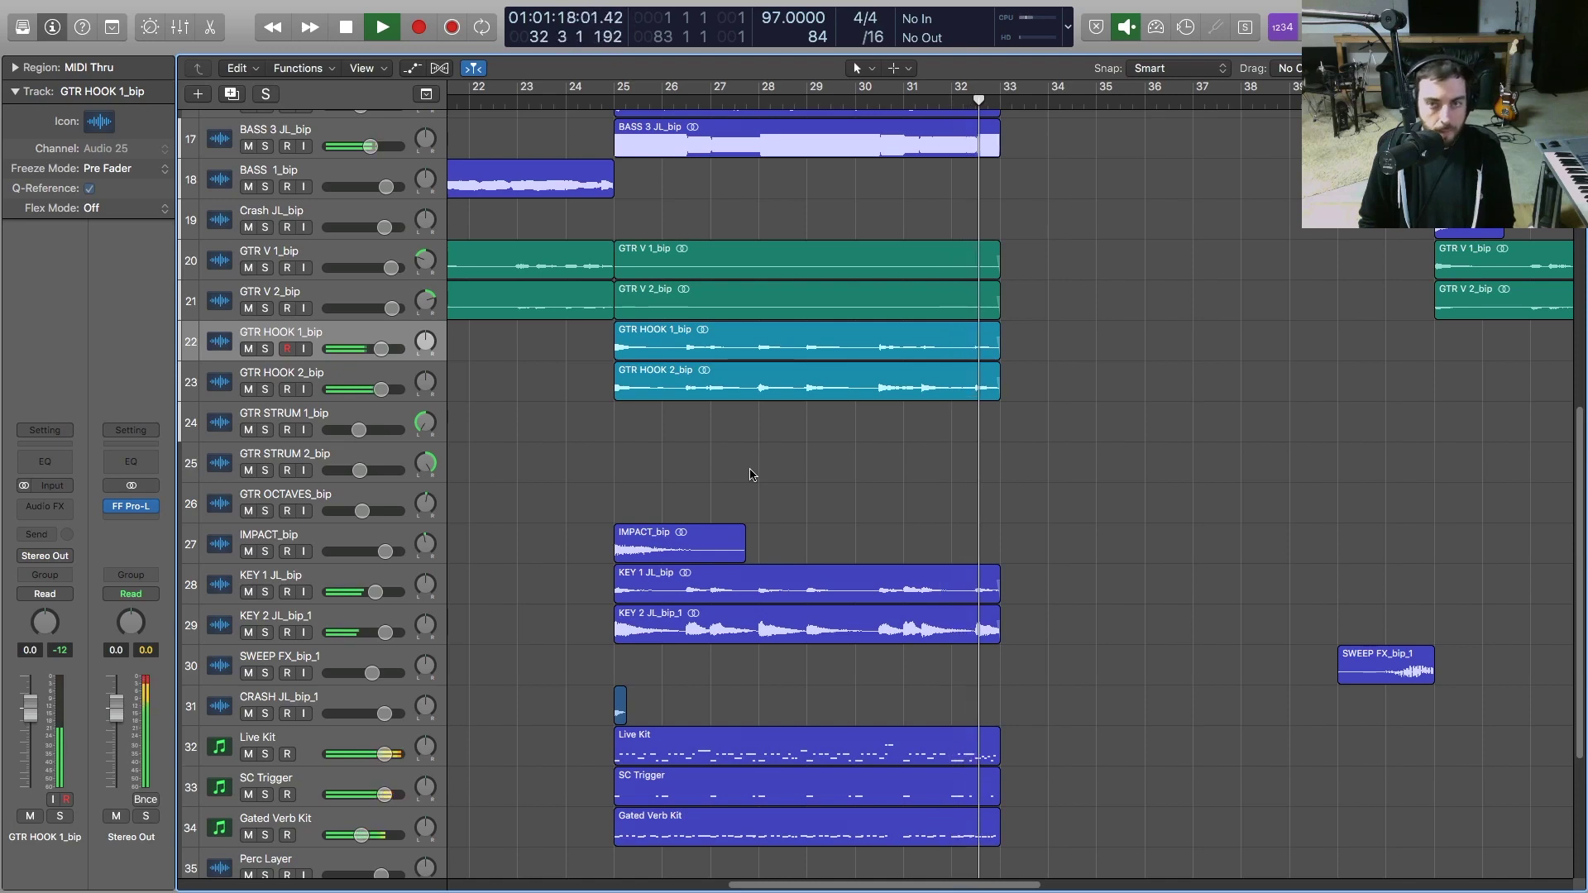
{"action": "key", "text": "space"}
{"action": "scroll", "coordinate": [667, 443], "scroll_direction": "left", "scroll_amount": 1}
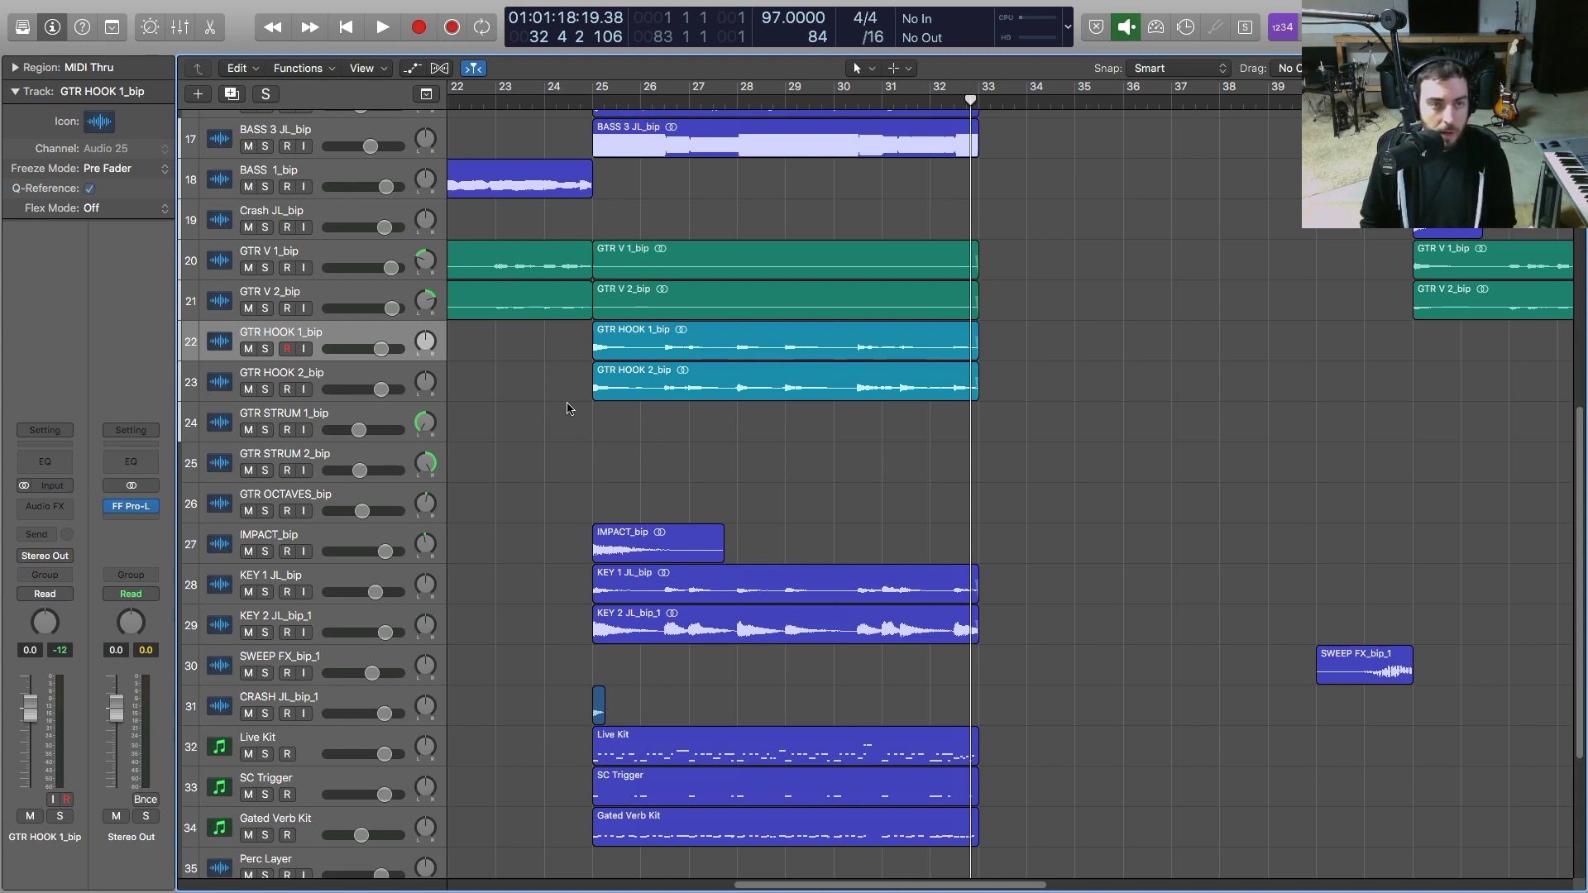
Mute GTR HOOK 2_bip and check the HOOK regions and channel strips
{"action": "left_click", "coordinate": [248, 389]}
{"action": "left_click", "coordinate": [313, 334]}
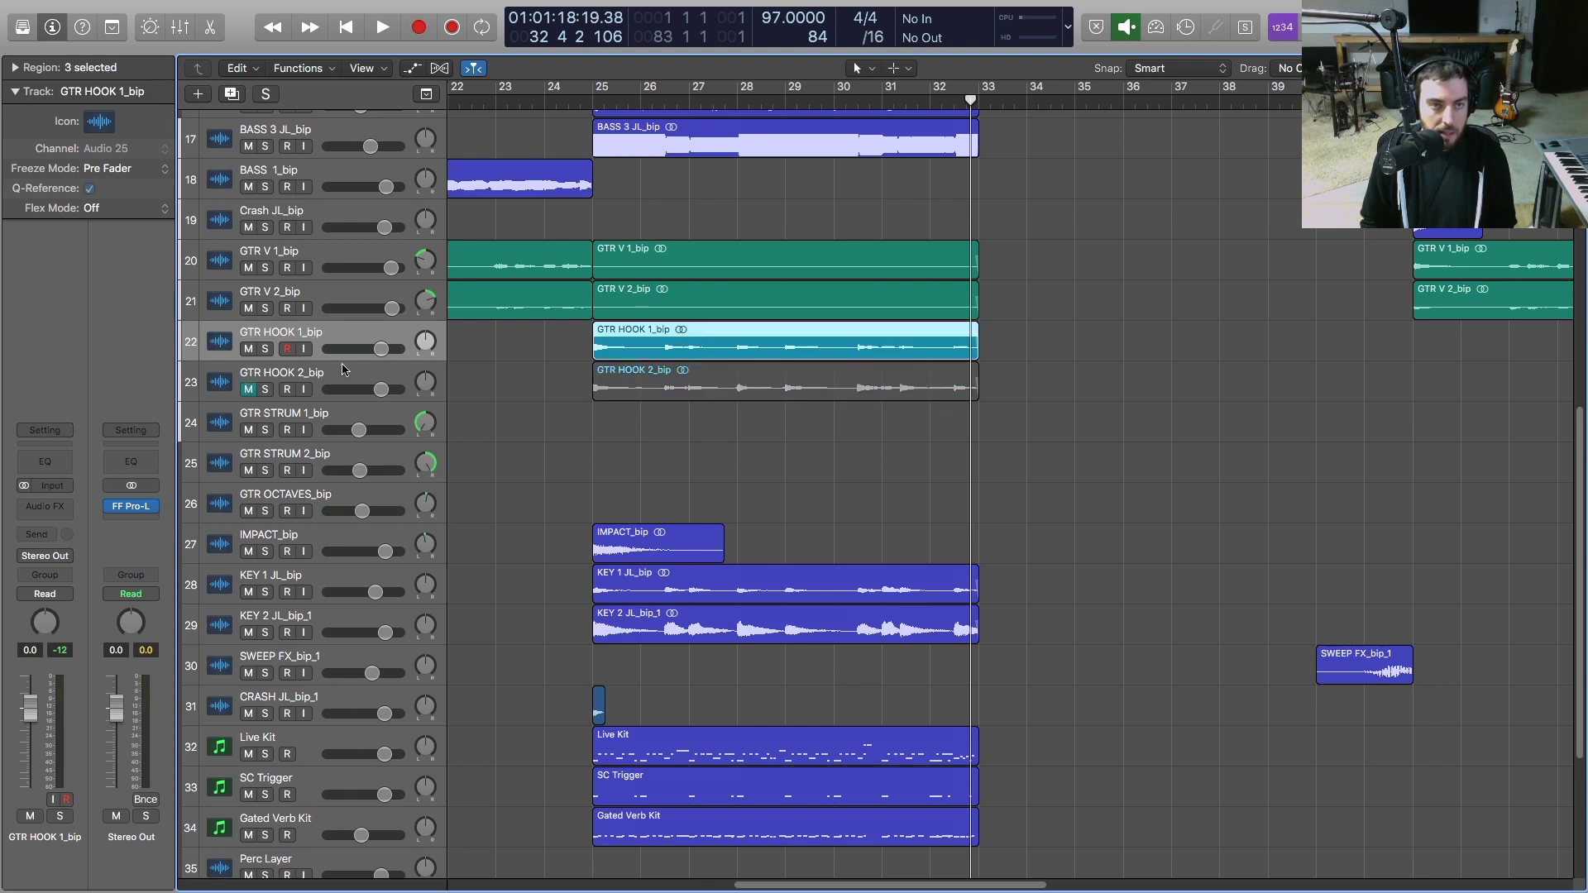
{"action": "left_click", "coordinate": [331, 376]}
{"action": "left_click", "coordinate": [343, 336]}
{"action": "left_click", "coordinate": [601, 432]}
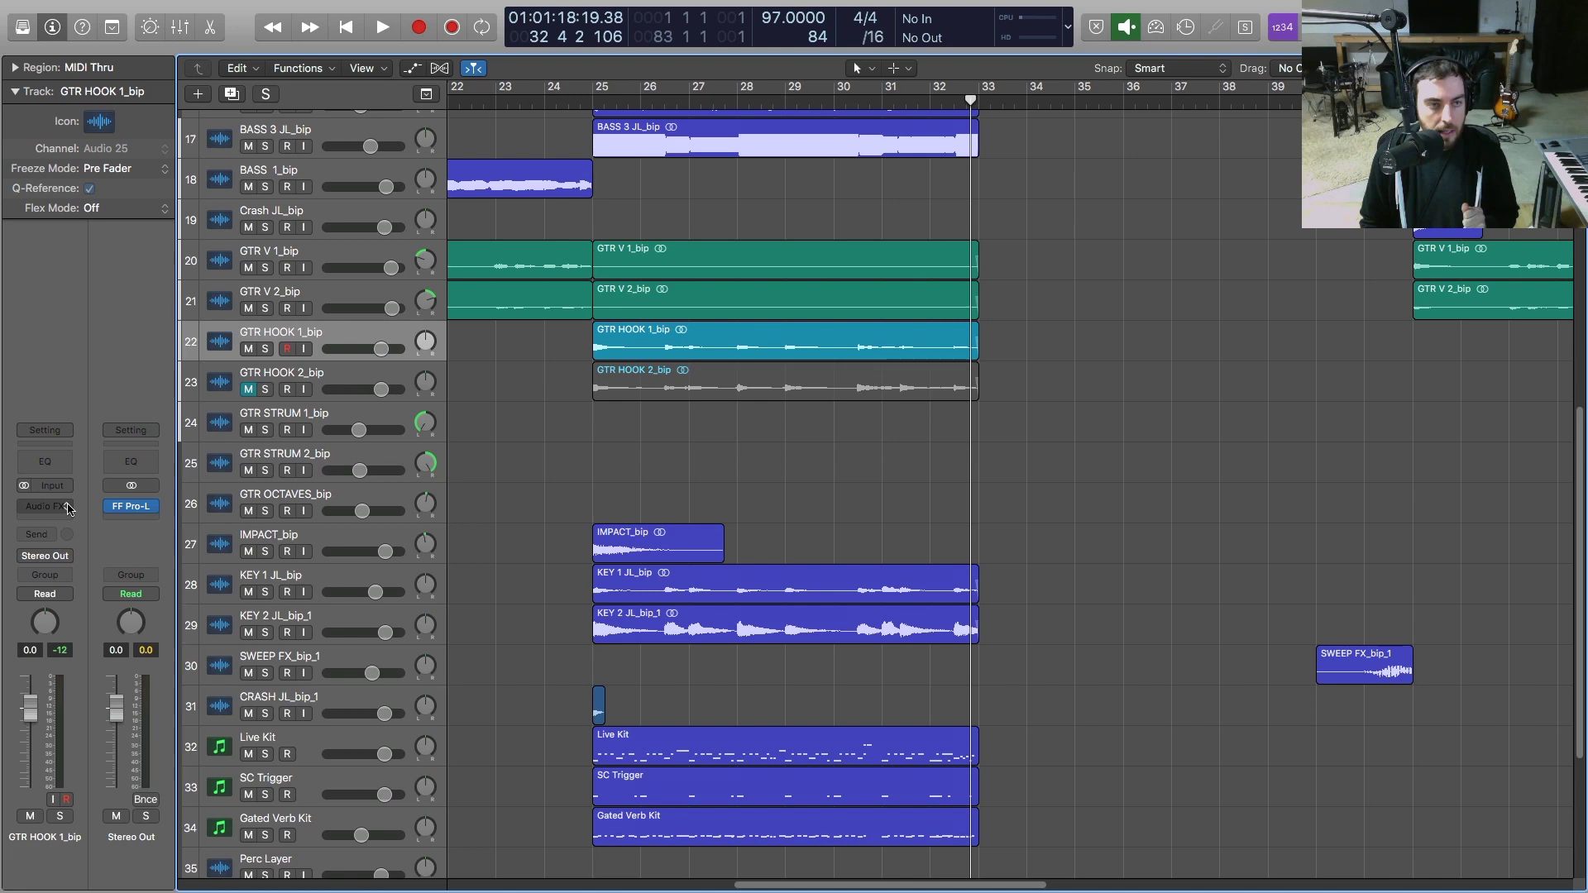
{"action": "key", "text": "x"}
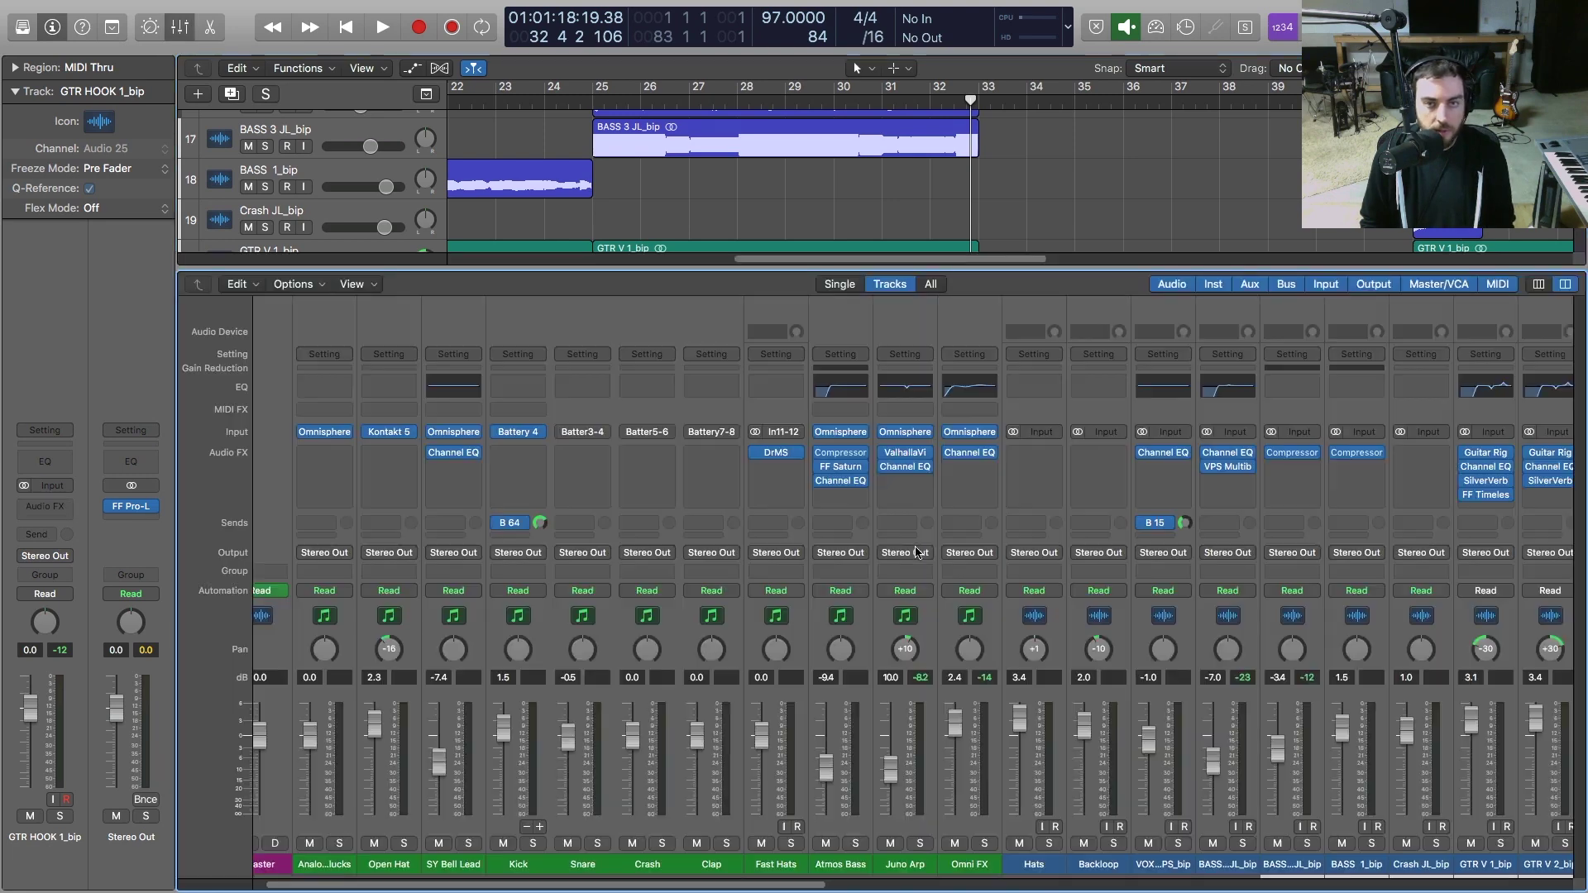
{"action": "key", "text": "x"}
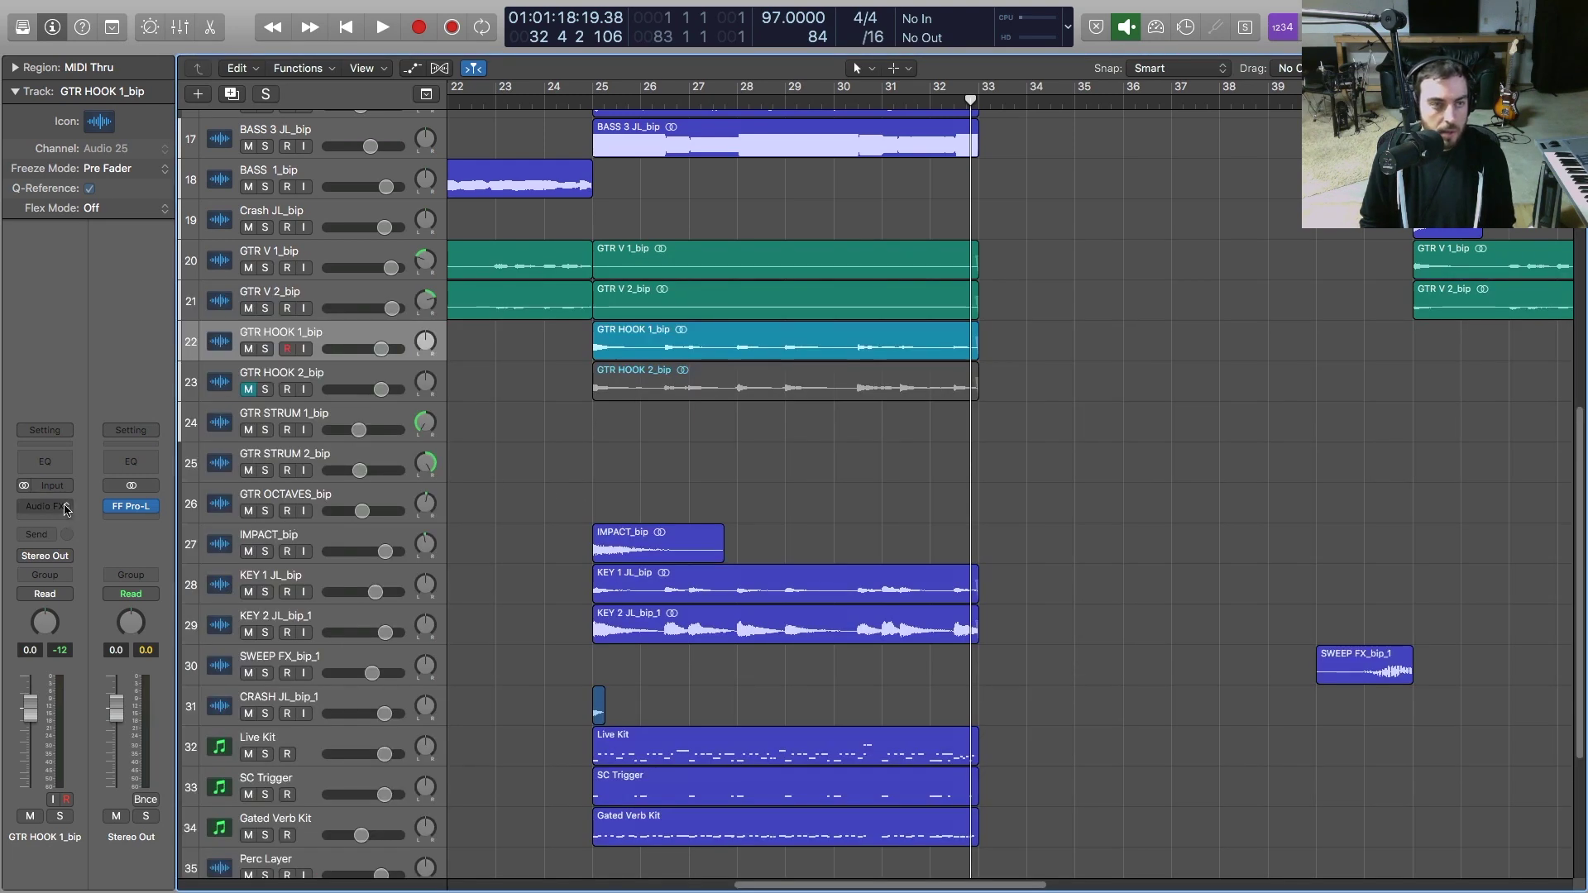
Insert stereo Guitar Rig 5 on GTR HOOK 1_bip, solo it, and show the Components browser
{"action": "left_click", "coordinate": [66, 509]}
{"action": "mouse_move", "coordinate": [161, 539]}
{"action": "left_click", "coordinate": [553, 390]}
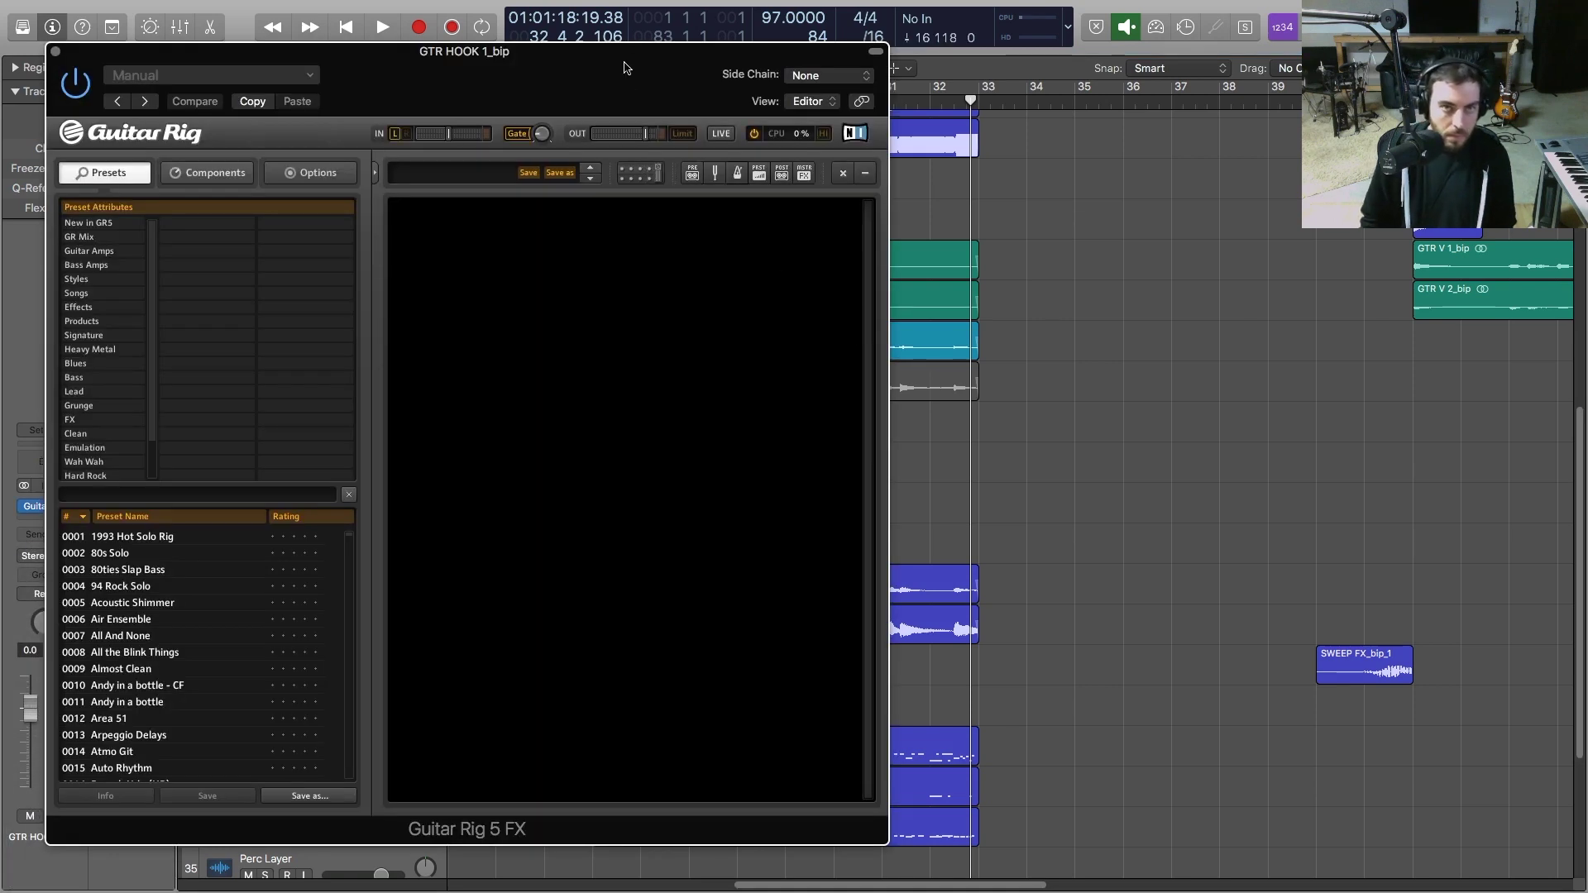
{"action": "left_click_drag", "start_coordinate": [627, 68], "coordinate": [1035, 74]}
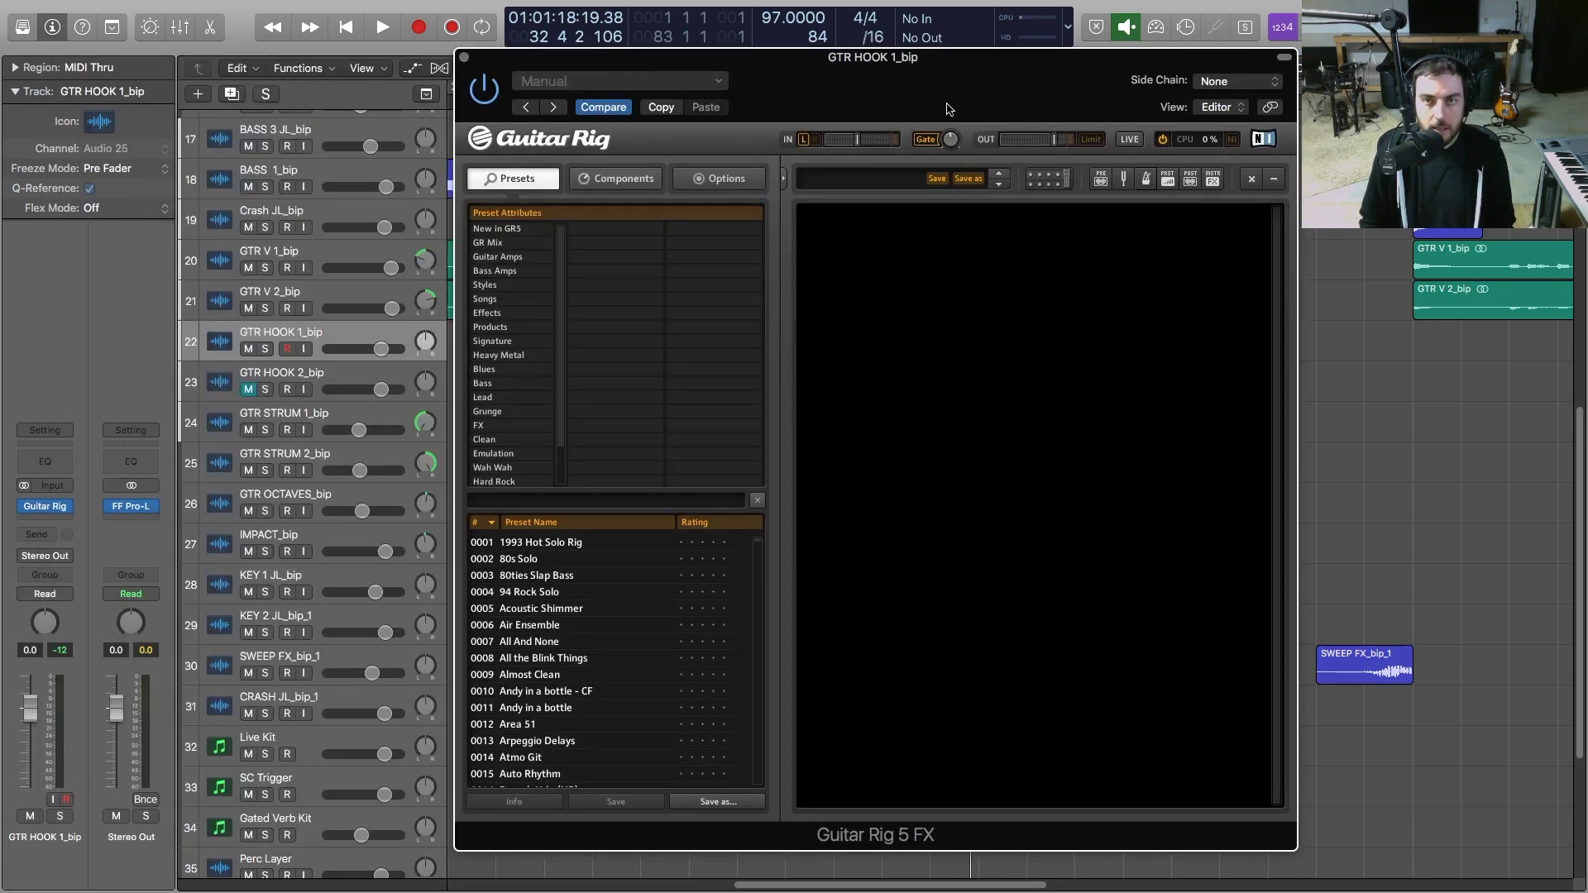
{"action": "mouse_move", "coordinate": [954, 145]}
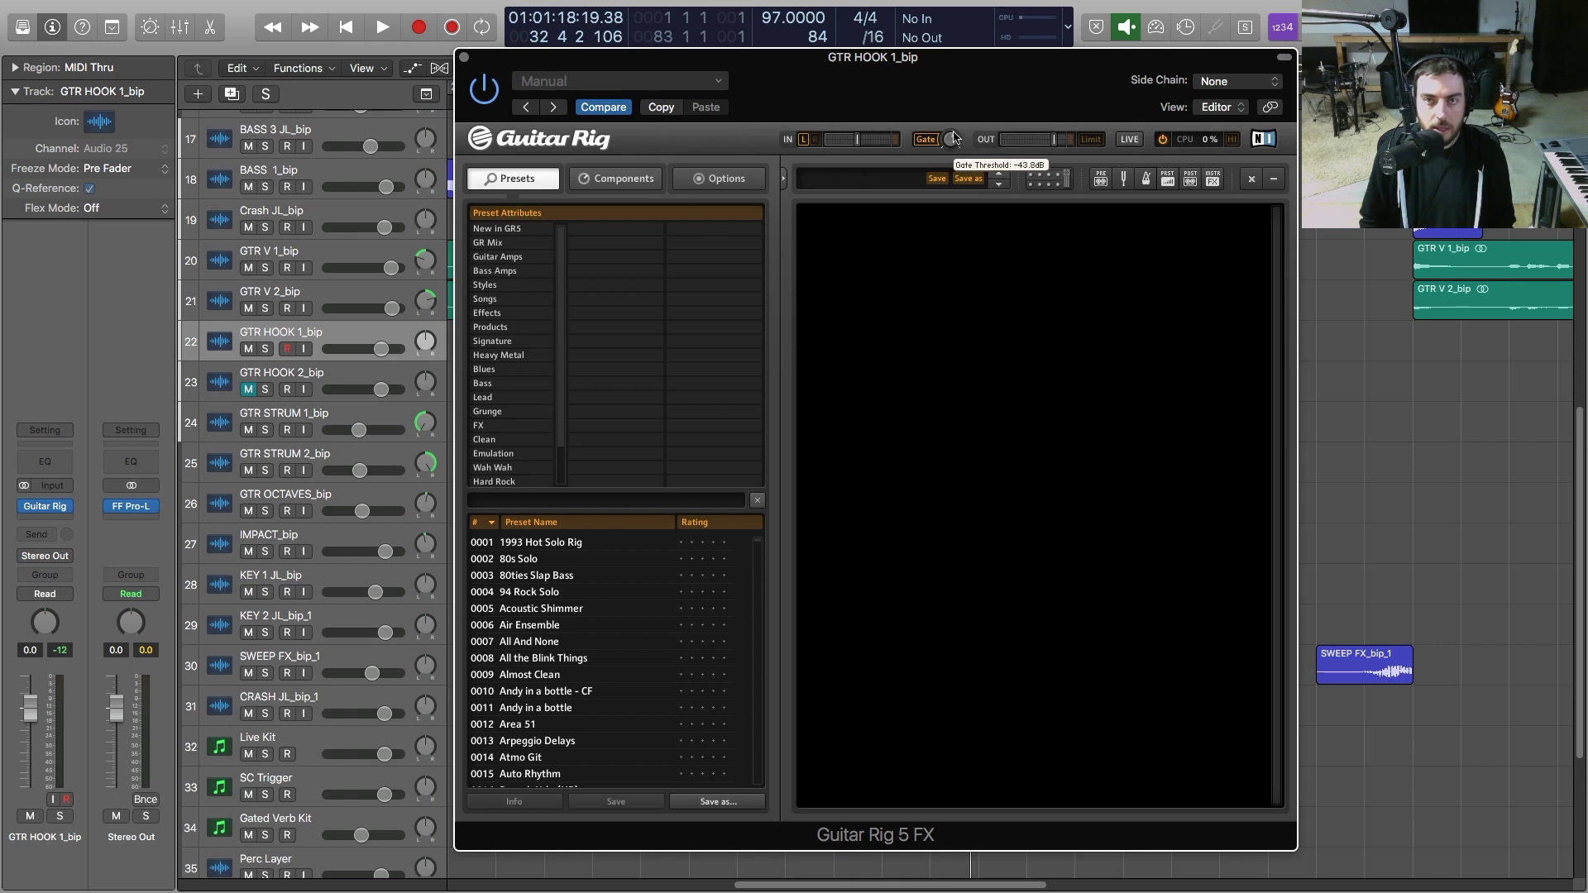
{"action": "key", "text": "space"}
{"action": "key", "text": "s"}
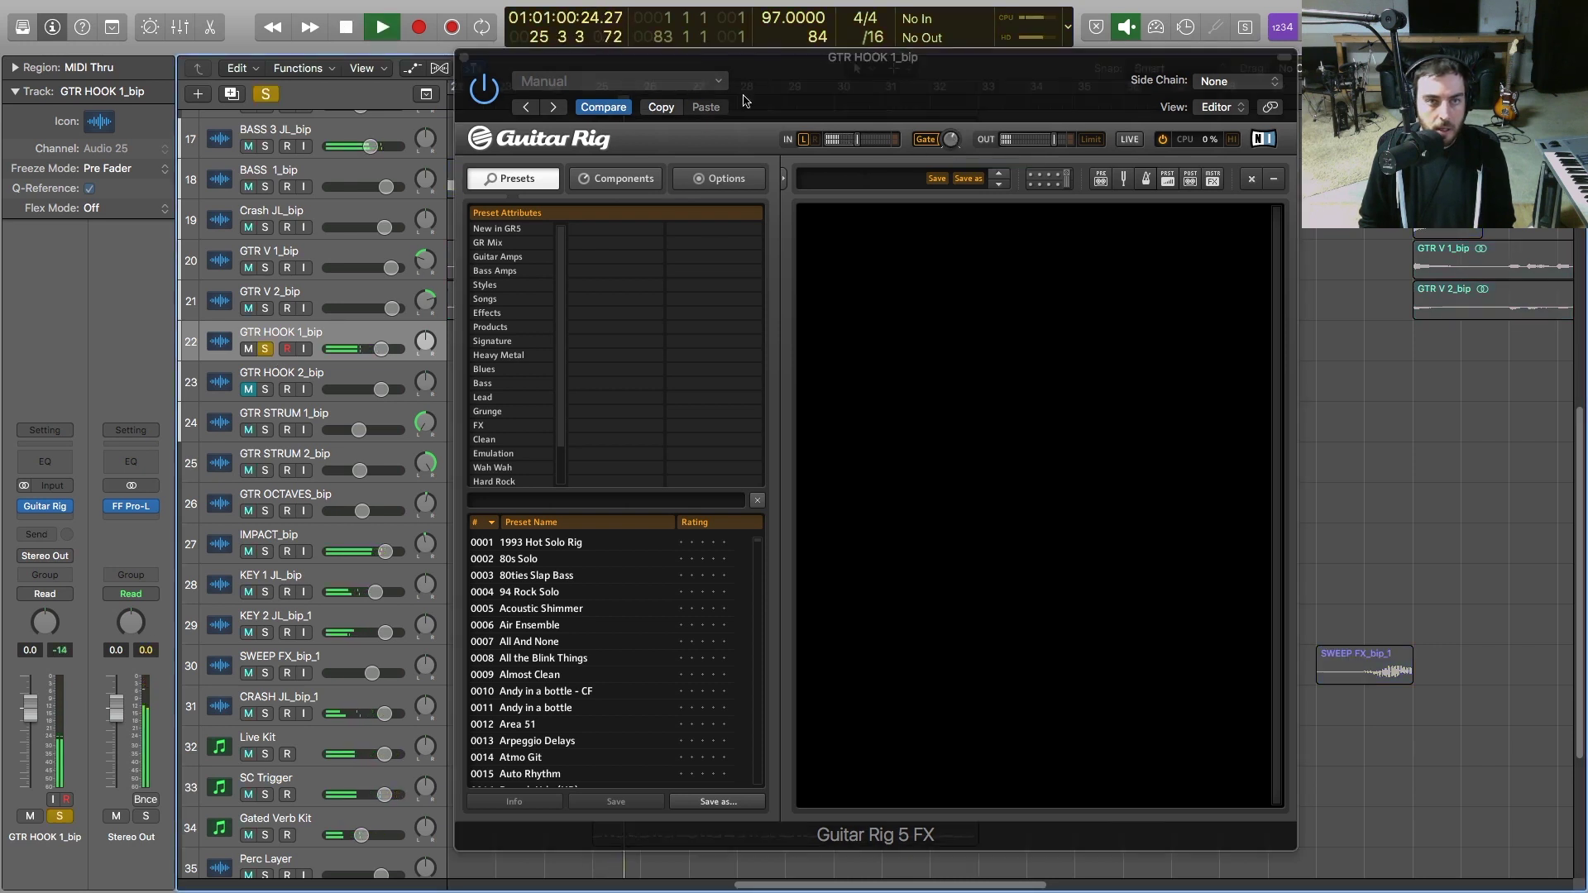
{"action": "left_click_drag", "start_coordinate": [743, 101], "coordinate": [676, 130]}
{"action": "mouse_move", "coordinate": [883, 170]}
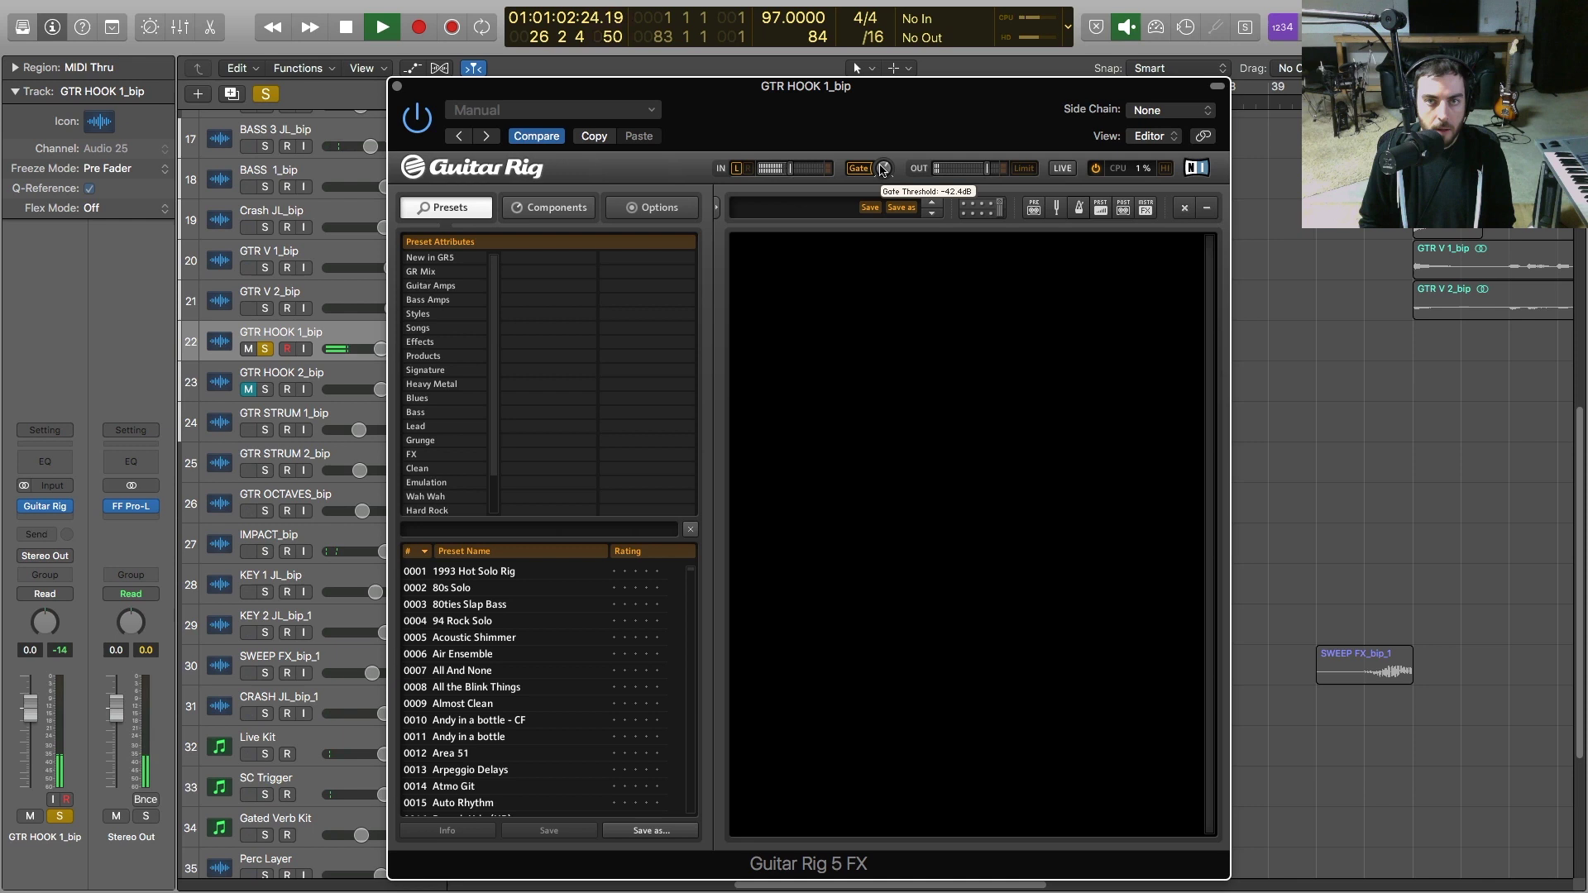
{"action": "left_click_drag", "start_coordinate": [840, 88], "coordinate": [851, 73]}
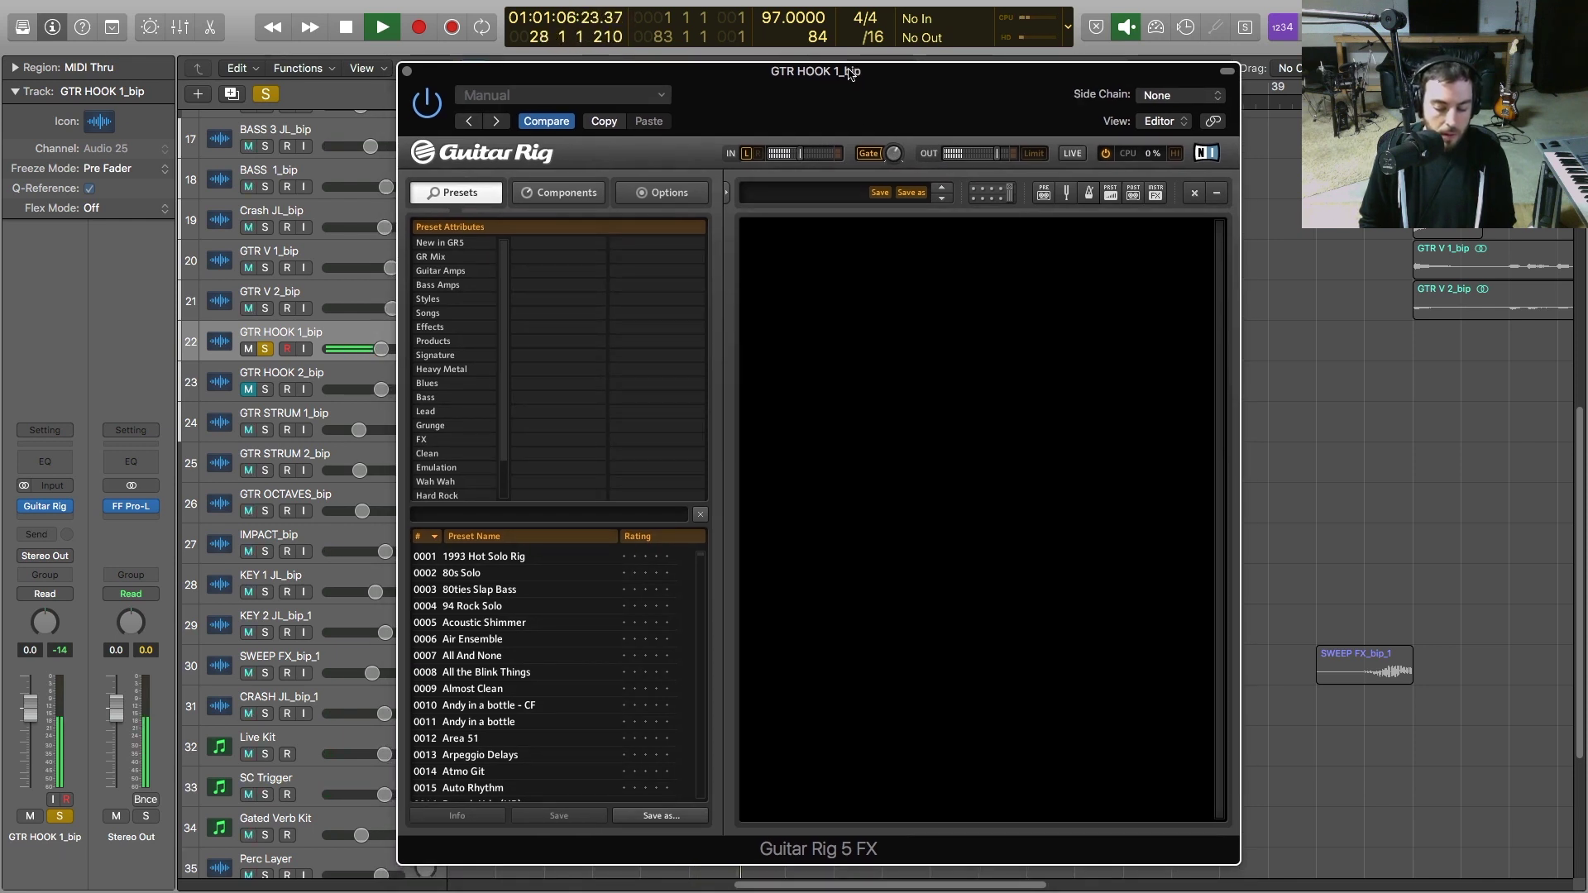
{"action": "key", "text": "space"}
{"action": "left_click", "coordinate": [540, 195]}
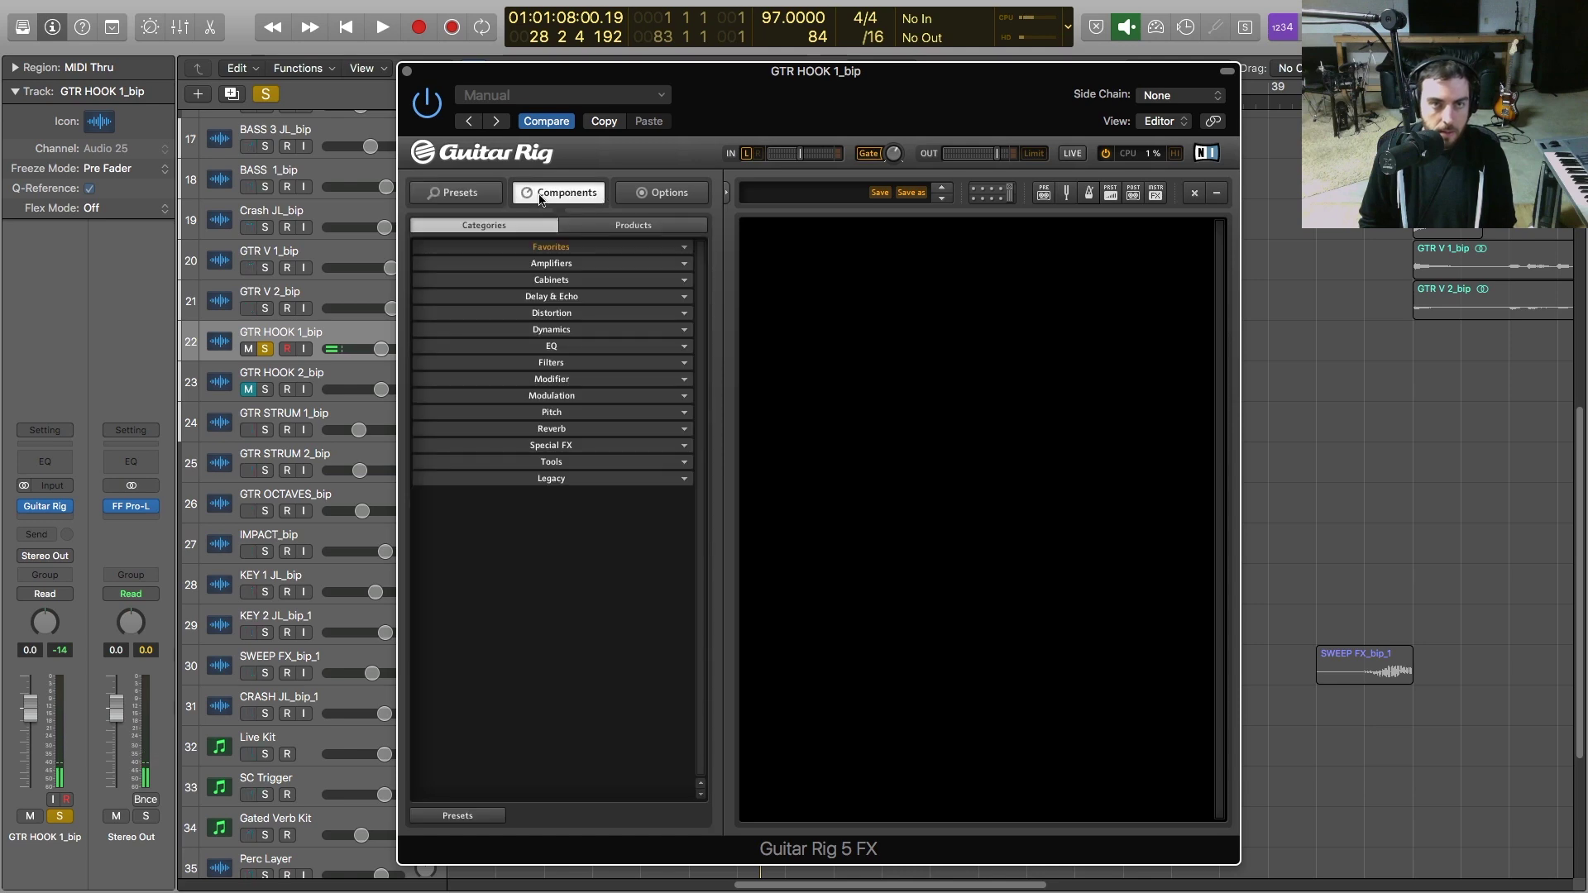
Add a Skreamer from Guitar Rig's Distortion components into the rack
{"action": "left_click", "coordinate": [551, 263]}
{"action": "scroll", "coordinate": [565, 362], "scroll_direction": "down", "scroll_amount": 3}
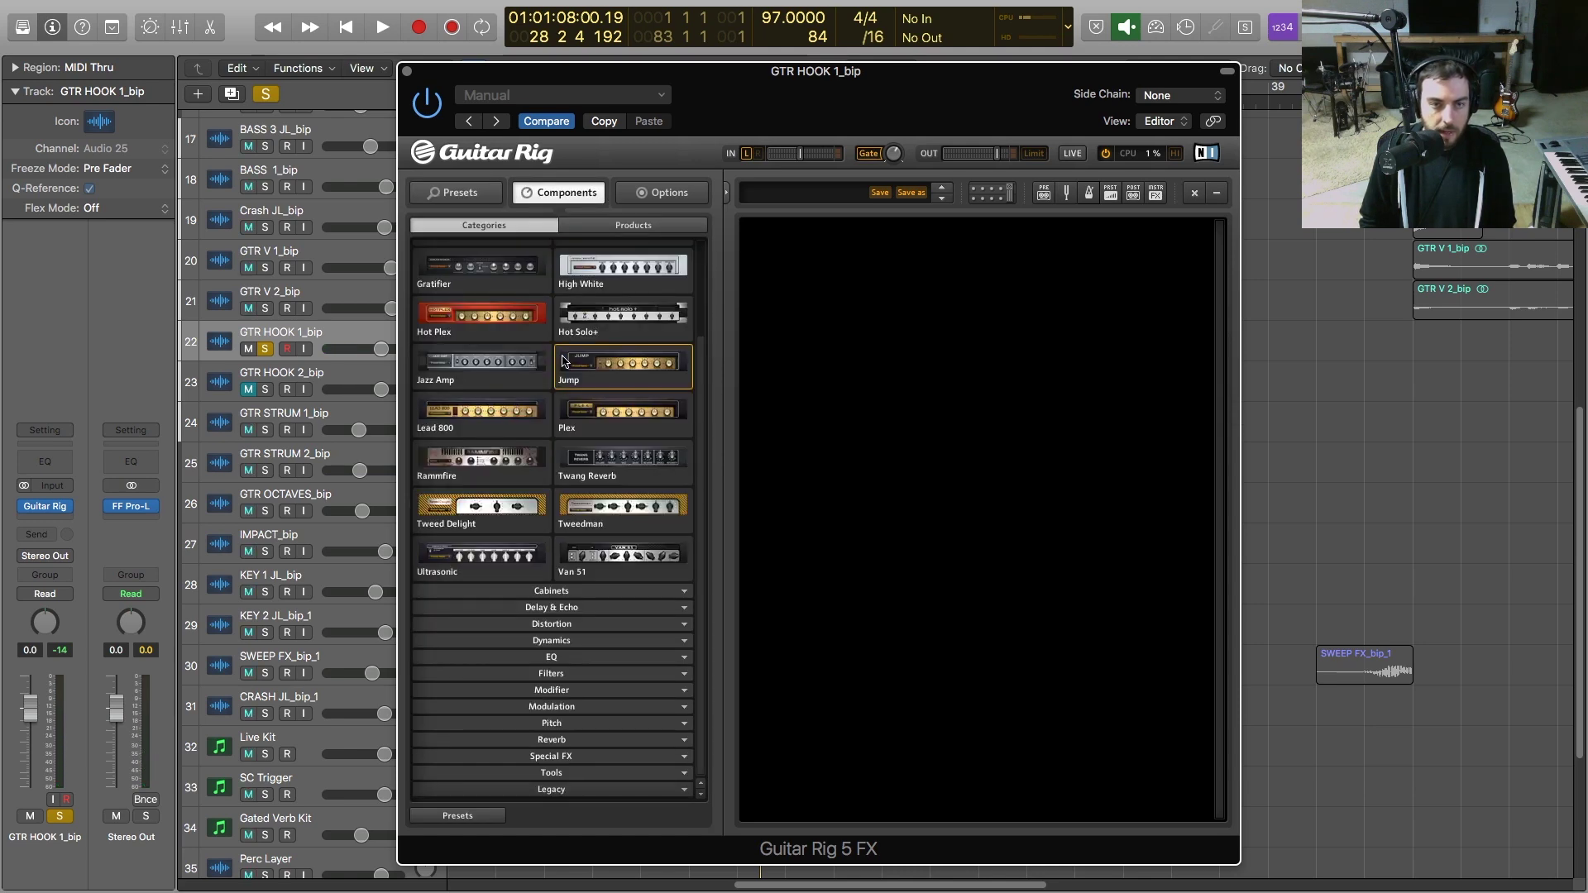
{"action": "scroll", "coordinate": [564, 362], "scroll_direction": "up", "scroll_amount": 2}
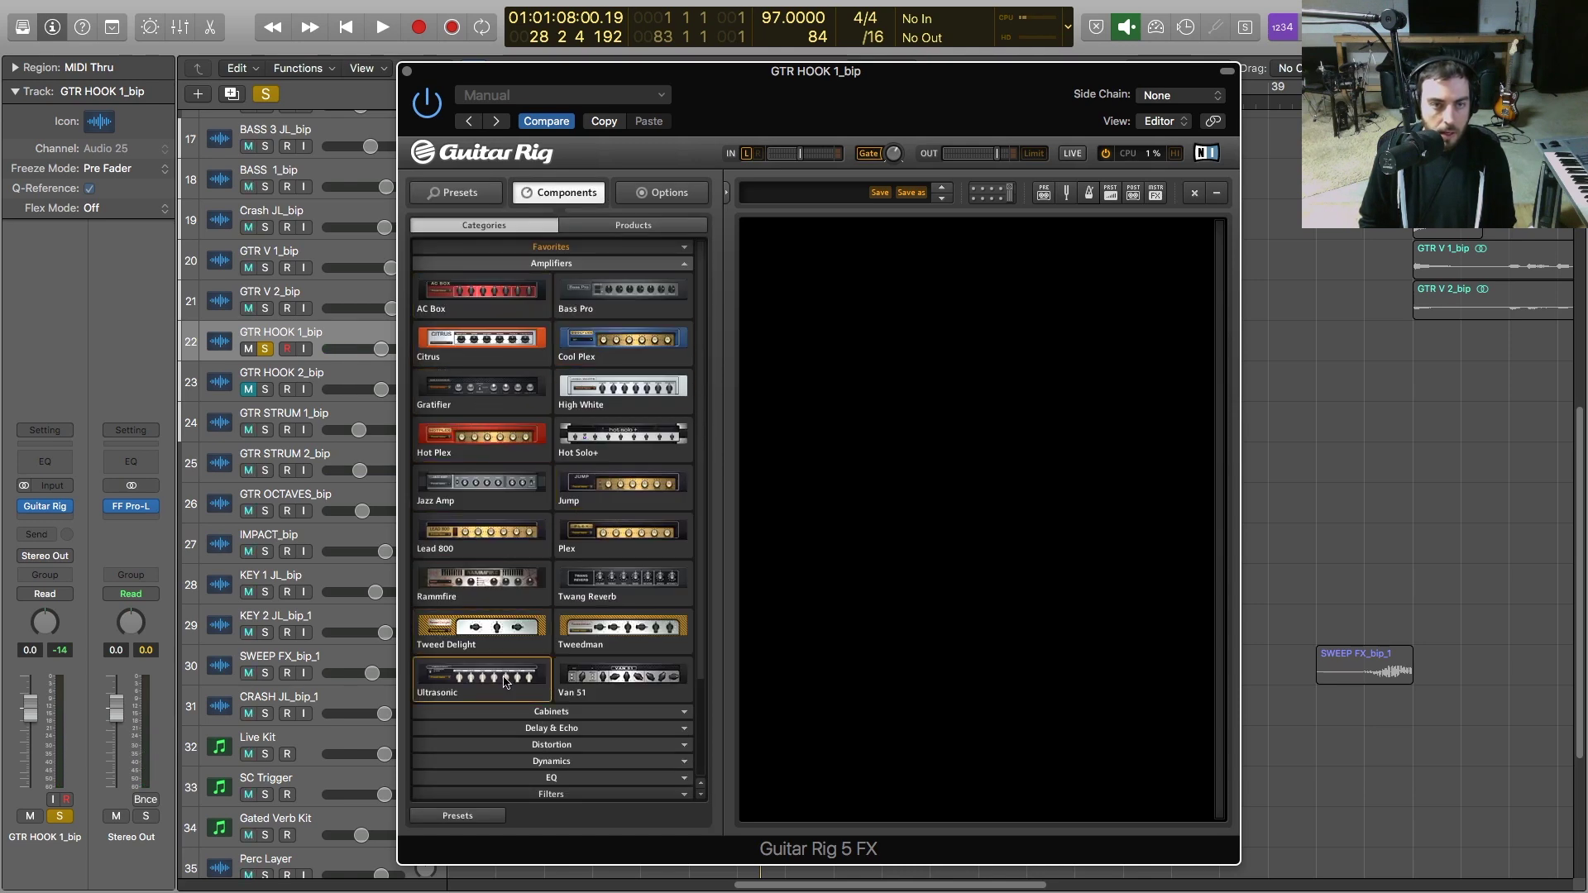
{"action": "left_click", "coordinate": [553, 265]}
{"action": "left_click", "coordinate": [552, 313]}
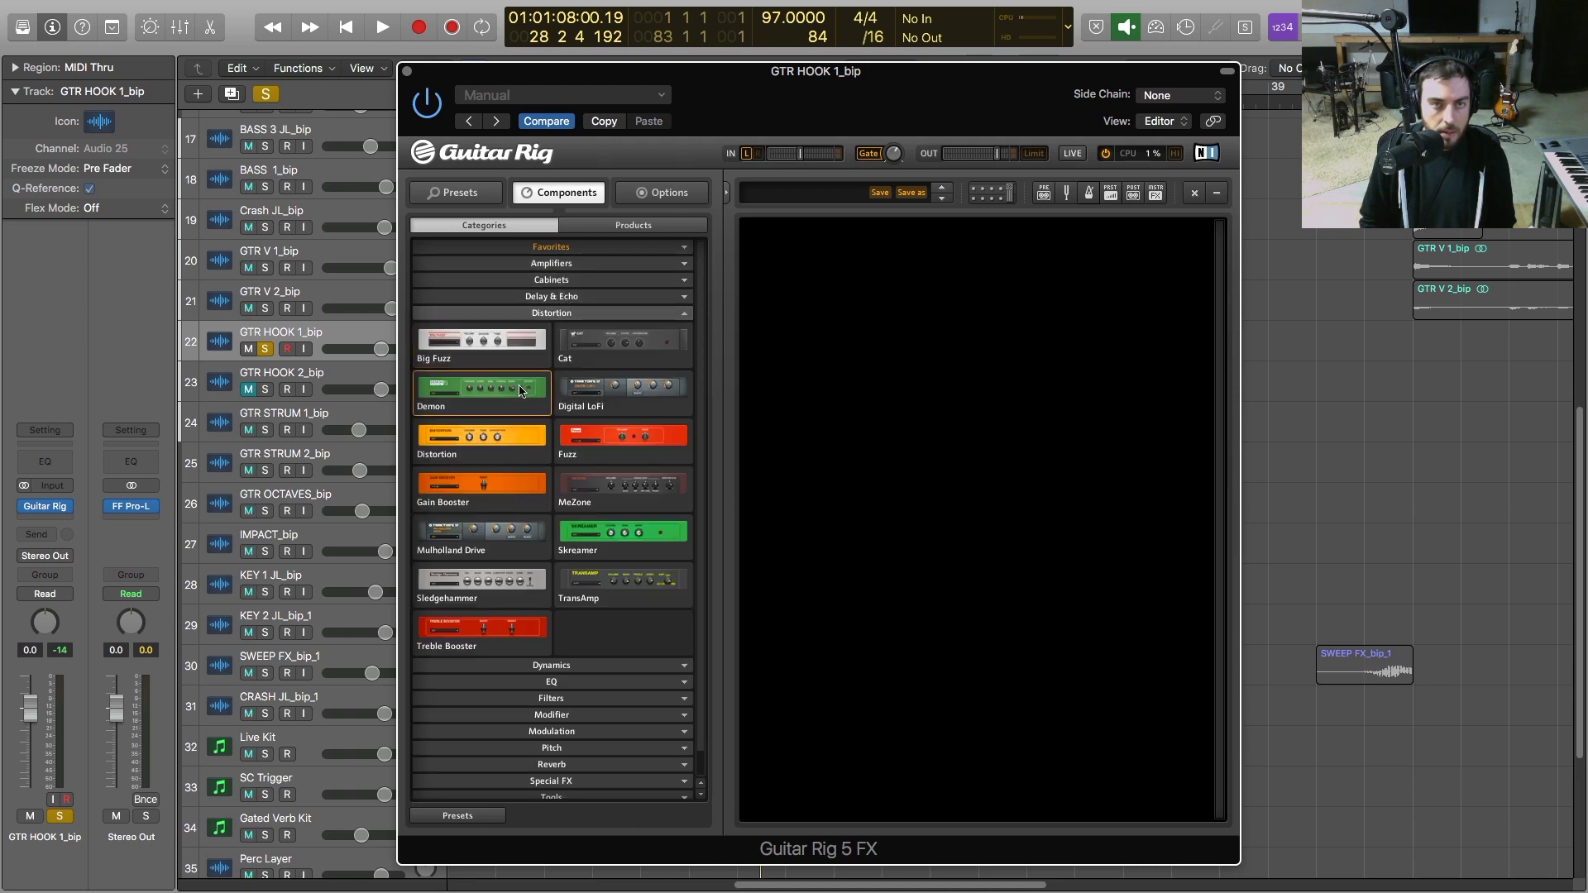
{"action": "left_click_drag", "start_coordinate": [590, 548], "coordinate": [894, 347]}
{"action": "left_click_drag", "start_coordinate": [841, 79], "coordinate": [811, 77]}
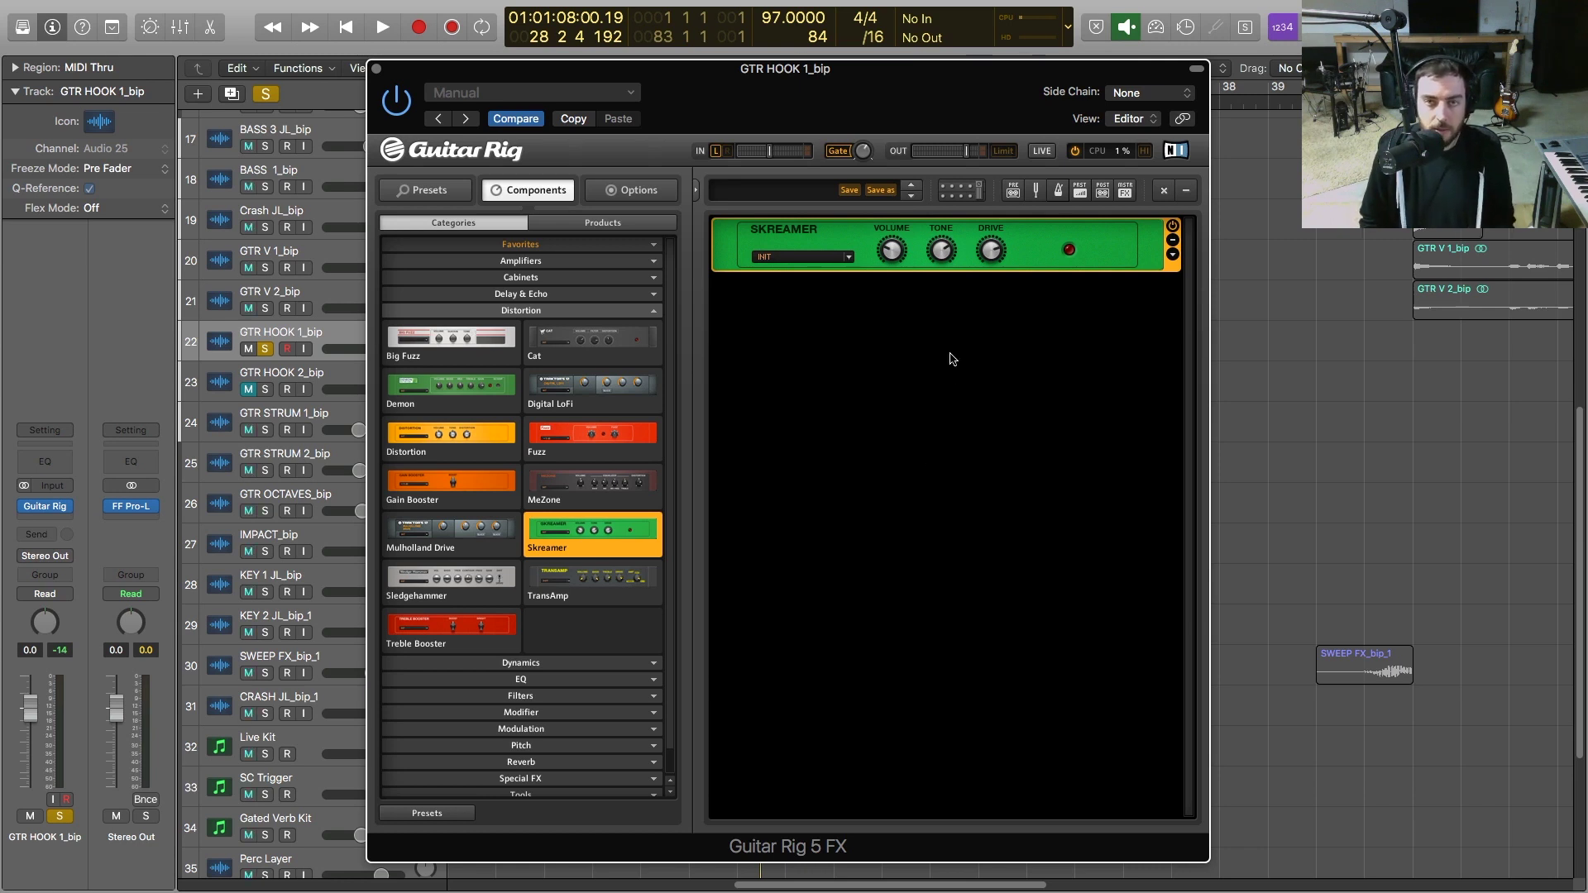
Ease the Skreamer's Tone and Drive (to about 6.29) down slightly during playback
{"action": "key", "text": "space"}
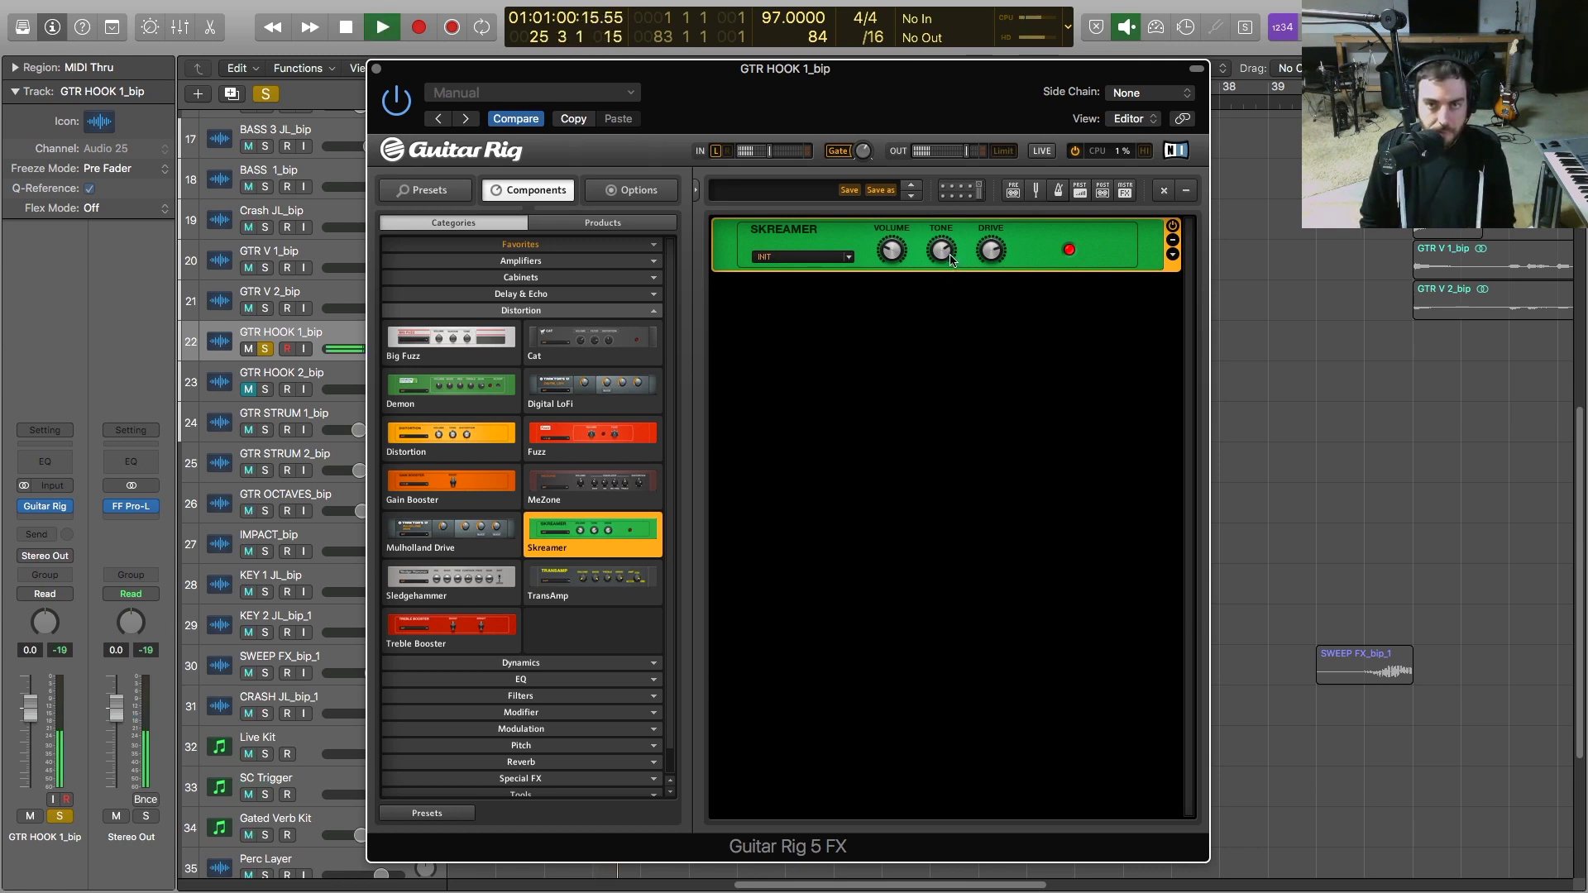
{"action": "key", "text": "space"}
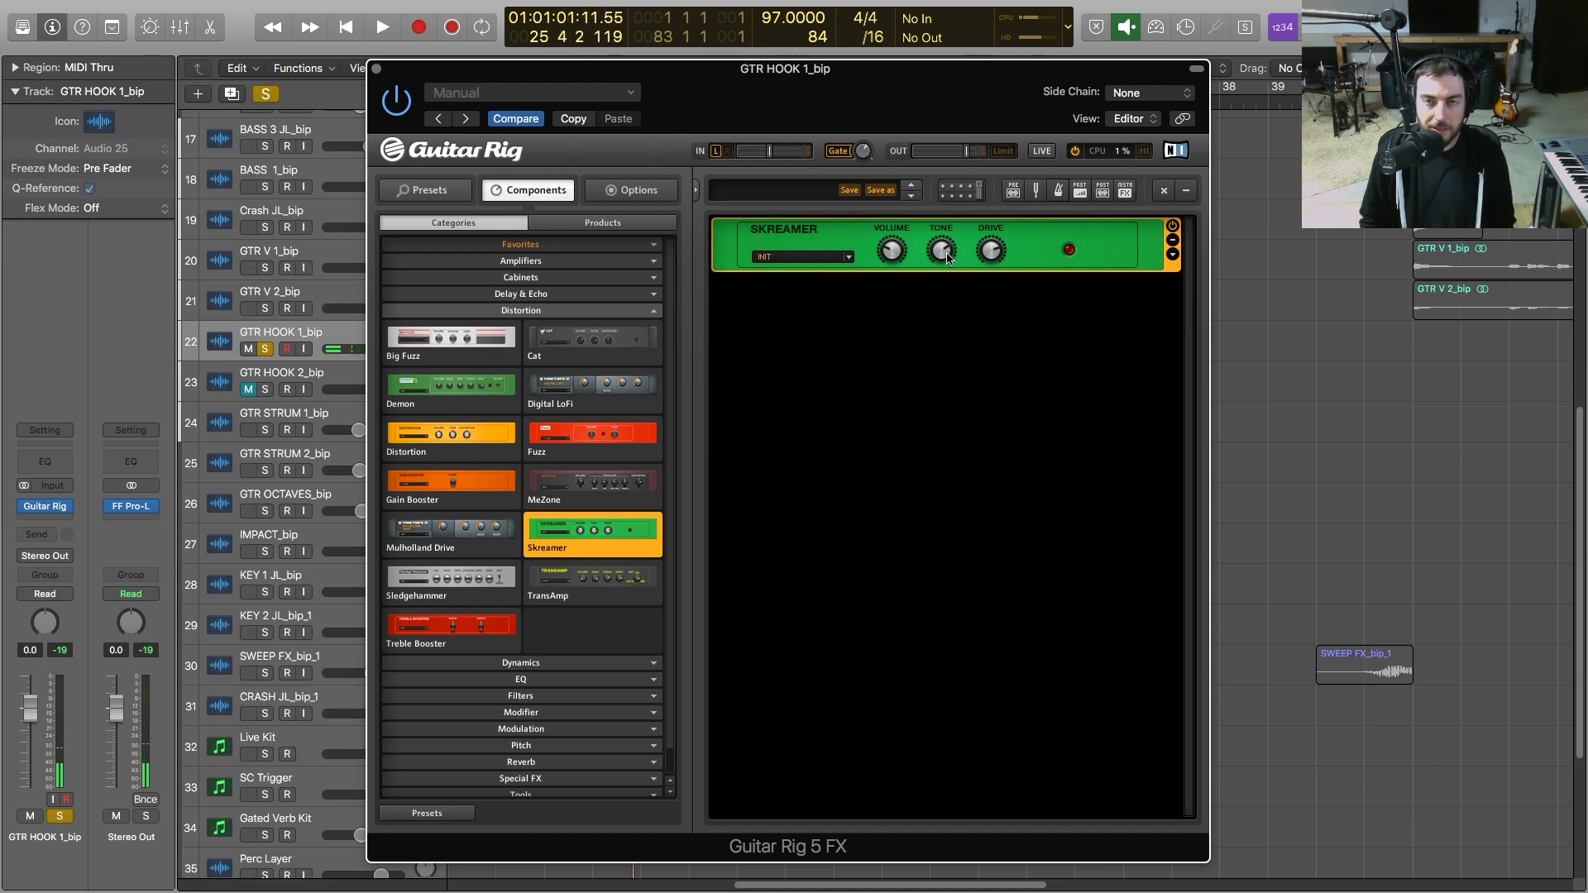
{"action": "key", "text": "space"}
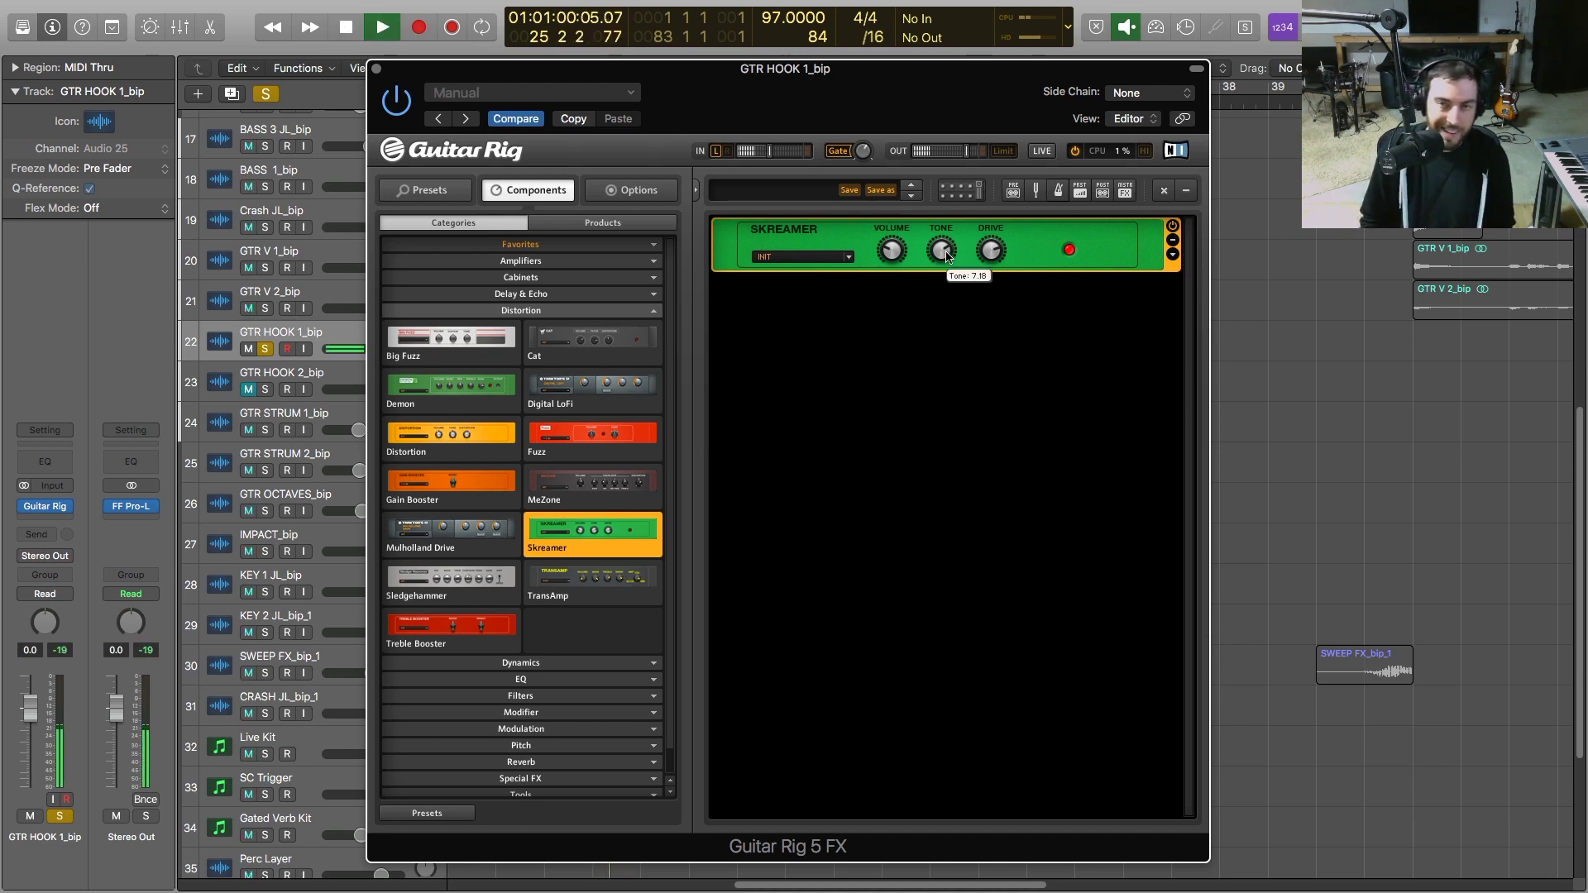
{"action": "left_click_drag", "start_coordinate": [946, 264], "coordinate": [948, 266]}
{"action": "mouse_move", "coordinate": [997, 266]}
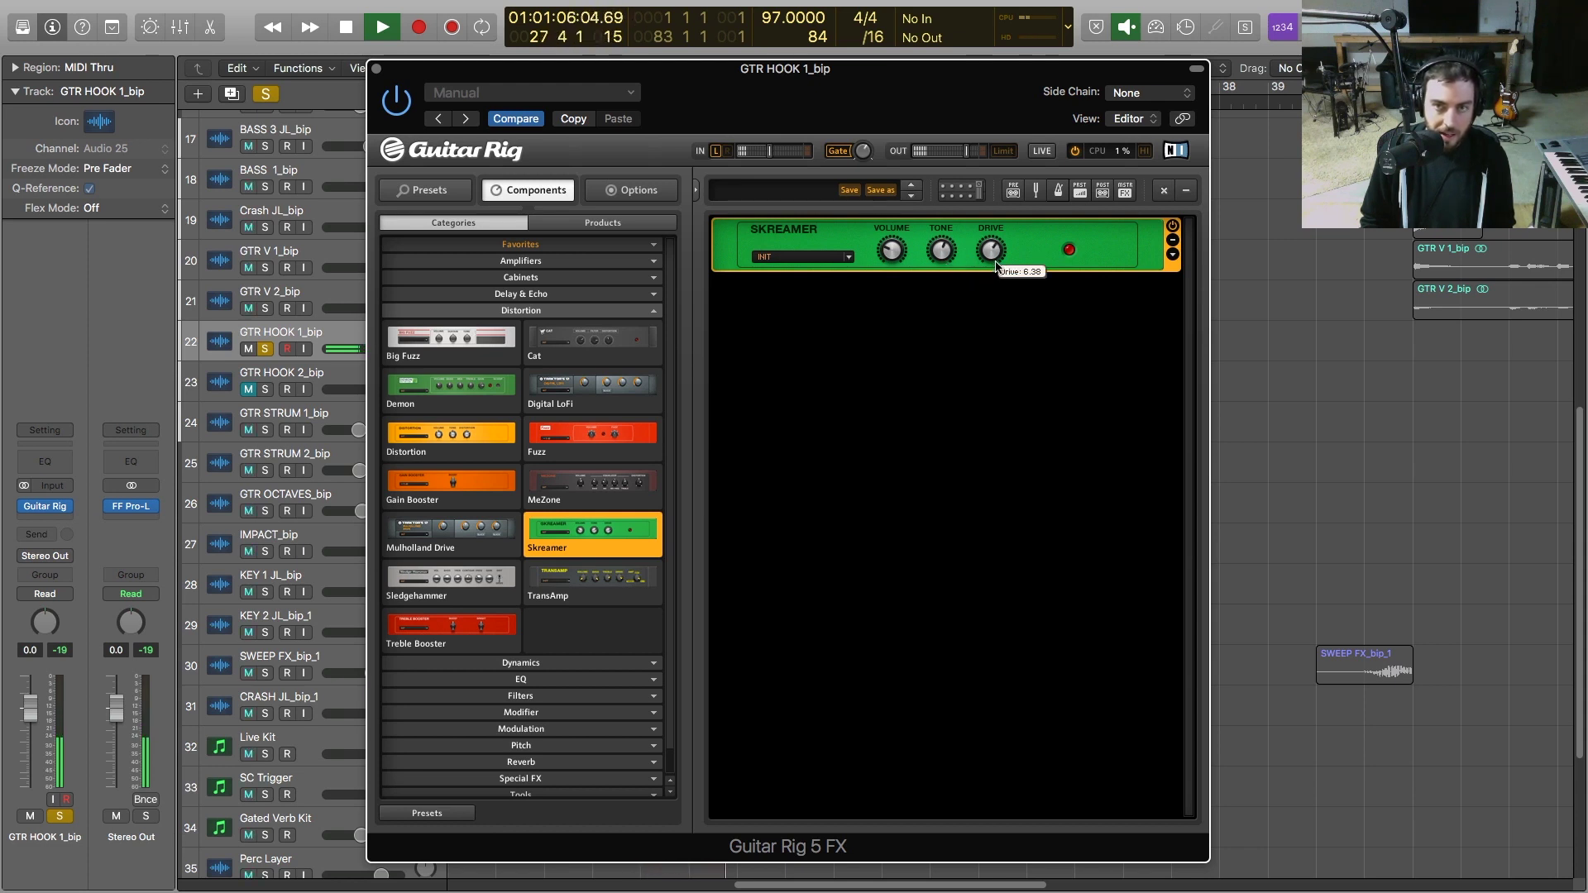
{"action": "left_click_drag", "start_coordinate": [997, 266], "coordinate": [993, 272]}
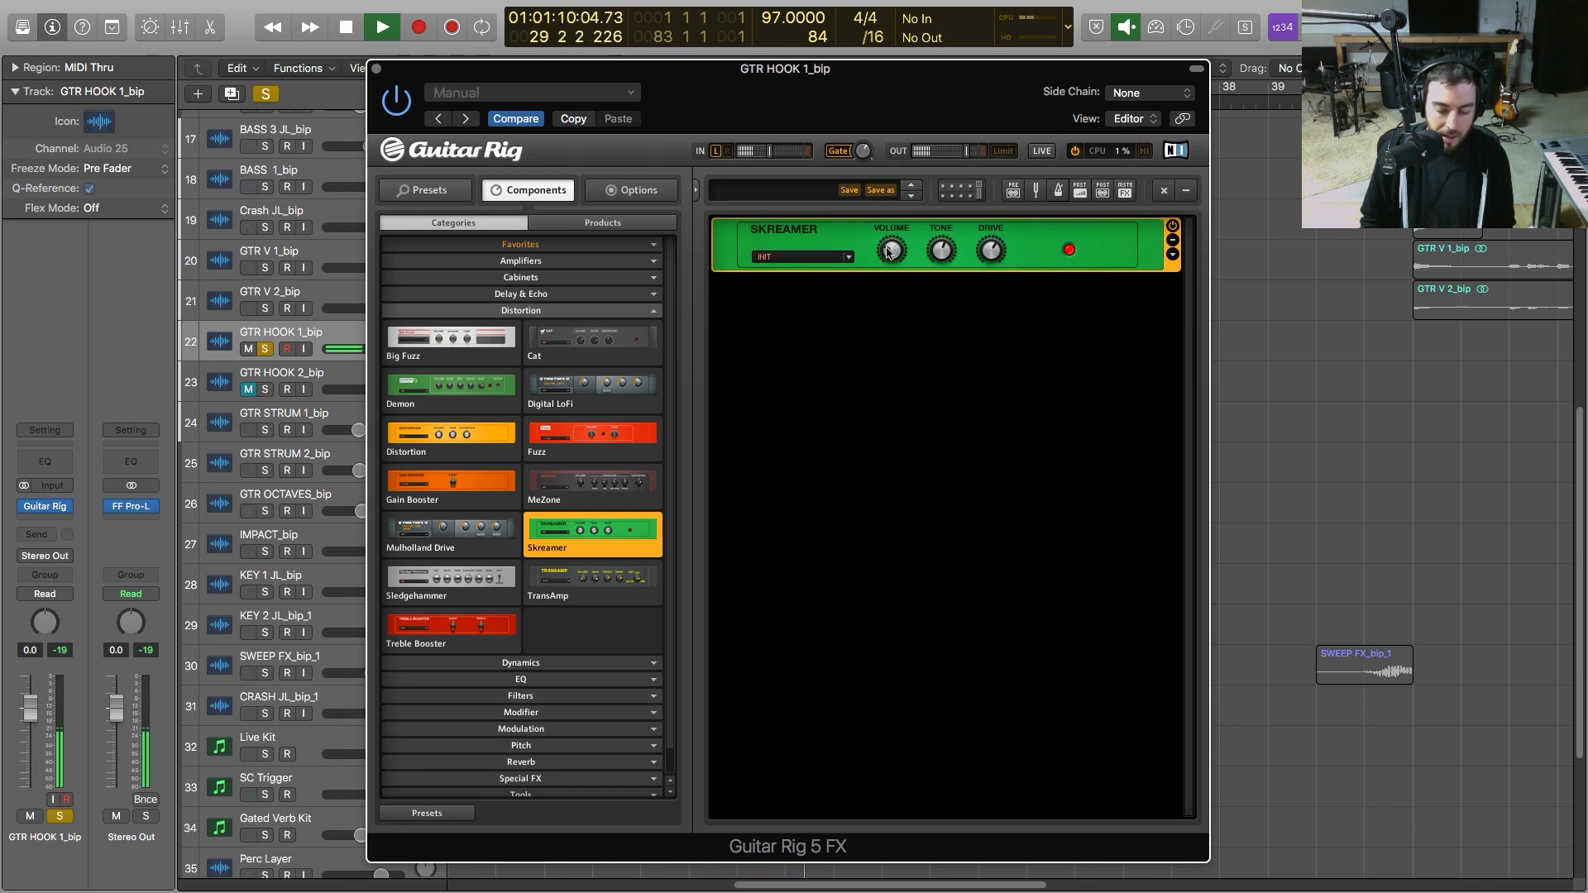
{"action": "key", "text": "space"}
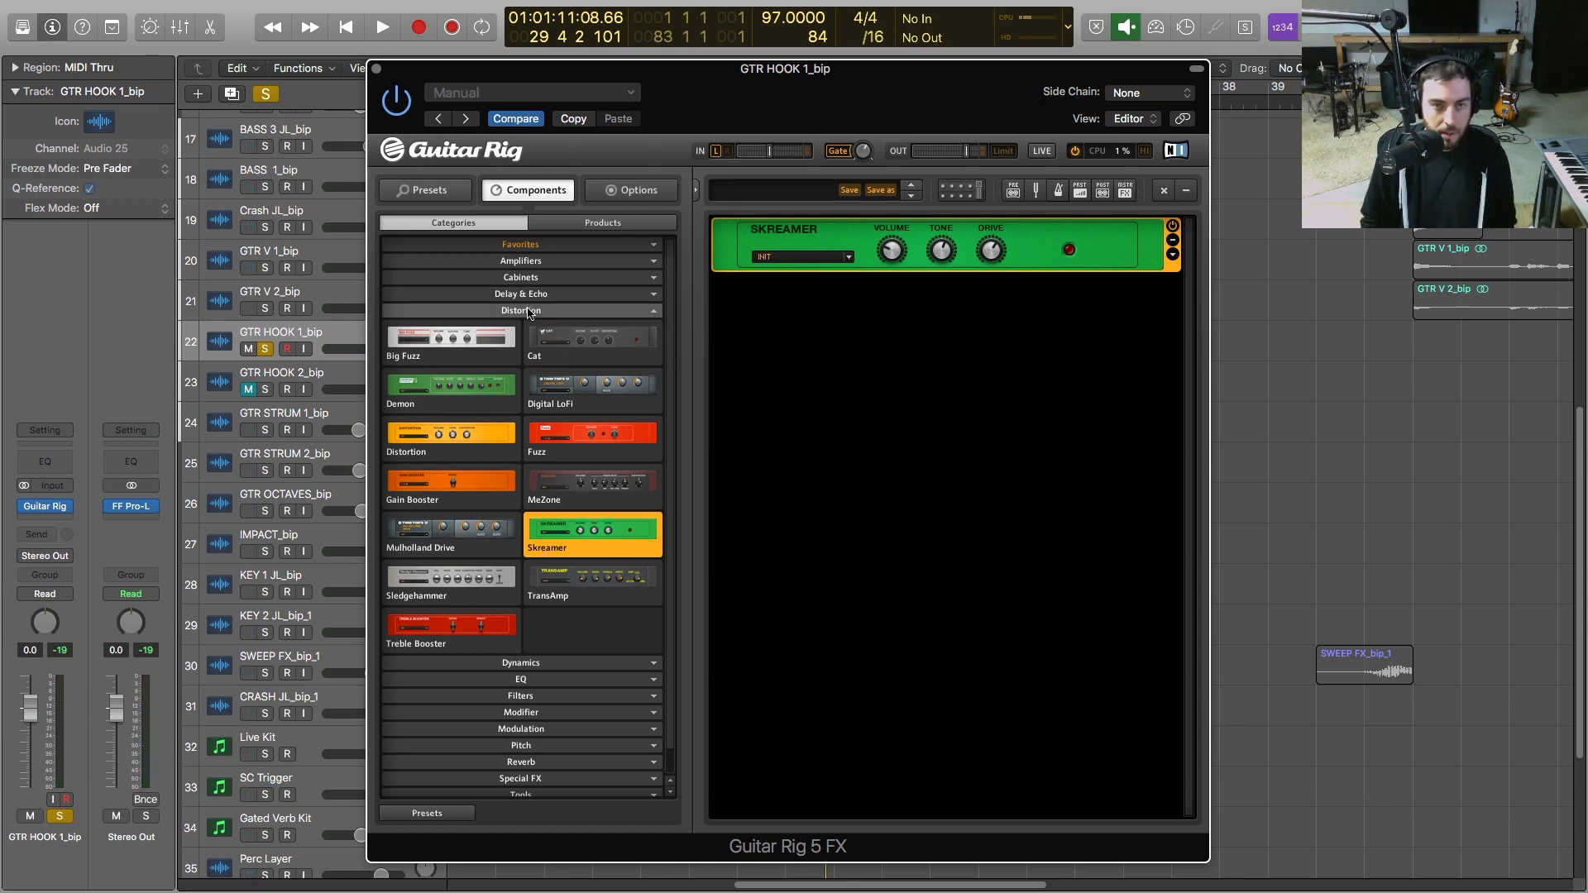
{"action": "left_click", "coordinate": [566, 311]}
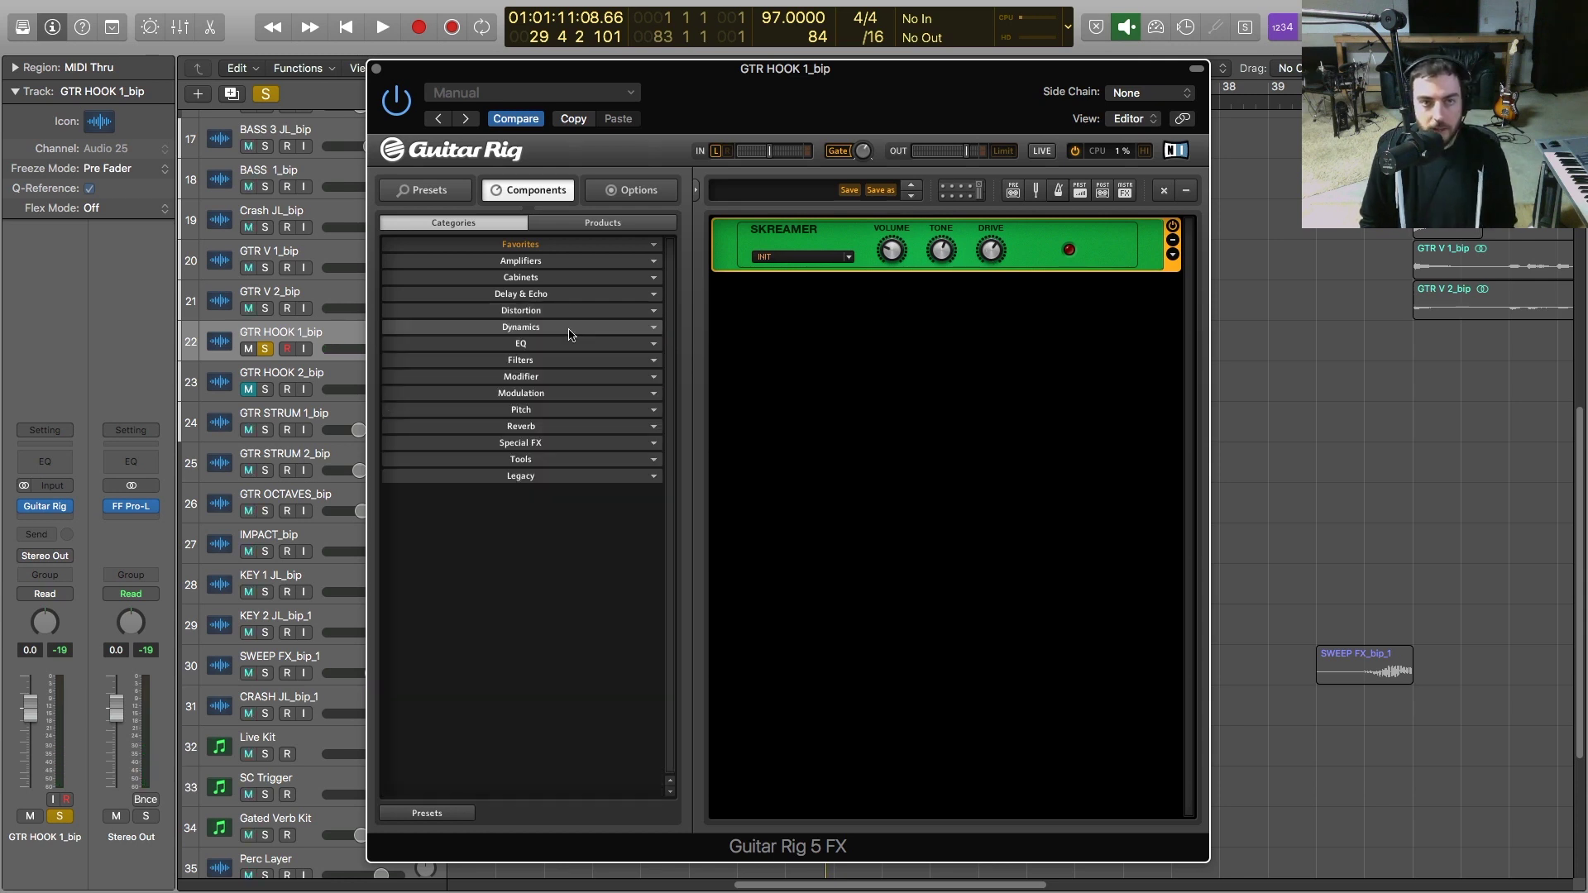
Add the Jump amp with its Matched Cabinet below the Skreamer
{"action": "left_click", "coordinate": [557, 262]}
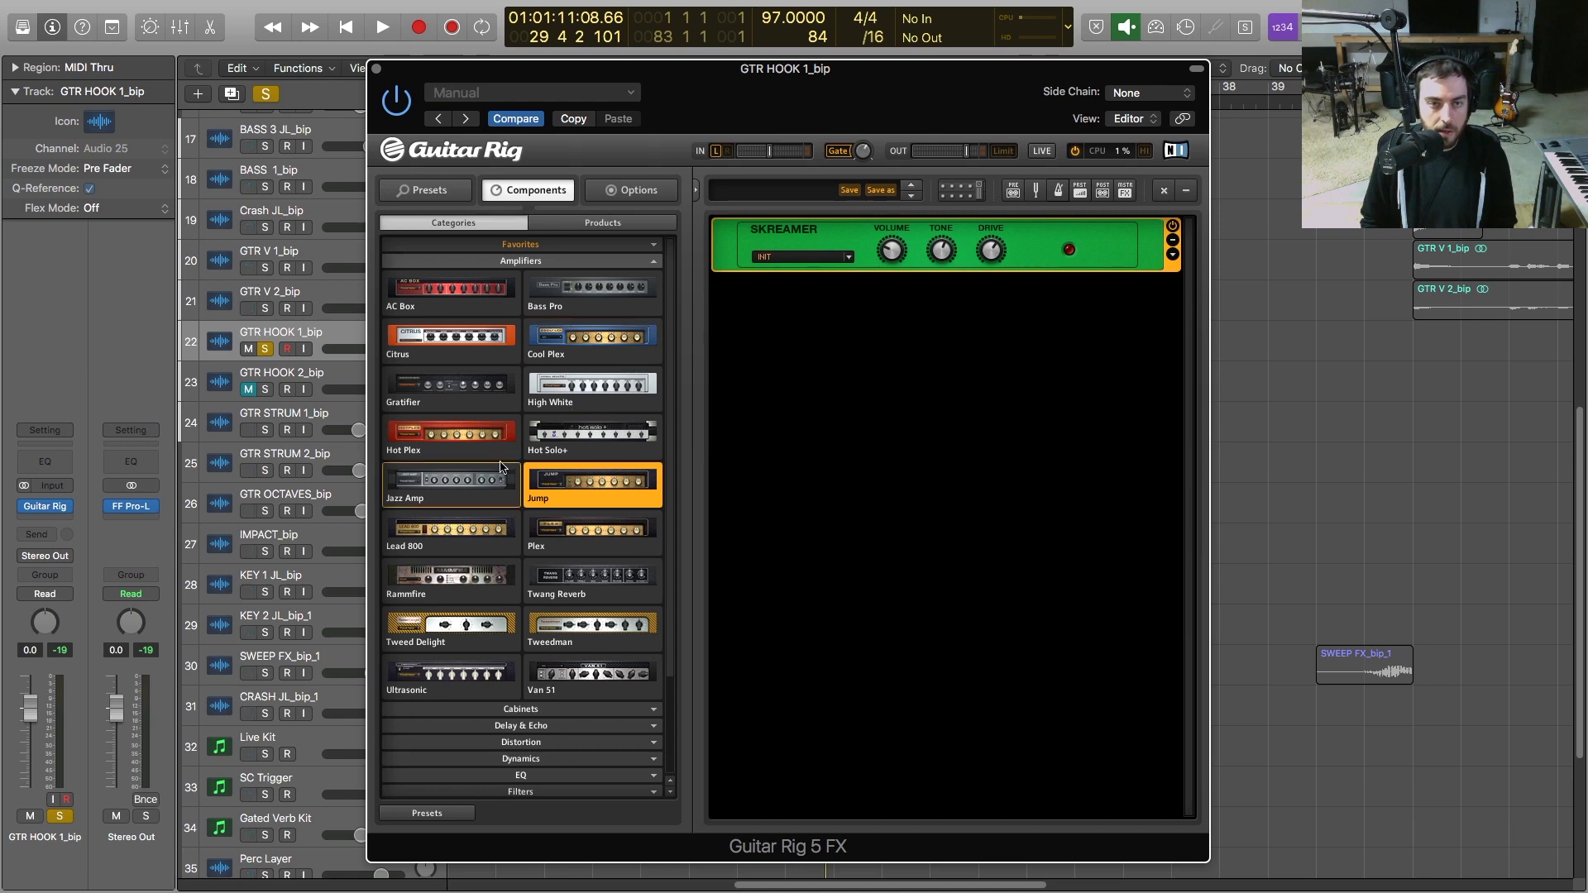
{"action": "left_click_drag", "start_coordinate": [556, 482], "coordinate": [851, 406]}
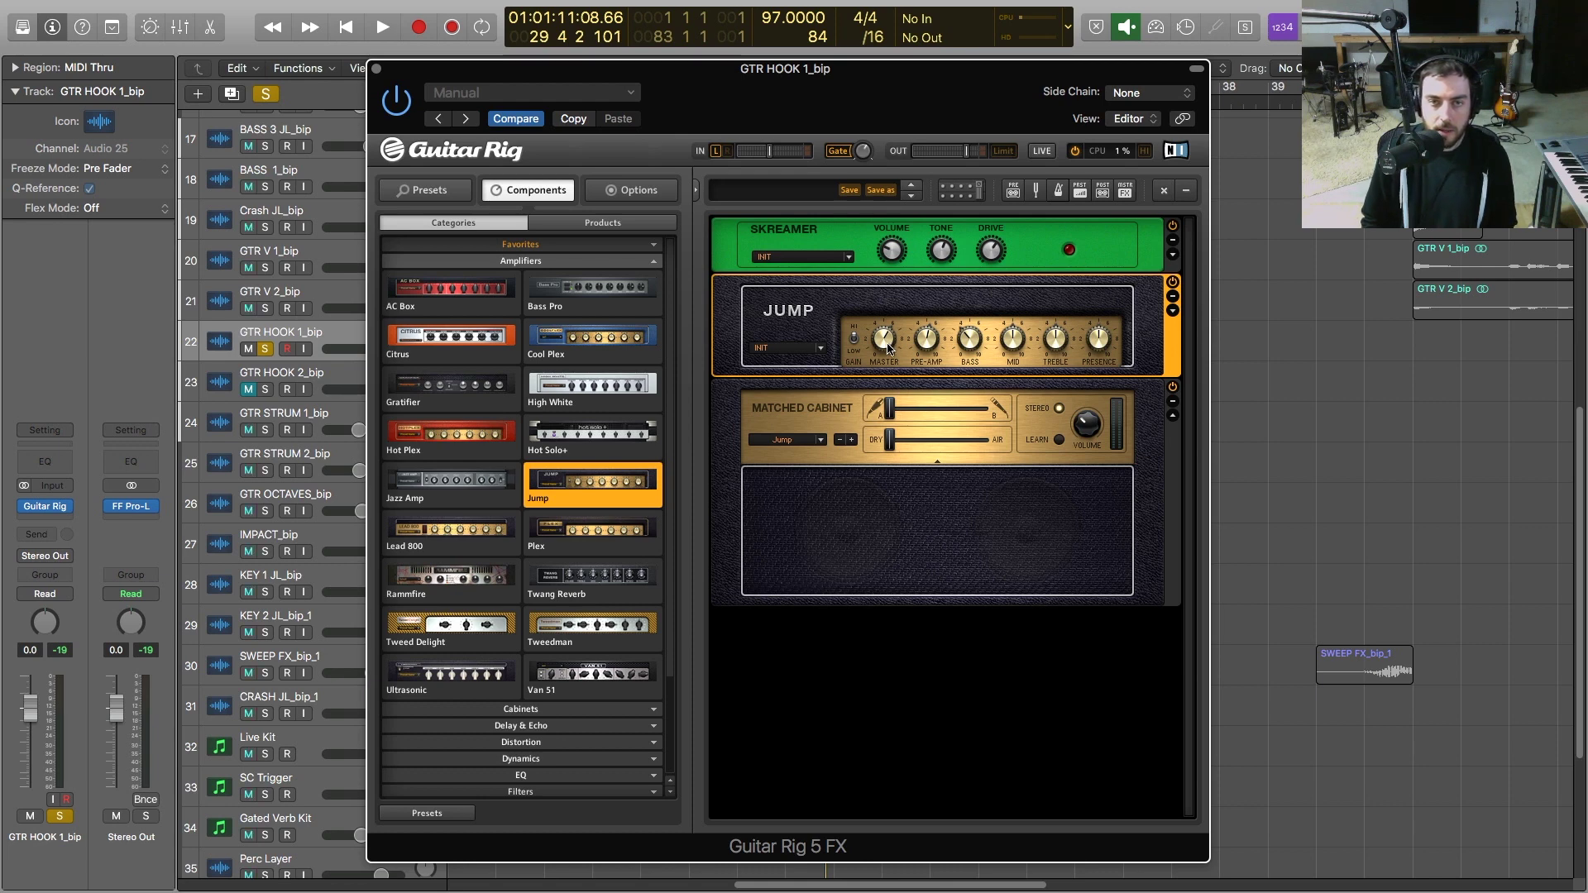
{"action": "key", "text": "space"}
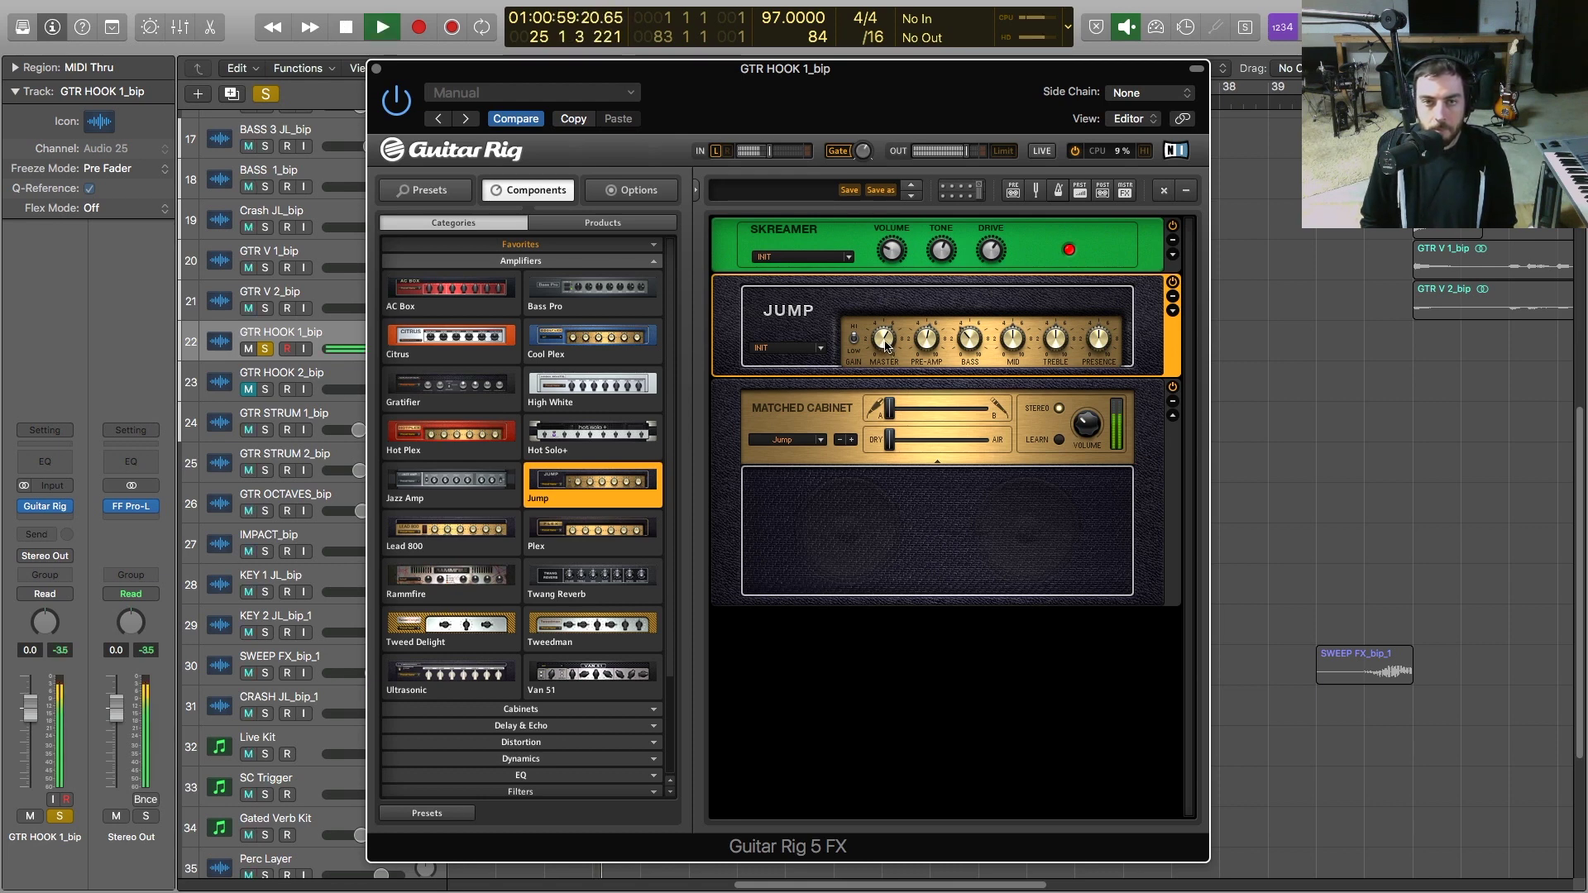
{"action": "mouse_move", "coordinate": [884, 358]}
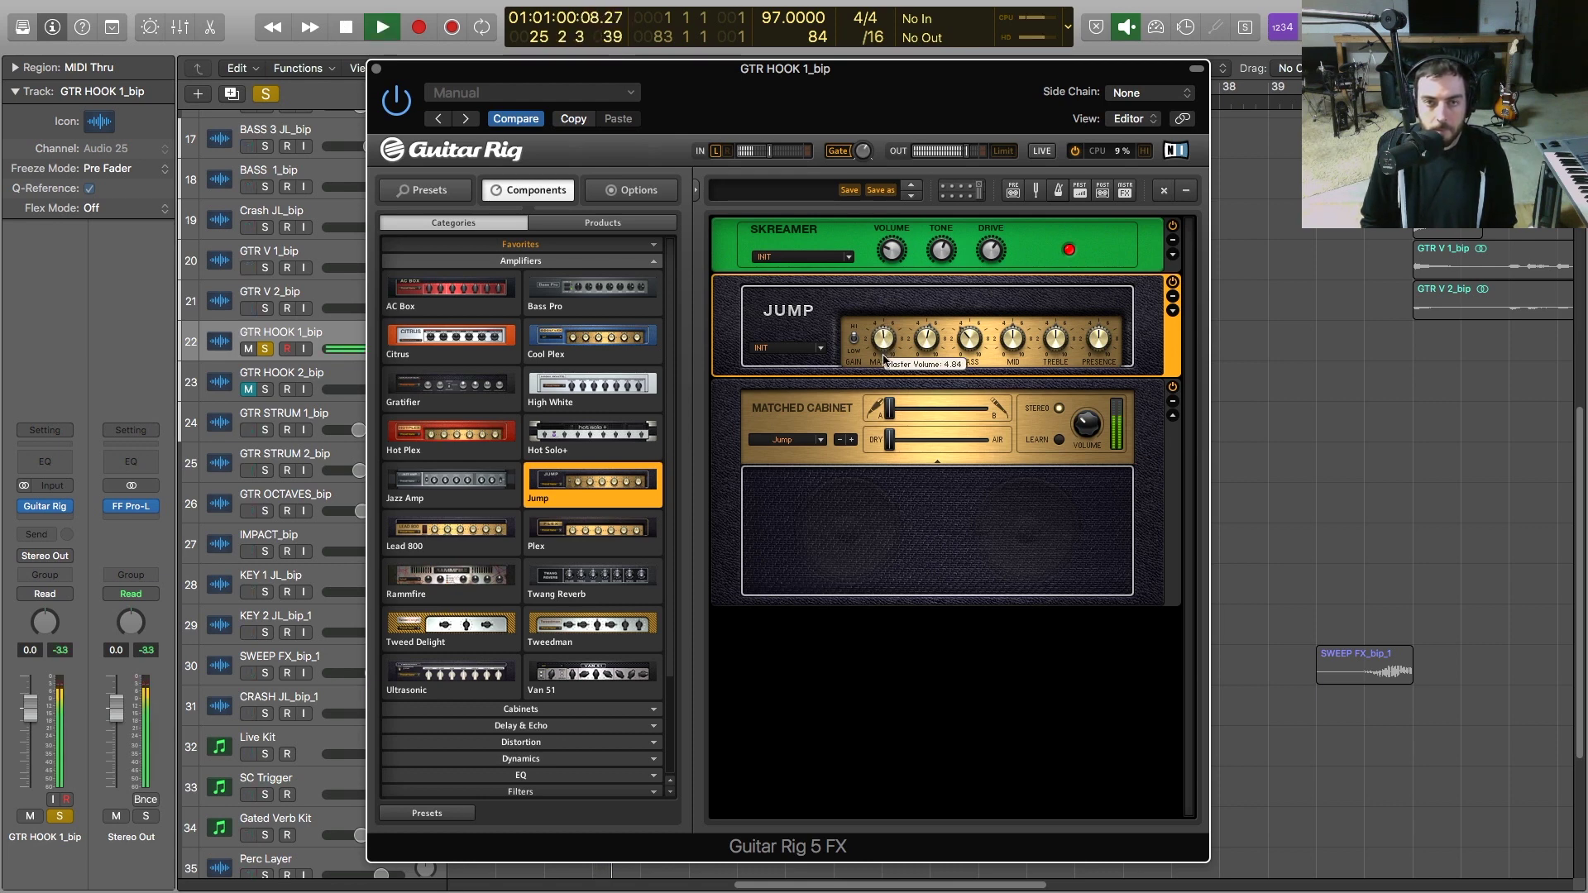
{"action": "scroll", "coordinate": [885, 369], "scroll_direction": "down", "scroll_amount": 2}
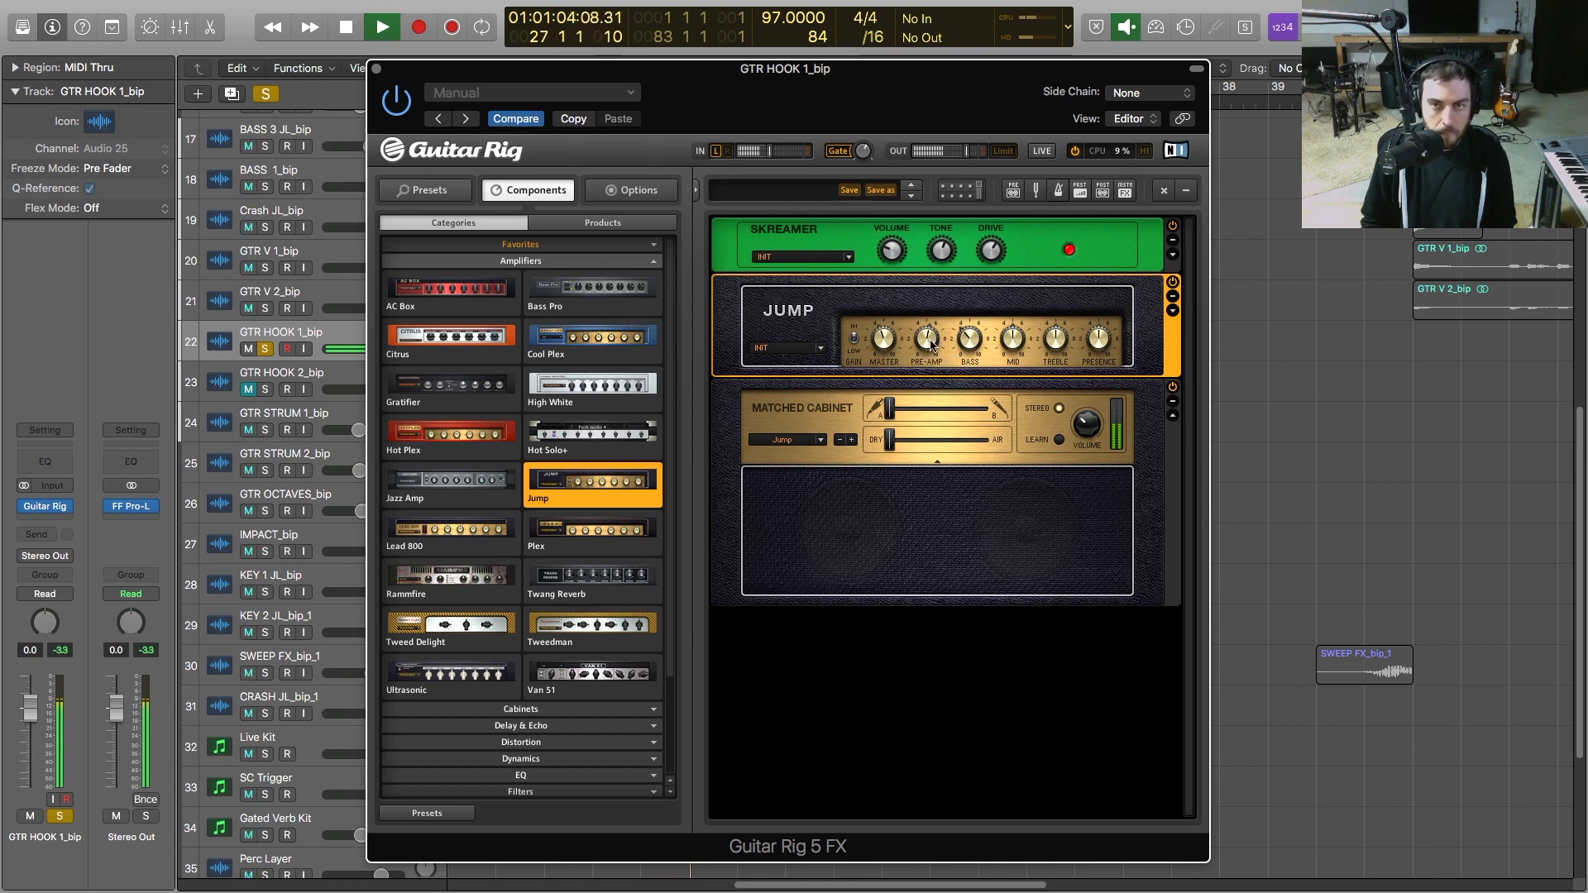
{"action": "mouse_move", "coordinate": [1067, 341]}
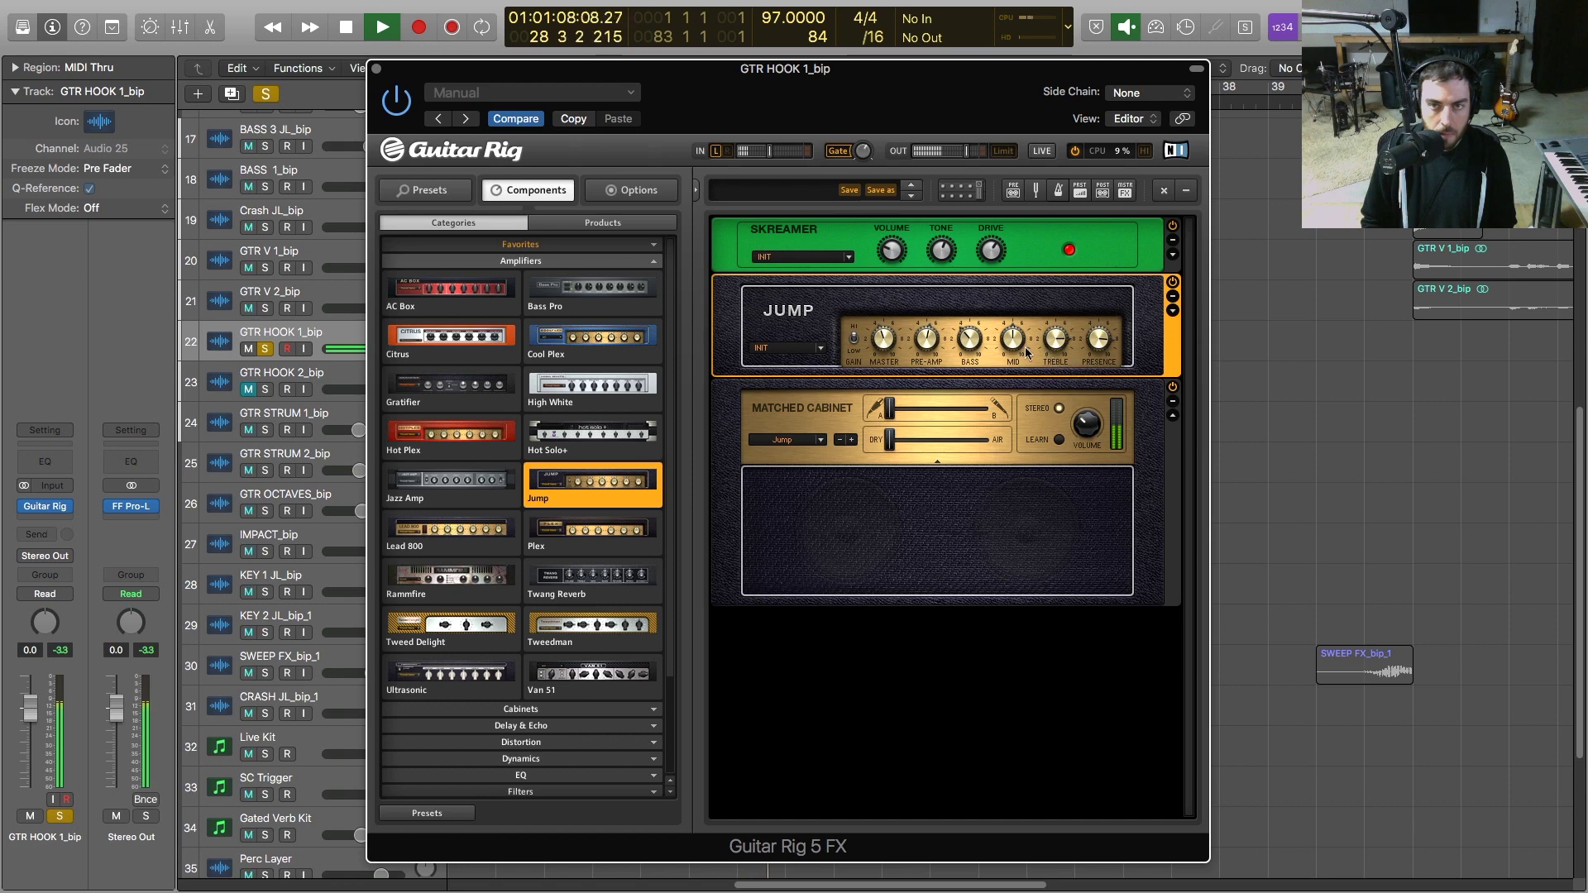
{"action": "mouse_move", "coordinate": [967, 355]}
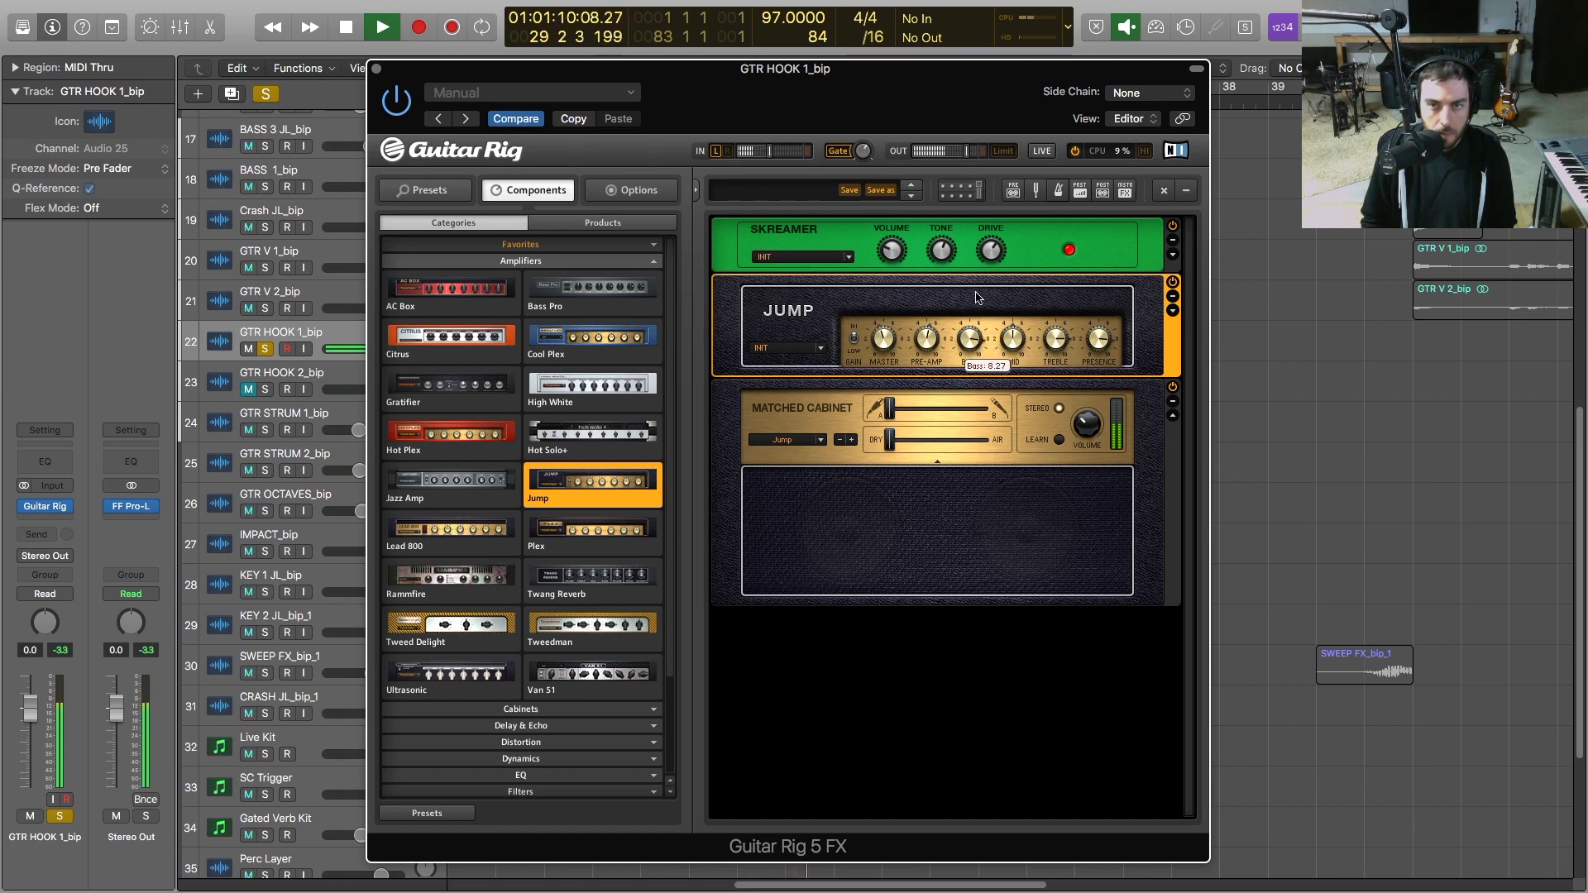
Lower the Jump amp bass to 7.23 and blend the cabinet to about 5.49 toward air
{"action": "left_click_drag", "start_coordinate": [977, 298], "coordinate": [977, 310]}
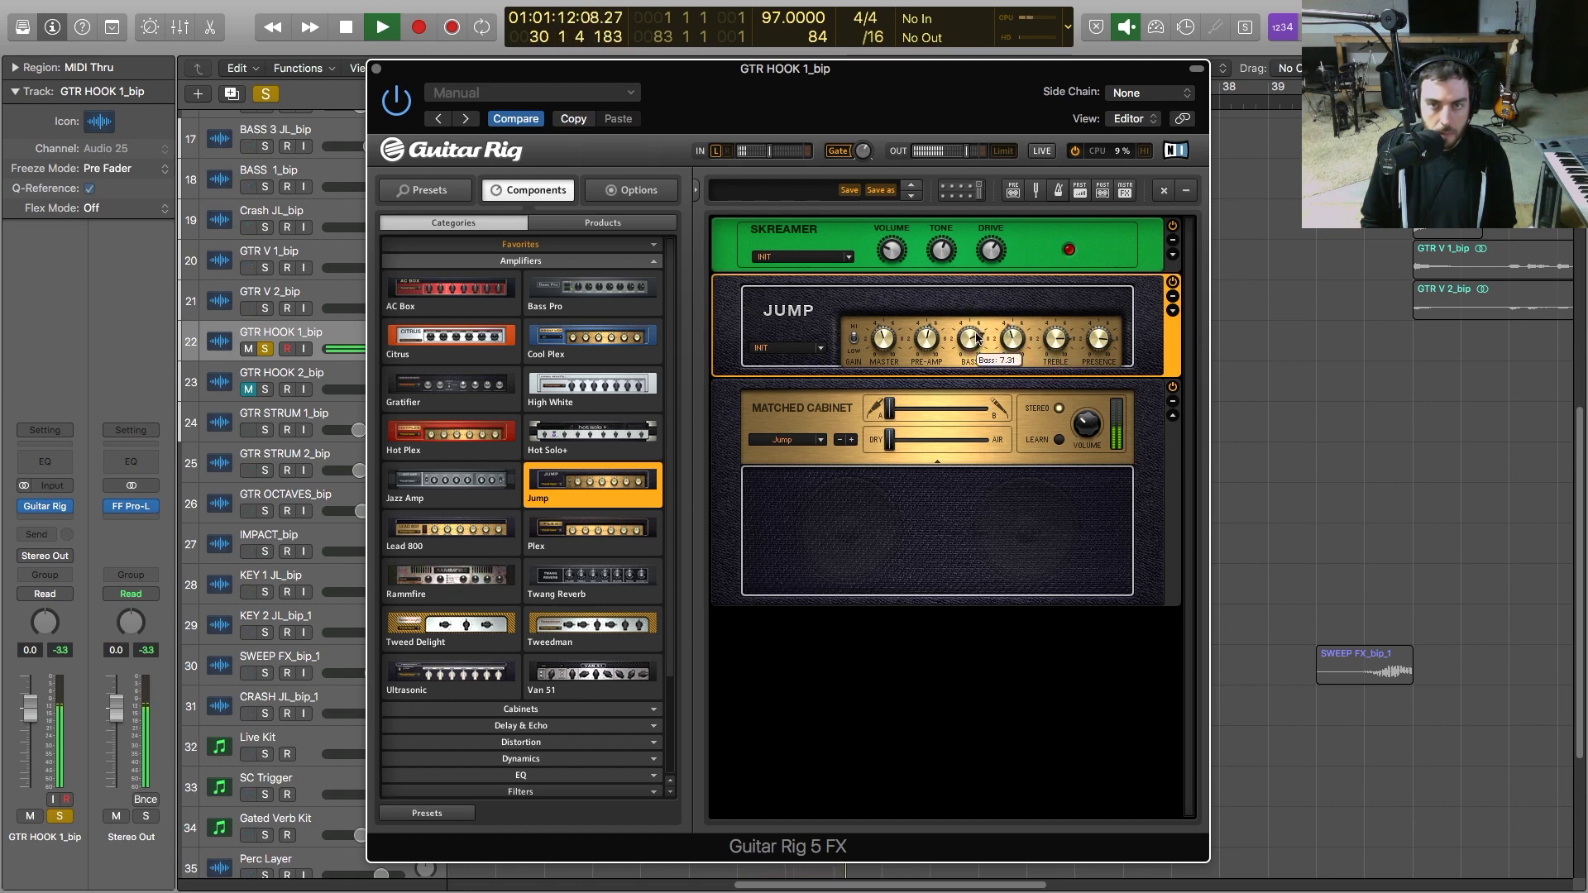
{"action": "left_click_drag", "start_coordinate": [890, 441], "coordinate": [938, 442]}
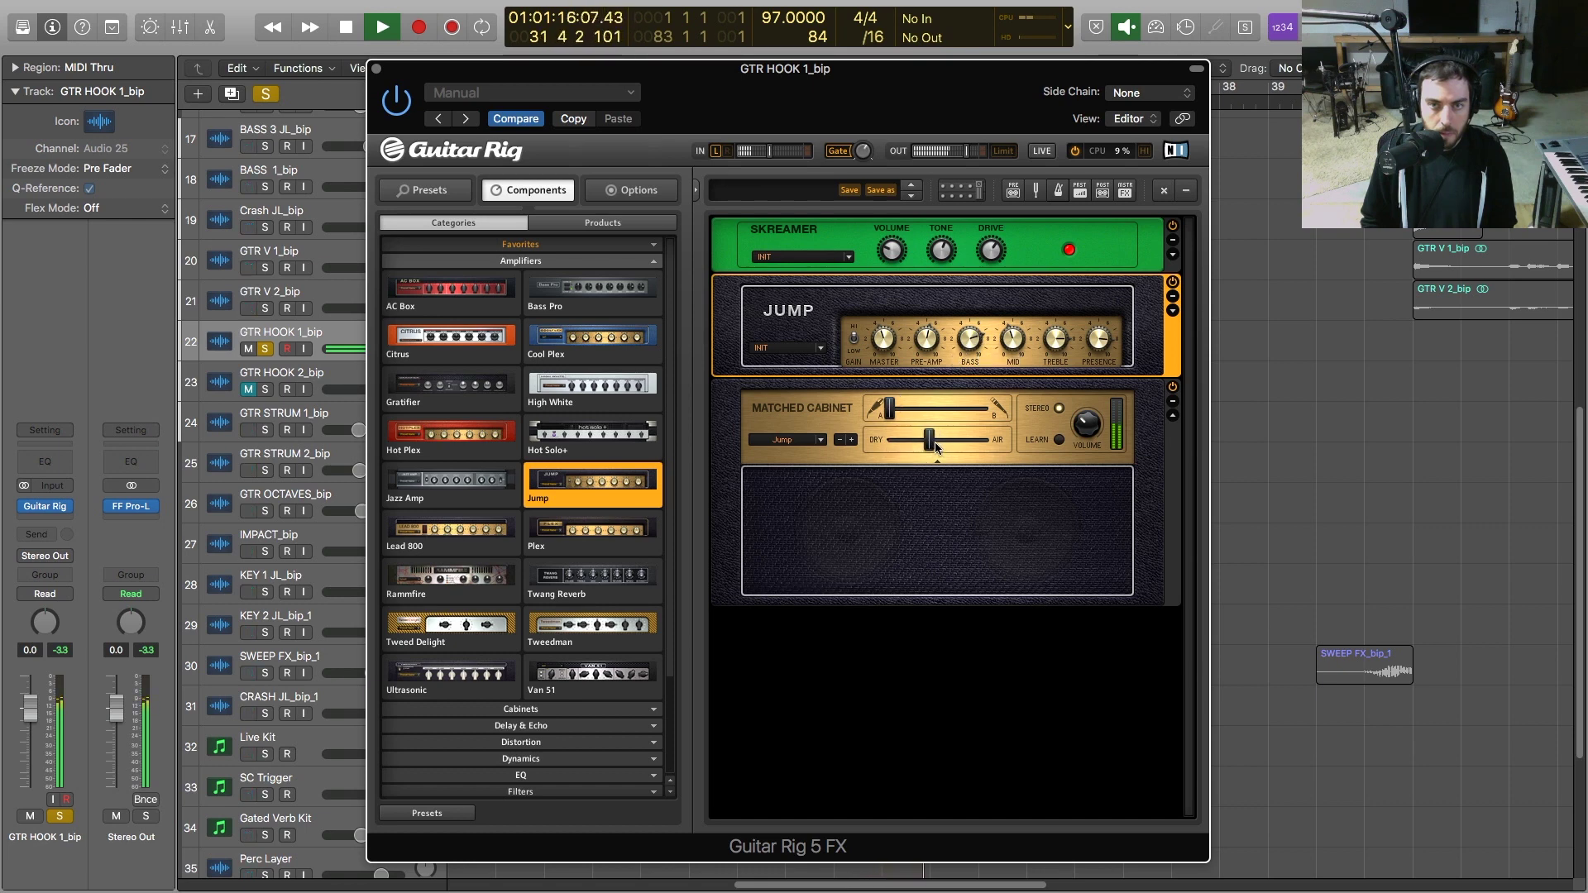
{"action": "key", "text": "space"}
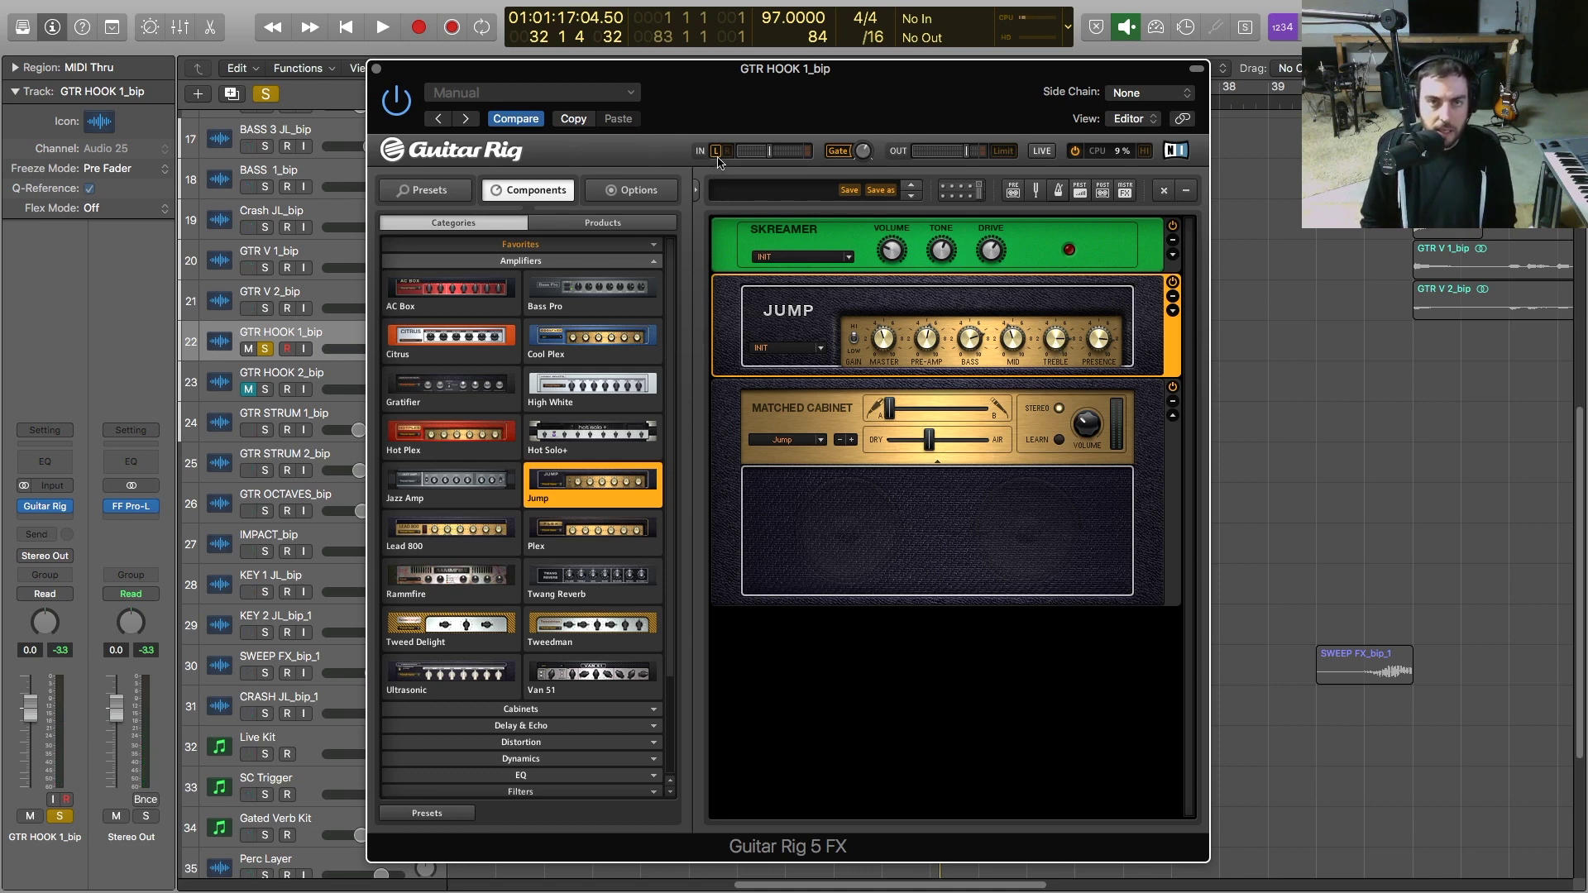
{"action": "key", "text": "space"}
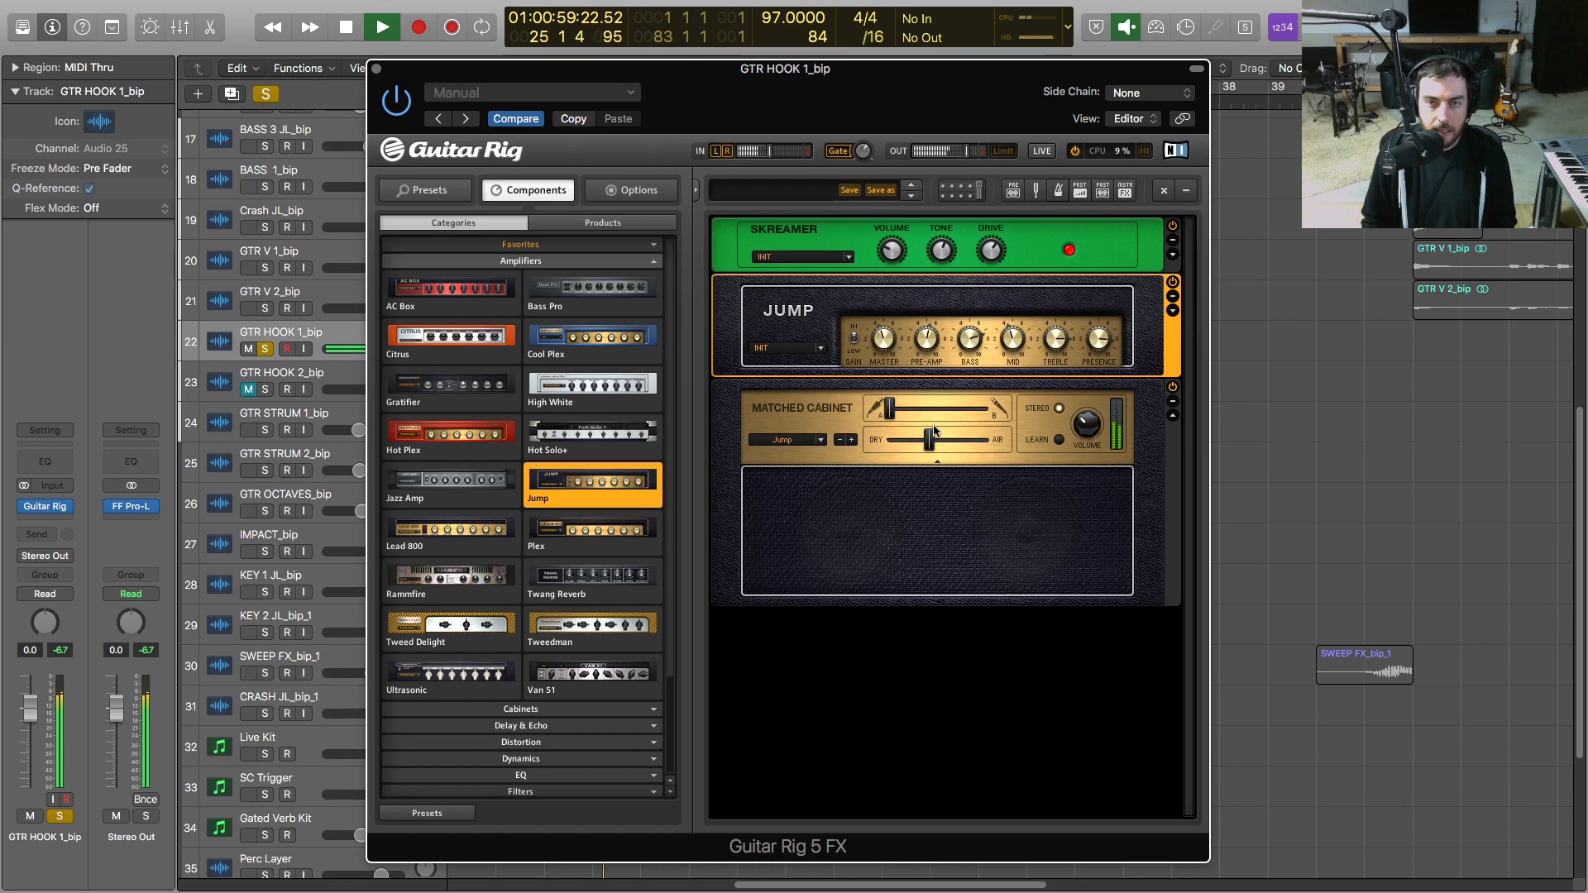
{"action": "mouse_move", "coordinate": [930, 440]}
{"action": "left_mouse_down"}
{"action": "mouse_move", "coordinate": [948, 444]}
{"action": "mouse_move", "coordinate": [930, 442]}
{"action": "left_mouse_up"}
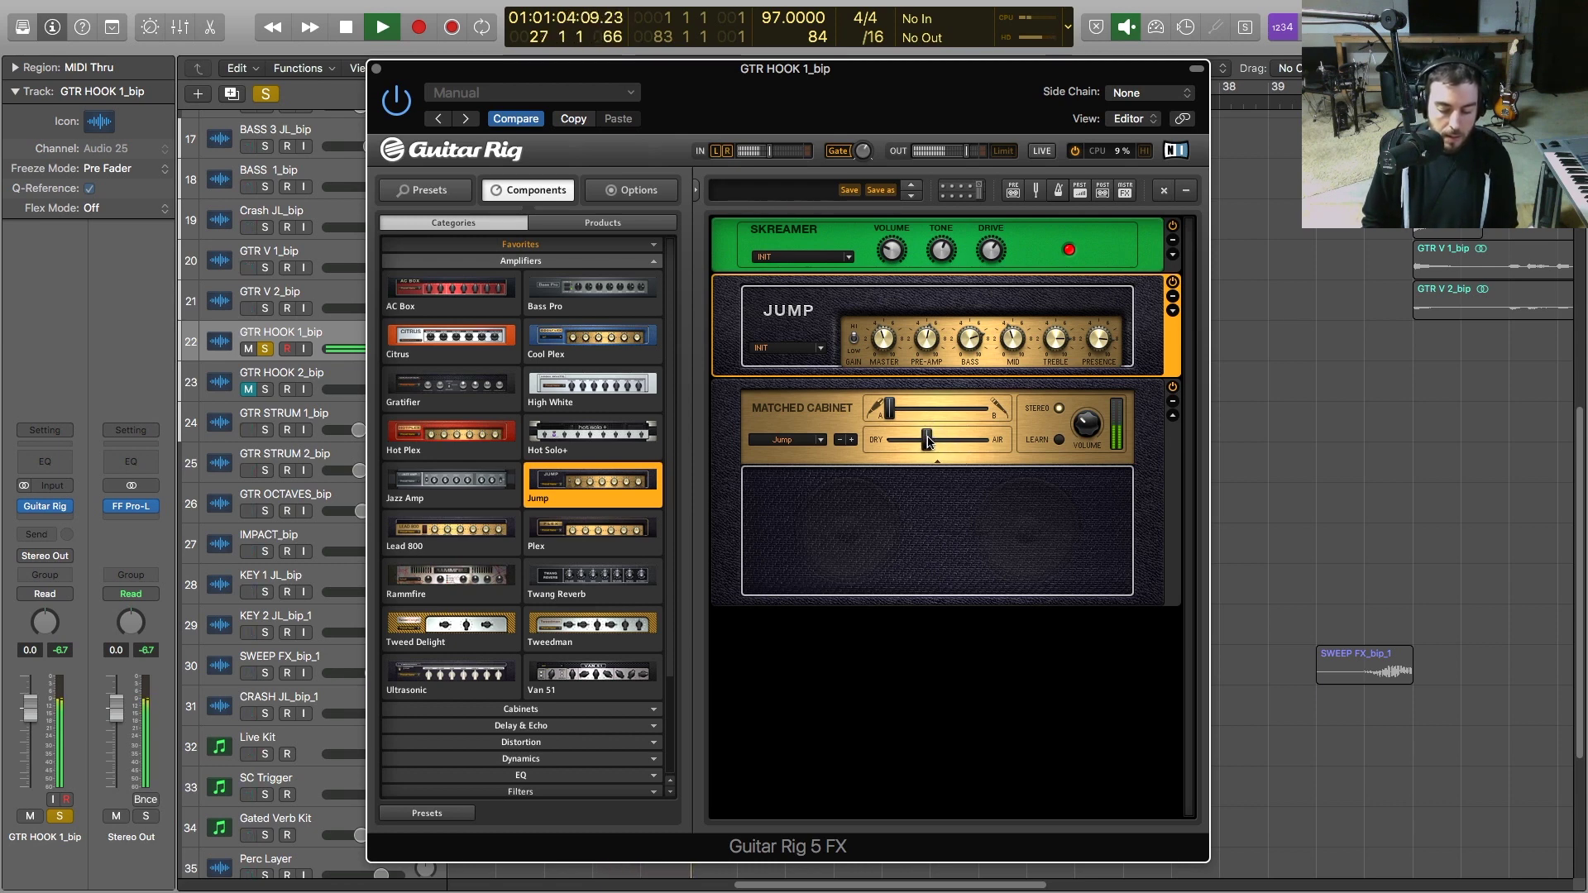
Browse Guitar Rig's component categories and add a Control Room cabinet to the end of the rack
{"action": "left_click", "coordinate": [513, 261]}
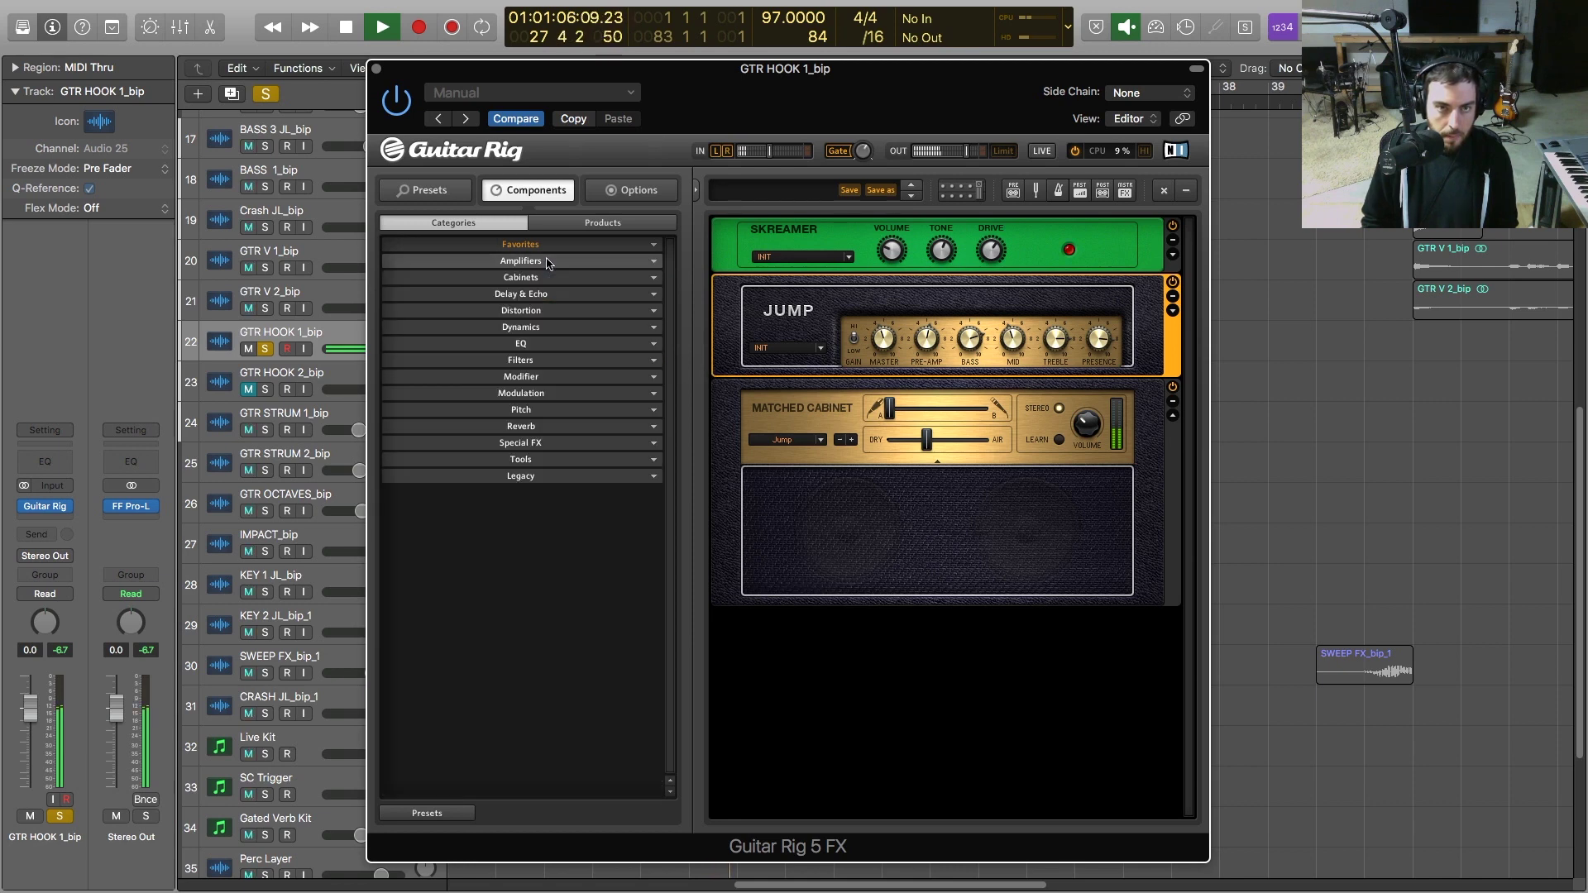
{"action": "left_click", "coordinate": [537, 461]}
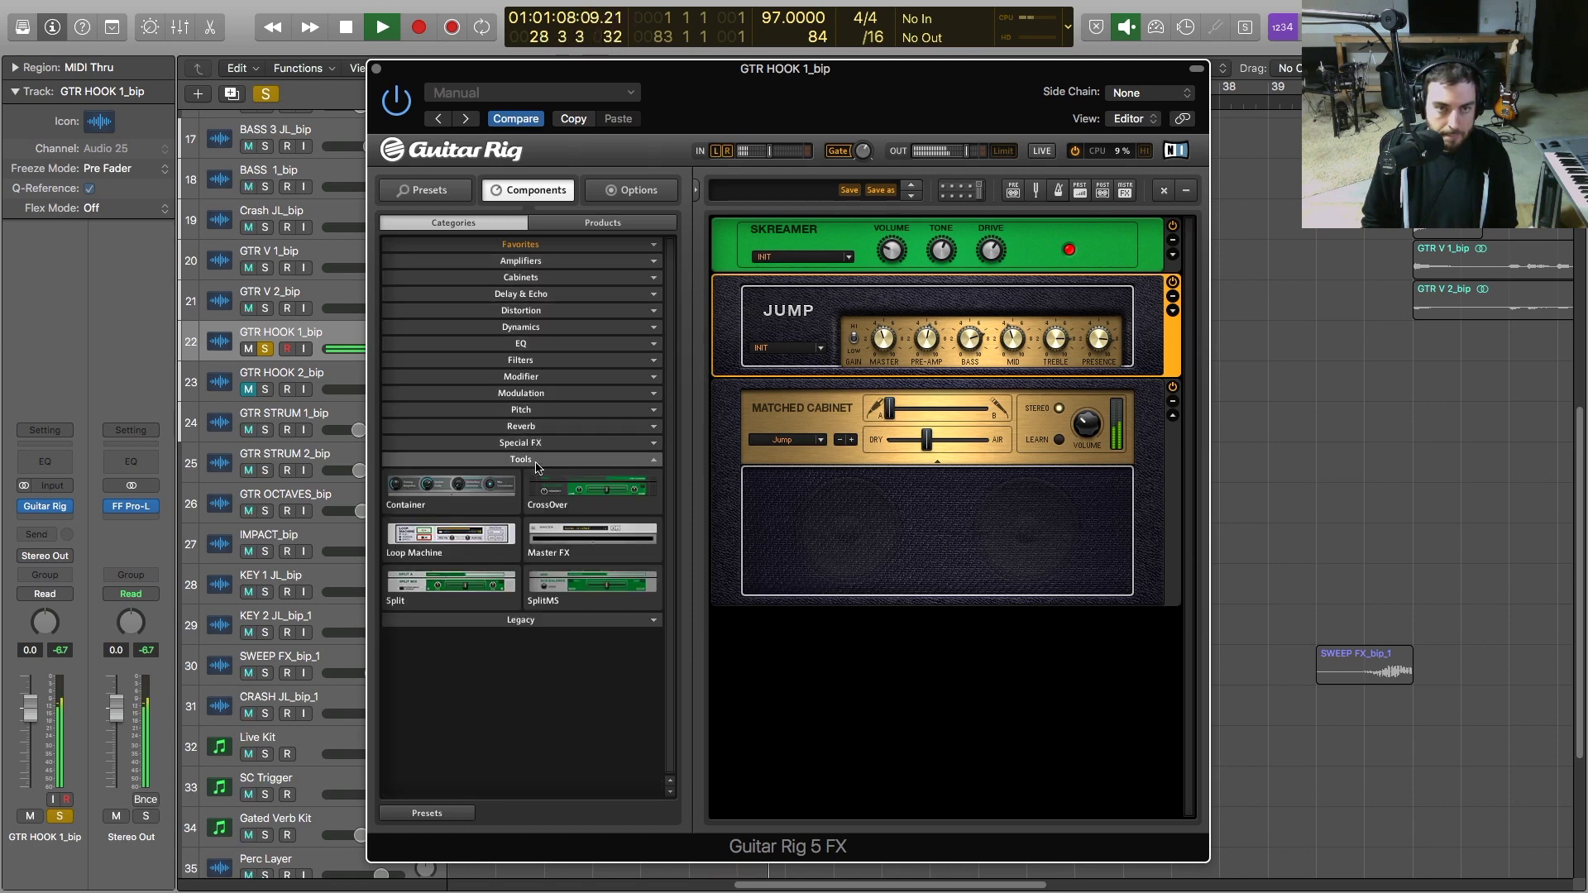
{"action": "left_click", "coordinate": [538, 464]}
{"action": "left_click", "coordinate": [537, 461]}
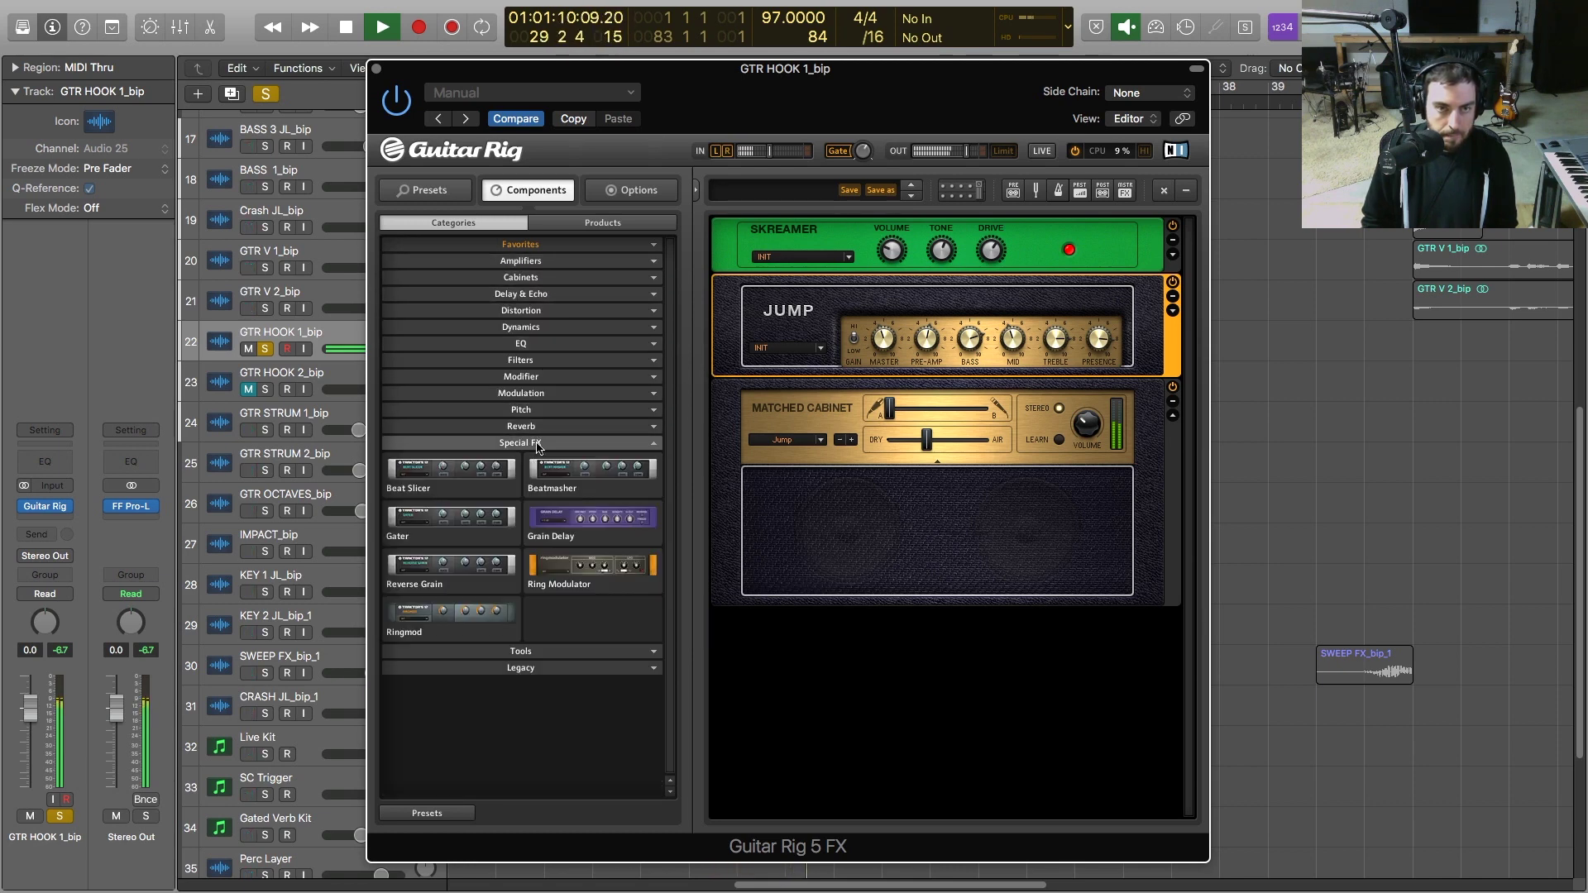
{"action": "left_click", "coordinate": [537, 461]}
{"action": "left_click", "coordinate": [535, 379]}
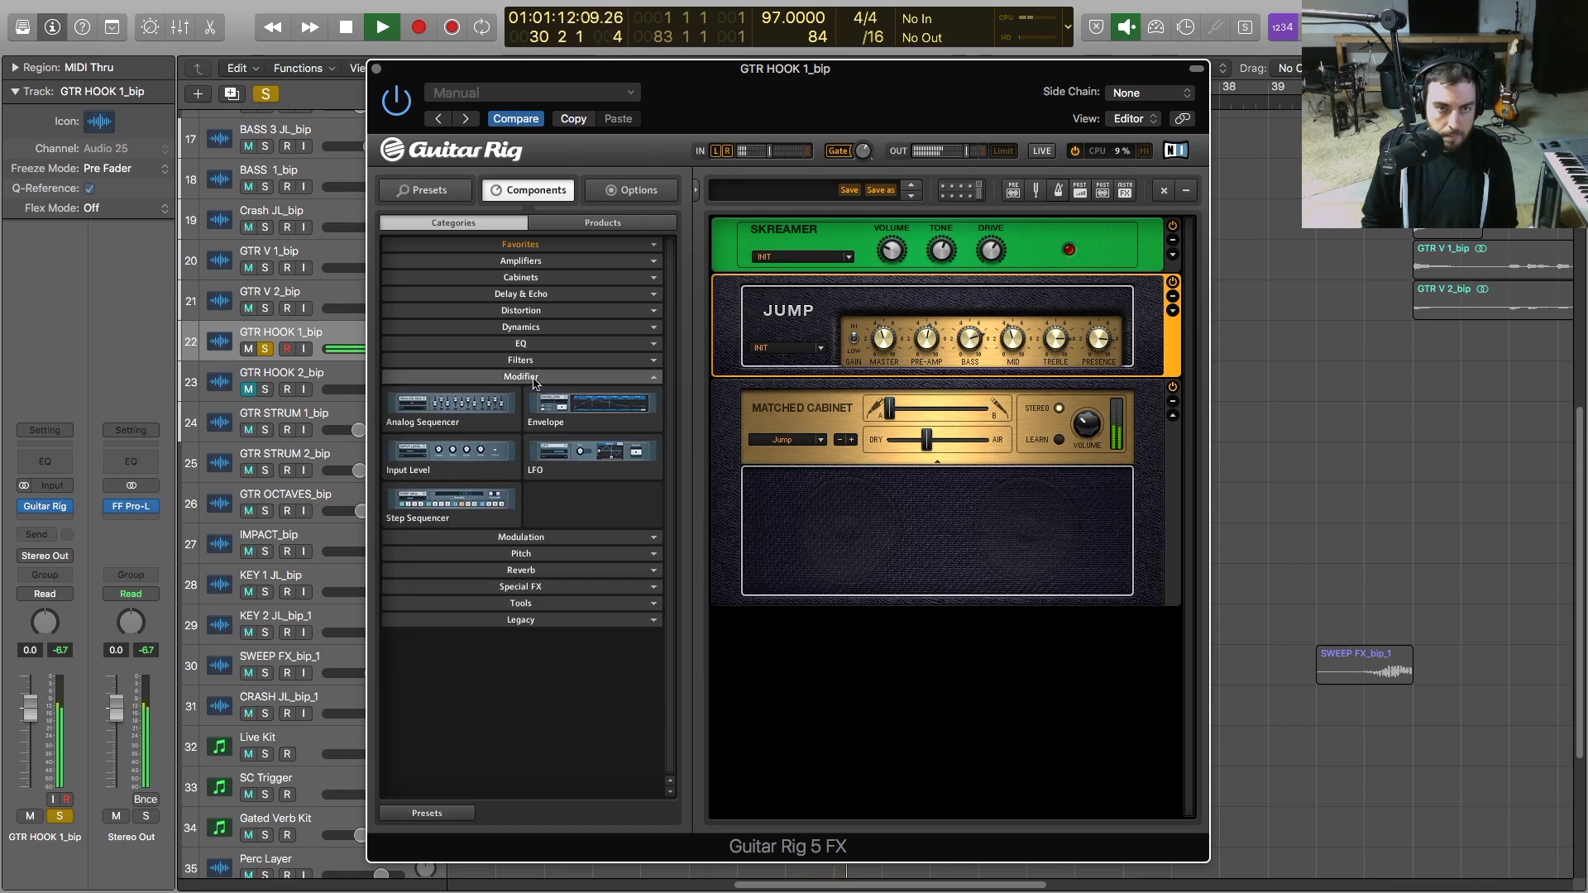
{"action": "left_click", "coordinate": [535, 379]}
{"action": "left_click", "coordinate": [532, 278]}
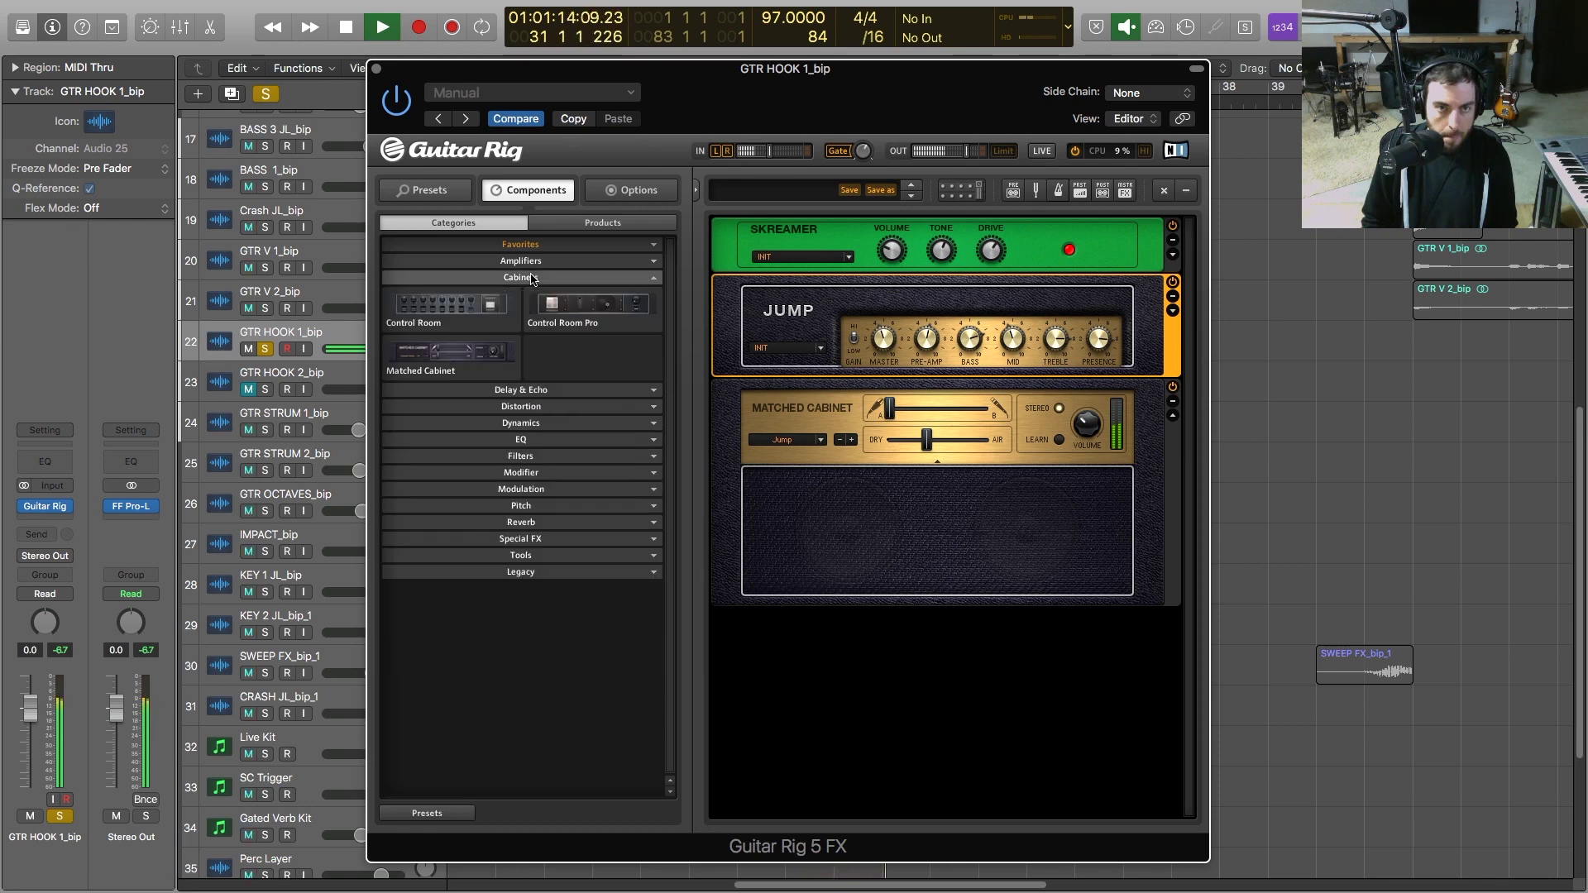
{"action": "key", "text": "space"}
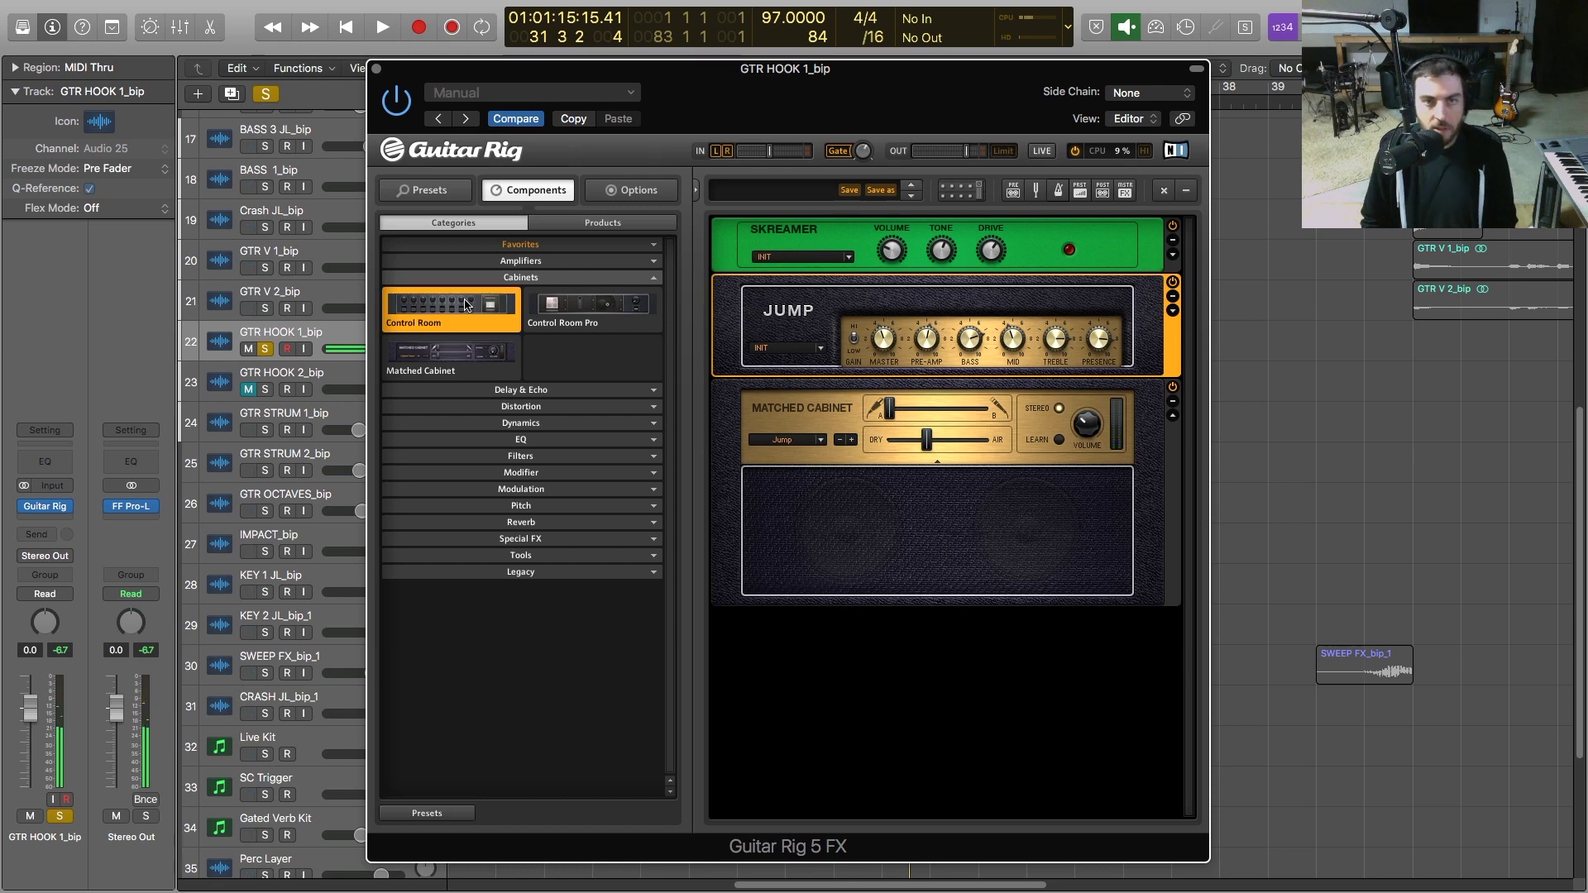
{"action": "left_click_drag", "start_coordinate": [414, 307], "coordinate": [945, 728]}
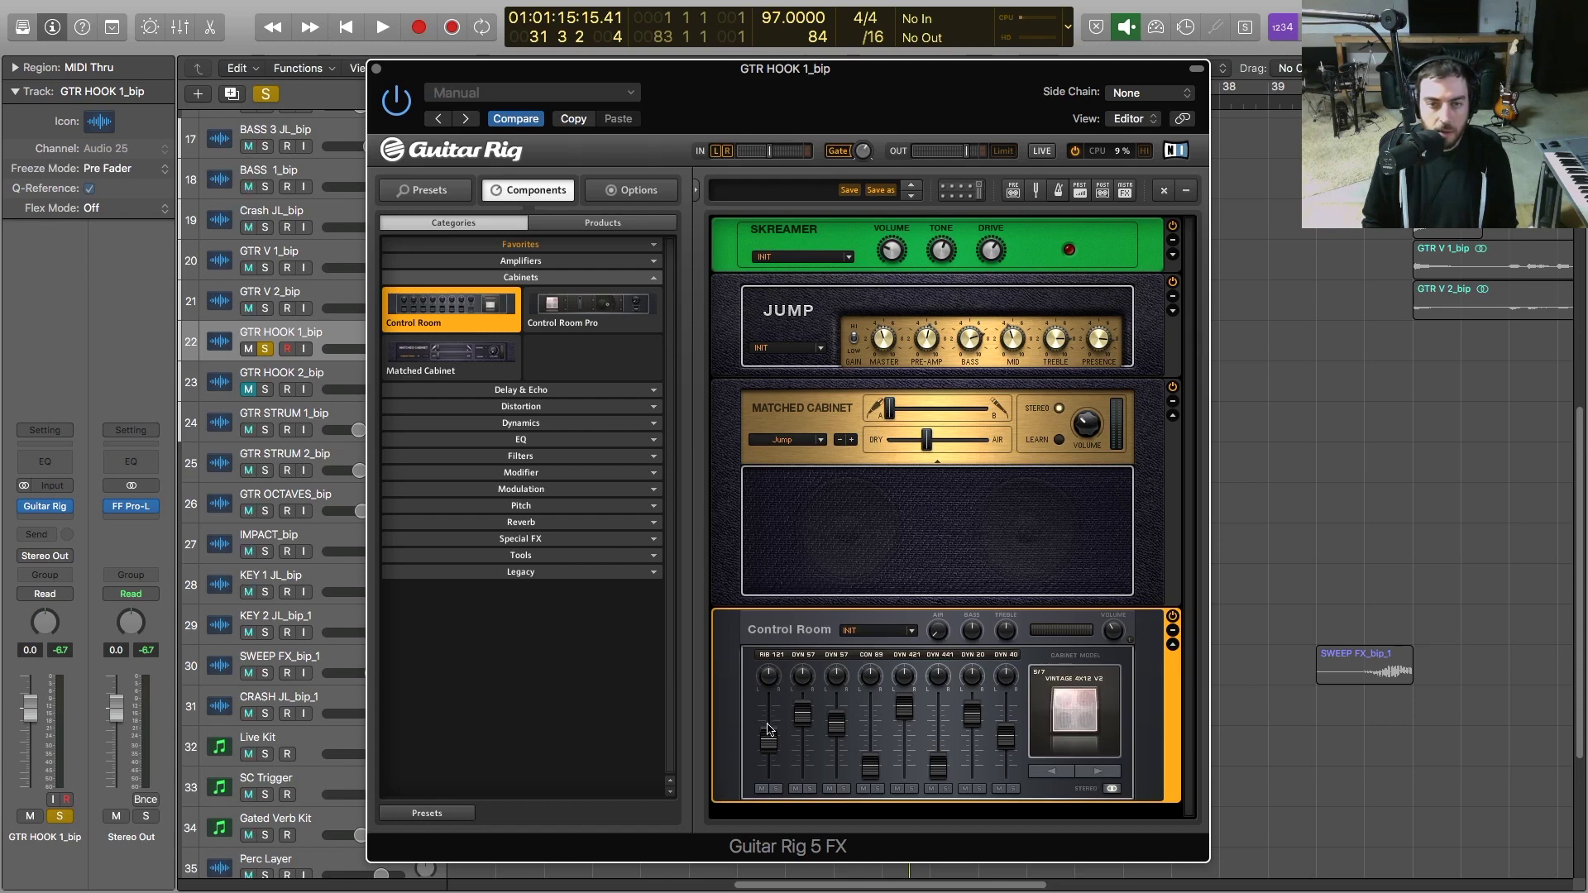
Lower the RIB 121, DYN 57, DYN 40, DYN 421 and DYN 20 mic levels
{"action": "mouse_move", "coordinate": [768, 749]}
{"action": "left_click_drag", "start_coordinate": [768, 749], "coordinate": [769, 777]}
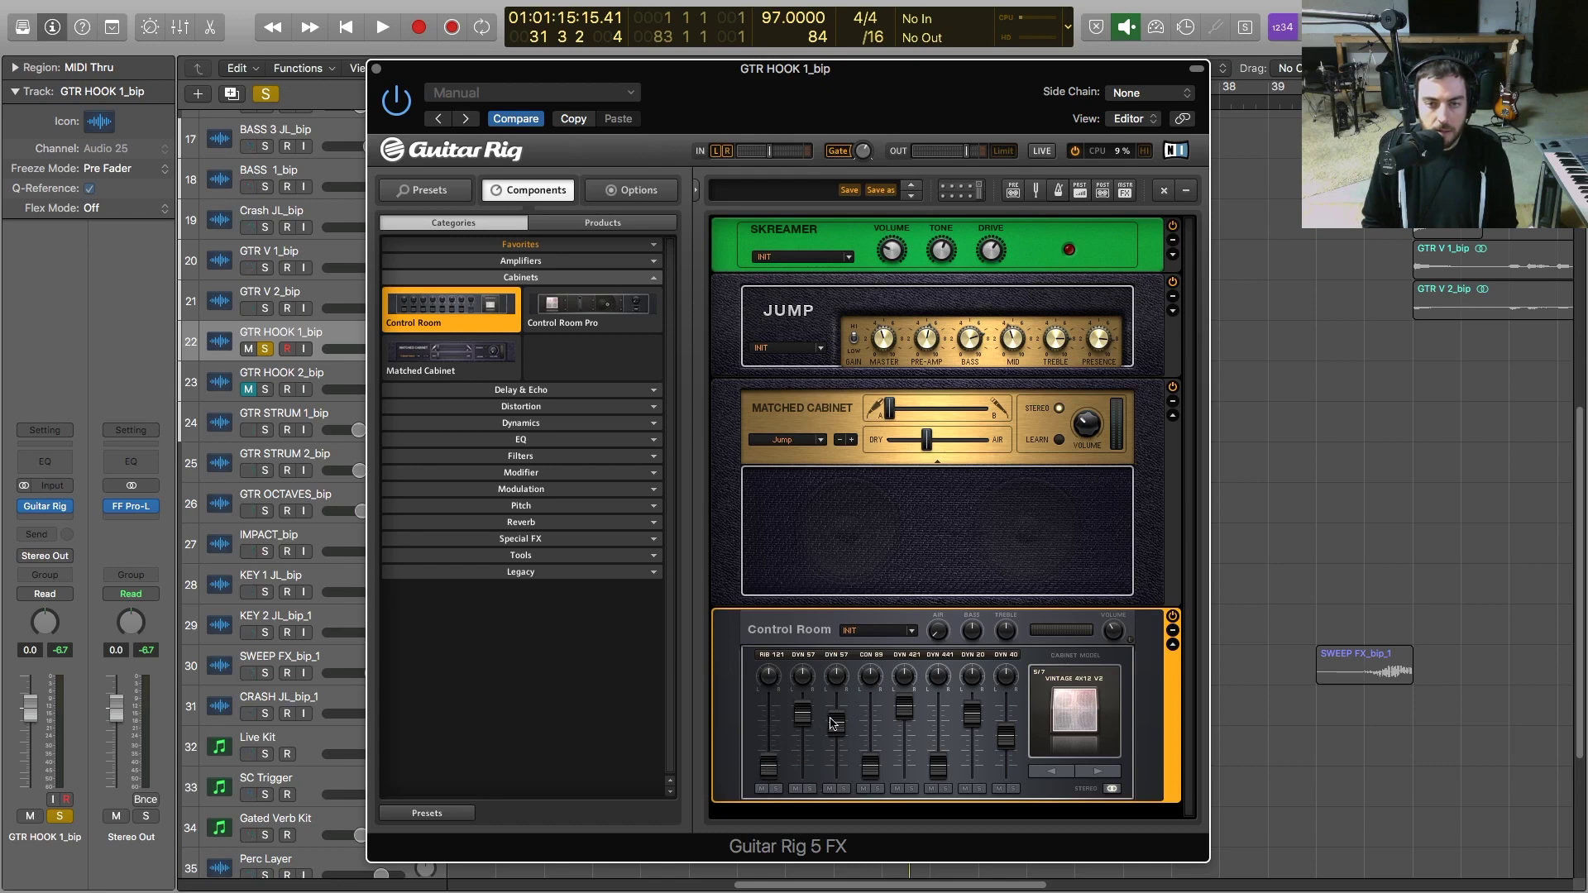
{"action": "left_click_drag", "start_coordinate": [832, 722], "coordinate": [810, 762]}
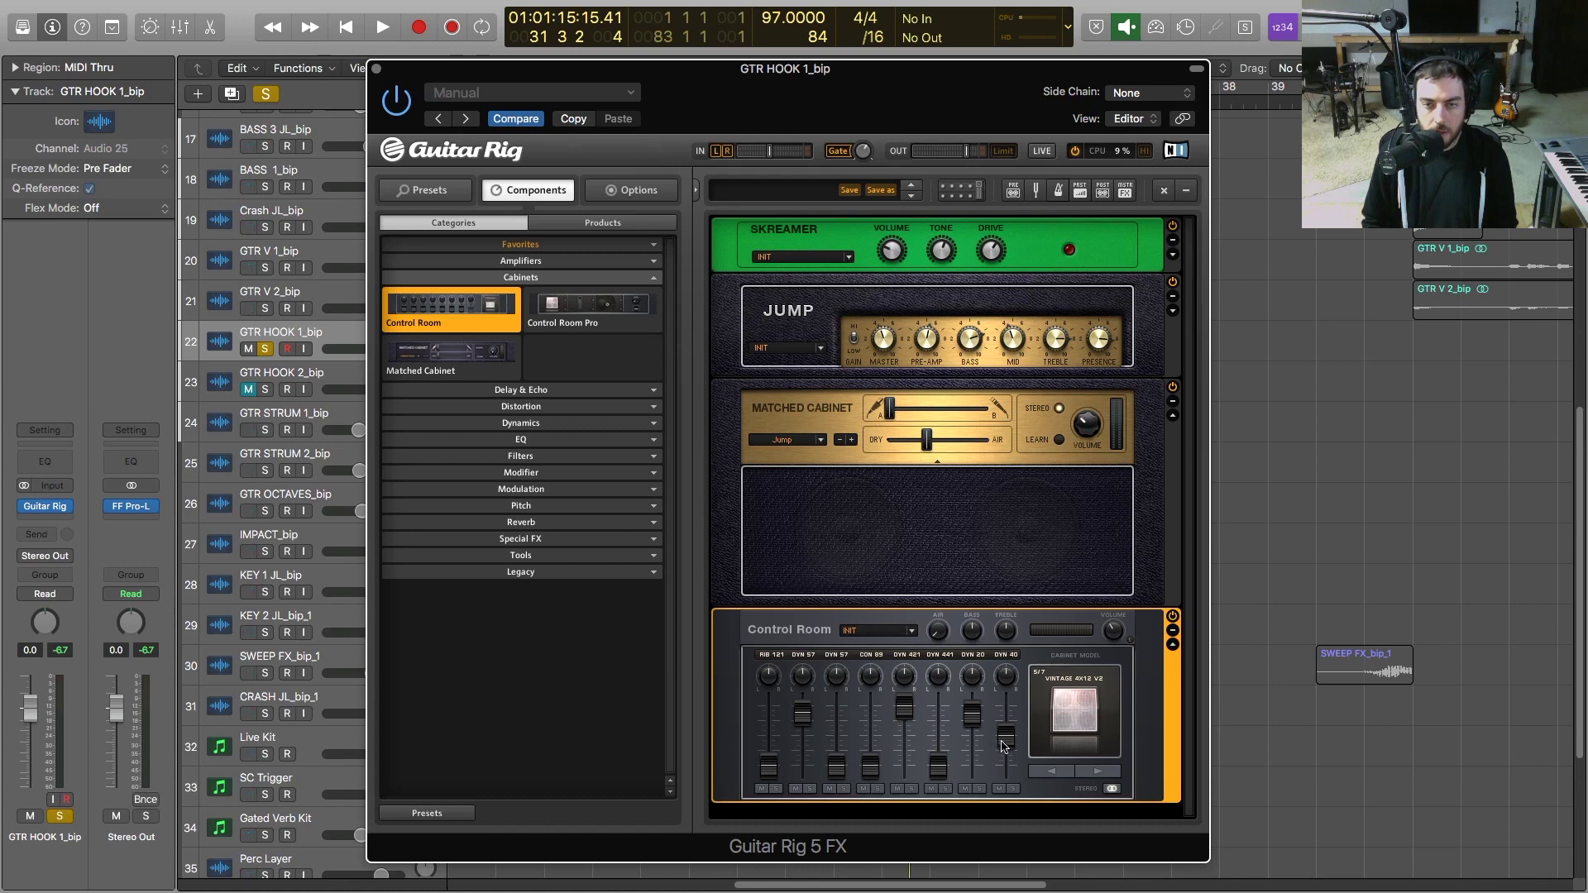
{"action": "left_click_drag", "start_coordinate": [1006, 736], "coordinate": [1006, 766]}
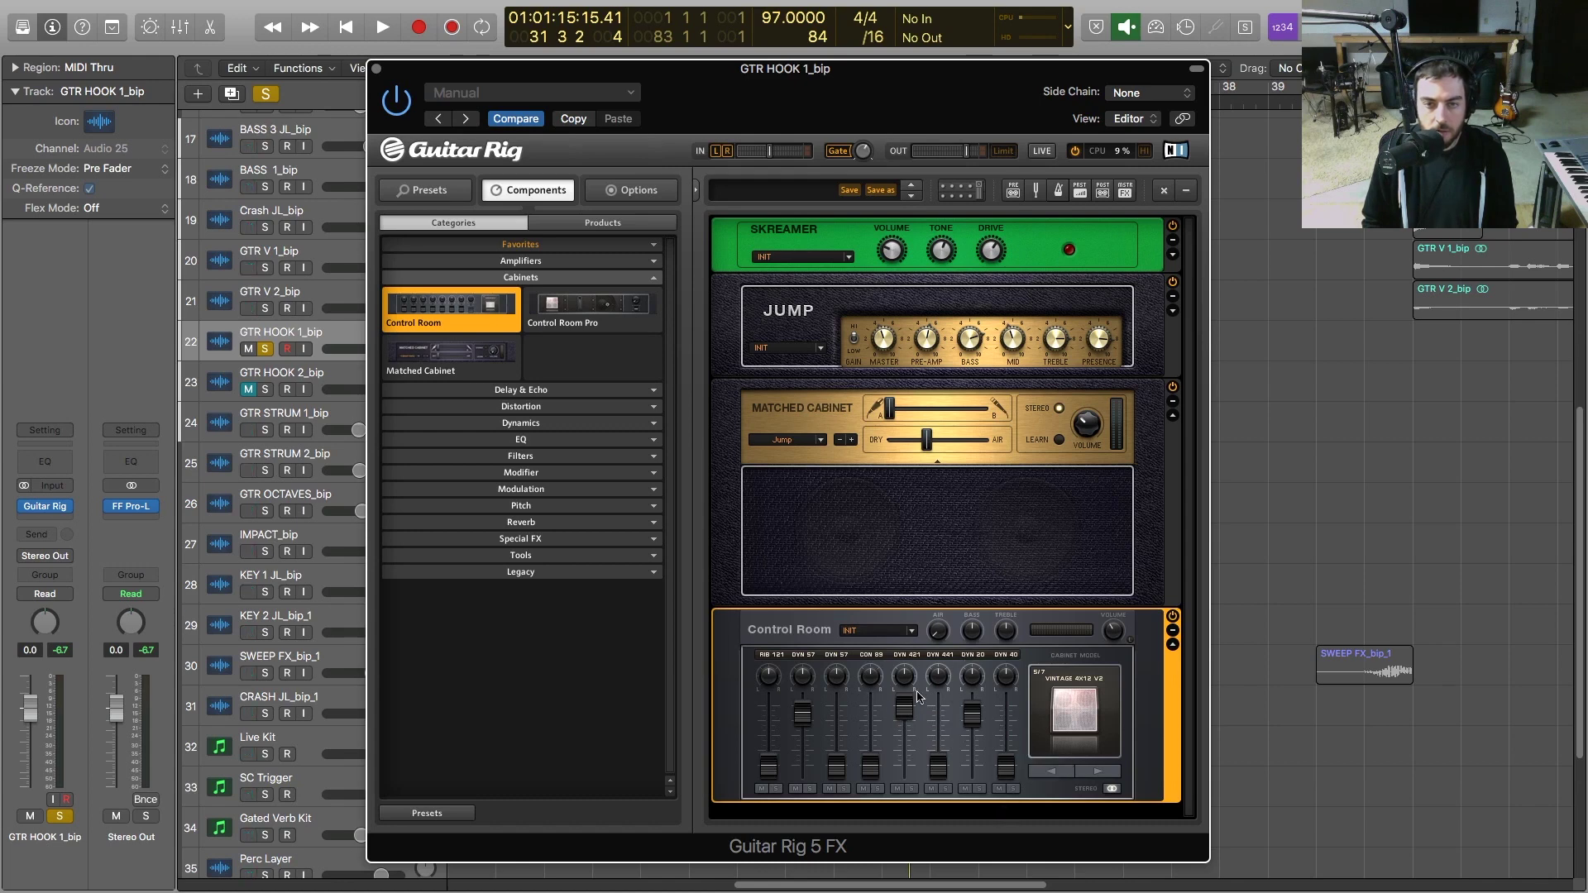
{"action": "left_click_drag", "start_coordinate": [801, 727], "coordinate": [802, 746]}
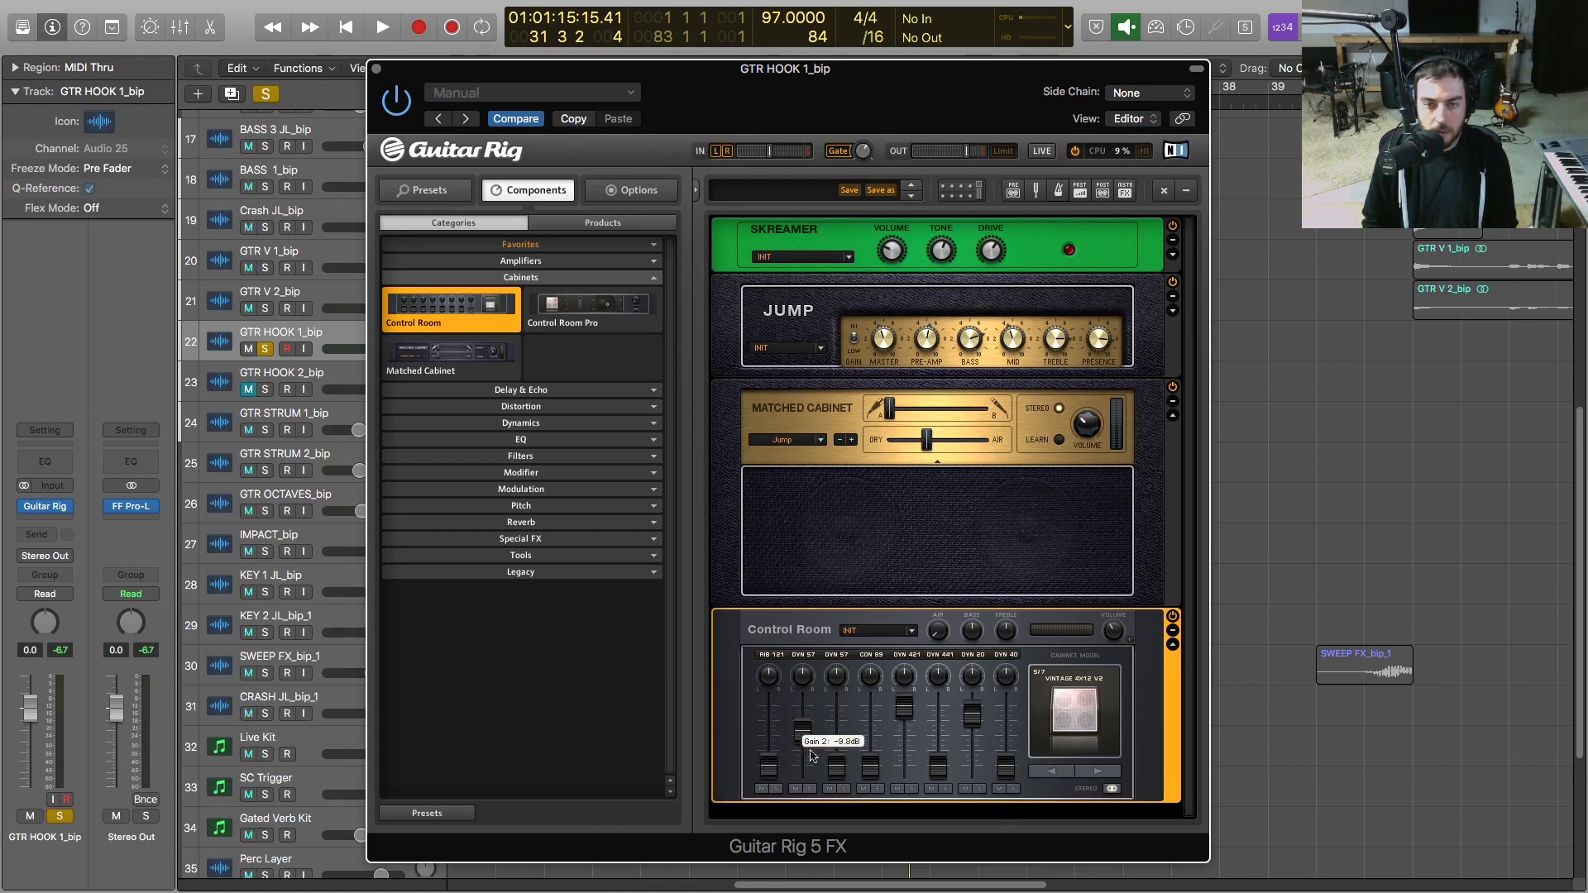
{"action": "mouse_move", "coordinate": [904, 711]}
{"action": "left_mouse_down"}
{"action": "mouse_move", "coordinate": [904, 734]}
{"action": "mouse_move", "coordinate": [976, 752]}
{"action": "mouse_move", "coordinate": [905, 721]}
{"action": "left_mouse_up"}
While auditioning, pan DYN 20 right, adjust output volume and add 42 % Air
{"action": "key", "text": "space"}
{"action": "left_click_drag", "start_coordinate": [802, 742], "coordinate": [803, 732]}
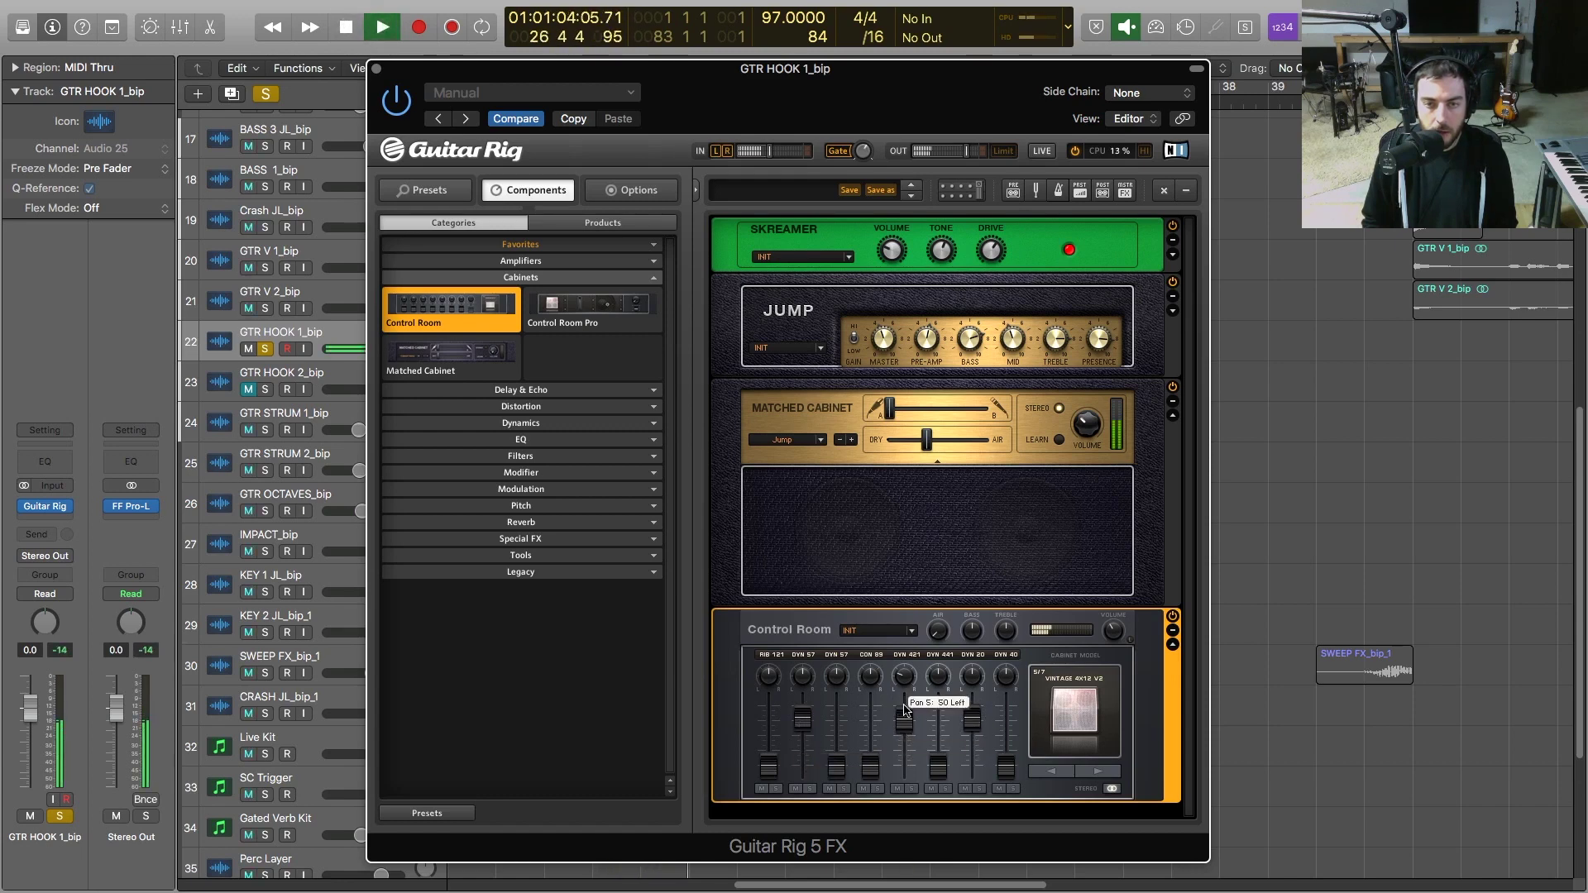
{"action": "left_click_drag", "start_coordinate": [973, 678], "coordinate": [978, 654]}
{"action": "left_click_drag", "start_coordinate": [972, 720], "coordinate": [910, 734]}
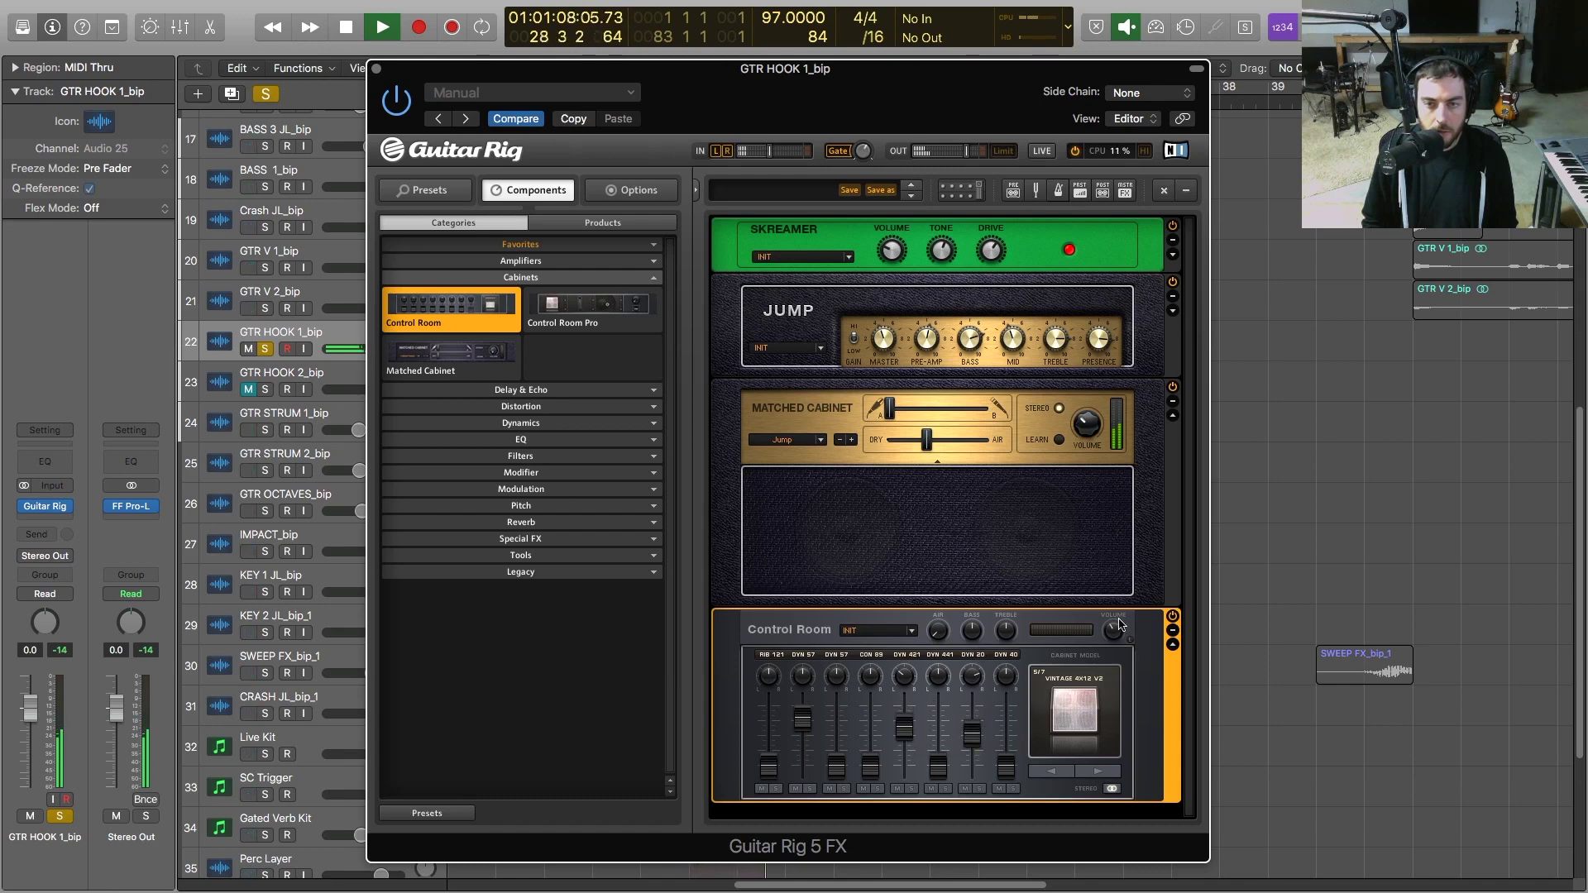
{"action": "left_click_drag", "start_coordinate": [1119, 625], "coordinate": [1120, 612]}
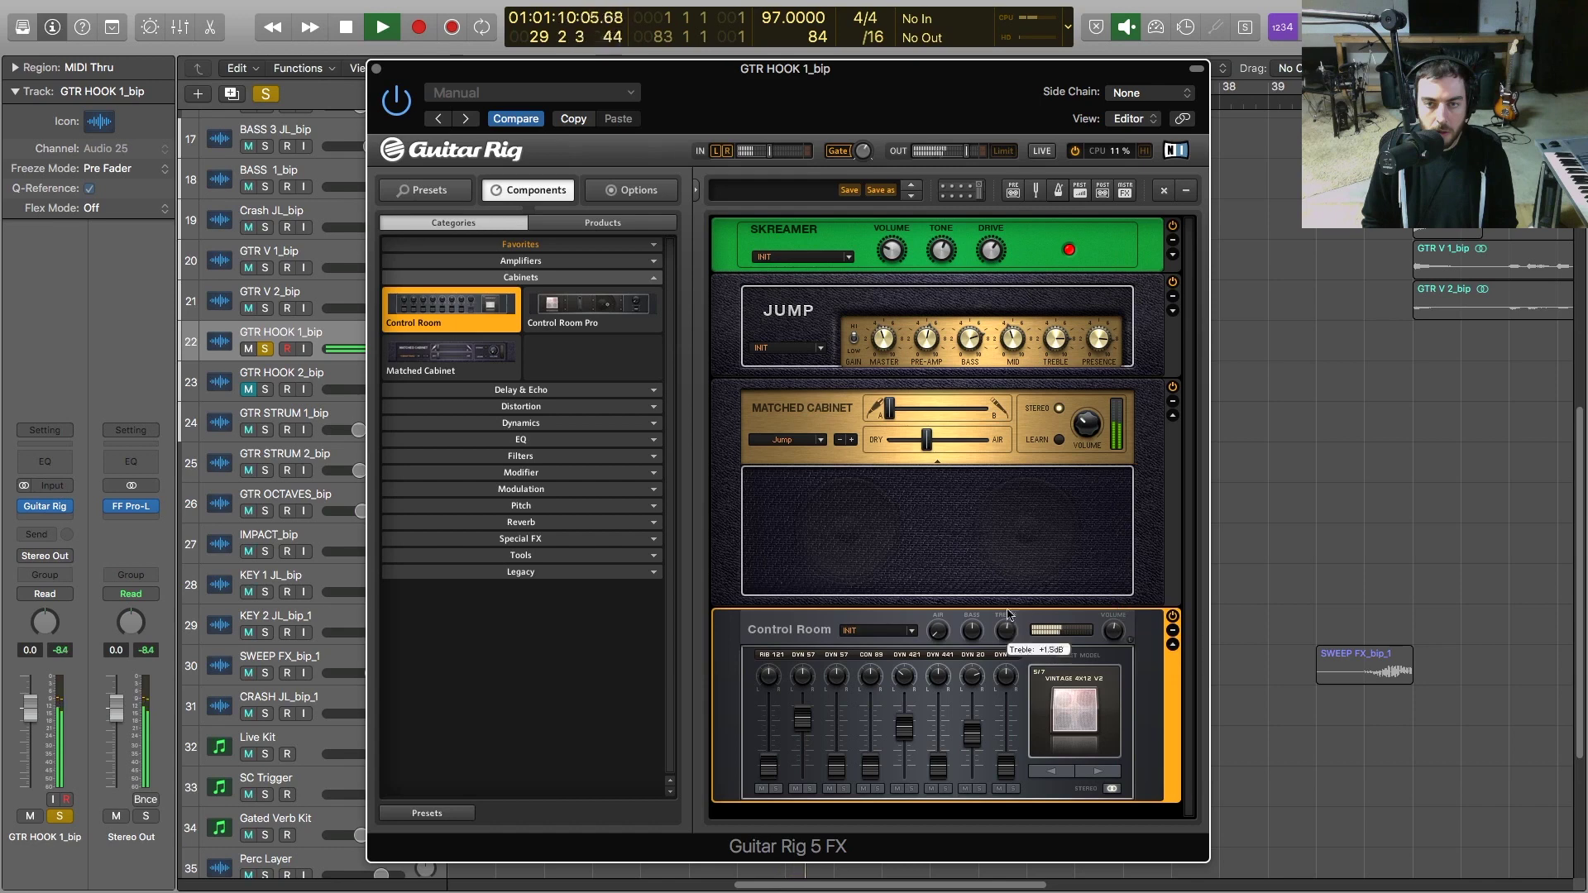
{"action": "left_click_drag", "start_coordinate": [941, 620], "coordinate": [947, 594]}
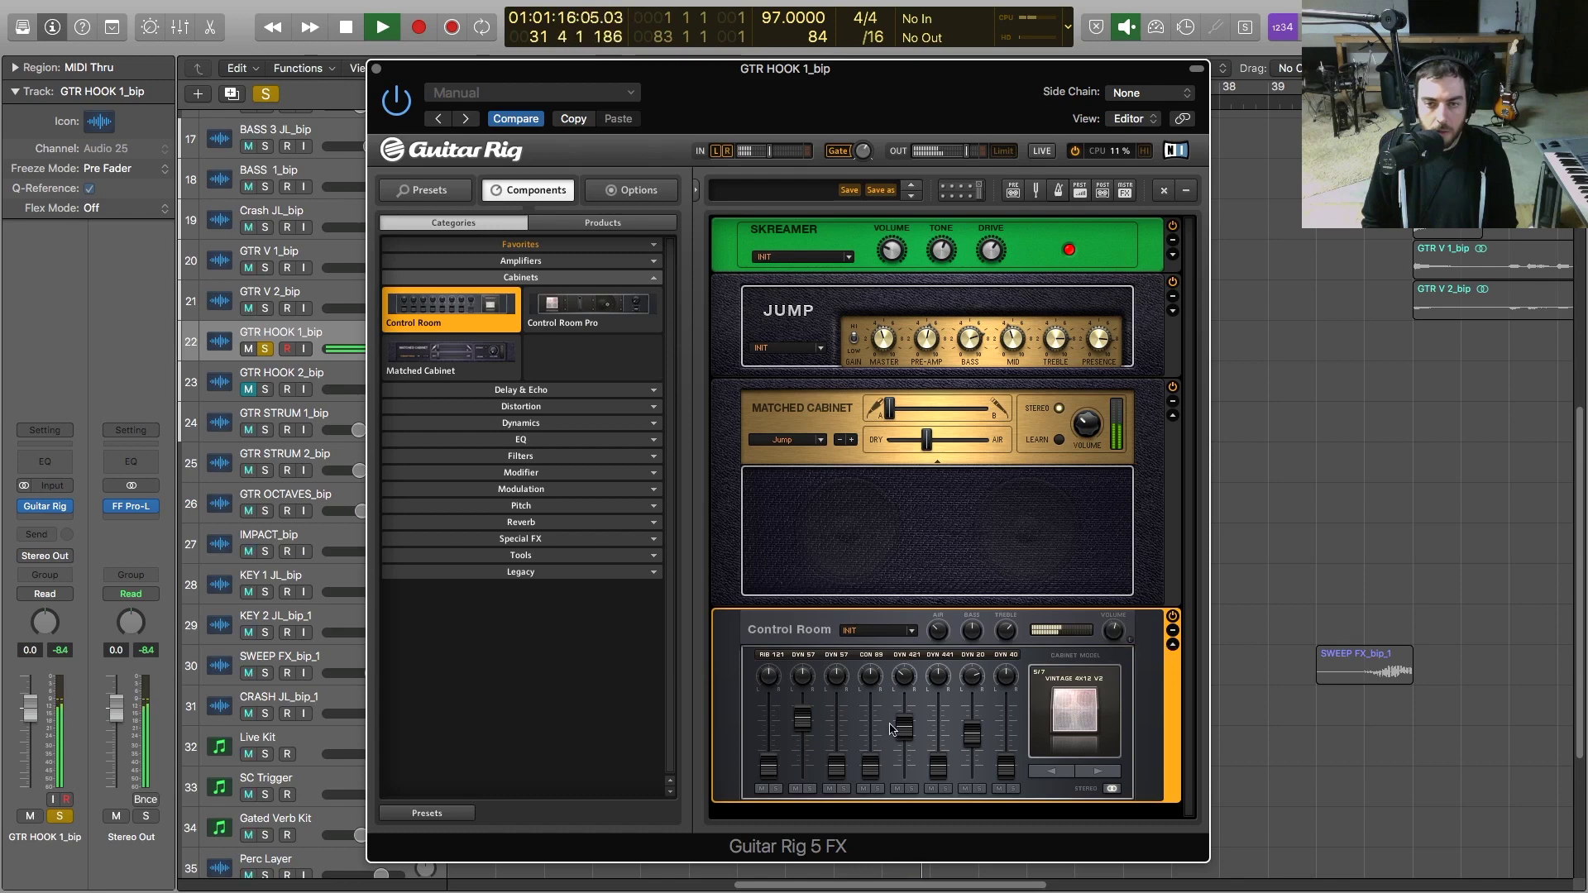
{"action": "key", "text": "space"}
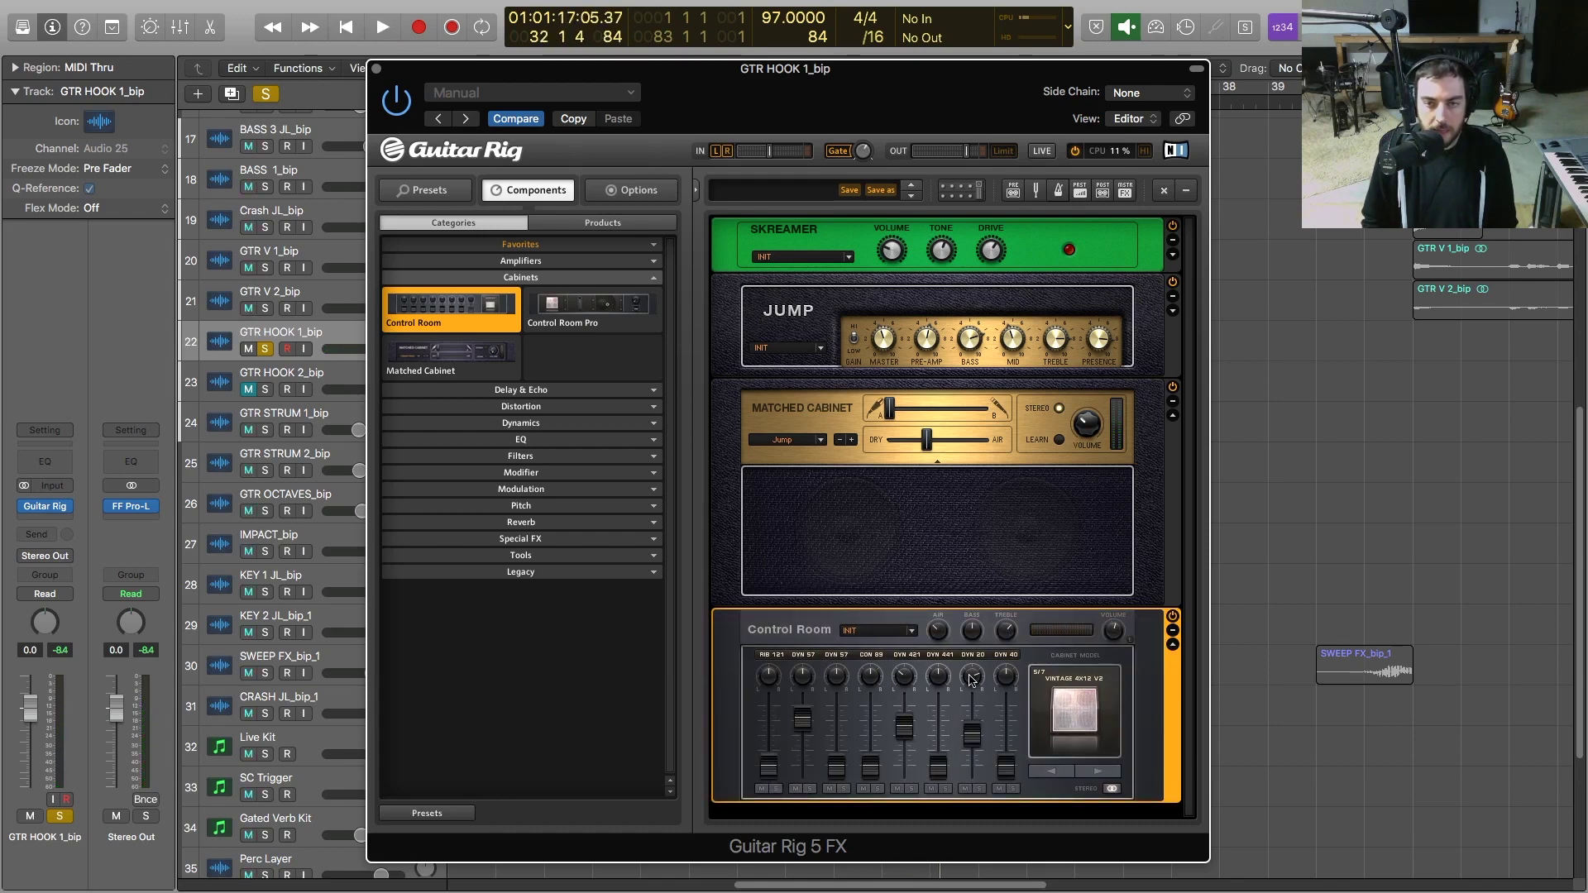
Fine-tune the DYN 20 and DYN 57 mic levels during playback
{"action": "left_click_drag", "start_coordinate": [972, 735], "coordinate": [972, 730]}
{"action": "key", "text": "space"}
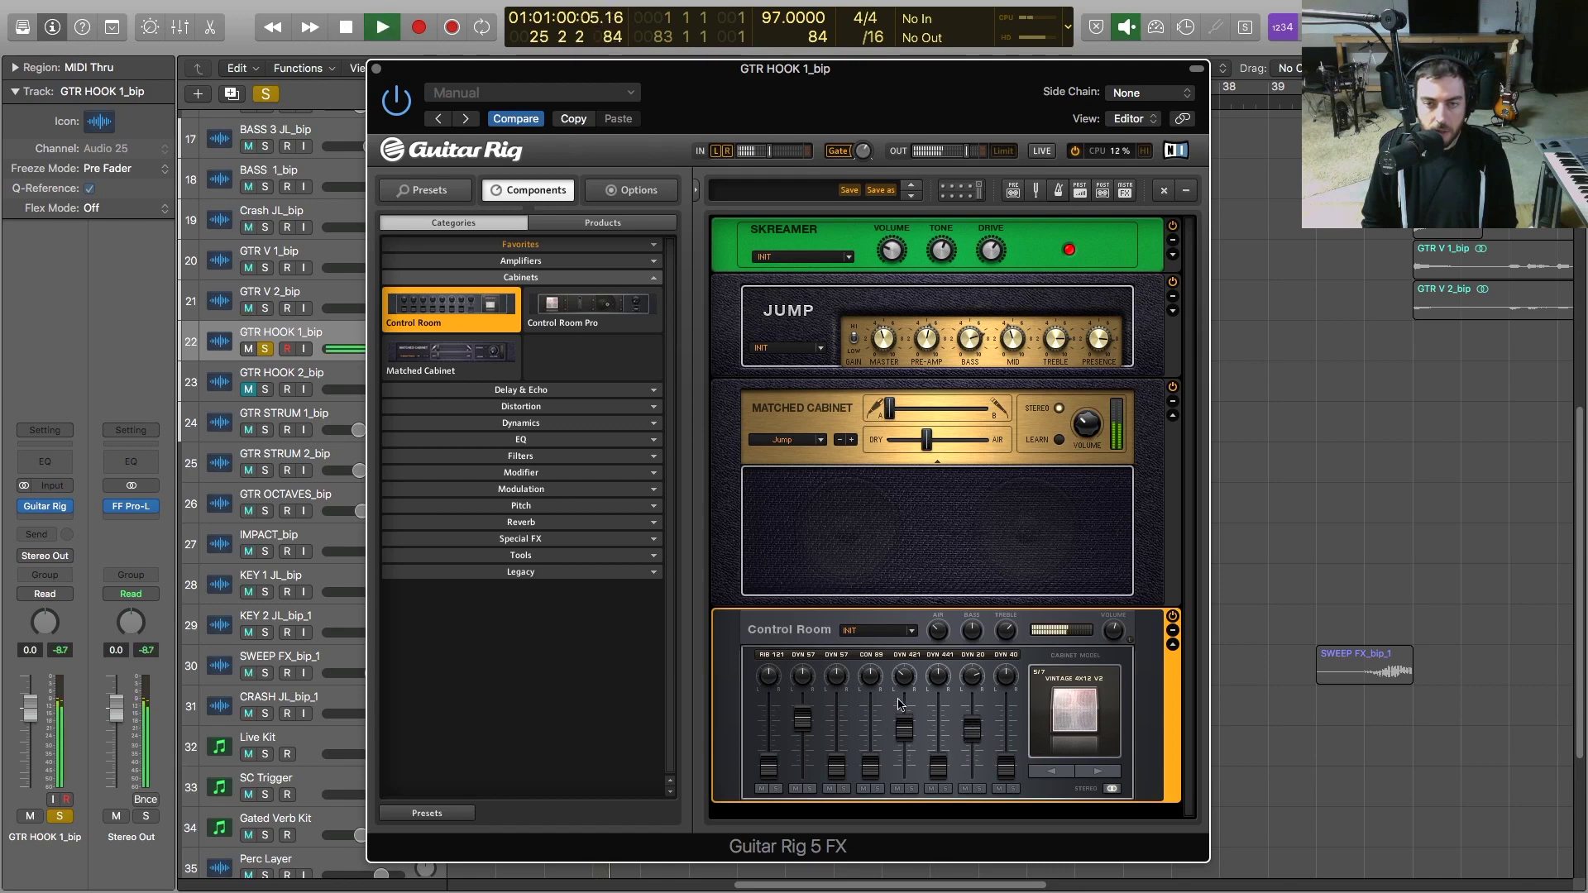
{"action": "mouse_move", "coordinate": [972, 739]}
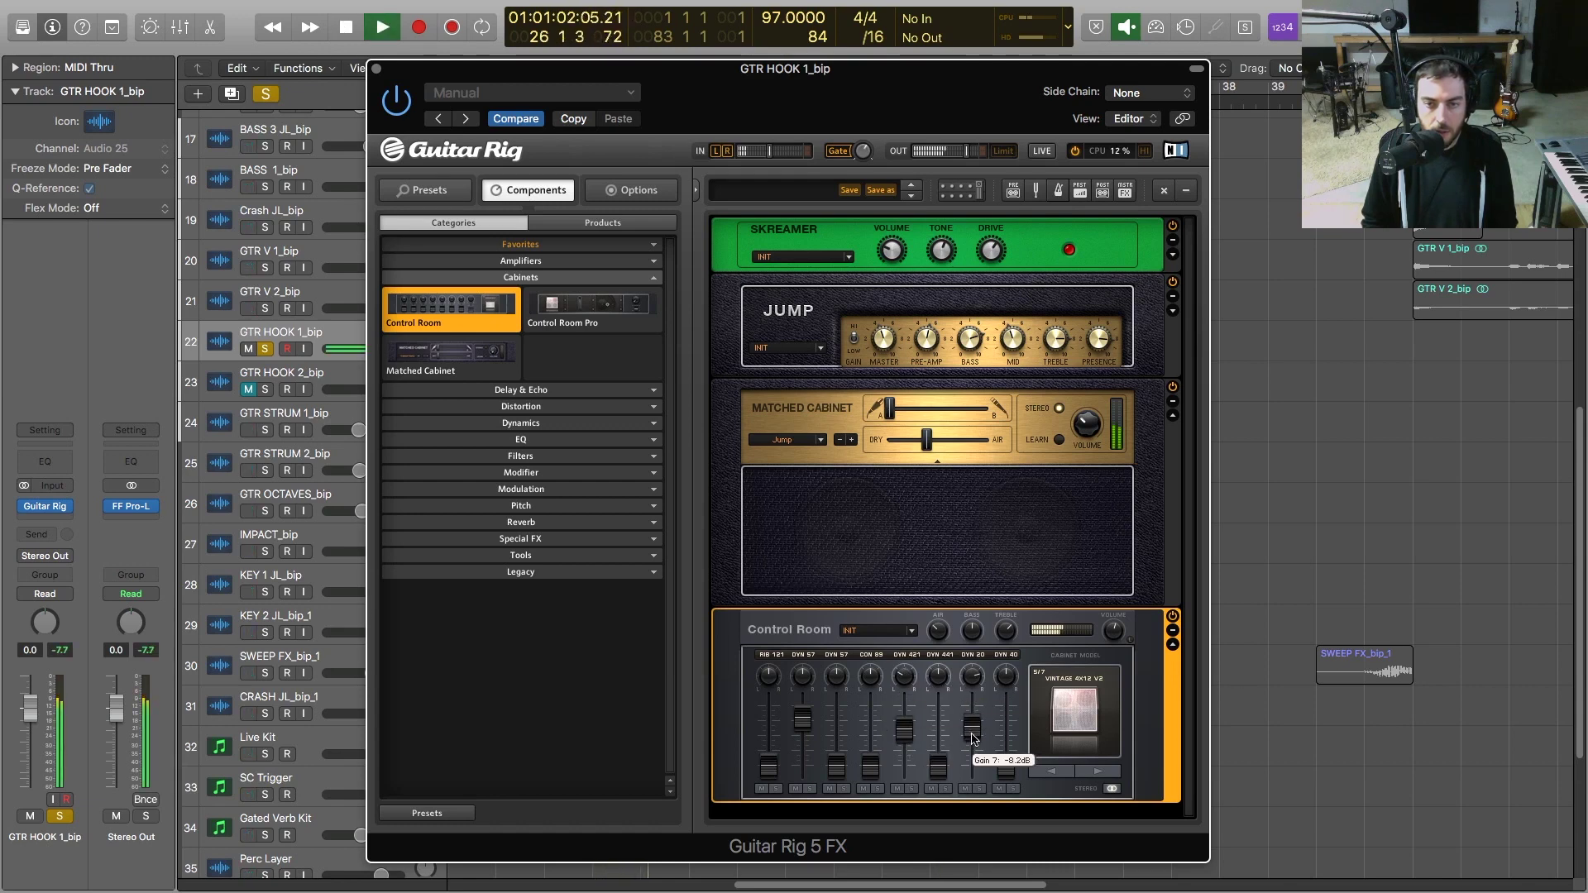
{"action": "left_click_drag", "start_coordinate": [804, 725], "coordinate": [809, 732]}
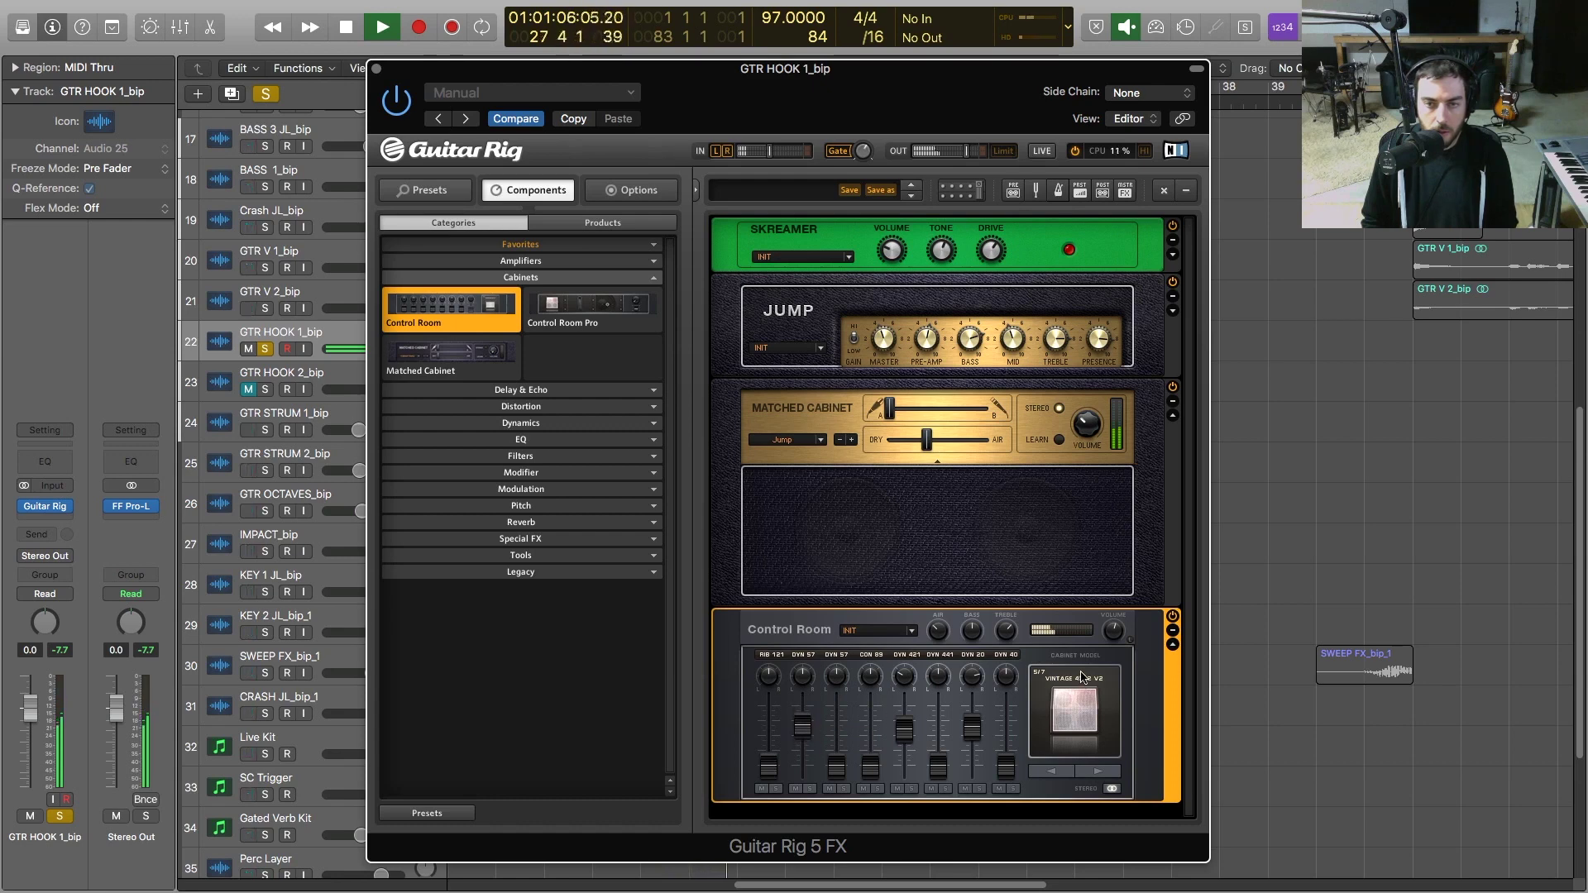
{"action": "key", "text": "space"}
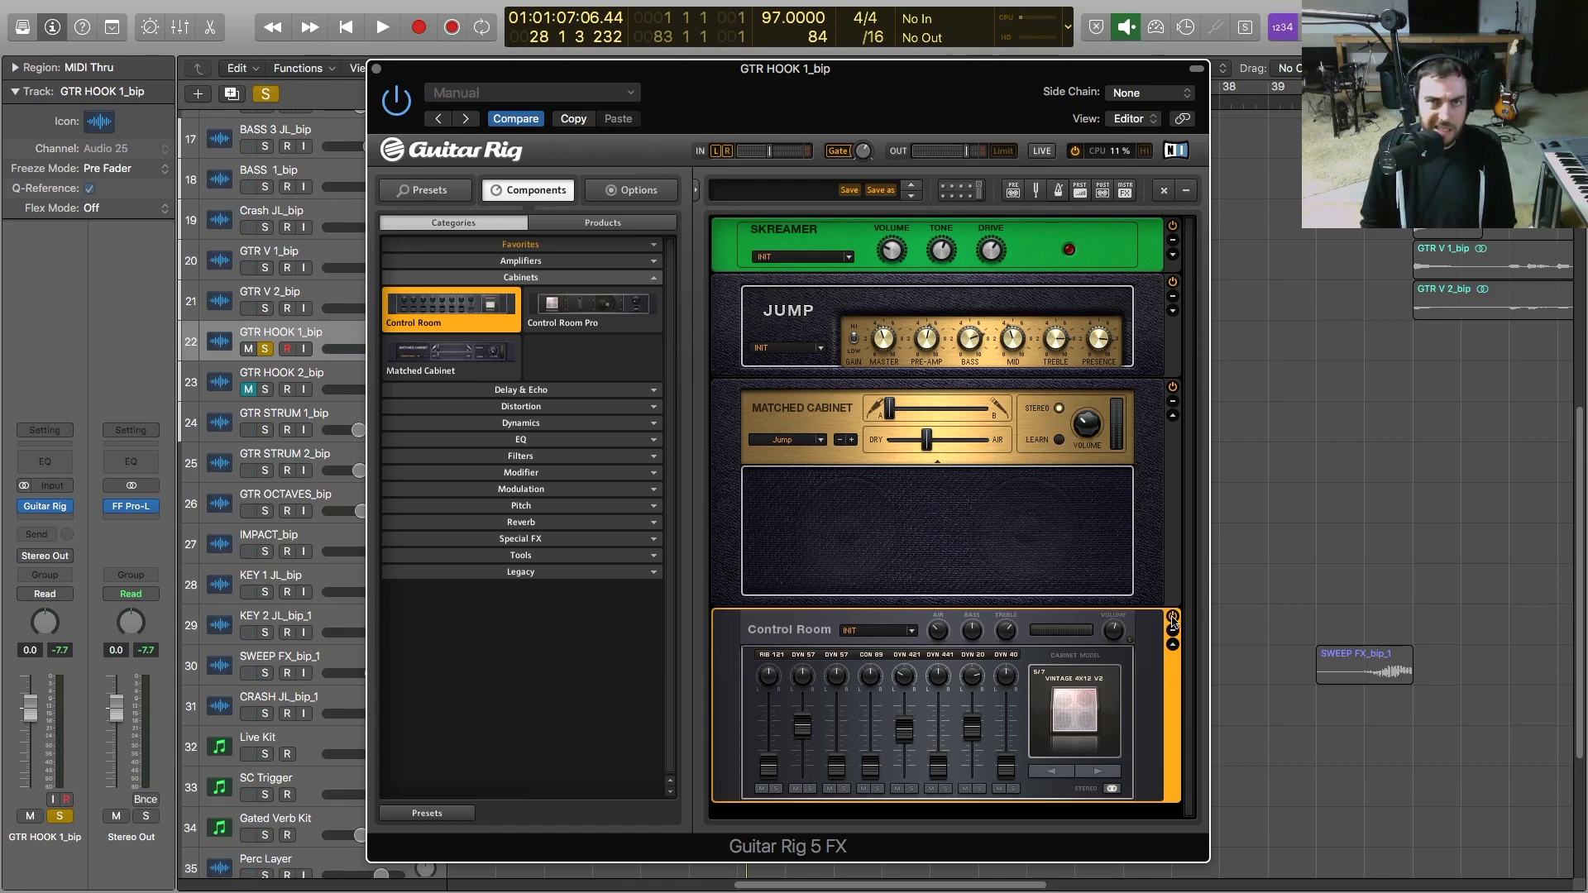
{"action": "key", "text": "space"}
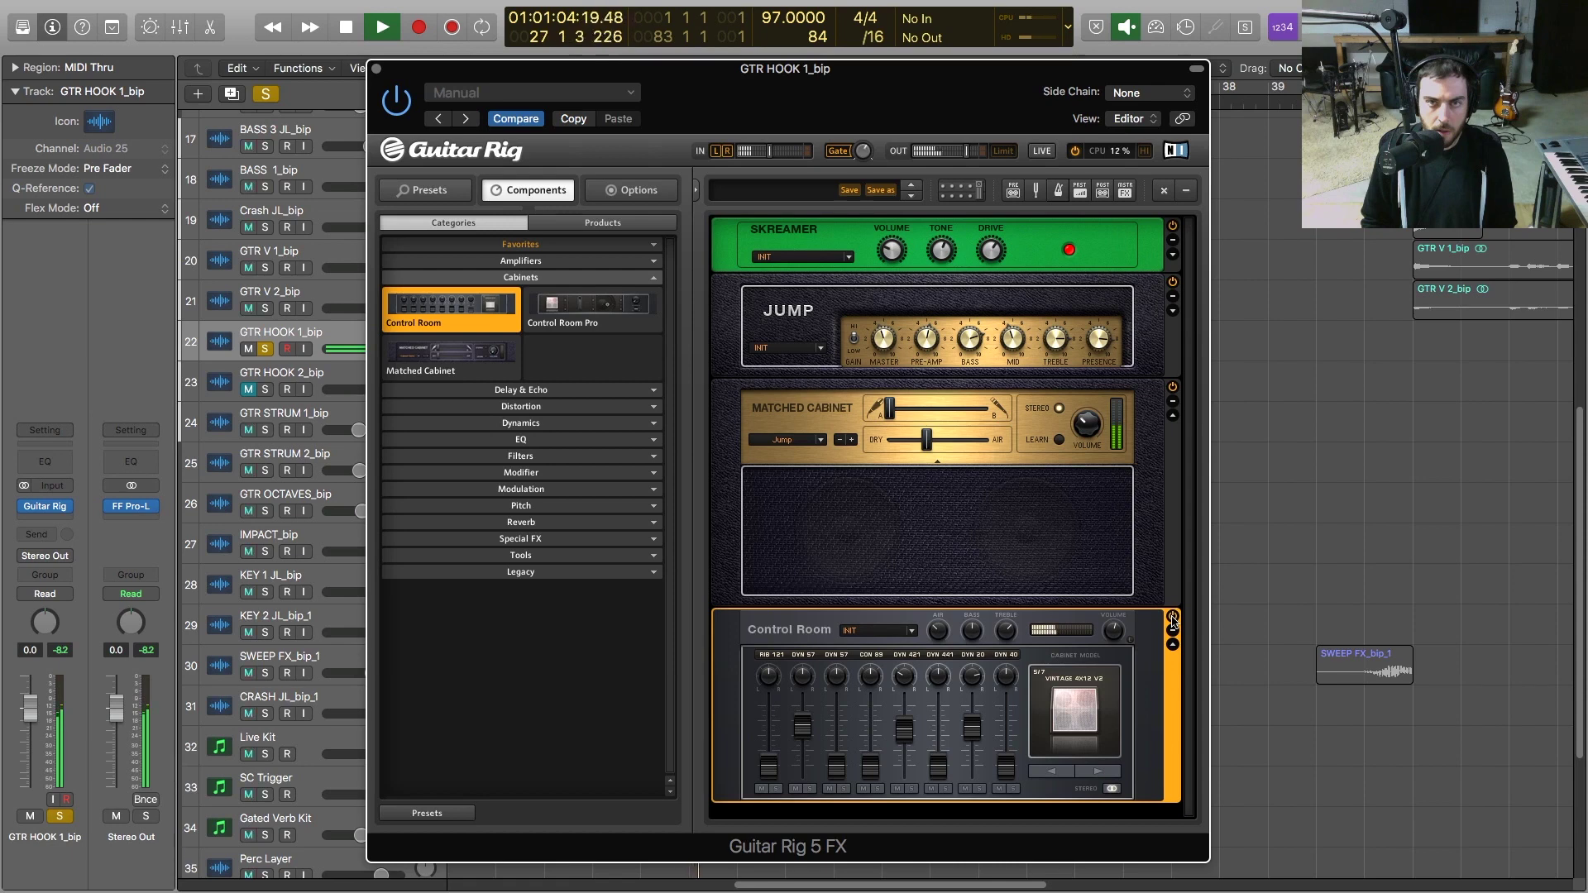
{"action": "key", "text": "space"}
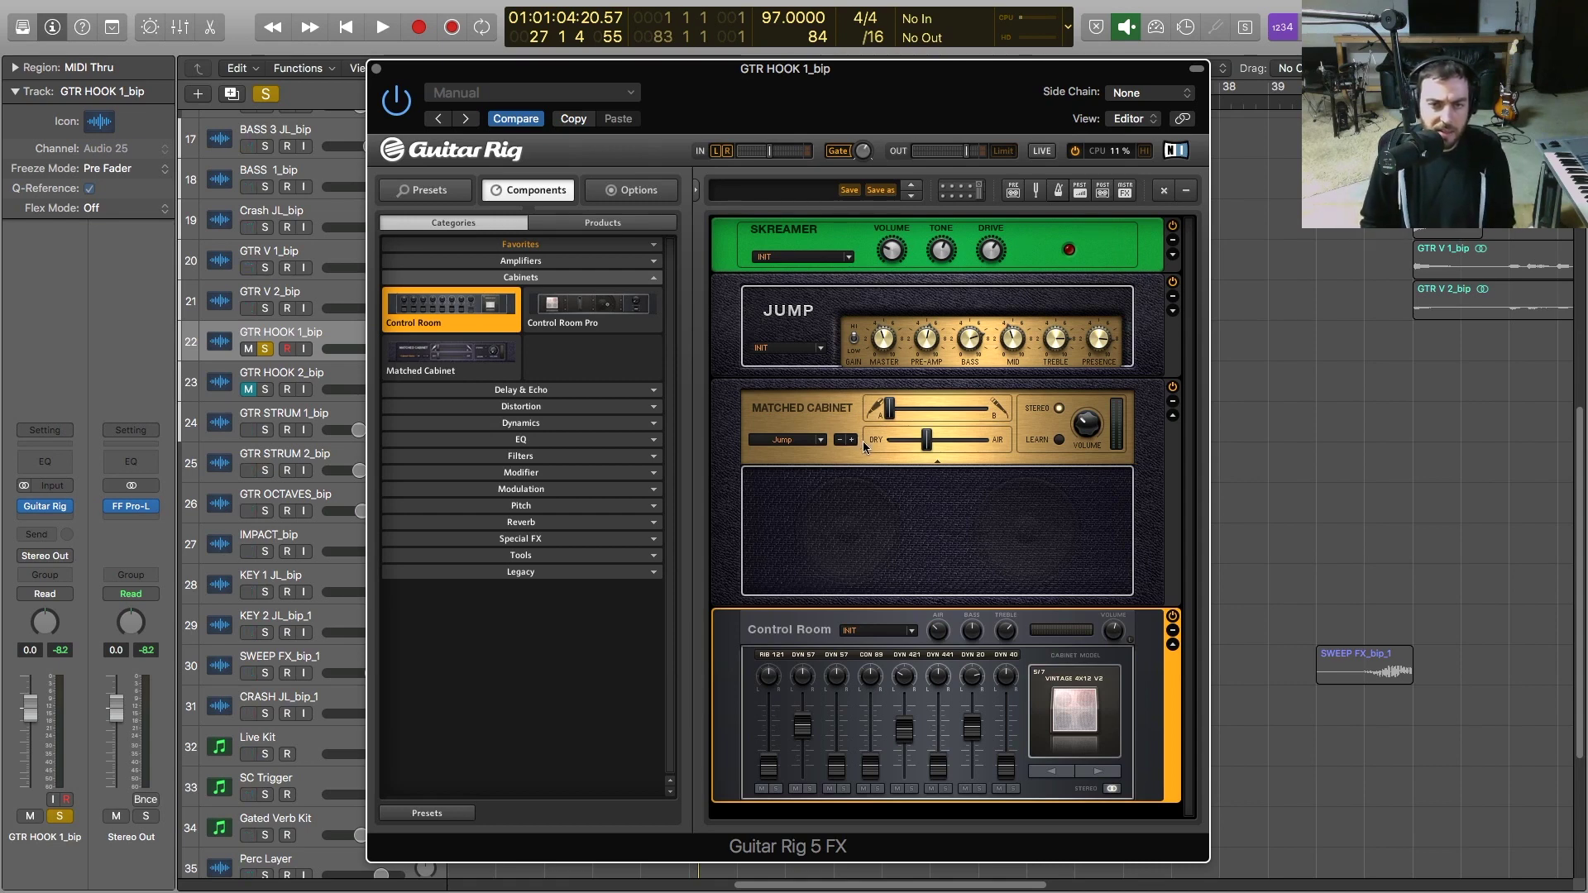
{"action": "key", "text": "space"}
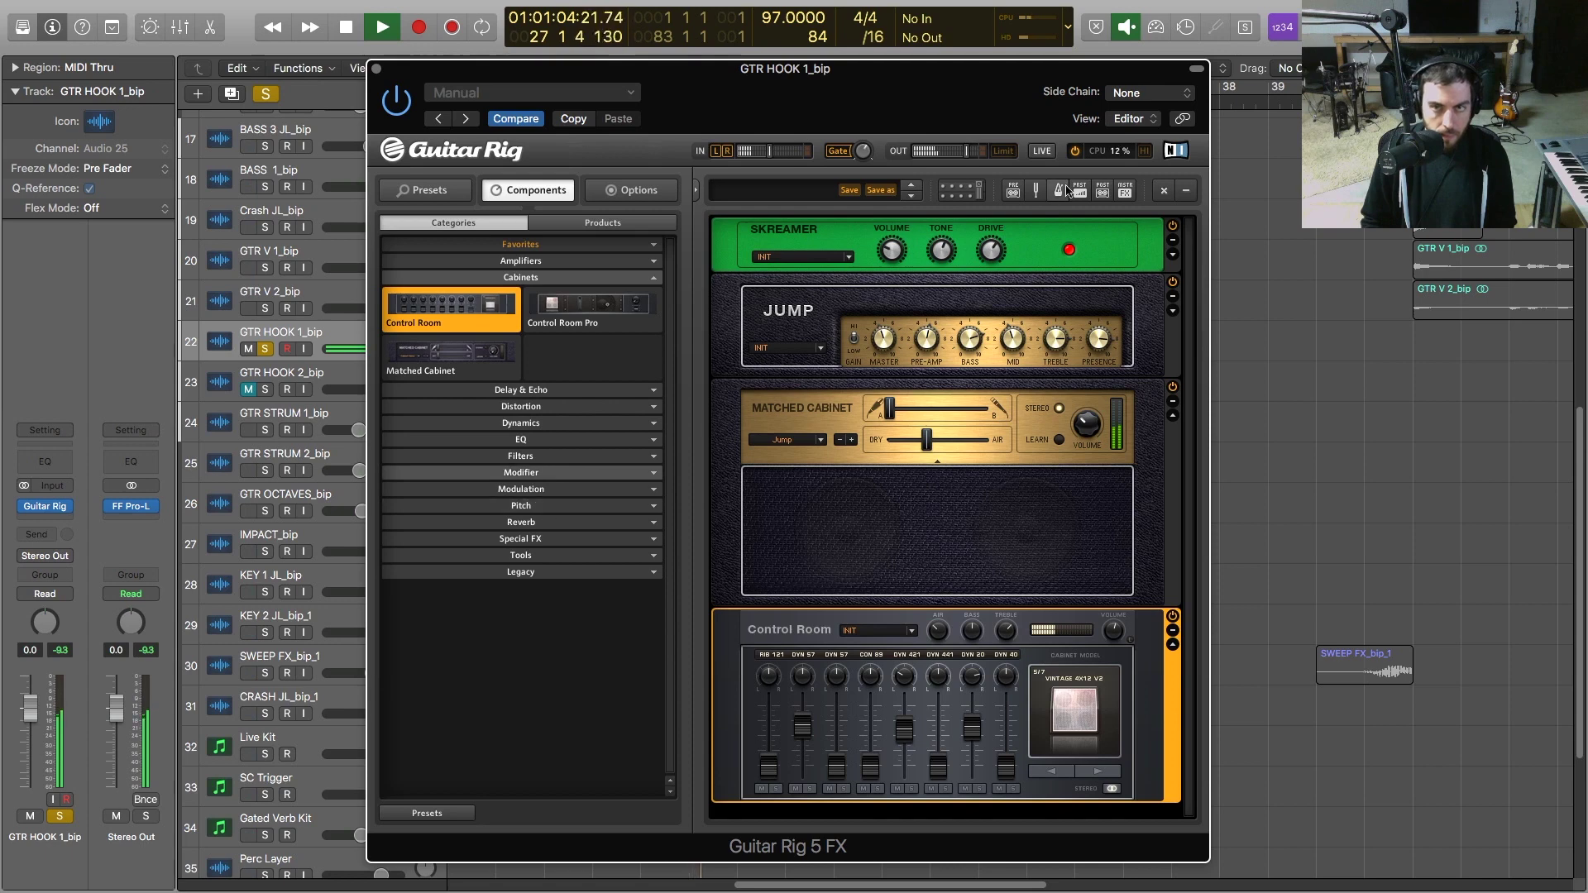
{"action": "mouse_move", "coordinate": [1115, 622]}
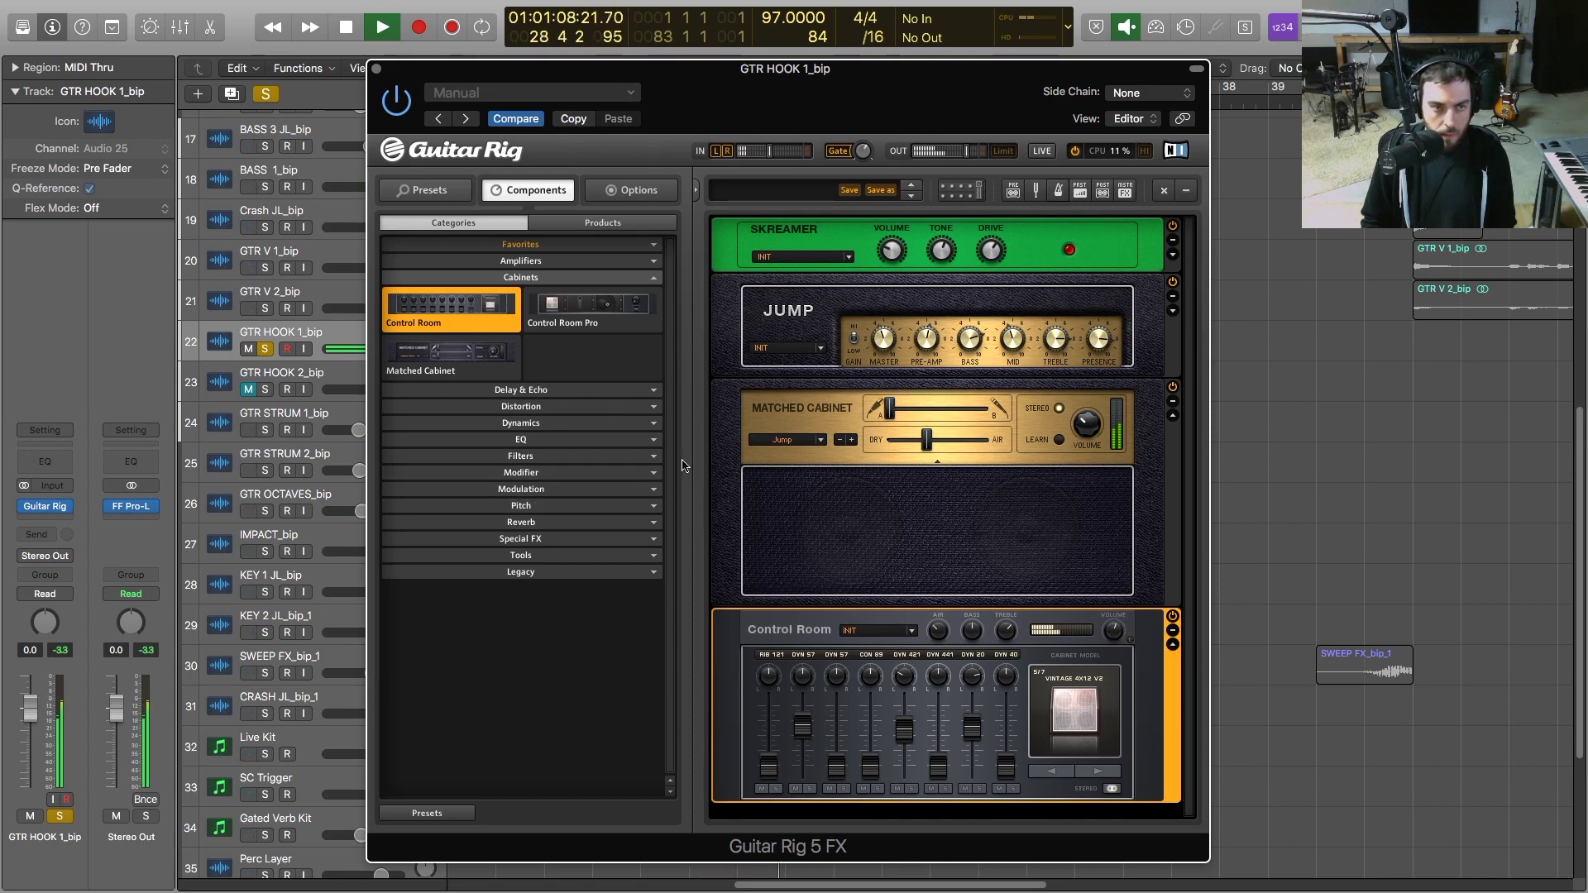
{"action": "key", "text": "space"}
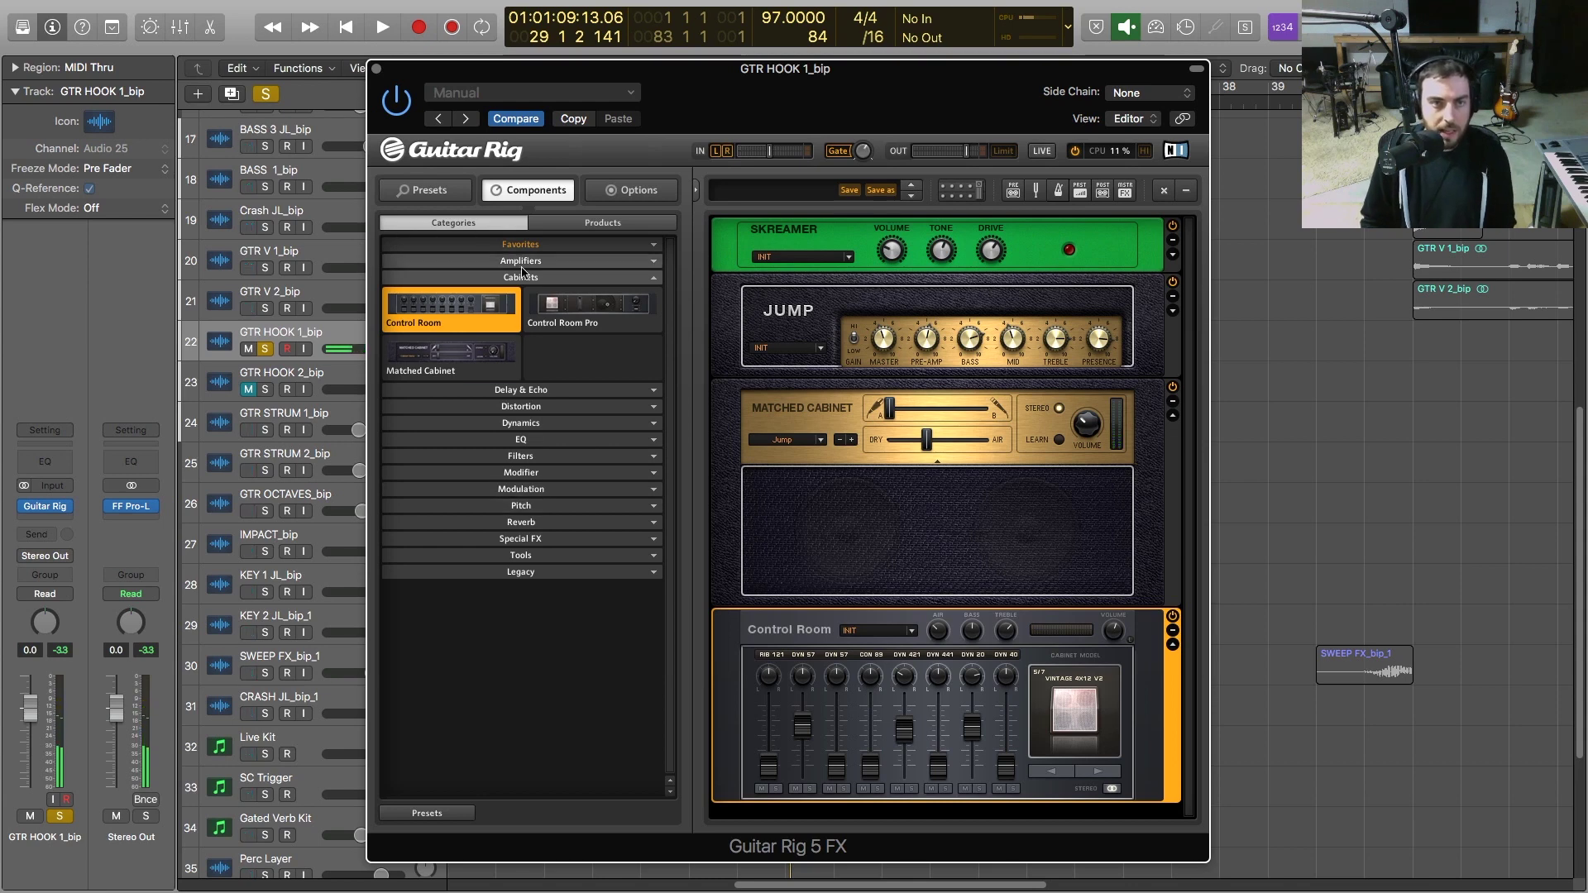
{"action": "left_click", "coordinate": [527, 389]}
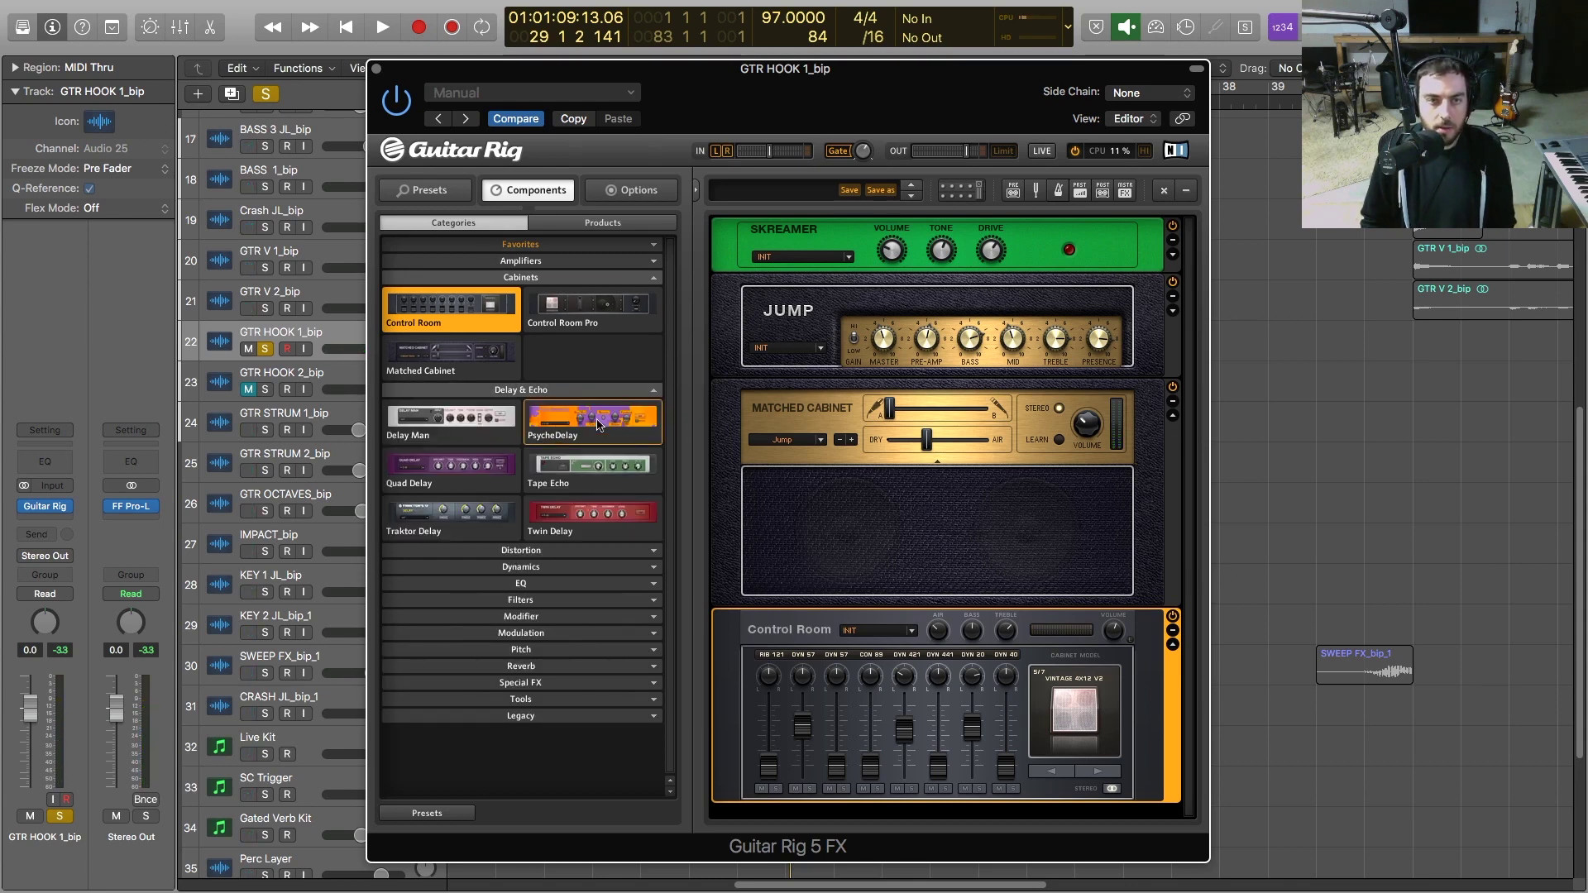
Add PsycheDelay at the end of the rack, sync its delay to tempo, and close Guitar Rig
{"action": "left_click_drag", "start_coordinate": [597, 423], "coordinate": [783, 834]}
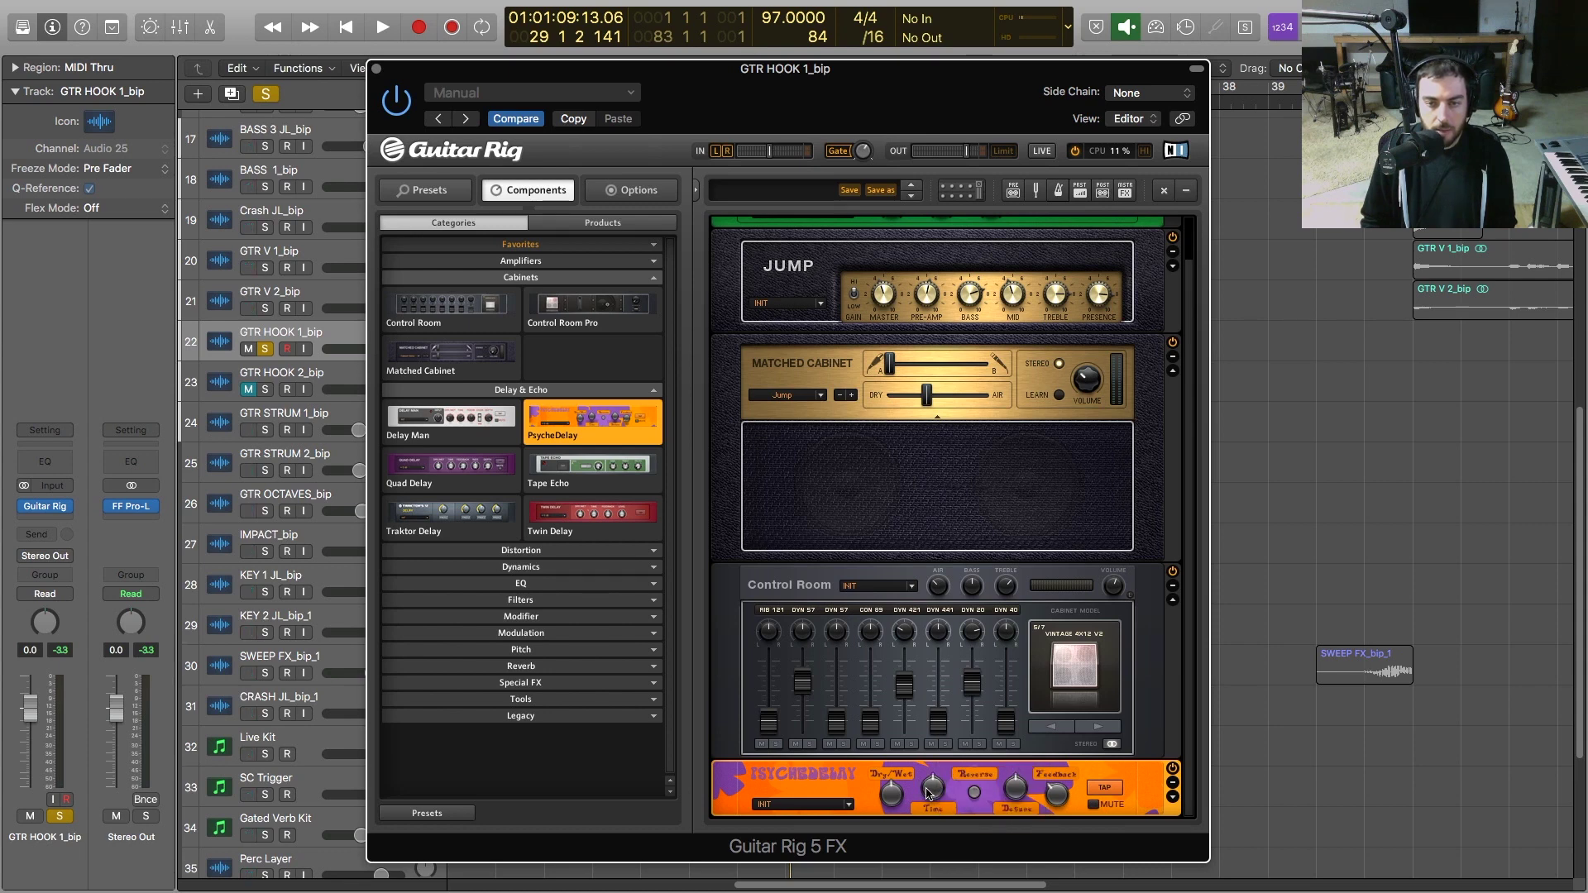
{"action": "key", "text": "space"}
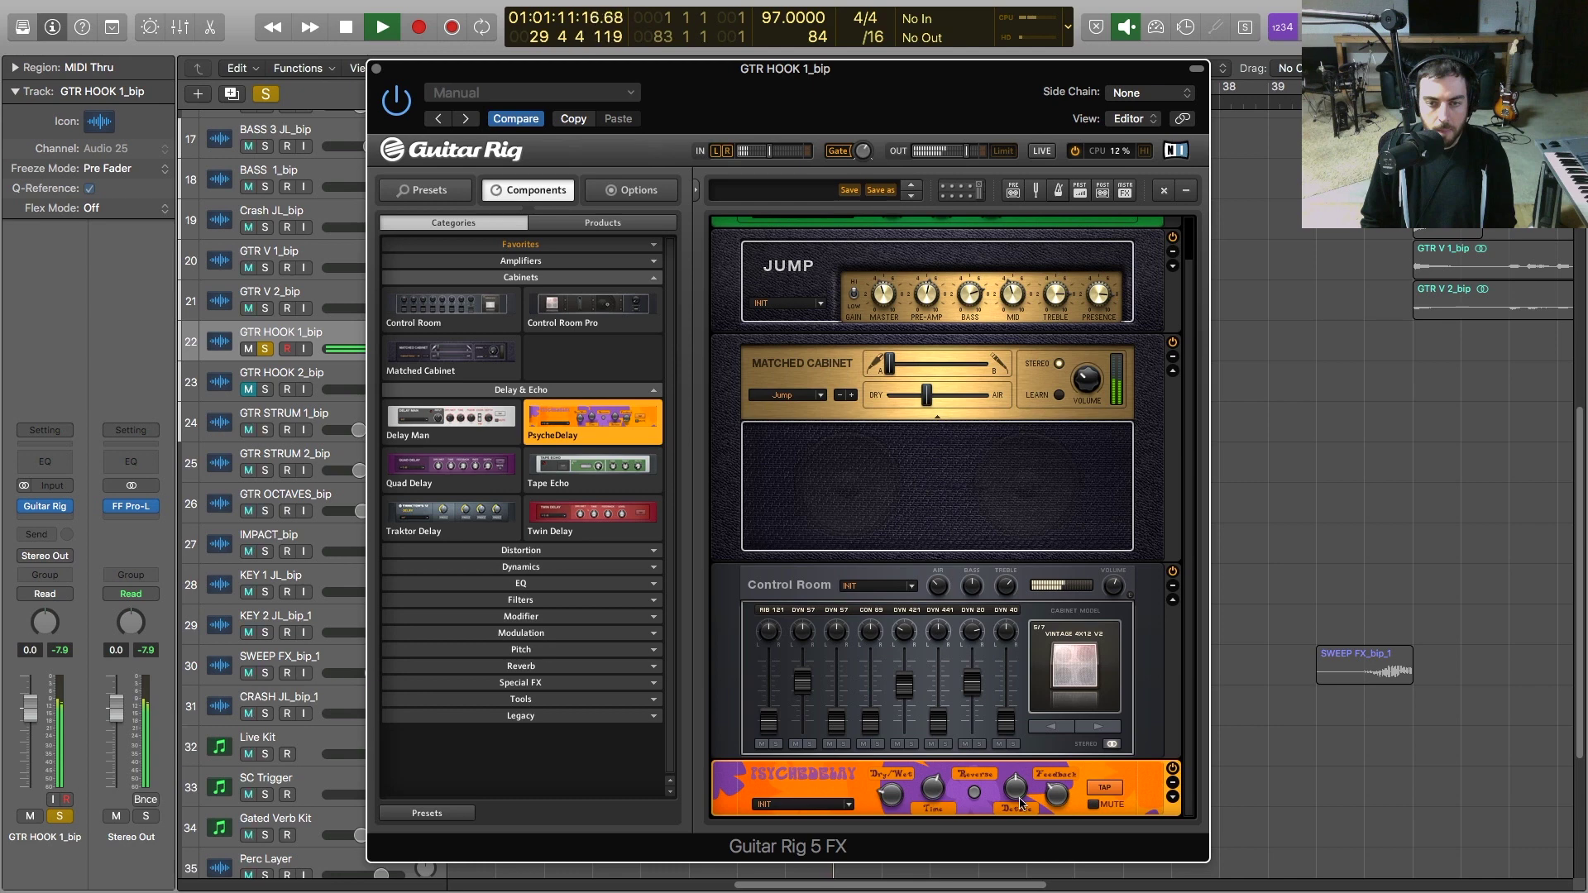
{"action": "left_click", "coordinate": [1173, 797]}
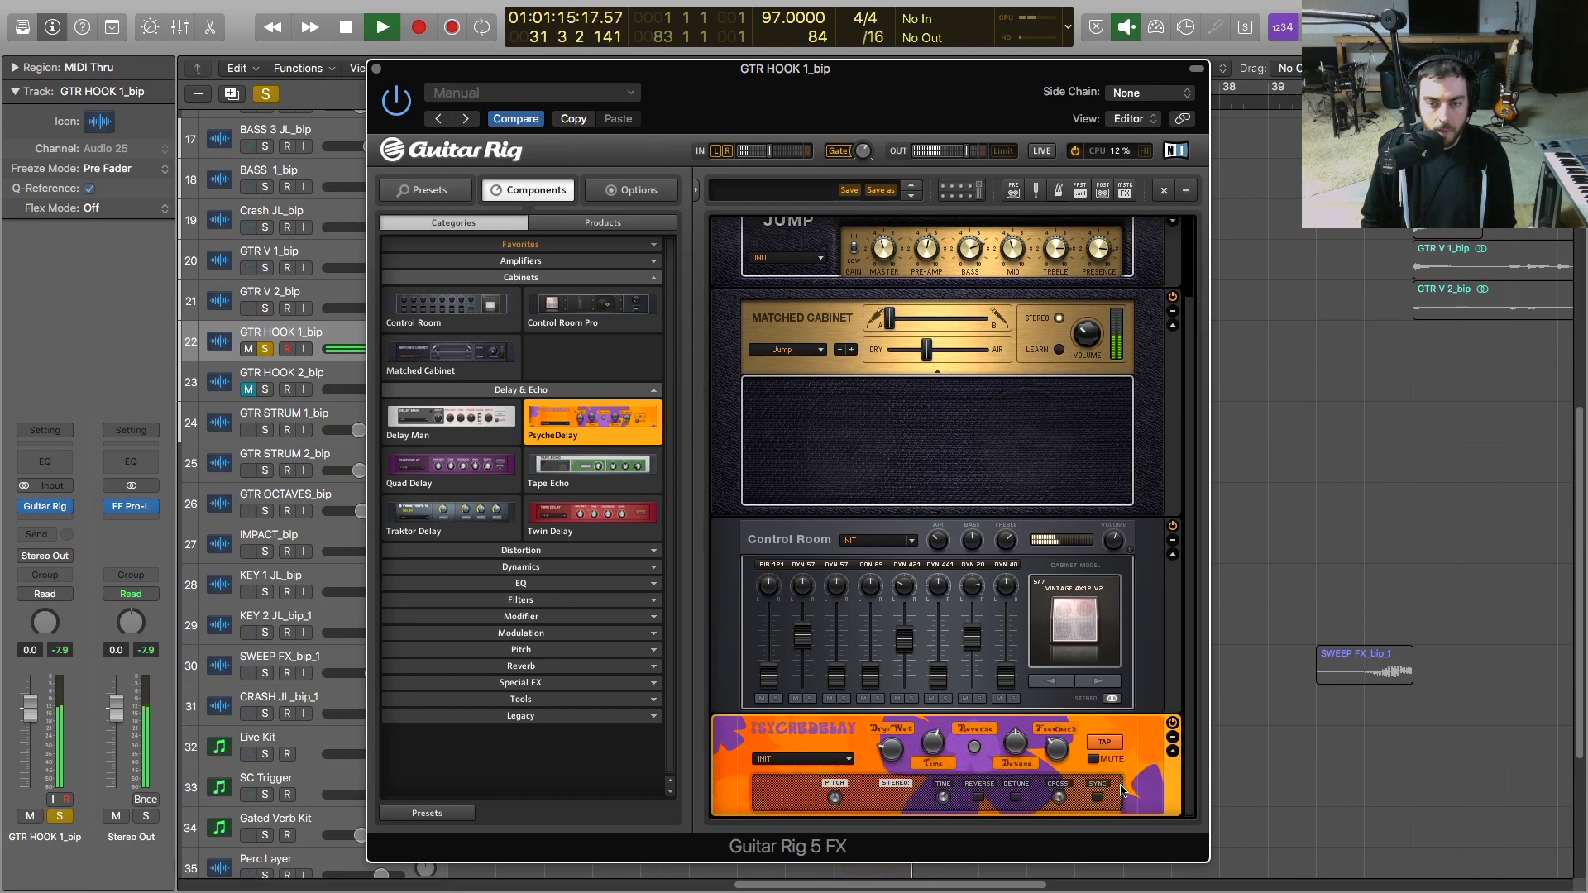
{"action": "key", "text": "space"}
{"action": "key", "text": "space"}
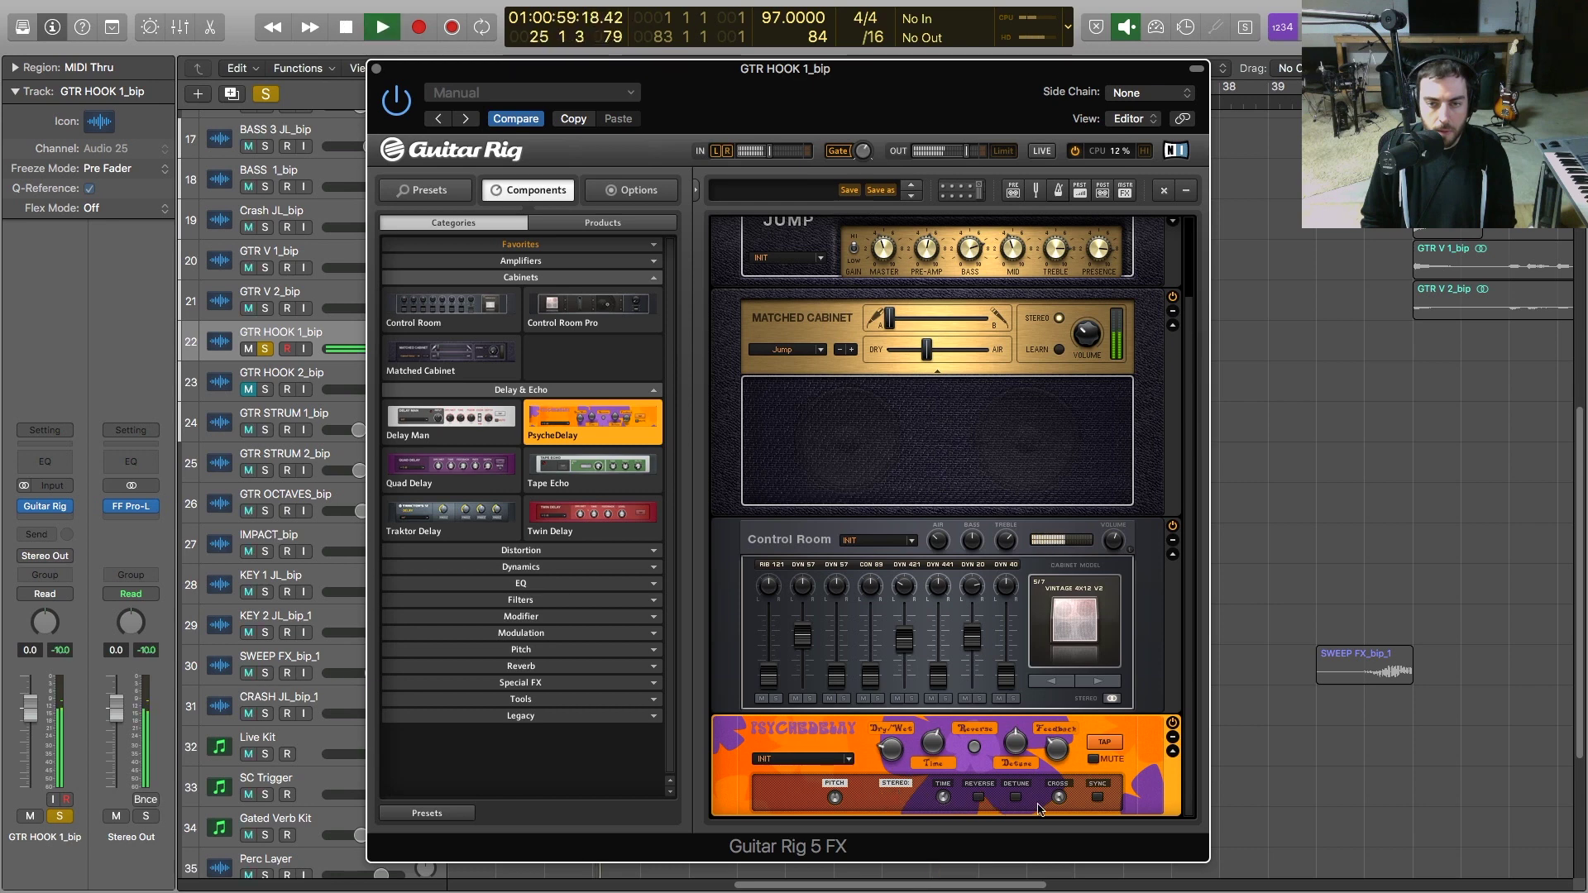
{"action": "left_click", "coordinate": [1096, 801]}
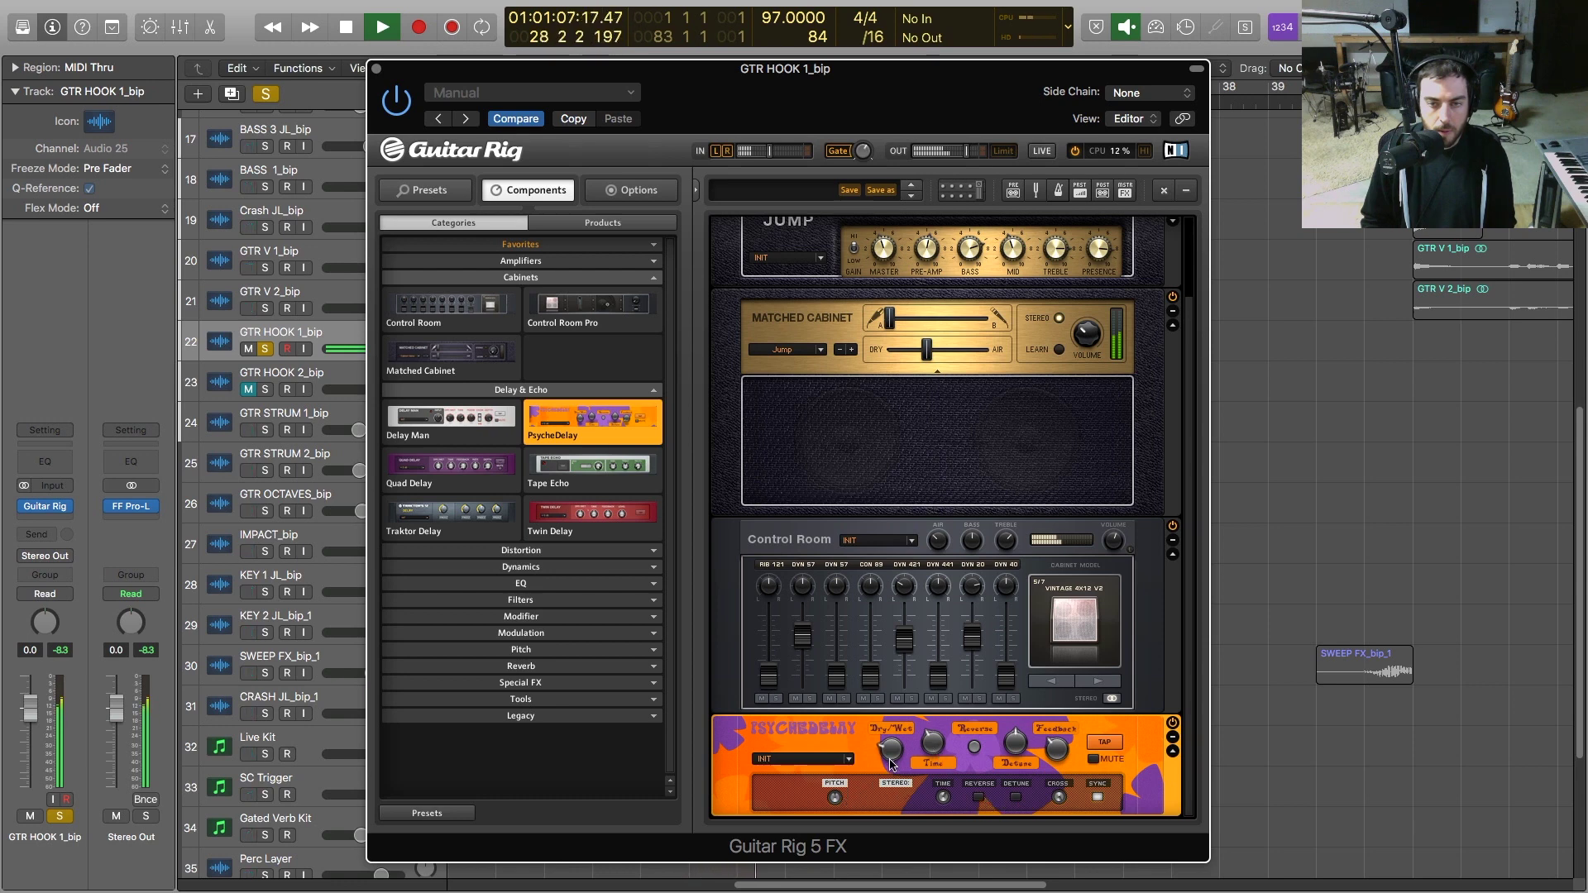
{"action": "key", "text": "space"}
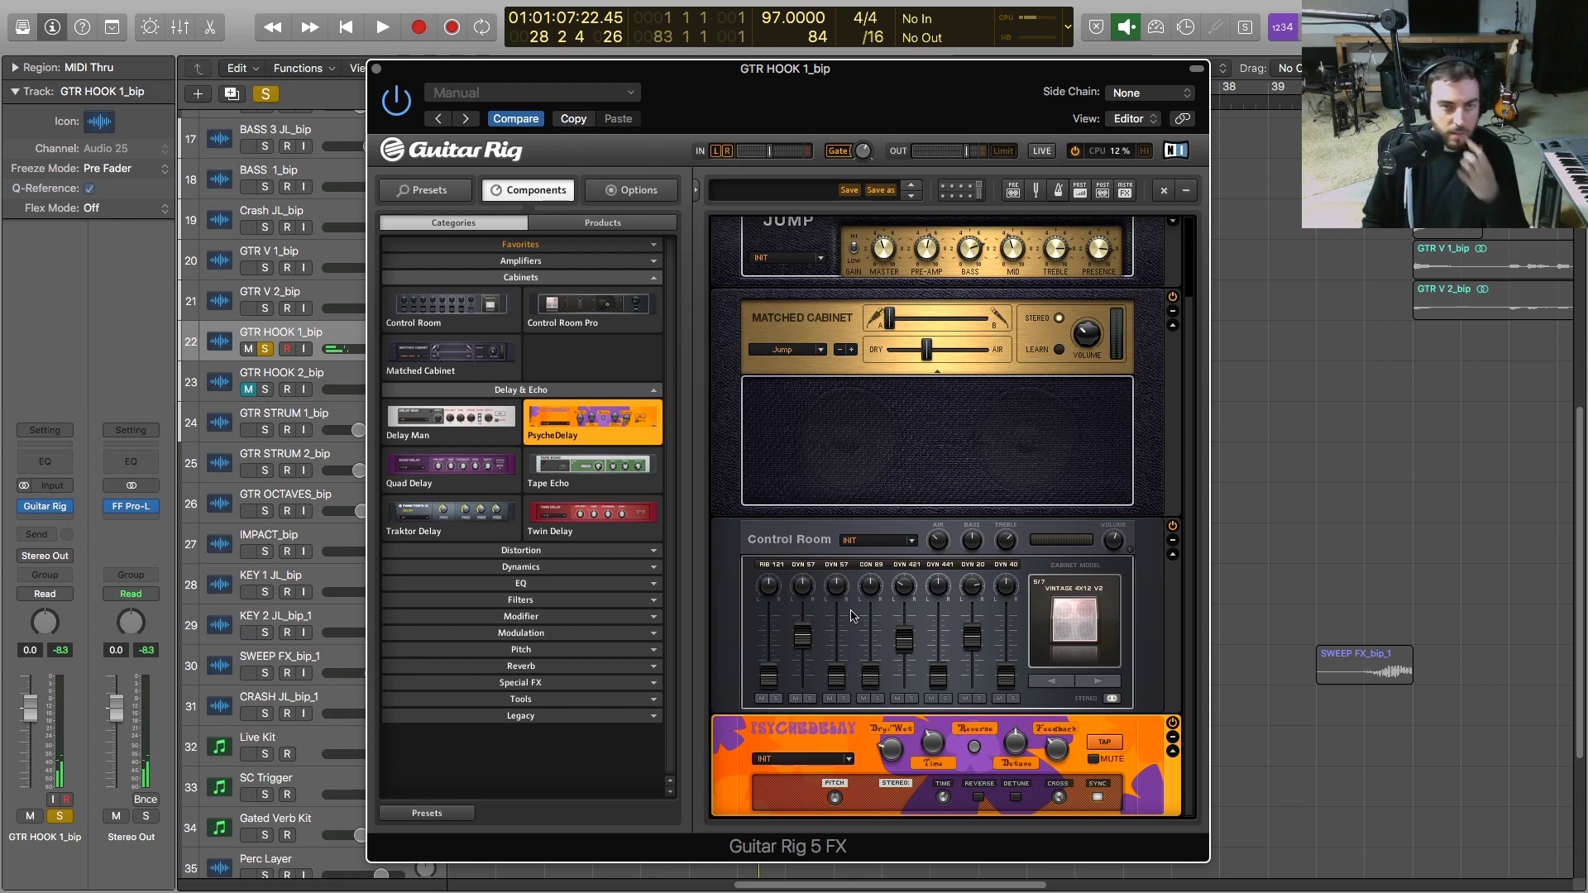
{"action": "scroll", "coordinate": [755, 445], "scroll_direction": "up", "scroll_amount": 3}
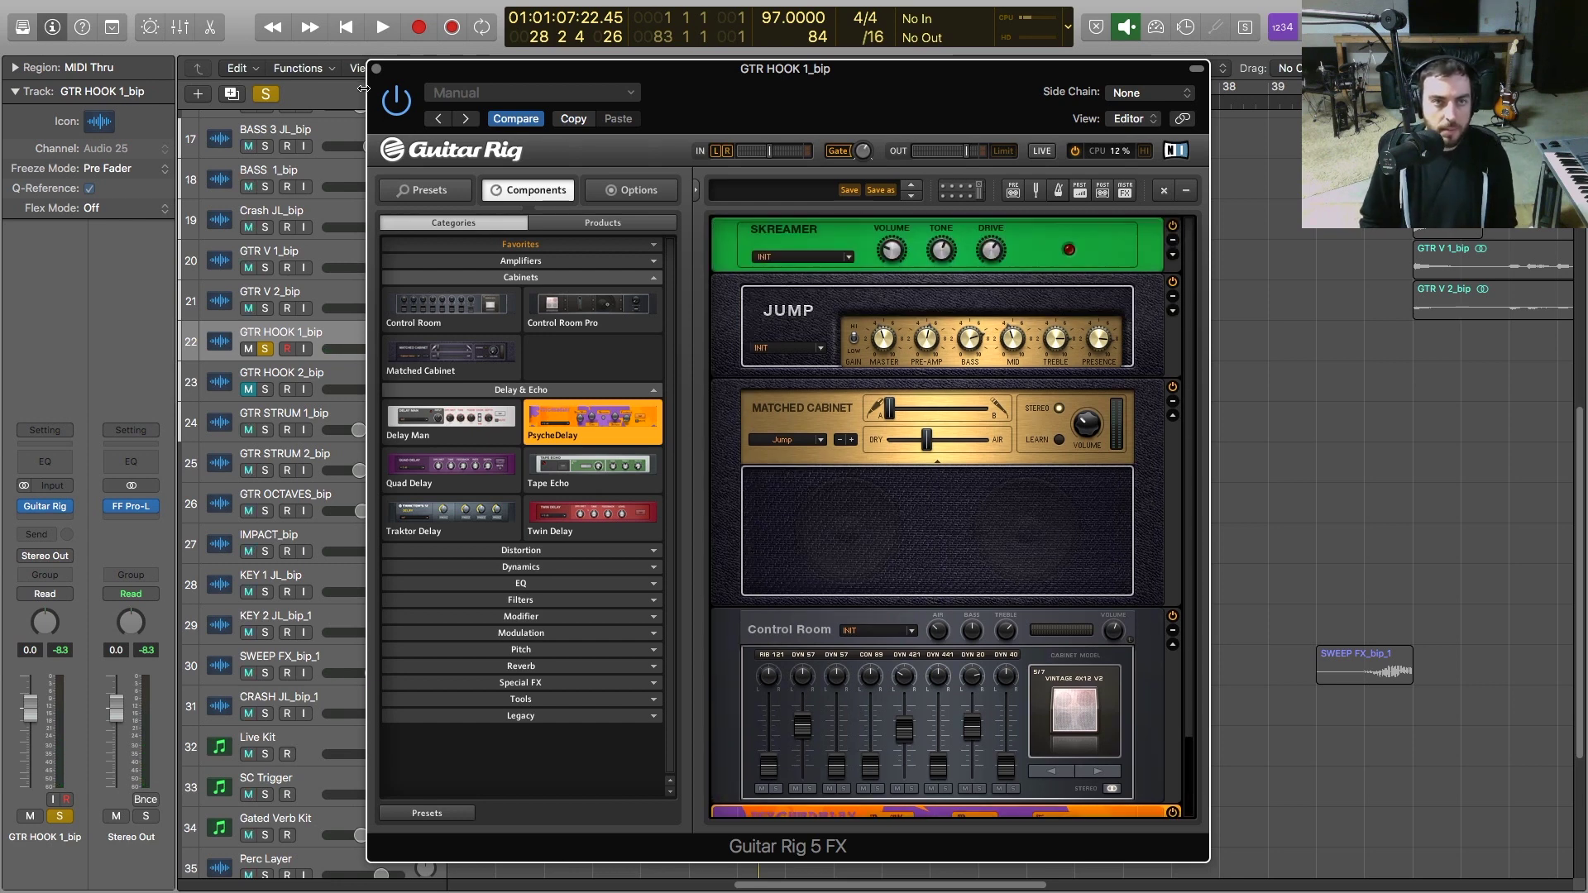
{"action": "key", "text": "super+w"}
Unsolo GTR HOOK 1_bip and lower its fader to -1.8 dB while the full mix plays from bar 25
{"action": "key", "text": "x"}
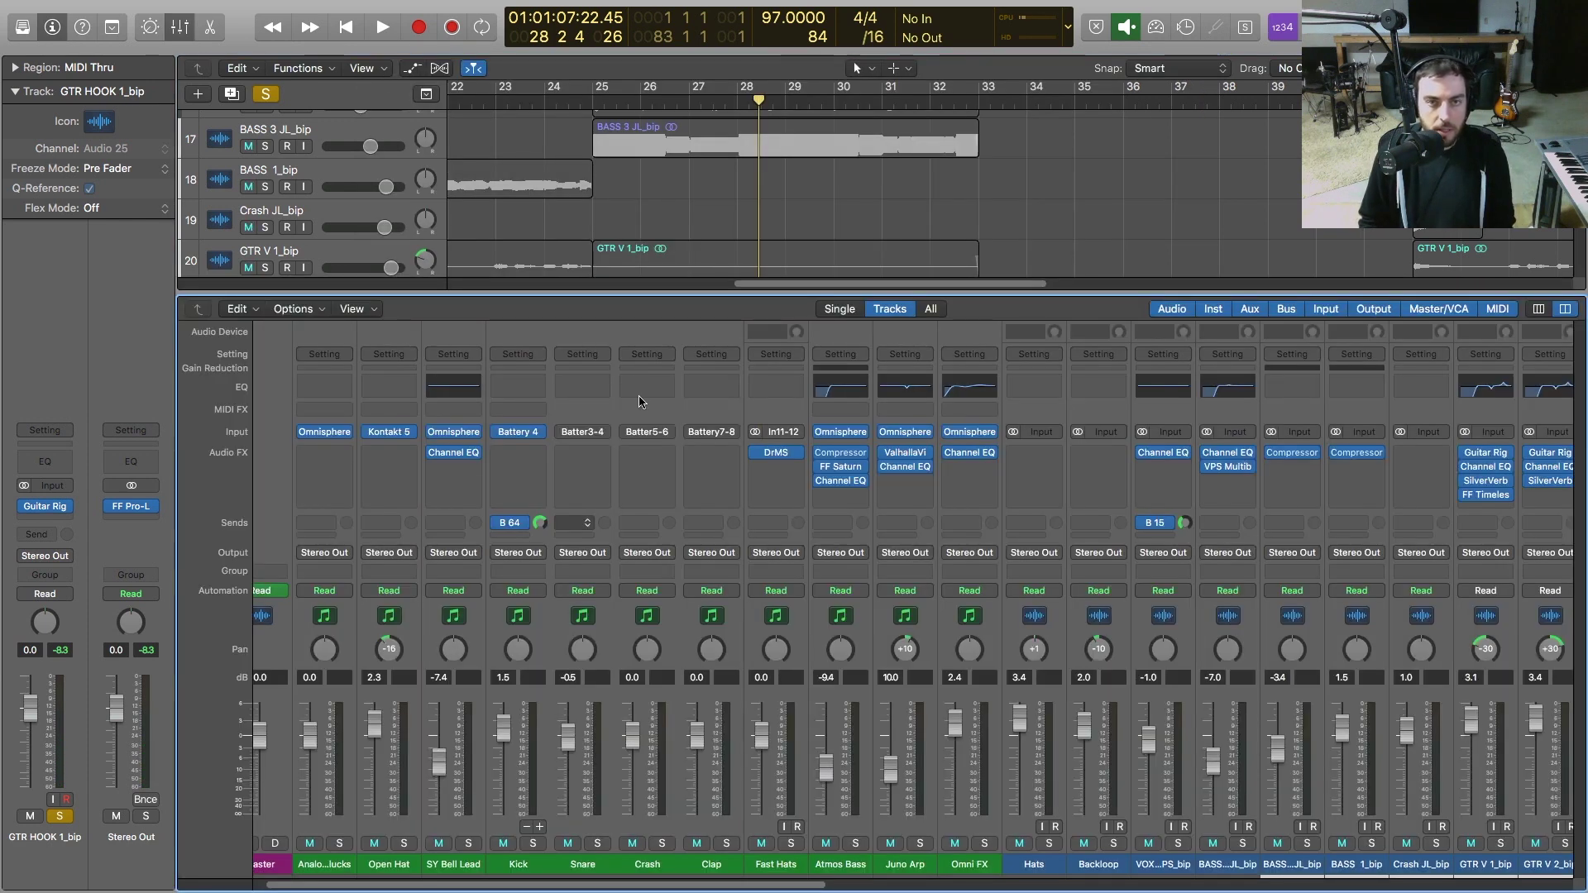
{"action": "key", "text": "x"}
{"action": "key", "text": "s"}
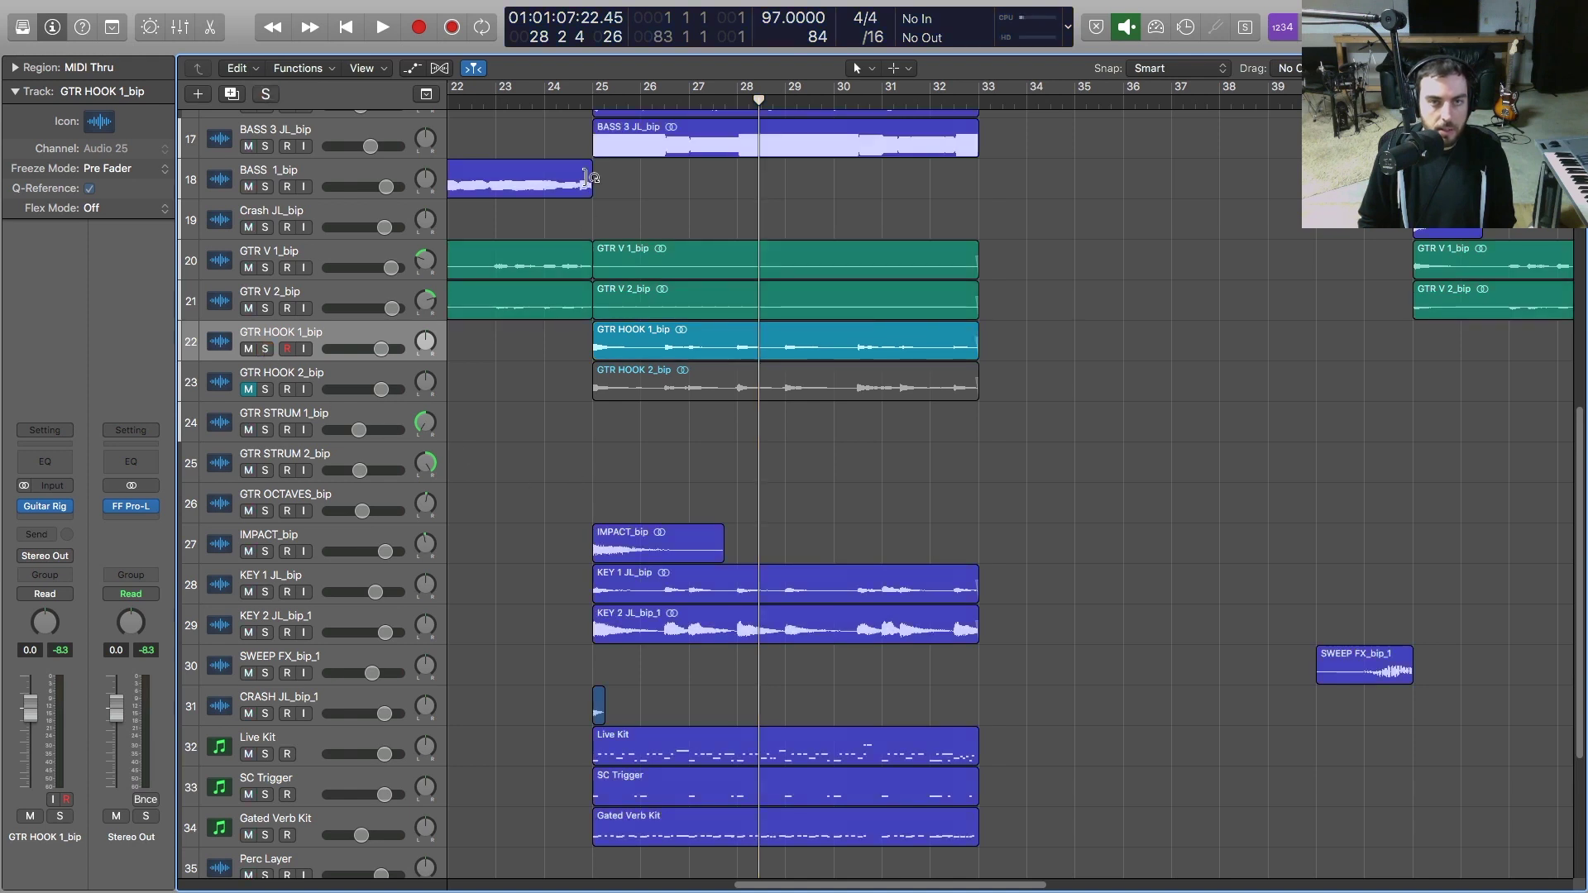
{"action": "key", "text": "shift+space"}
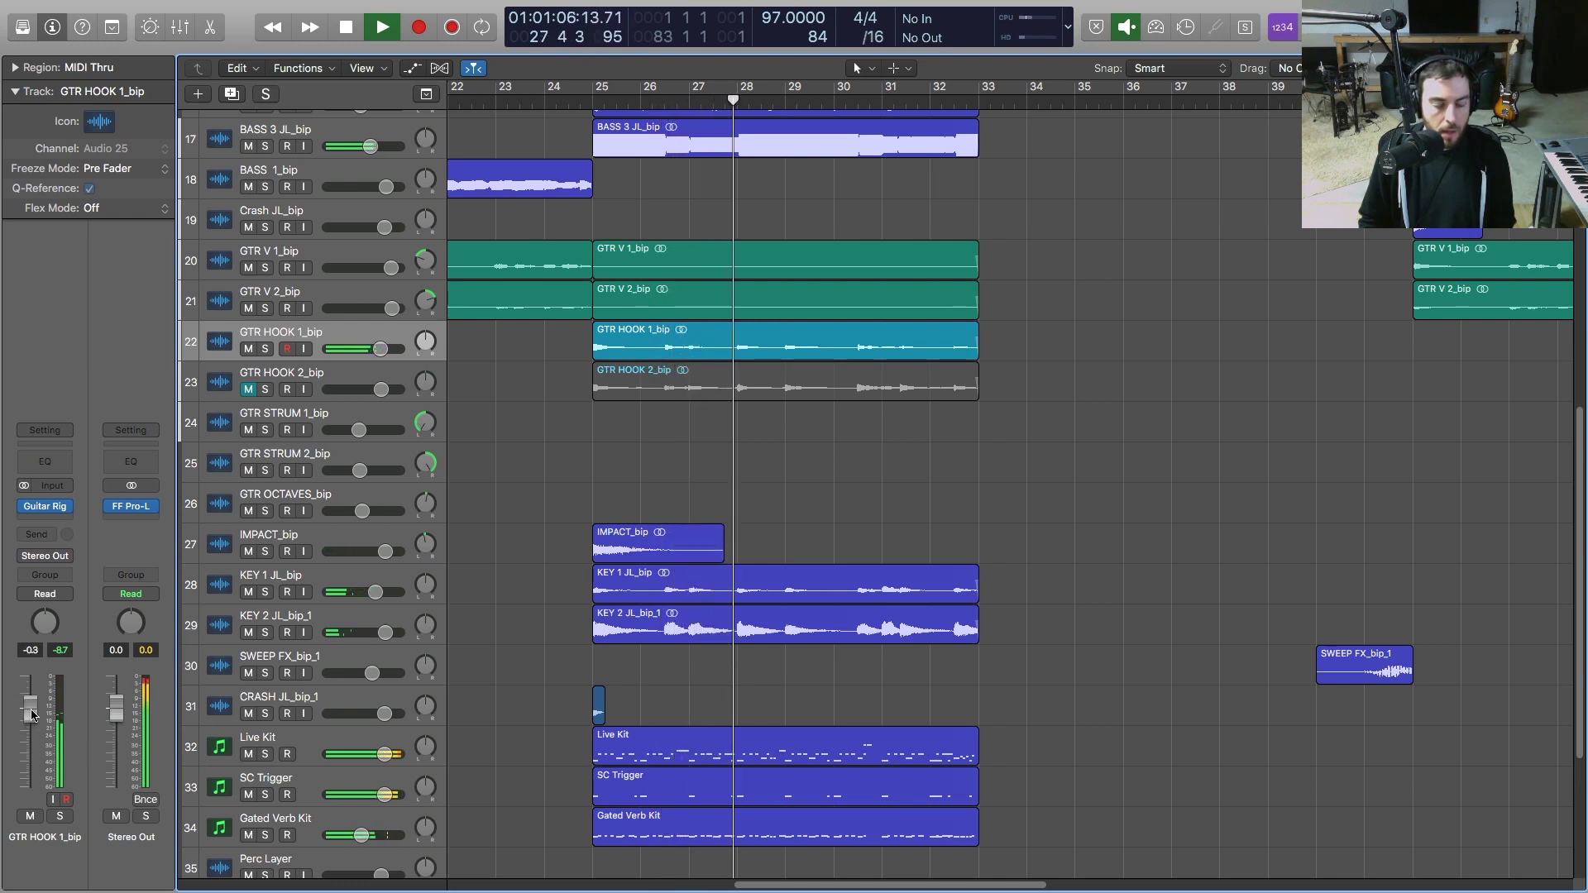
{"action": "left_click_drag", "start_coordinate": [30, 714], "coordinate": [30, 725]}
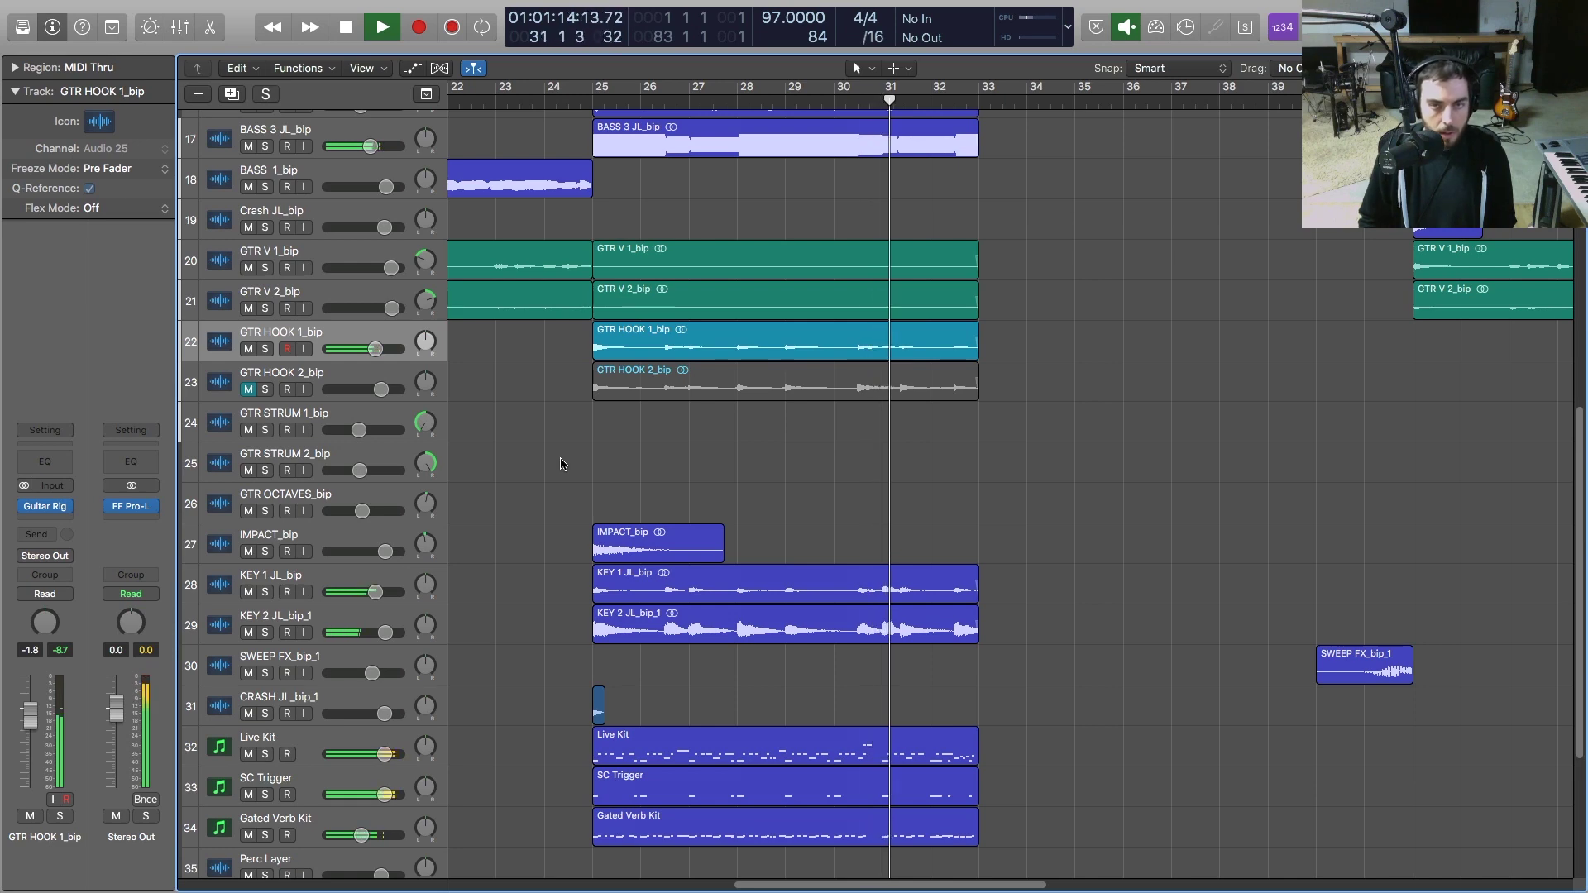
{"action": "key", "text": "space"}
{"action": "key", "text": "x"}
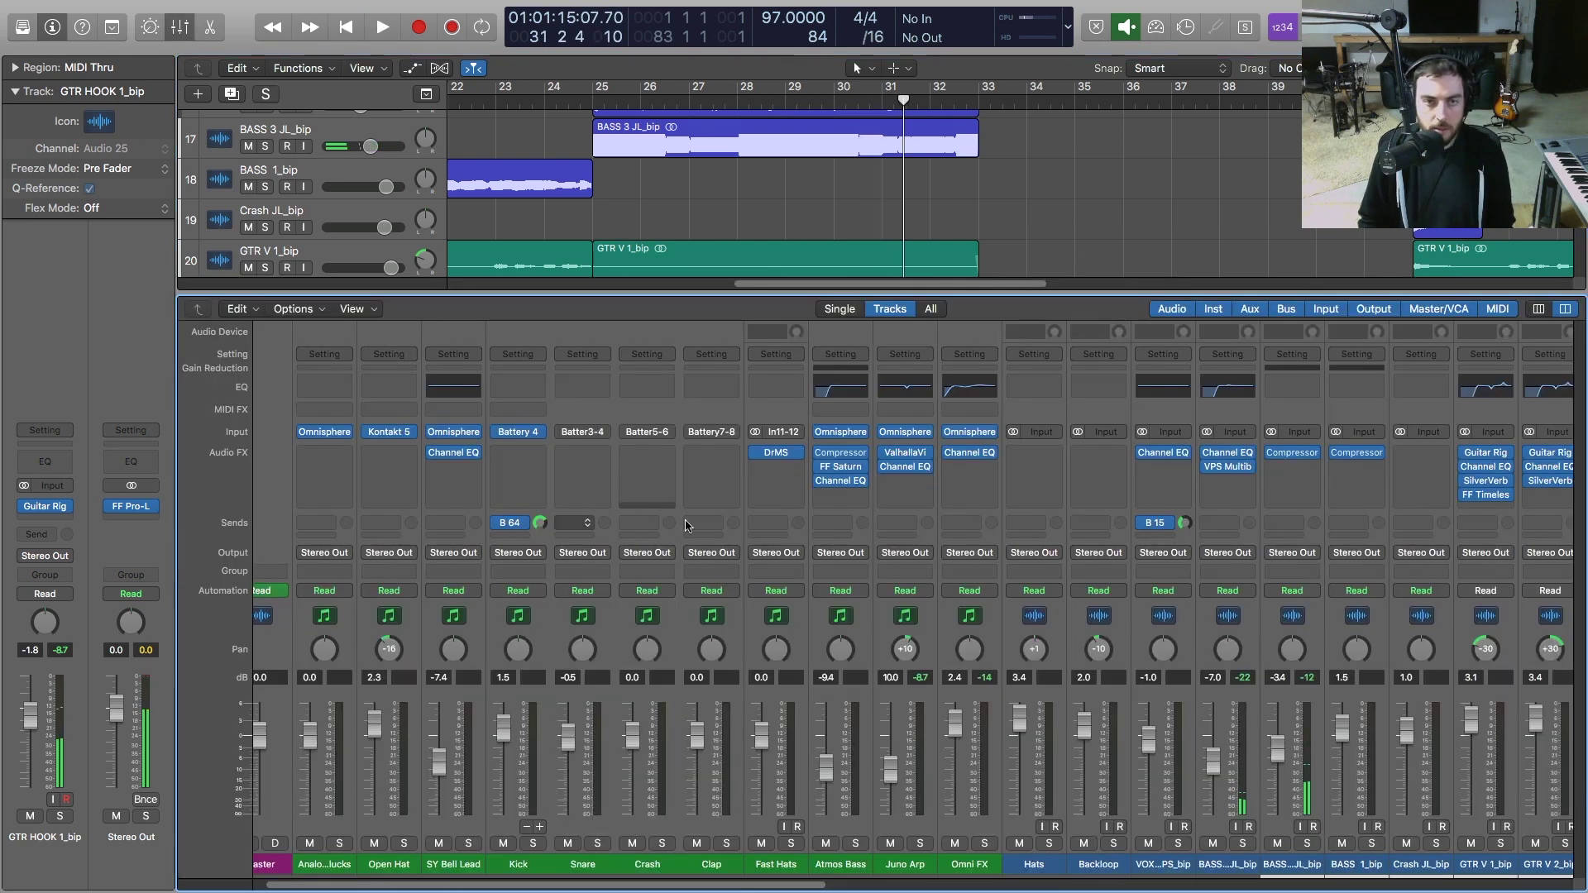
Copy the Guitar Rig insert onto GTR HOOK 2_bip and balance both hook faders, HOOK 2 at -0.2 dB
{"action": "scroll", "coordinate": [785, 888], "scroll_direction": "right", "scroll_amount": 10}
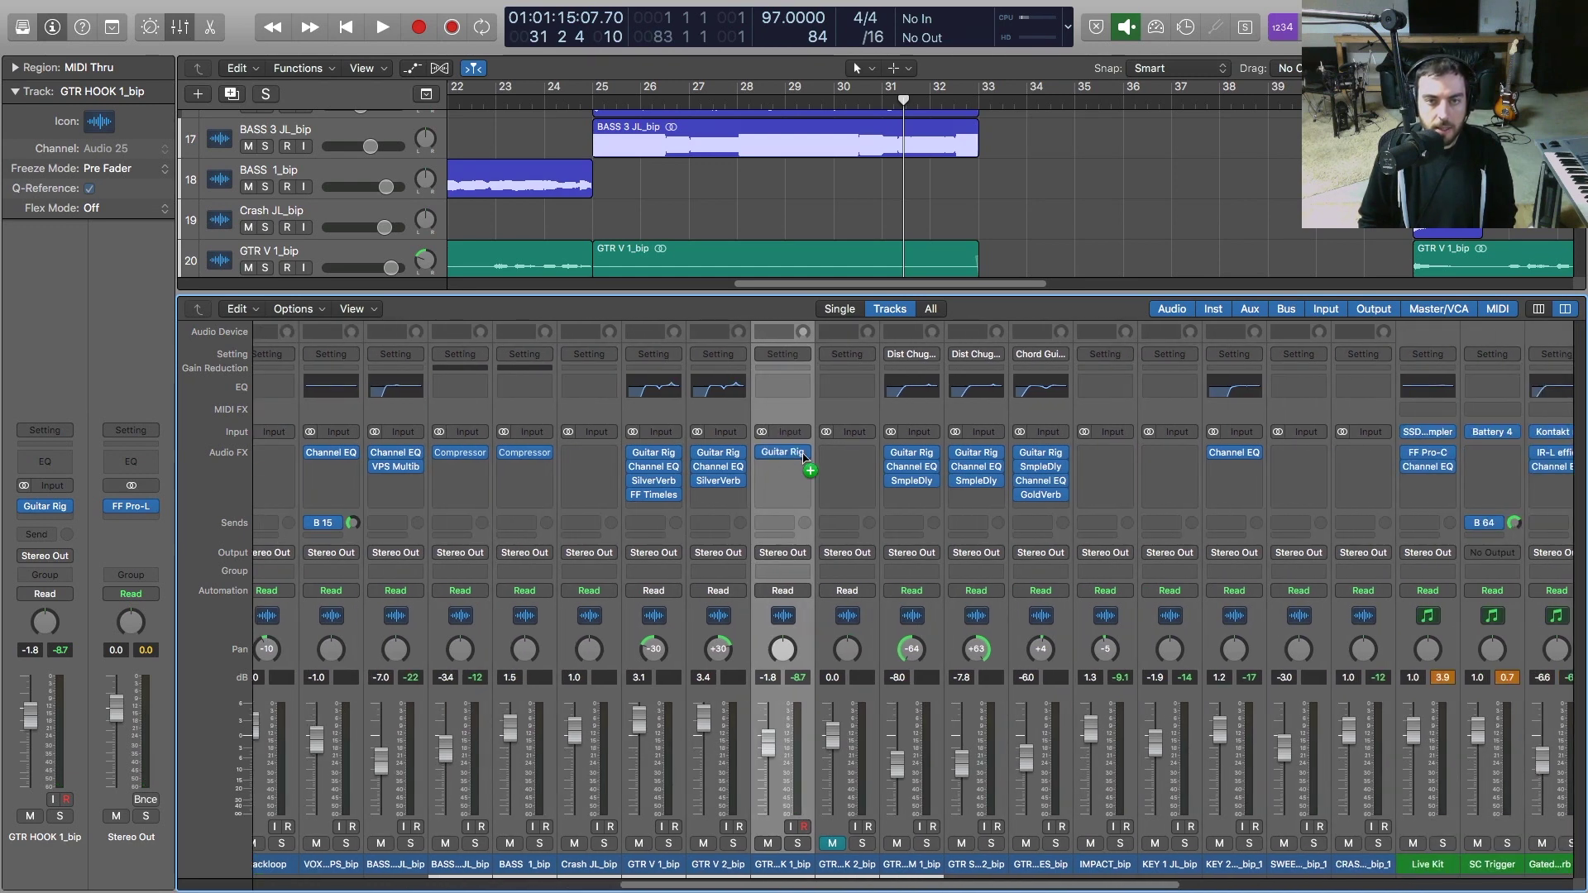
{"action": "left_click_drag", "start_coordinate": [803, 457], "coordinate": [849, 457]}
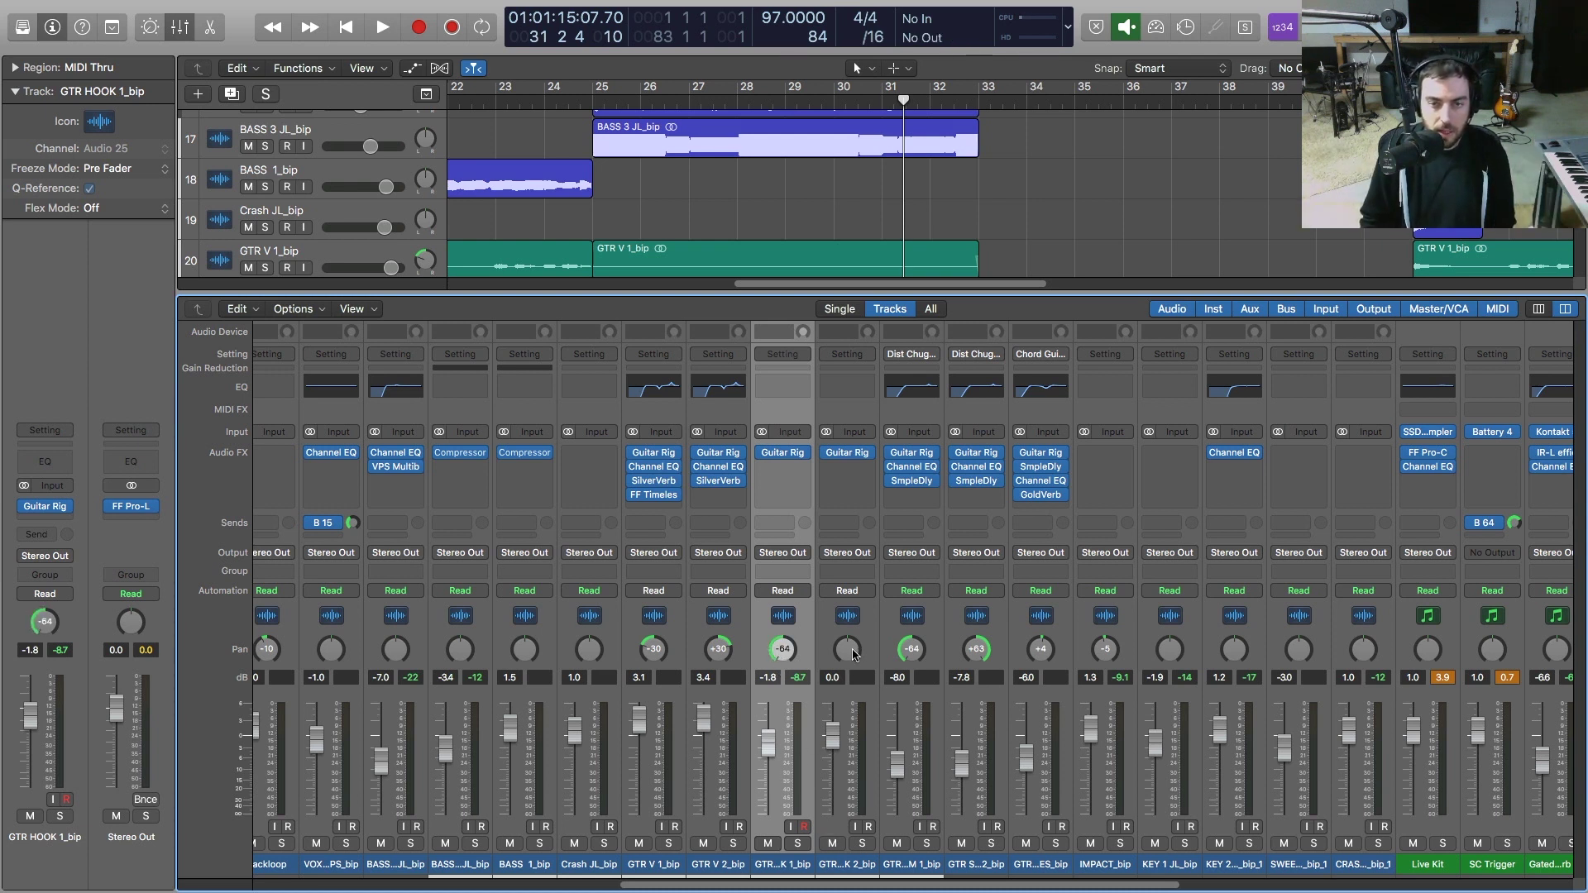
{"action": "left_click_drag", "start_coordinate": [761, 755], "coordinate": [833, 790]}
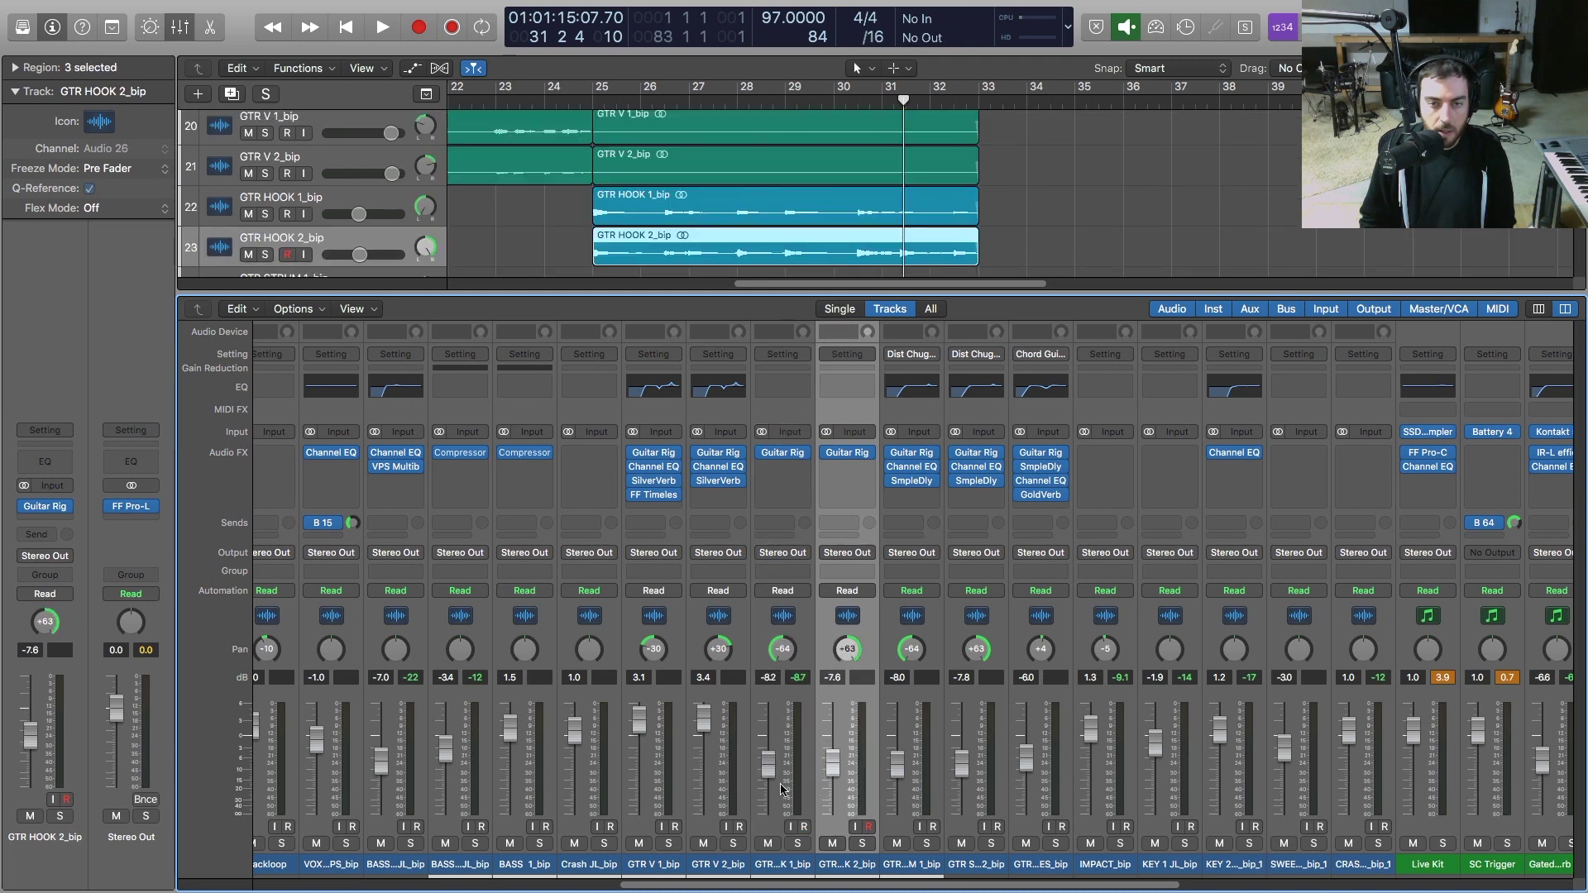
{"action": "key", "text": "space"}
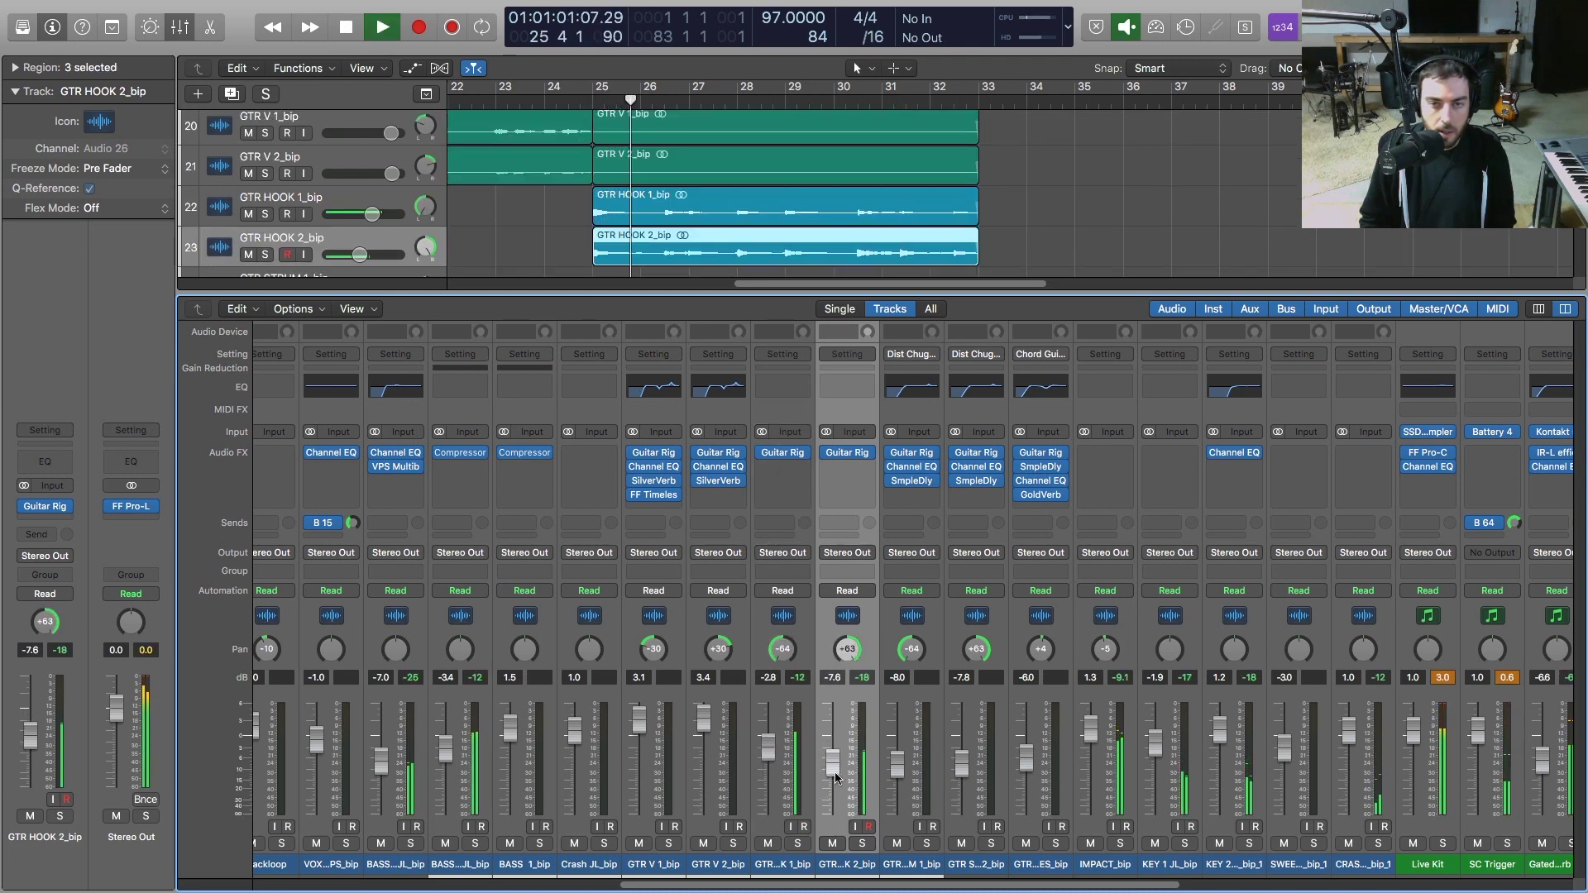
{"action": "left_click_drag", "start_coordinate": [835, 778], "coordinate": [830, 738]}
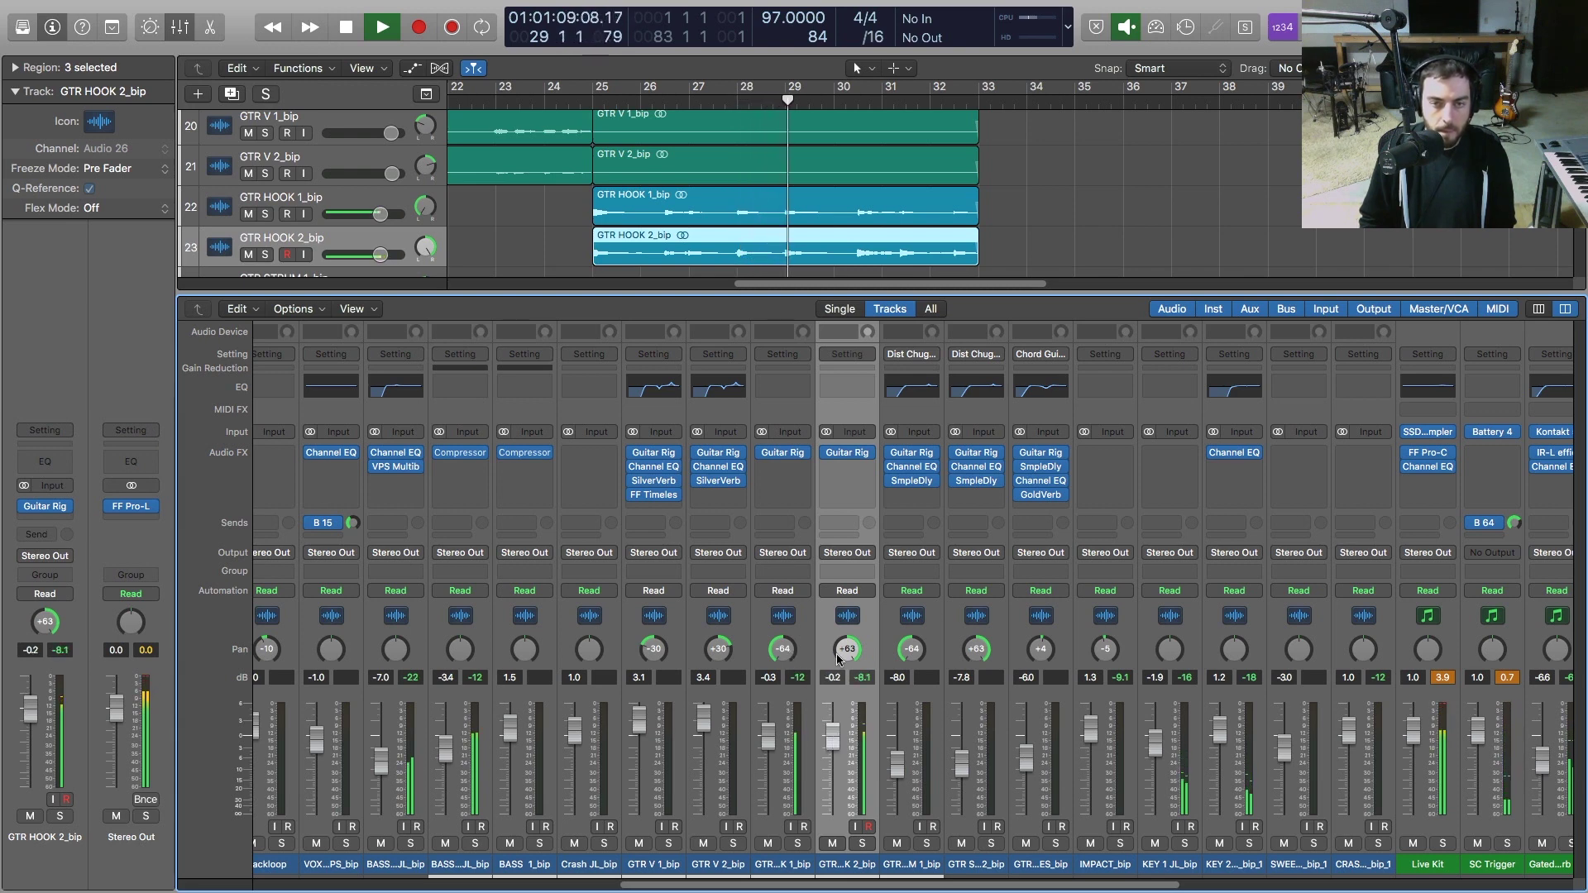
{"action": "key", "text": "space"}
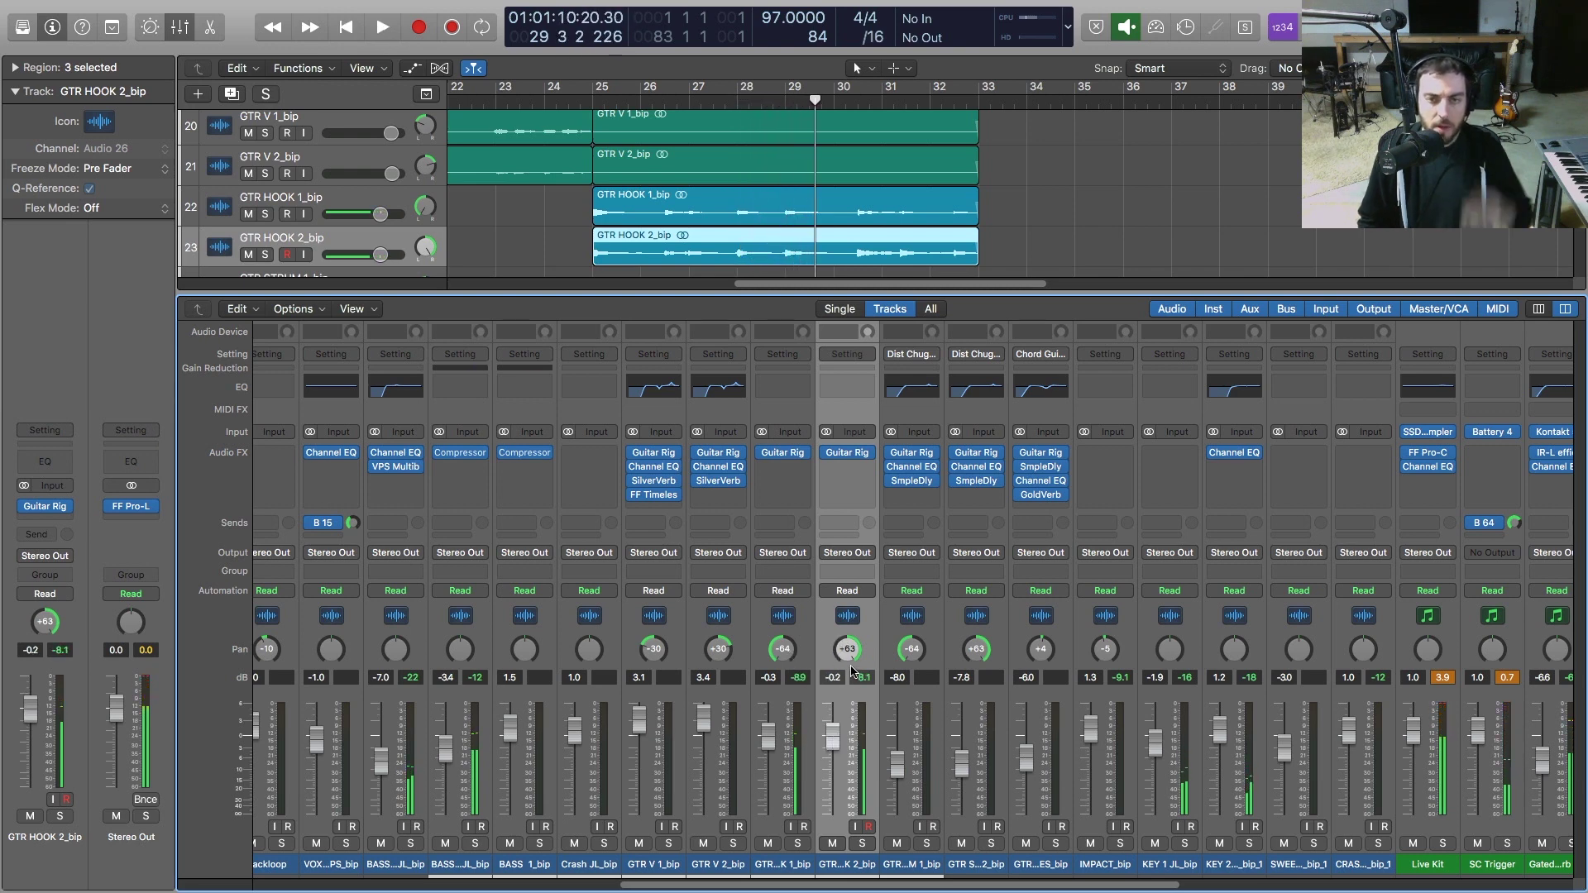
Move GTR HOOK 2_bip's Matched Cabinet Dry/Air blend toward dry (about 1.88) and close Guitar Rig
{"action": "left_click", "coordinate": [848, 456]}
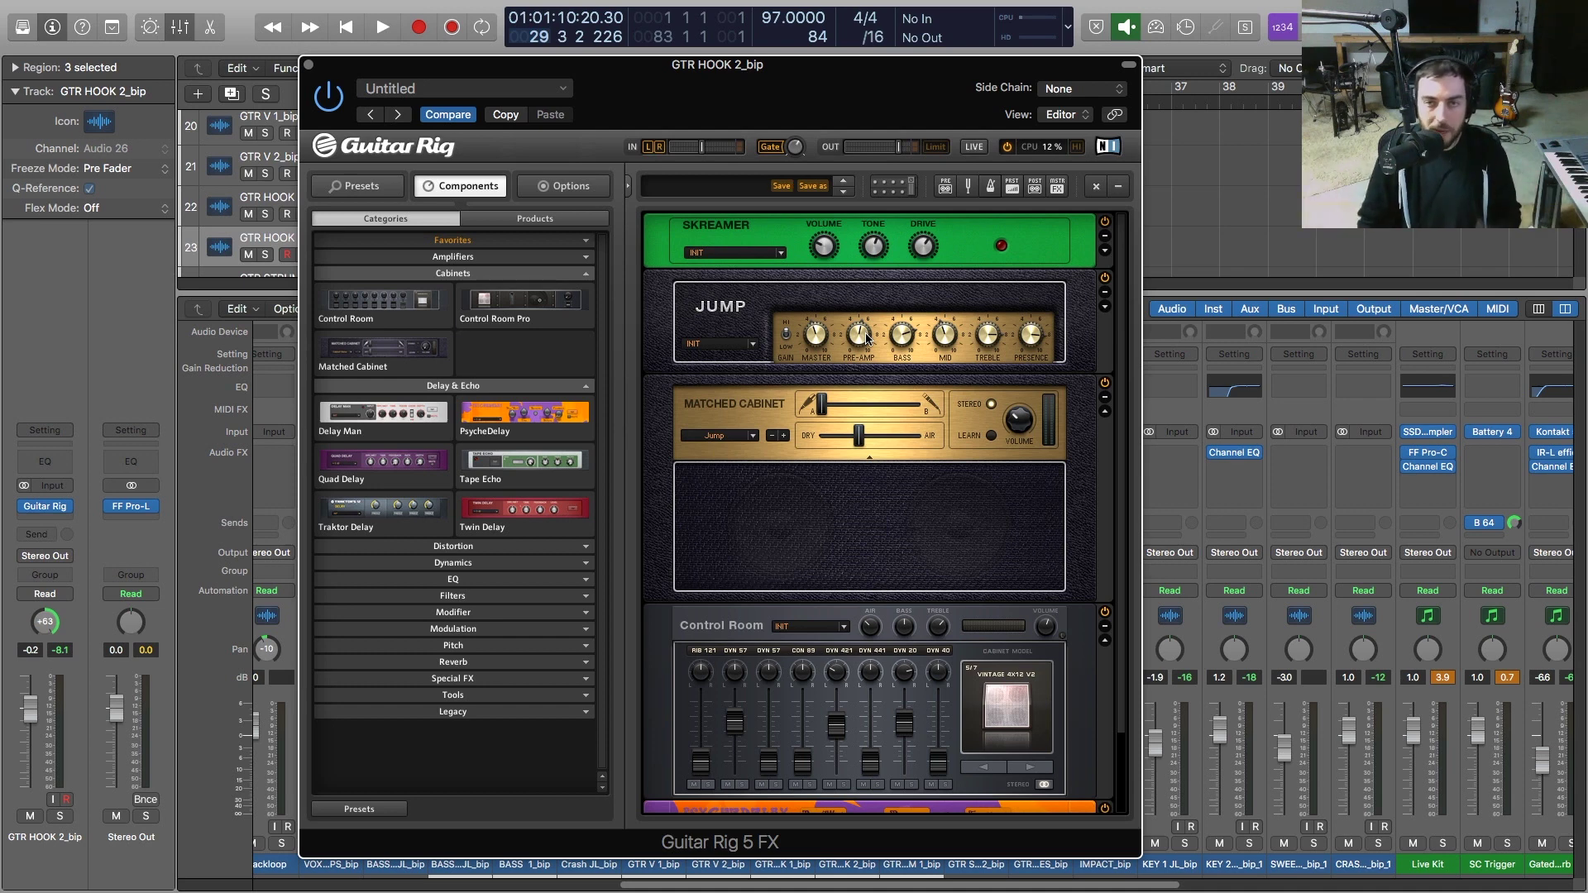
{"action": "key", "text": "space"}
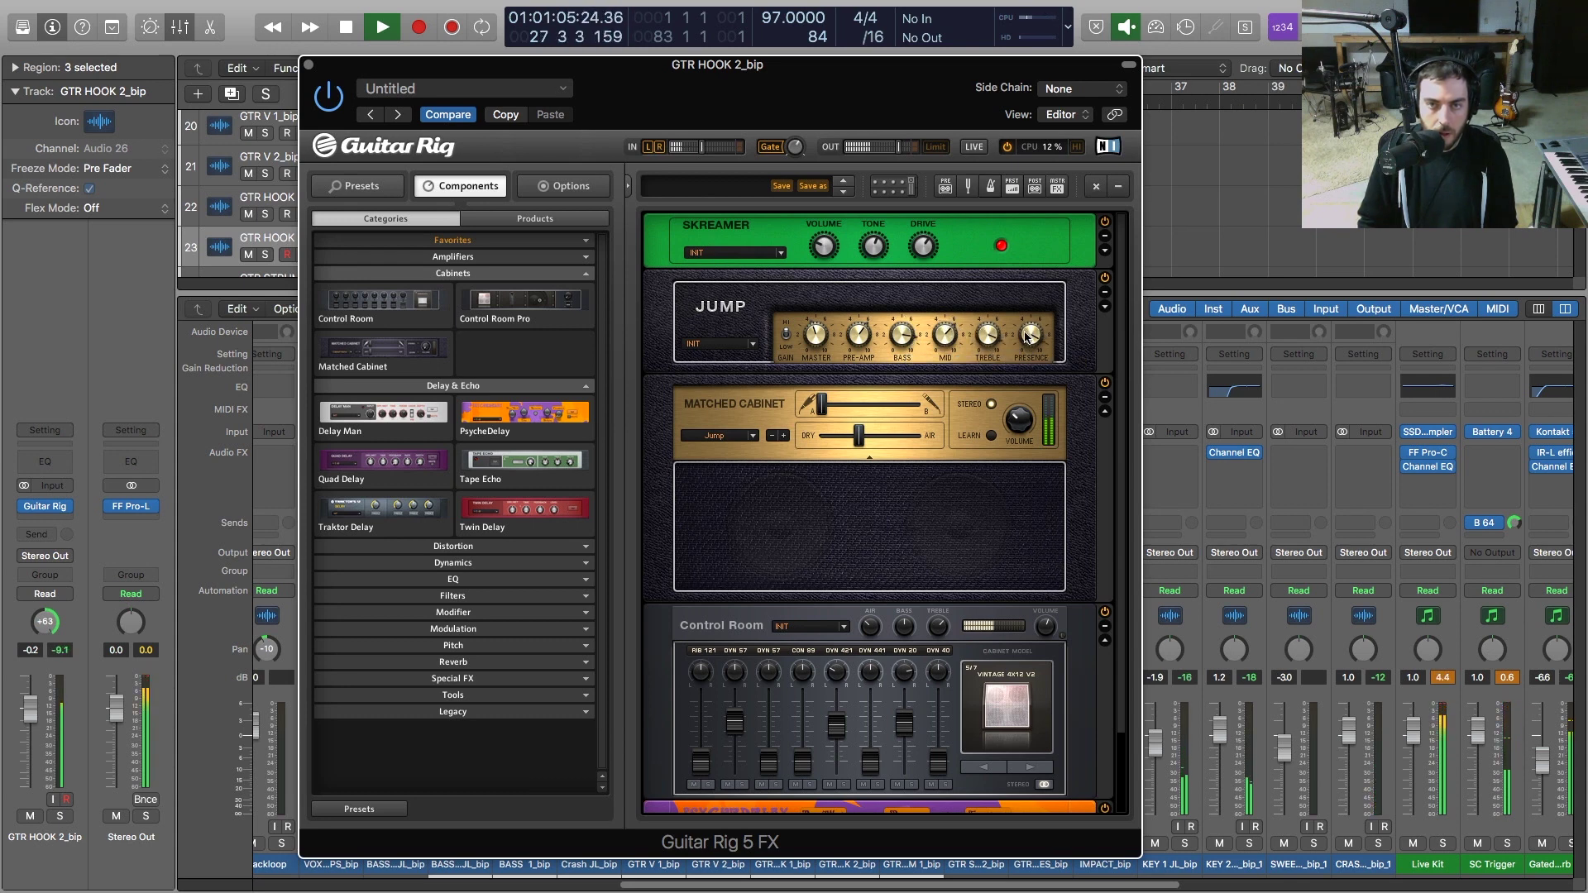
{"action": "mouse_move", "coordinate": [860, 437]}
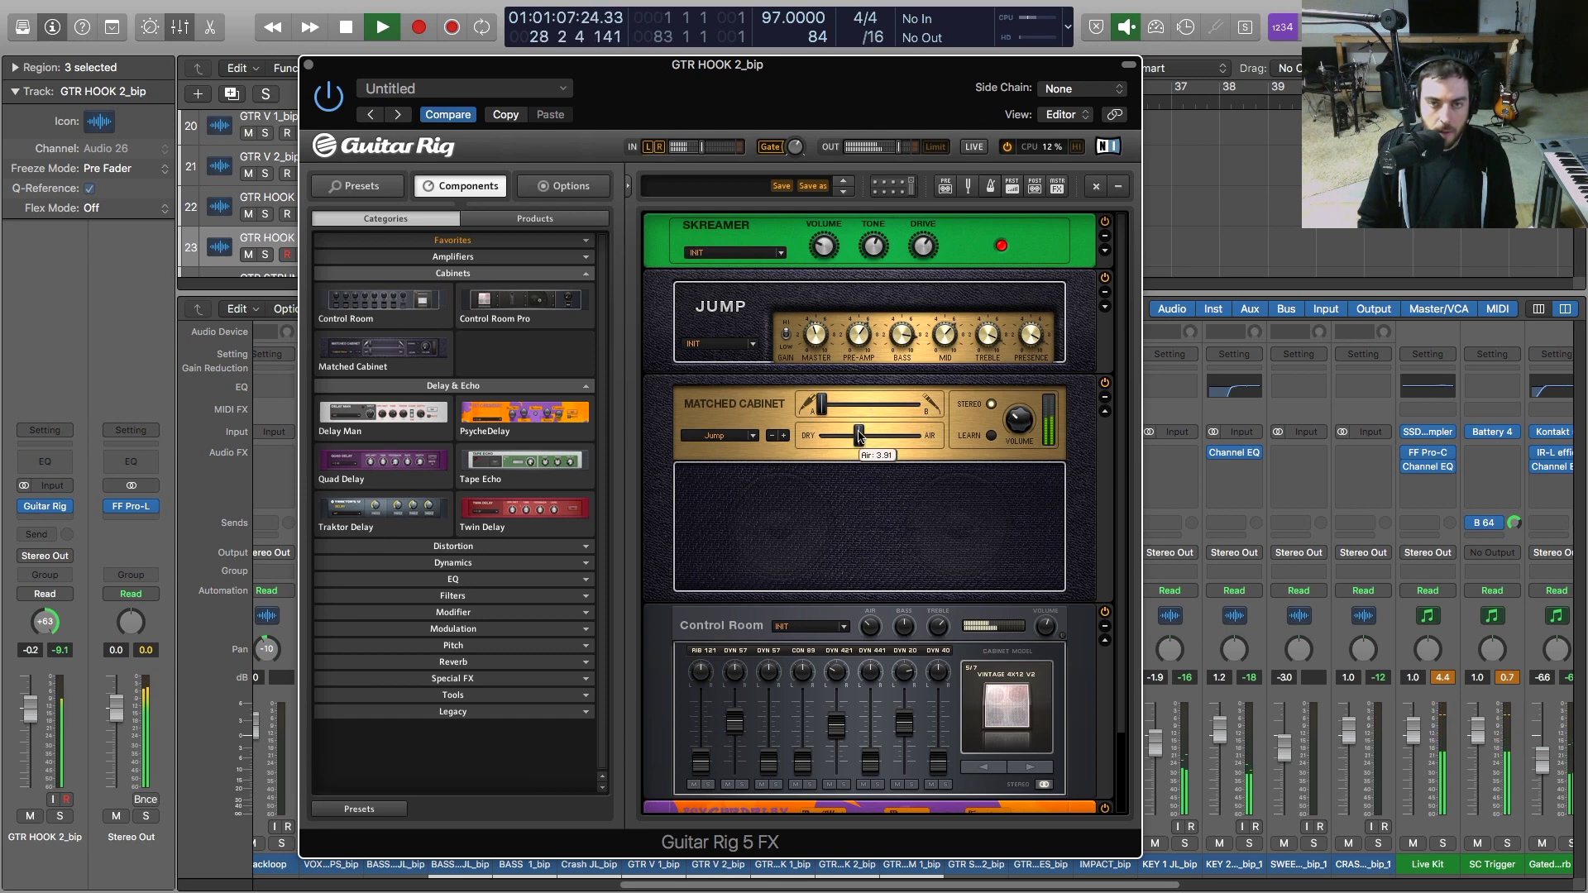
{"action": "mouse_move", "coordinate": [838, 437]}
{"action": "left_mouse_down"}
{"action": "mouse_move", "coordinate": [866, 437]}
{"action": "mouse_move", "coordinate": [831, 437]}
{"action": "left_mouse_up"}
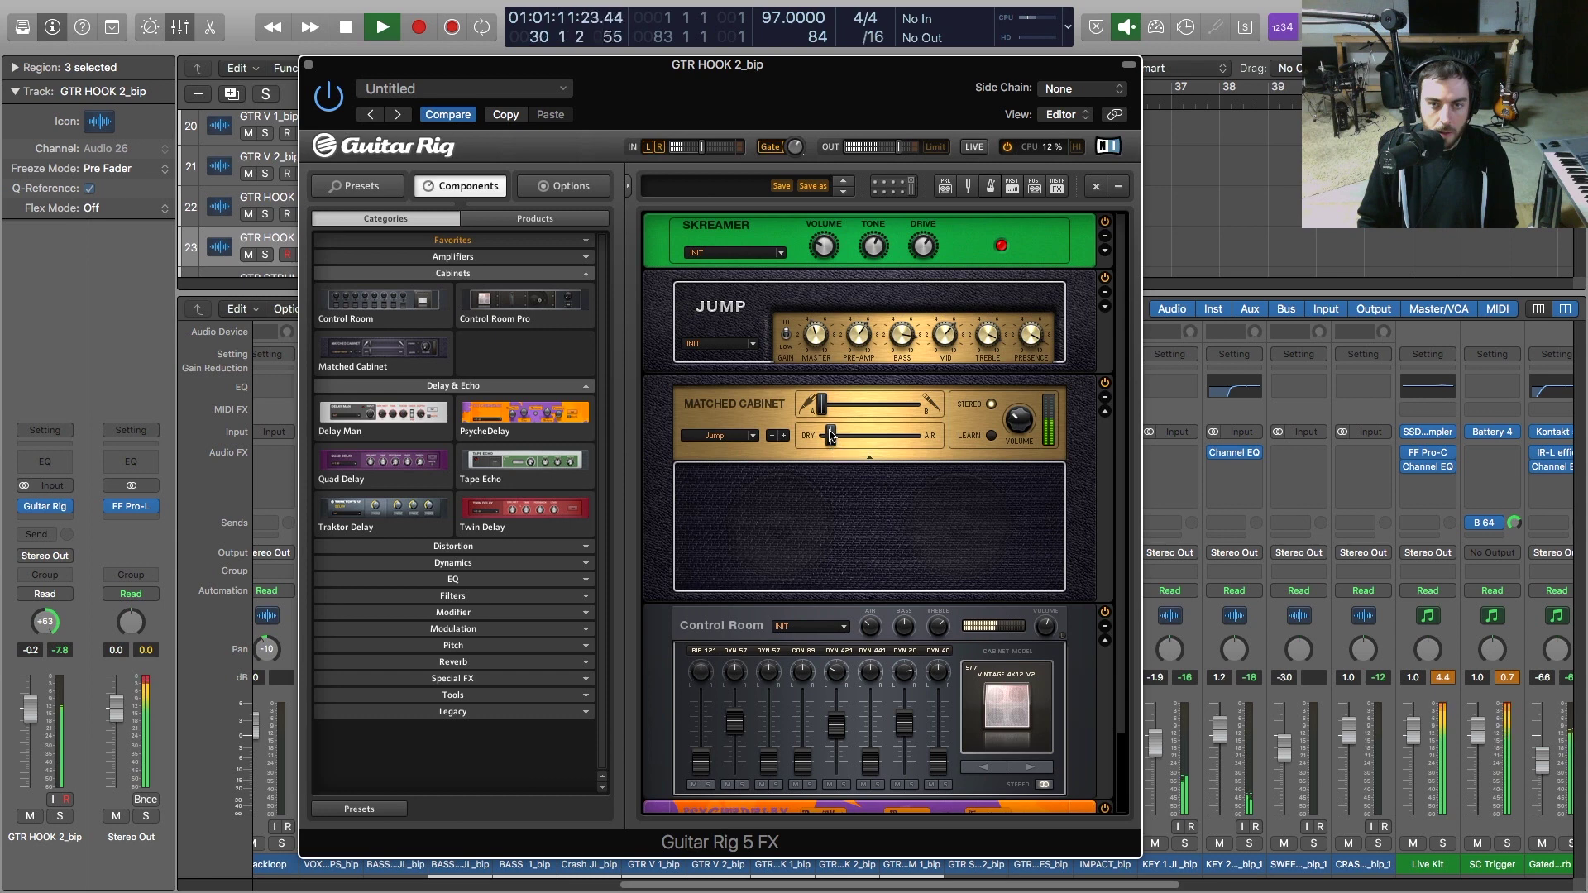
{"action": "scroll", "coordinate": [881, 465], "scroll_direction": "down", "scroll_amount": 3}
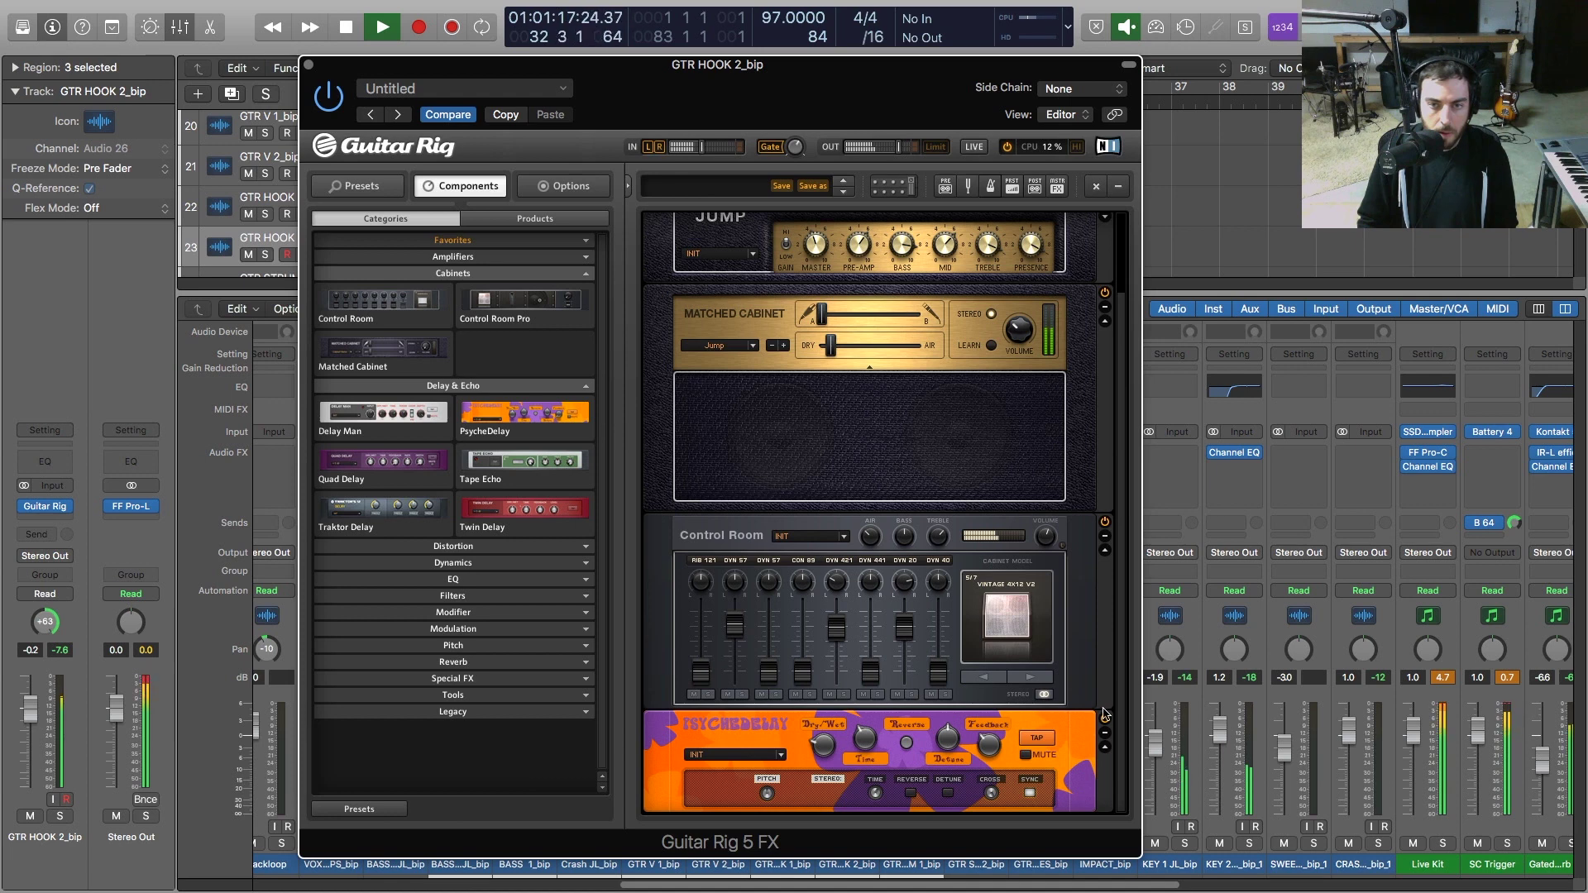
{"action": "key", "text": "space"}
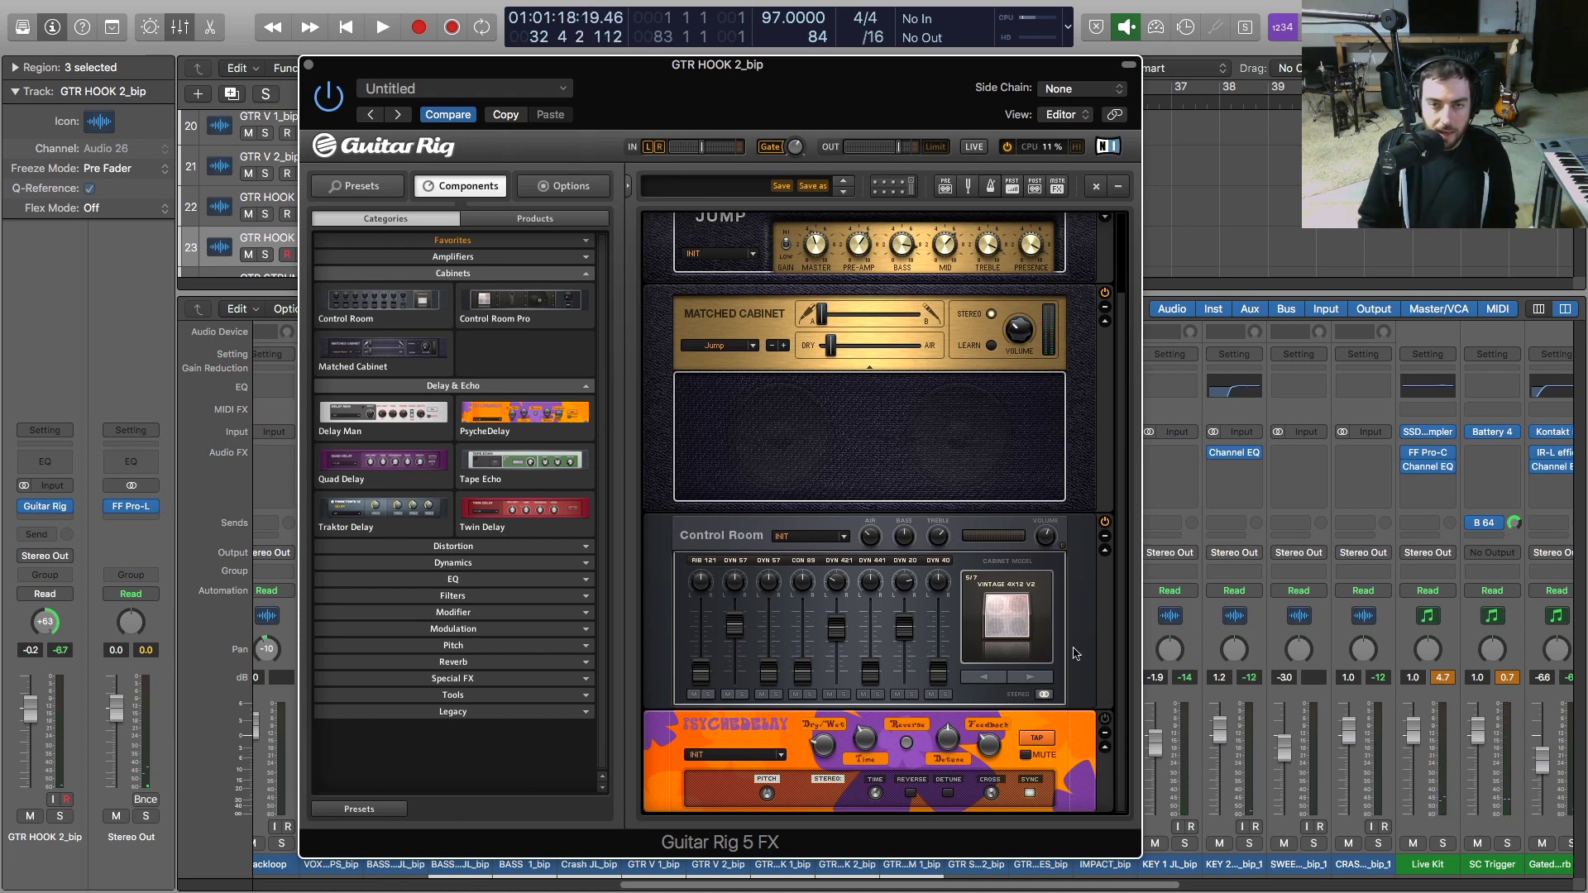
{"action": "scroll", "coordinate": [1075, 653], "scroll_direction": "up", "scroll_amount": 3}
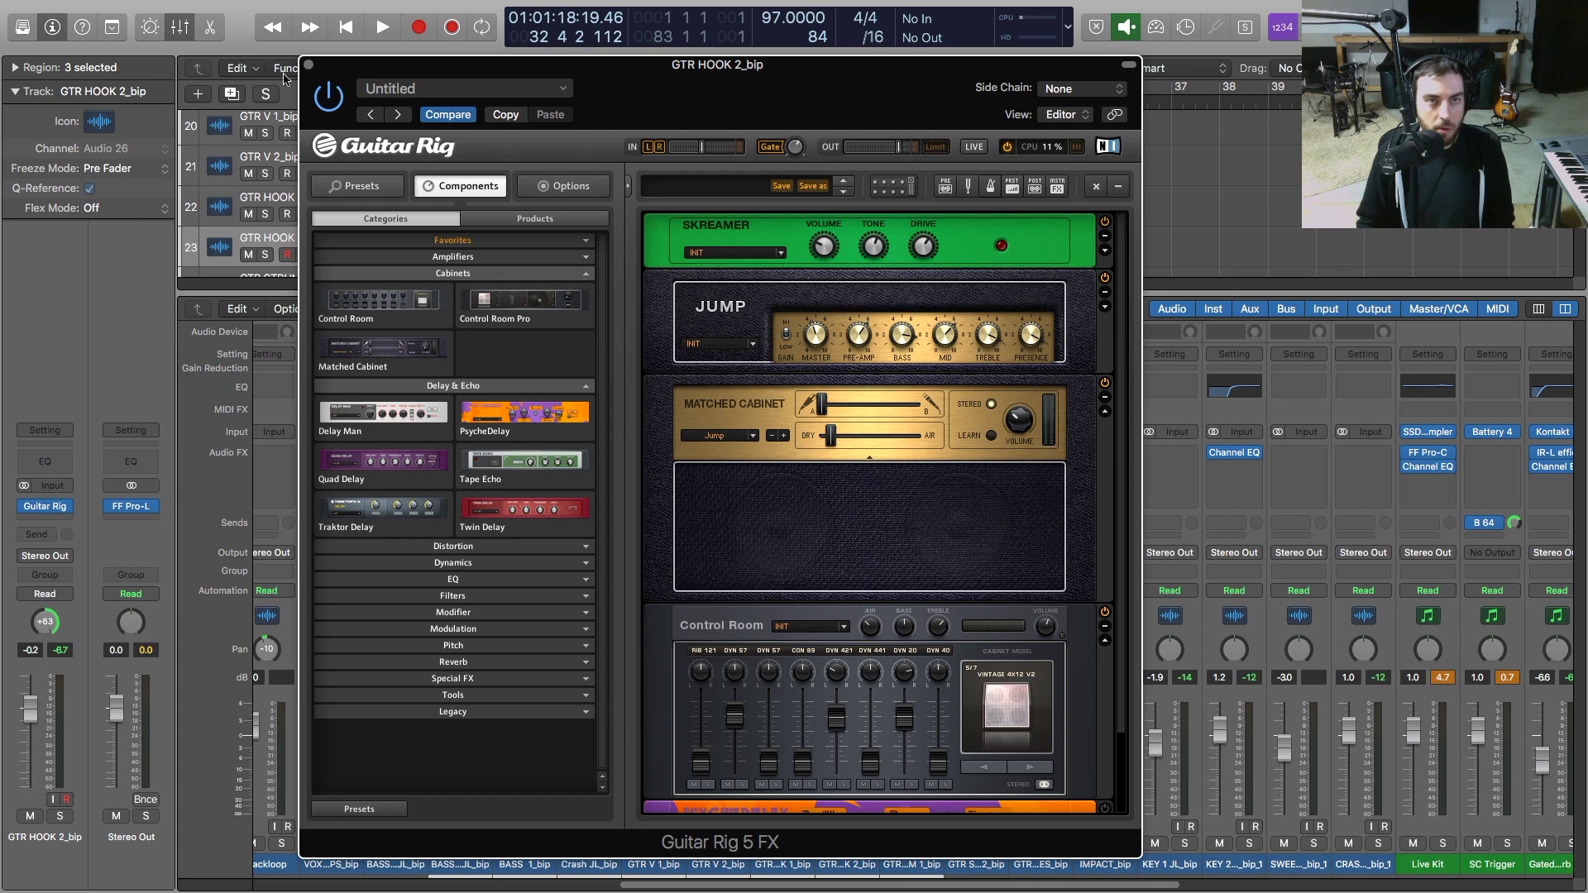
{"action": "left_click", "coordinate": [307, 65]}
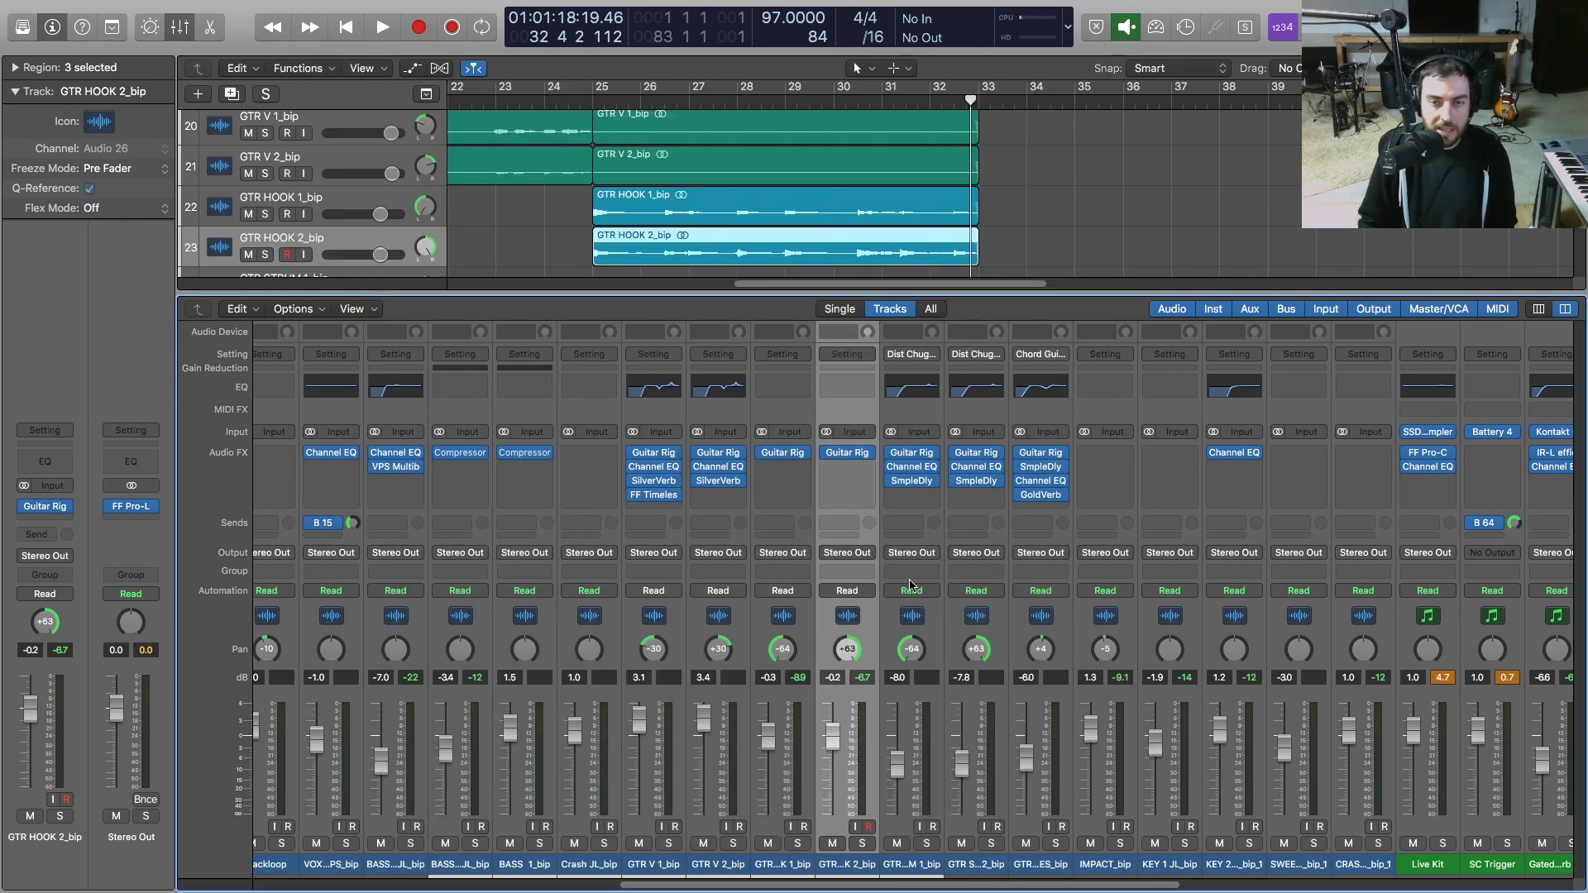
Reset GTR HOOK 2_bip to 0 dB, then lower it to -3.8 dB during playback and close the mixer
{"action": "key", "text": "space"}
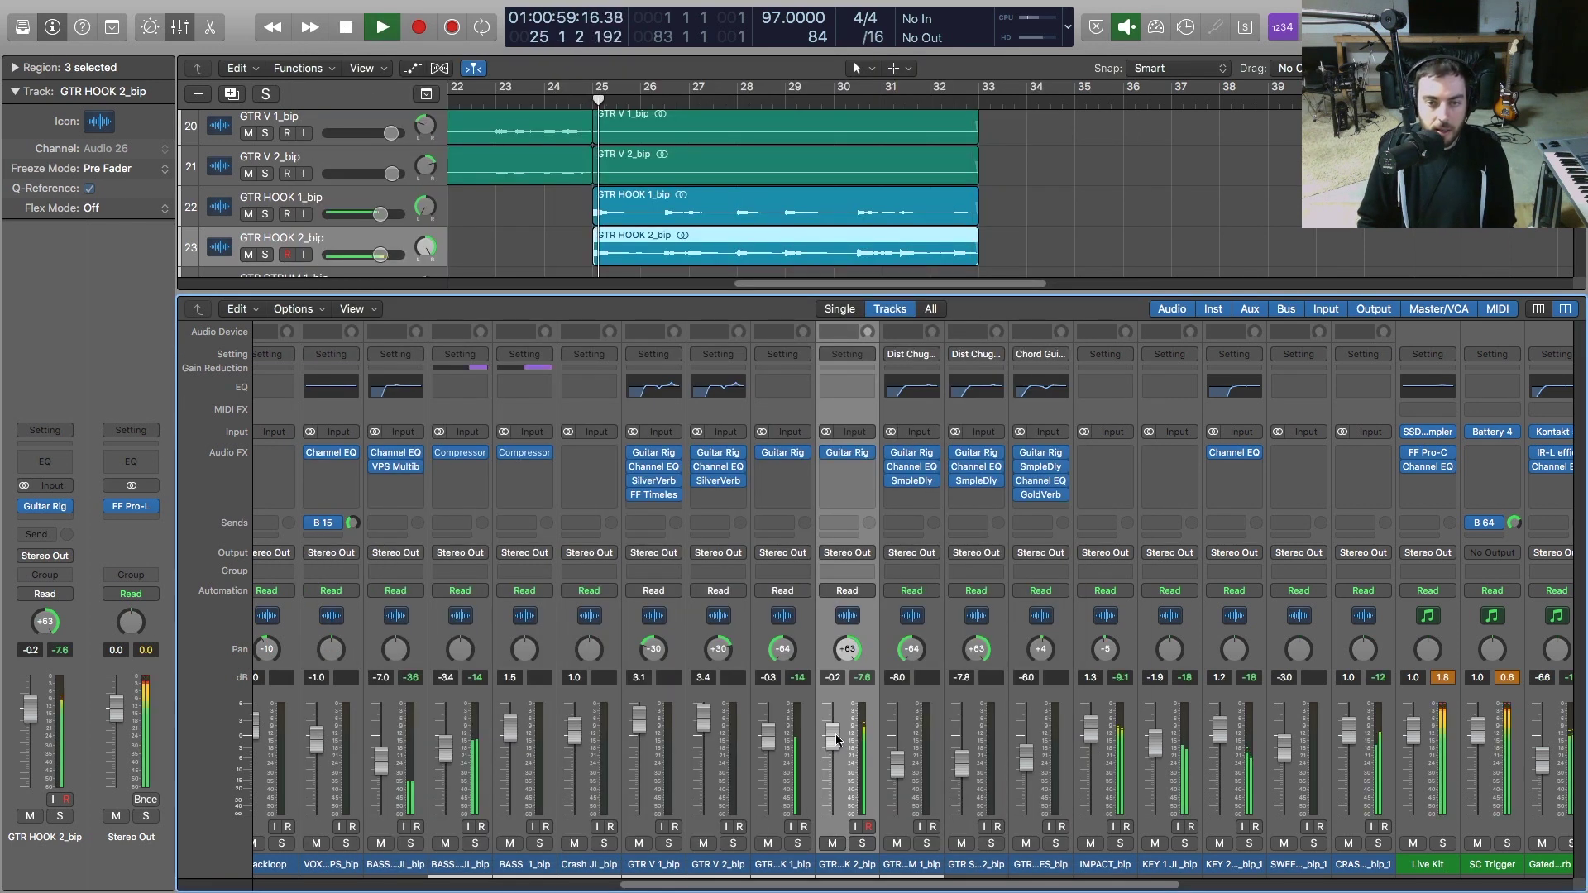
{"action": "left_click", "coordinate": [833, 737], "text": "alt"}
{"action": "left_click_drag", "start_coordinate": [830, 743], "coordinate": [833, 760]}
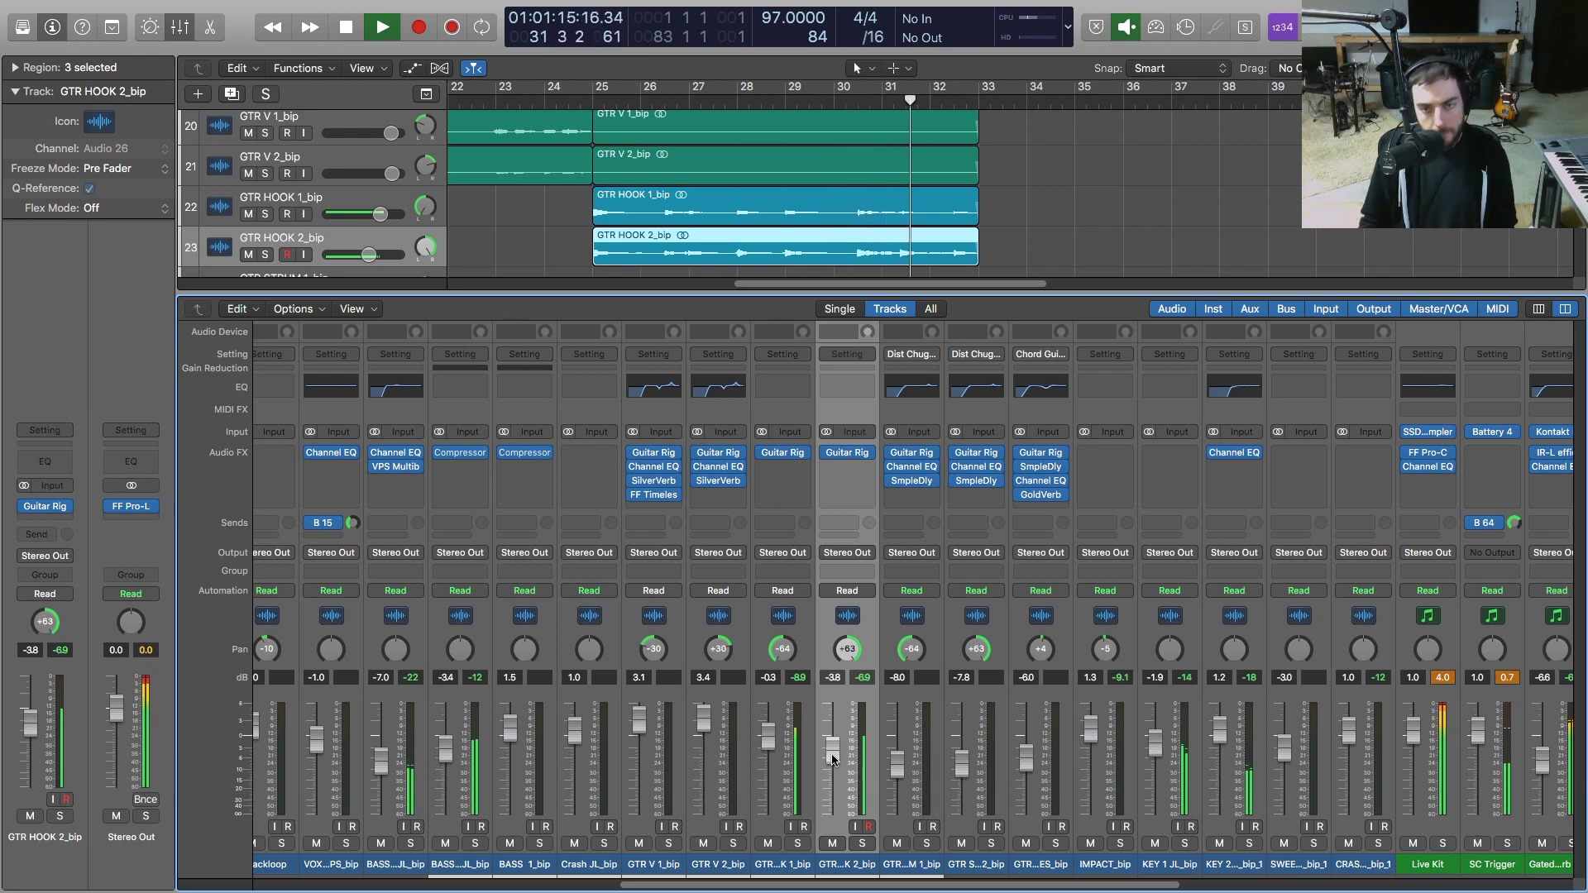
{"action": "key", "text": "x"}
{"action": "key", "text": "space"}
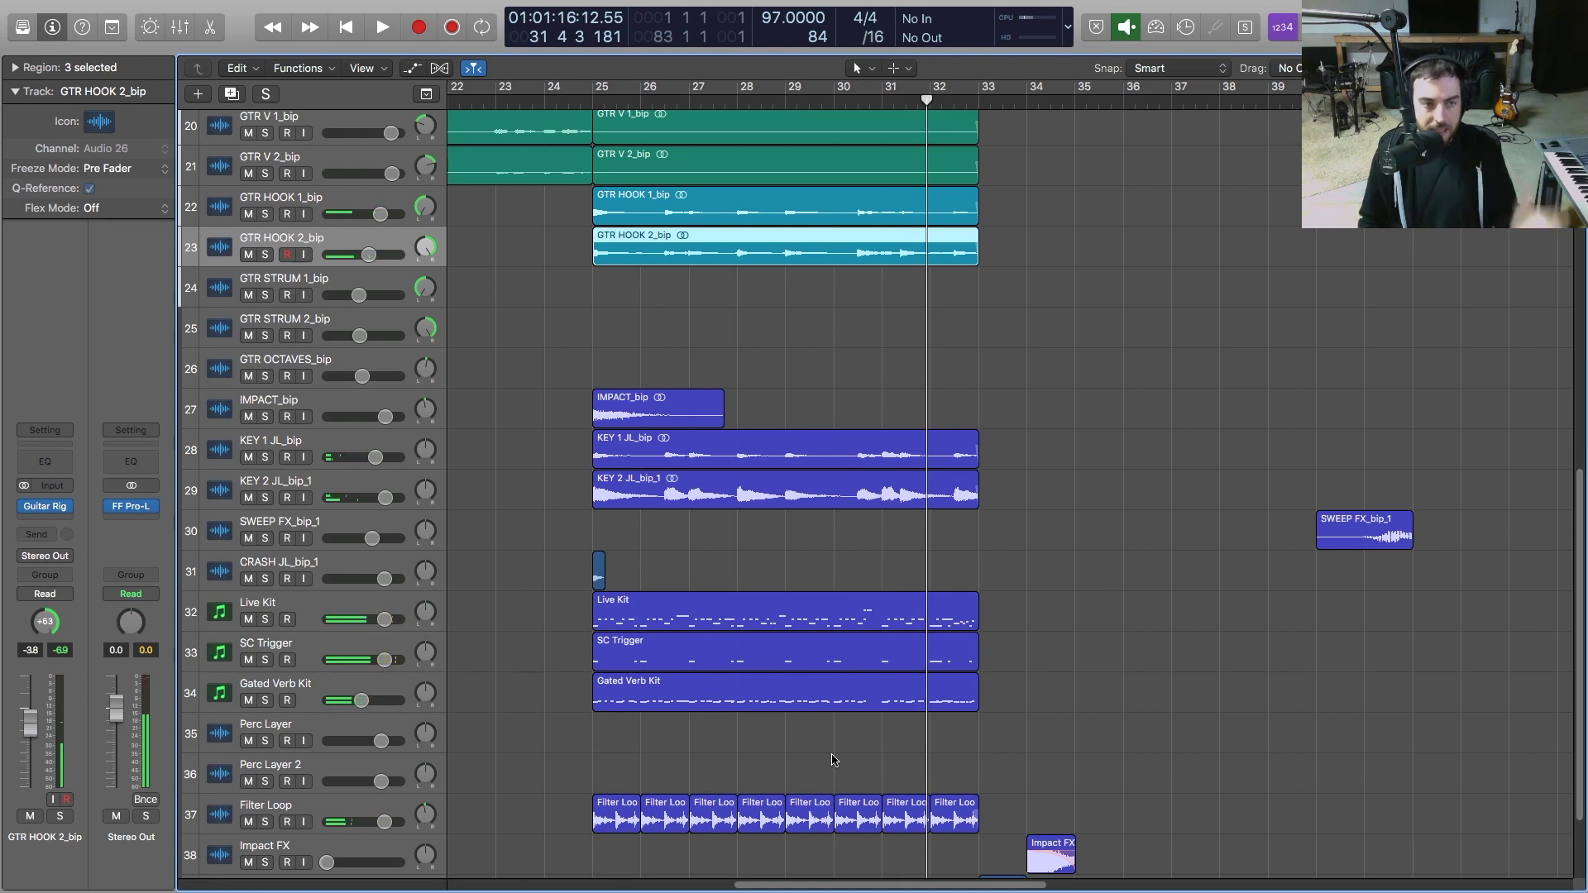
Mute GTR OCTAVES and play the arrangement without the octave part
{"action": "scroll", "coordinate": [832, 760], "scroll_direction": "down", "scroll_amount": 1}
{"action": "scroll", "coordinate": [834, 757], "scroll_direction": "up", "scroll_amount": 2}
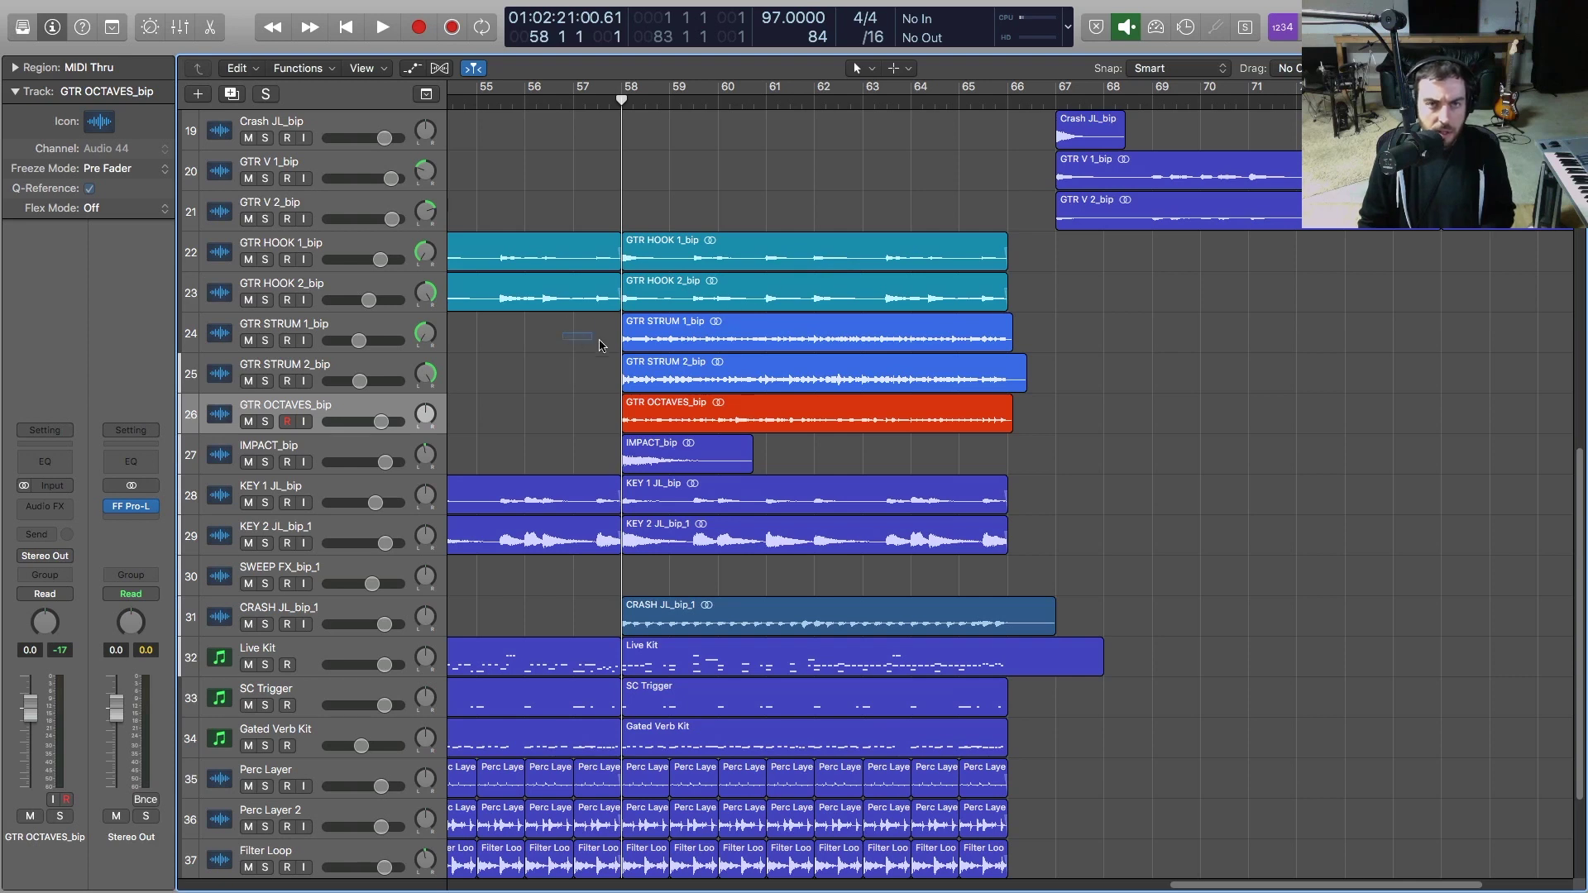
{"action": "left_click_drag", "start_coordinate": [602, 346], "coordinate": [662, 380]}
{"action": "left_click", "coordinate": [1062, 383]}
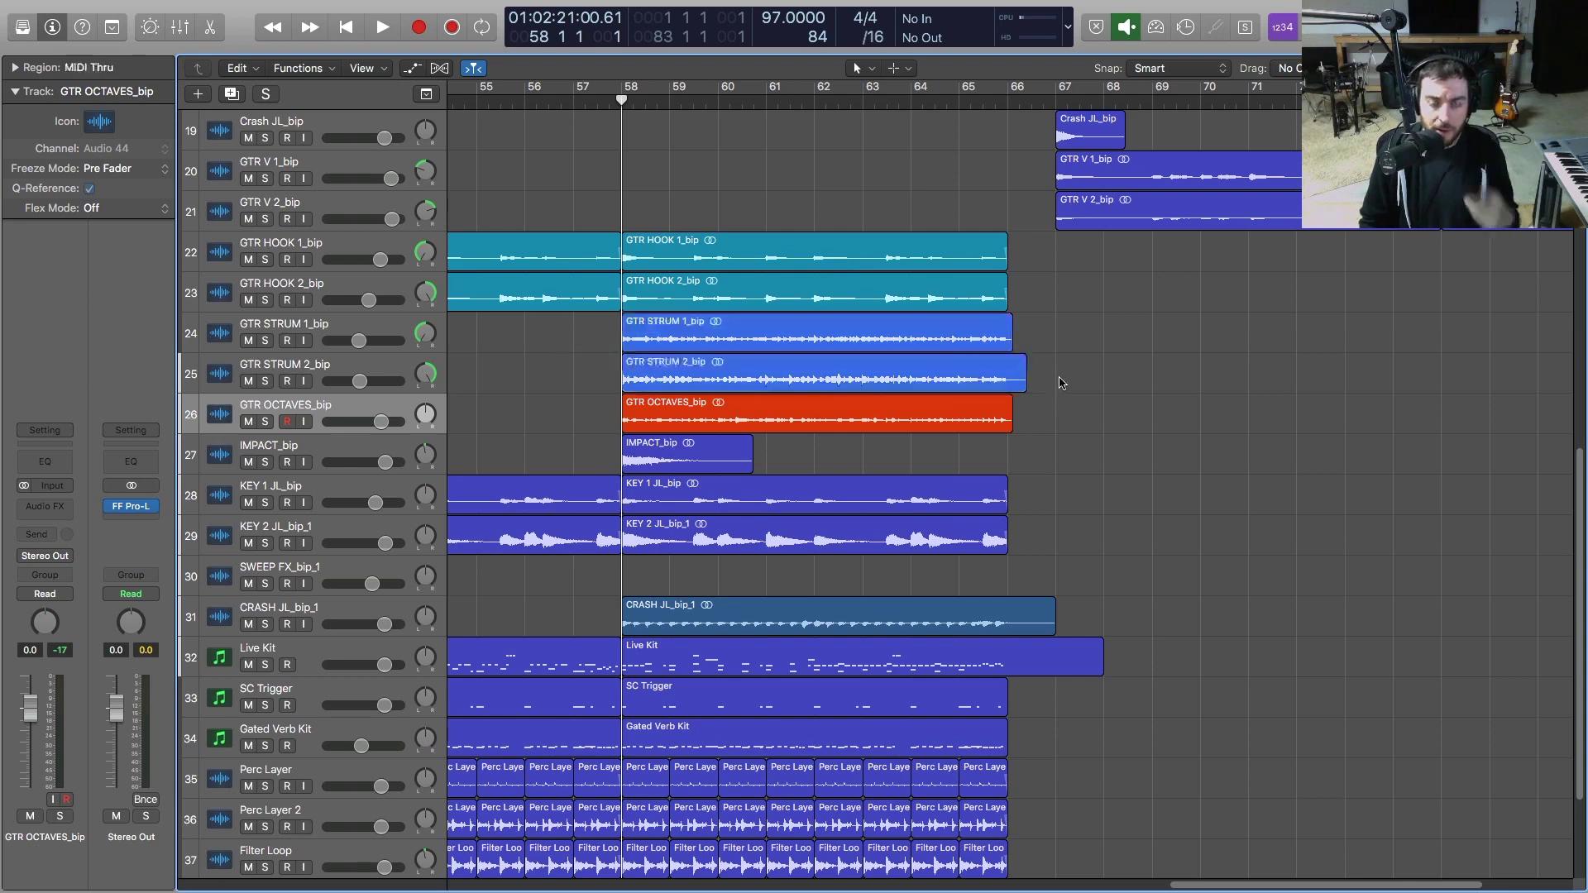
{"action": "left_click", "coordinate": [248, 423]}
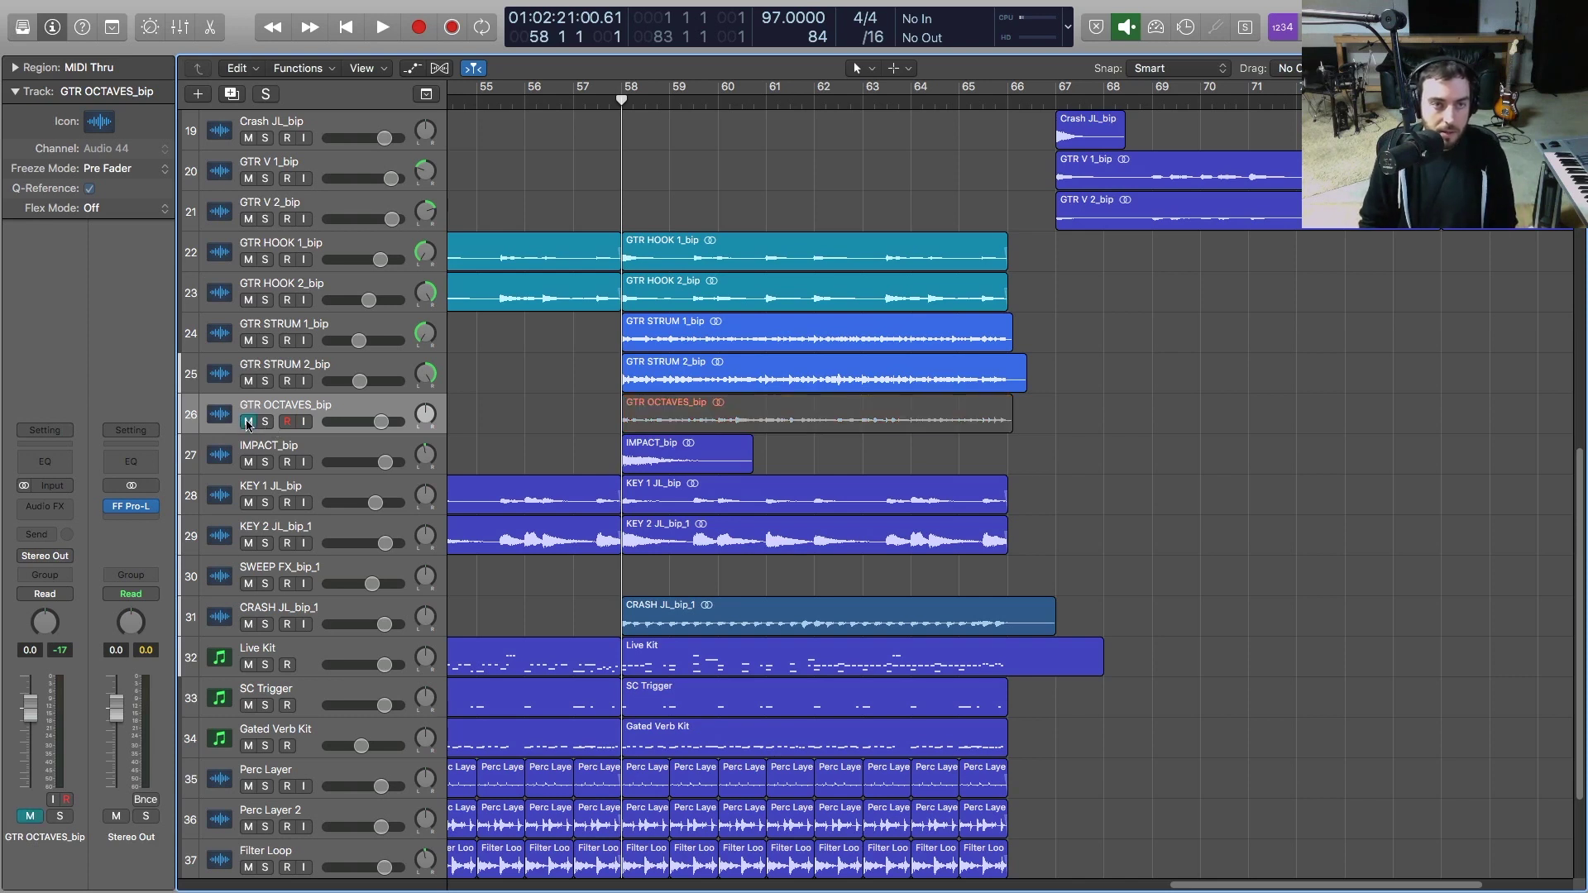
{"action": "left_click", "coordinate": [757, 424]}
{"action": "left_click", "coordinate": [1069, 468]}
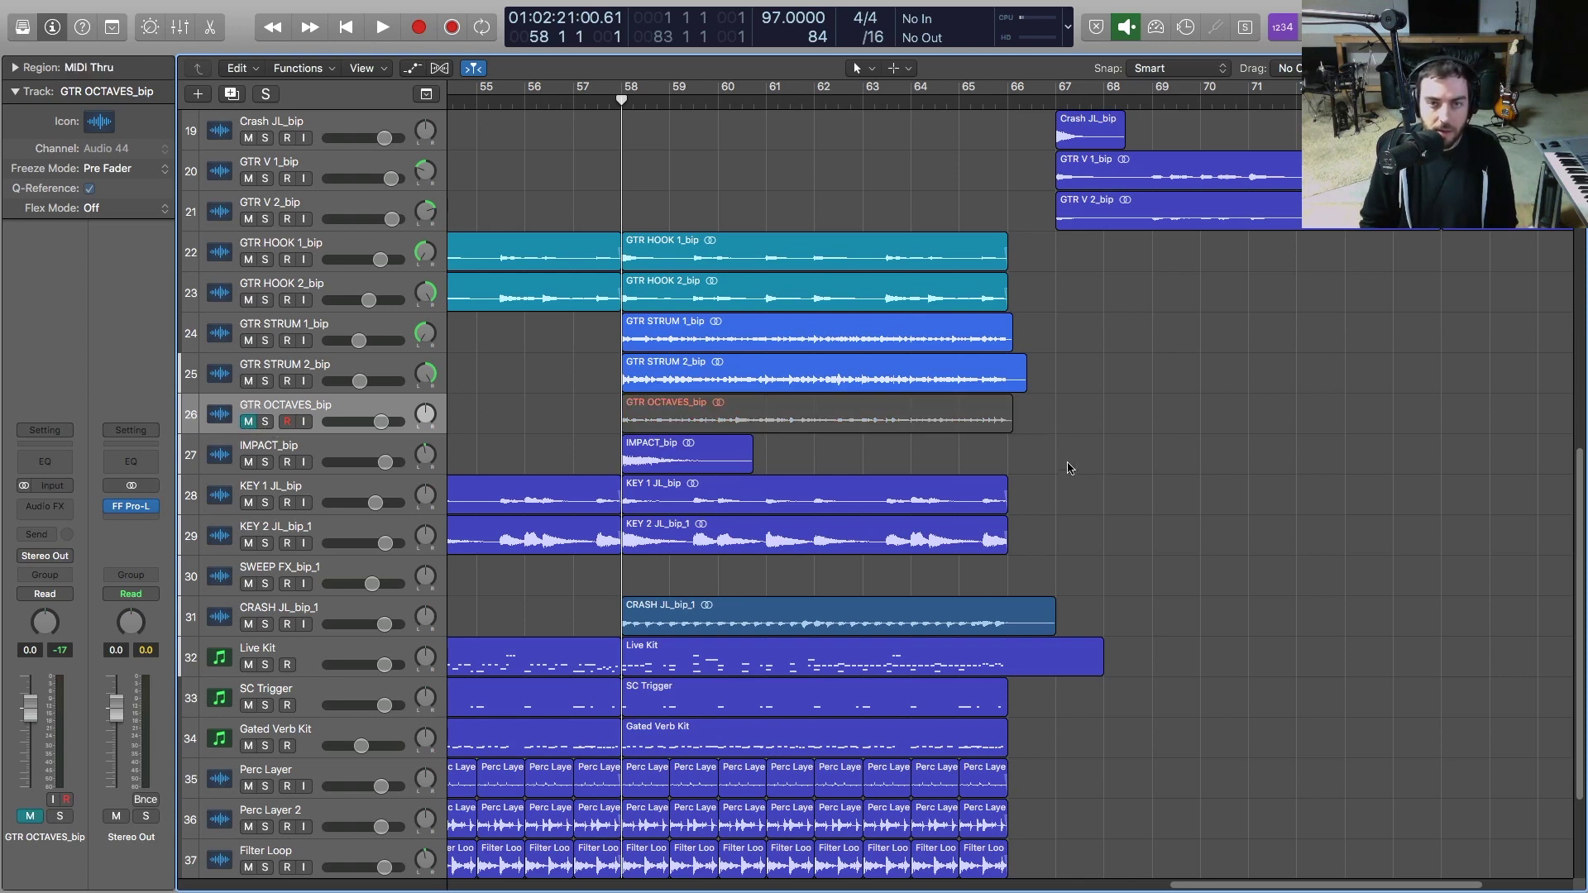
{"action": "key", "text": "space"}
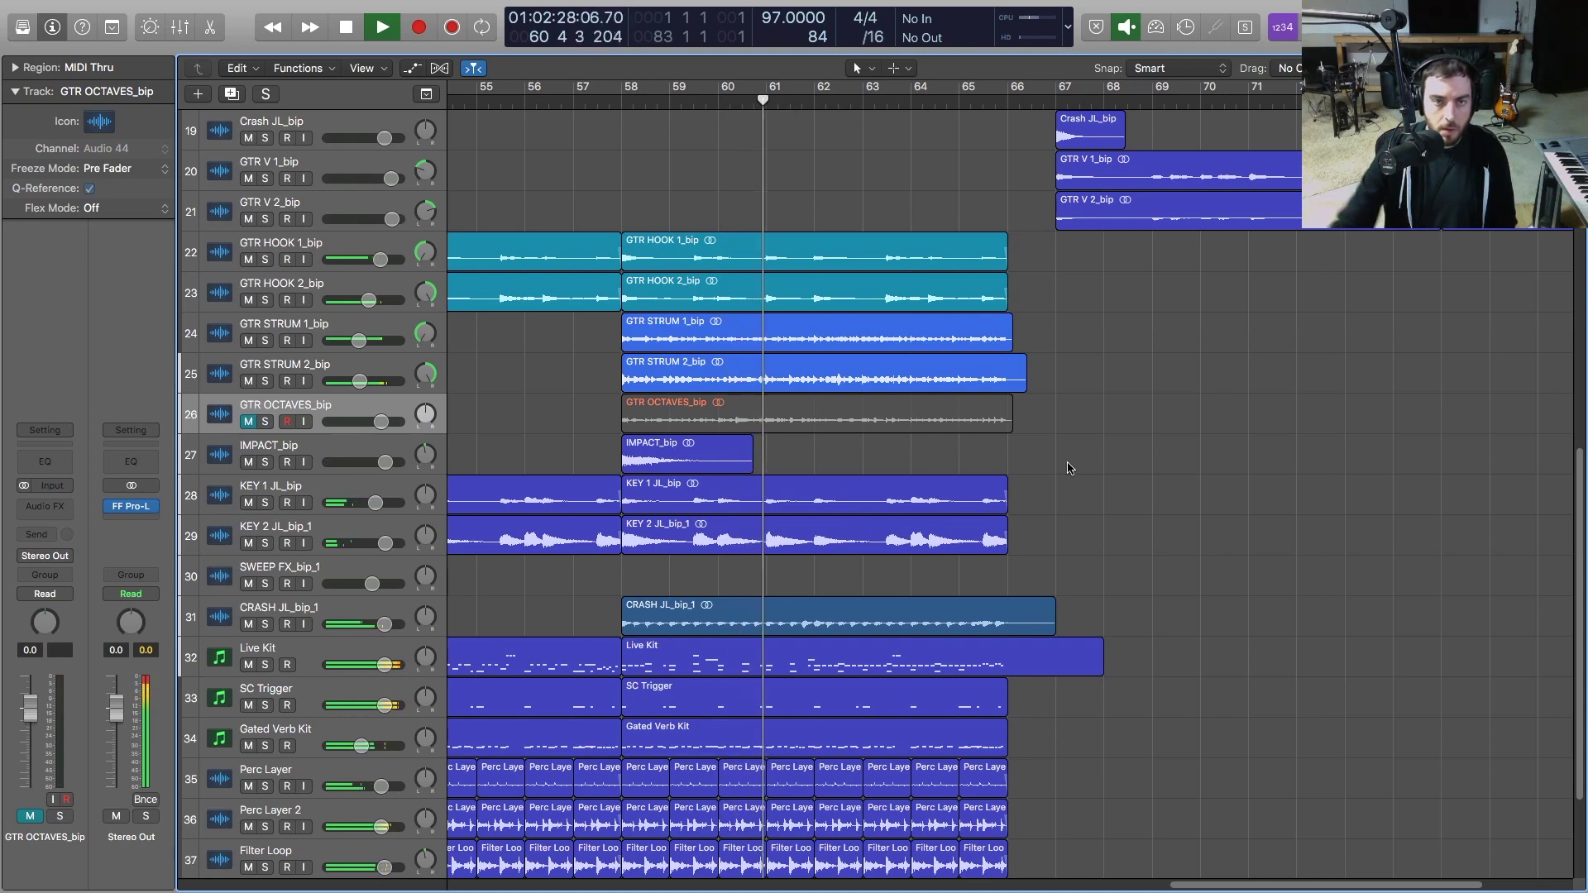
{"action": "key", "text": "space"}
Unmute GTR OCTAVES, audition it soloed from bar 58, unsolo it, and open its Audio FX menu
{"action": "left_click", "coordinate": [248, 422]}
{"action": "left_click", "coordinate": [265, 422]}
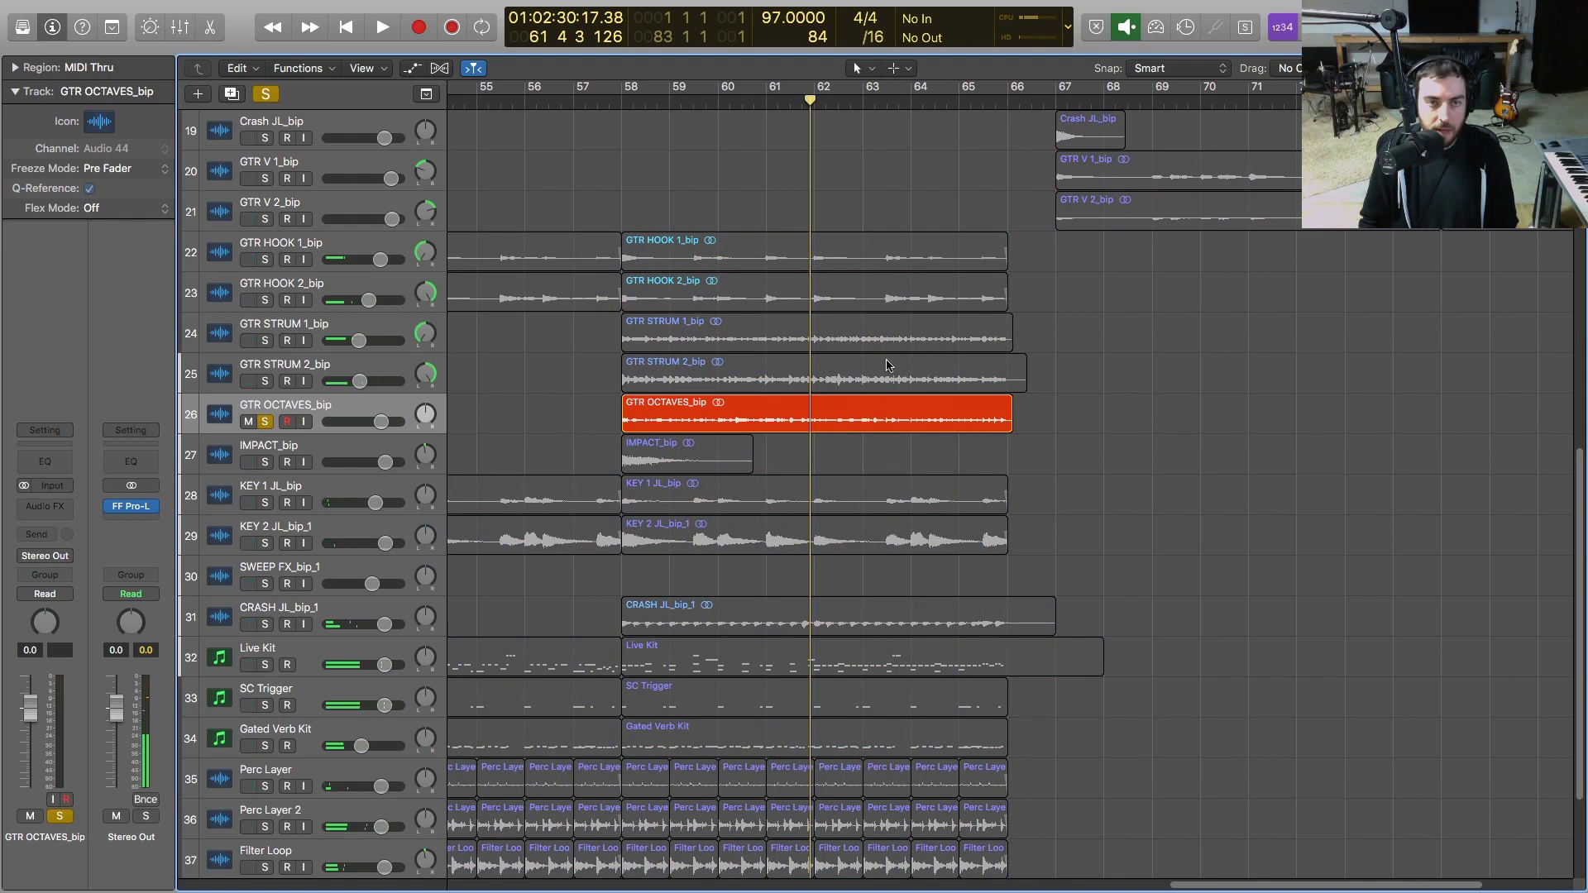
{"action": "left_click", "coordinate": [622, 98]}
{"action": "key", "text": "space"}
{"action": "key", "text": "space"}
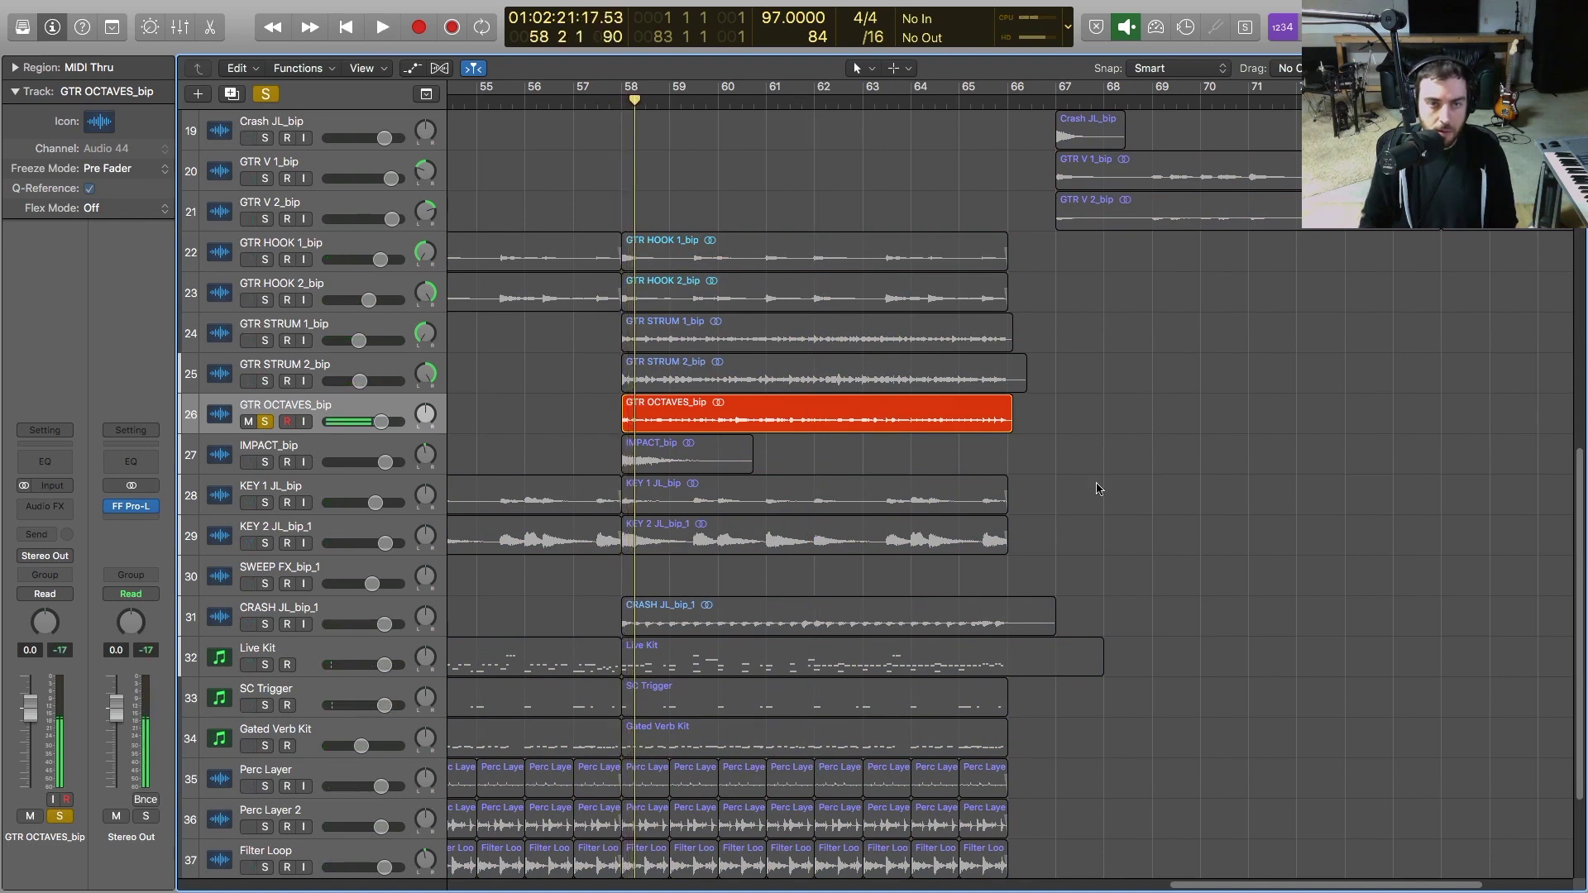
{"action": "key", "text": "space"}
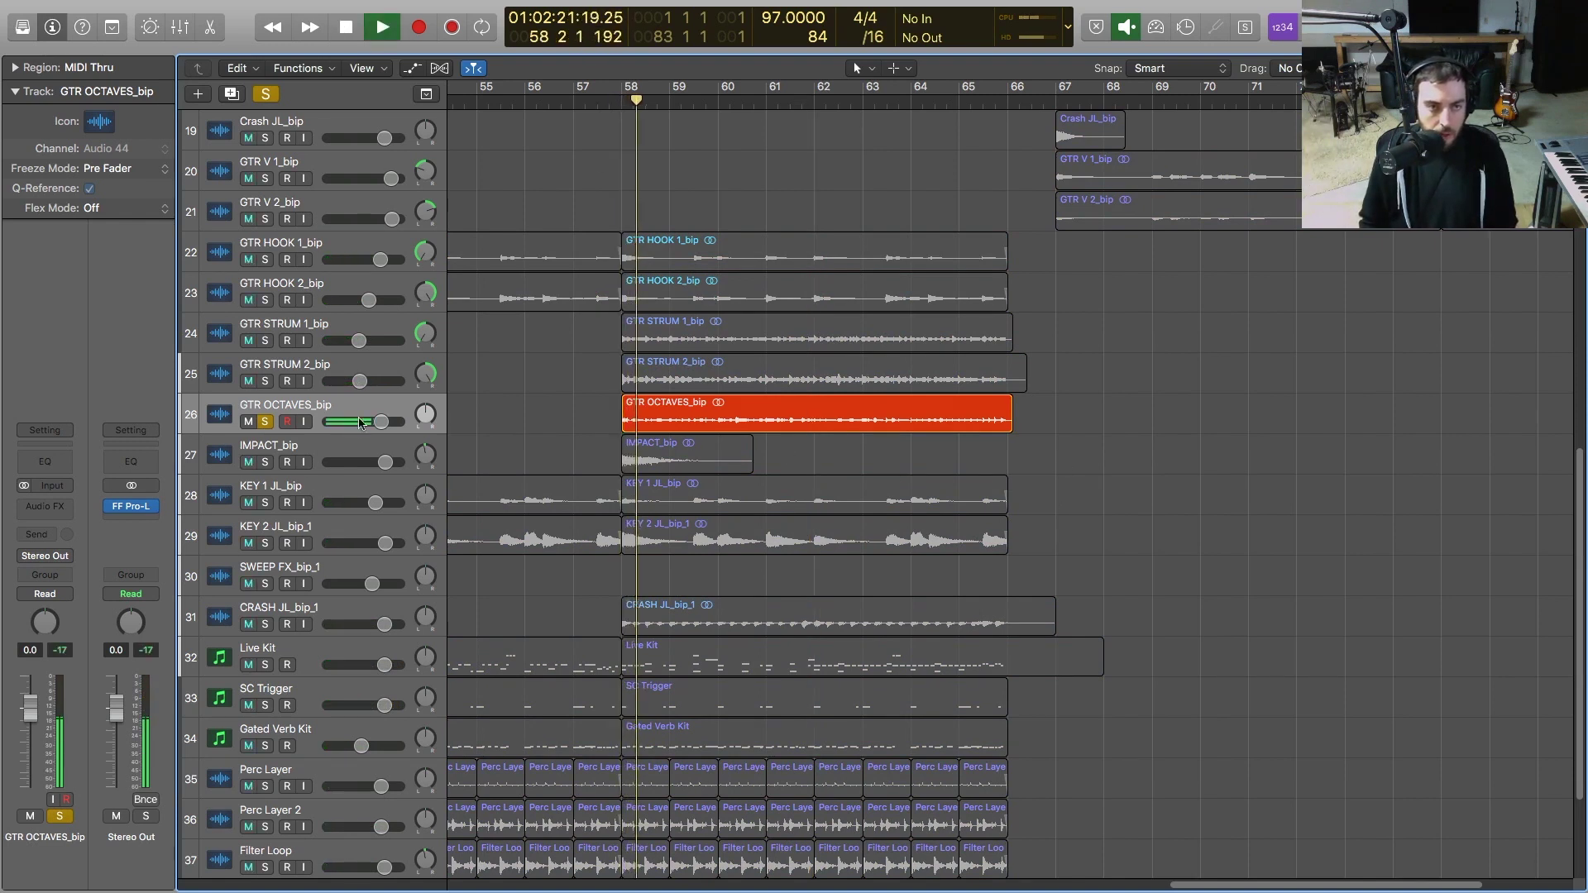
{"action": "left_click", "coordinate": [265, 422]}
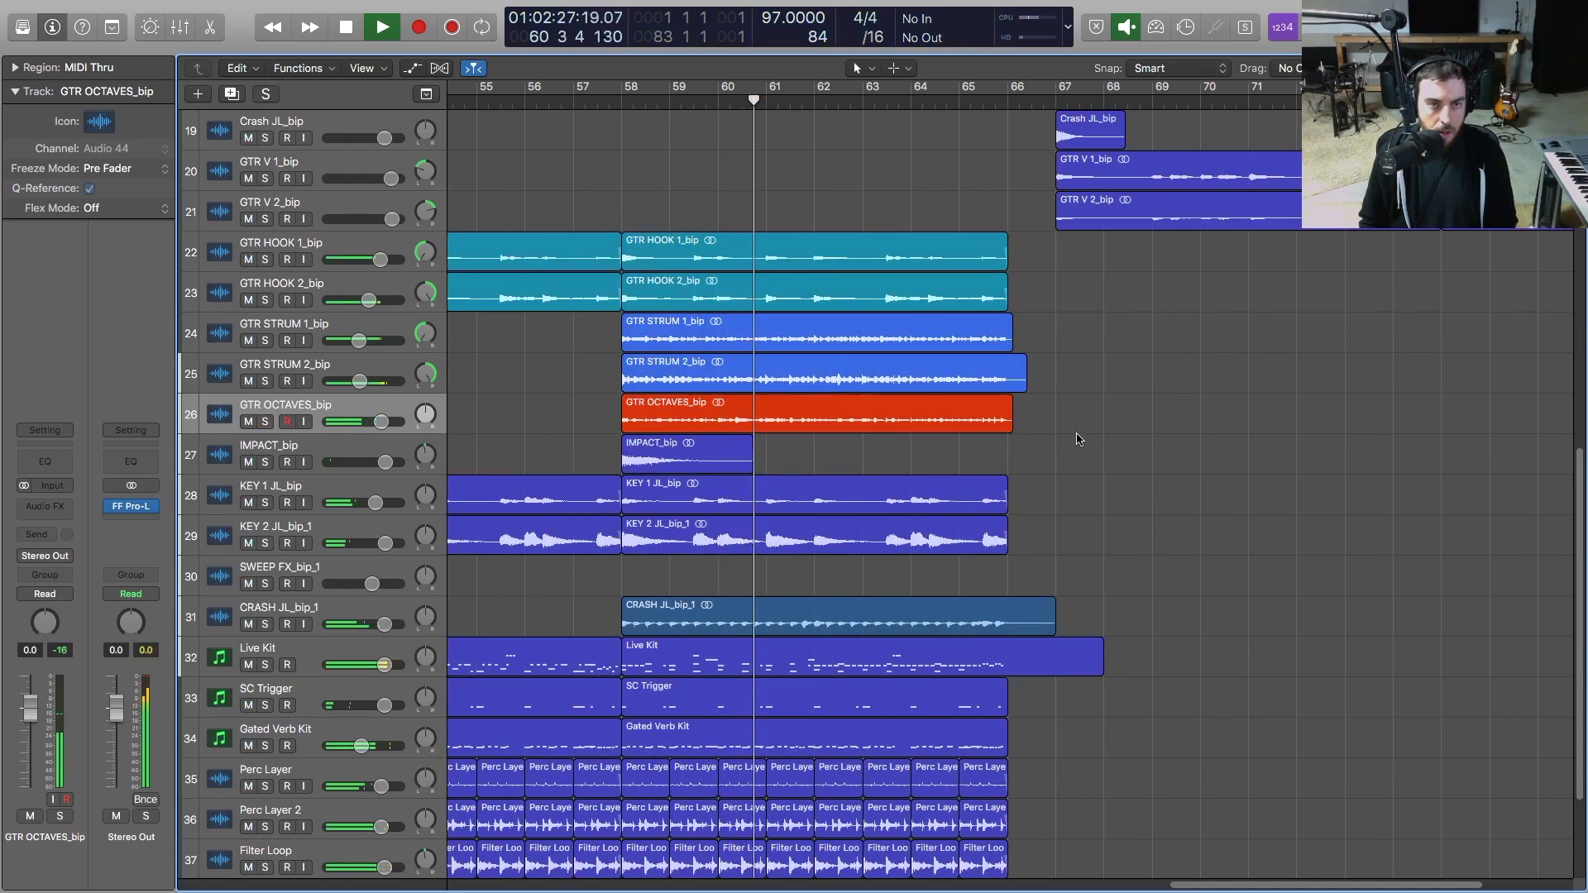
{"action": "key", "text": "space"}
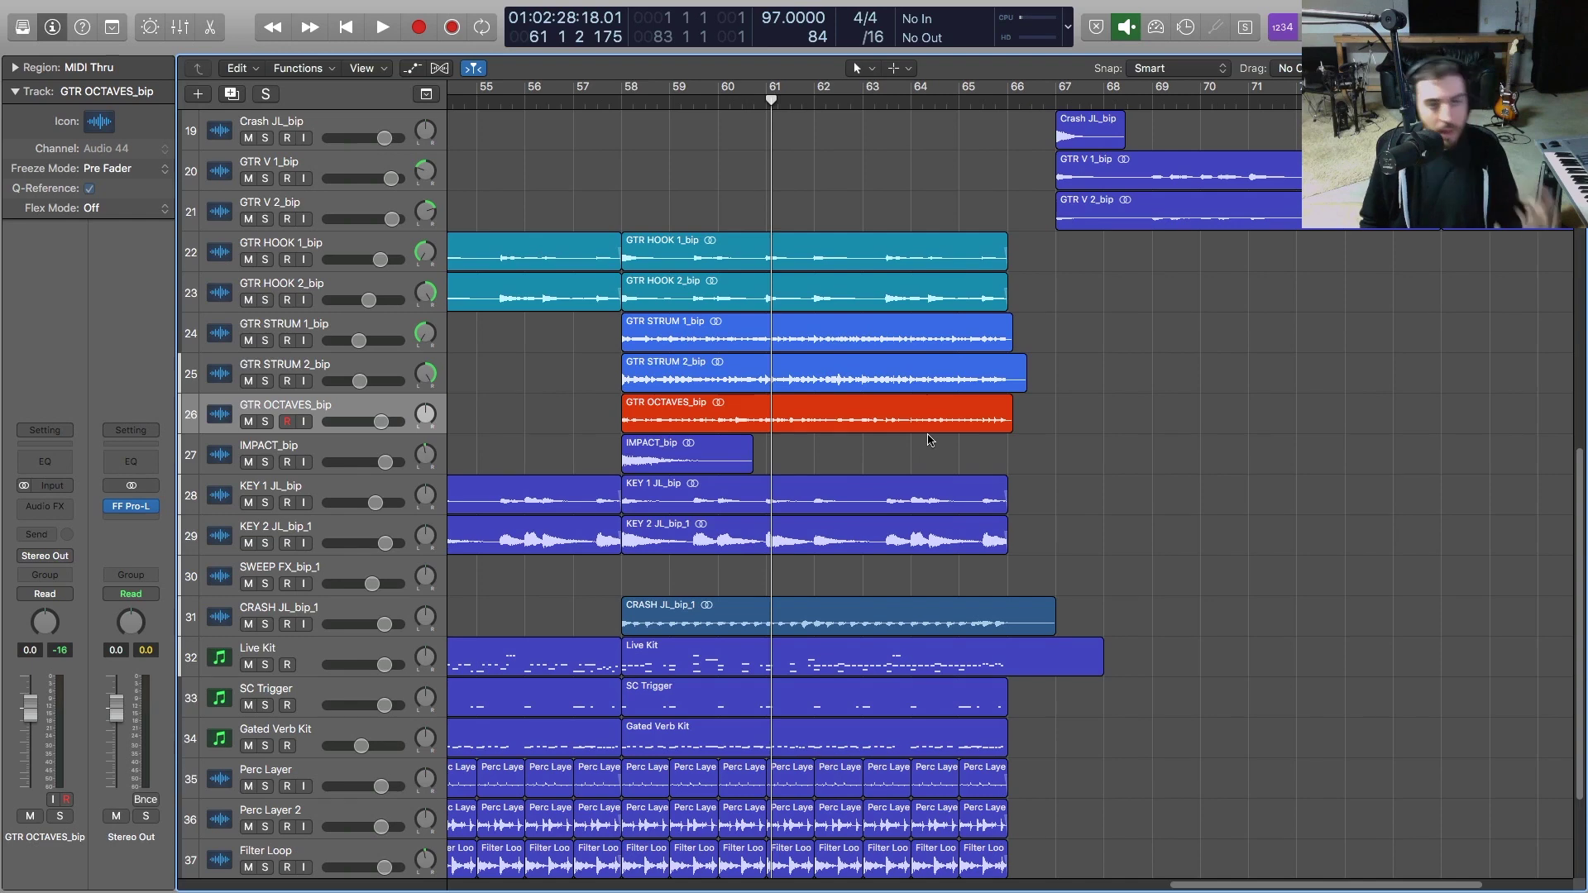
{"action": "left_click", "coordinate": [59, 509]}
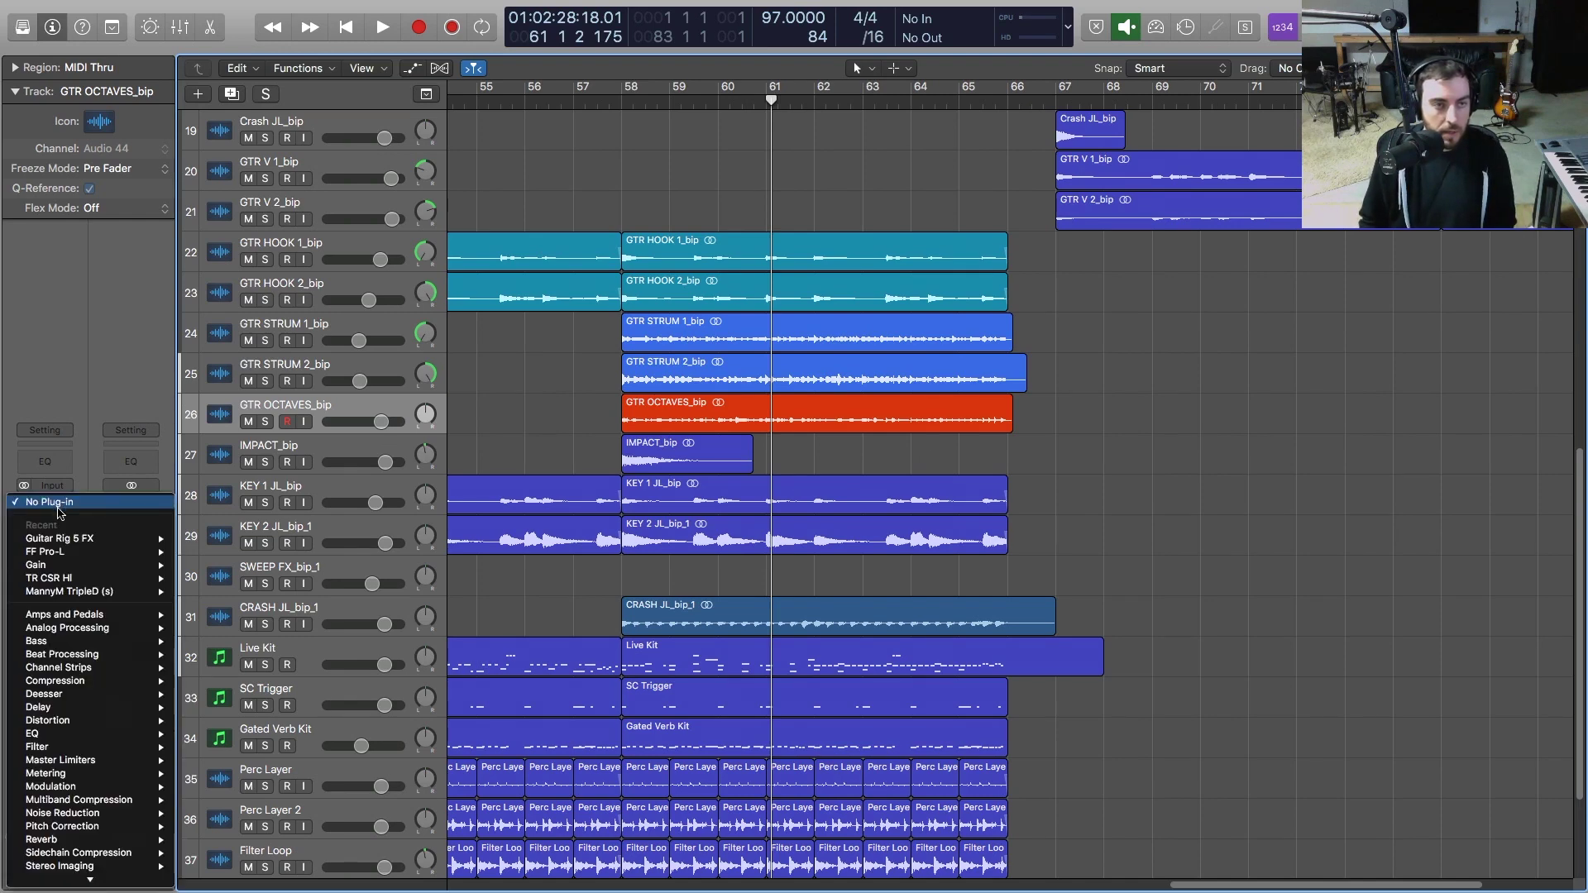
Insert Guitar Rig 5 FX on GTR OCTAVES_bip and position its window over the arrangement
{"action": "left_click", "coordinate": [521, 476]}
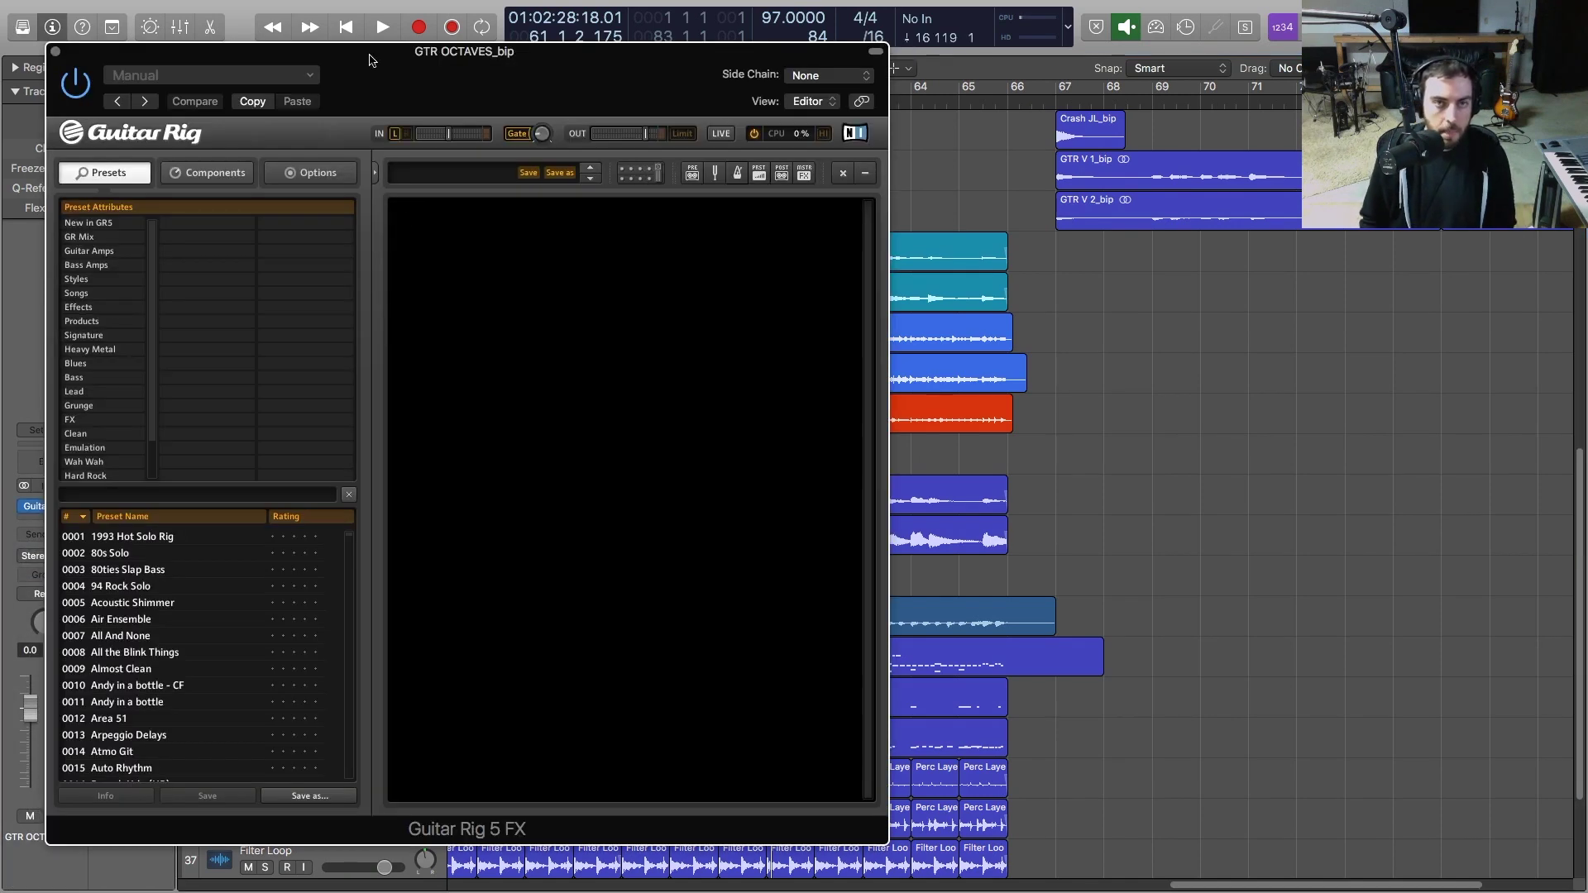
{"action": "left_click_drag", "start_coordinate": [369, 55], "coordinate": [741, 116]}
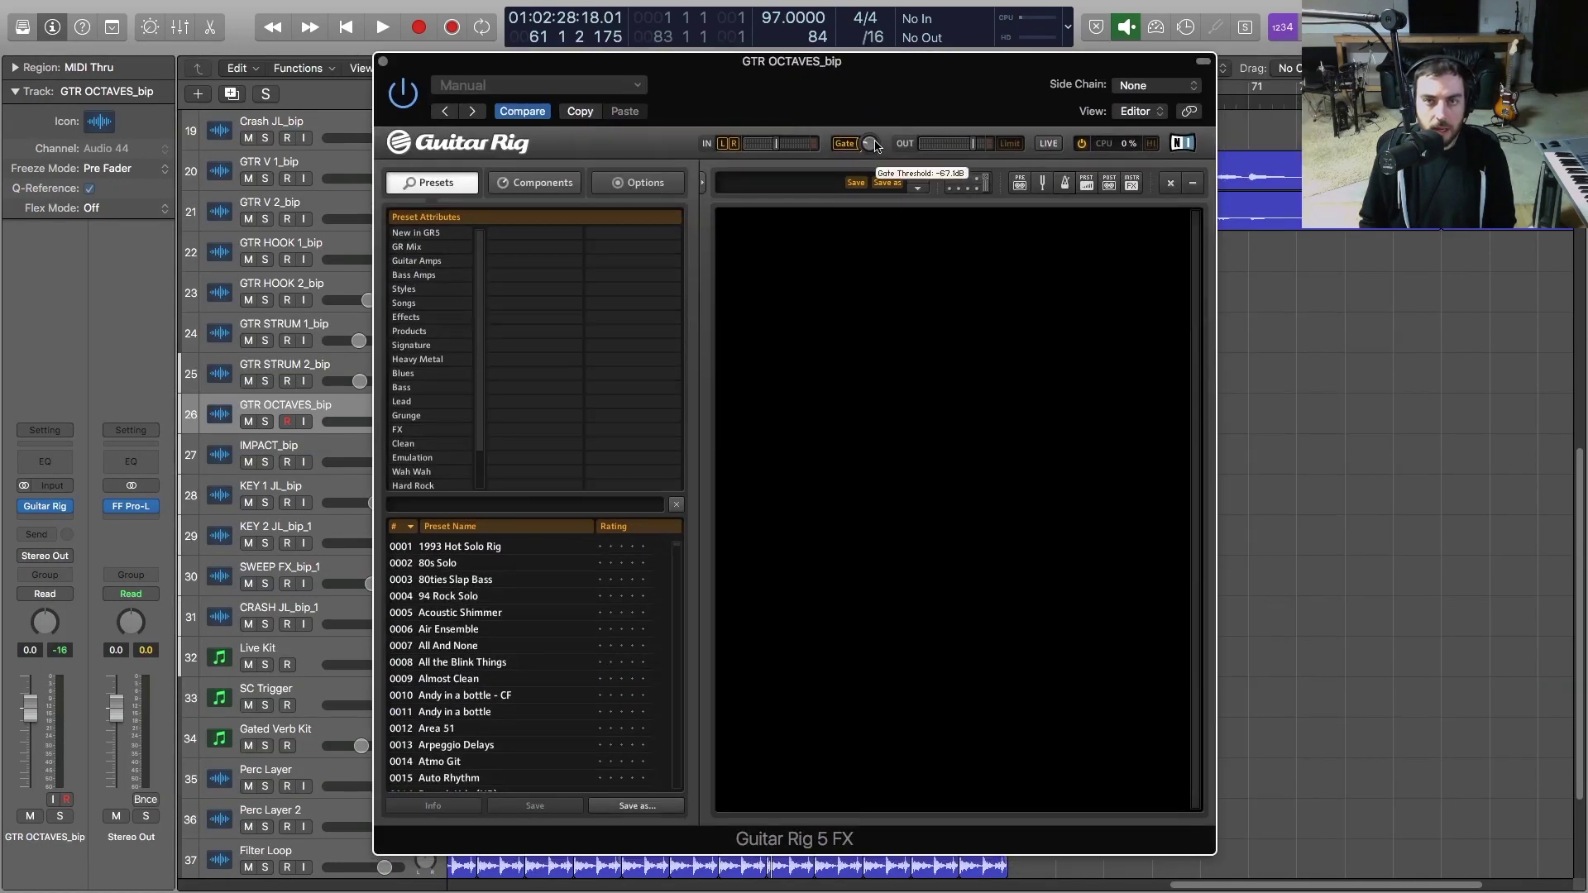
{"action": "mouse_move", "coordinate": [872, 144]}
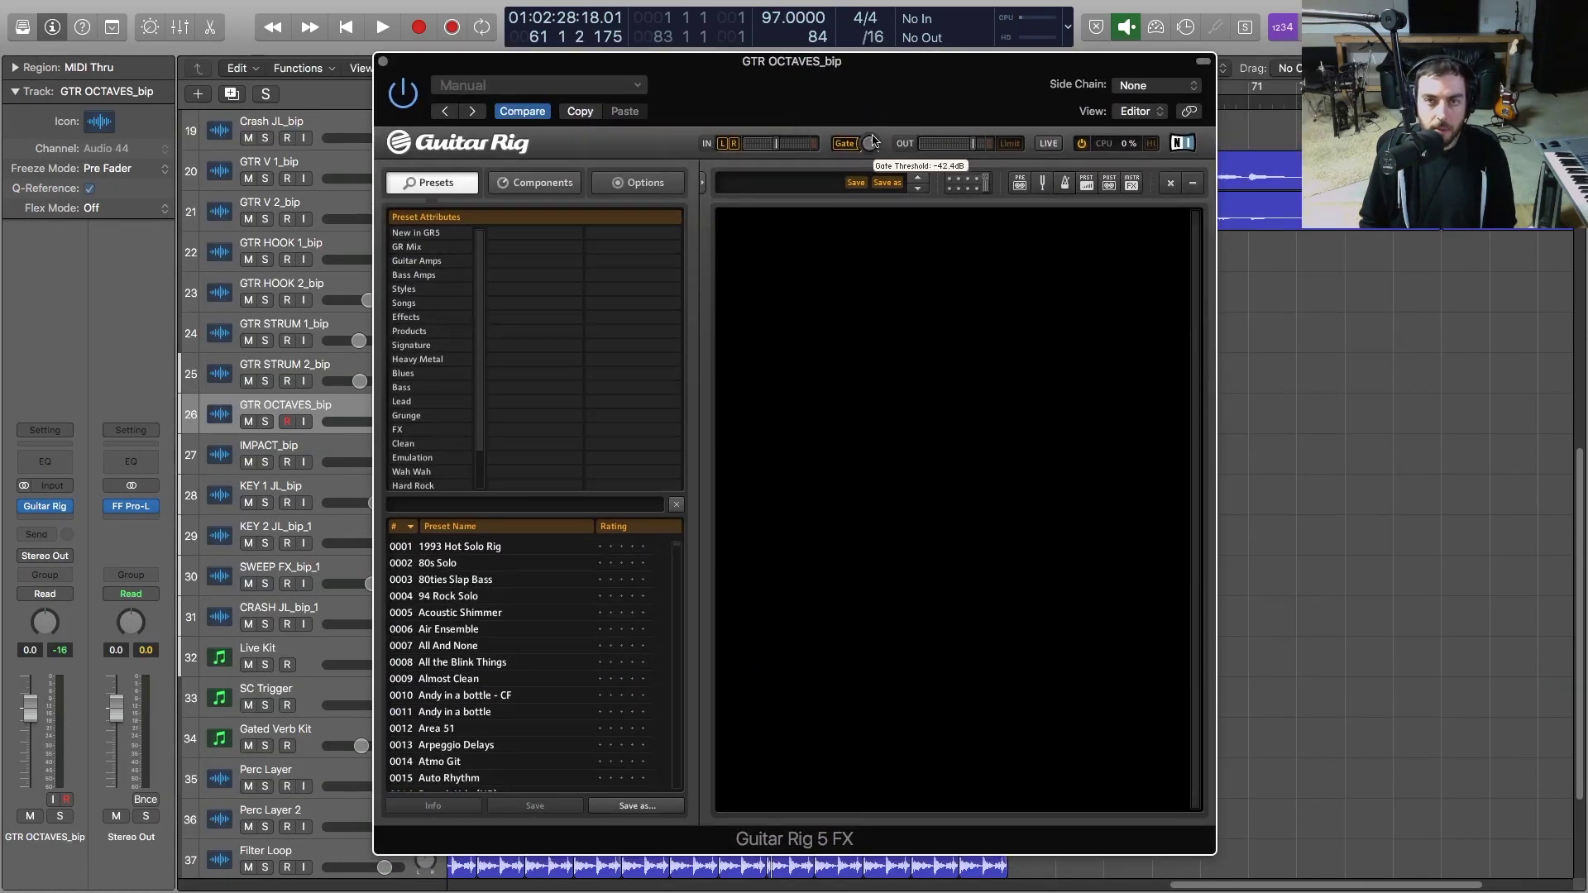
{"action": "left_click_drag", "start_coordinate": [819, 64], "coordinate": [762, 56]}
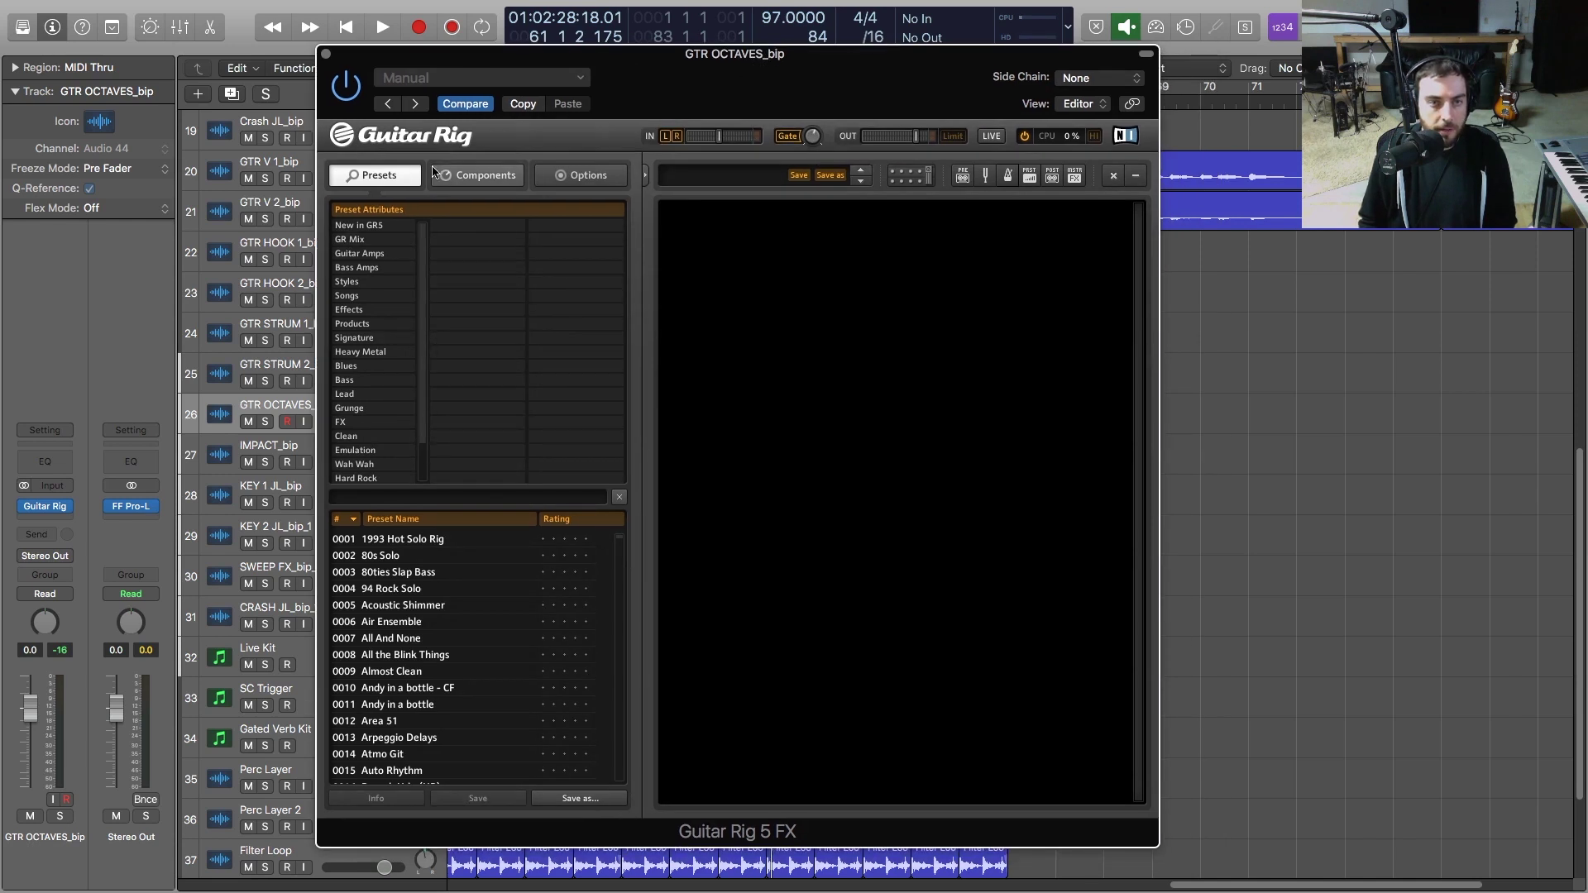
Add a Skreamer pedal from the Distortion components to the rack and play it
{"action": "left_click", "coordinate": [480, 184]}
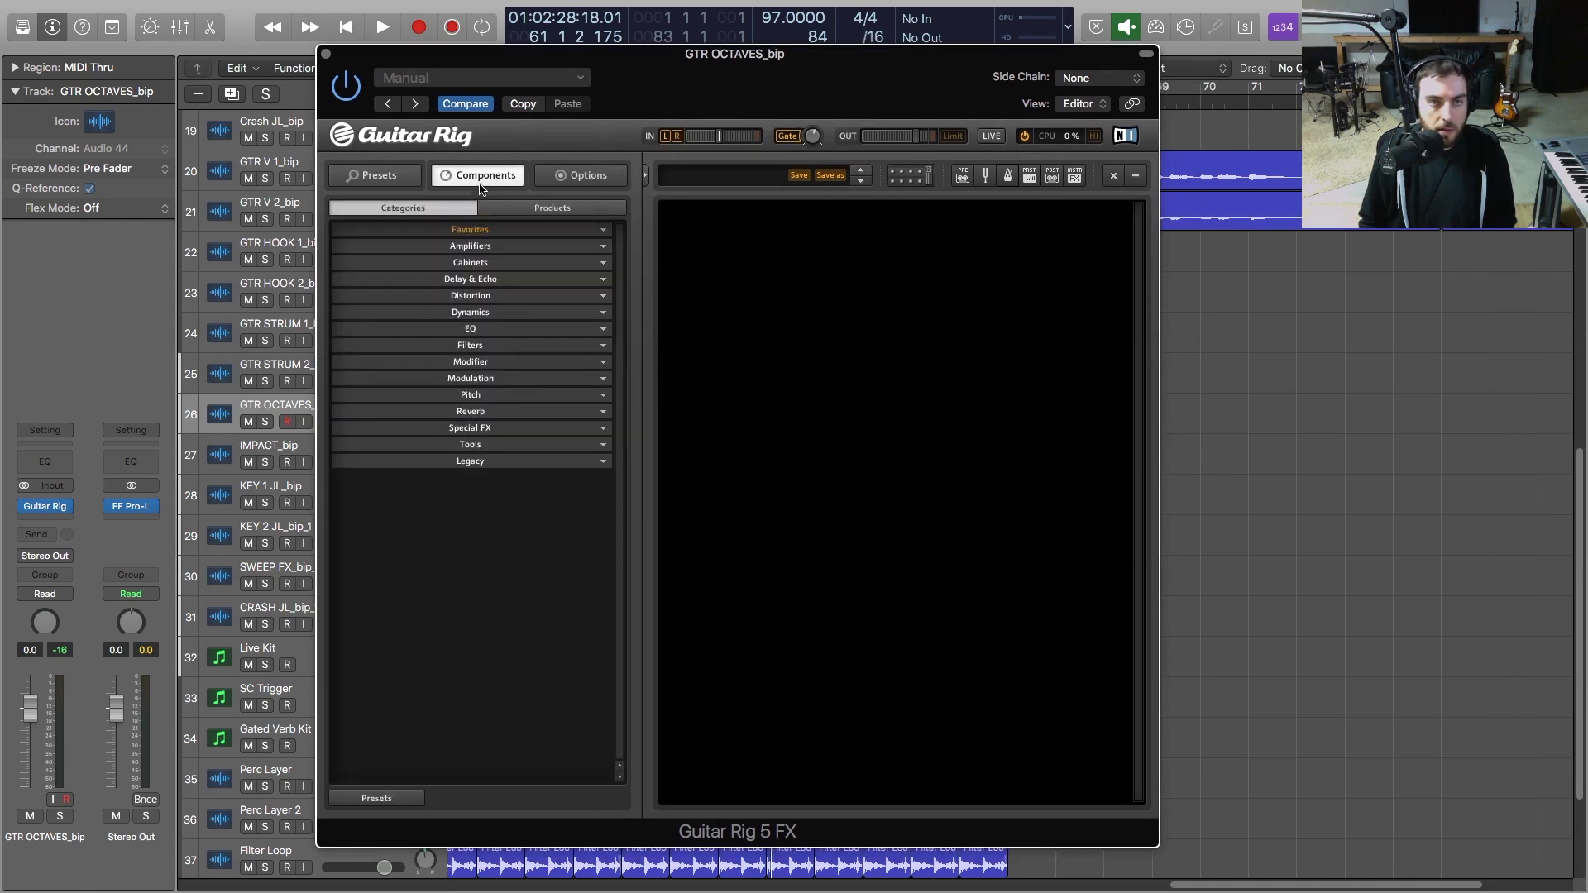
{"action": "left_click", "coordinate": [486, 247]}
{"action": "left_click", "coordinate": [486, 247]}
{"action": "left_click", "coordinate": [484, 295]}
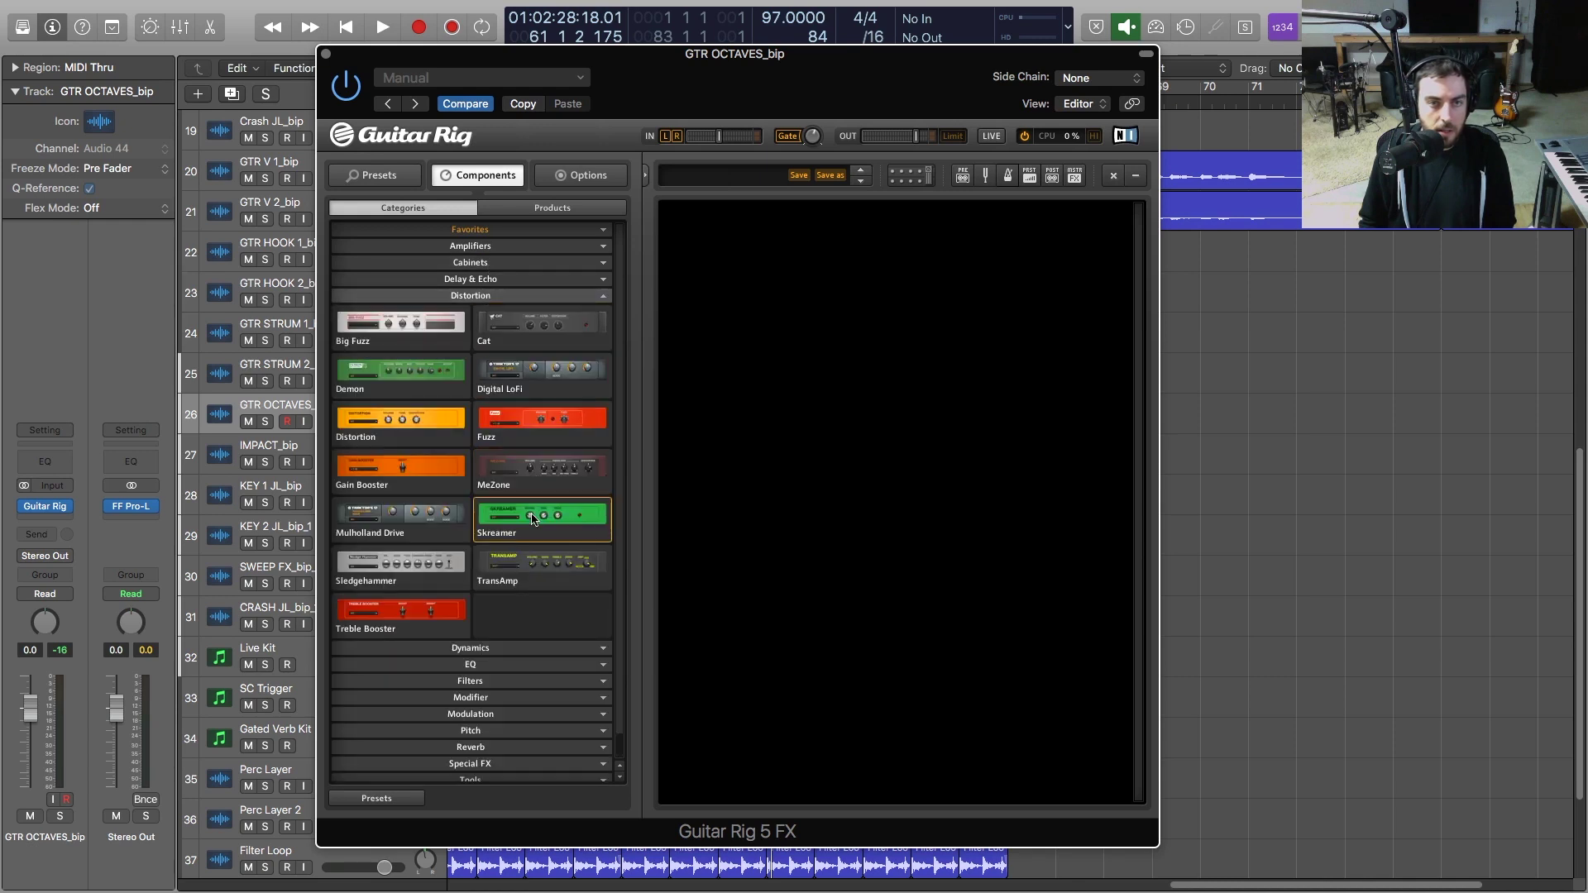
{"action": "left_click_drag", "start_coordinate": [542, 517], "coordinate": [975, 250]}
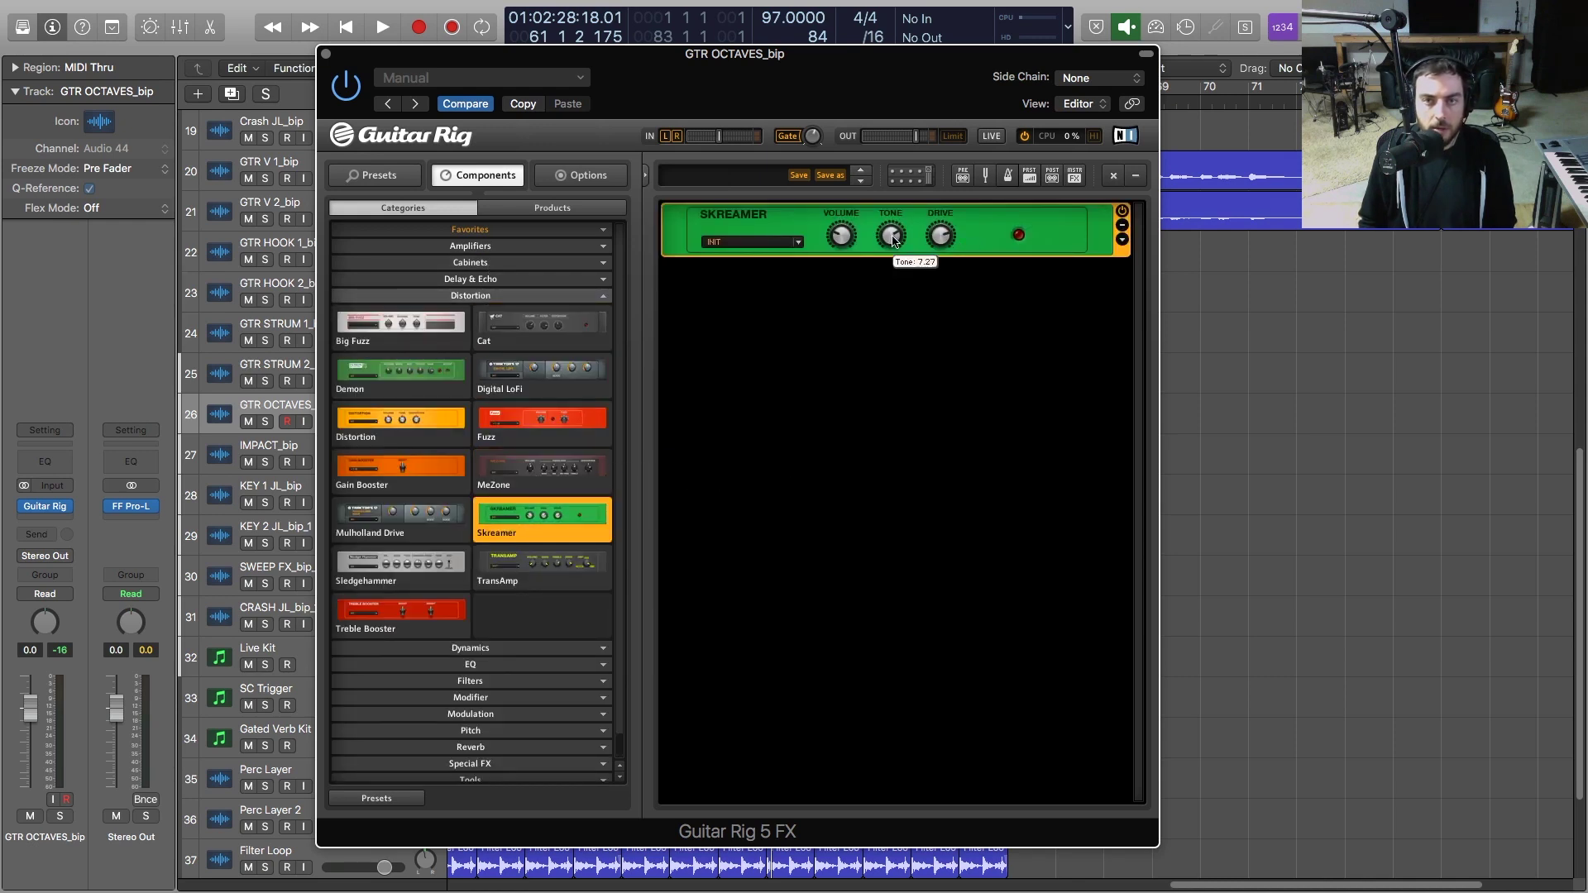
{"action": "key", "text": "space"}
{"action": "mouse_move", "coordinate": [888, 245]}
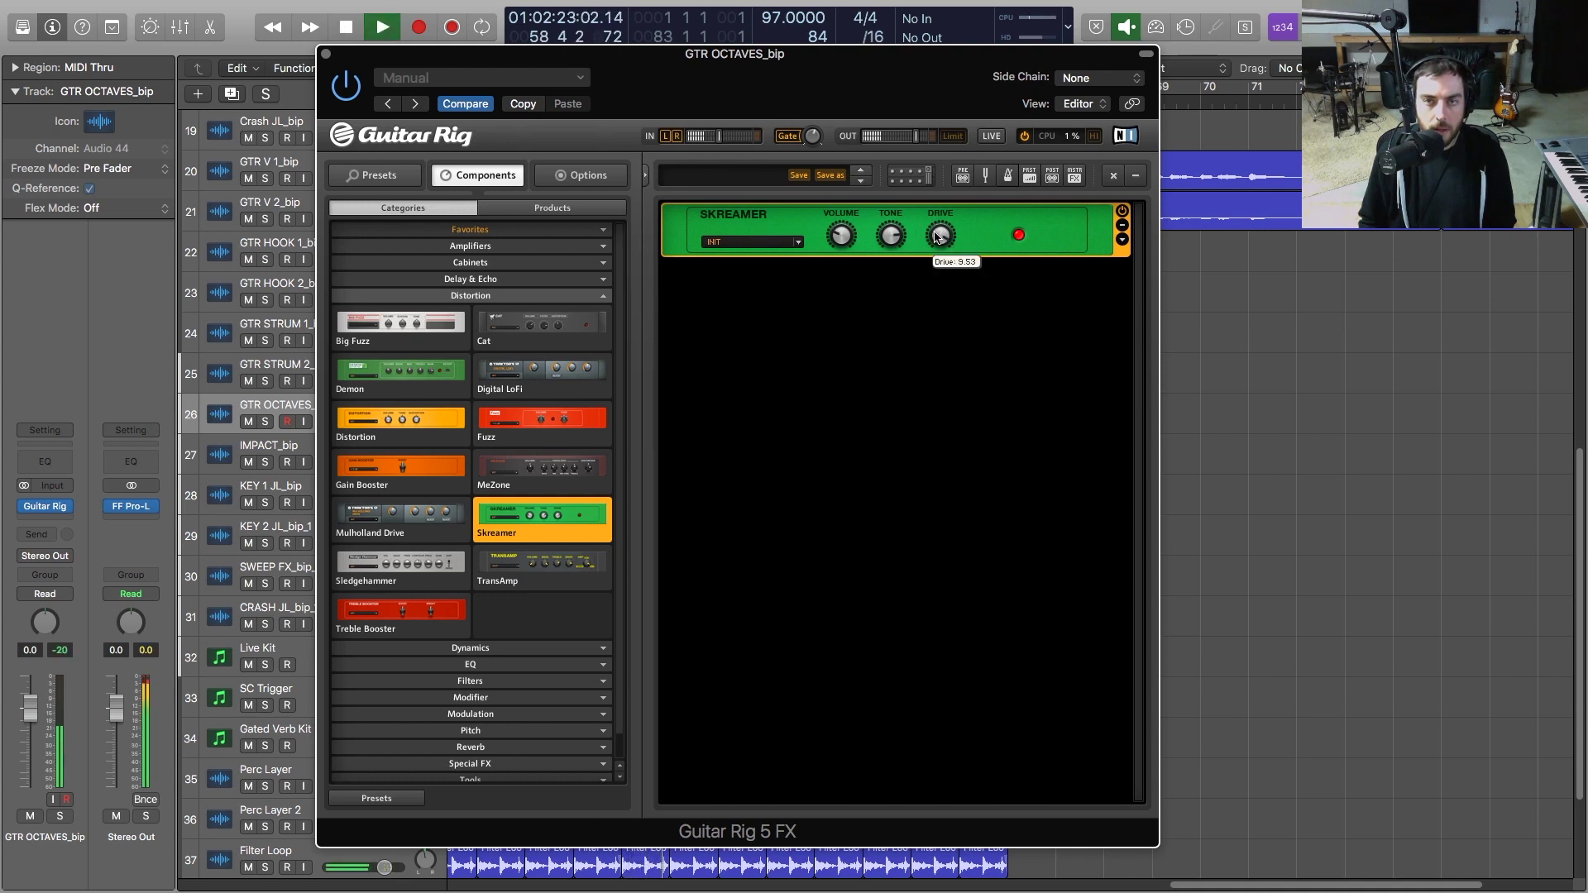
Solo GTR OCTAVES_bip and ease the Skreamer tone down to about 8.5
{"action": "key", "text": "s"}
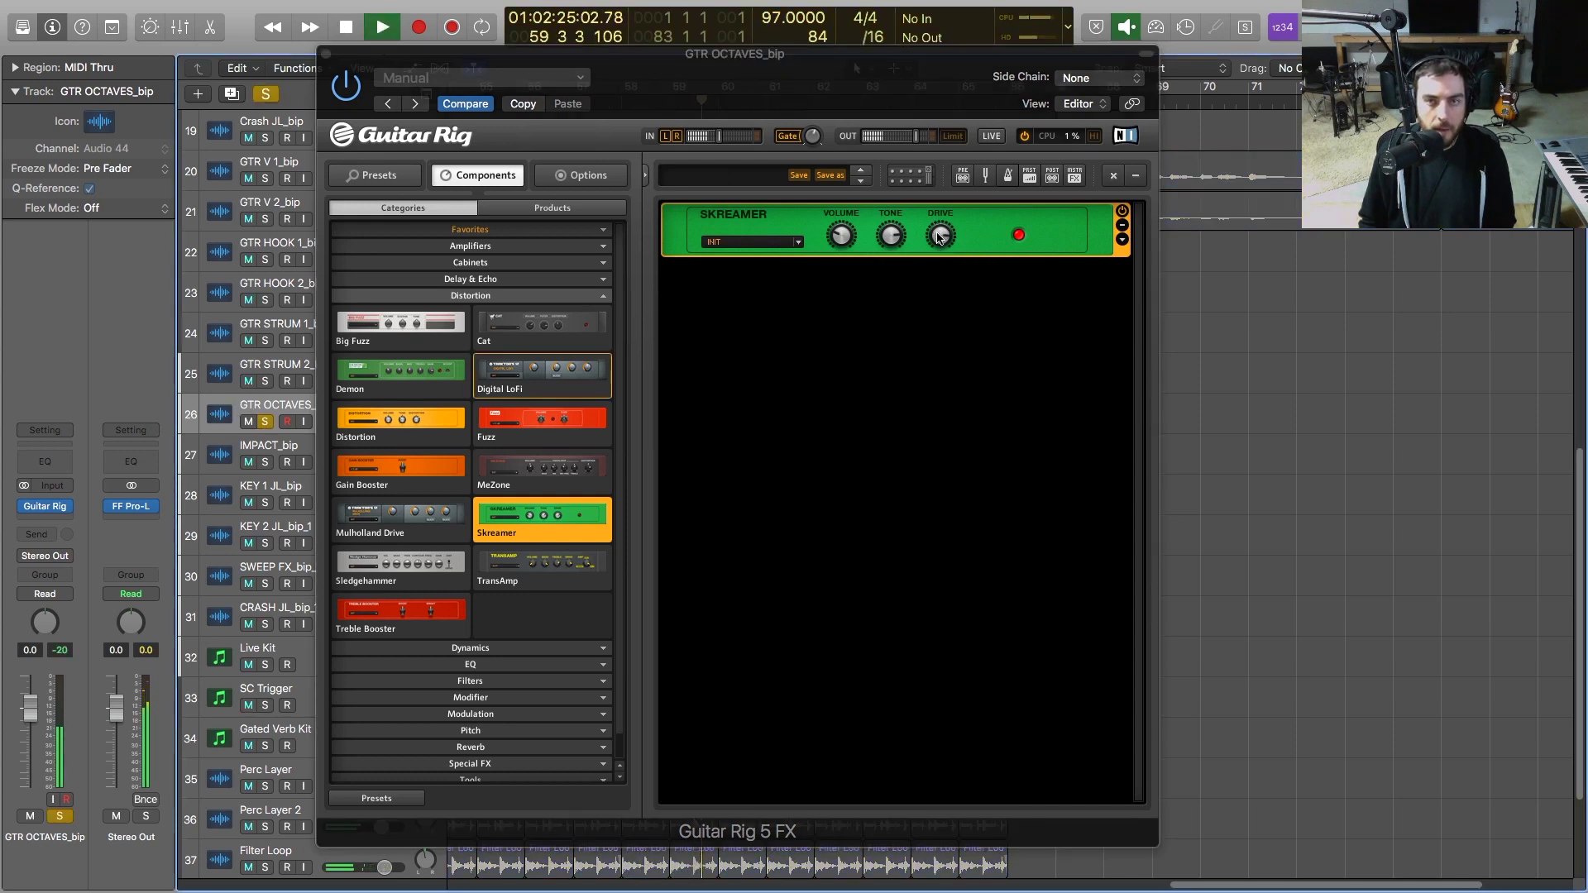
{"action": "mouse_move", "coordinate": [936, 261]}
{"action": "left_click_drag", "start_coordinate": [898, 220], "coordinate": [898, 243]}
{"action": "left_click", "coordinate": [990, 295]}
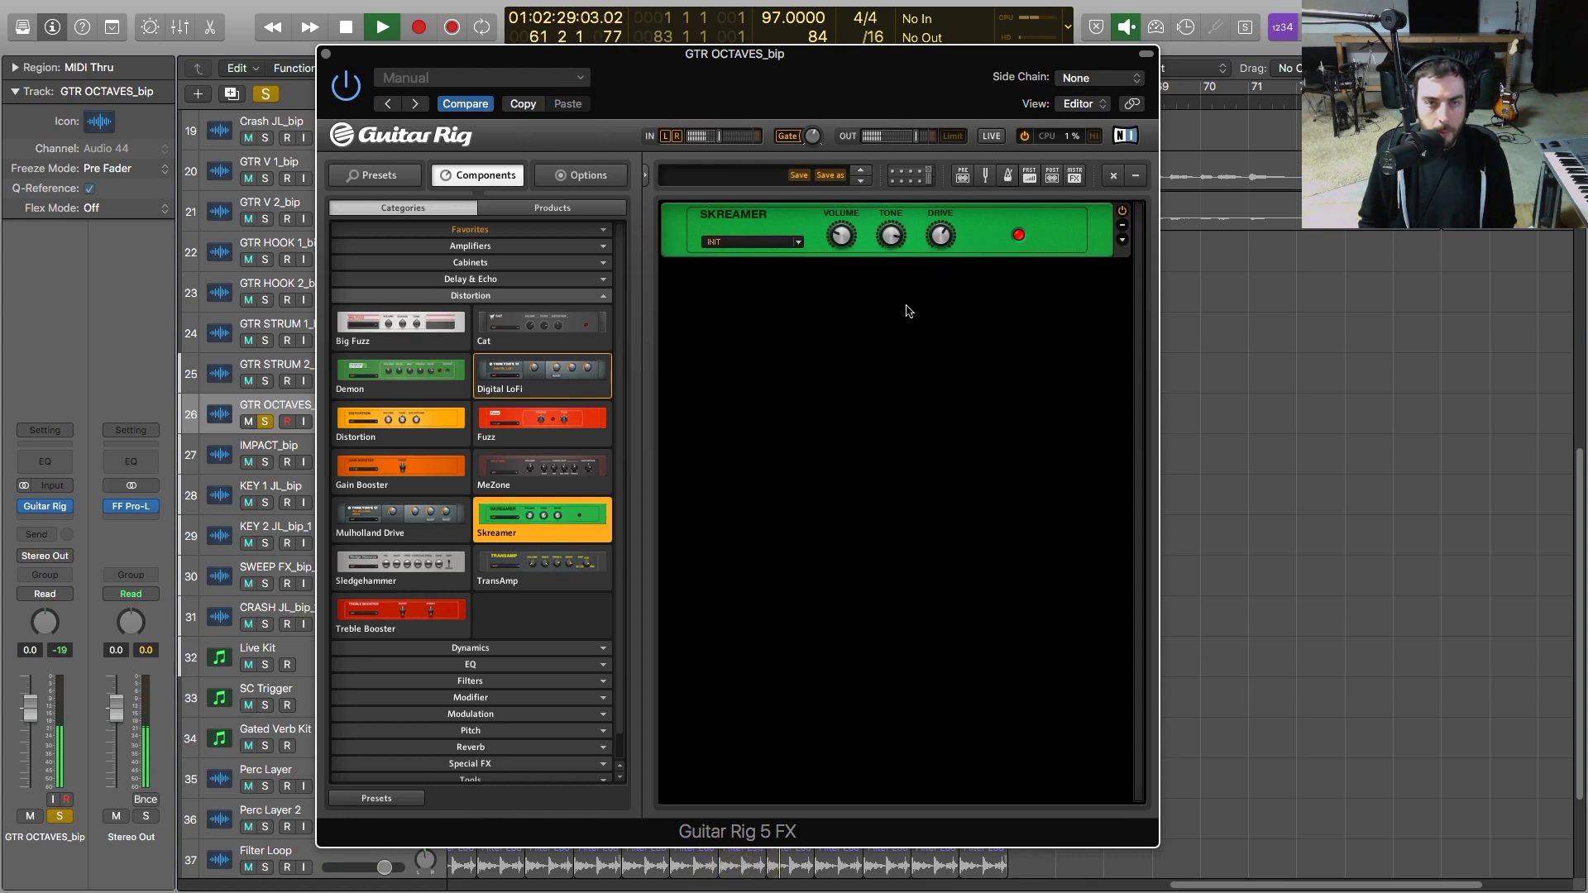
{"action": "left_click", "coordinate": [508, 303]}
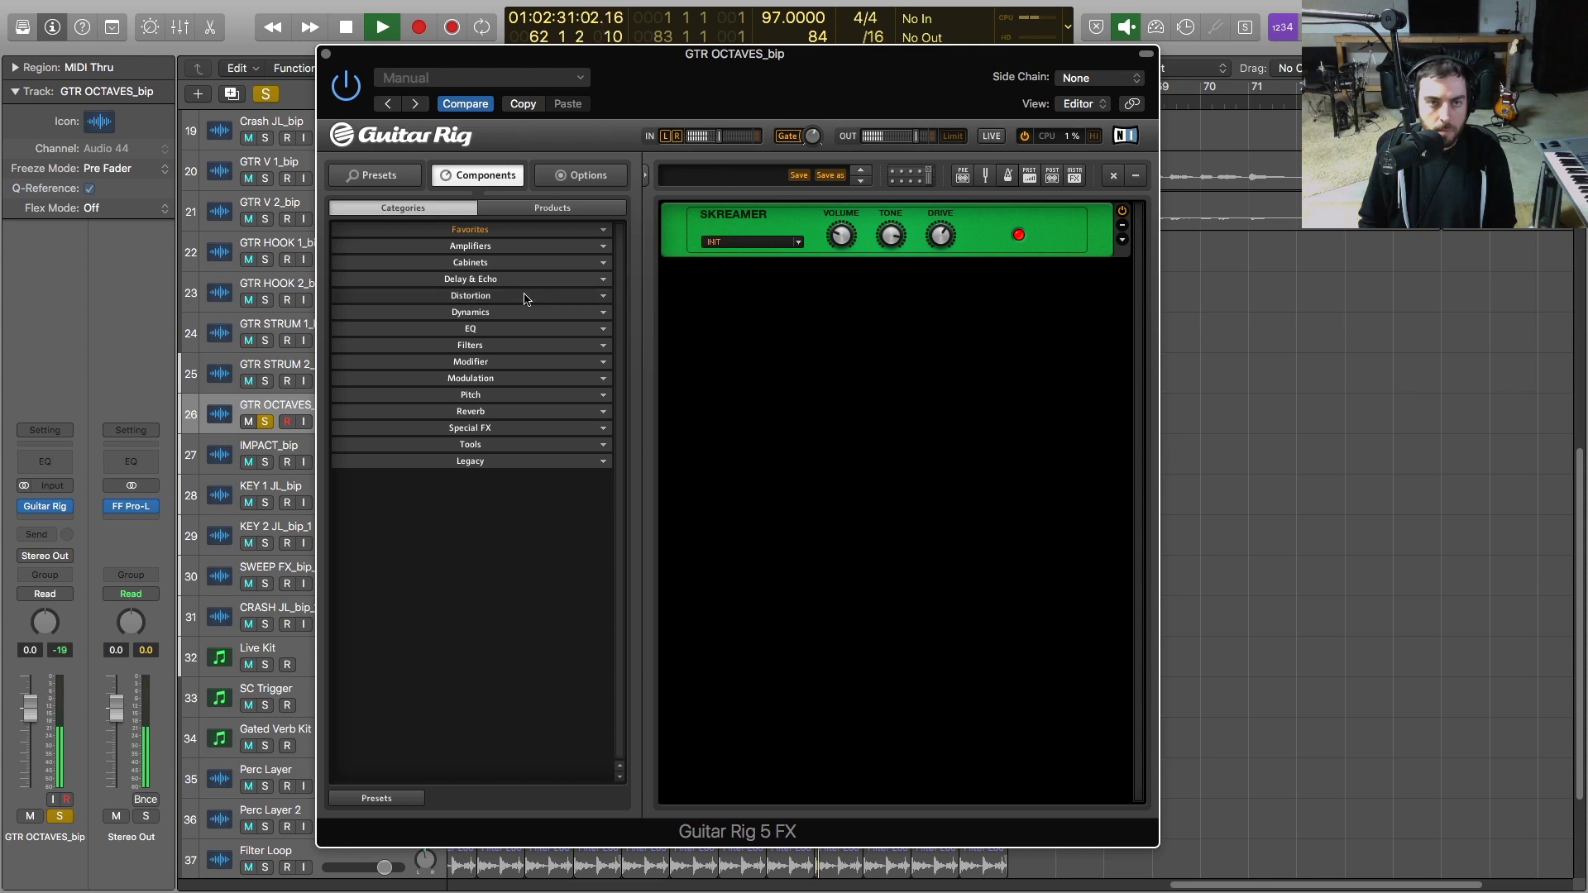
{"action": "left_click", "coordinate": [526, 299]}
Add a Gratifier amp from the Amplifiers category below the Skreamer
{"action": "left_click", "coordinate": [526, 296]}
{"action": "left_click", "coordinate": [471, 246]}
{"action": "key", "text": "space"}
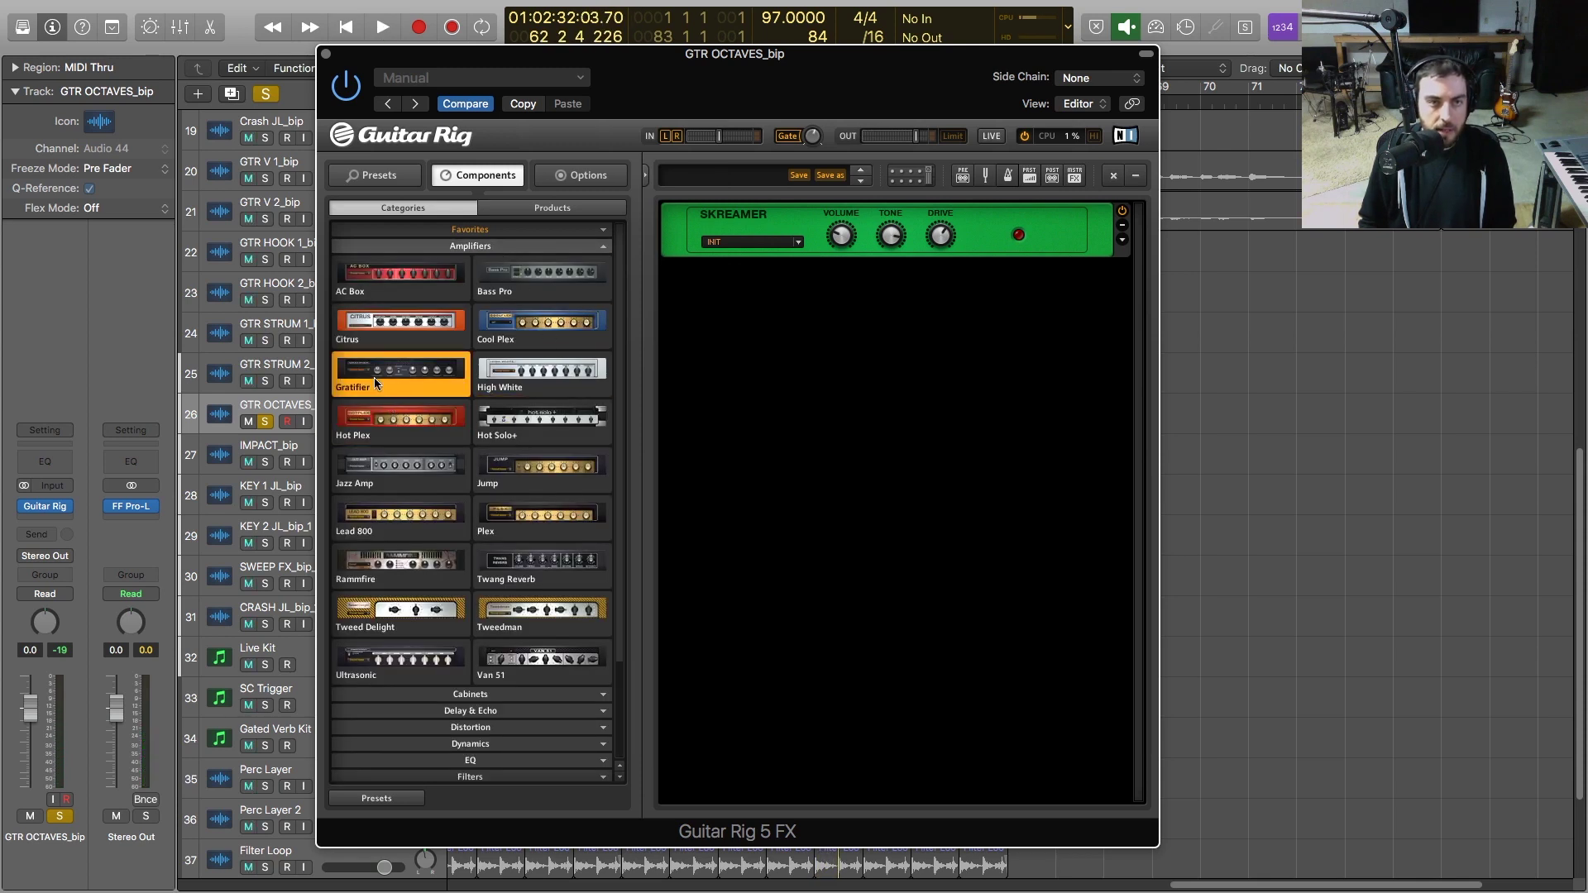
{"action": "left_click_drag", "start_coordinate": [374, 377], "coordinate": [845, 417]}
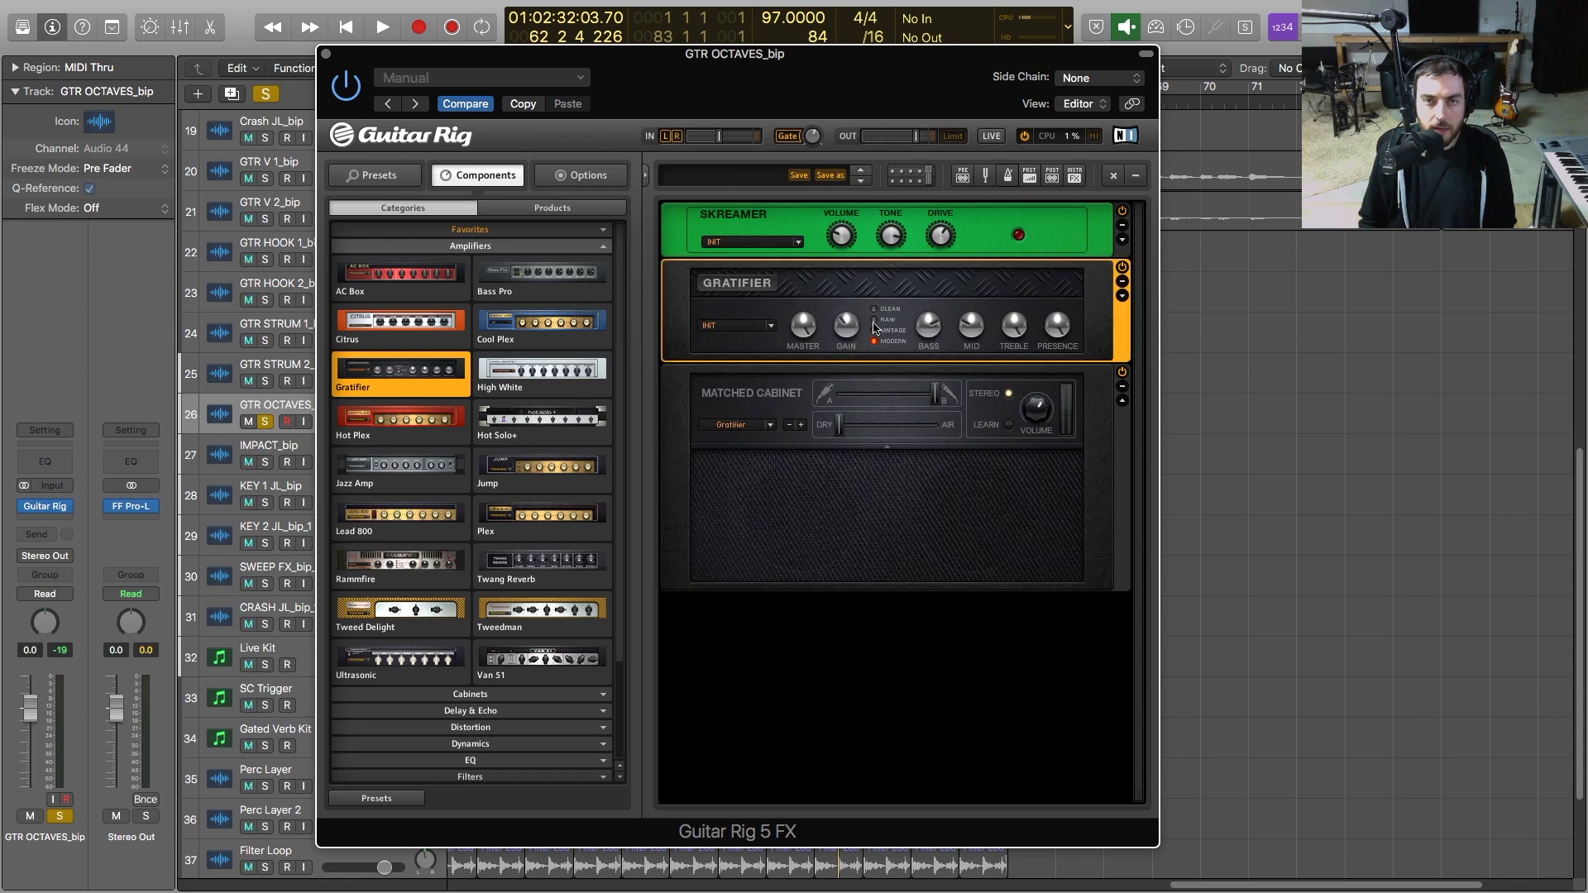
{"action": "key", "text": "space"}
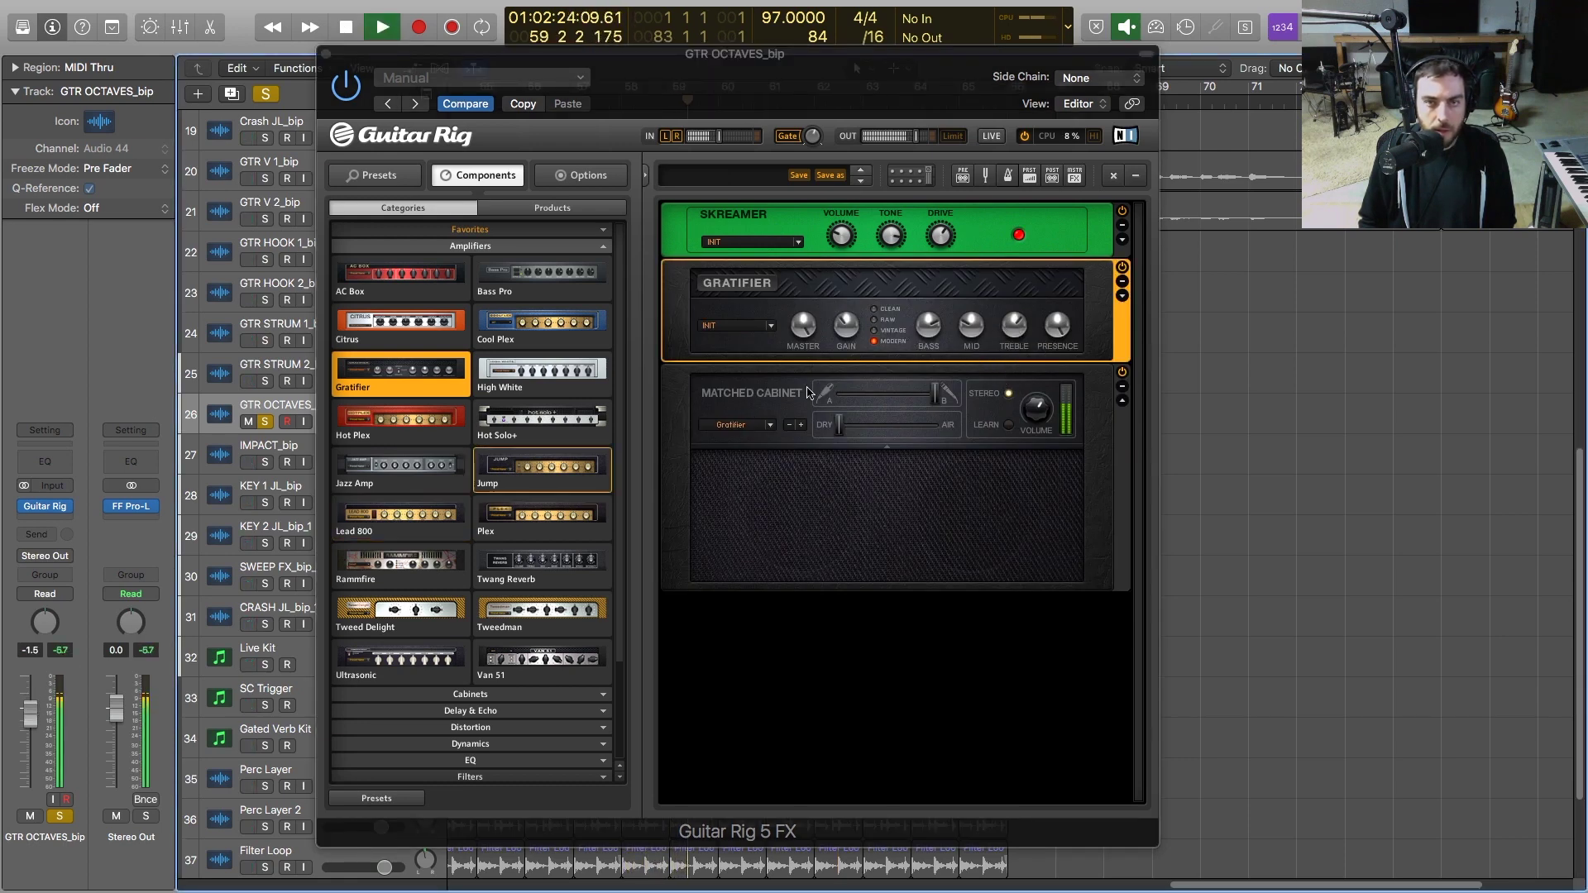
Raise the Matched Cabinet air to 10 and try the Gratifier modes, settling on Modern
{"action": "left_click_drag", "start_coordinate": [848, 420], "coordinate": [918, 401]}
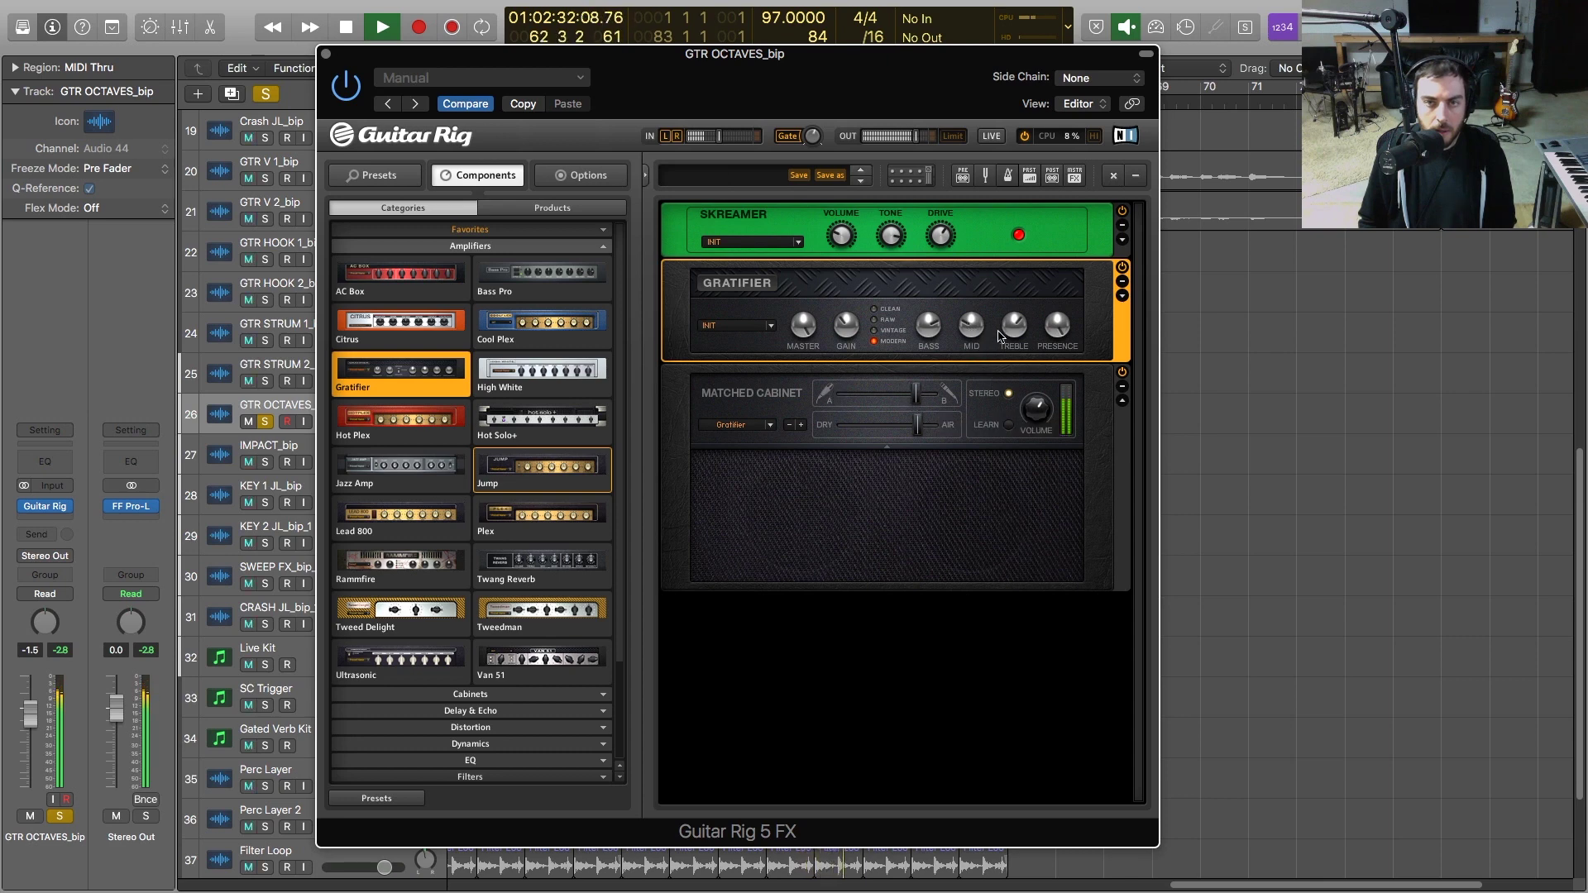
{"action": "left_click", "coordinate": [882, 332]}
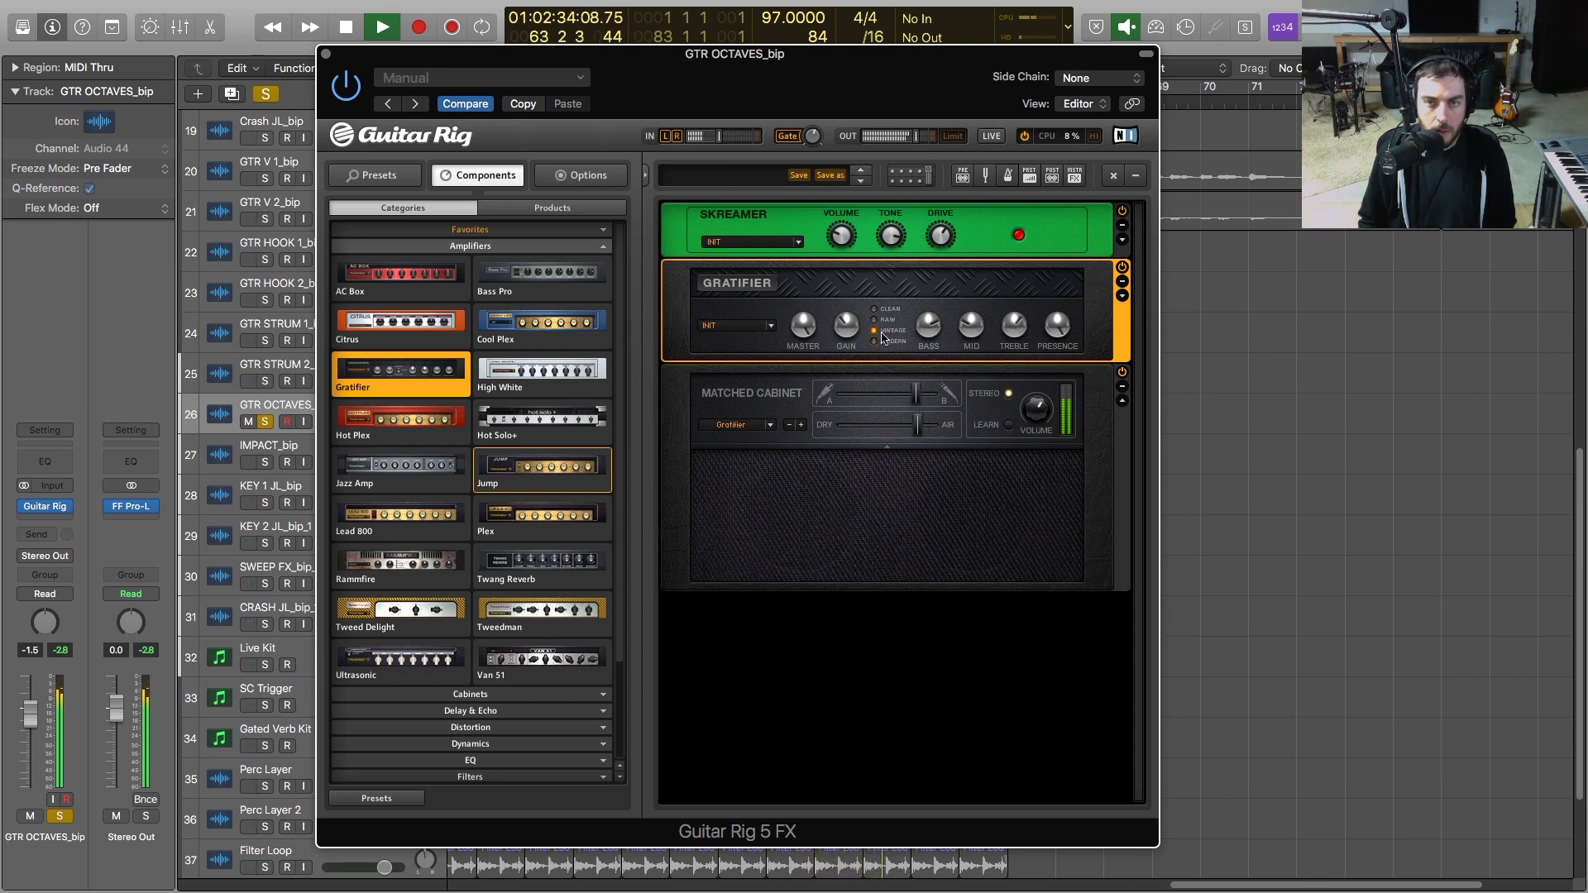
{"action": "left_click", "coordinate": [877, 312]}
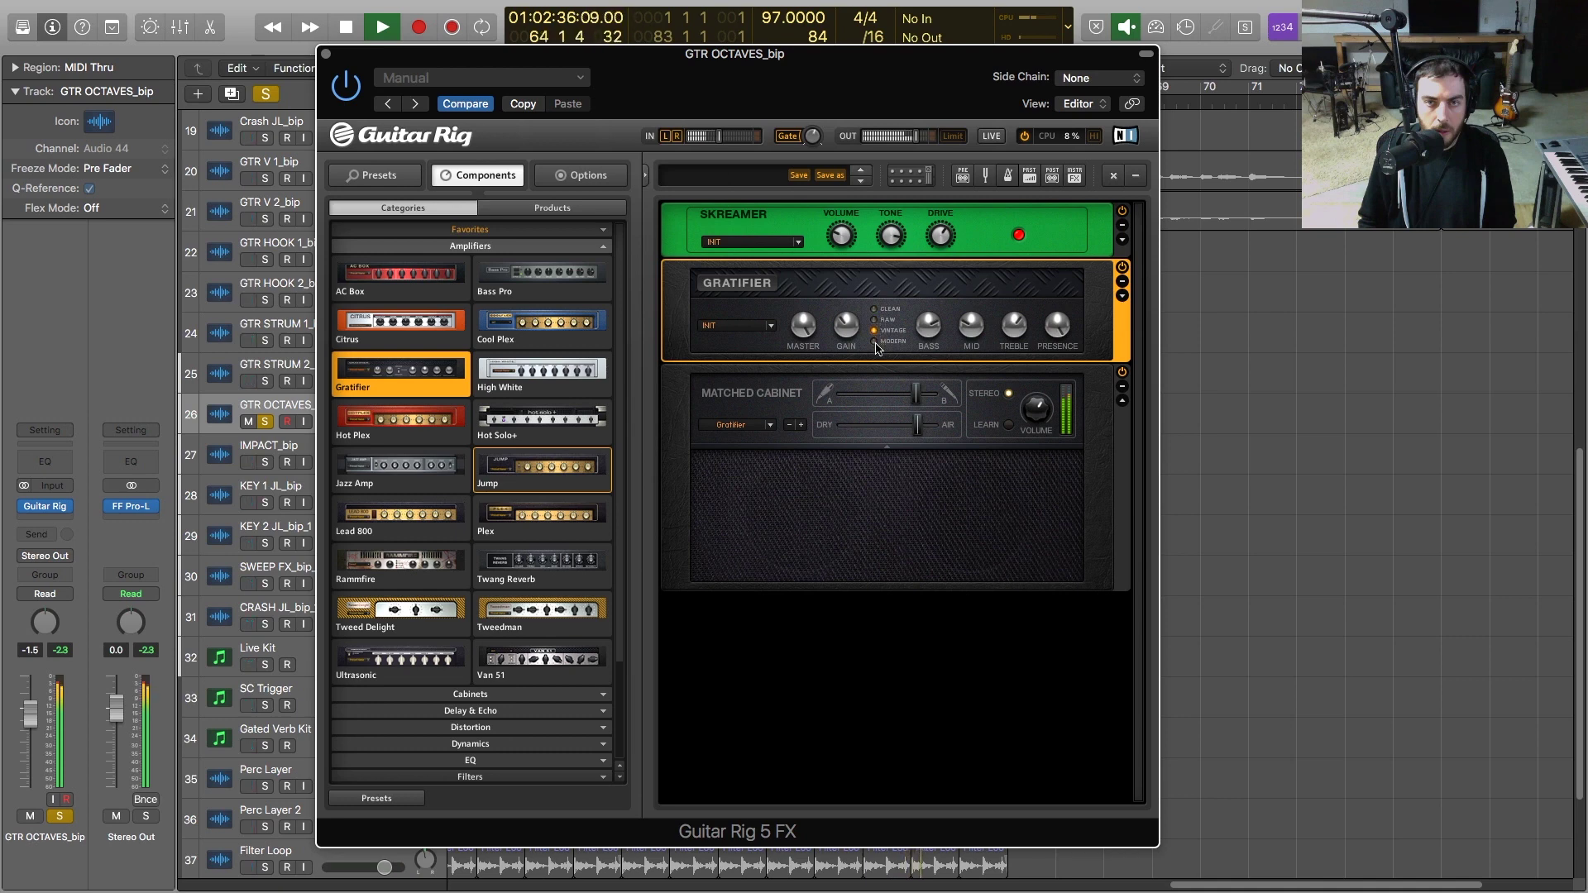
{"action": "left_click", "coordinate": [876, 344]}
{"action": "key", "text": "space"}
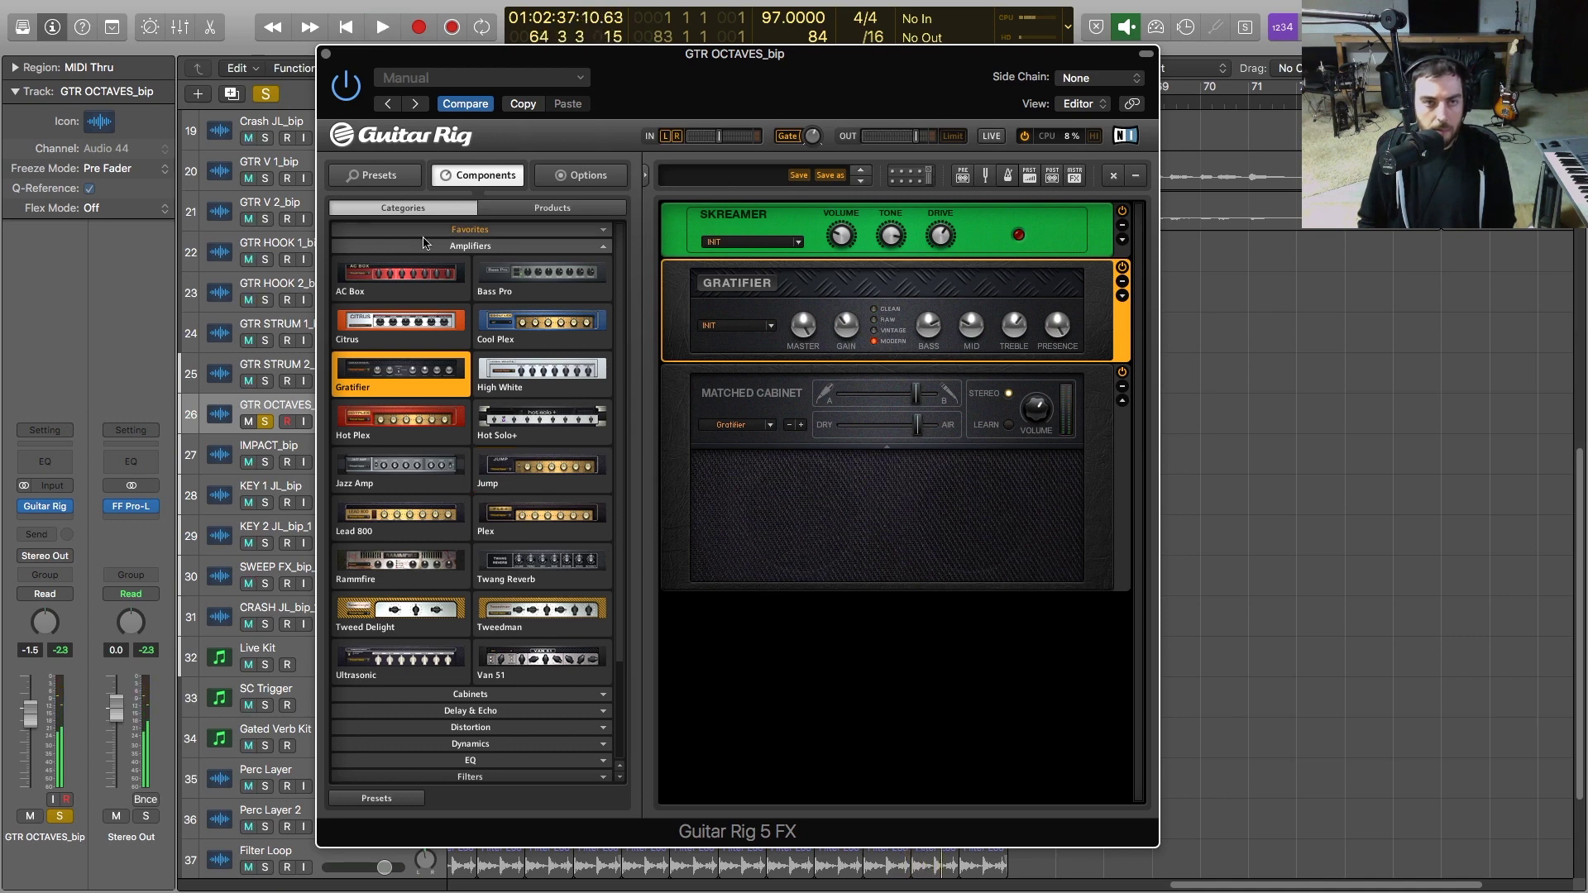
{"action": "left_click", "coordinate": [461, 247]}
{"action": "left_click", "coordinate": [484, 247]}
{"action": "left_click", "coordinate": [485, 248]}
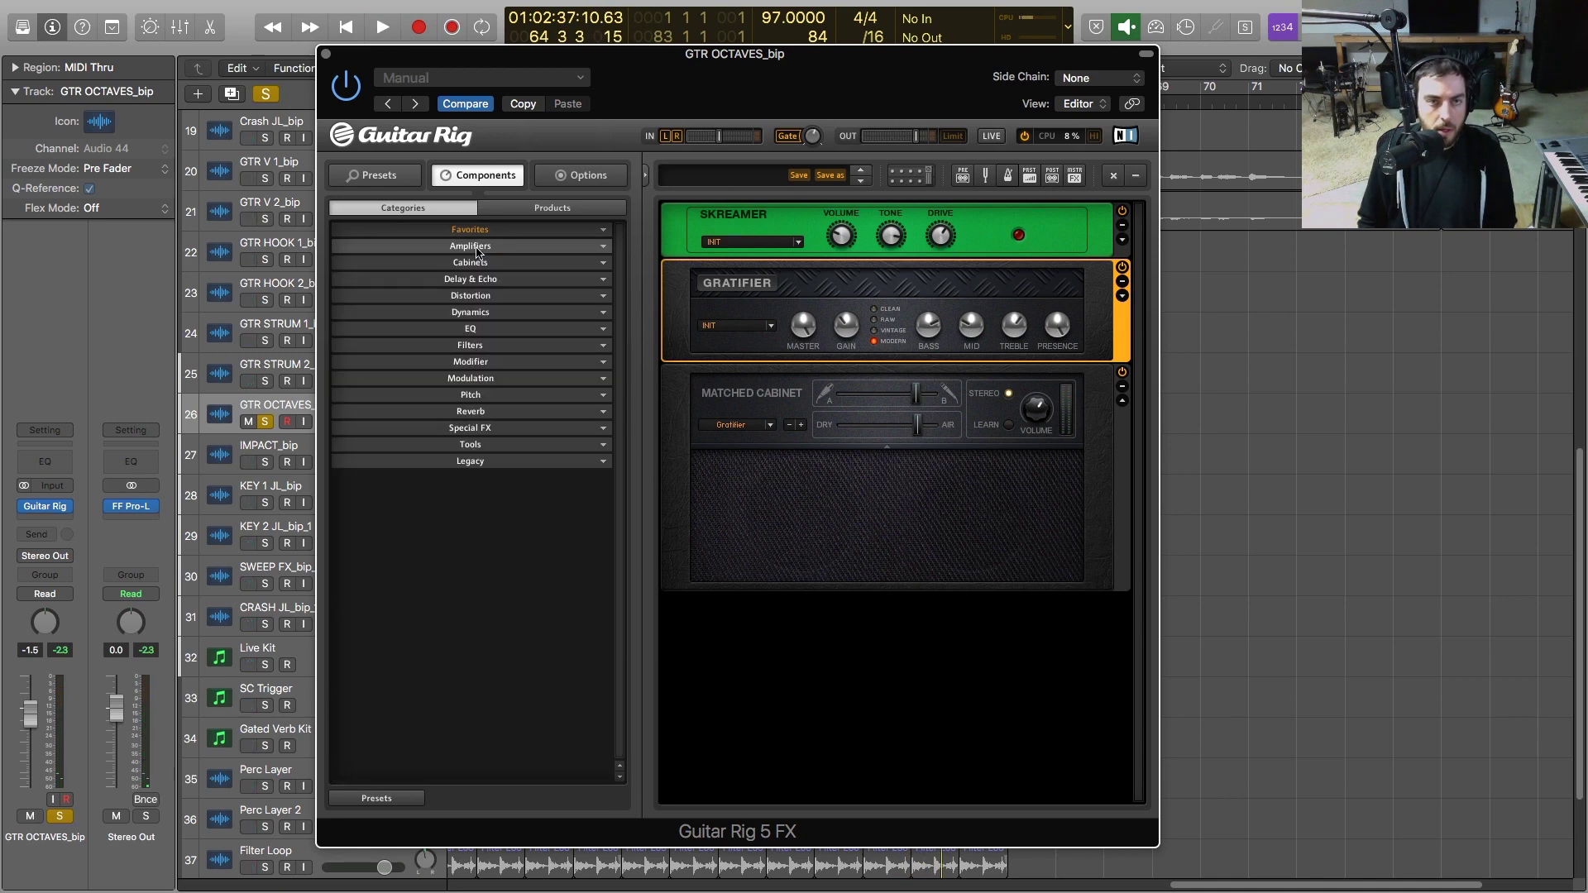
Add a Control Room cabinet, mute CON 47 and RIB 121, trim DYN 57, pan DYN 421/441
{"action": "left_click", "coordinate": [486, 263]}
{"action": "left_click_drag", "start_coordinate": [407, 296], "coordinate": [897, 724]}
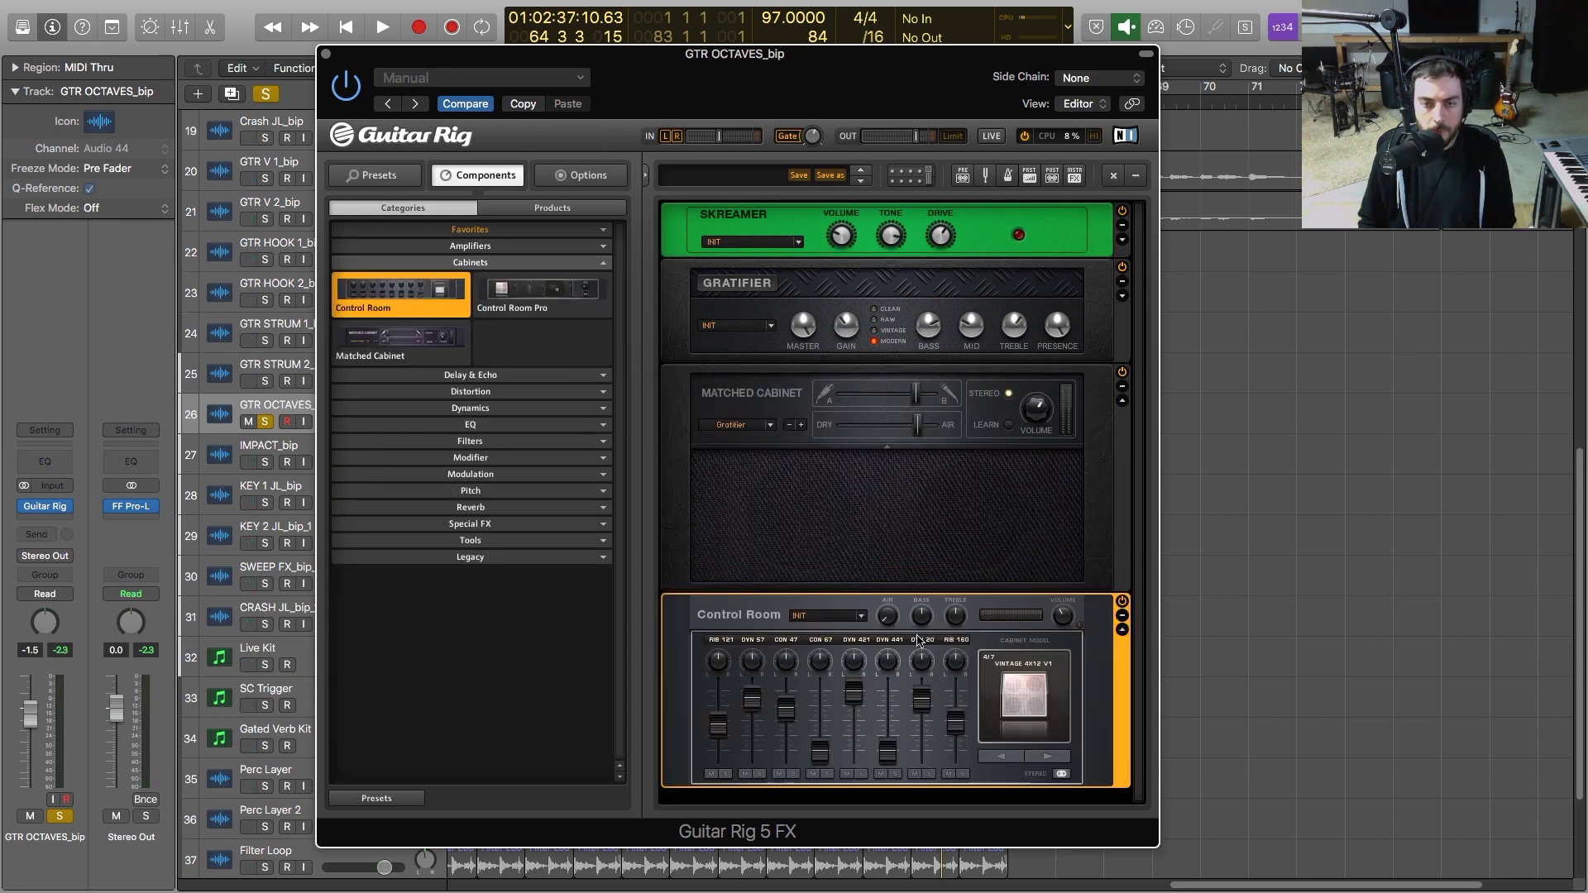
{"action": "key", "text": "space"}
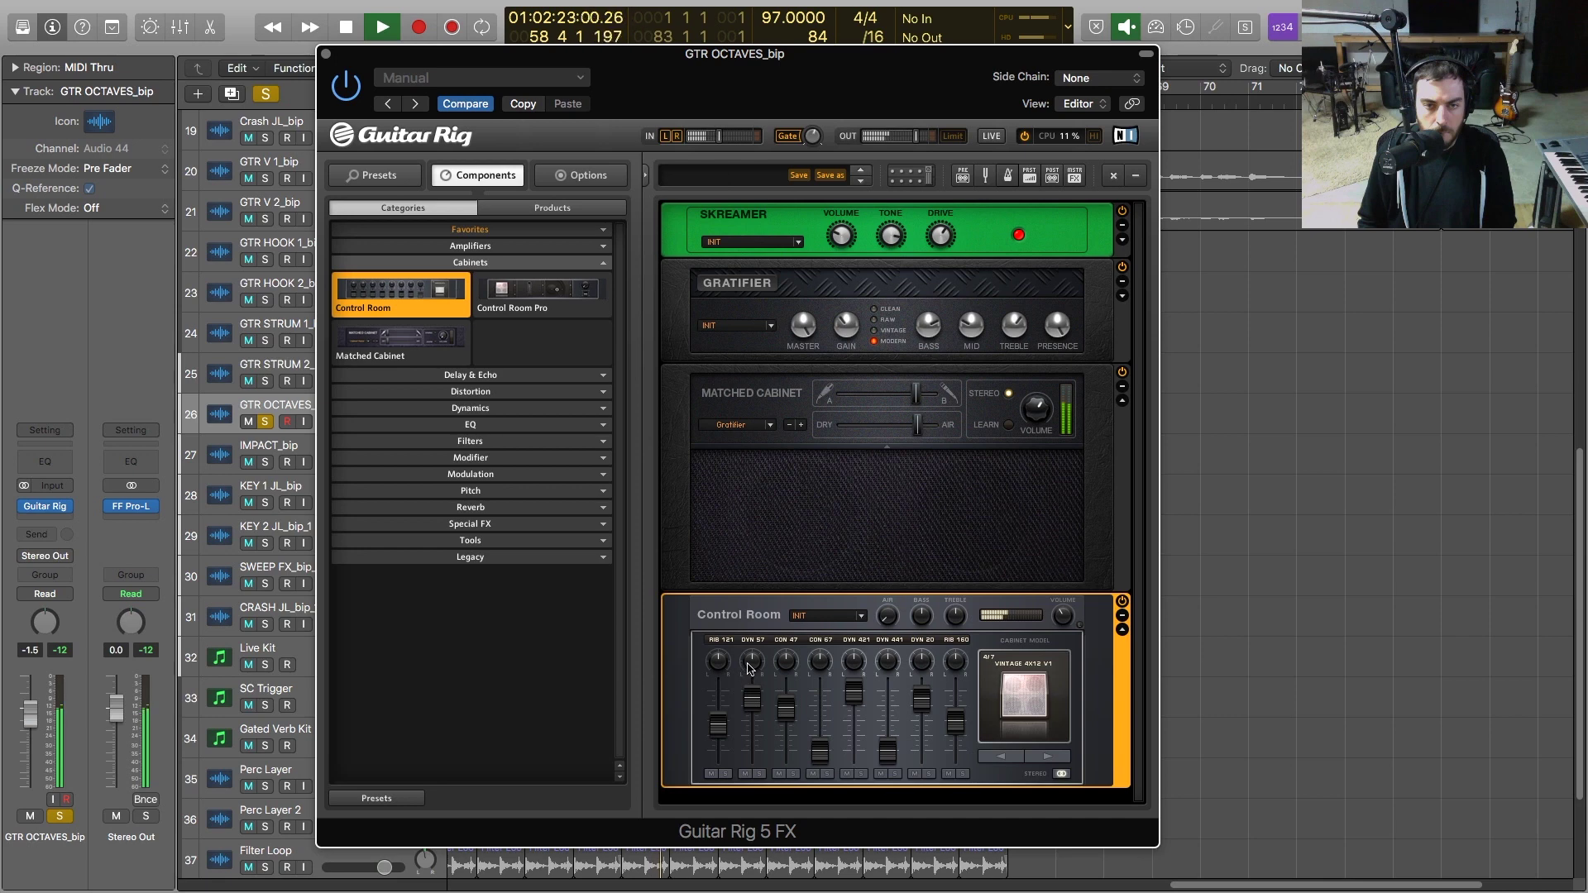
{"action": "mouse_move", "coordinate": [778, 662]}
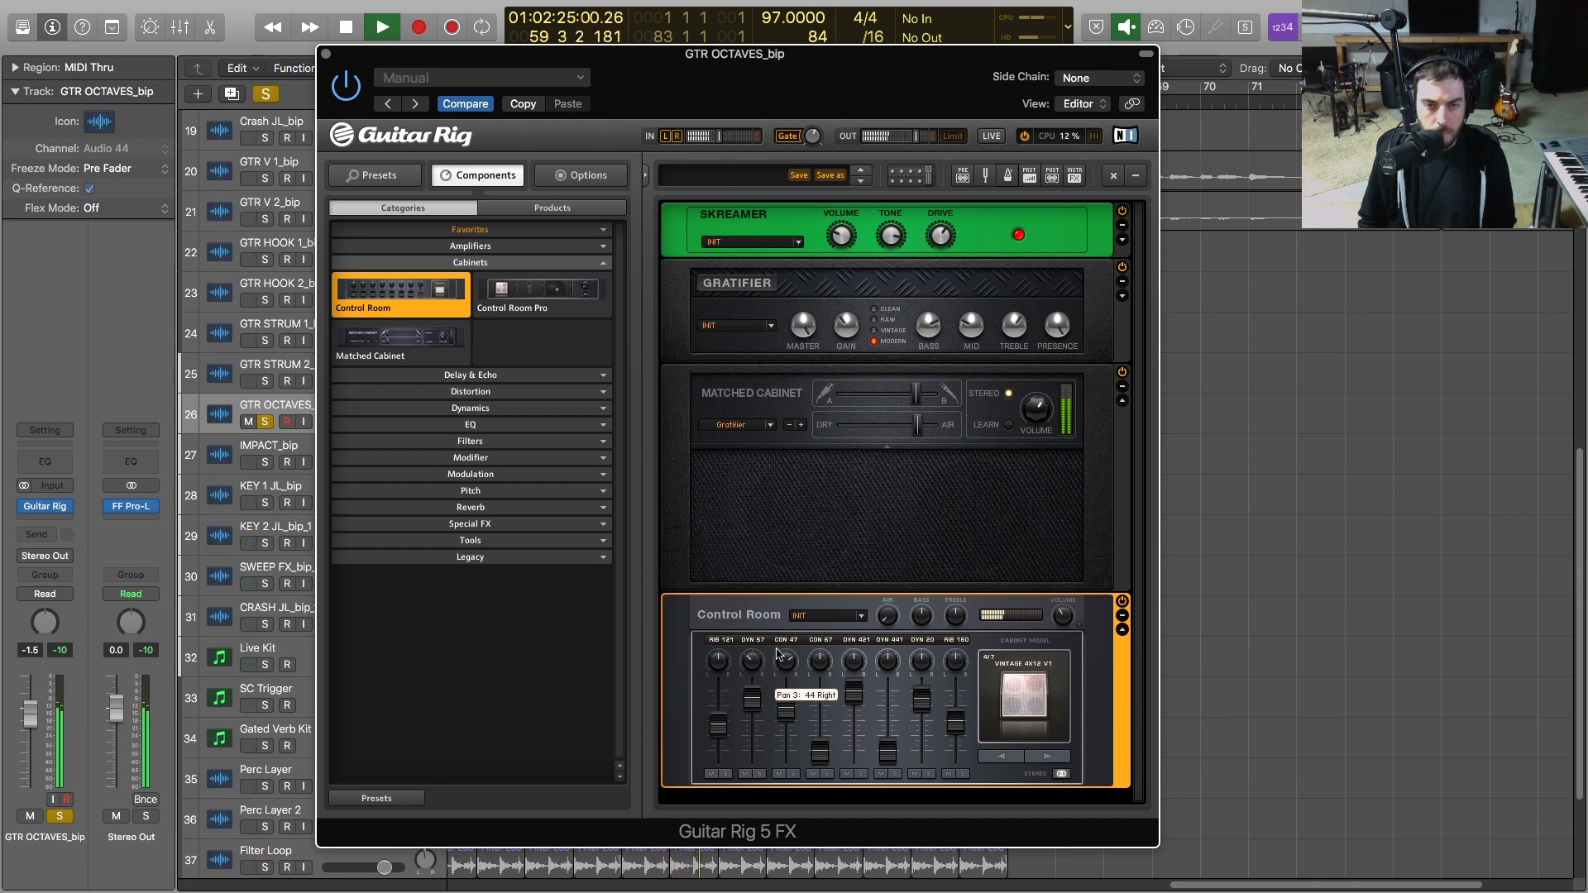
{"action": "left_click_drag", "start_coordinate": [786, 710], "coordinate": [739, 804]}
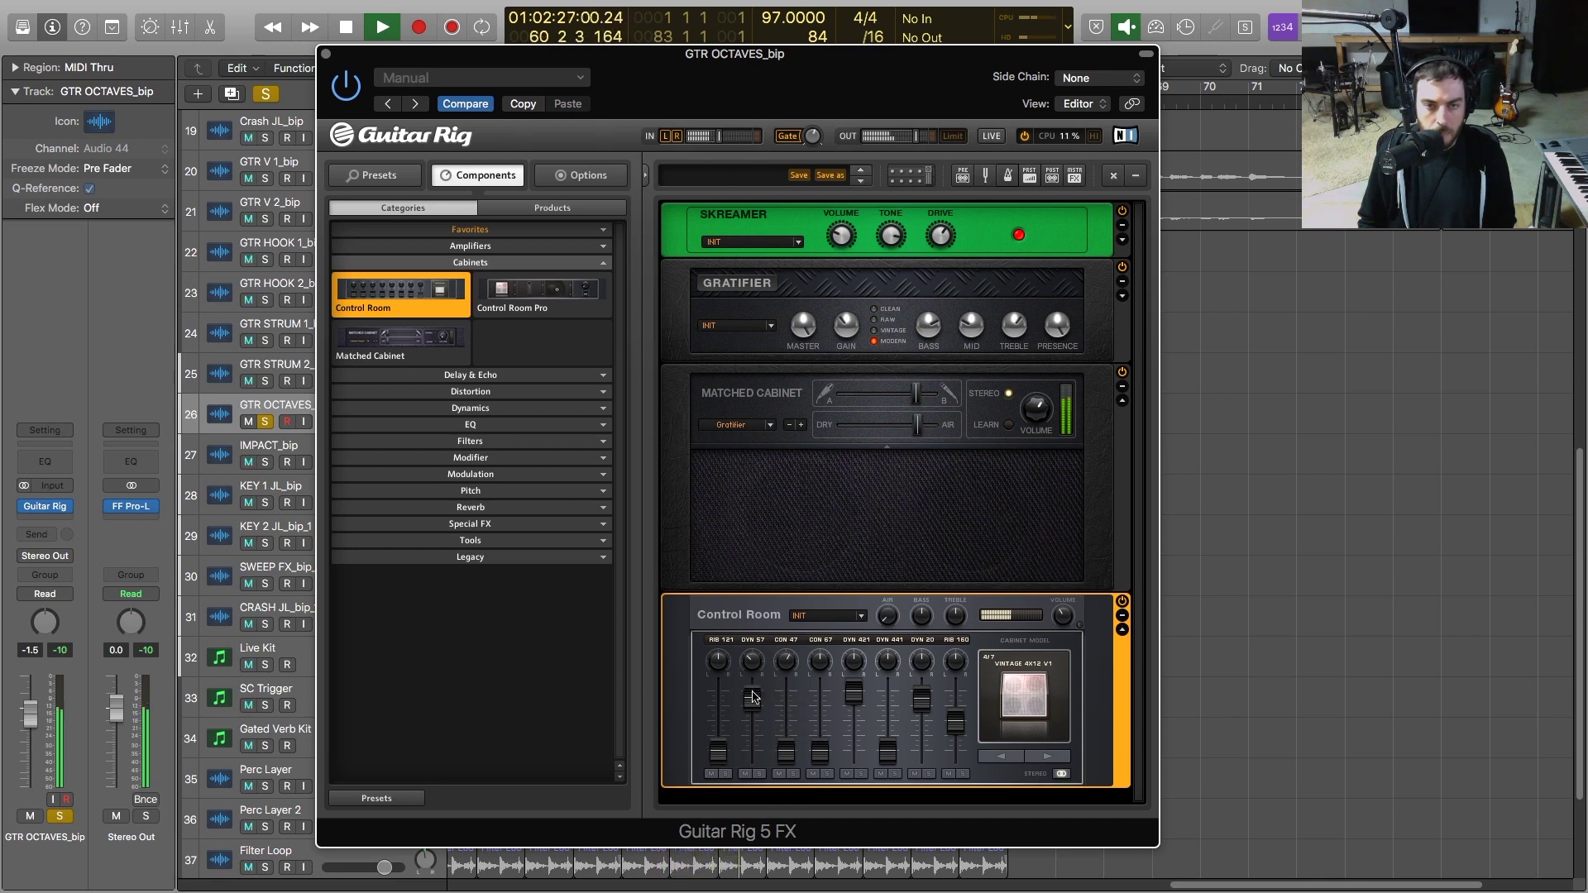
{"action": "left_click_drag", "start_coordinate": [752, 699], "coordinate": [752, 705]}
{"action": "mouse_move", "coordinate": [760, 655]}
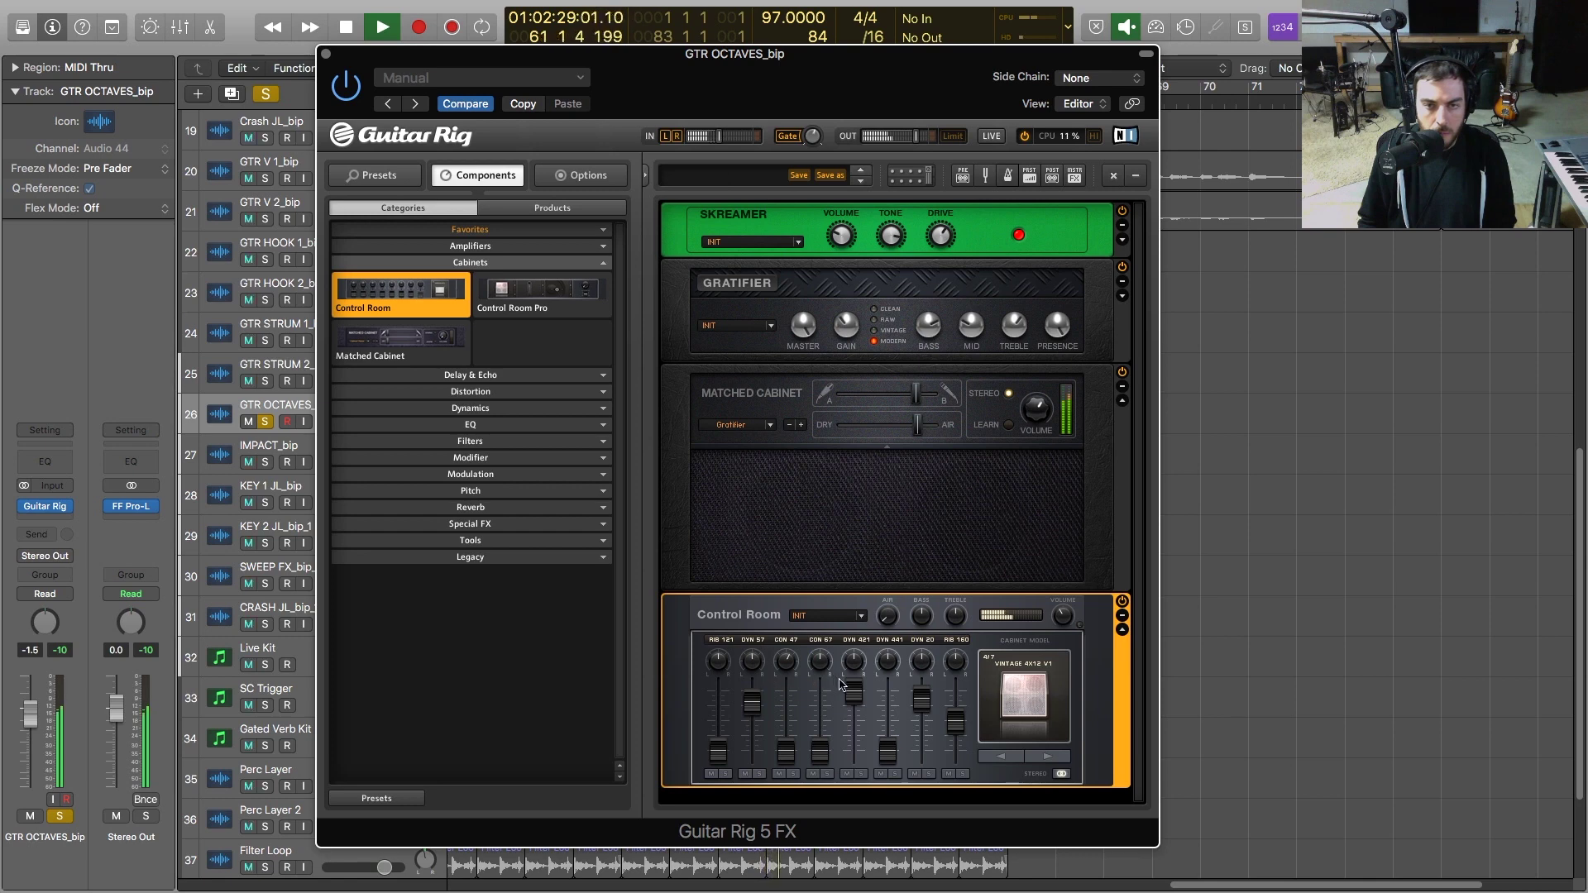
{"action": "left_click_drag", "start_coordinate": [853, 662], "coordinate": [887, 656]}
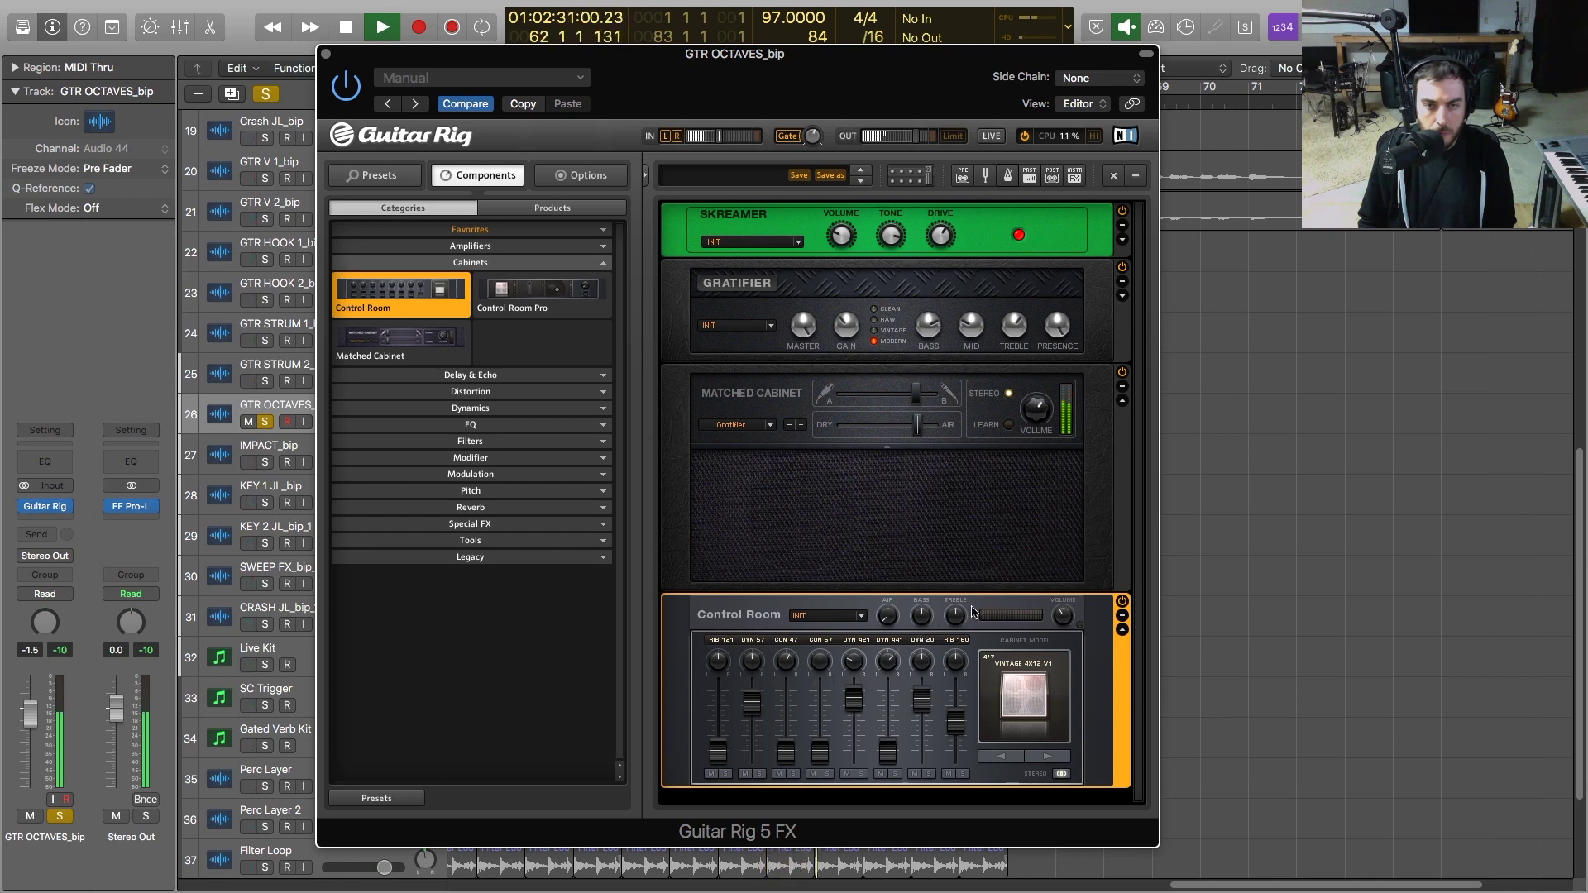
Reduce the treble boost and rebalance DYN 421, DYN 441, DYN 20 and RIB 160 levels and pans
{"action": "mouse_move", "coordinate": [963, 617]}
{"action": "left_click_drag", "start_coordinate": [969, 573], "coordinate": [894, 571]}
{"action": "left_click_drag", "start_coordinate": [860, 698], "coordinate": [924, 781]}
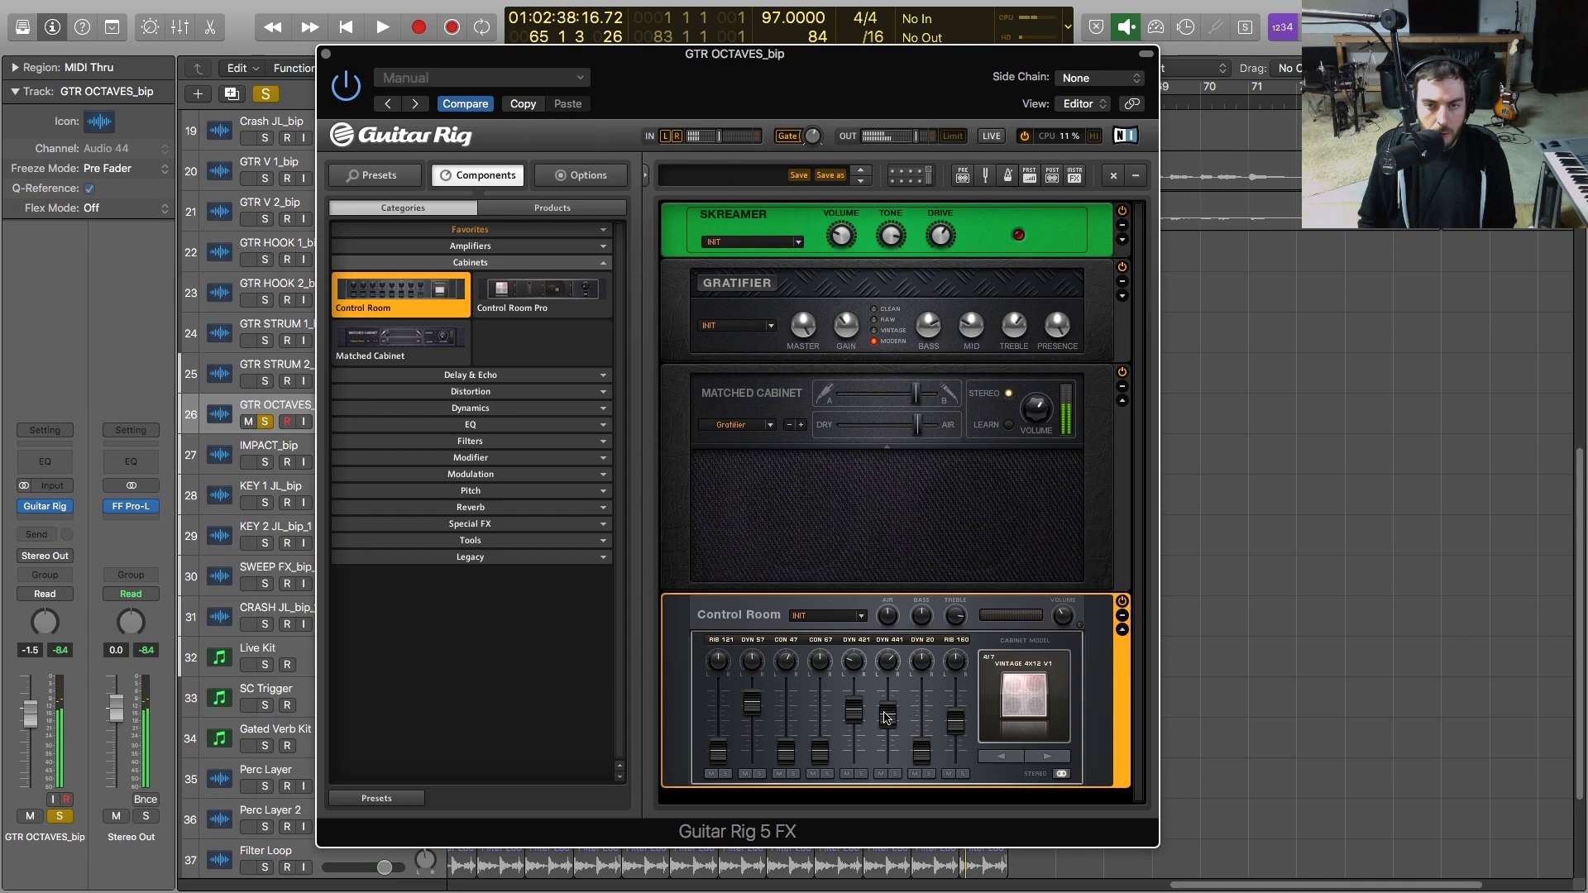
{"action": "left_click_drag", "start_coordinate": [888, 715], "coordinate": [854, 752]}
{"action": "left_click_drag", "start_coordinate": [862, 674], "coordinate": [860, 667]}
{"action": "mouse_move", "coordinate": [893, 672]}
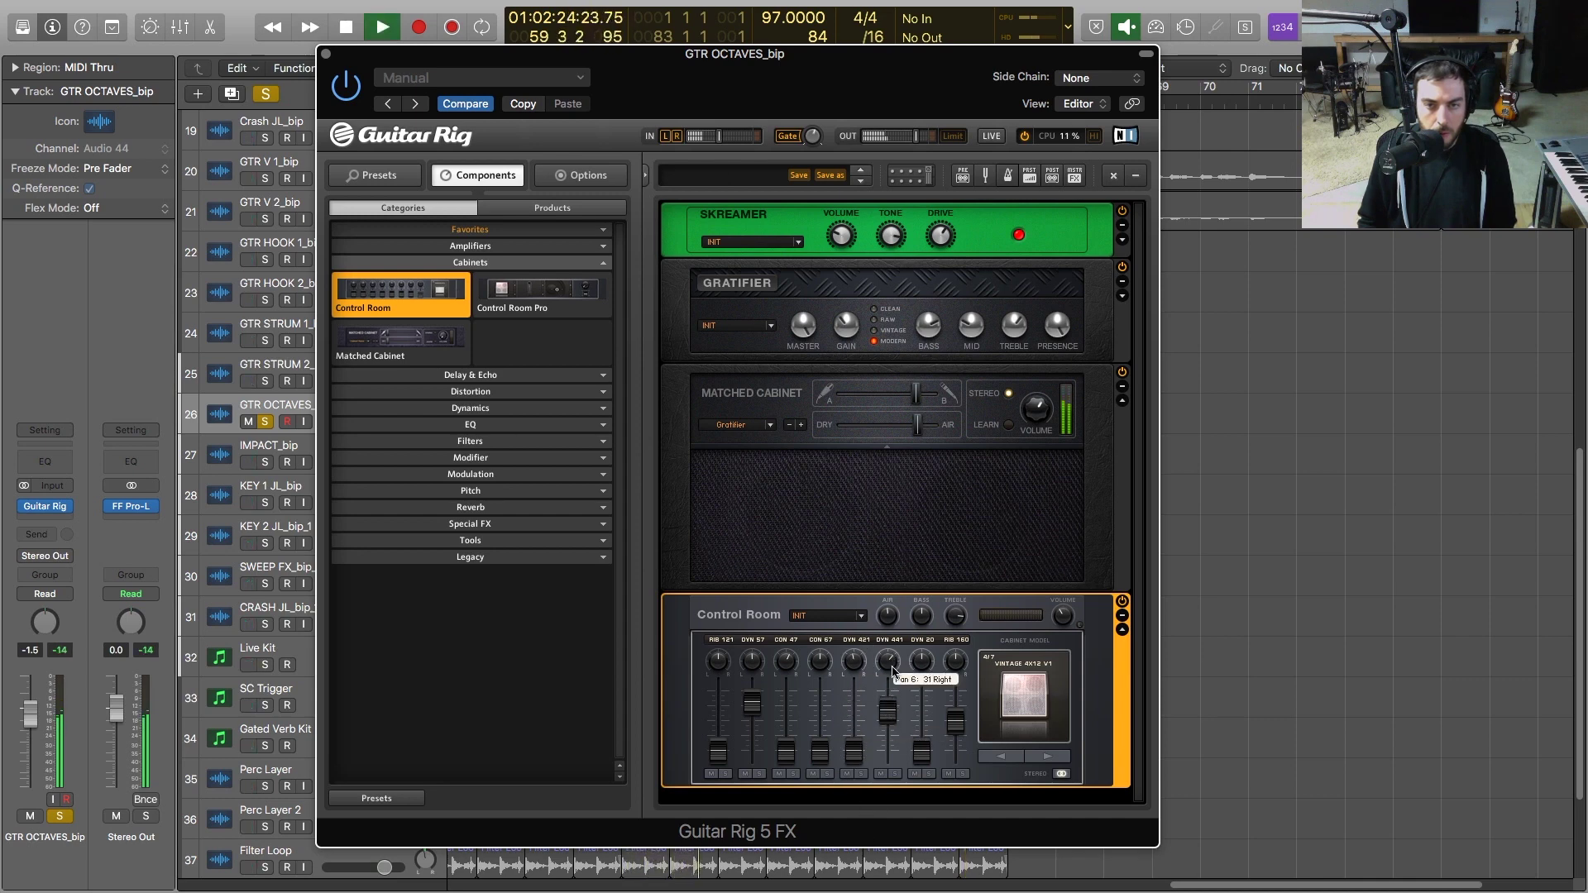
{"action": "left_click_drag", "start_coordinate": [921, 749], "coordinate": [951, 786]}
{"action": "left_click_drag", "start_coordinate": [852, 754], "coordinate": [718, 753]}
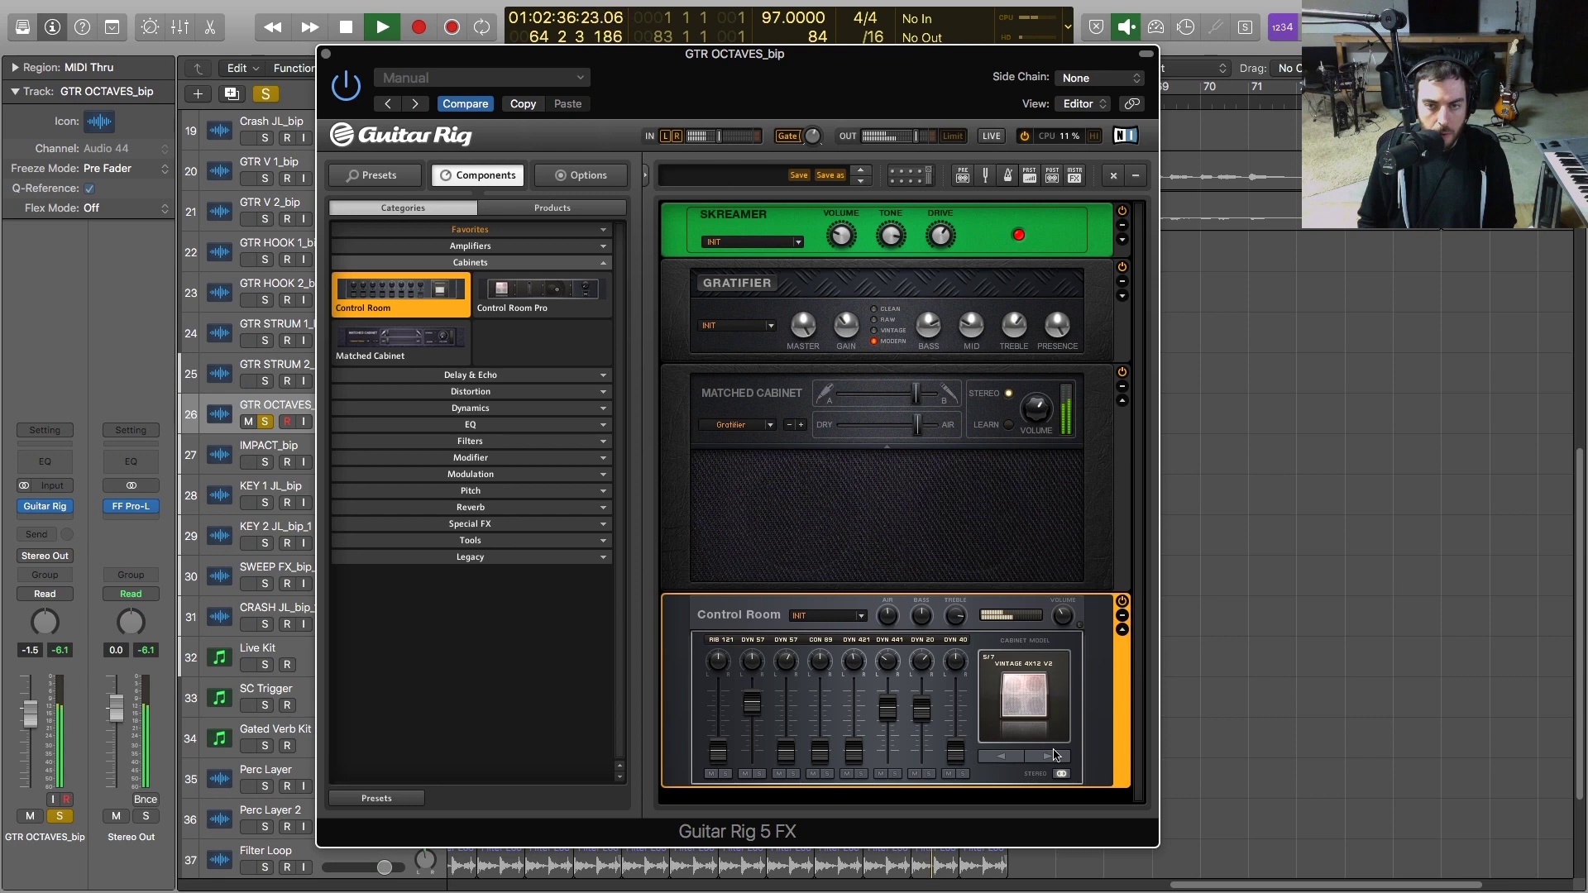
Switch the cabinet to RAMMFIRE 4X12, pull Matched Cabinet air to about 5.49, and close Guitar Rig
{"action": "double_click", "coordinate": [1055, 757]}
{"action": "left_click", "coordinate": [1055, 757]}
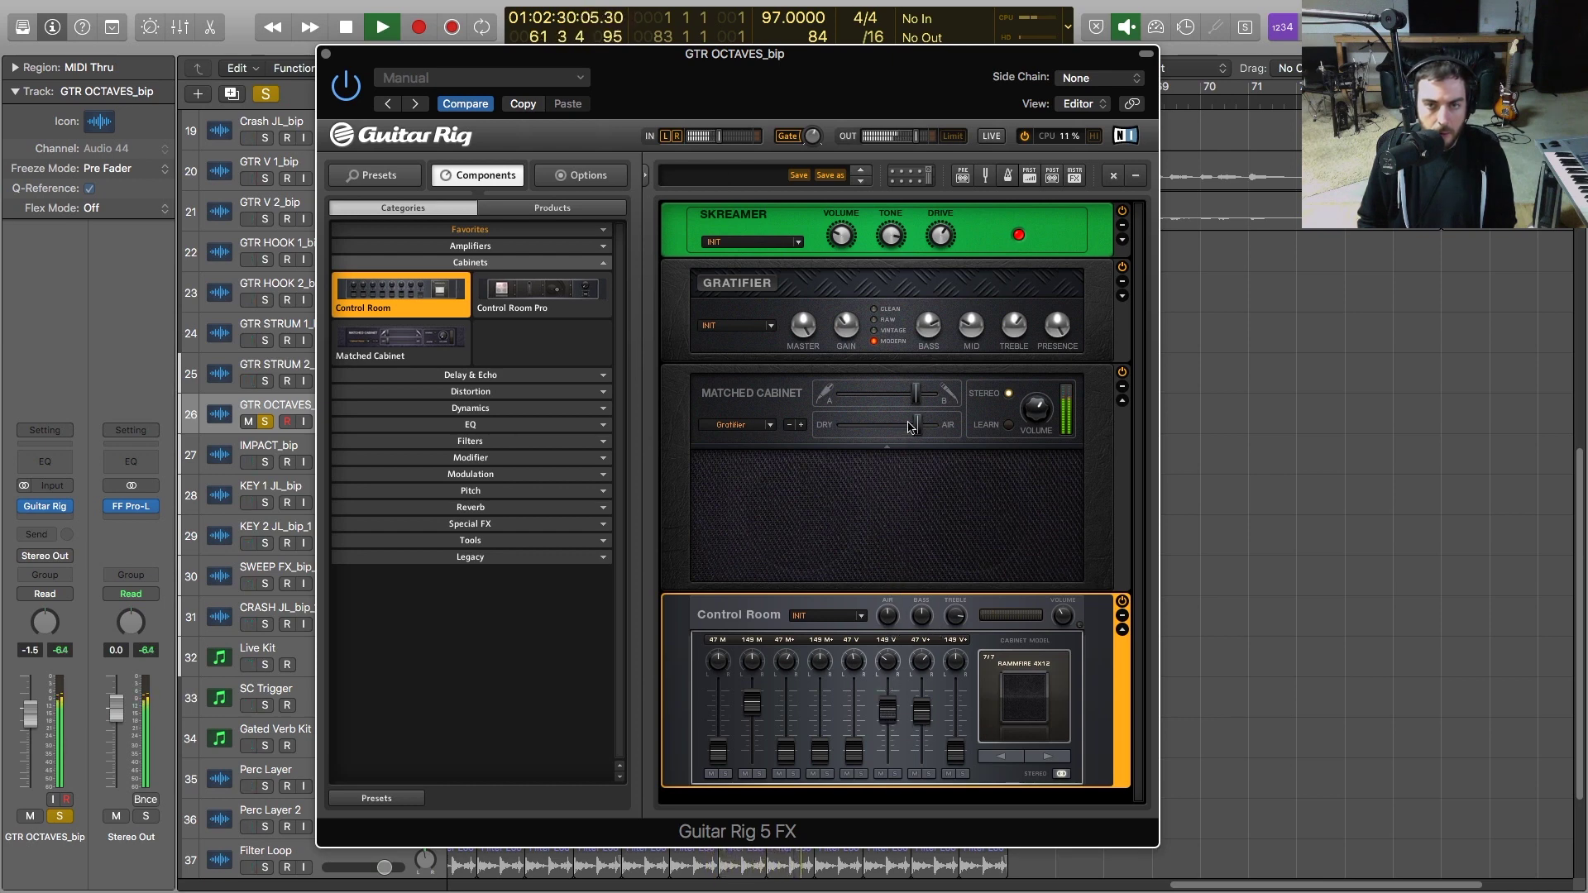
{"action": "left_click_drag", "start_coordinate": [914, 426], "coordinate": [868, 432]}
{"action": "key", "text": "space"}
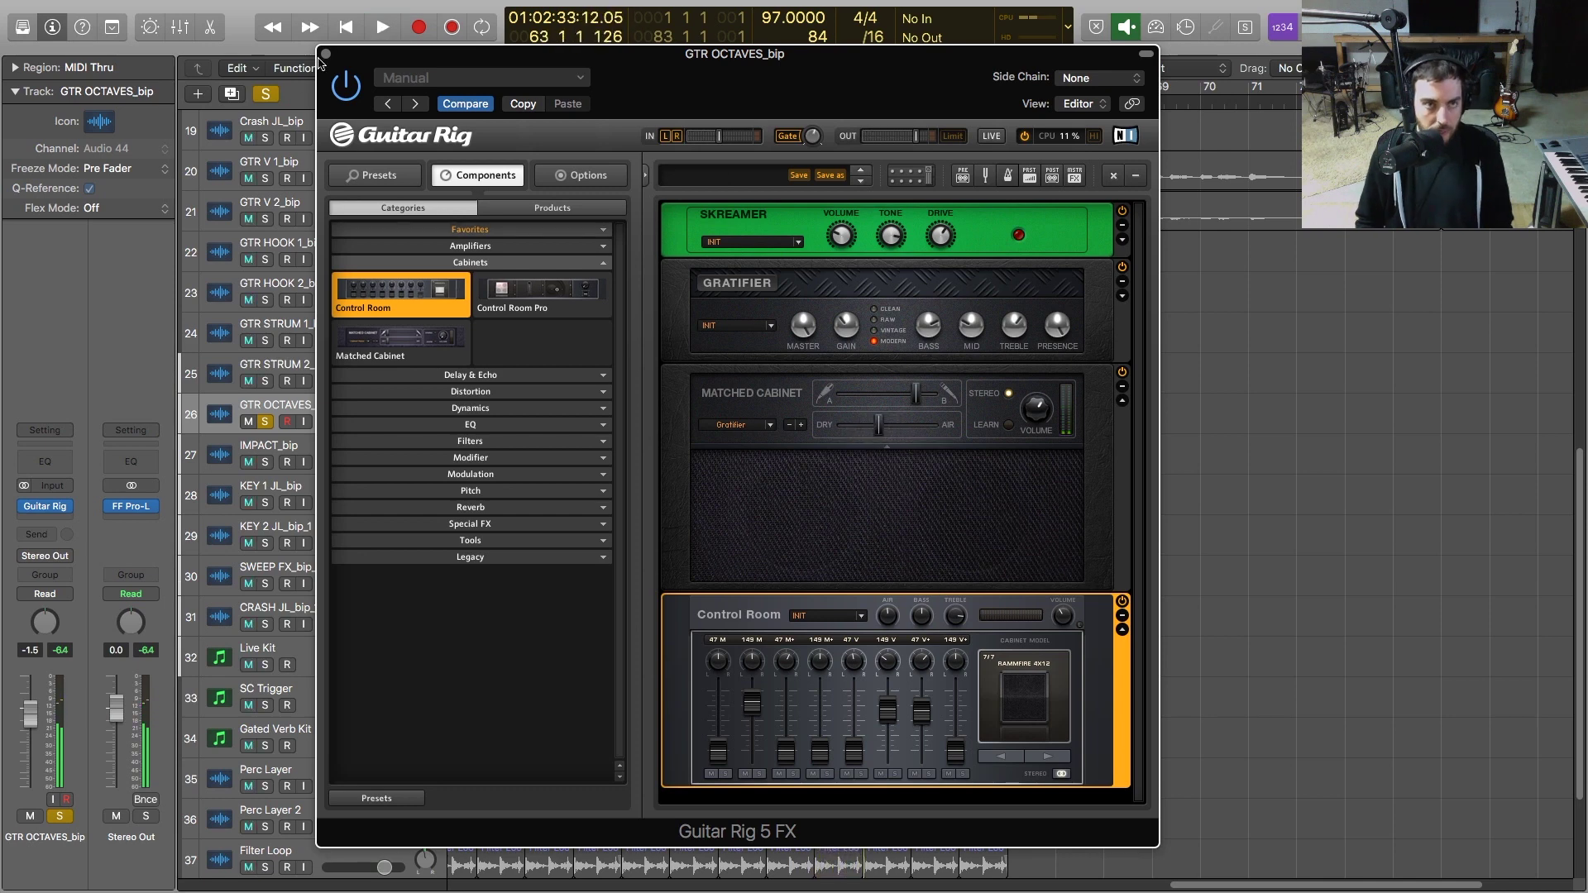
{"action": "left_click", "coordinate": [326, 54]}
{"action": "key", "text": "space"}
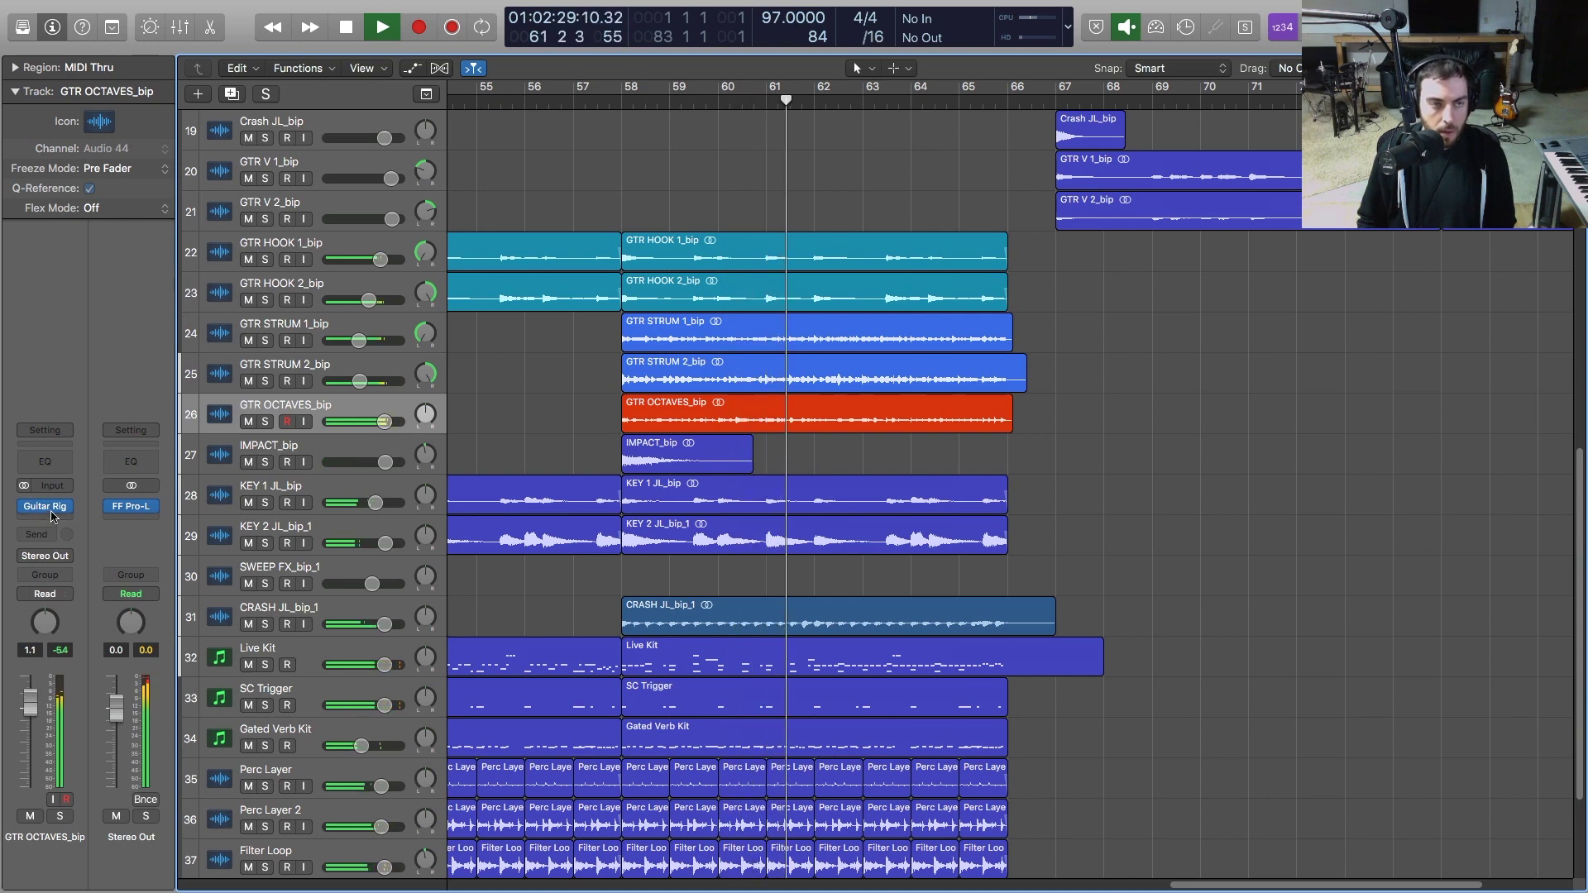
{"action": "mouse_move", "coordinate": [58, 513]}
{"action": "key", "text": "space"}
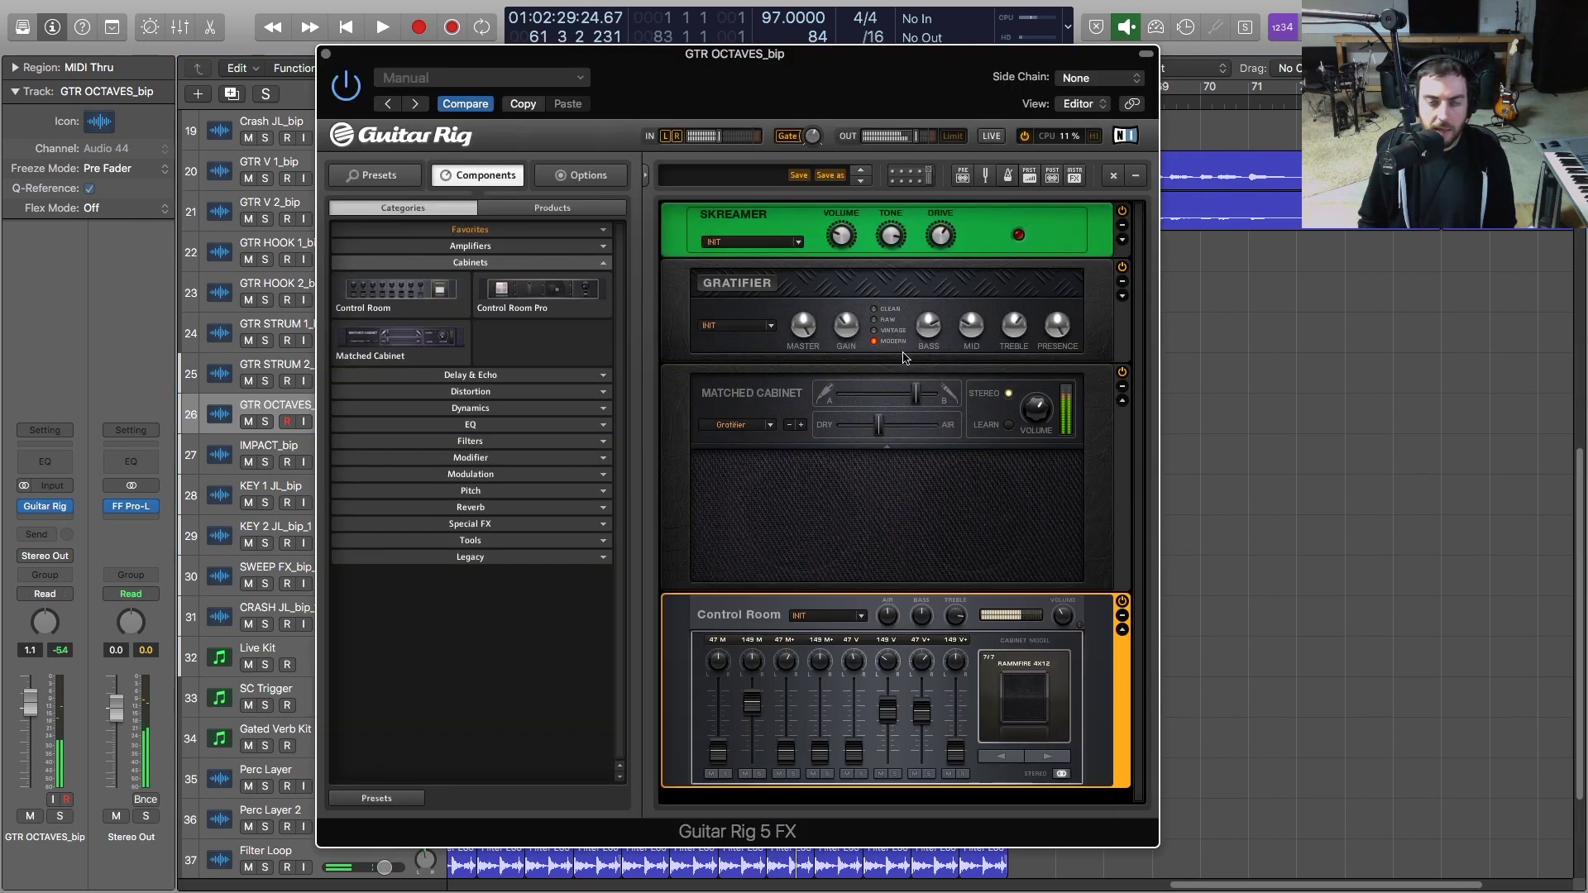
Add Spring Reverb from the Reverb components and delete the PsycheDelay module
{"action": "left_click", "coordinate": [474, 409]}
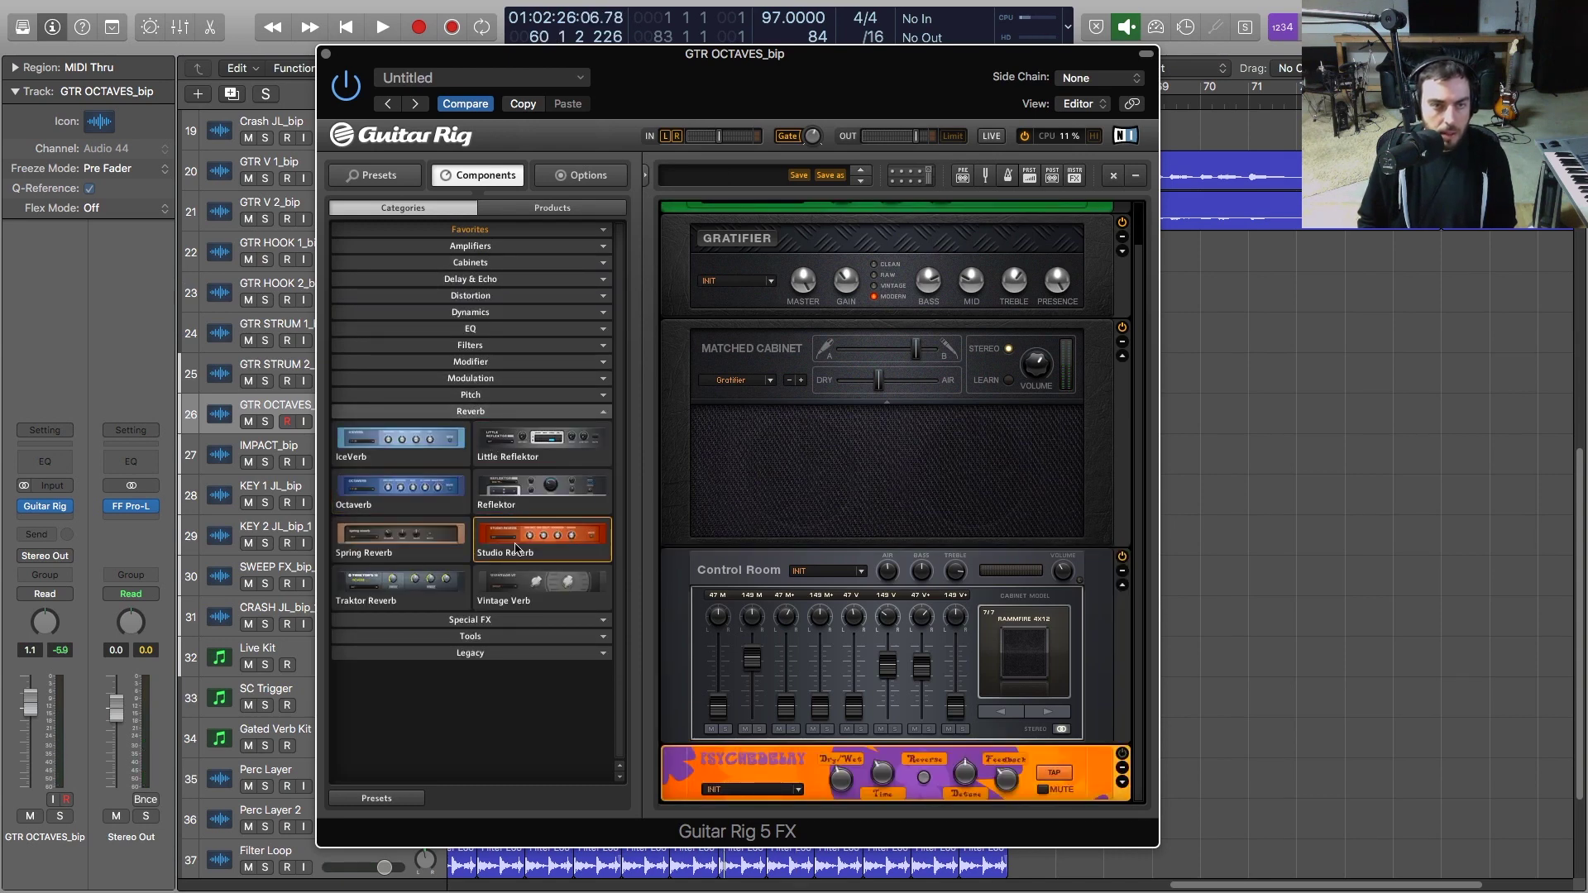
{"action": "mouse_move", "coordinate": [389, 542]}
{"action": "left_mouse_down"}
{"action": "mouse_move", "coordinate": [675, 744]}
{"action": "mouse_move", "coordinate": [747, 743]}
{"action": "left_mouse_up"}
{"action": "scroll", "coordinate": [1125, 756], "scroll_direction": "down", "scroll_amount": 2}
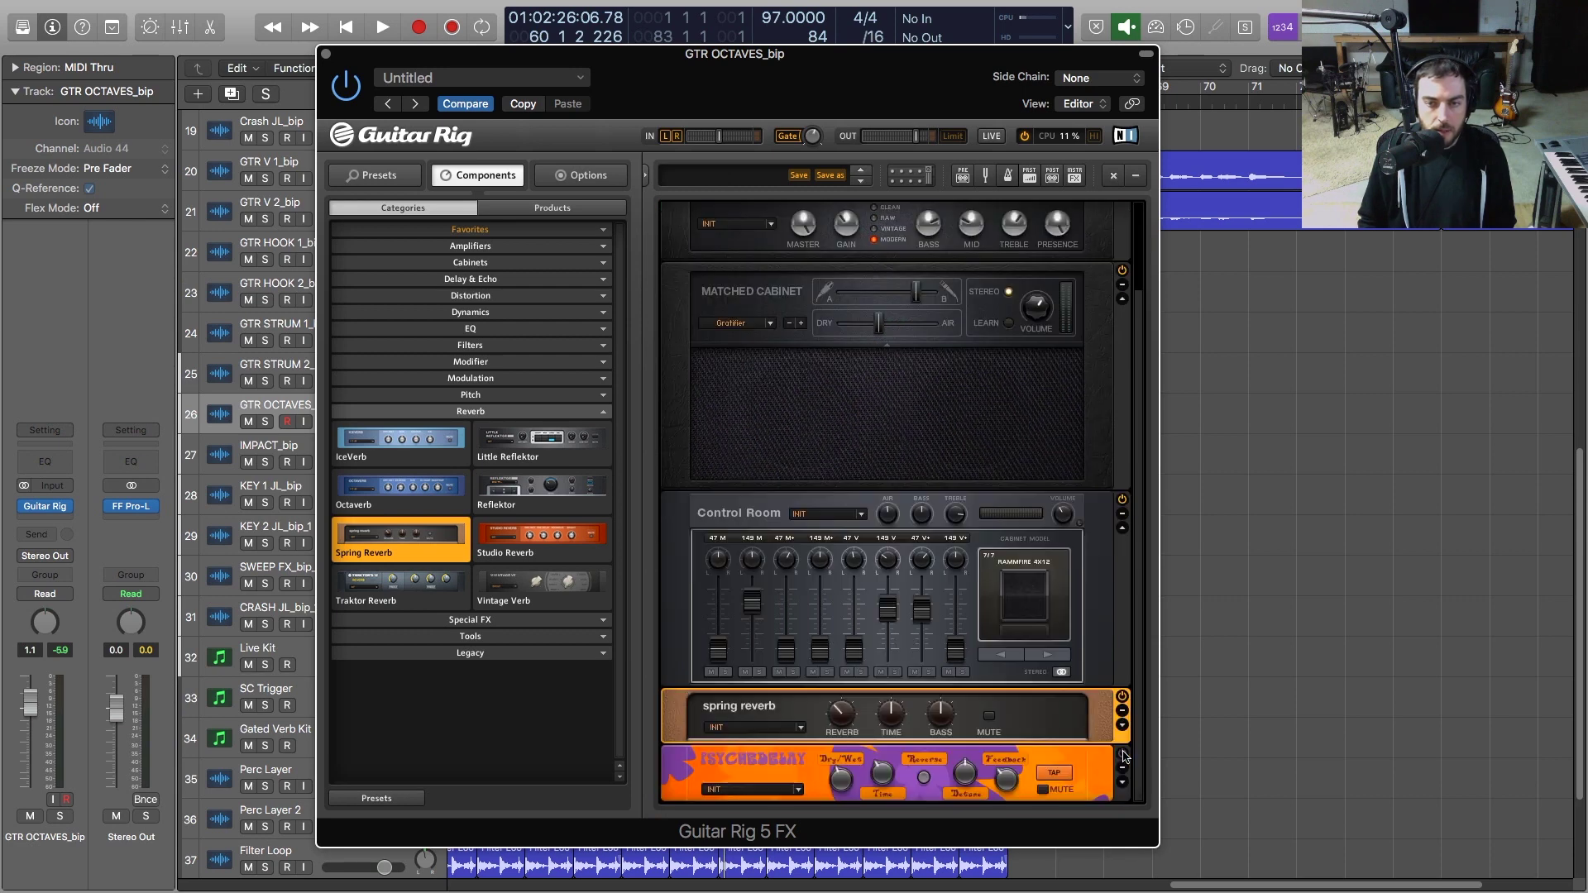
{"action": "left_click", "coordinate": [1081, 778]}
{"action": "key", "text": "Delete"}
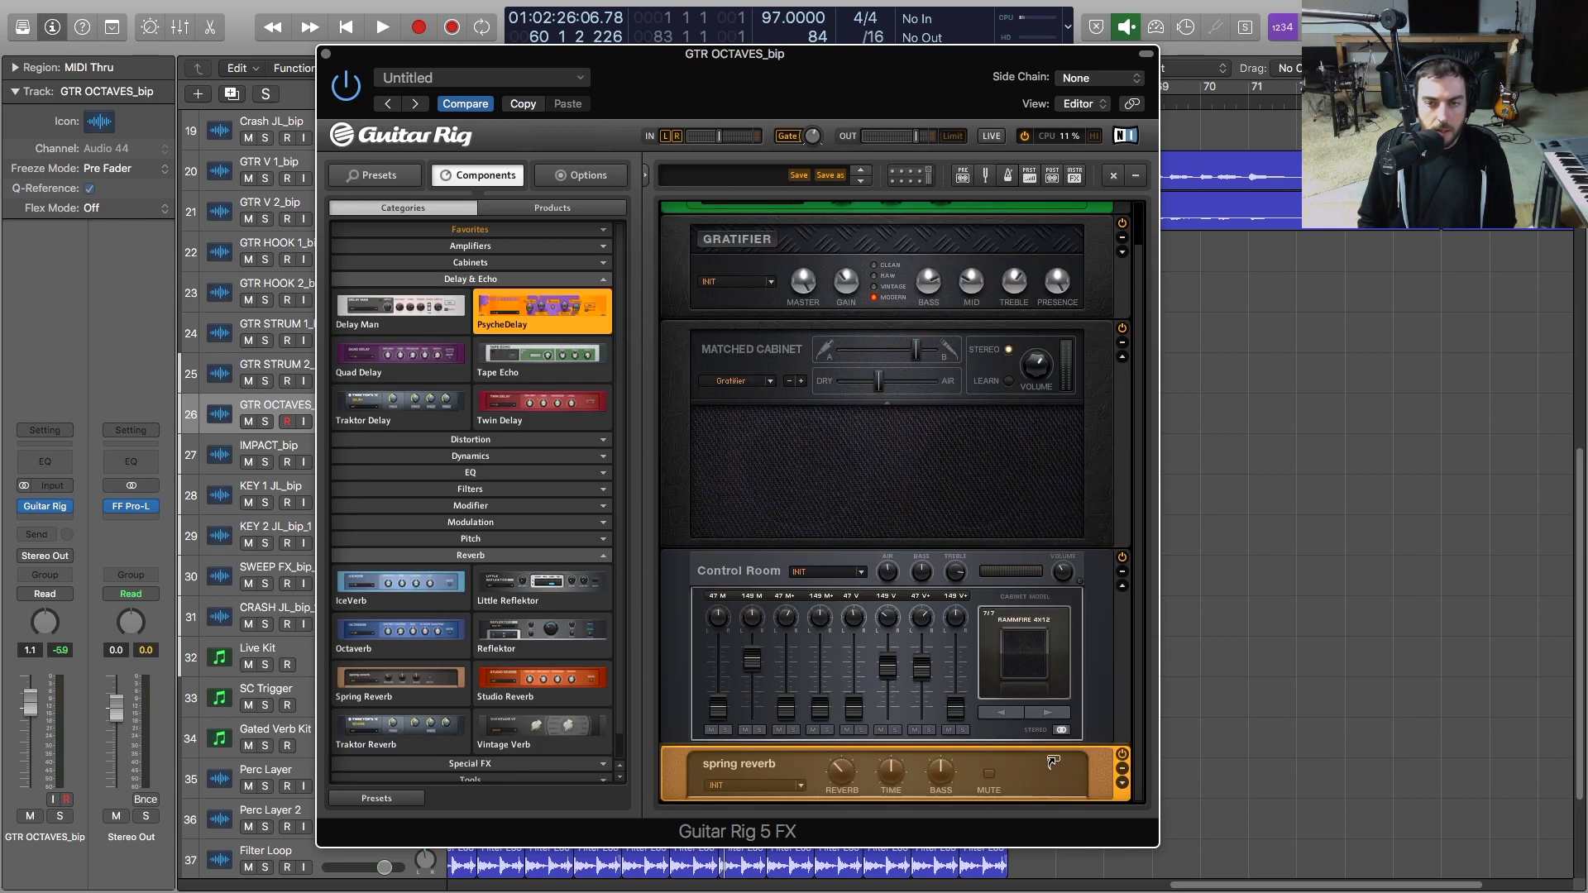
Audition the octave track soloed, then unsoloed with the full mix, and close Guitar Rig
{"action": "key", "text": "space"}
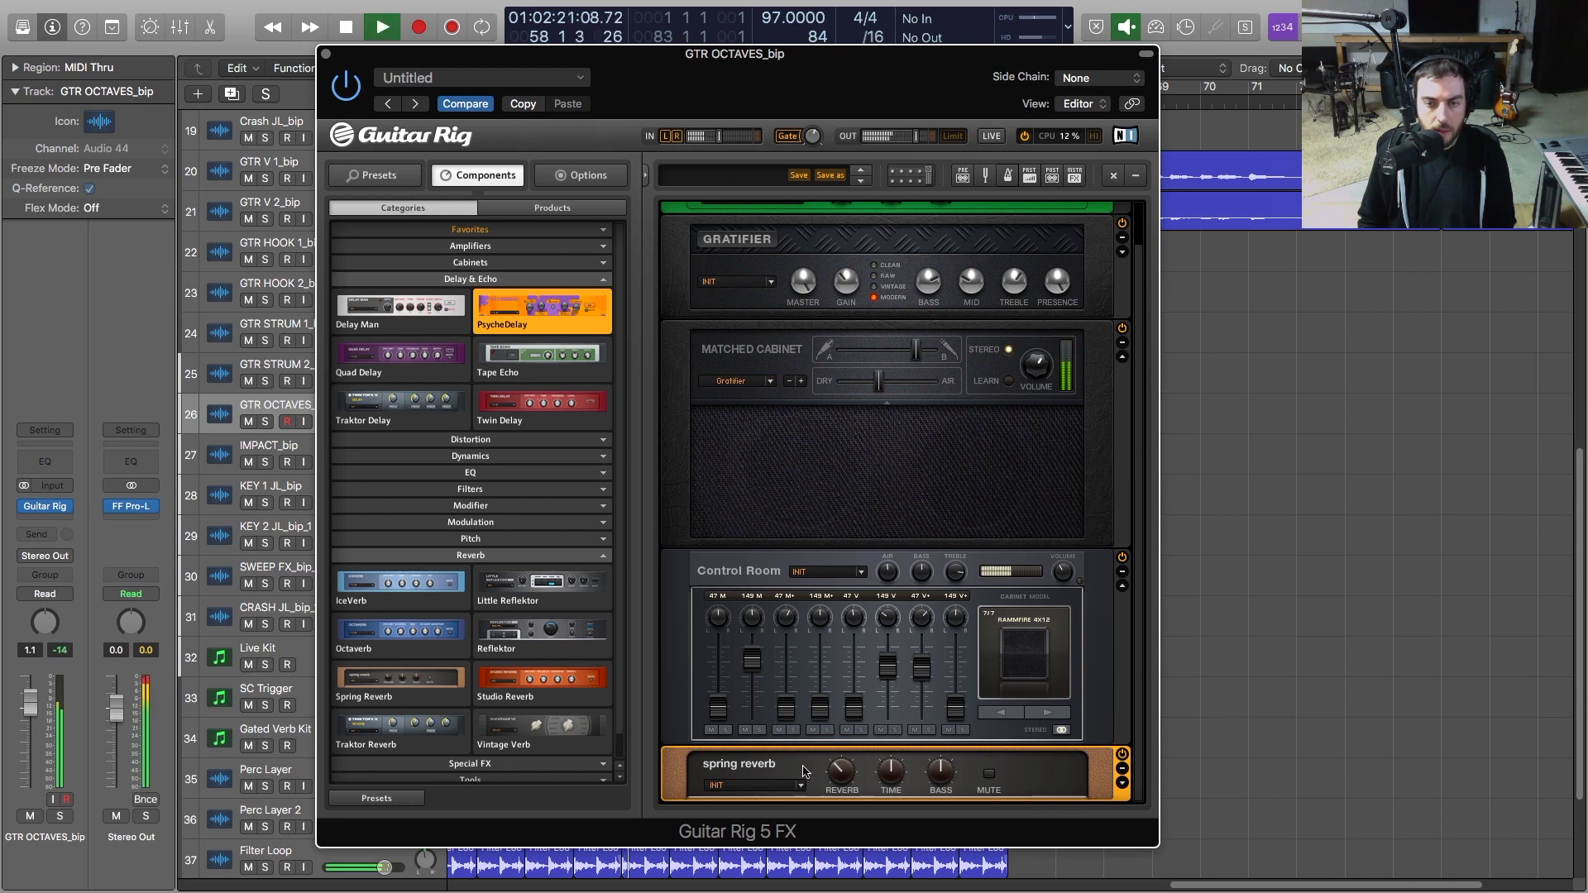
{"action": "key", "text": "s"}
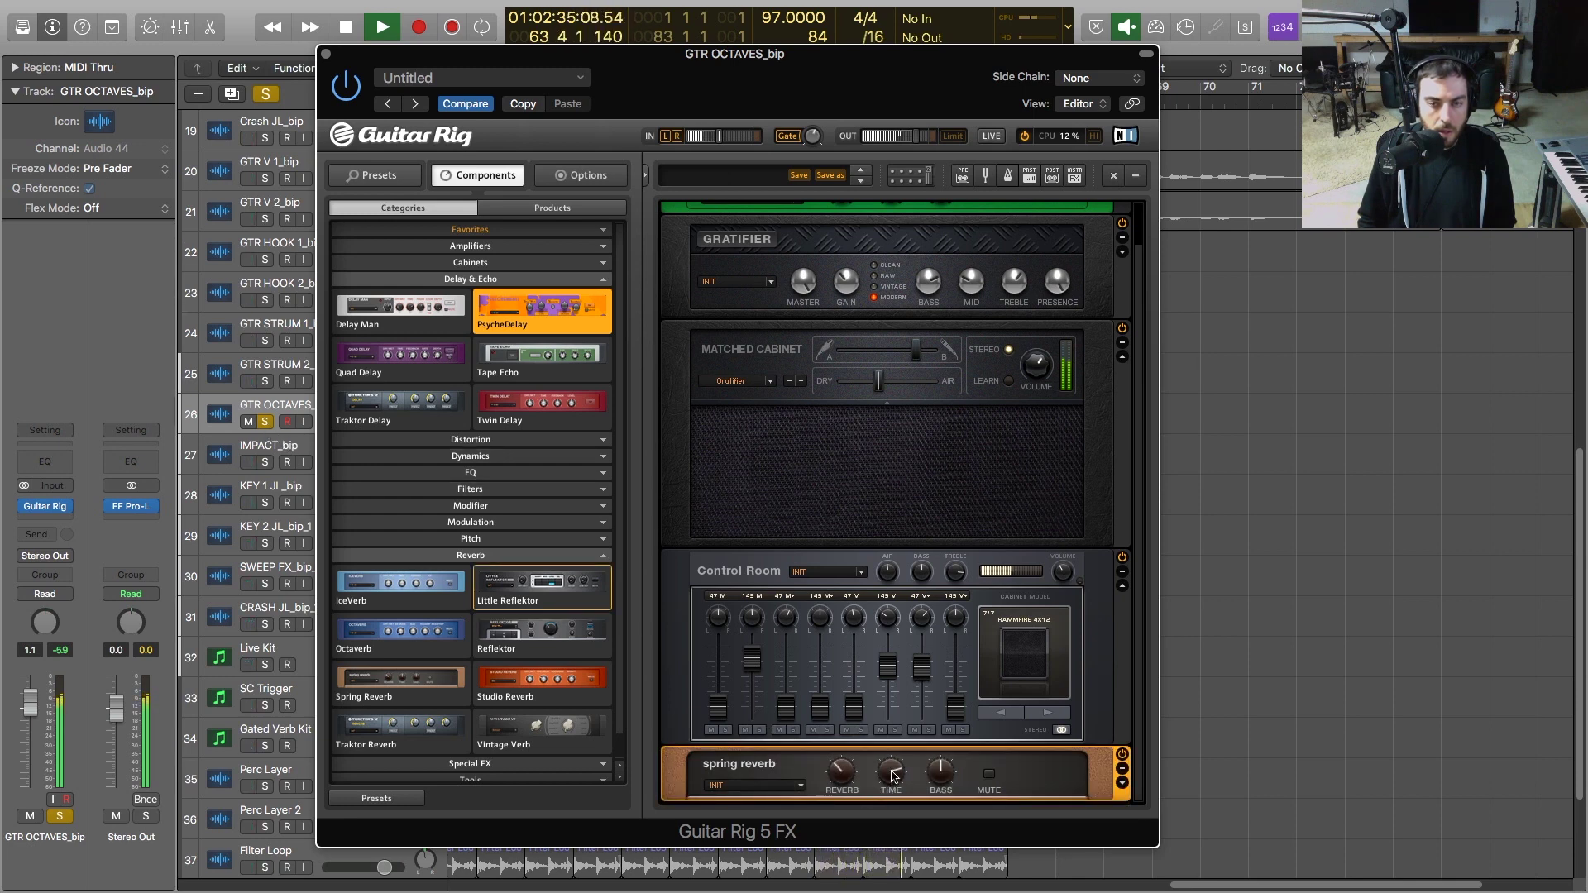
{"action": "key", "text": "space"}
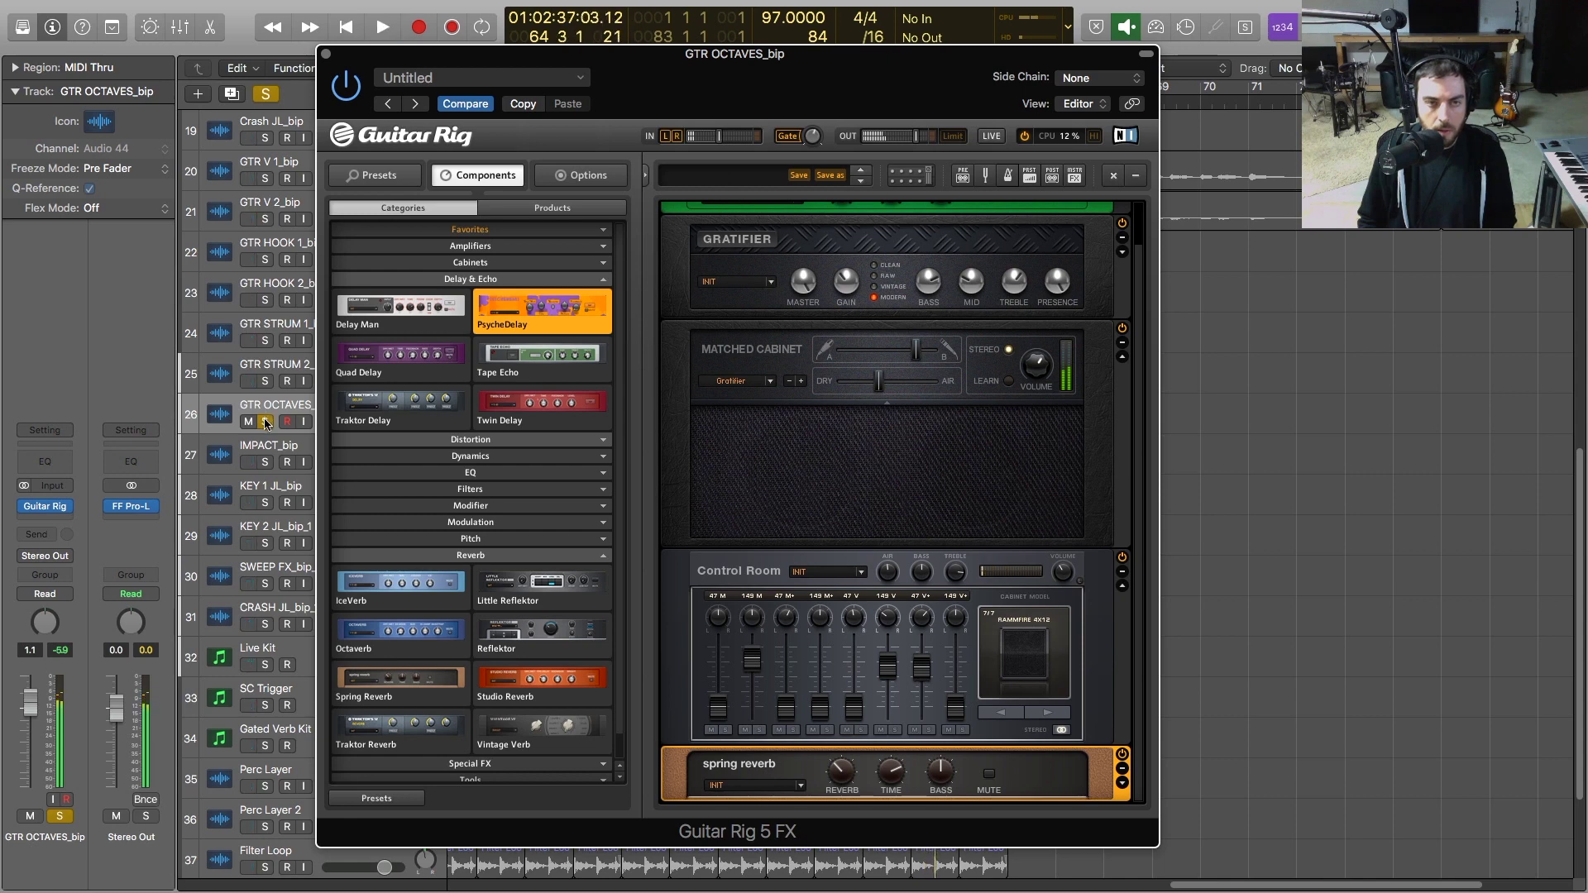
{"action": "left_click", "coordinate": [265, 422]}
{"action": "key", "text": "space"}
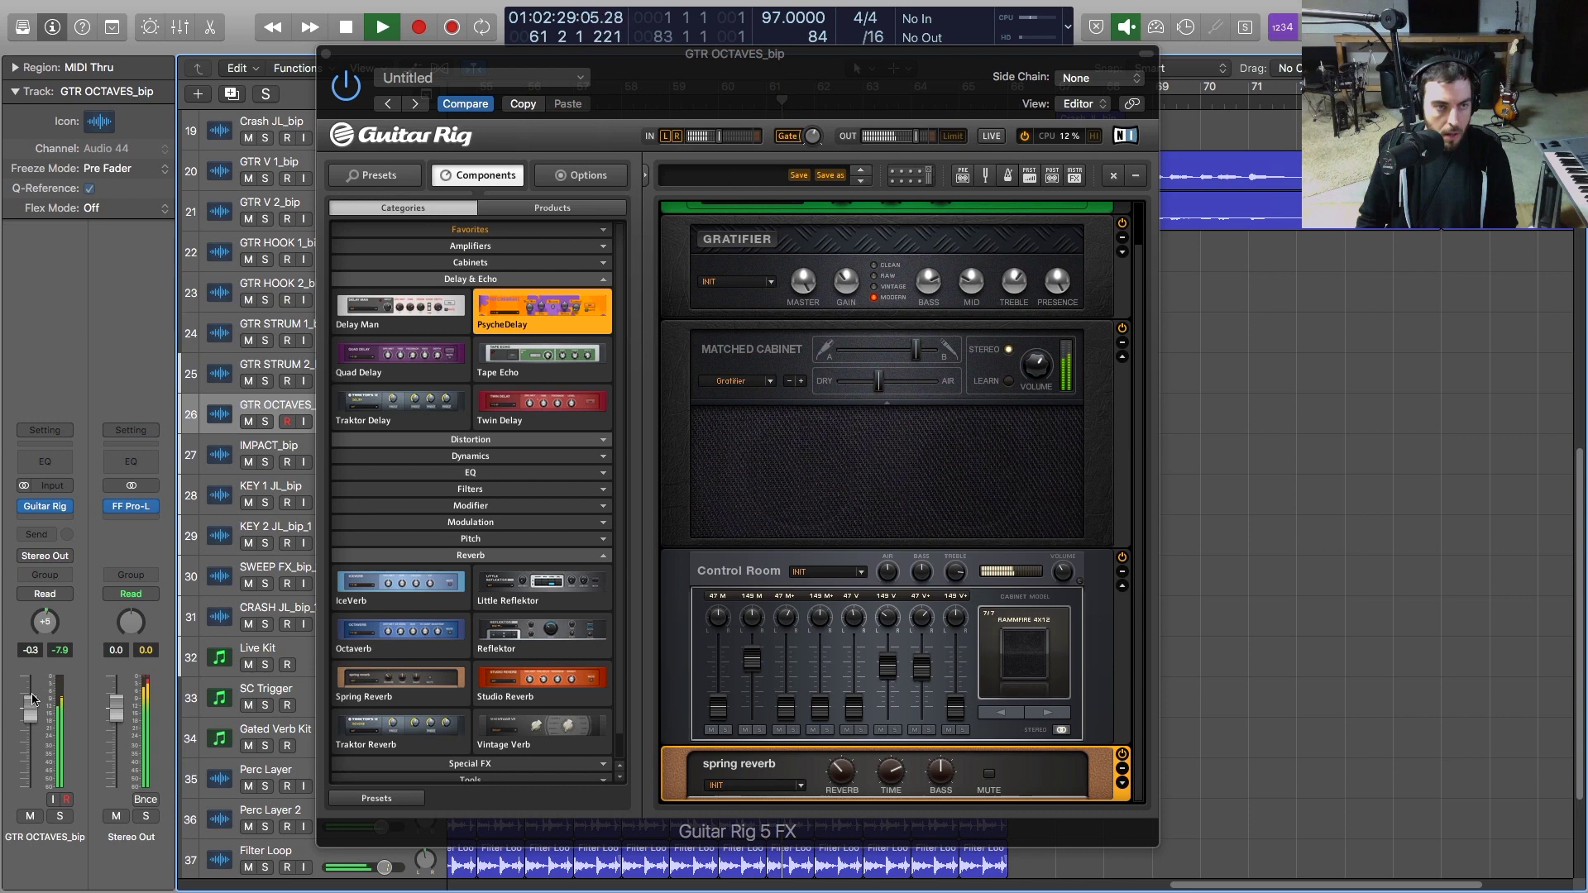
{"action": "left_click", "coordinate": [325, 53]}
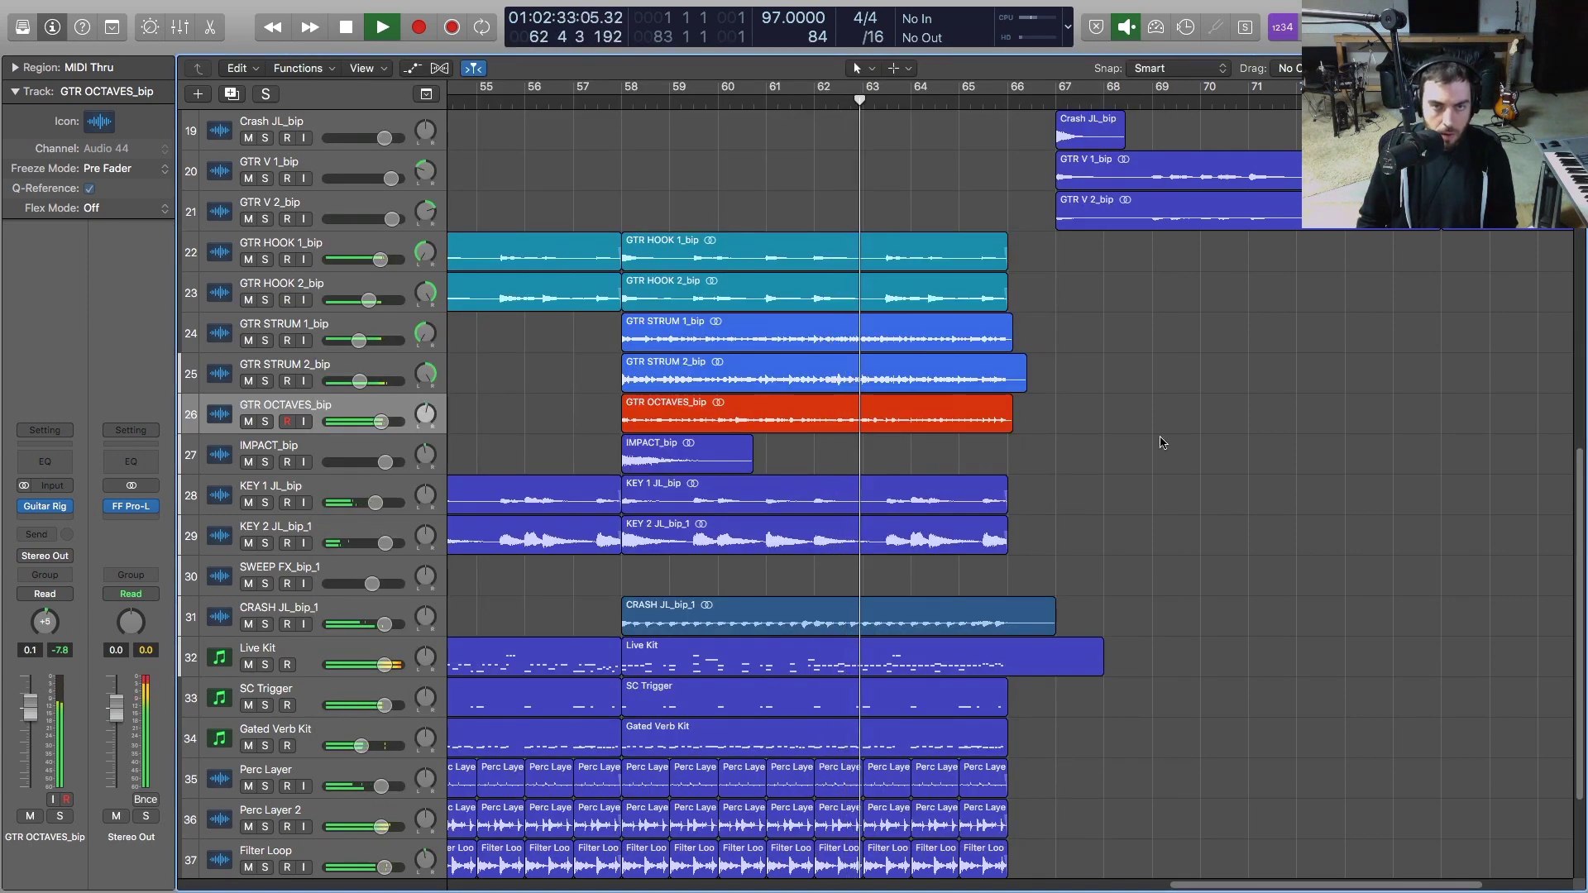
Solo both hook tracks, both strum tracks and the octave track, then play from bar 58
{"action": "key", "text": "space"}
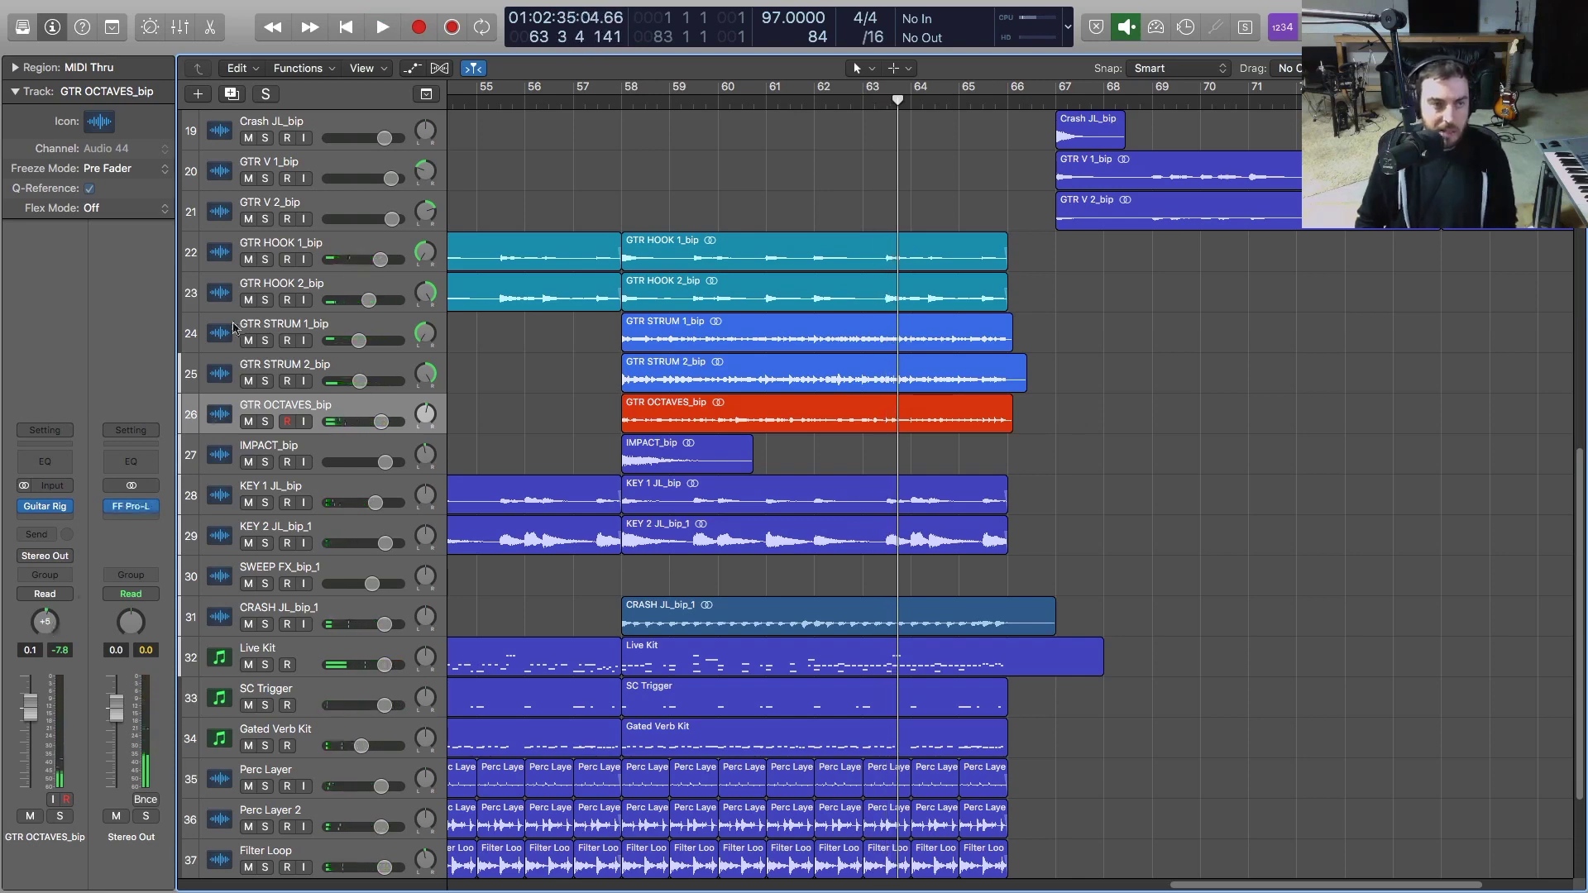
{"action": "left_click", "coordinate": [265, 260]}
{"action": "left_click", "coordinate": [264, 299]}
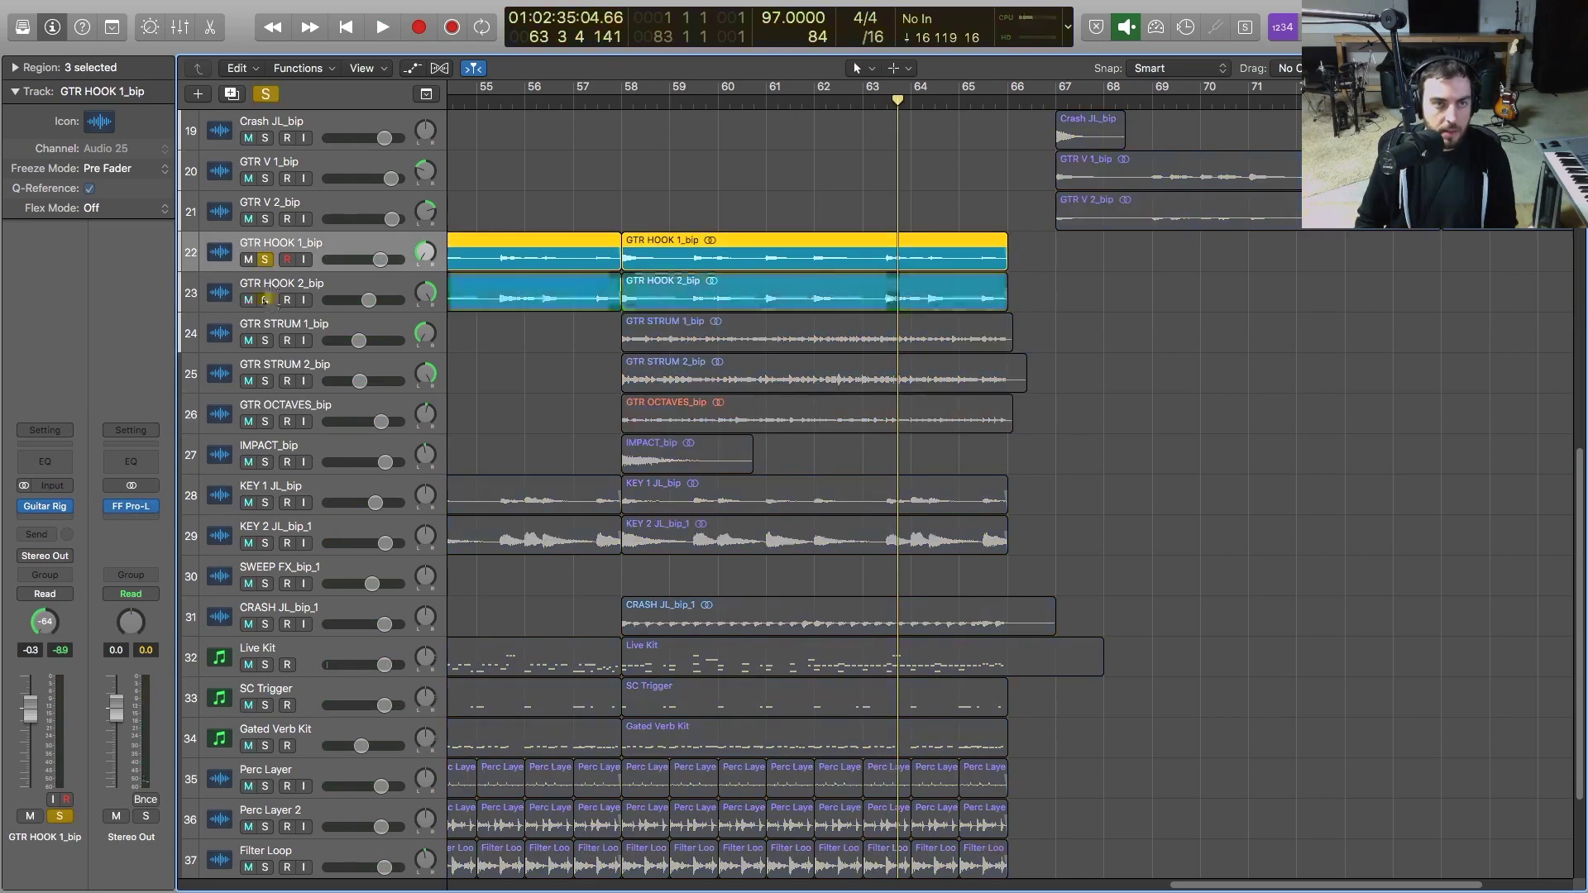
{"action": "left_click_drag", "start_coordinate": [265, 299], "coordinate": [265, 421]}
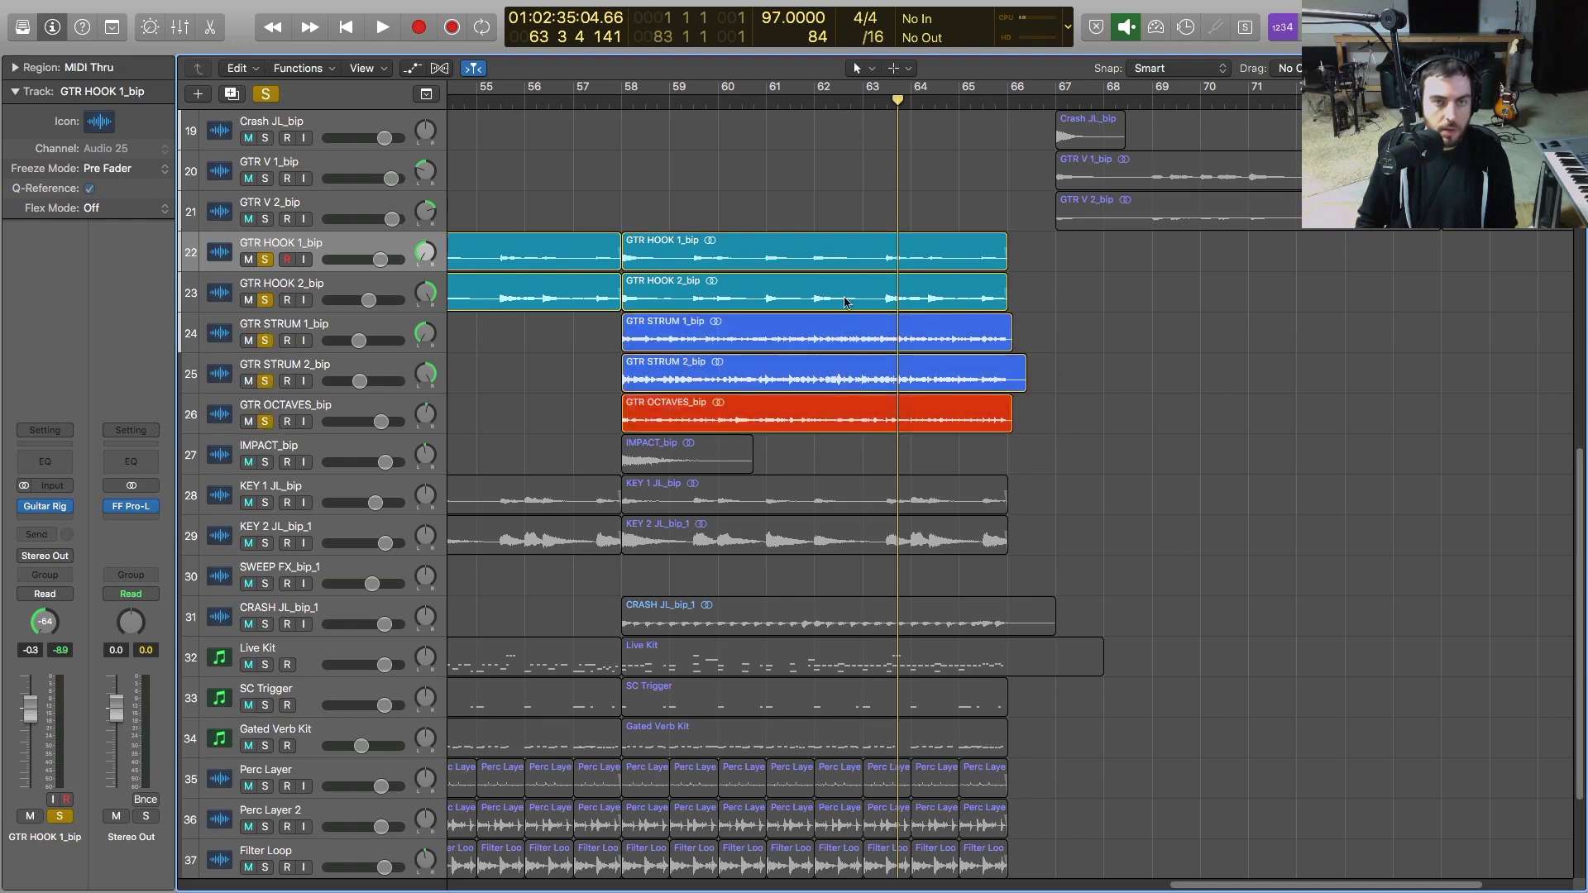
{"action": "left_click", "coordinate": [629, 101]}
{"action": "key", "text": "space"}
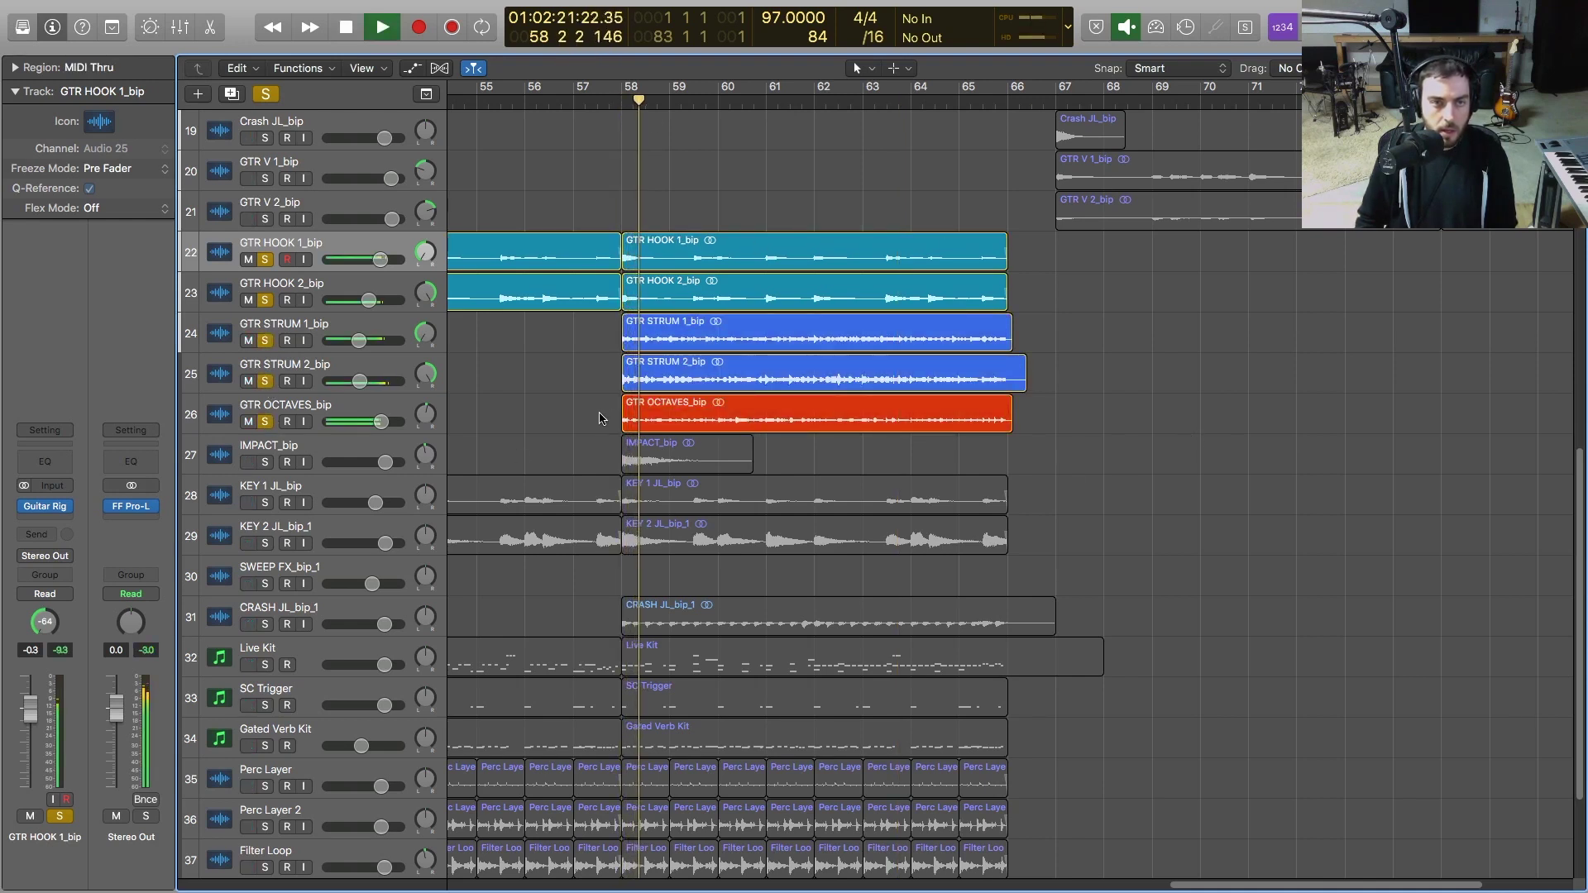
Toggle the octave track out of and back into the solo group, then clear all solos
{"action": "left_click", "coordinate": [284, 408]}
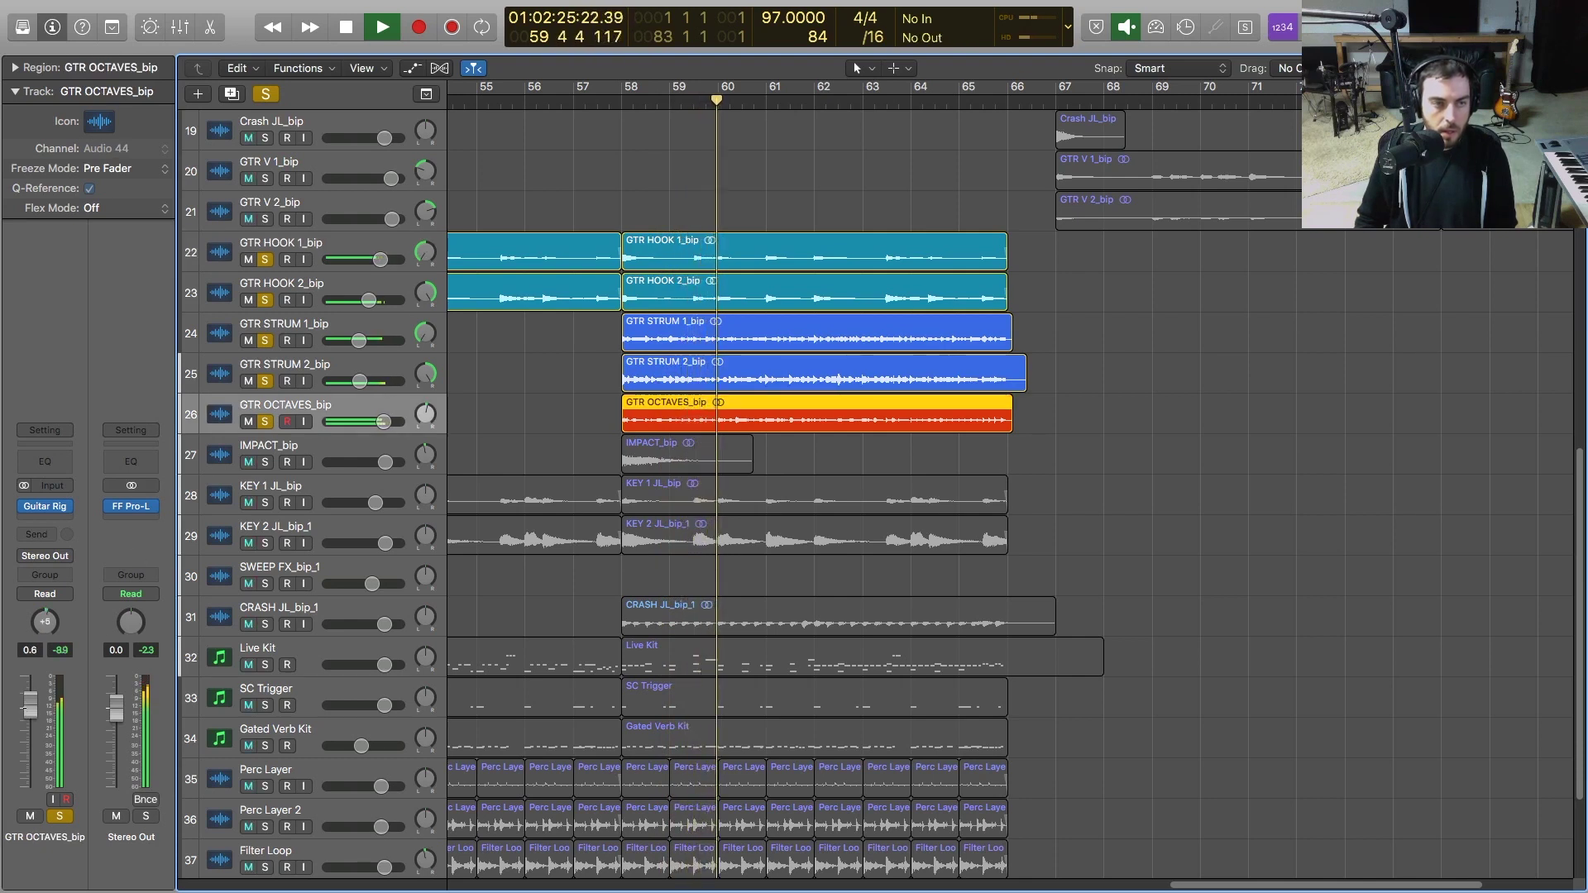
{"action": "left_click", "coordinate": [265, 423]}
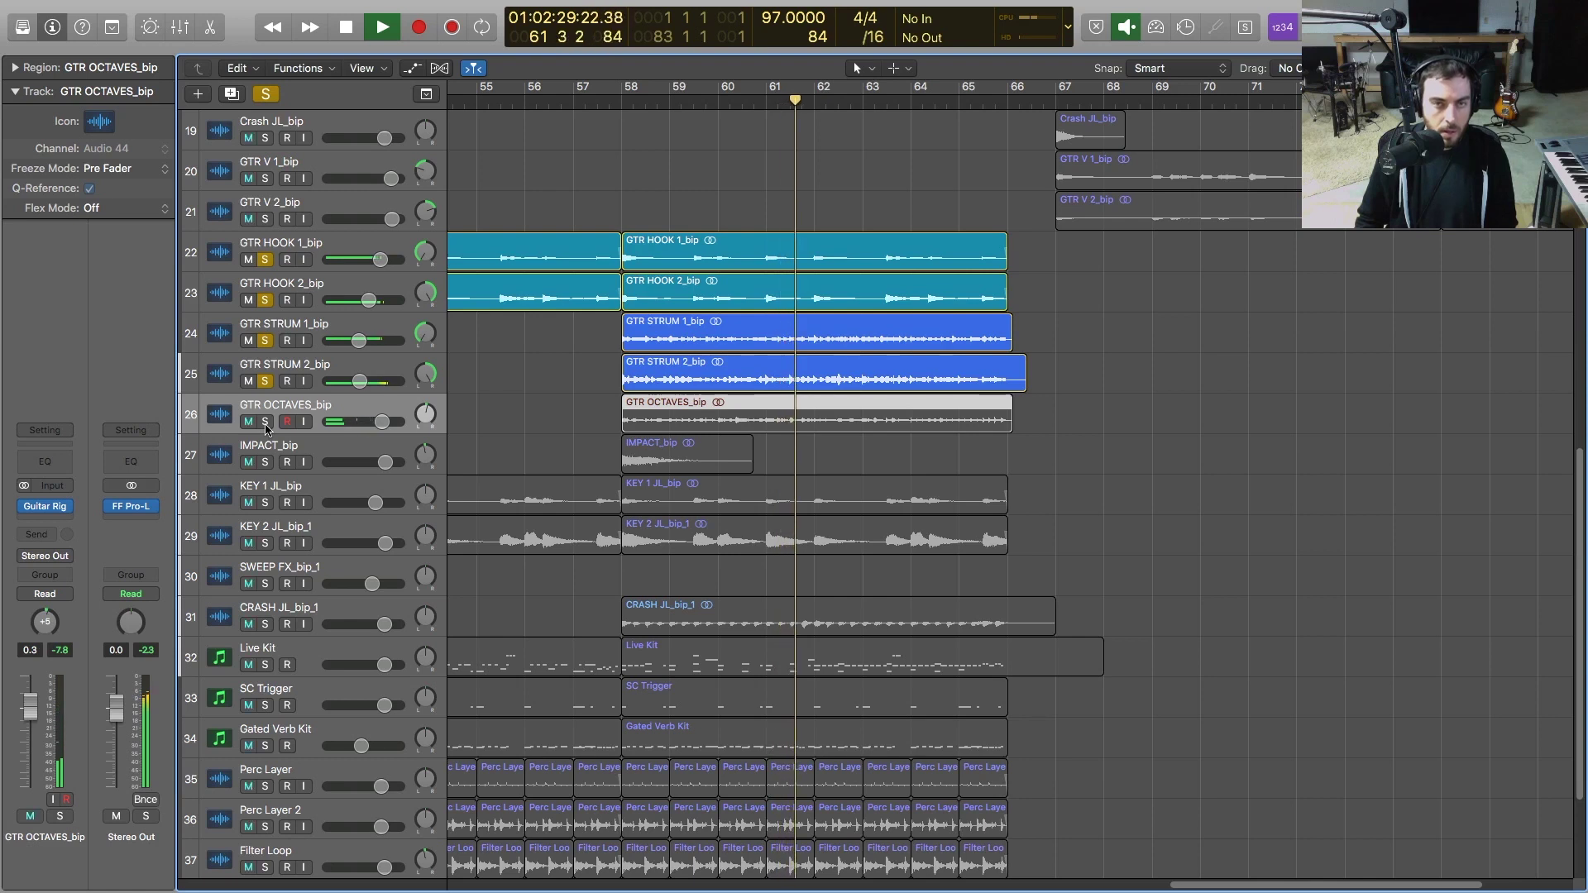
{"action": "left_click", "coordinate": [266, 423]}
{"action": "left_click", "coordinate": [1144, 440]}
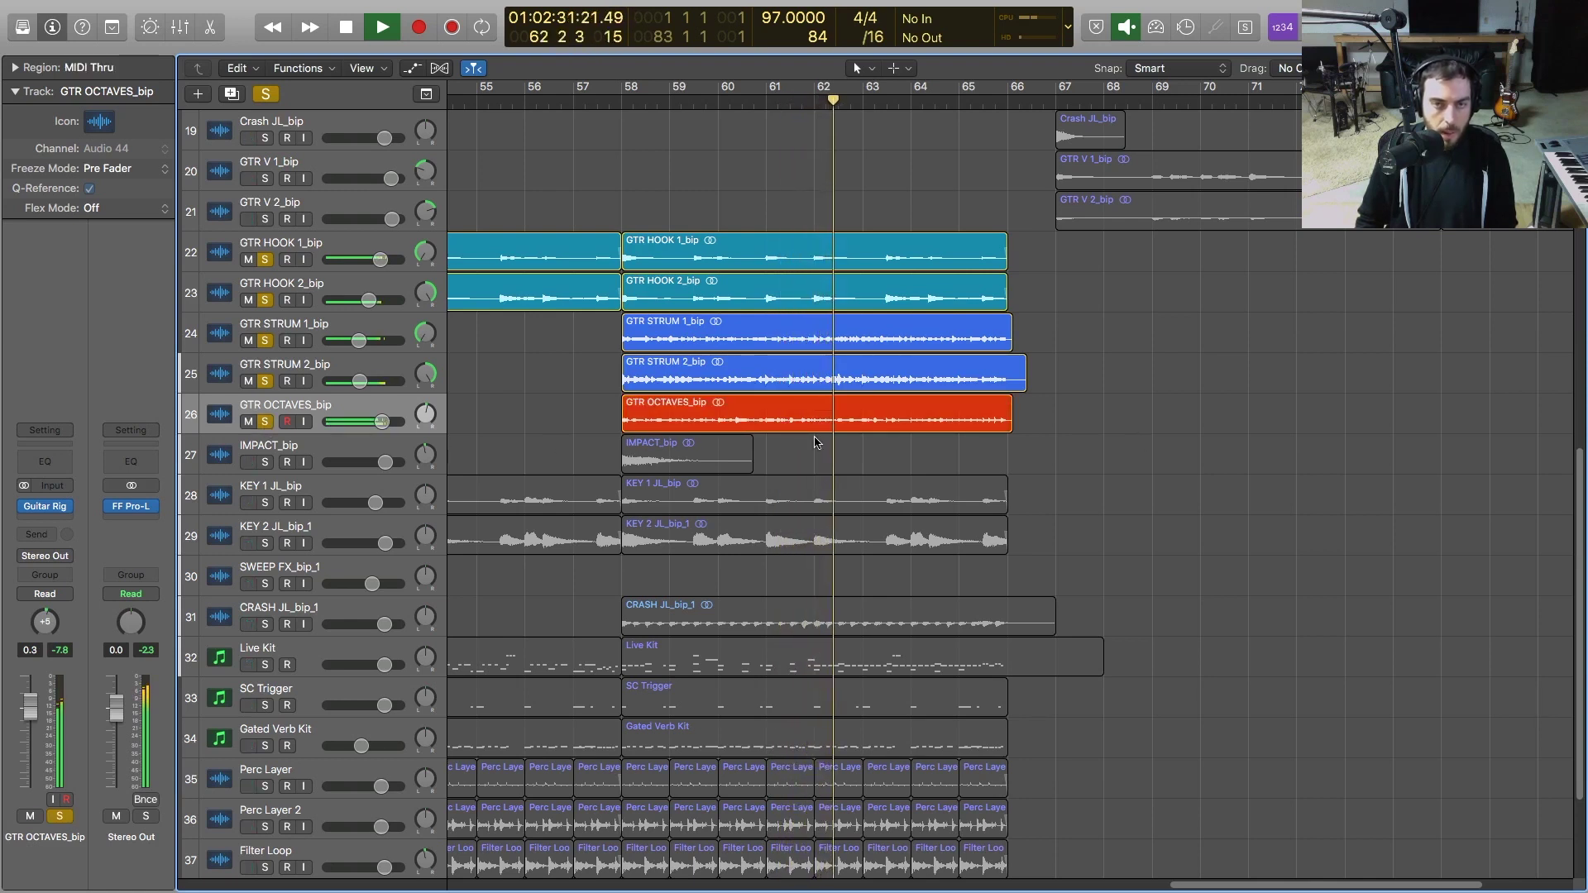
{"action": "left_click", "coordinate": [266, 94]}
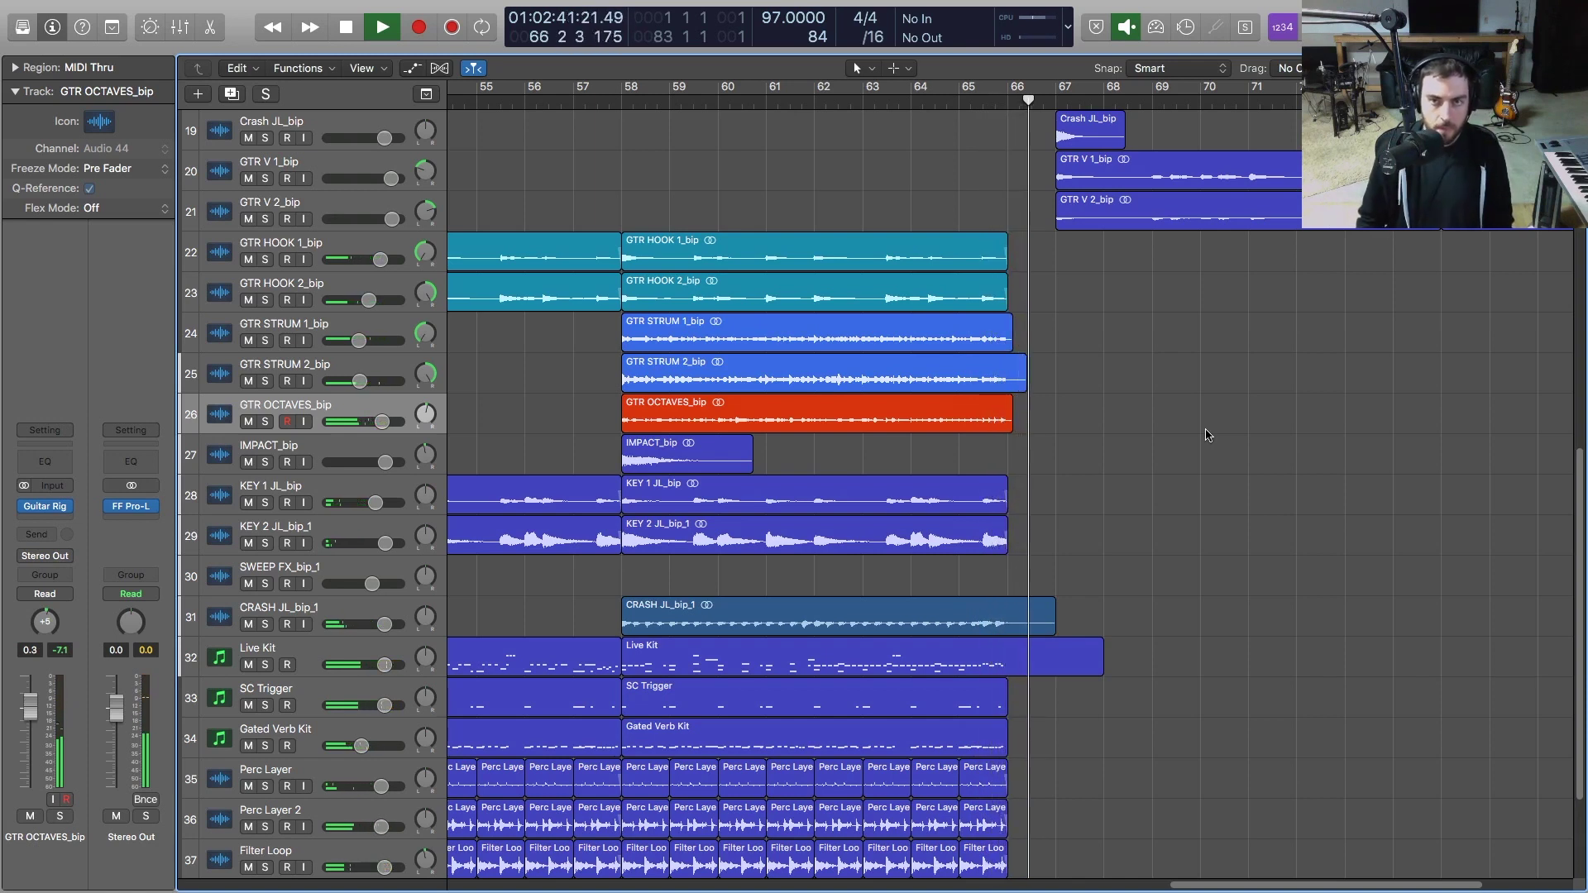
{"action": "key", "text": "space"}
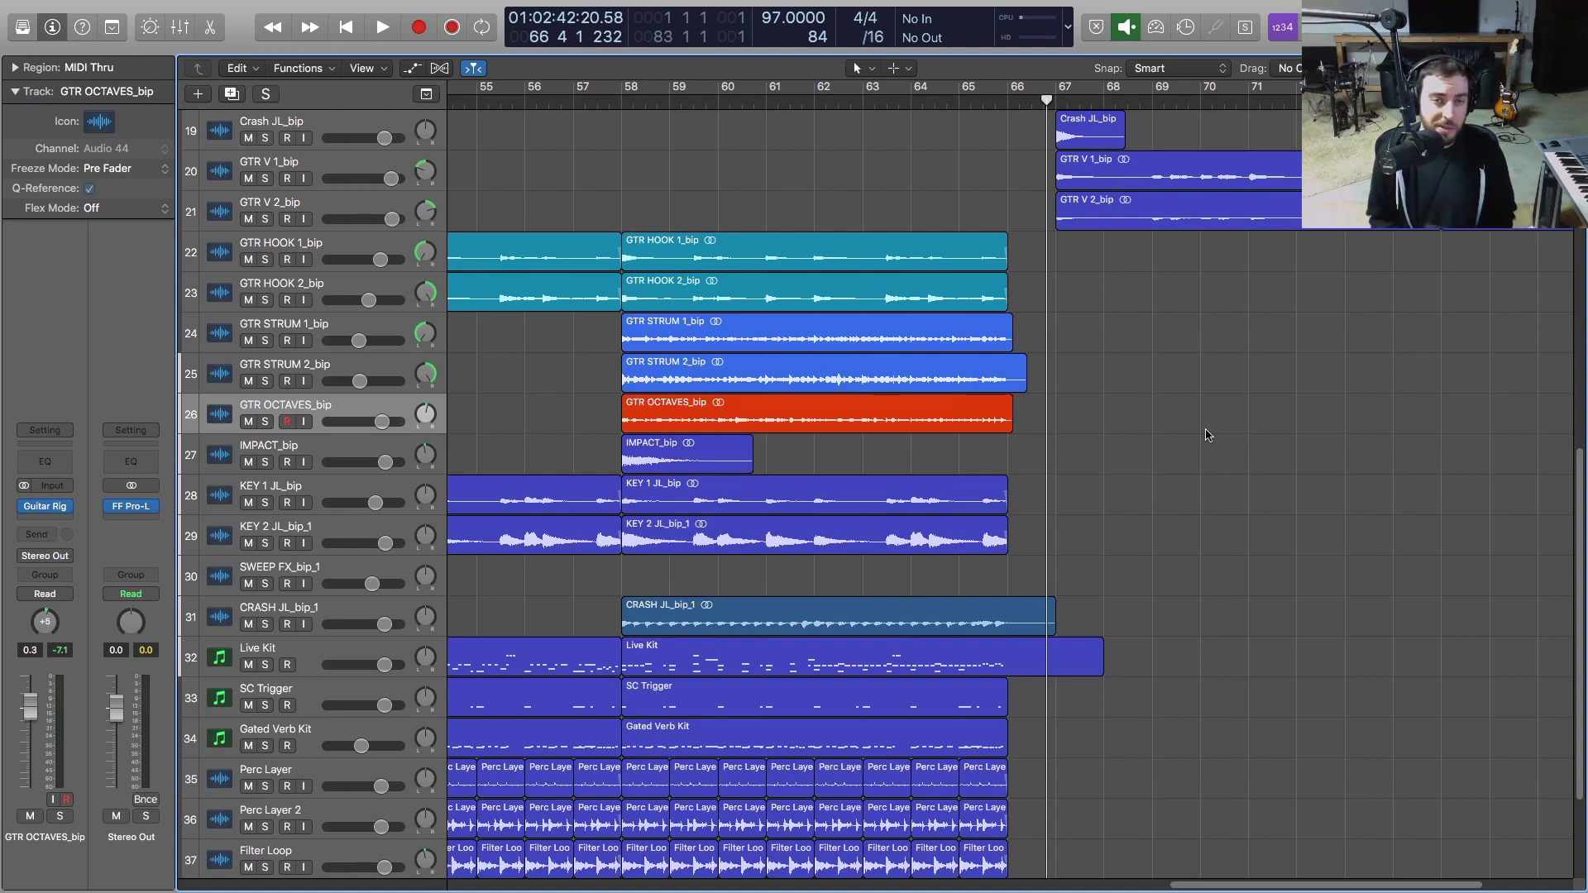
Reopen GTR OCTAVES_bip's Guitar Rig insert and scroll the rack down to the Spring Reverb
{"action": "mouse_move", "coordinate": [42, 513]}
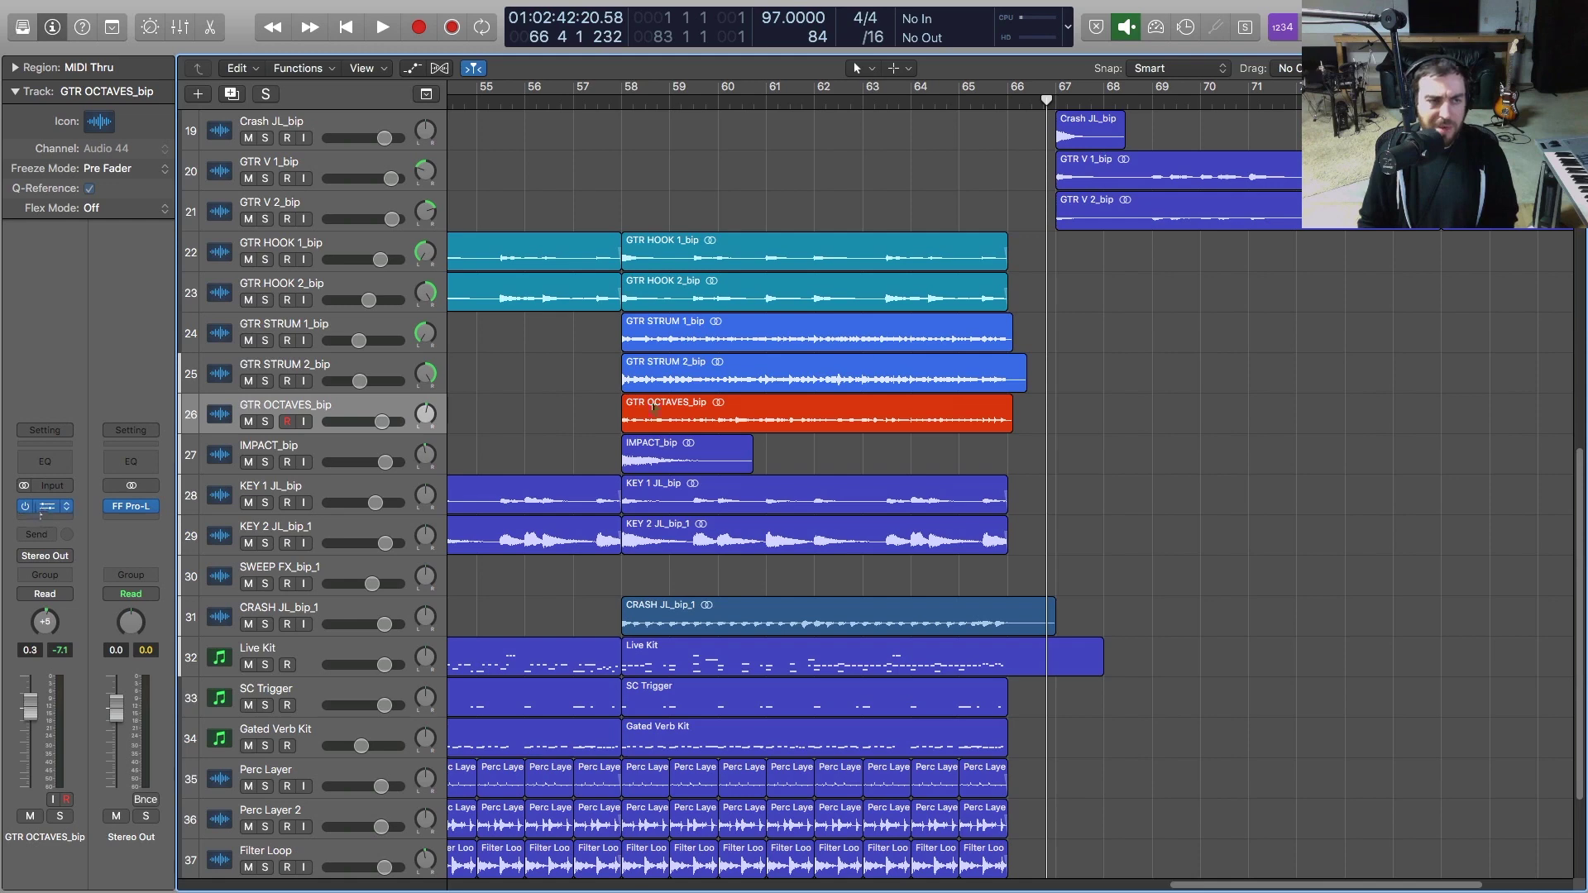
{"action": "left_click", "coordinate": [45, 506]}
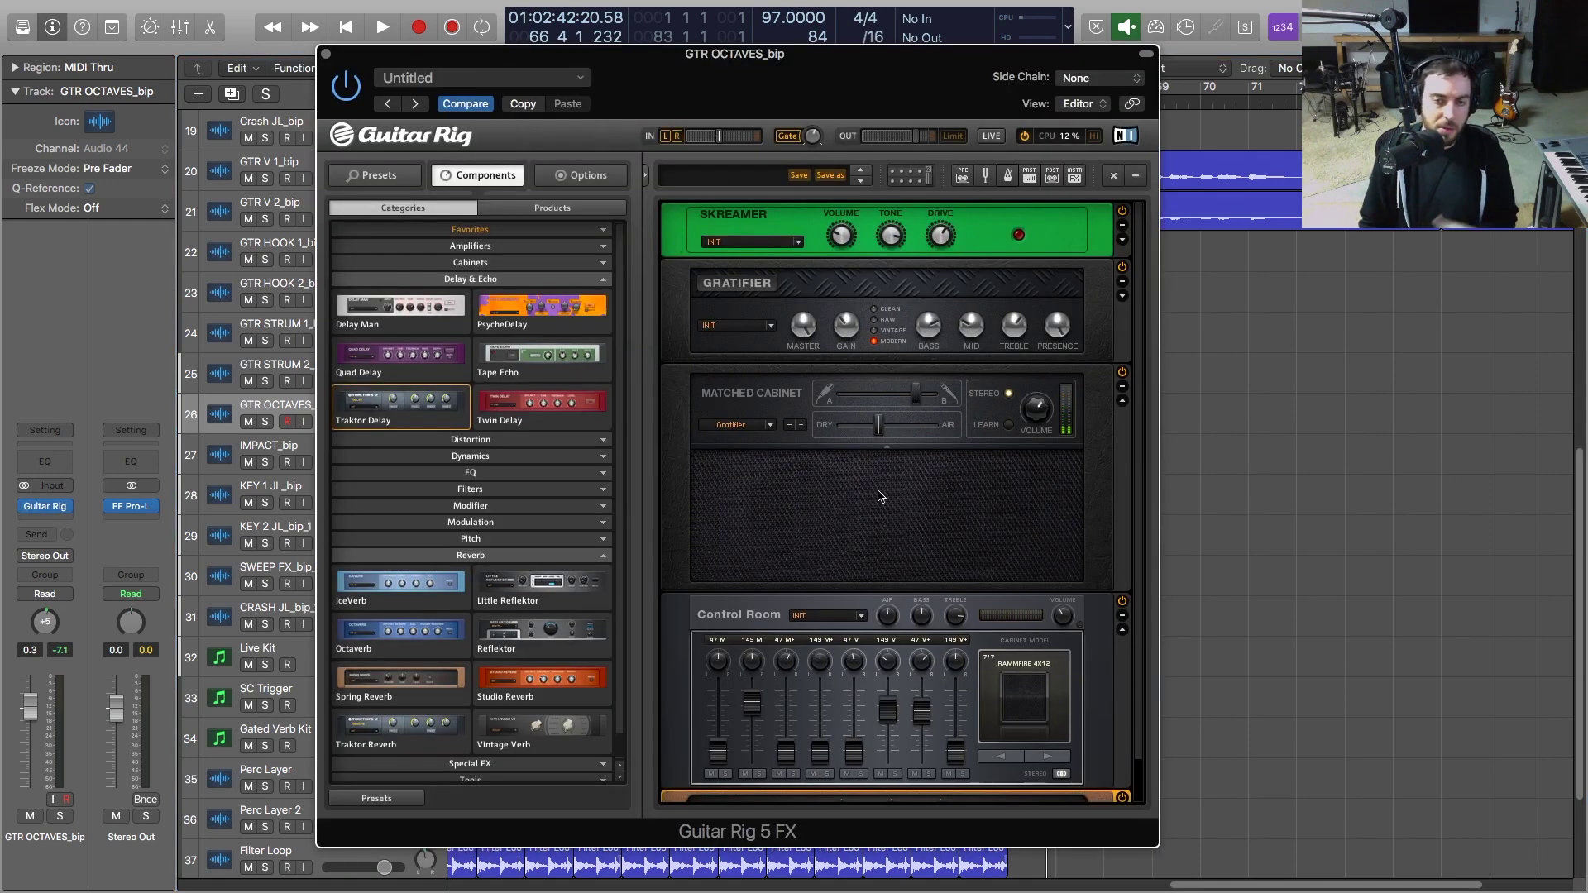
{"action": "scroll", "coordinate": [881, 496], "scroll_direction": "down", "scroll_amount": 1}
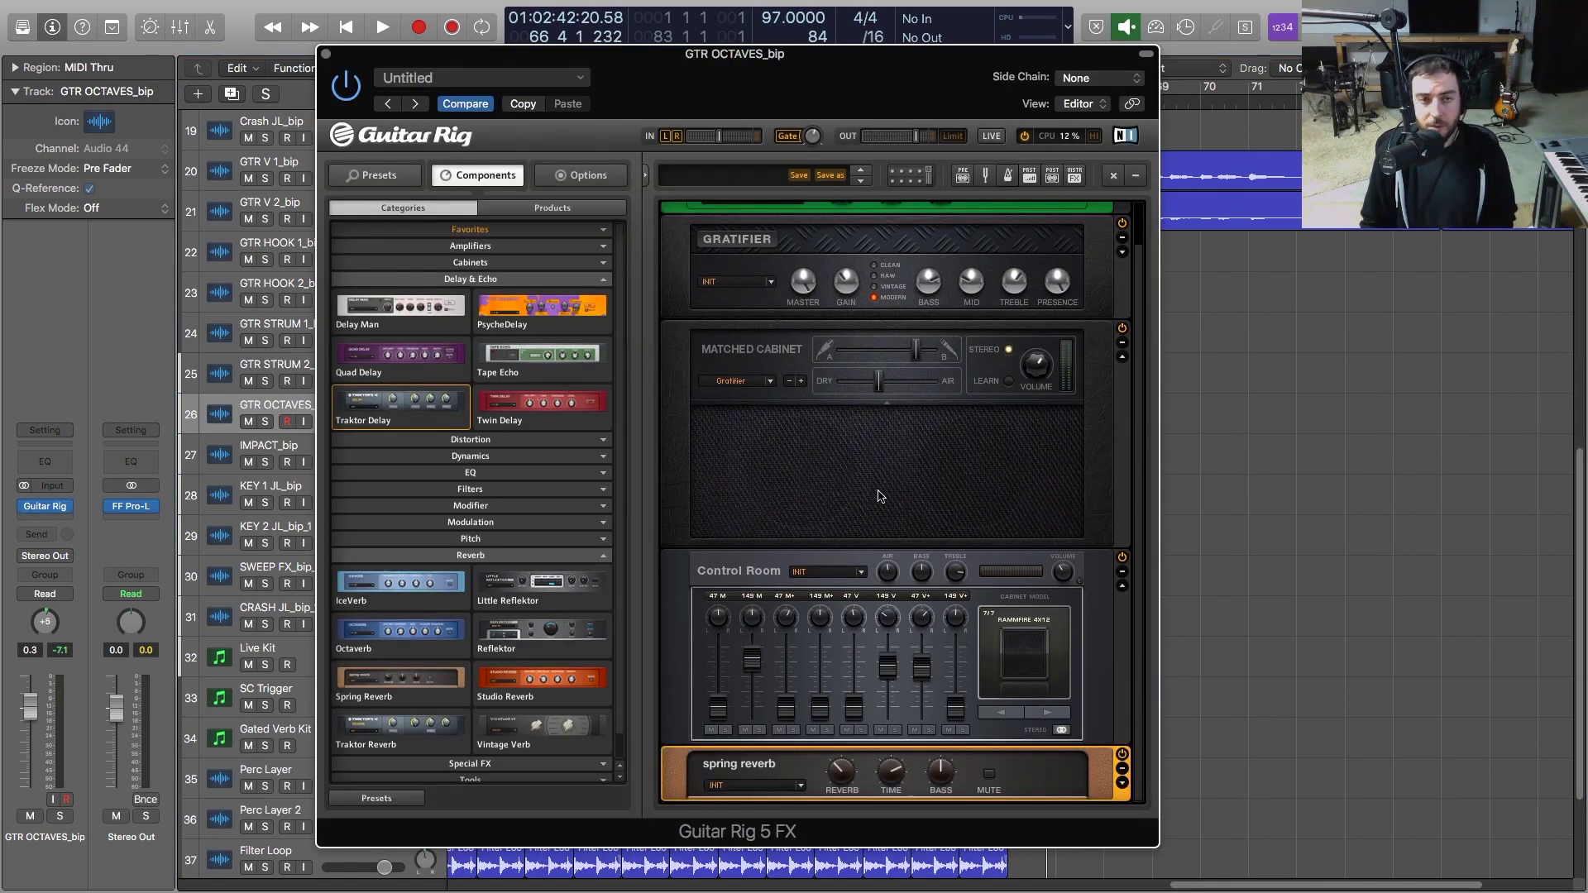